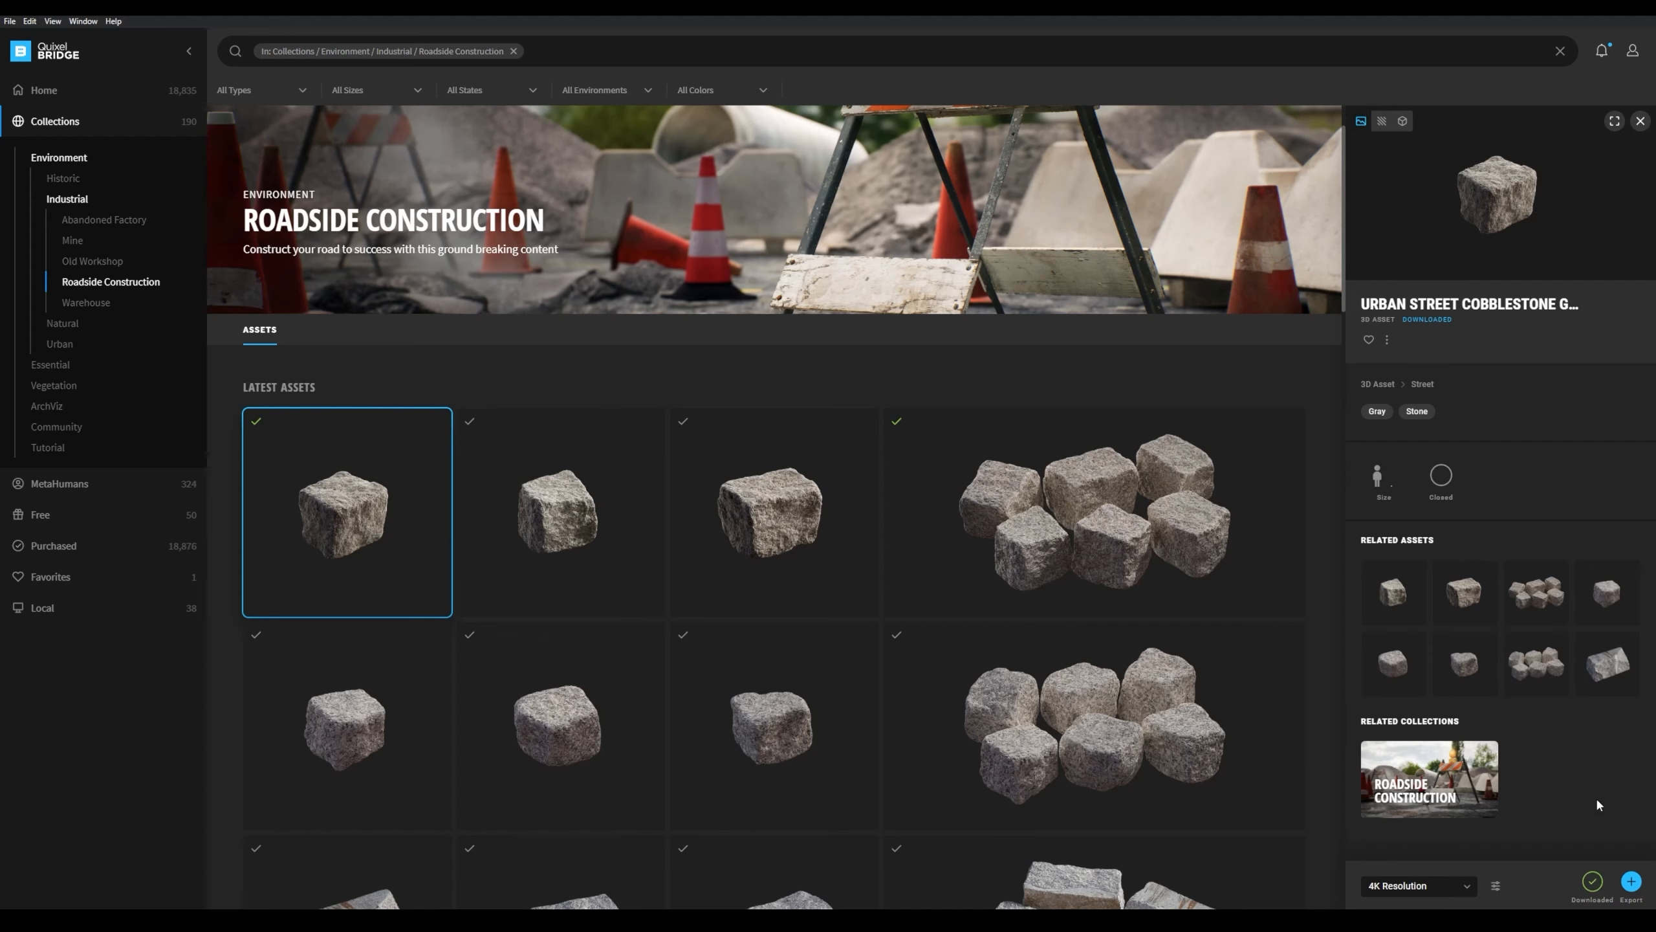
Export the selected Urban Street Cobblestone asset at 4K resolution to Houdini and switch to the Houdini session
{"action": "left_click", "coordinate": [1630, 880]}
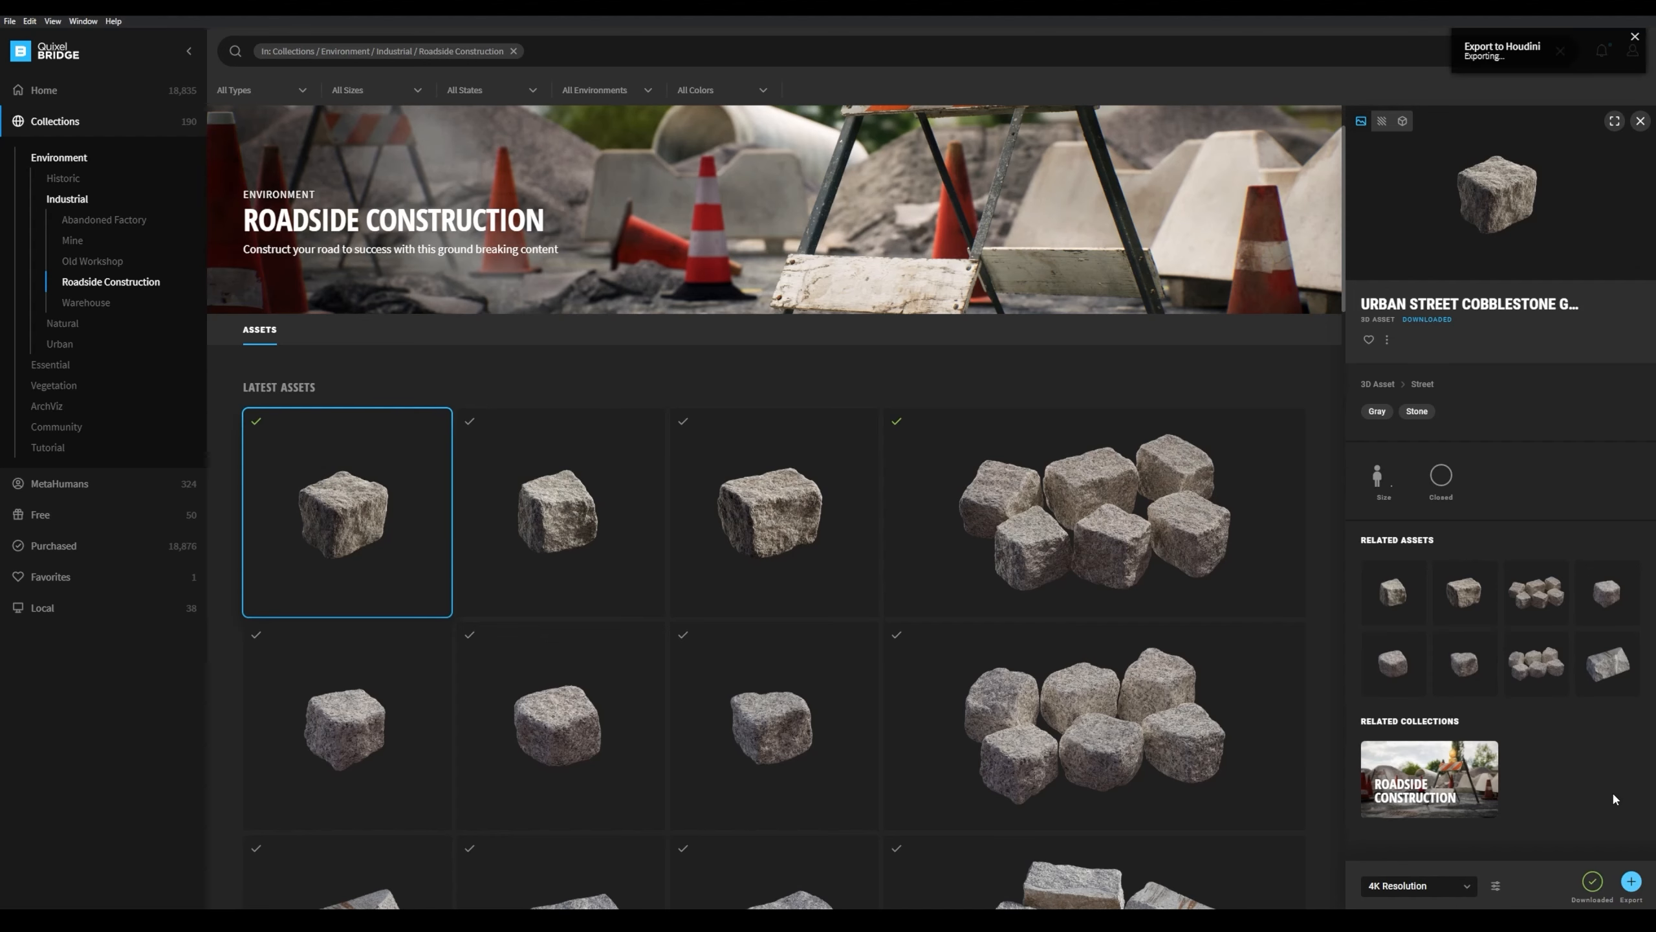
{"action": "mouse_move", "coordinate": [323, 920]}
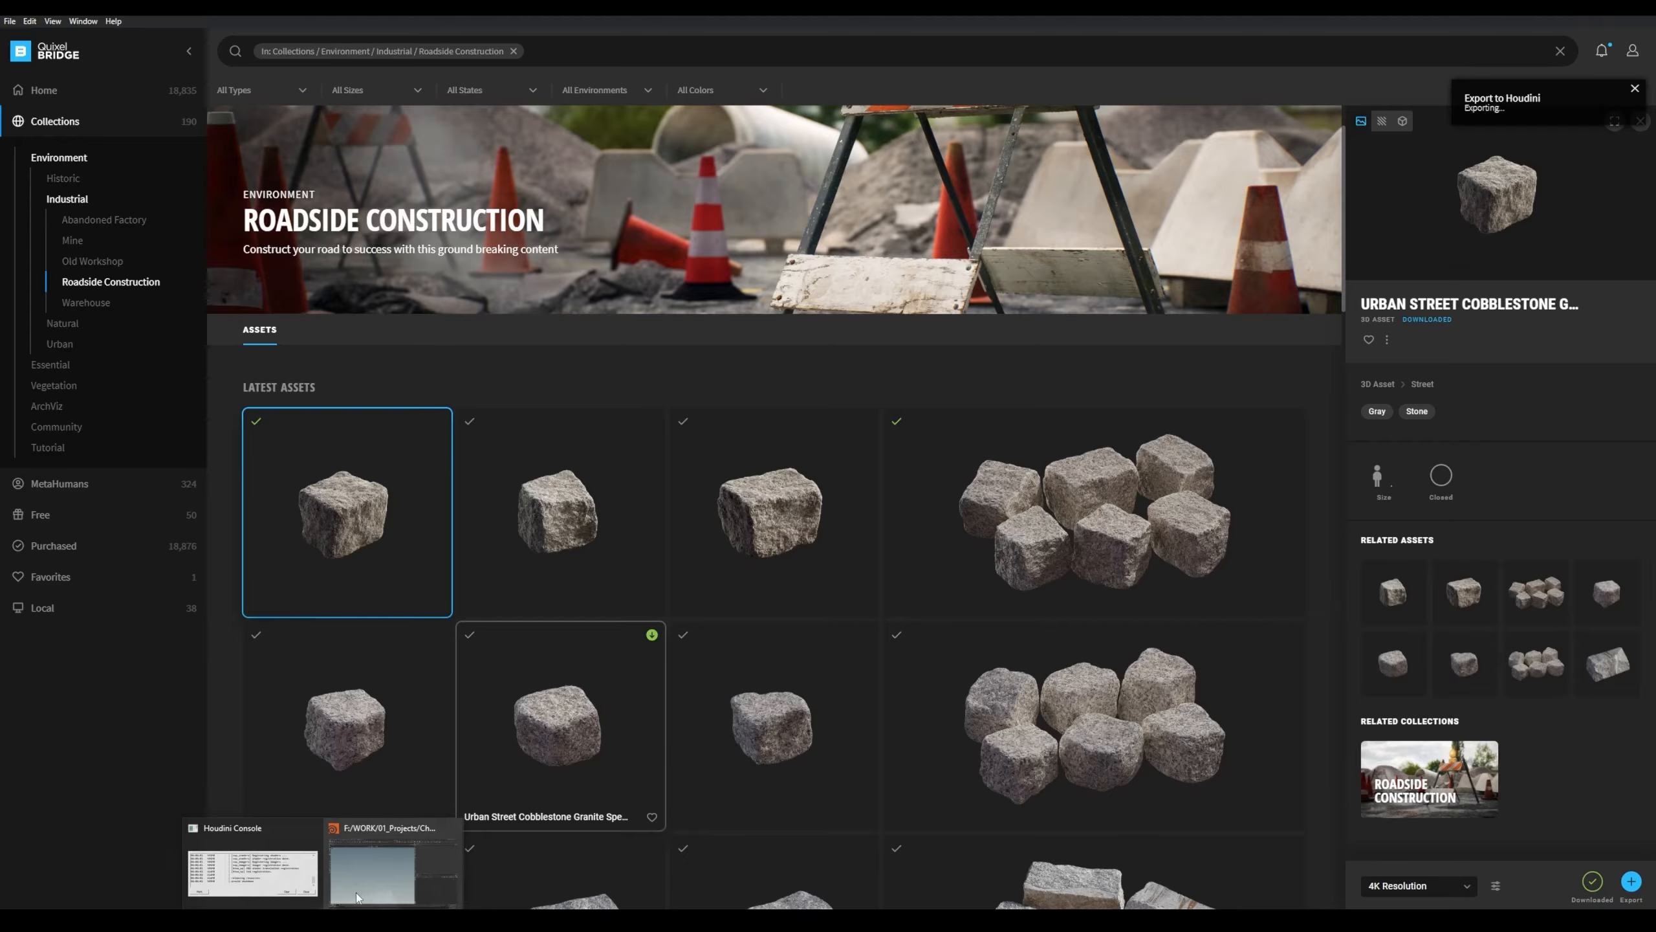
{"action": "left_click", "coordinate": [388, 871]}
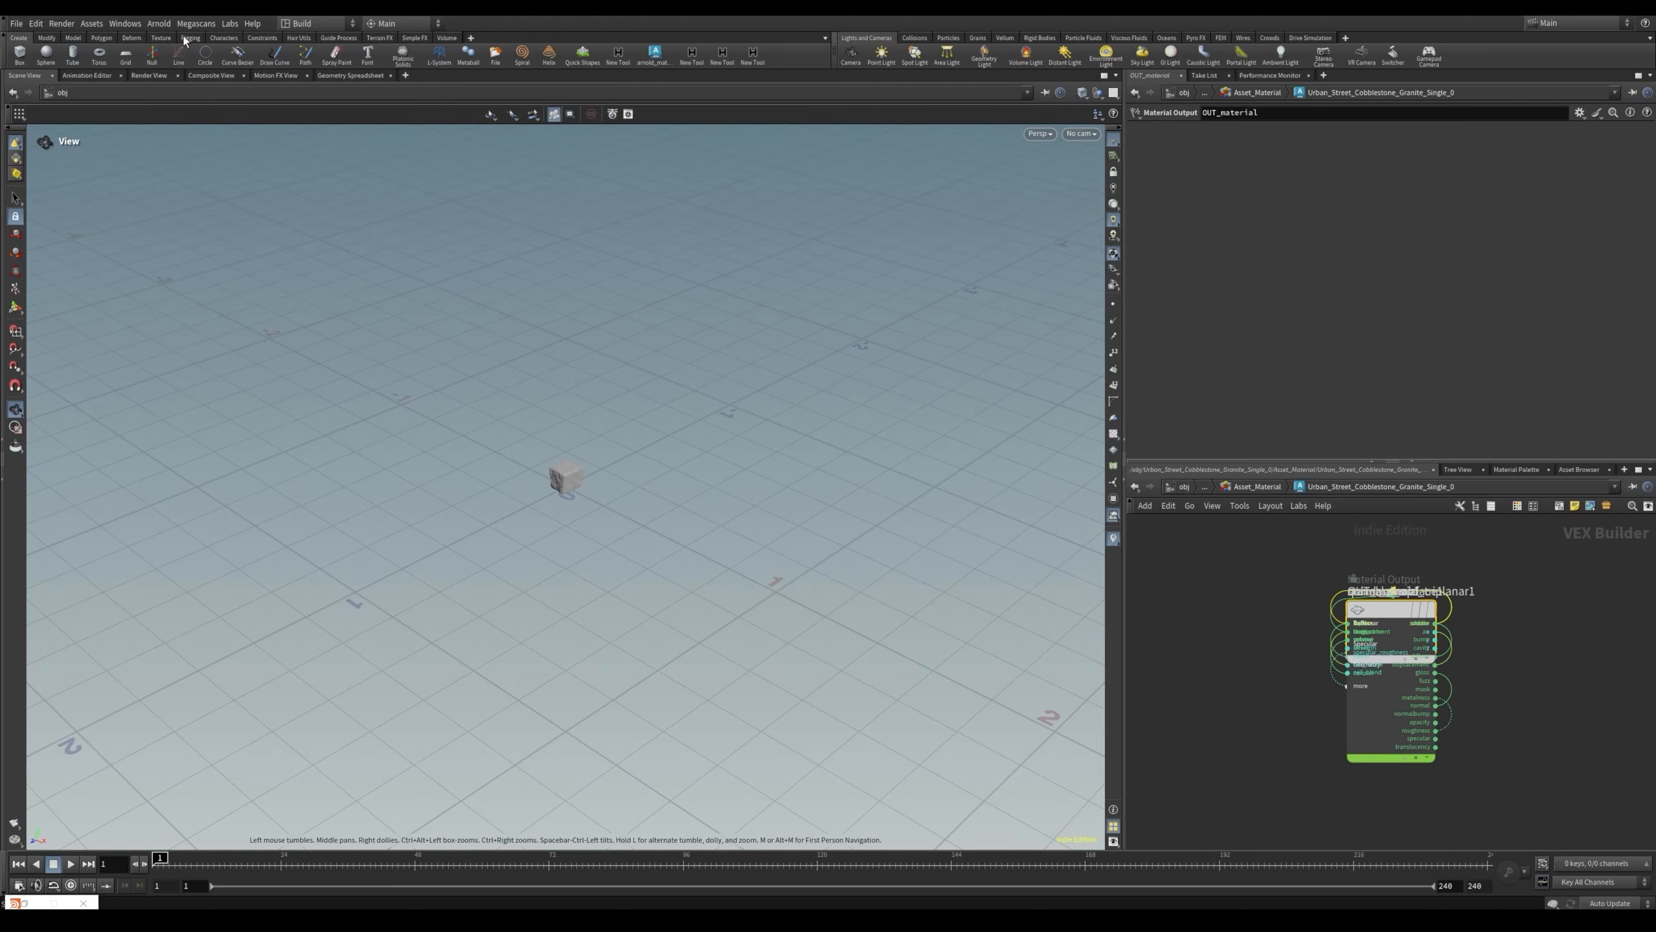
{"action": "left_click", "coordinate": [195, 22]}
{"action": "left_click", "coordinate": [837, 646]}
{"action": "left_click", "coordinate": [403, 920]}
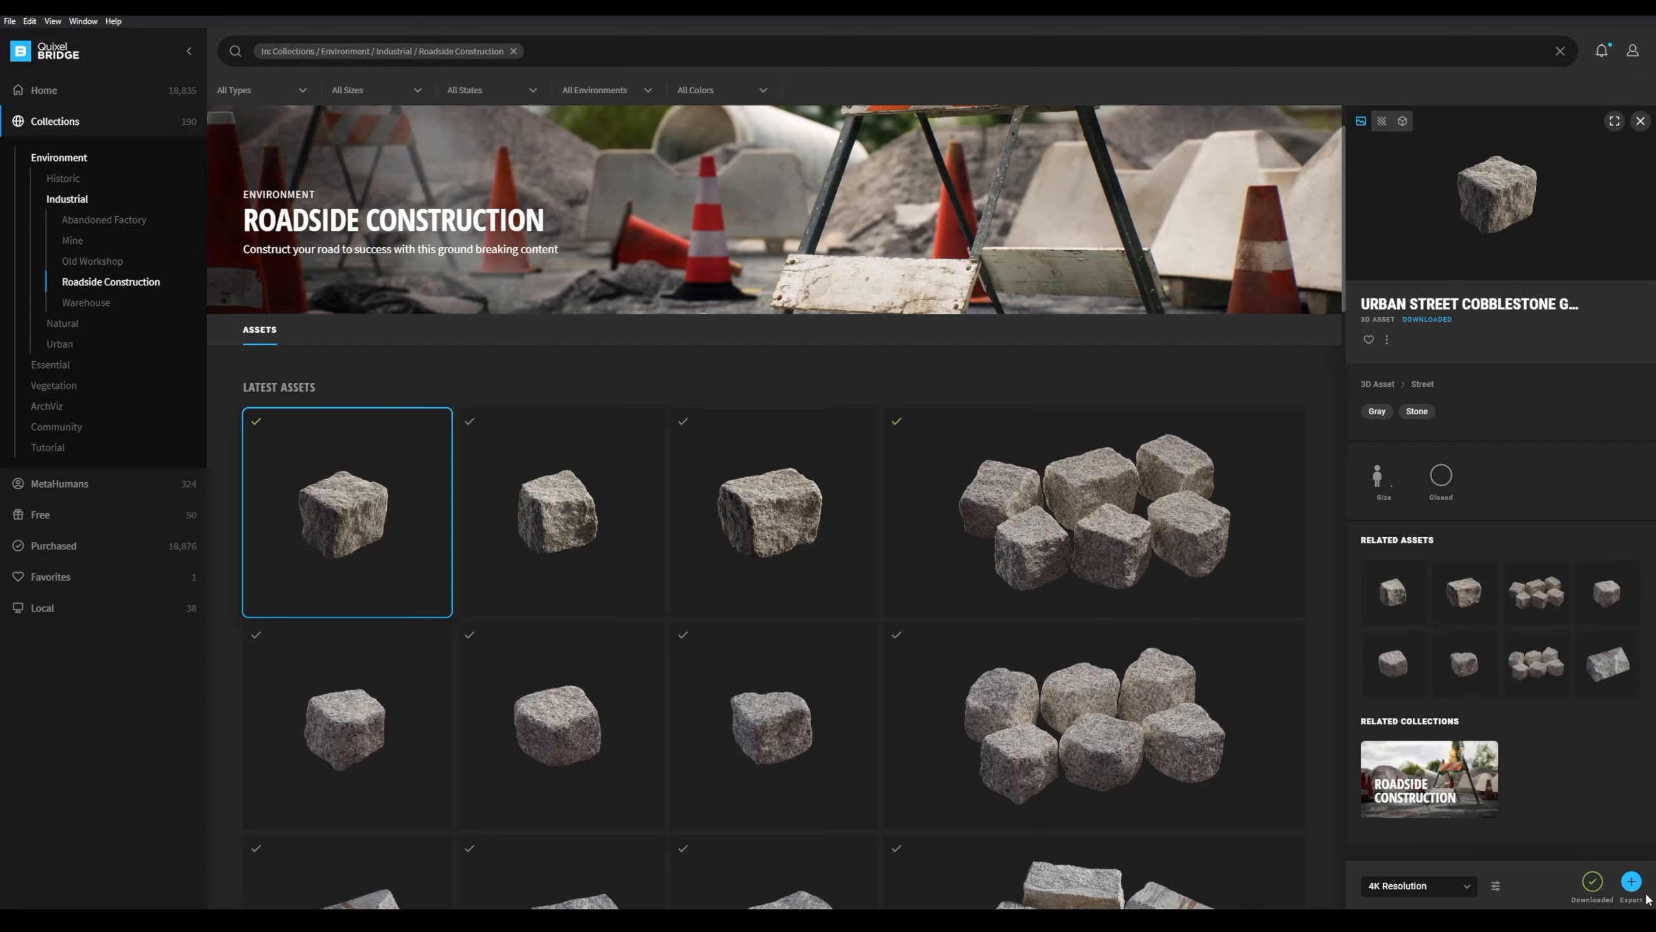
{"action": "left_click", "coordinate": [403, 920]}
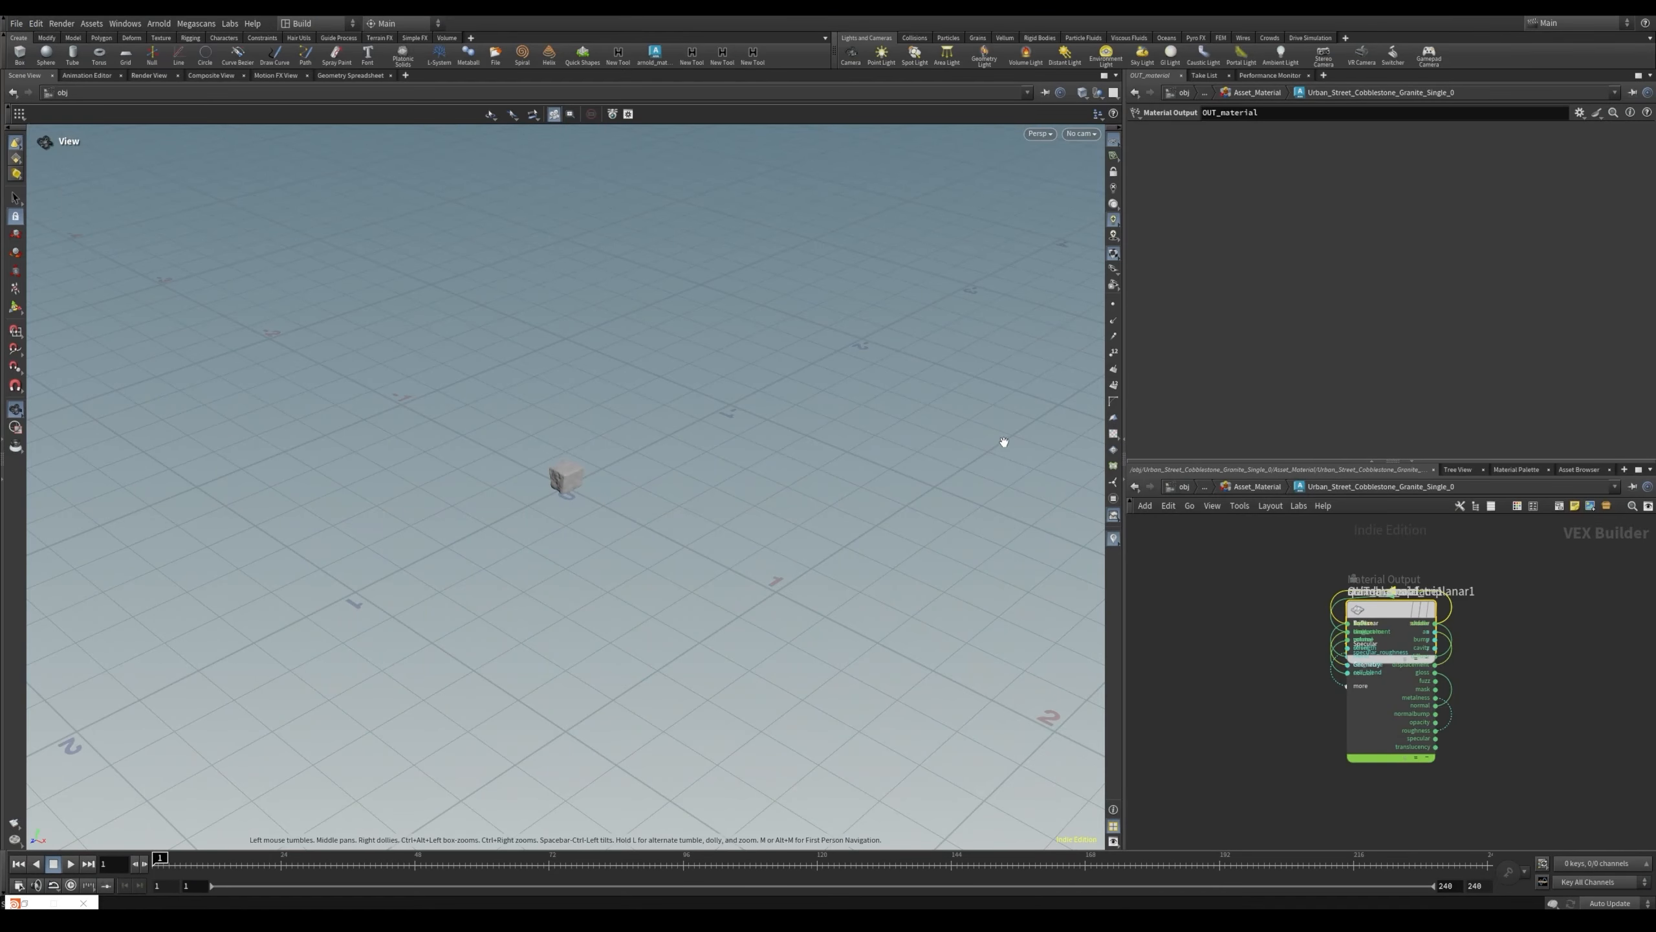
Lay out the overlapping nodes in the imported cobblestone's material network
{"action": "scroll", "coordinate": [1334, 595], "scroll_direction": "down", "scroll_amount": 3}
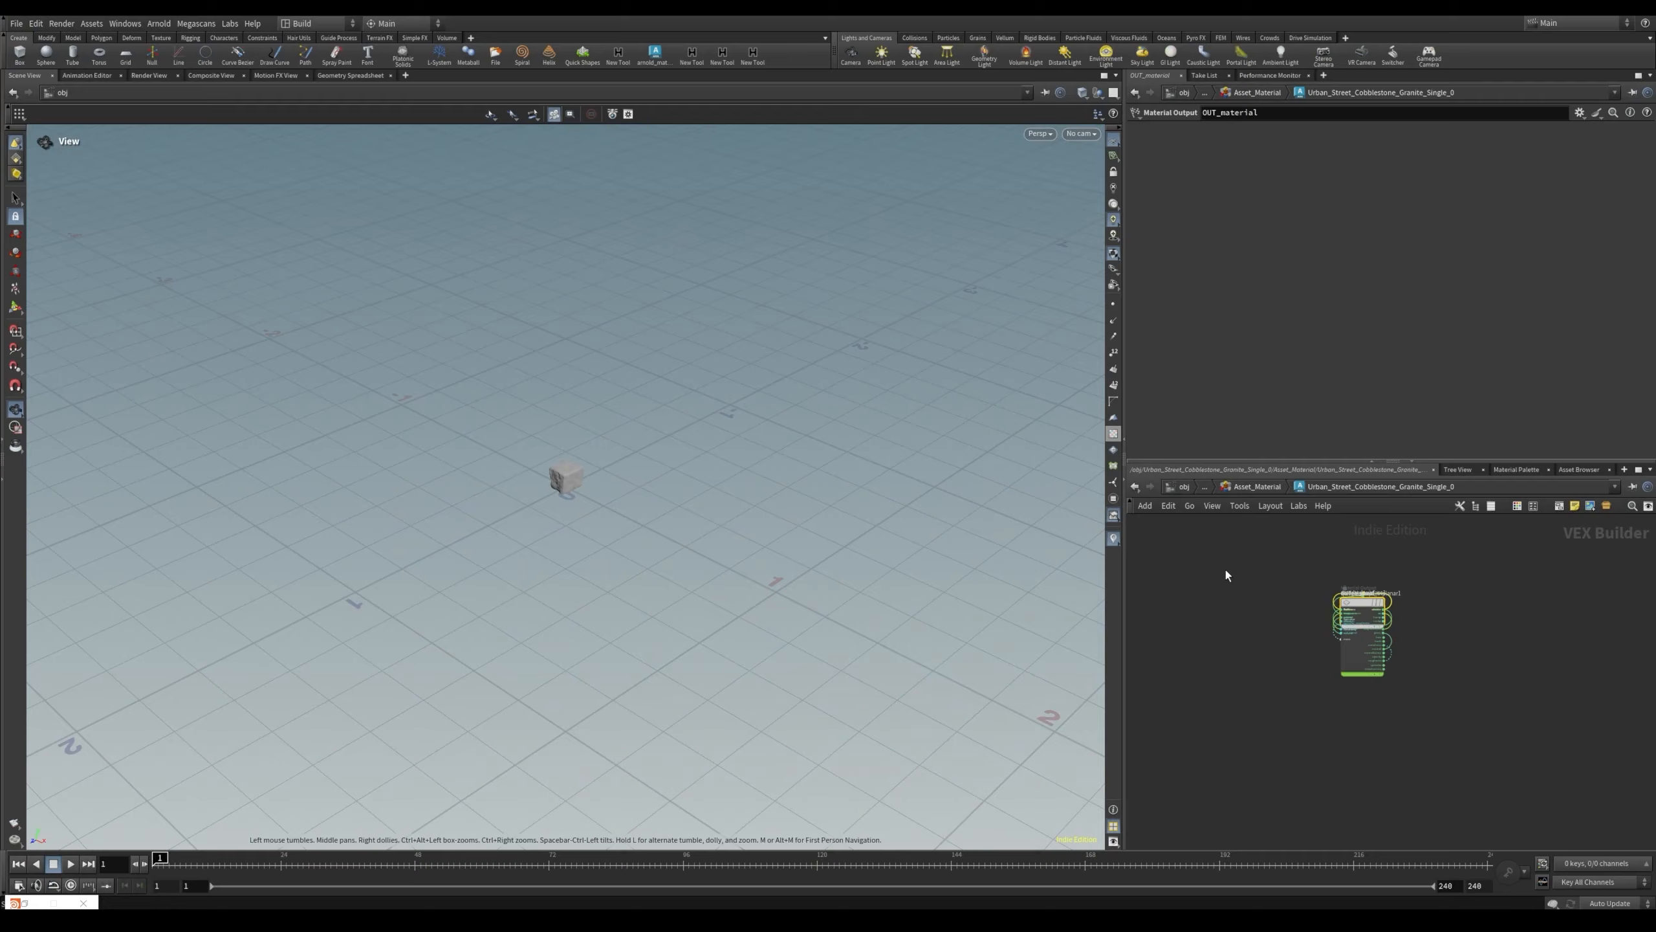
{"action": "key", "text": "l"}
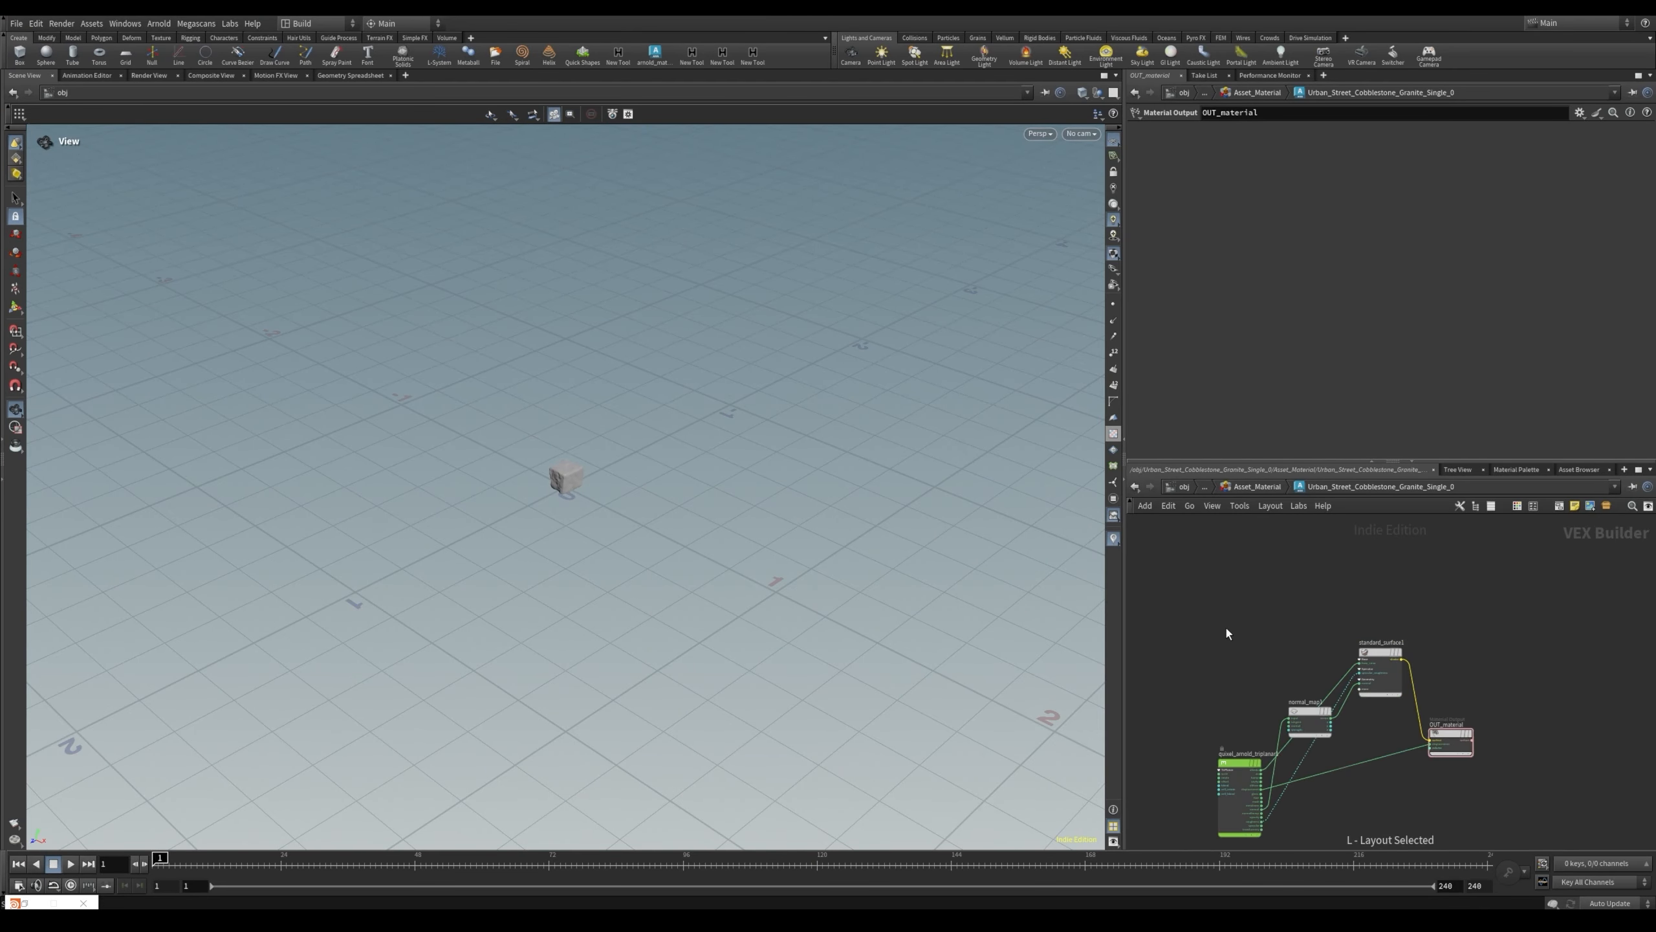
{"action": "middle_click_drag", "start_coordinate": [1233, 639], "coordinate": [1281, 572]}
{"action": "scroll", "coordinate": [752, 453], "scroll_direction": "up", "scroll_amount": 2}
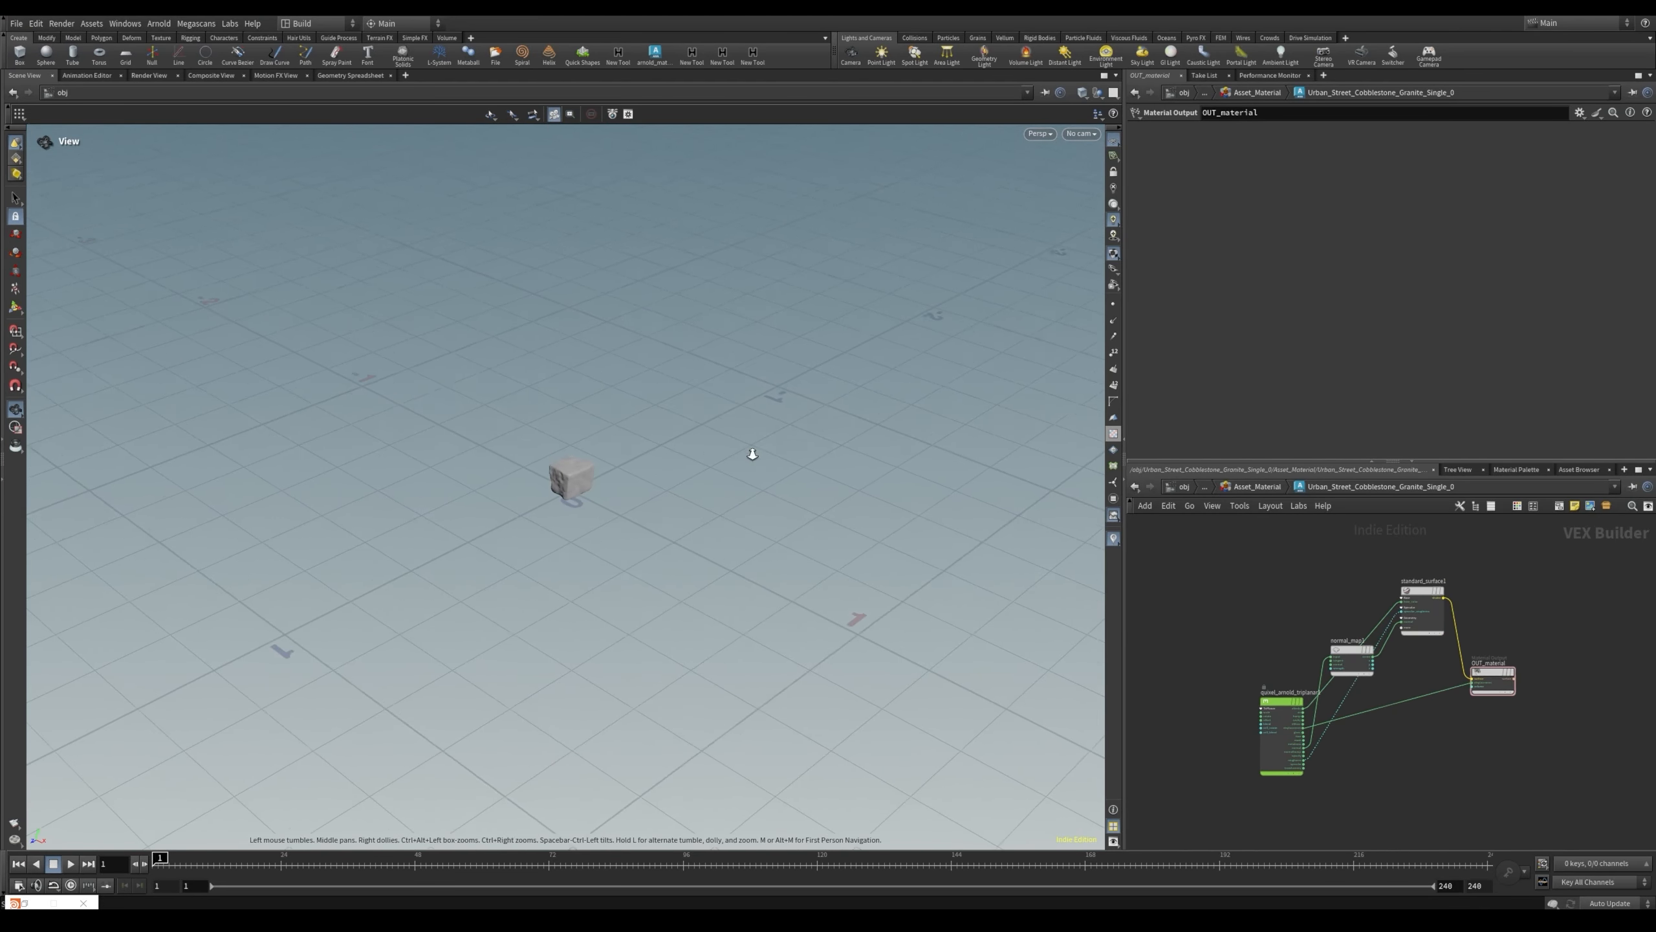
Examine the imported cobblestone up close in shaded and wireframe display, returning the network editor to the object level
{"action": "scroll", "coordinate": [753, 454], "scroll_direction": "up", "scroll_amount": 2}
{"action": "scroll", "coordinate": [503, 431], "scroll_direction": "up", "scroll_amount": 2}
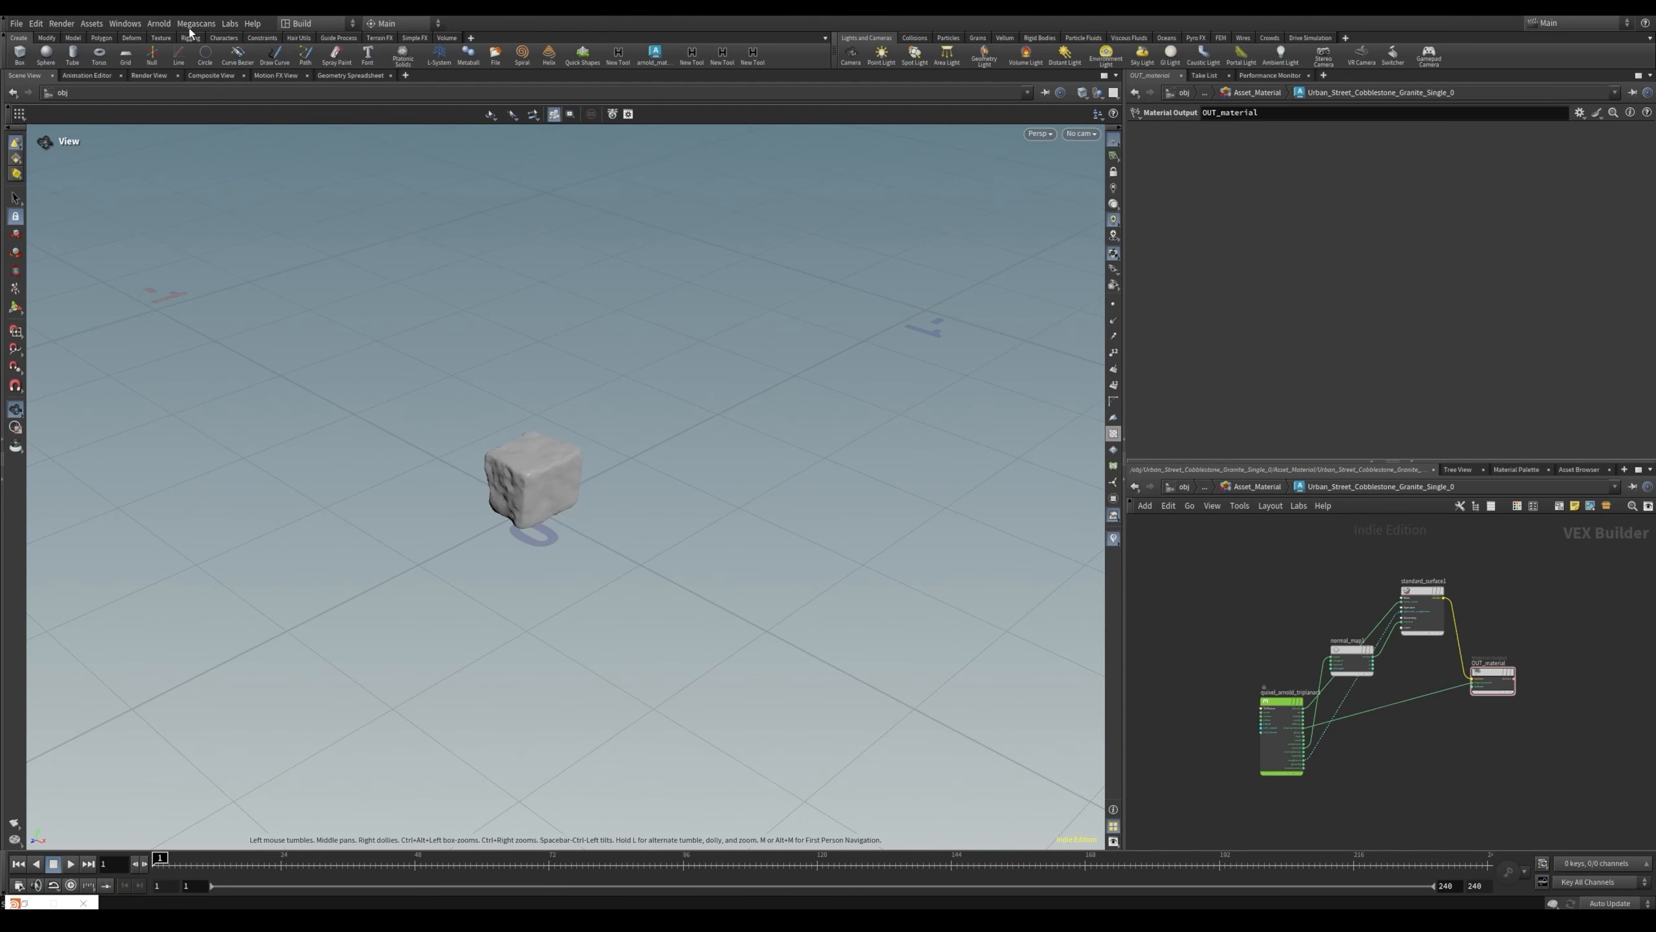
{"action": "right_click_drag", "start_coordinate": [508, 467], "coordinate": [1069, 450]}
{"action": "left_click_drag", "start_coordinate": [580, 473], "coordinate": [579, 436]}
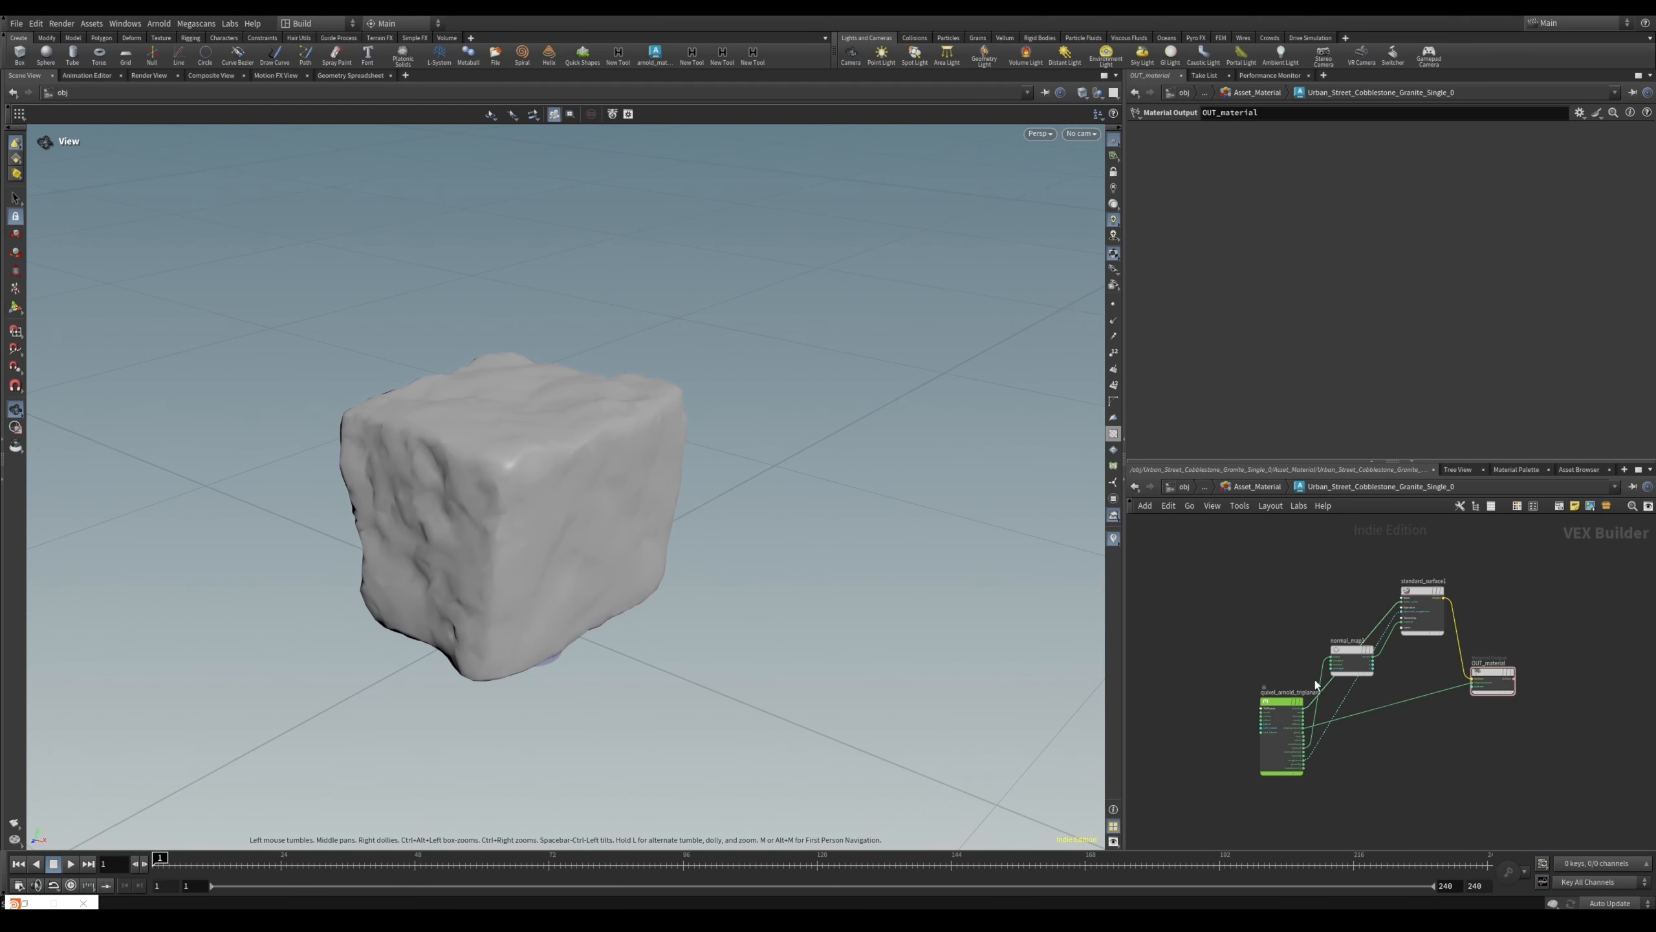
{"action": "left_click", "coordinate": [1193, 484]}
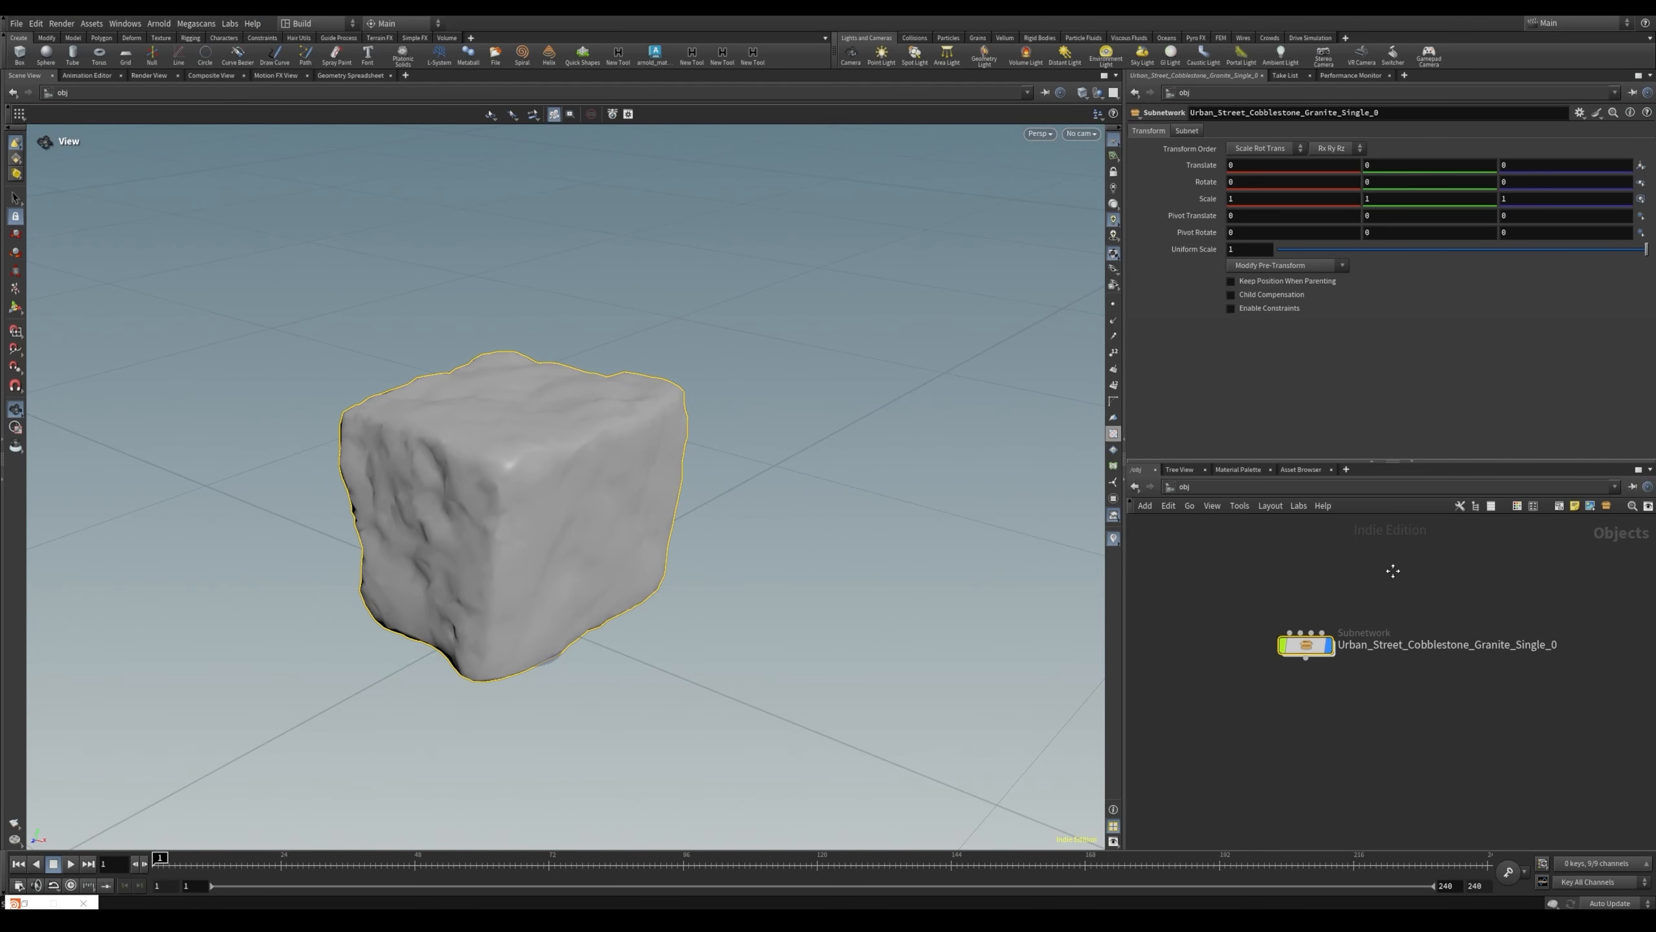
{"action": "middle_click_drag", "start_coordinate": [1392, 571], "coordinate": [1322, 565]}
{"action": "middle_click_drag", "start_coordinate": [1271, 746], "coordinate": [1299, 764]}
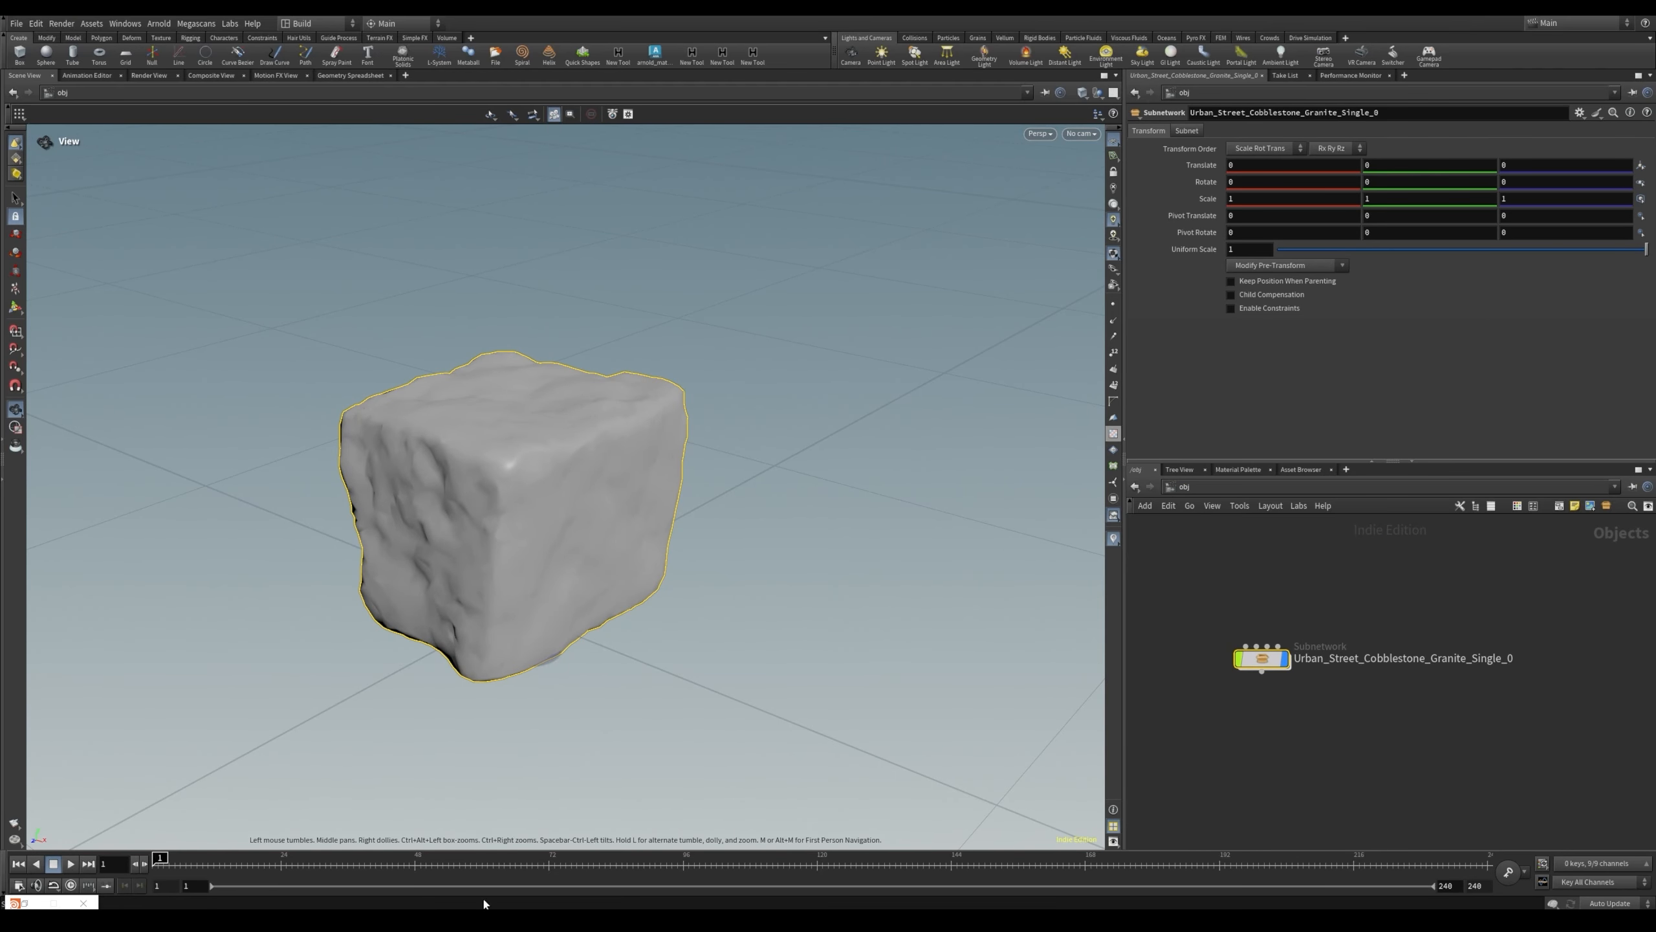
{"action": "scroll", "coordinate": [643, 479], "scroll_direction": "up", "scroll_amount": 3}
{"action": "key", "text": "w"}
{"action": "key", "text": "w"}
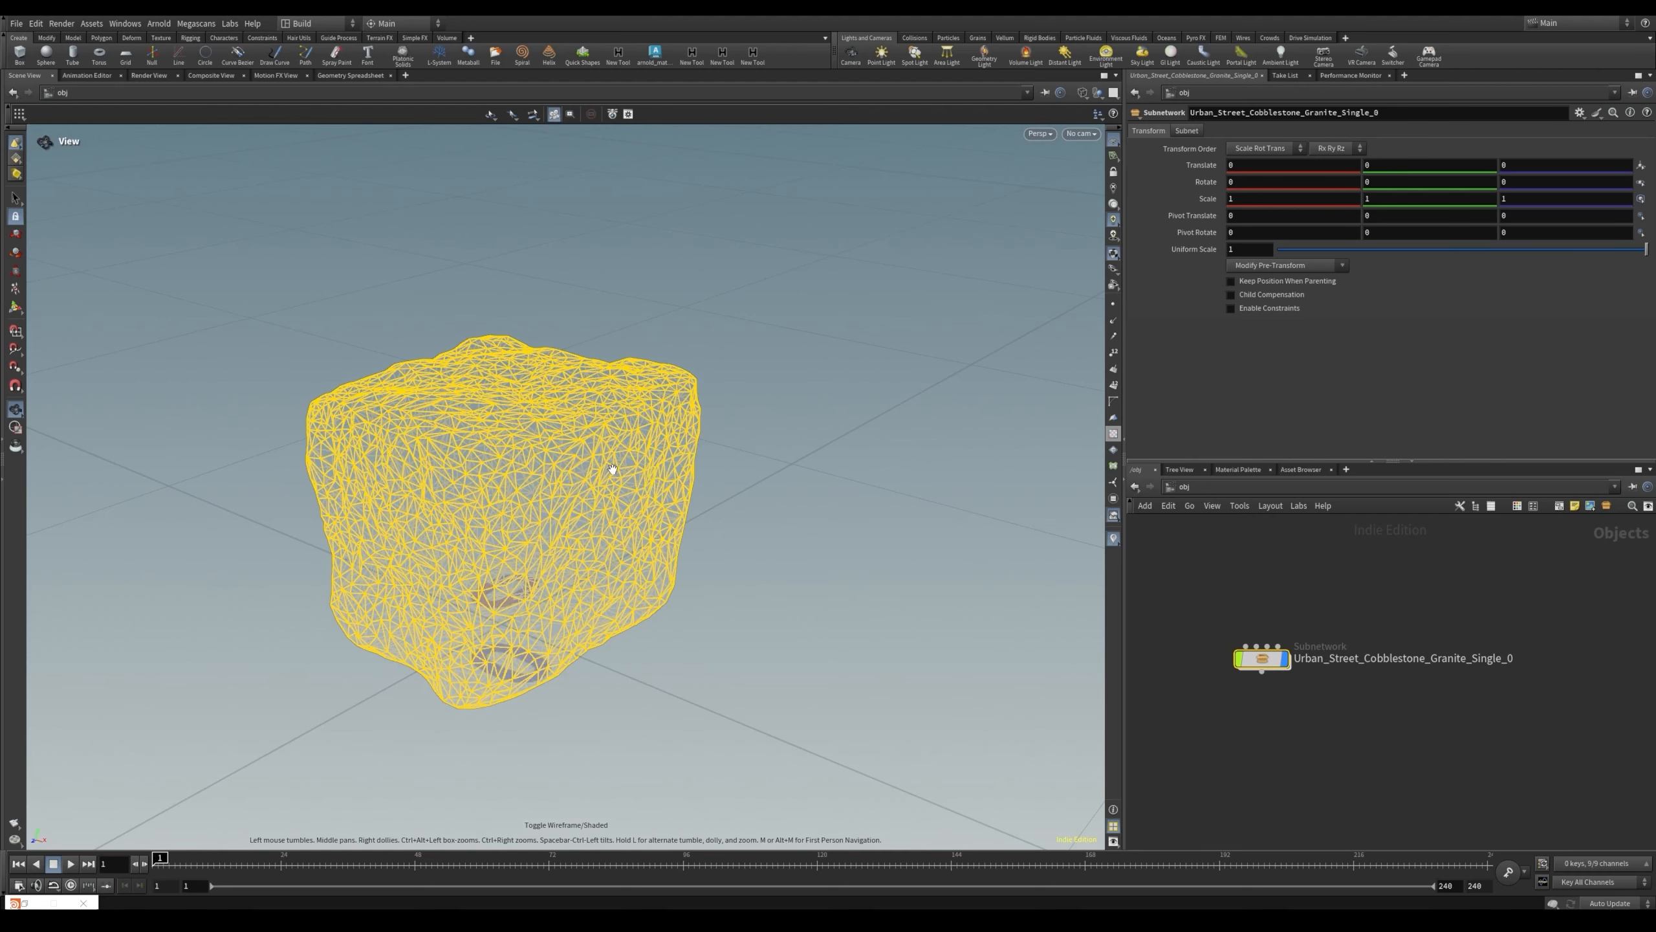
Open the cobblestone subnetwork and its Asset_Geometry node, laying out the nodes inside each network
{"action": "double_click", "coordinate": [1260, 661]}
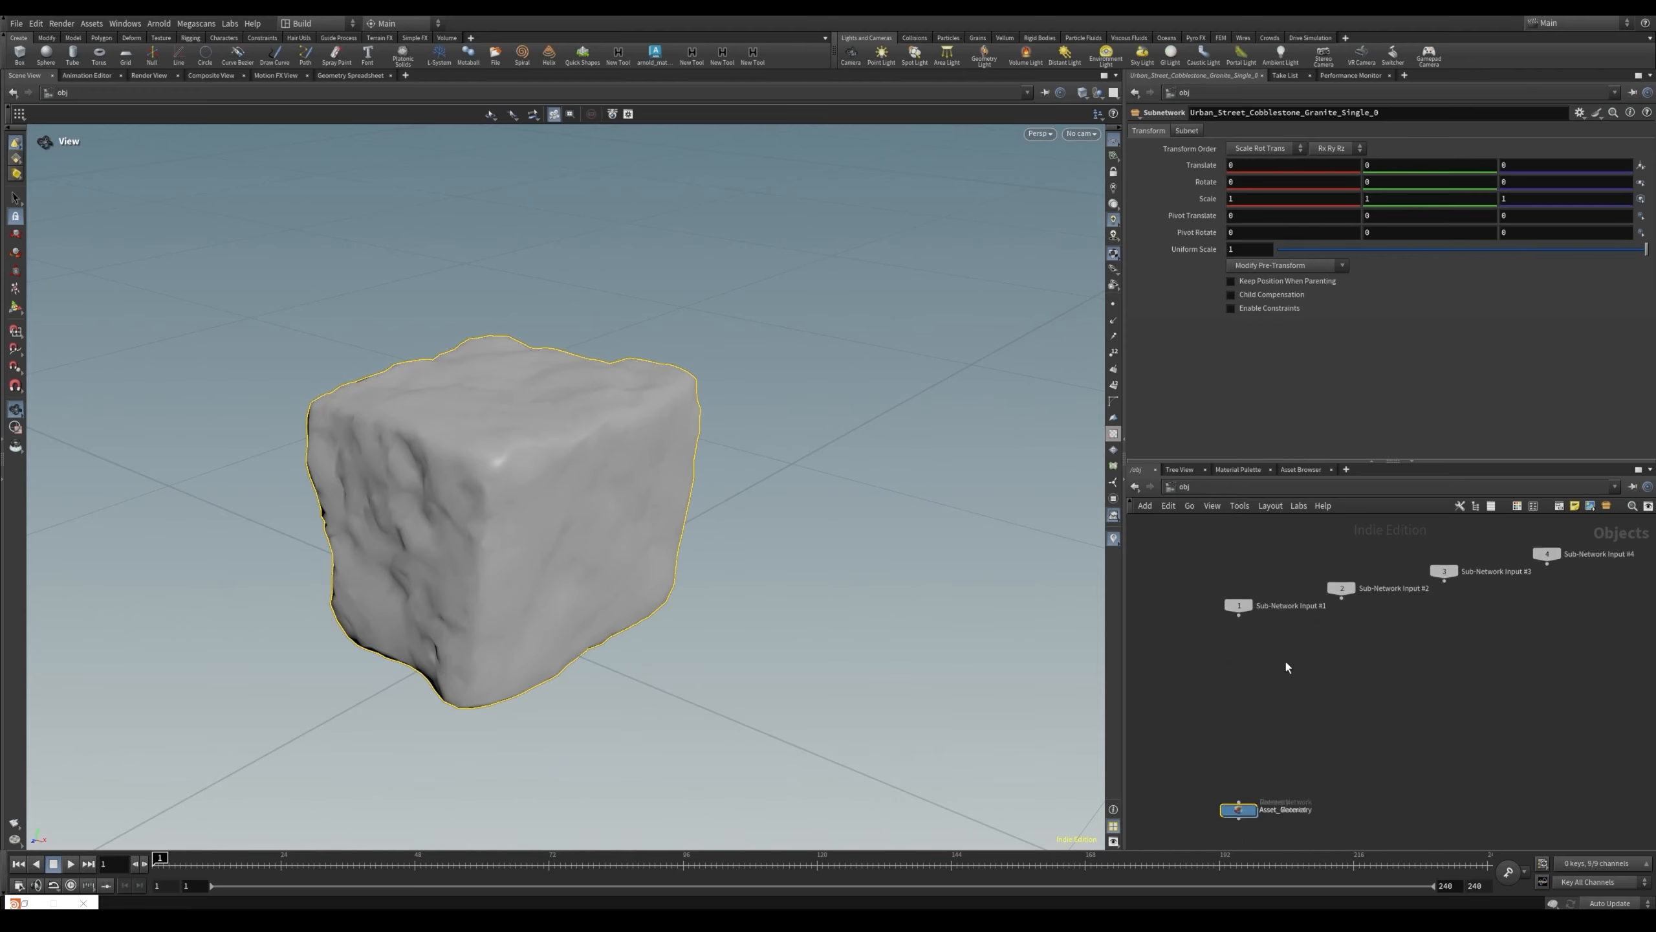
{"action": "key", "text": "h"}
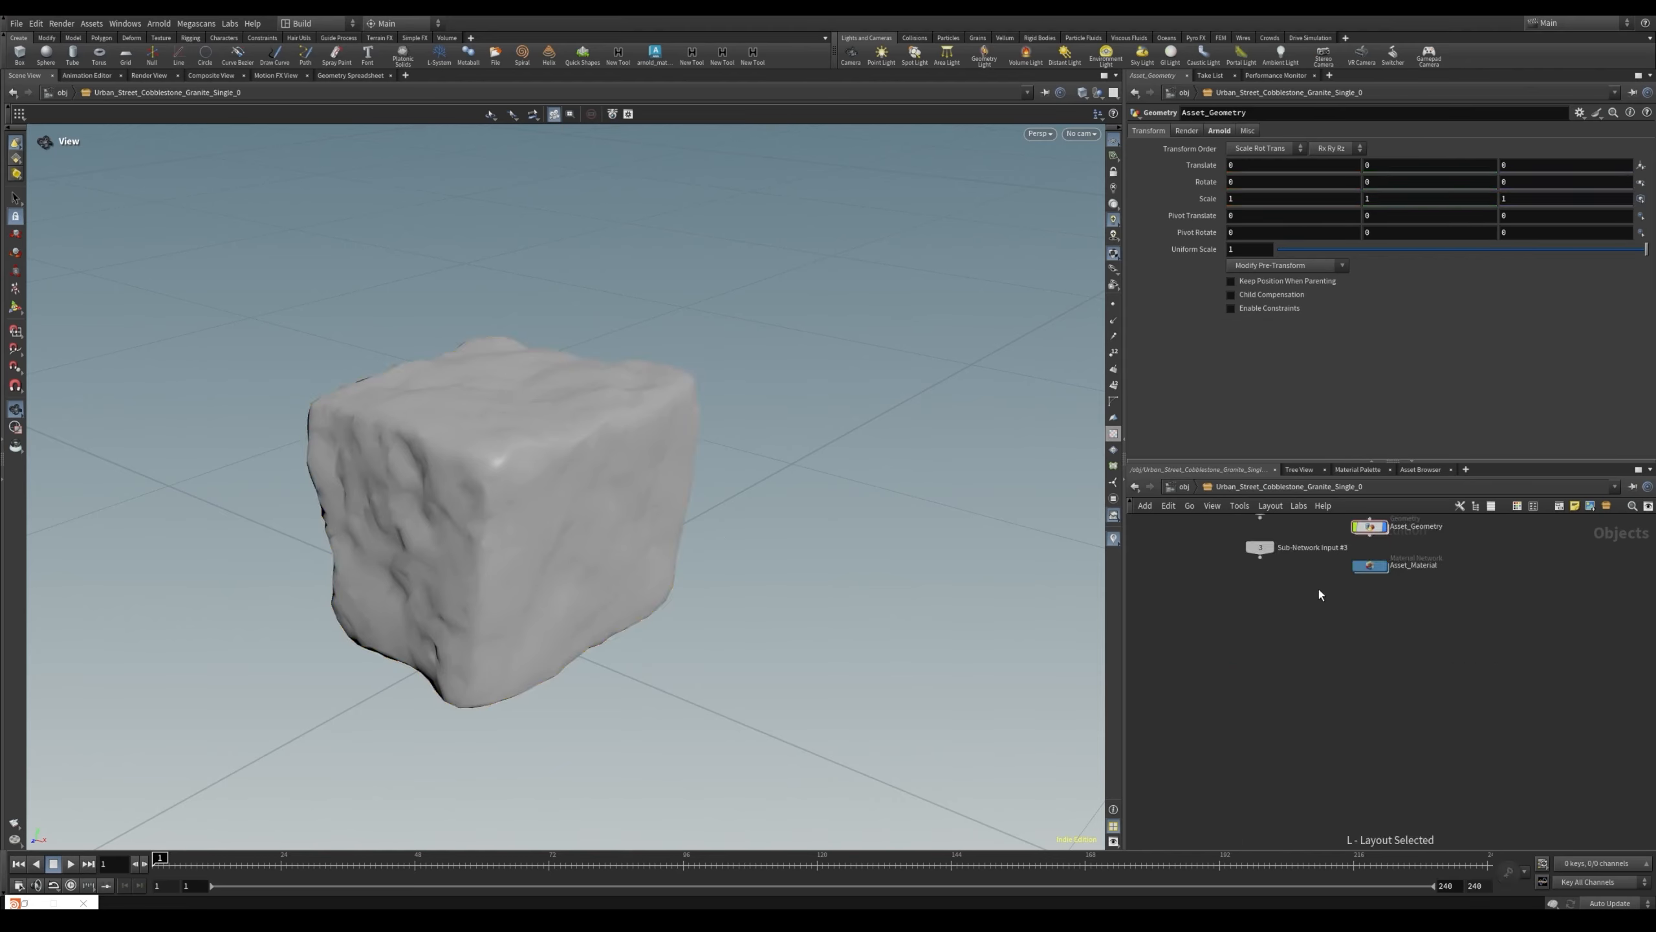
{"action": "double_click", "coordinate": [1337, 685]}
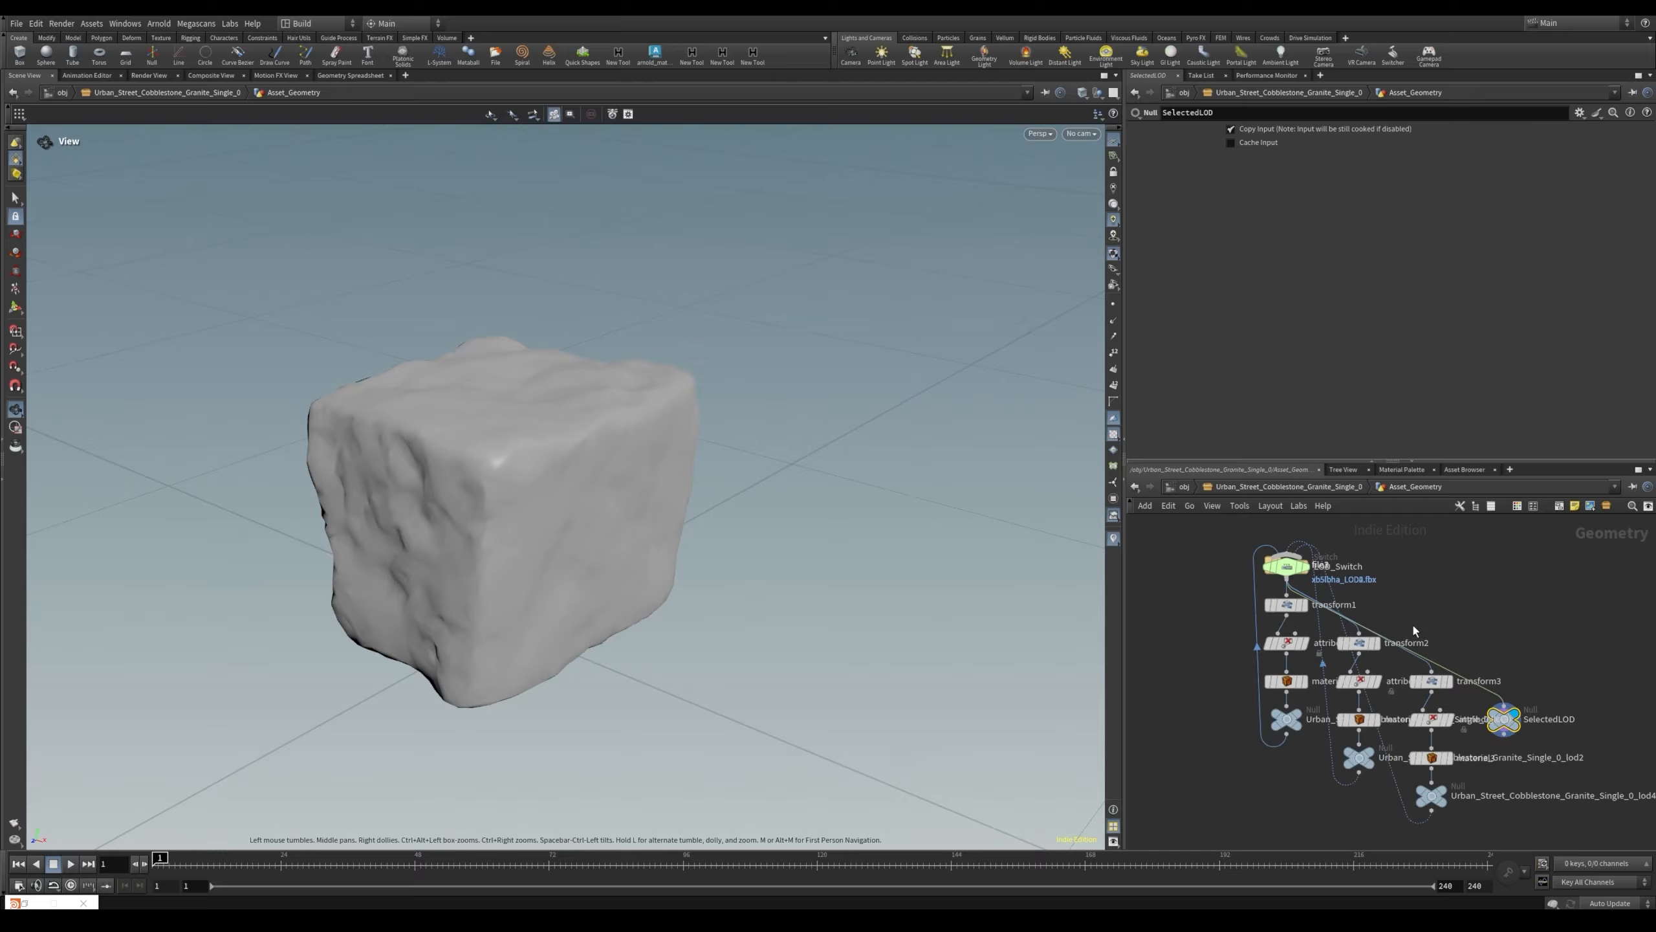
{"action": "key", "text": "h"}
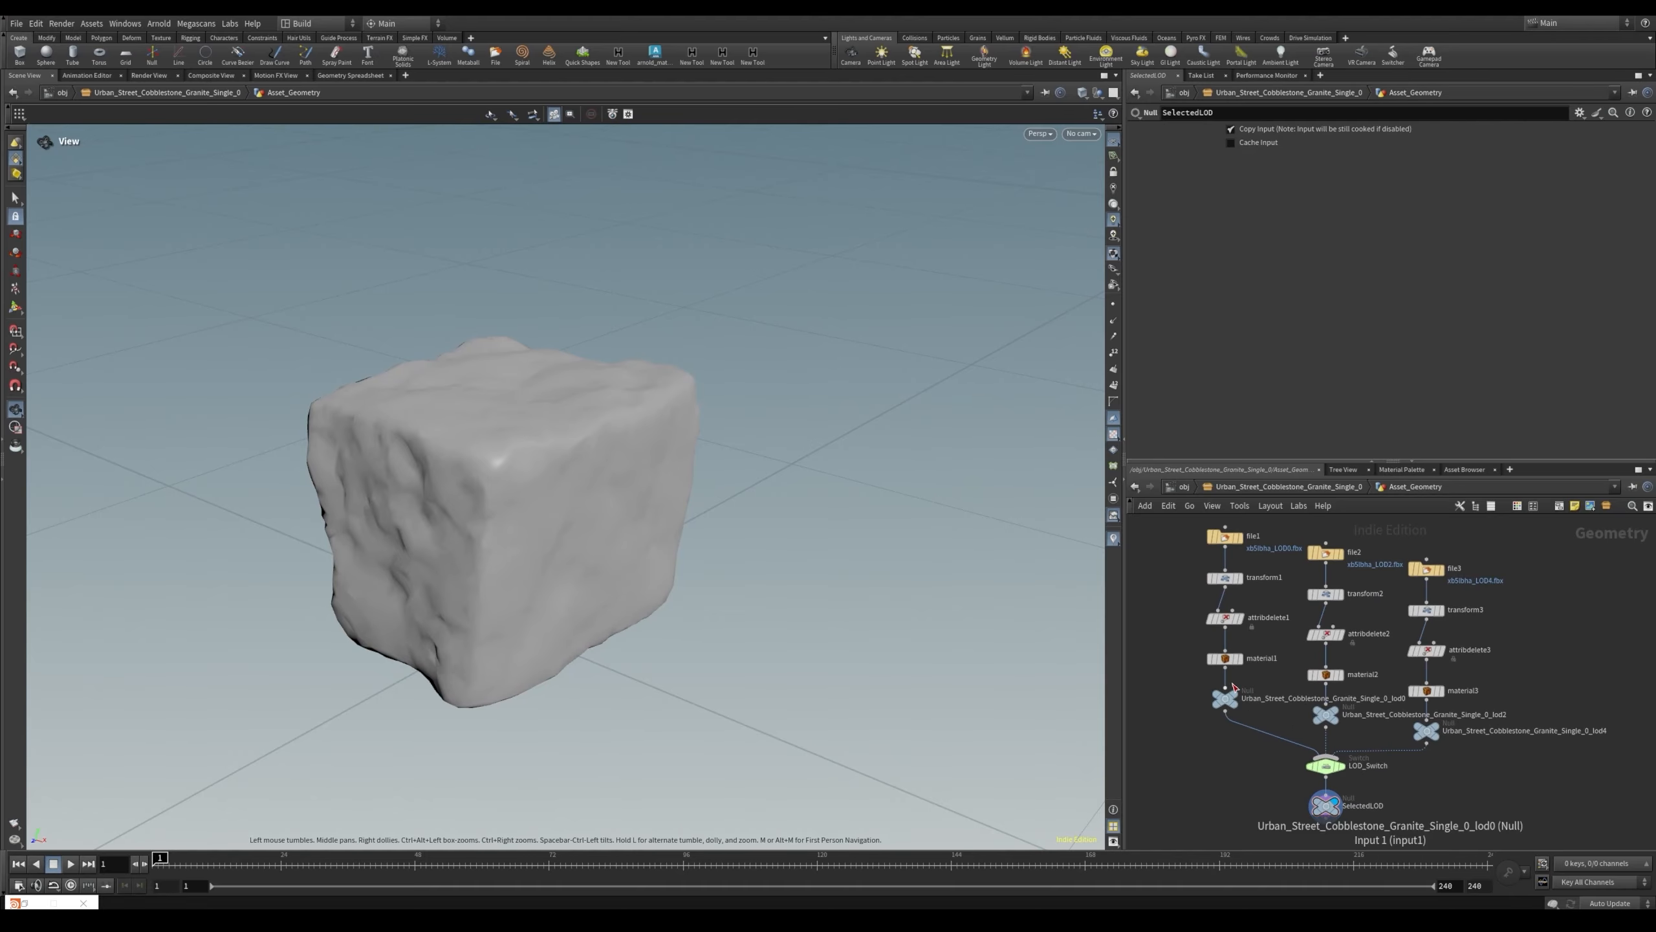
Display the cobblestone's lod0, lod2 and lod4 outputs in turn and compare their mesh density in wireframe
{"action": "left_click", "coordinate": [1226, 699]}
{"action": "left_click", "coordinate": [1228, 701]}
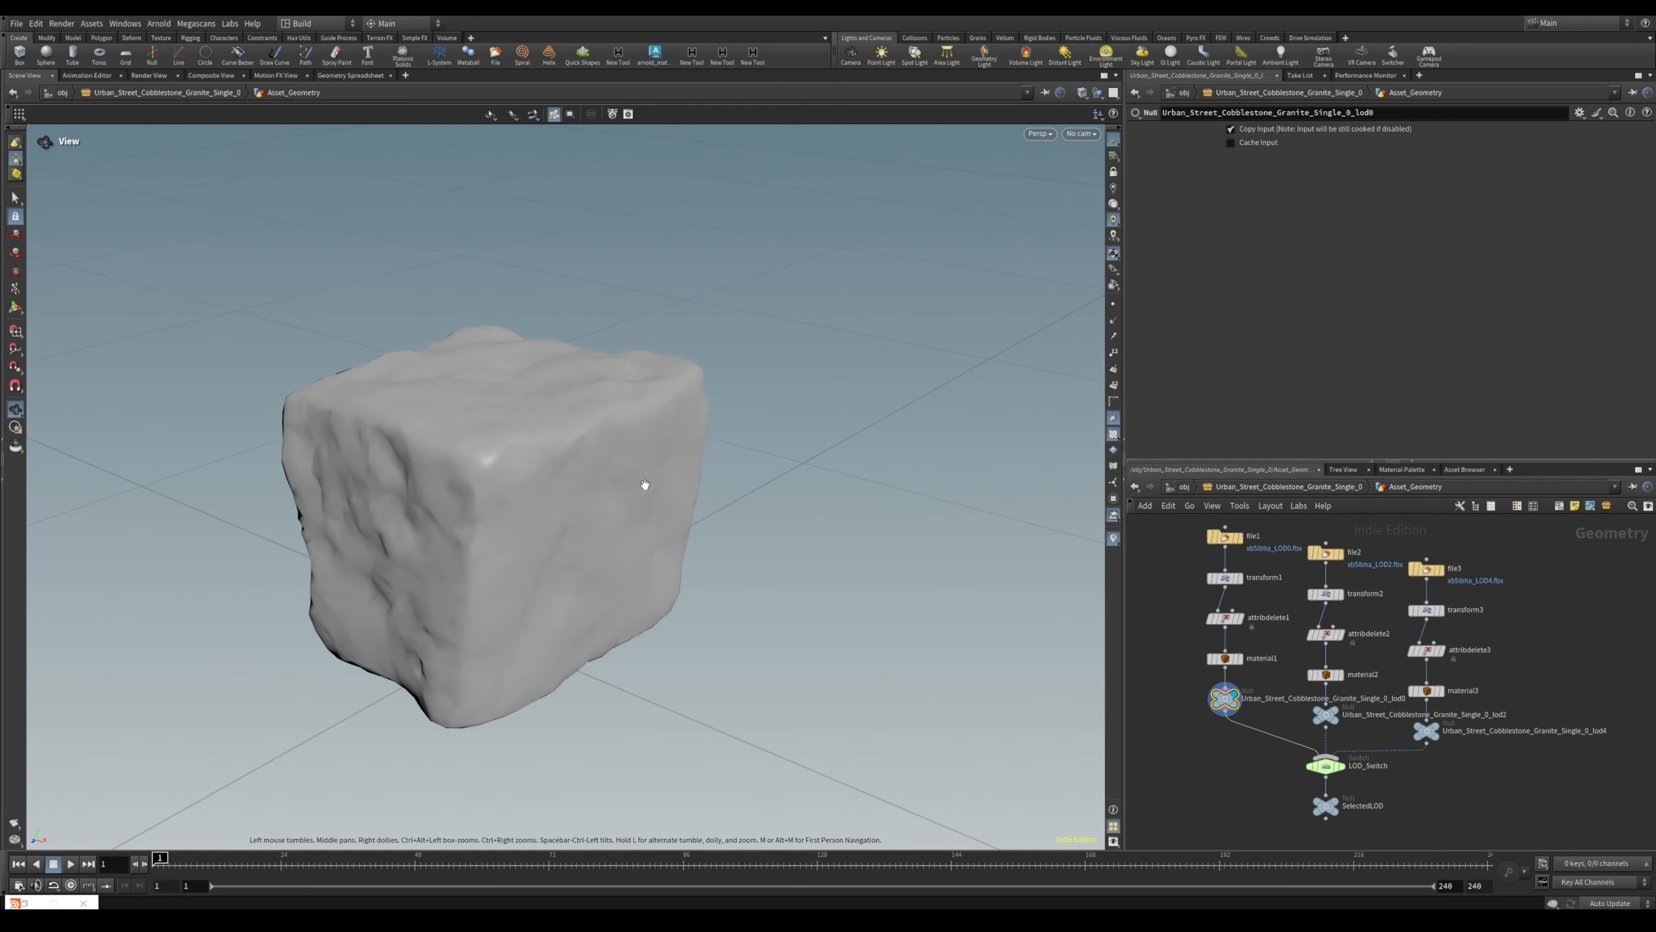
{"action": "key", "text": "w"}
{"action": "key", "text": "r"}
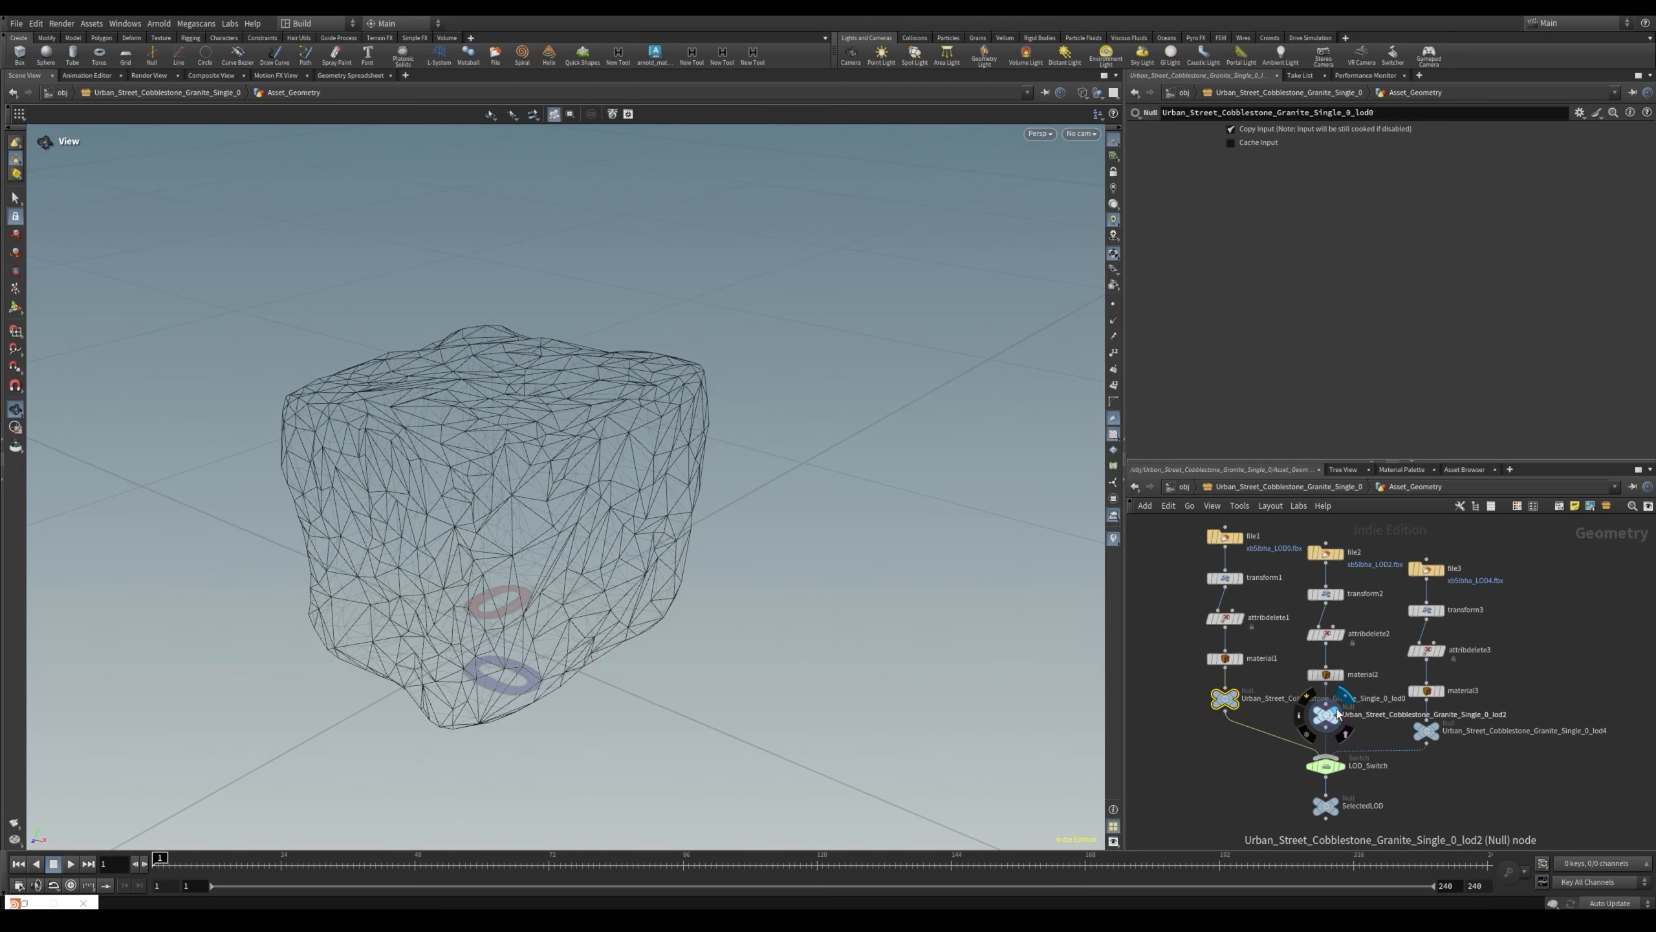
{"action": "key", "text": "r"}
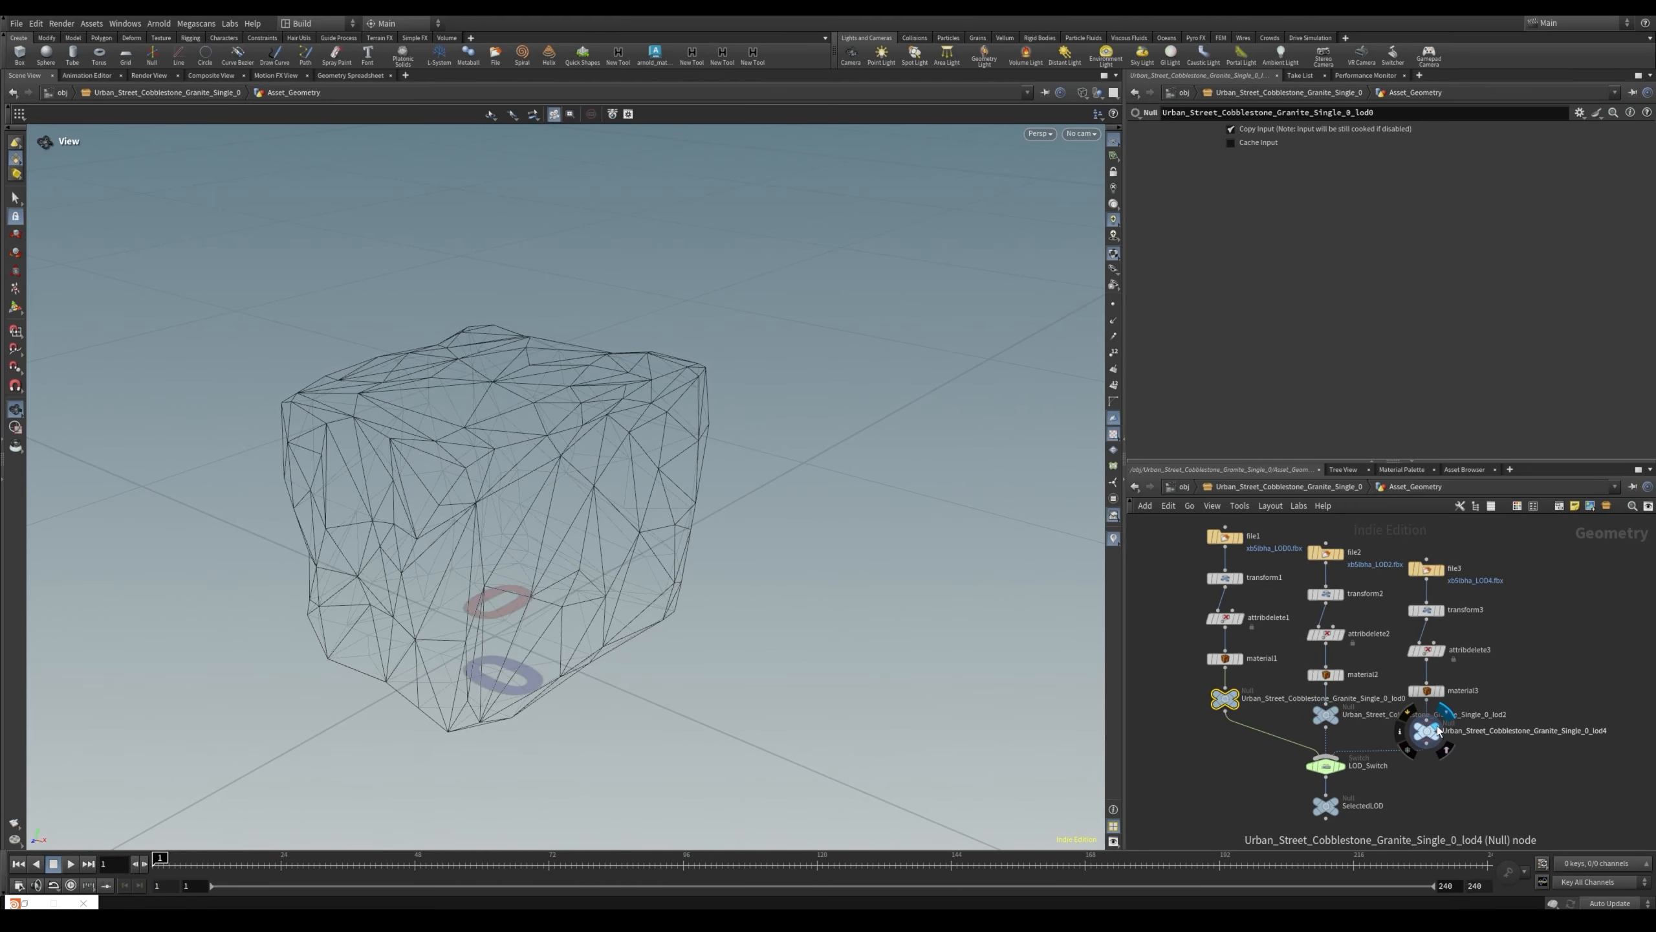
{"action": "left_click_drag", "start_coordinate": [631, 553], "coordinate": [701, 519]}
{"action": "key", "text": "w"}
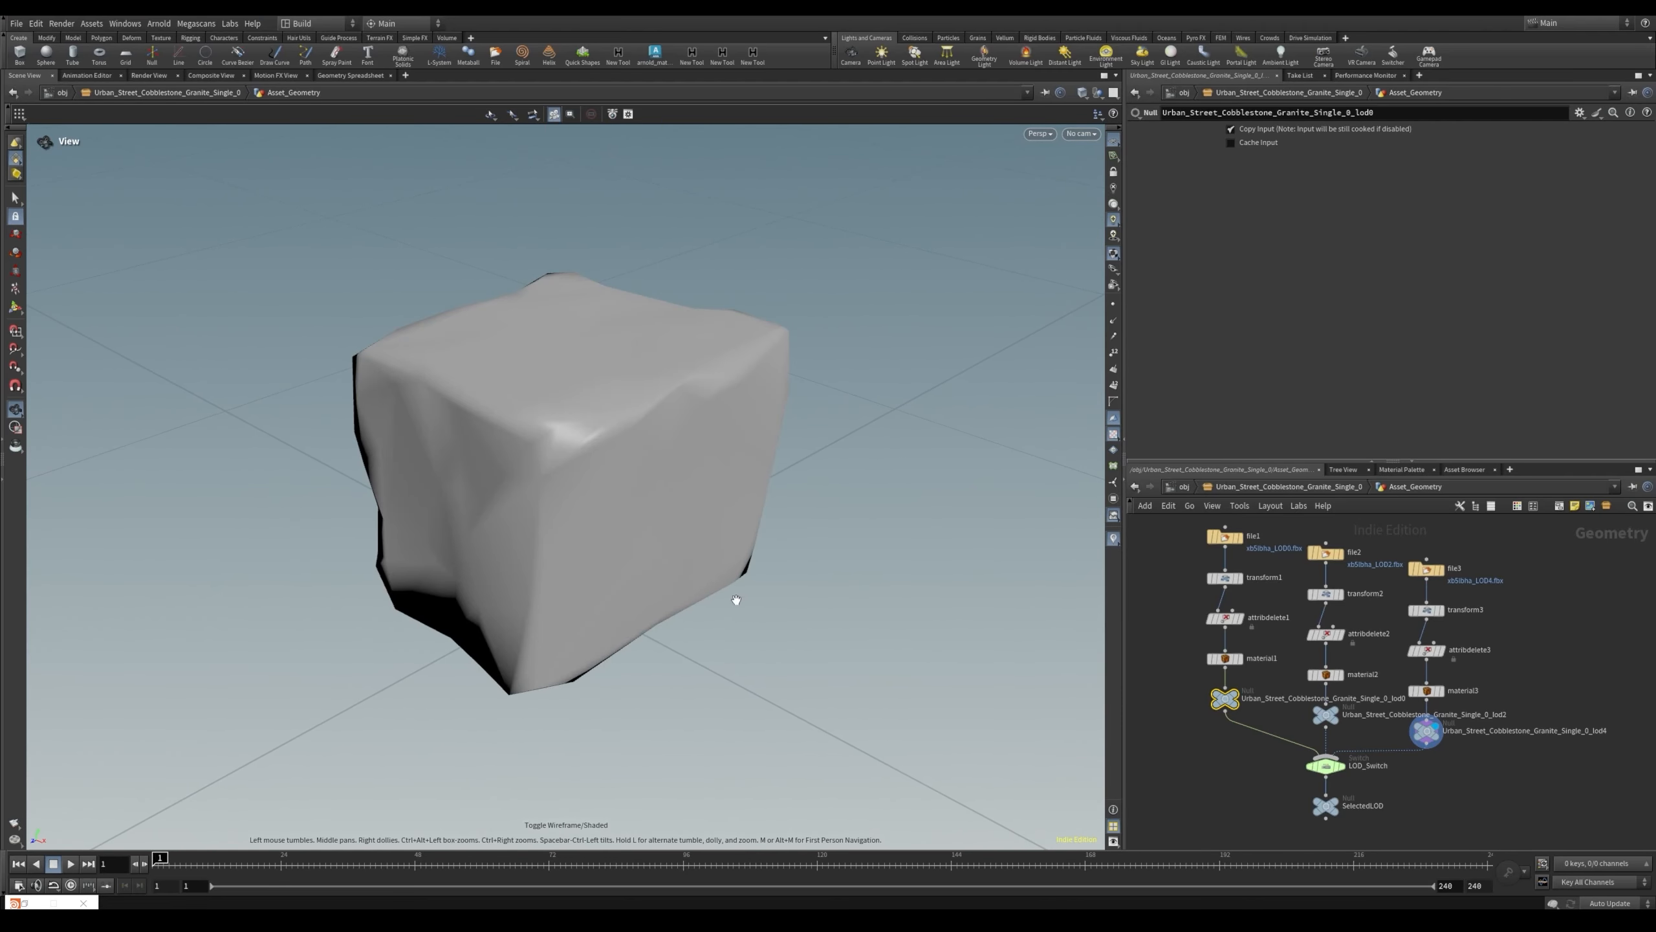
{"action": "middle_click_drag", "start_coordinate": [1457, 782], "coordinate": [1469, 747]}
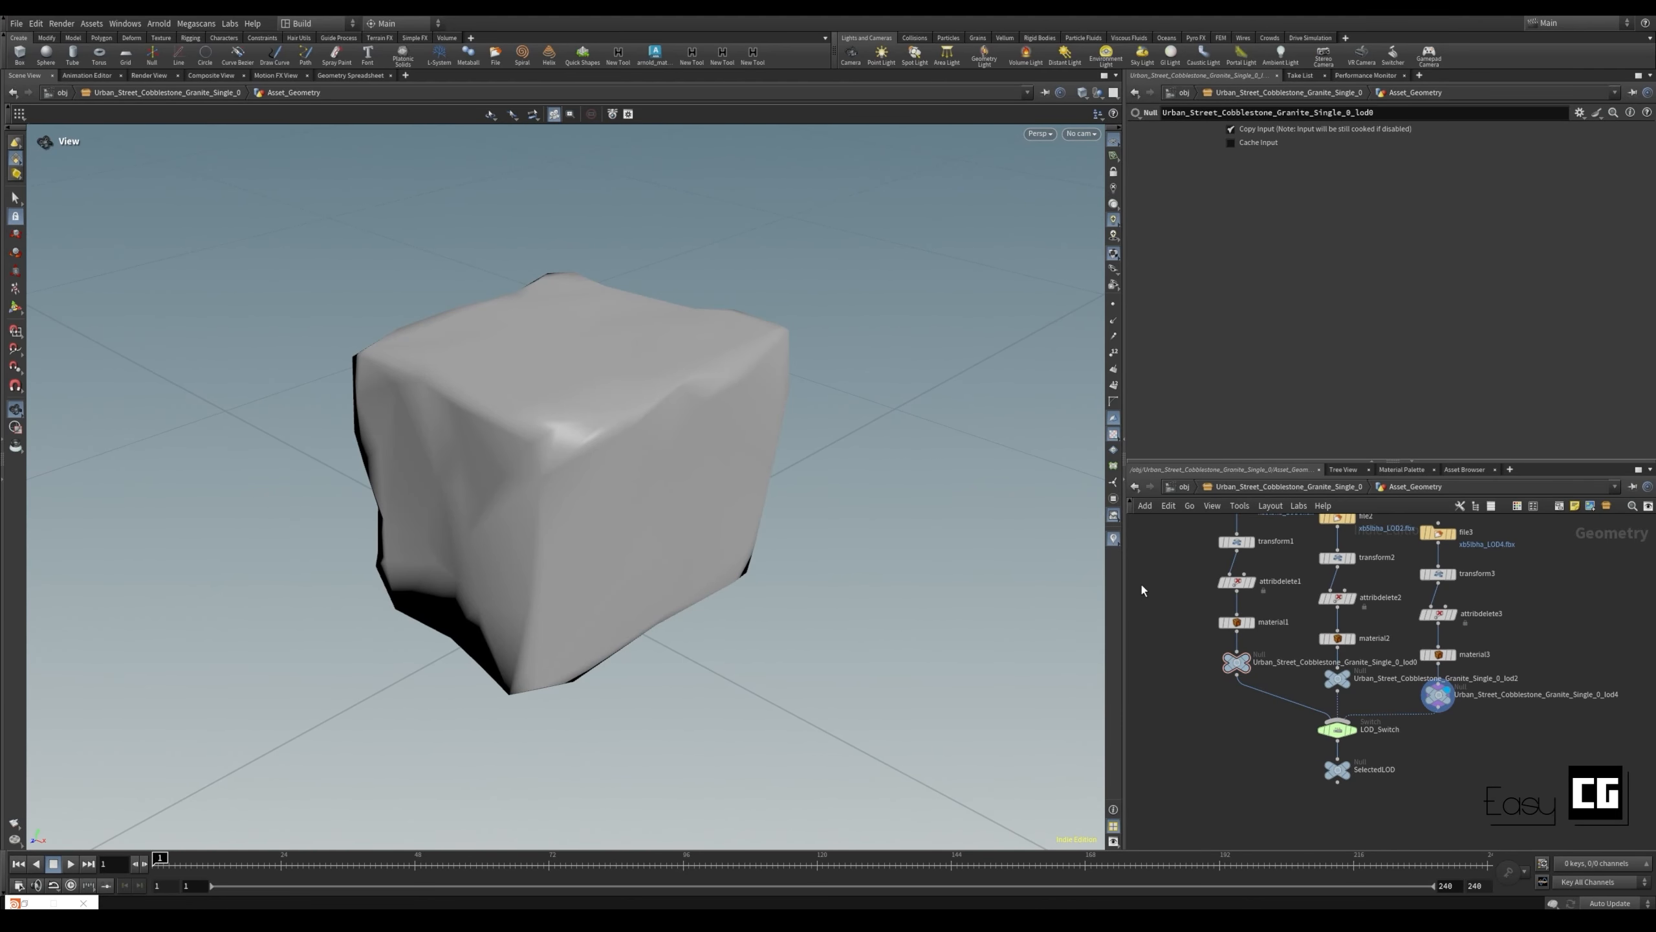
Widen the network and parameter panes and return the network editor to the object level
{"action": "left_click_drag", "start_coordinate": [1124, 589], "coordinate": [937, 589]}
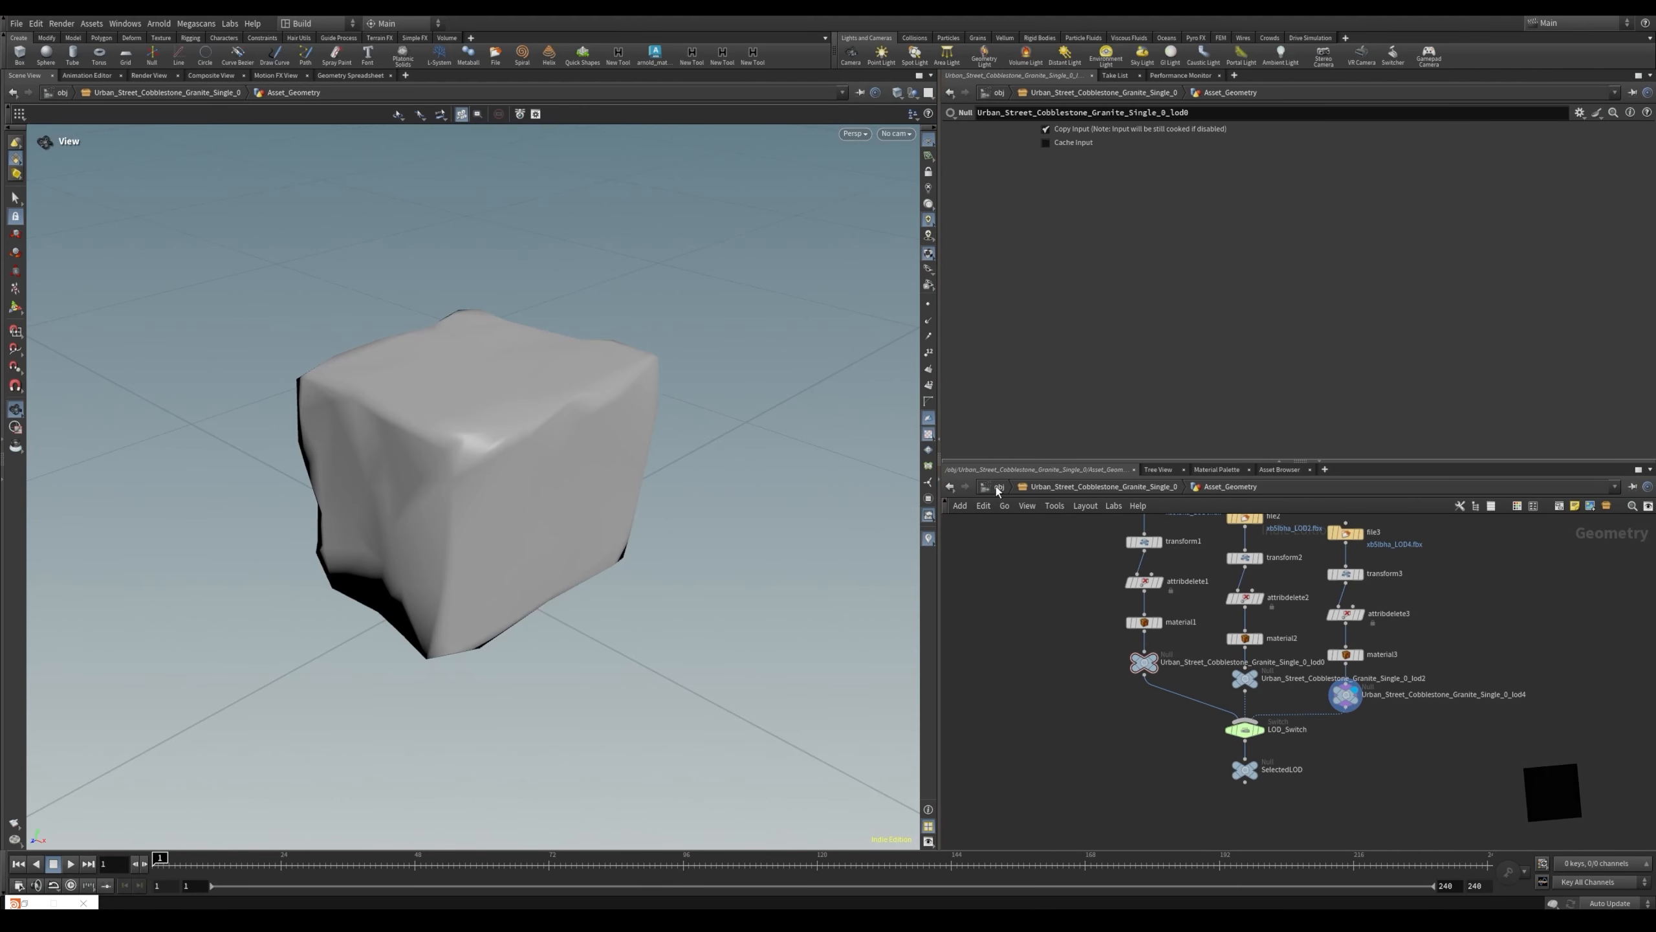
{"action": "left_click", "coordinate": [996, 486]}
{"action": "scroll", "coordinate": [1333, 709], "scroll_direction": "down", "scroll_amount": 2}
{"action": "left_click", "coordinate": [1323, 749]}
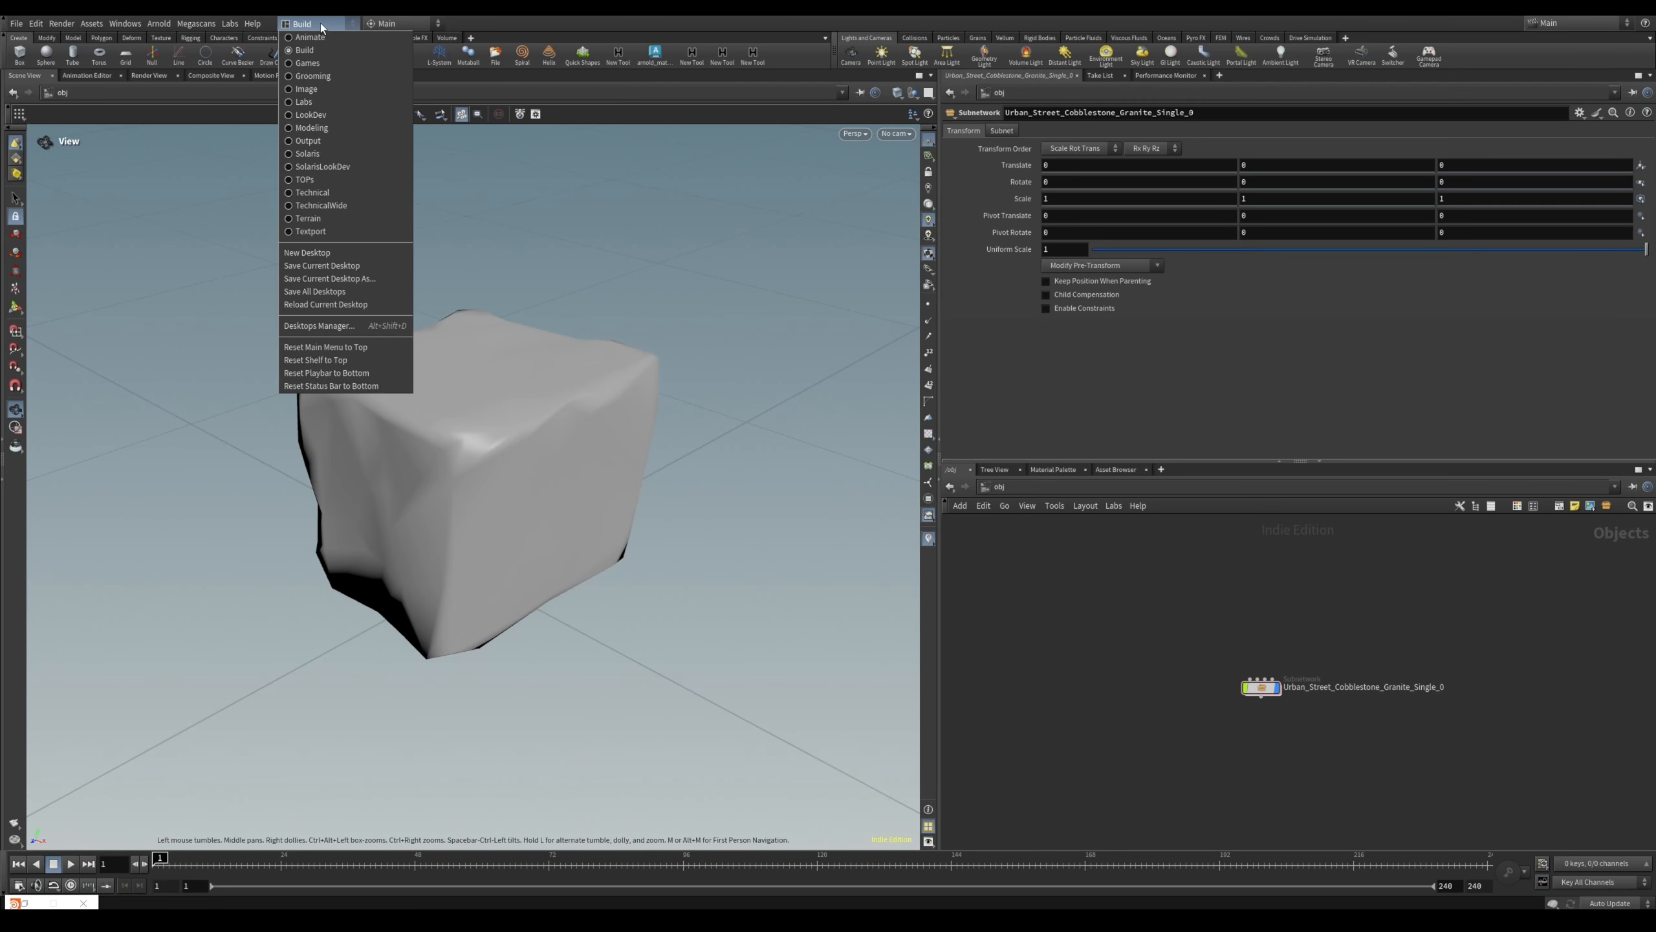
Switch the desktop layout to Solaris, then widen the network area and make the viewport taller
{"action": "left_click", "coordinate": [311, 23]}
{"action": "left_click", "coordinate": [319, 155]}
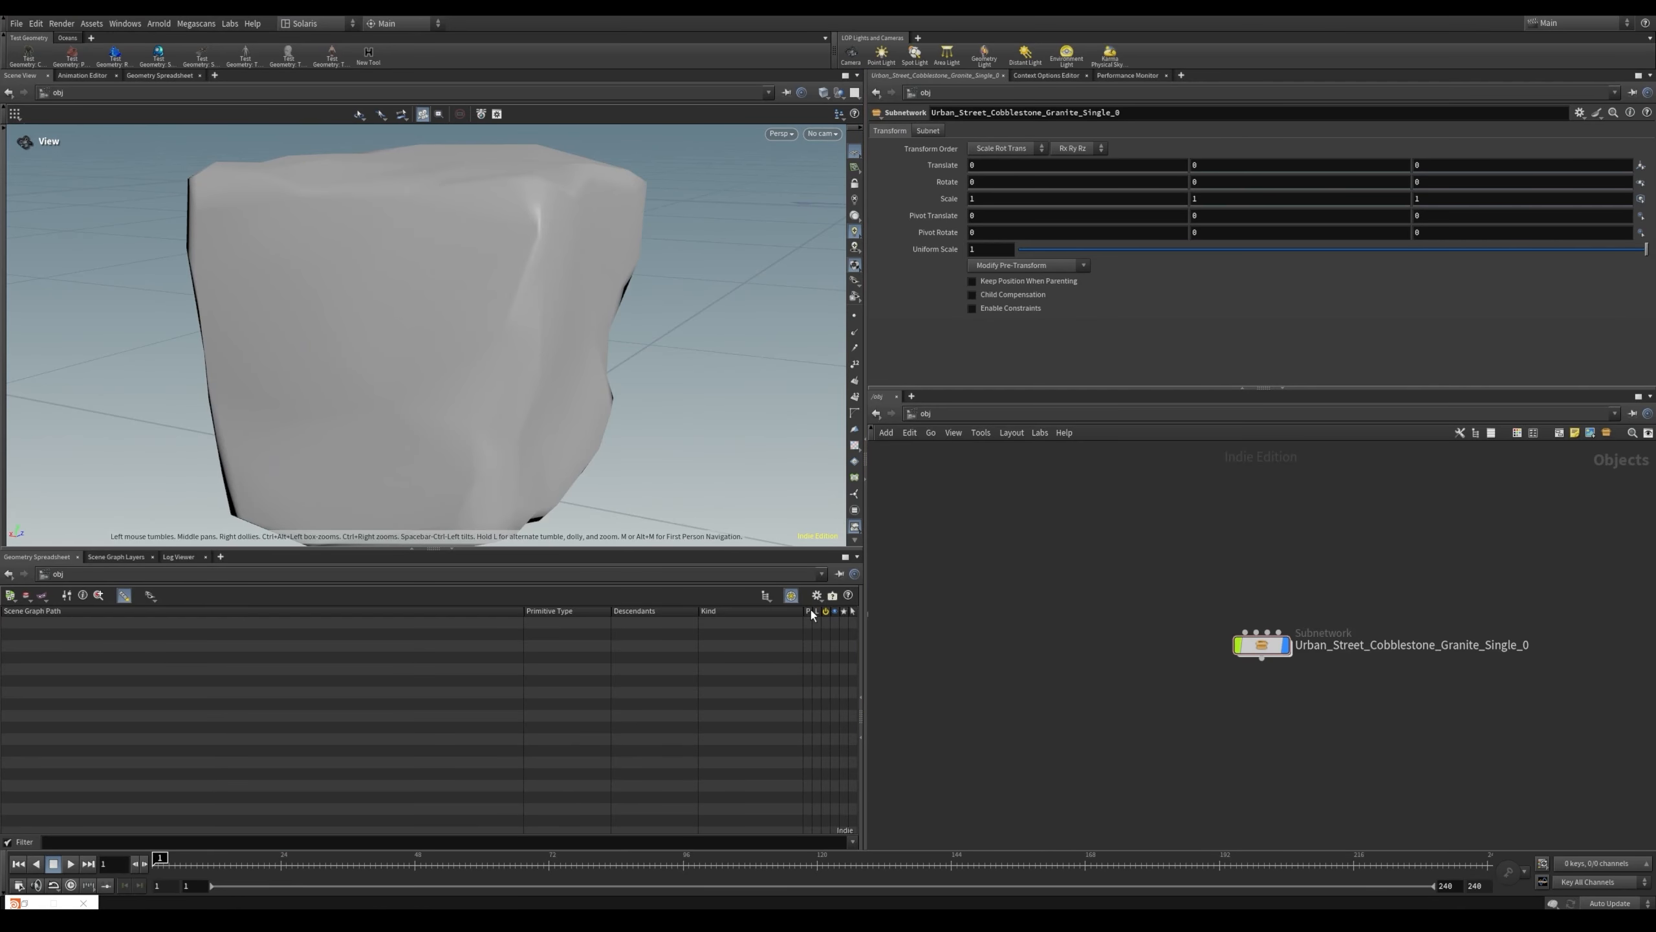
{"action": "left_click_drag", "start_coordinate": [864, 483], "coordinate": [789, 482]}
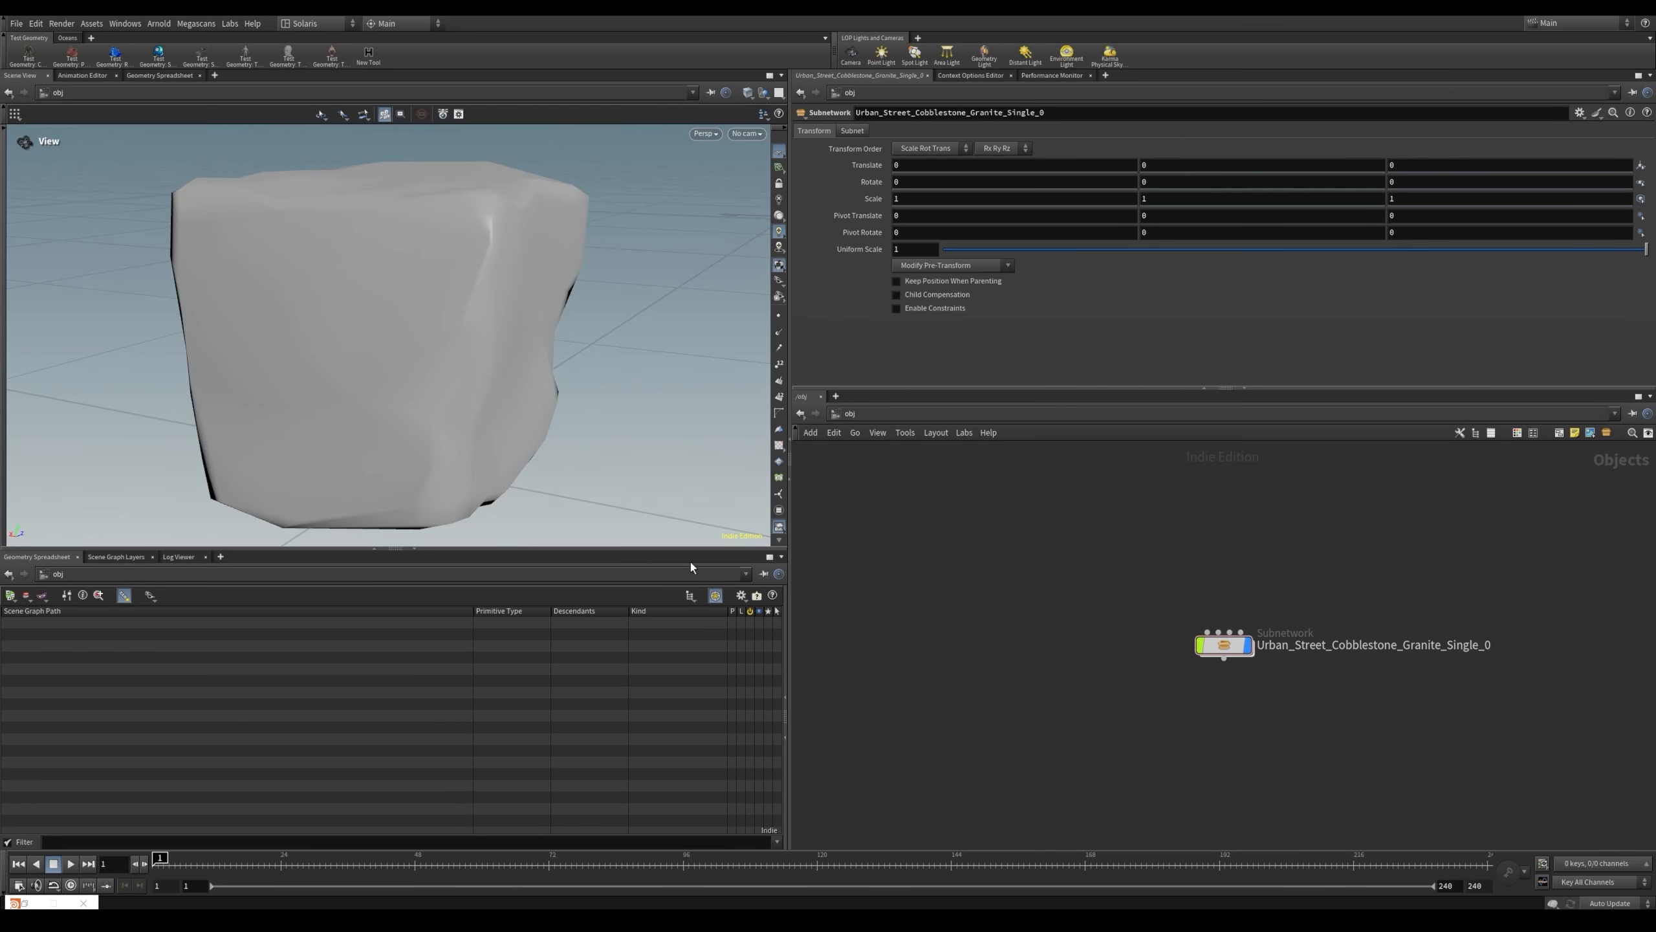
{"action": "left_click_drag", "start_coordinate": [689, 548], "coordinate": [697, 601]}
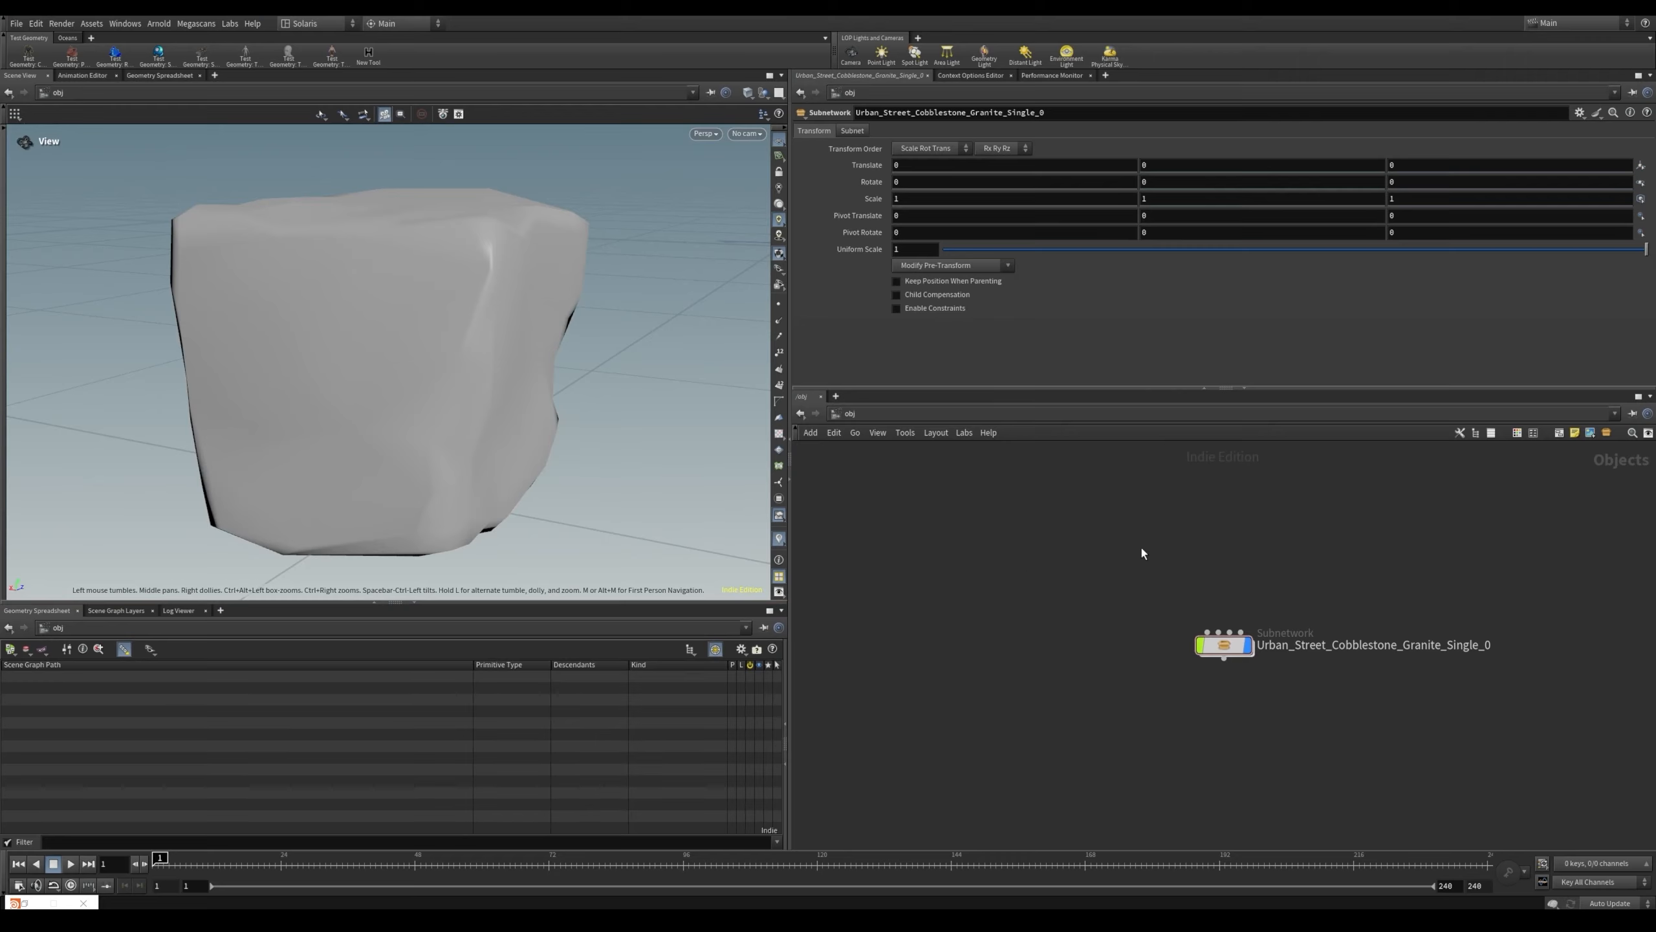
{"action": "middle_click_drag", "start_coordinate": [1141, 553], "coordinate": [961, 548]}
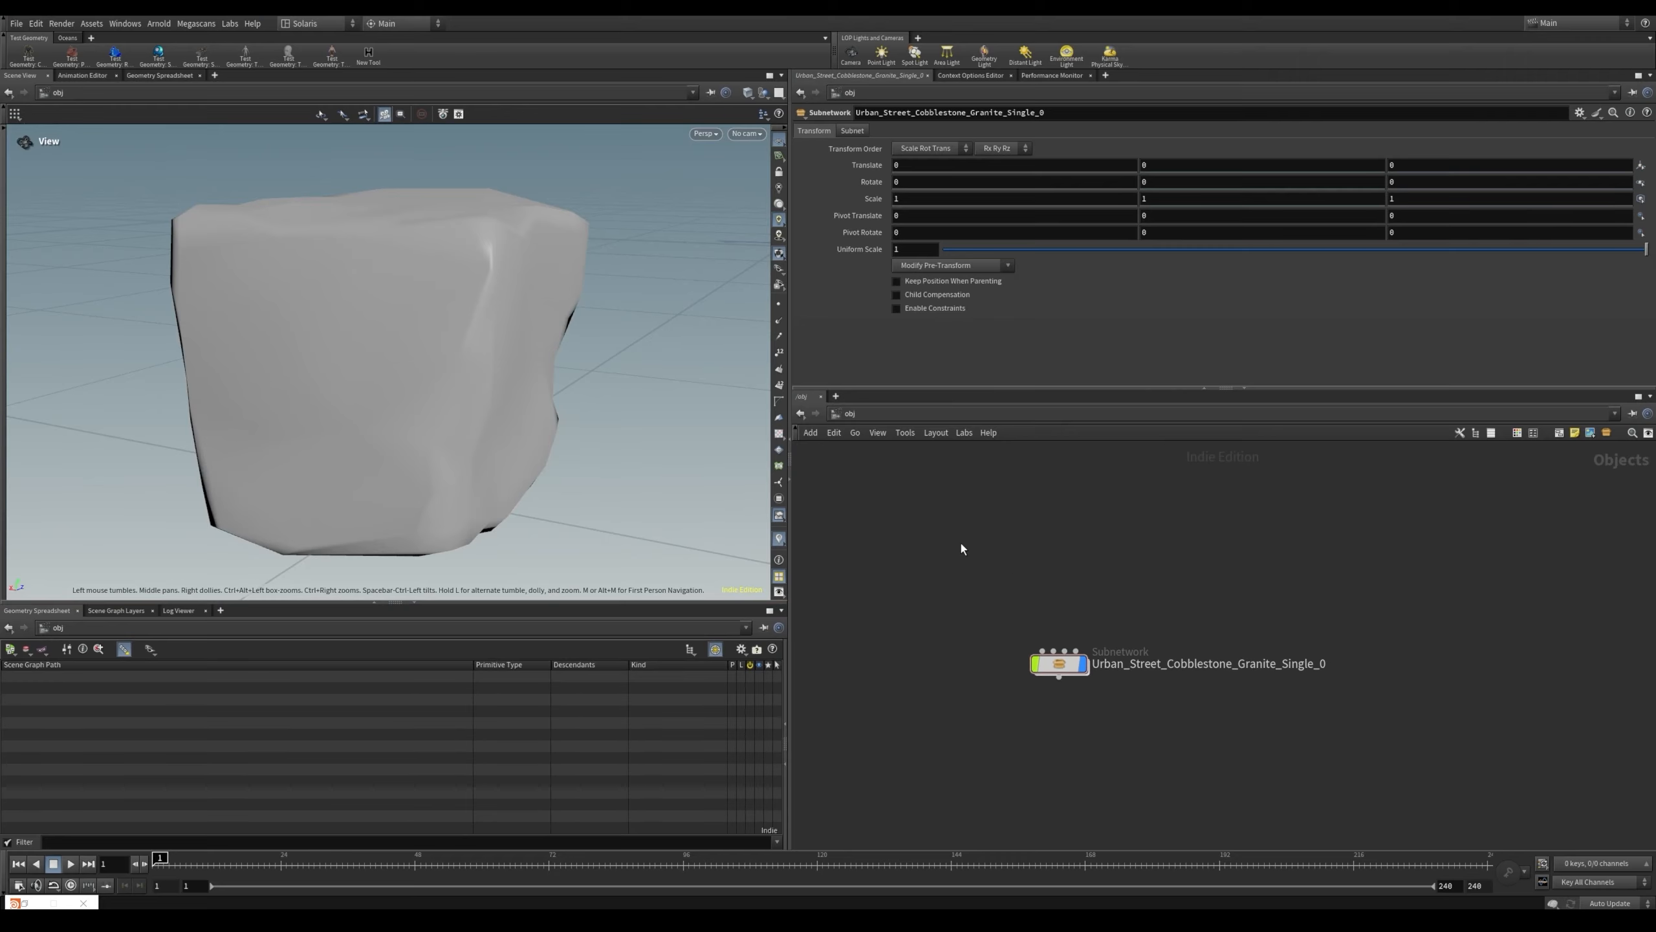
Split the network editor into two side-by-side panes and set the first one to the stage network
{"action": "left_click", "coordinate": [1653, 397]}
{"action": "left_click", "coordinate": [1567, 559]}
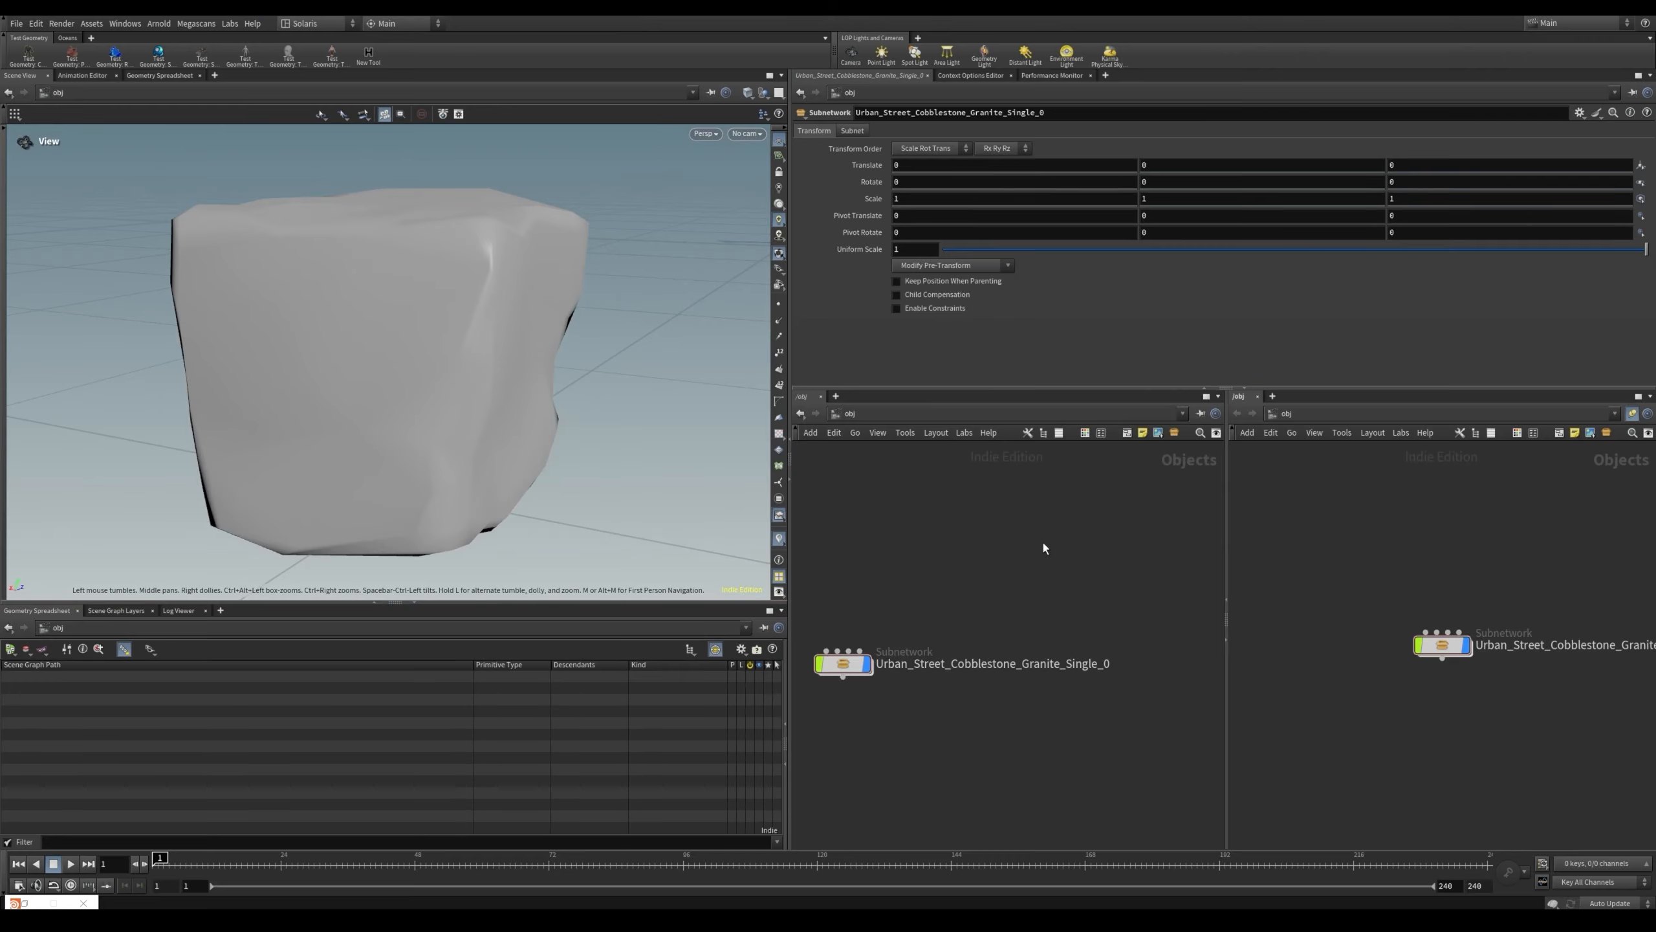
{"action": "key", "text": "h"}
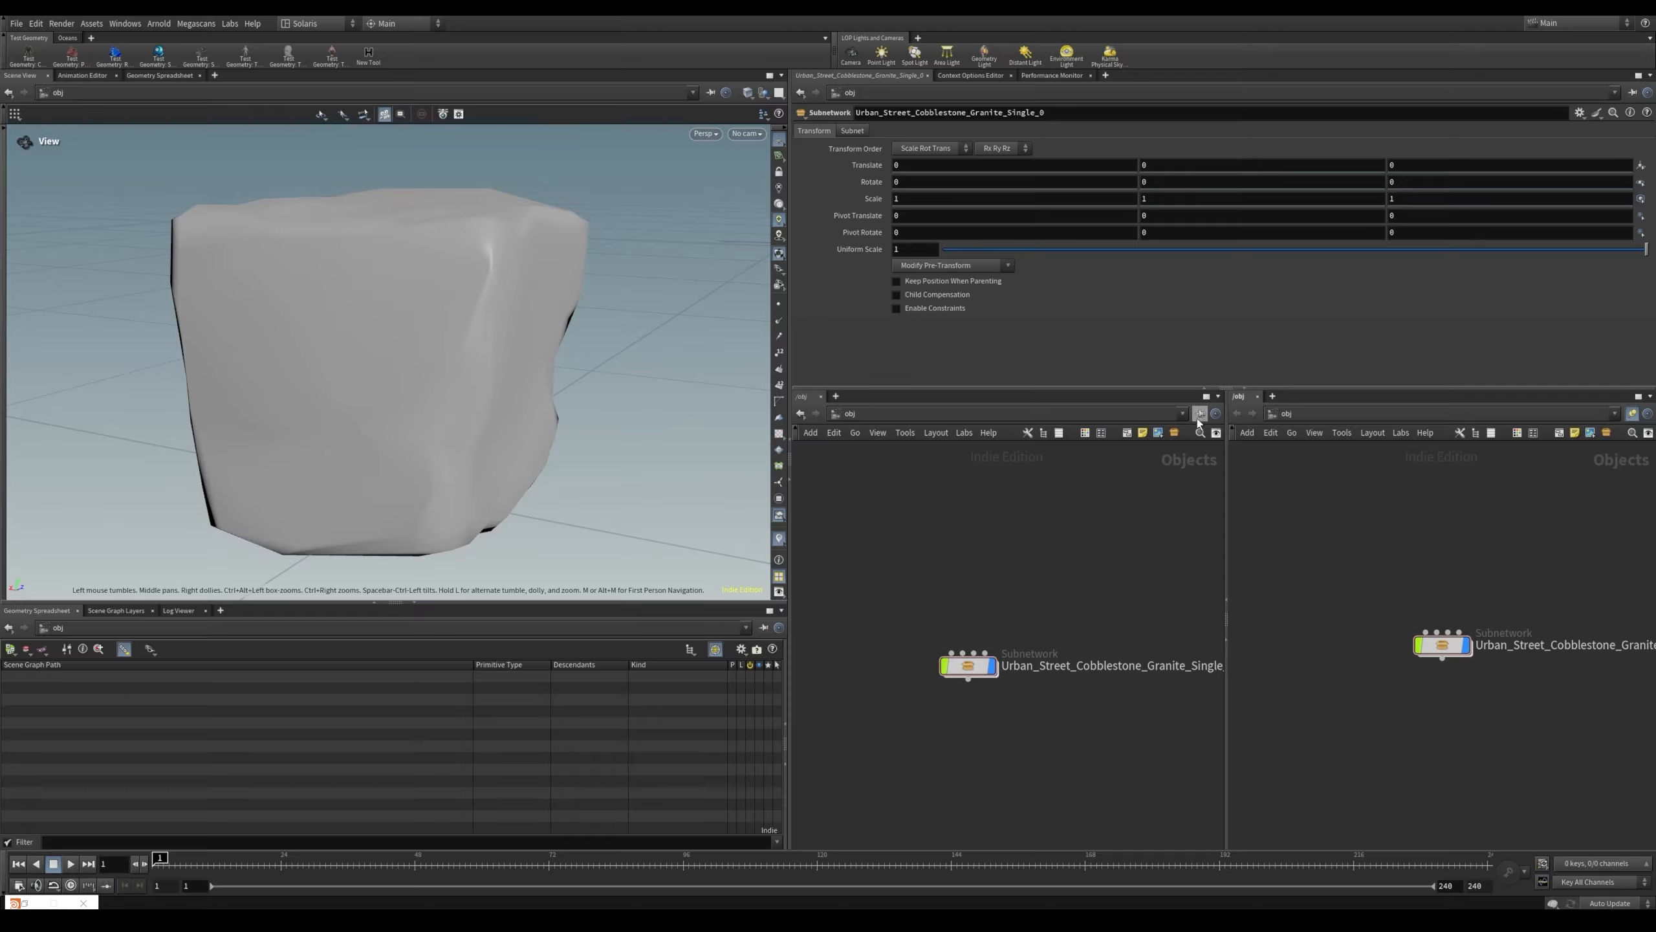
{"action": "left_click", "coordinate": [847, 414]}
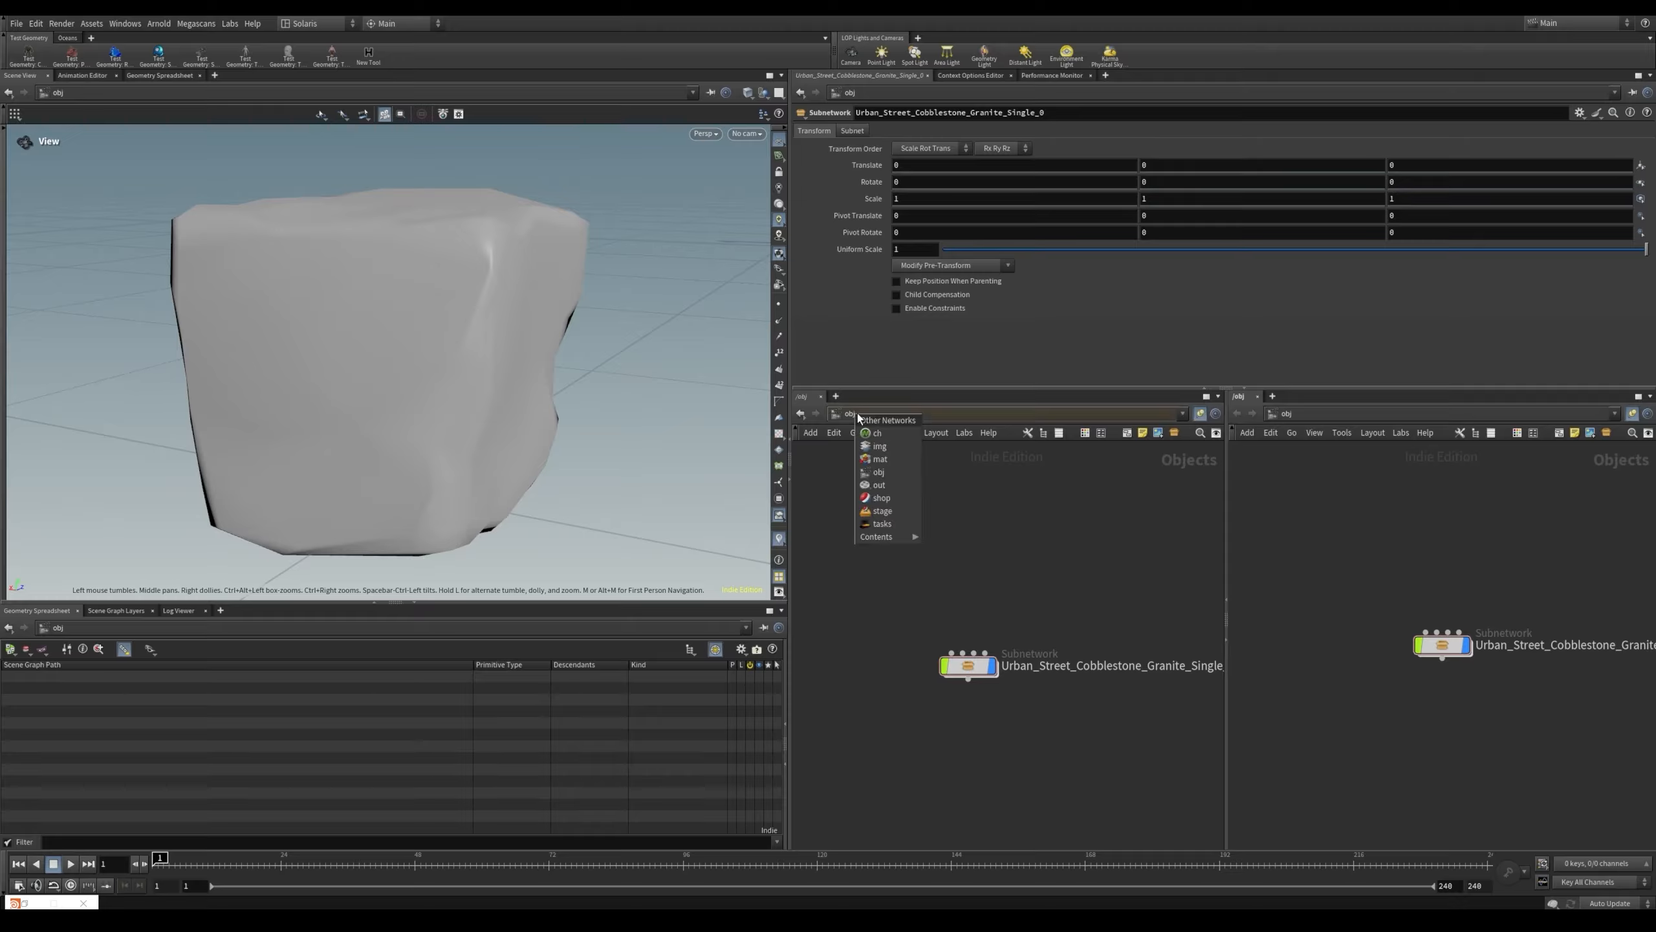
{"action": "left_click", "coordinate": [882, 511]}
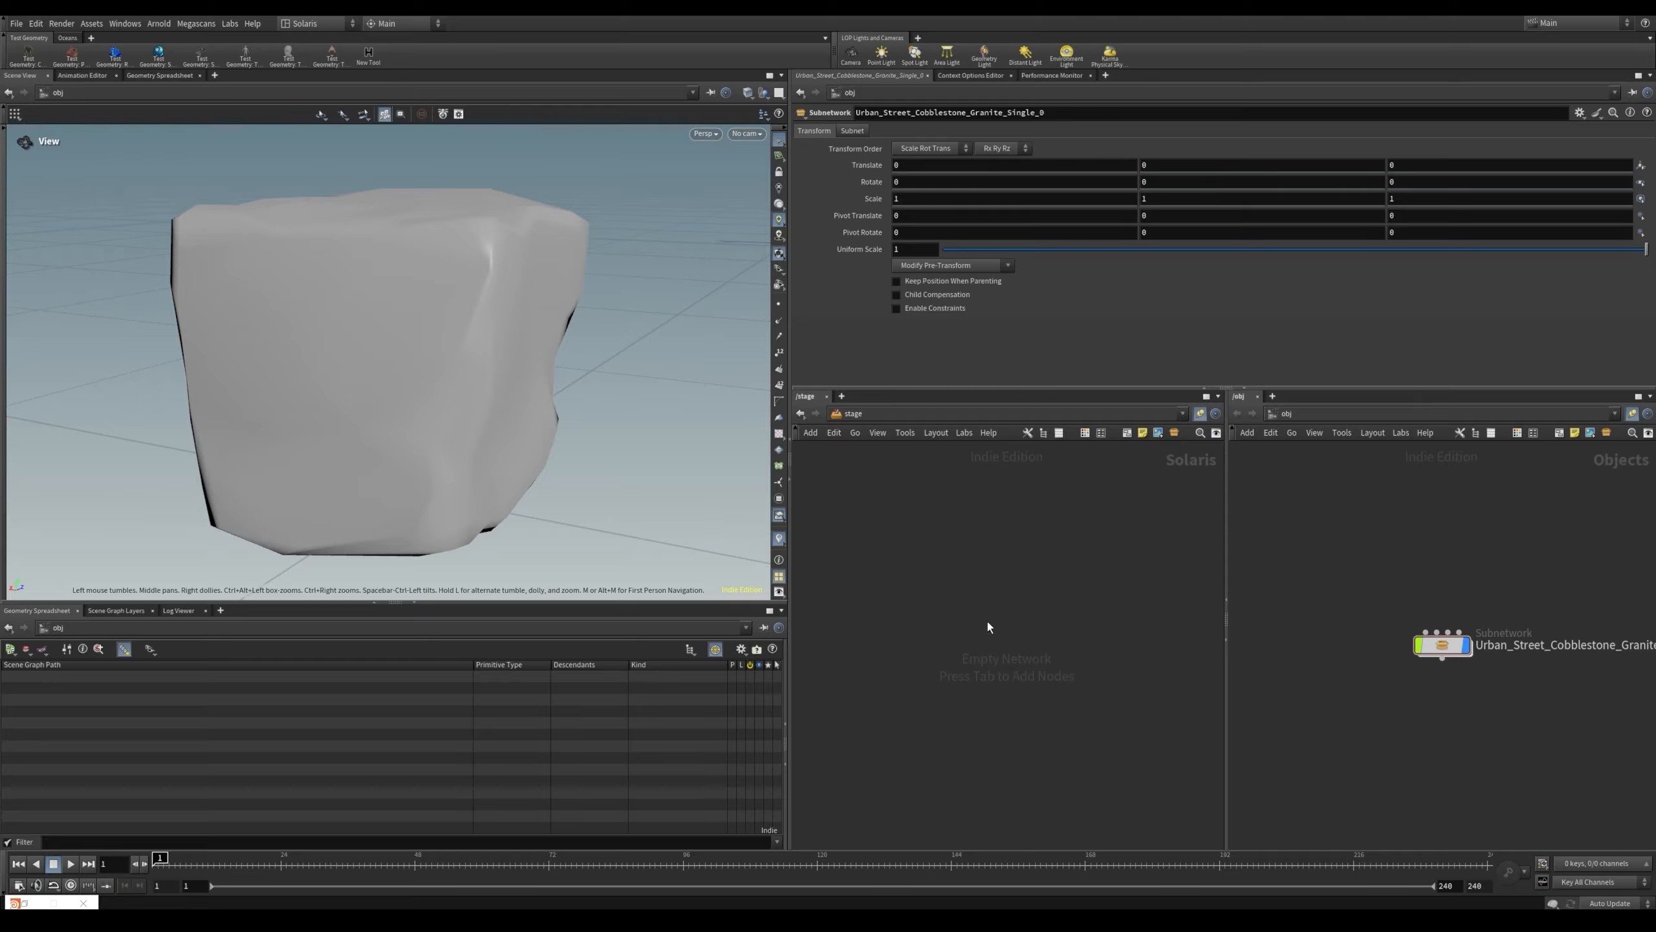
Add a Component Builder setup to the empty stage network
{"action": "middle_click_drag", "start_coordinate": [1438, 699], "coordinate": [1330, 645]}
{"action": "left_click_drag", "start_coordinate": [1418, 521], "coordinate": [1281, 644]}
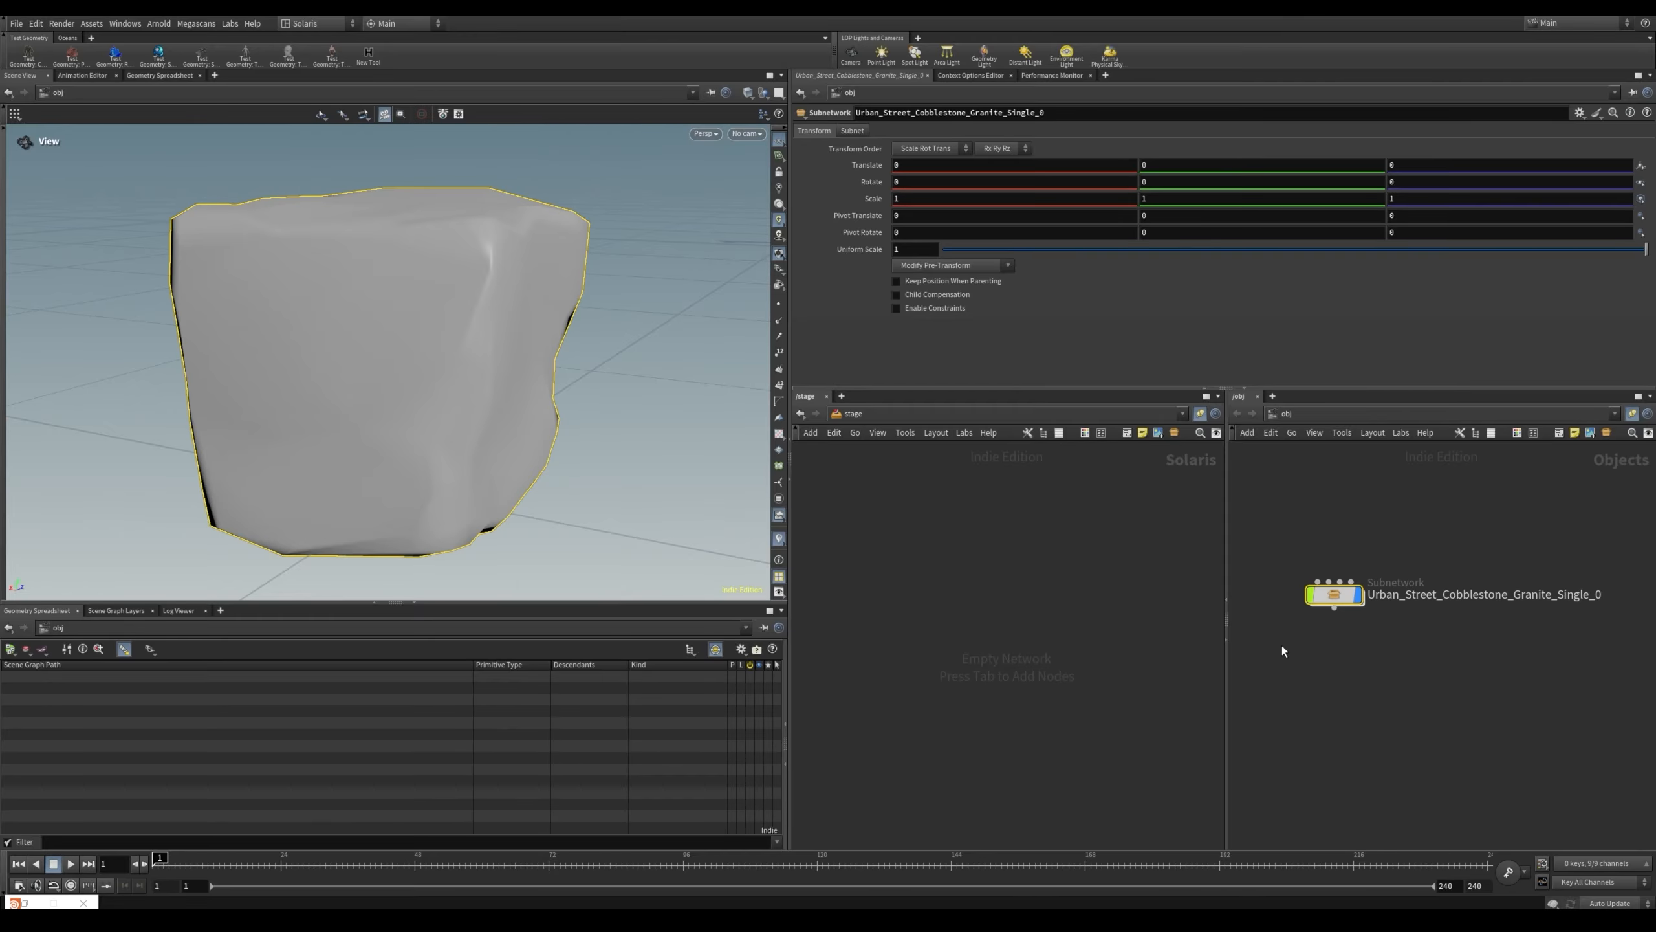
{"action": "mouse_move", "coordinate": [1352, 639]}
{"action": "middle_mouse_down"}
{"action": "mouse_move", "coordinate": [1353, 657]}
{"action": "mouse_move", "coordinate": [1357, 640]}
{"action": "middle_mouse_up"}
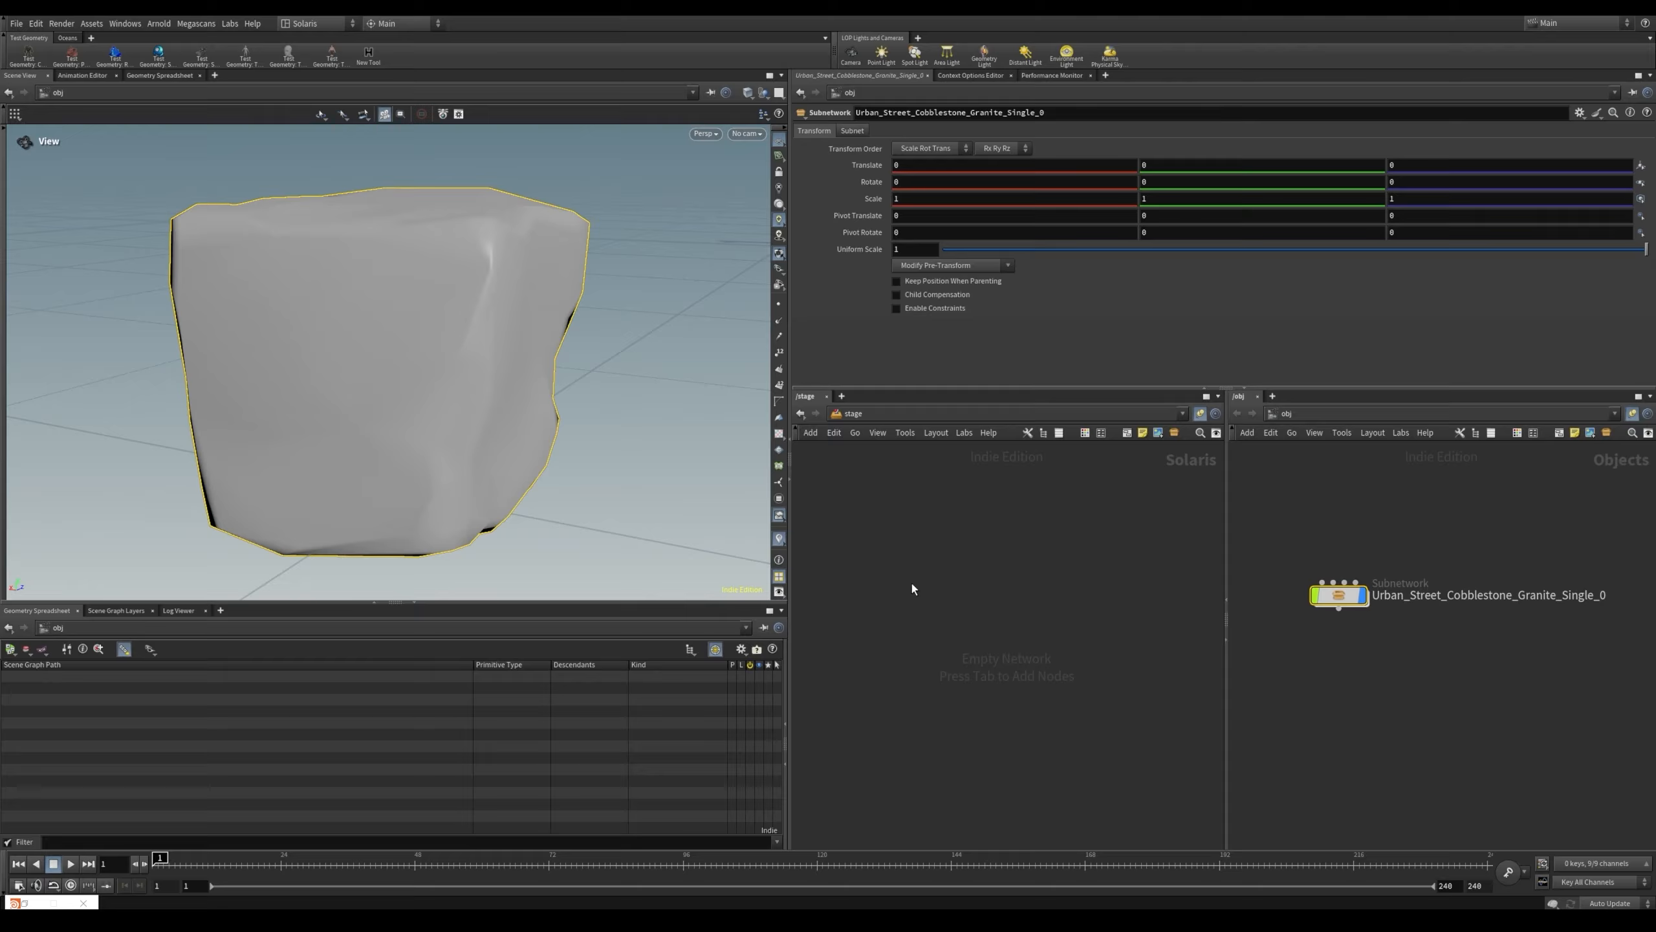
{"action": "key", "text": "Tab"}
{"action": "type", "text": "com"}
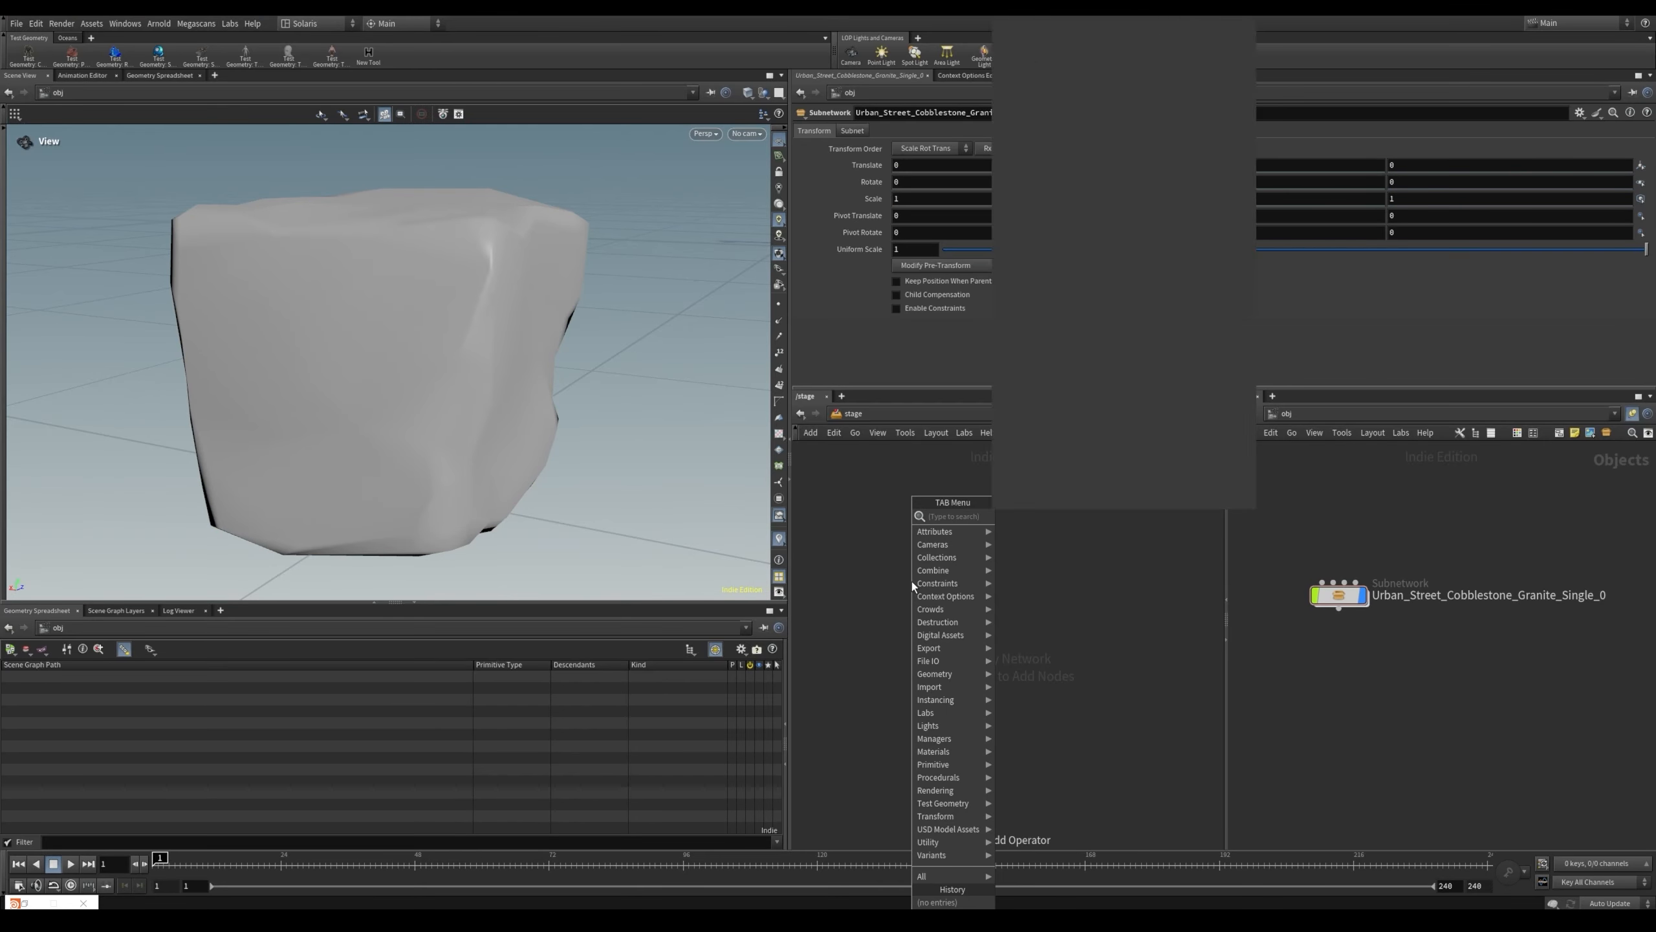
{"action": "type", "text": "po"}
{"action": "key", "text": "Return"}
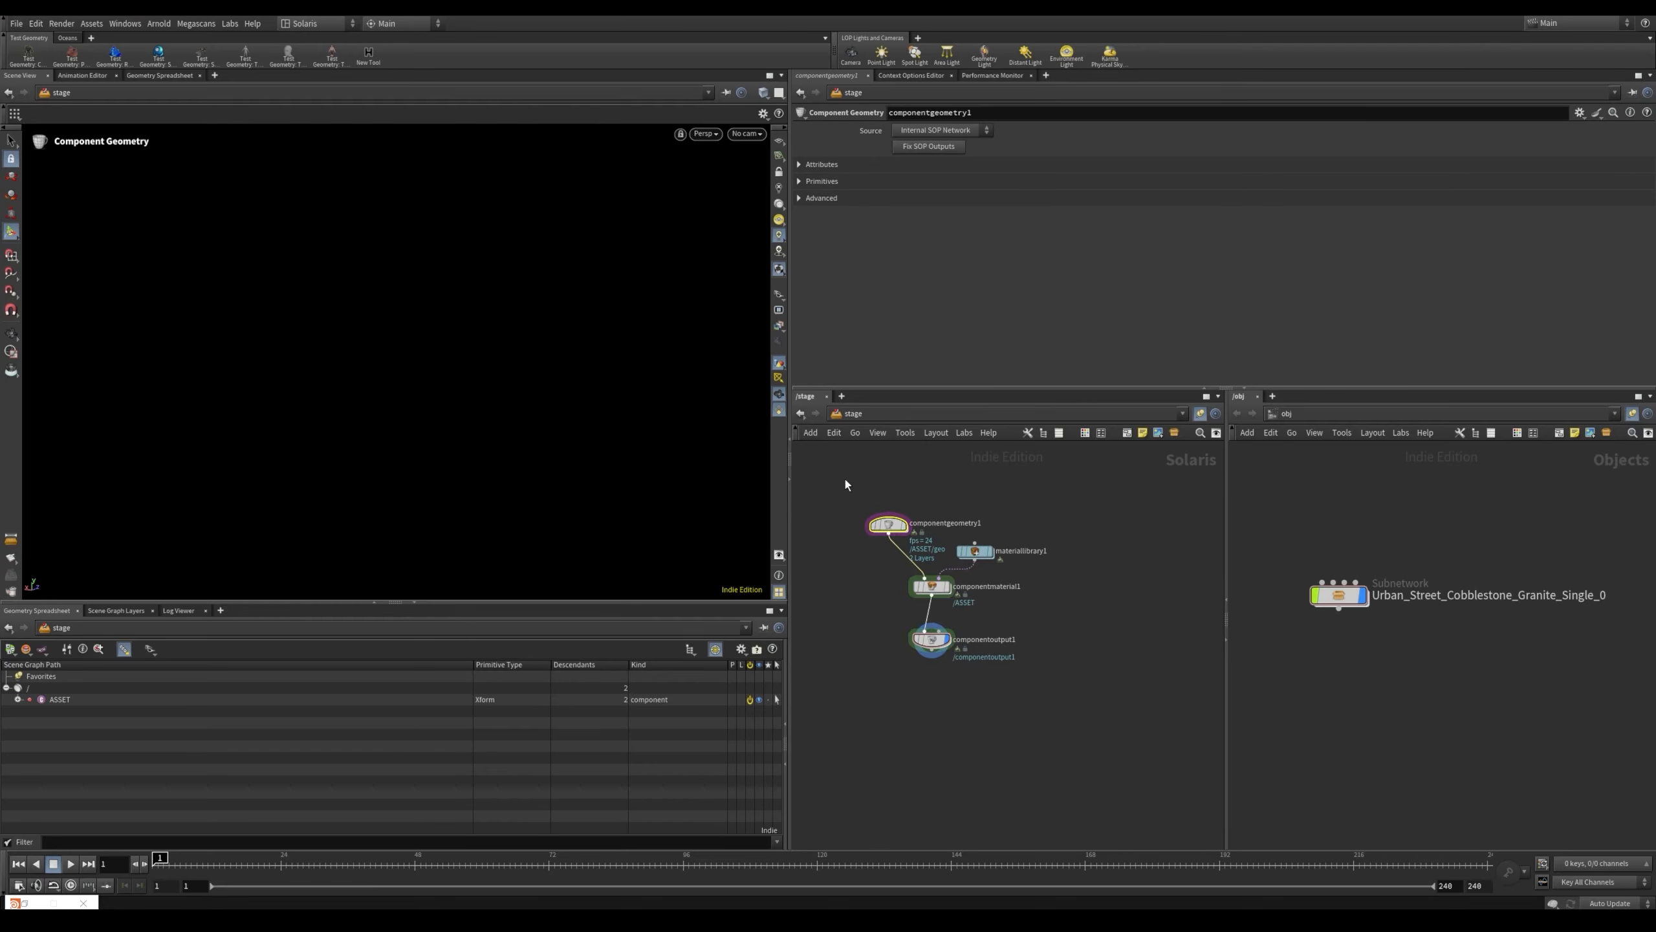
Open the component geometry's inner geometry network at its default, proxy and simproxy outputs
{"action": "left_click_drag", "start_coordinate": [844, 479], "coordinate": [1076, 663]}
{"action": "scroll", "coordinate": [1037, 561], "scroll_direction": "up", "scroll_amount": 1}
{"action": "middle_click_drag", "start_coordinate": [1037, 561], "coordinate": [1090, 592]}
{"action": "middle_click_drag", "start_coordinate": [1076, 531], "coordinate": [1090, 559]}
{"action": "left_click", "coordinate": [1026, 540]}
{"action": "scroll", "coordinate": [932, 586], "scroll_direction": "up", "scroll_amount": 3}
{"action": "double_click", "coordinate": [932, 587]}
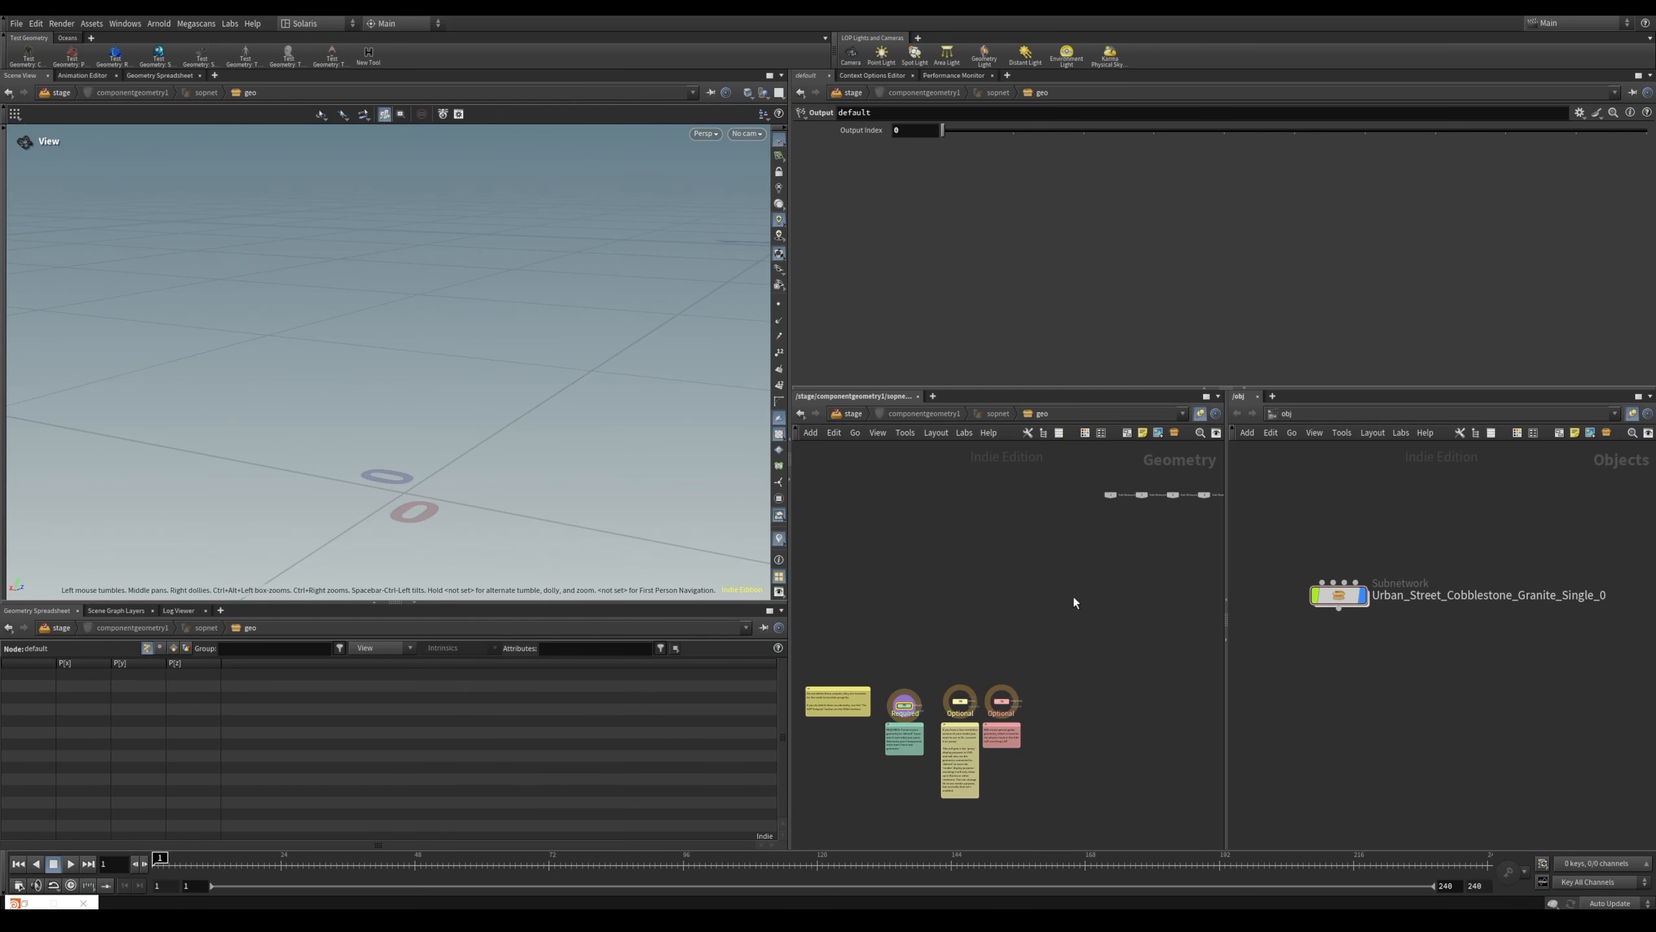
{"action": "middle_click_drag", "start_coordinate": [985, 648], "coordinate": [994, 579]}
{"action": "scroll", "coordinate": [1061, 596], "scroll_direction": "up", "scroll_amount": 3}
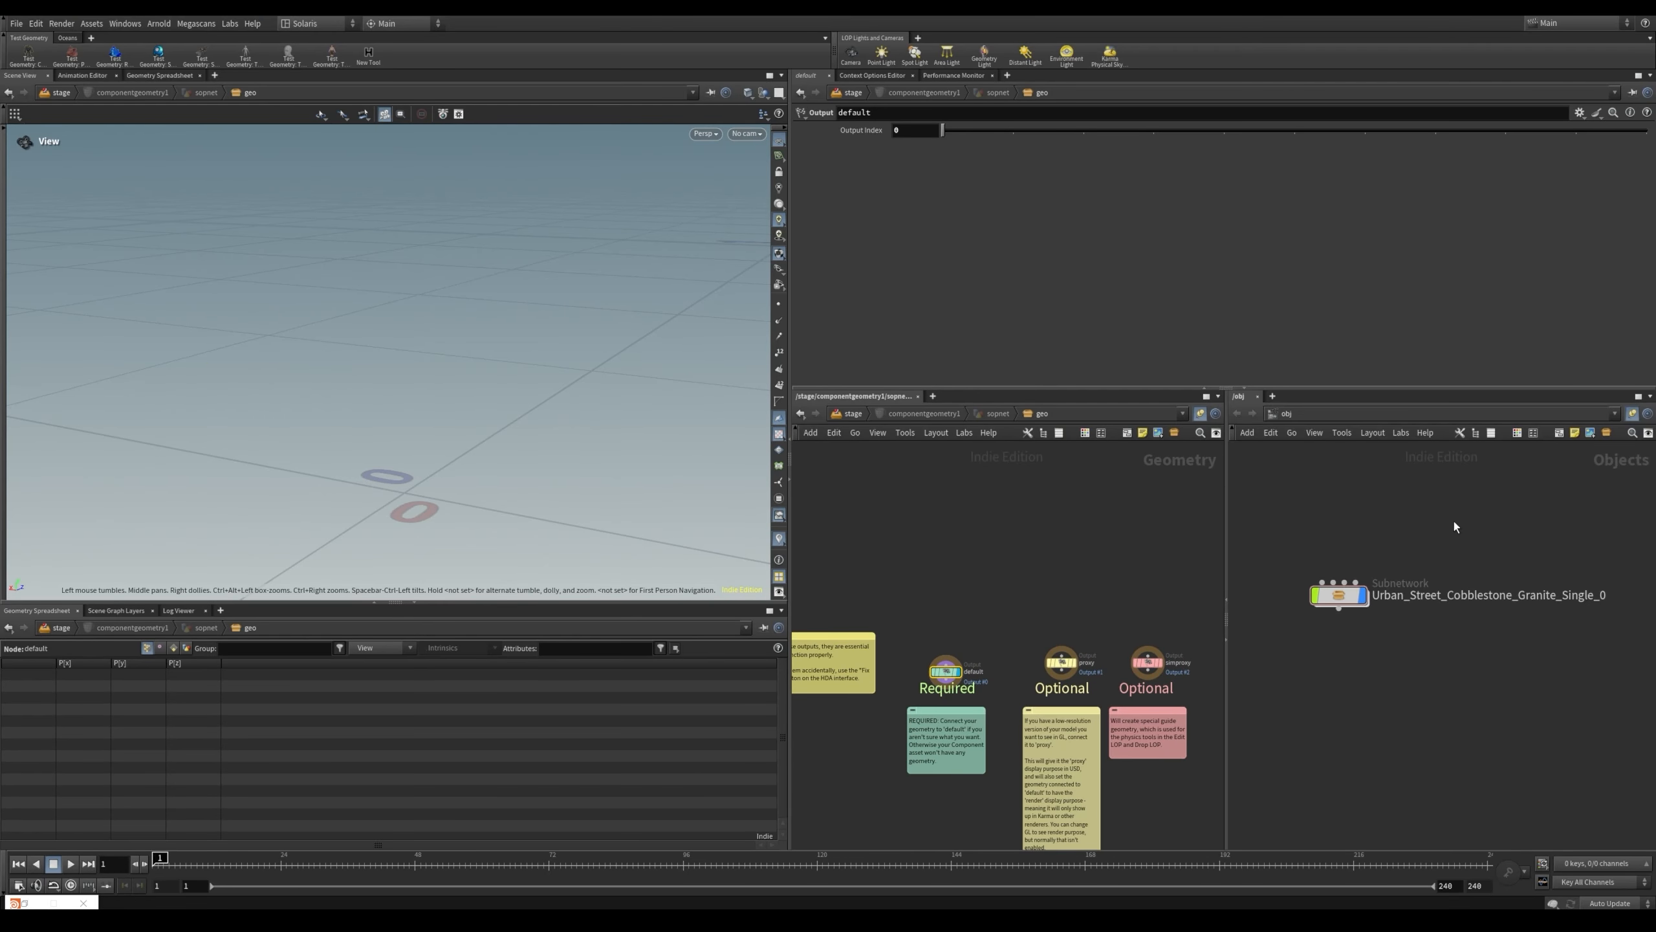
Add an Object Merge node above the default output in the component's geometry network
{"action": "left_click_drag", "start_coordinate": [1454, 572], "coordinate": [1338, 631]}
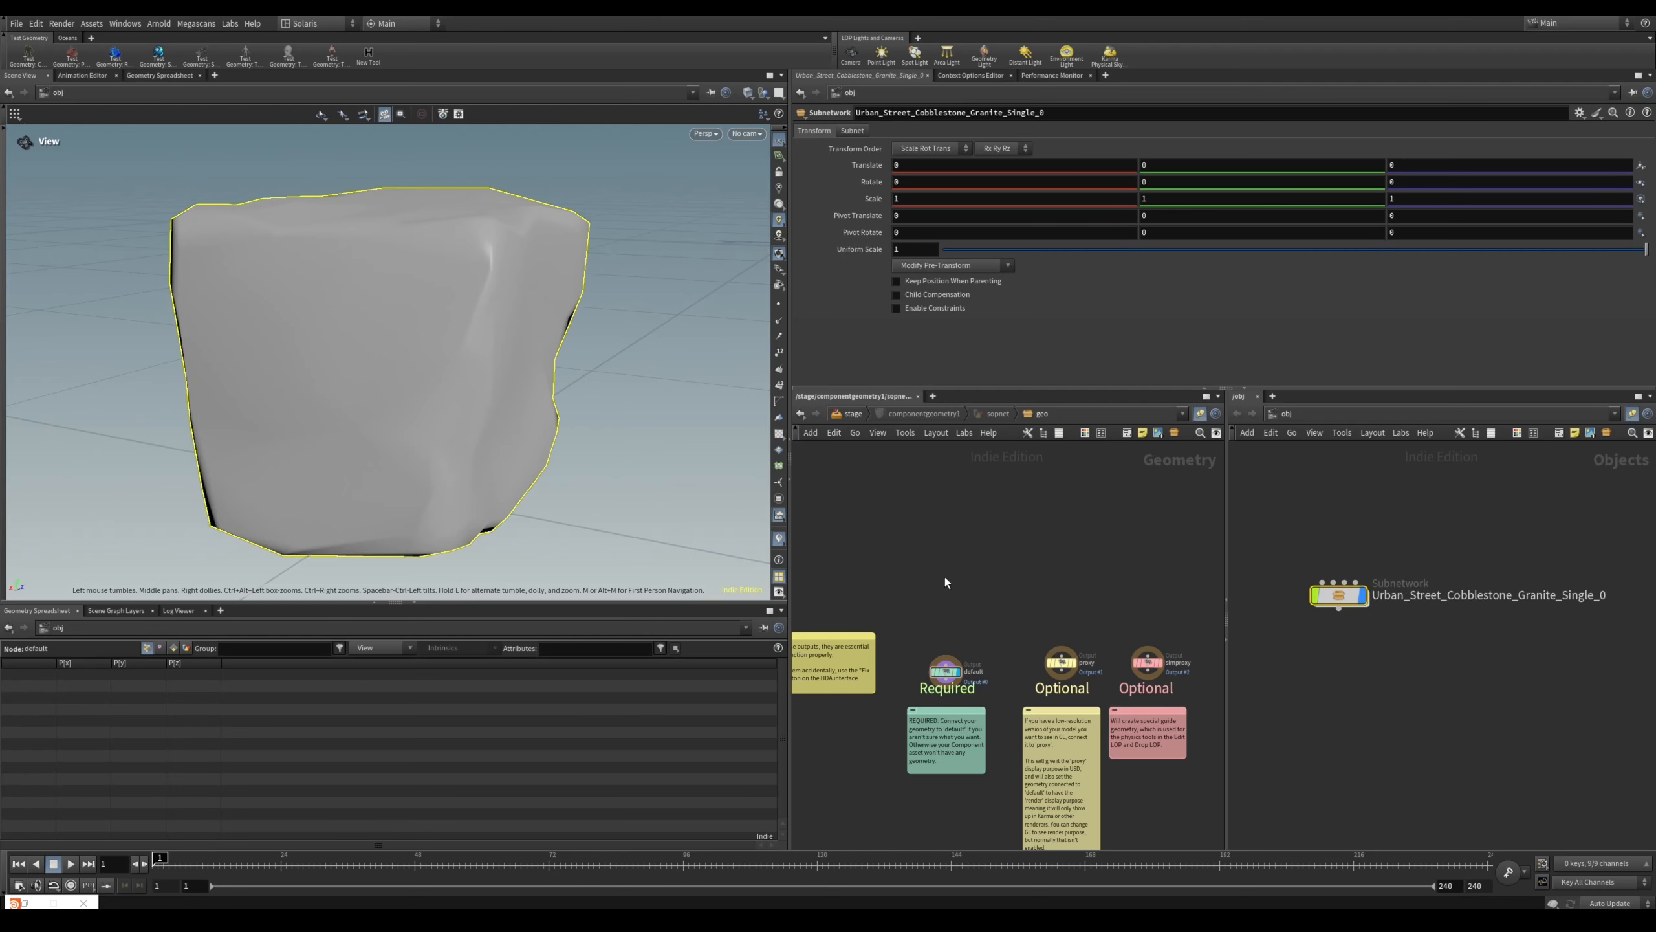
{"action": "key", "text": "Tab"}
{"action": "type", "text": "object merge"}
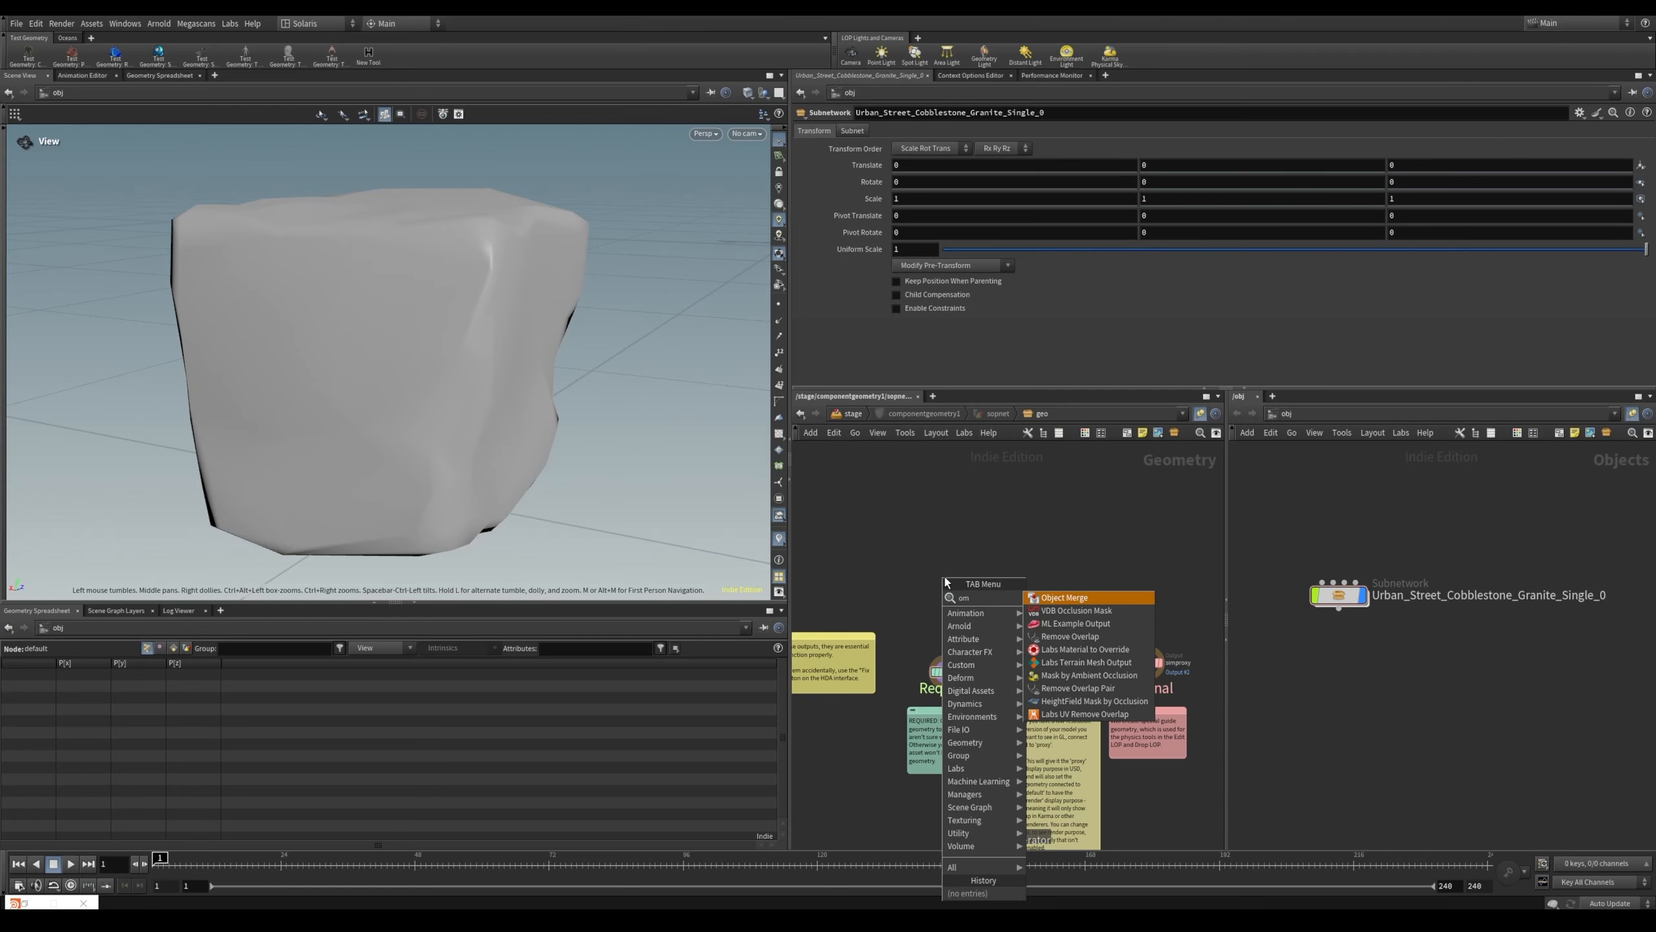
{"action": "key", "text": "Return"}
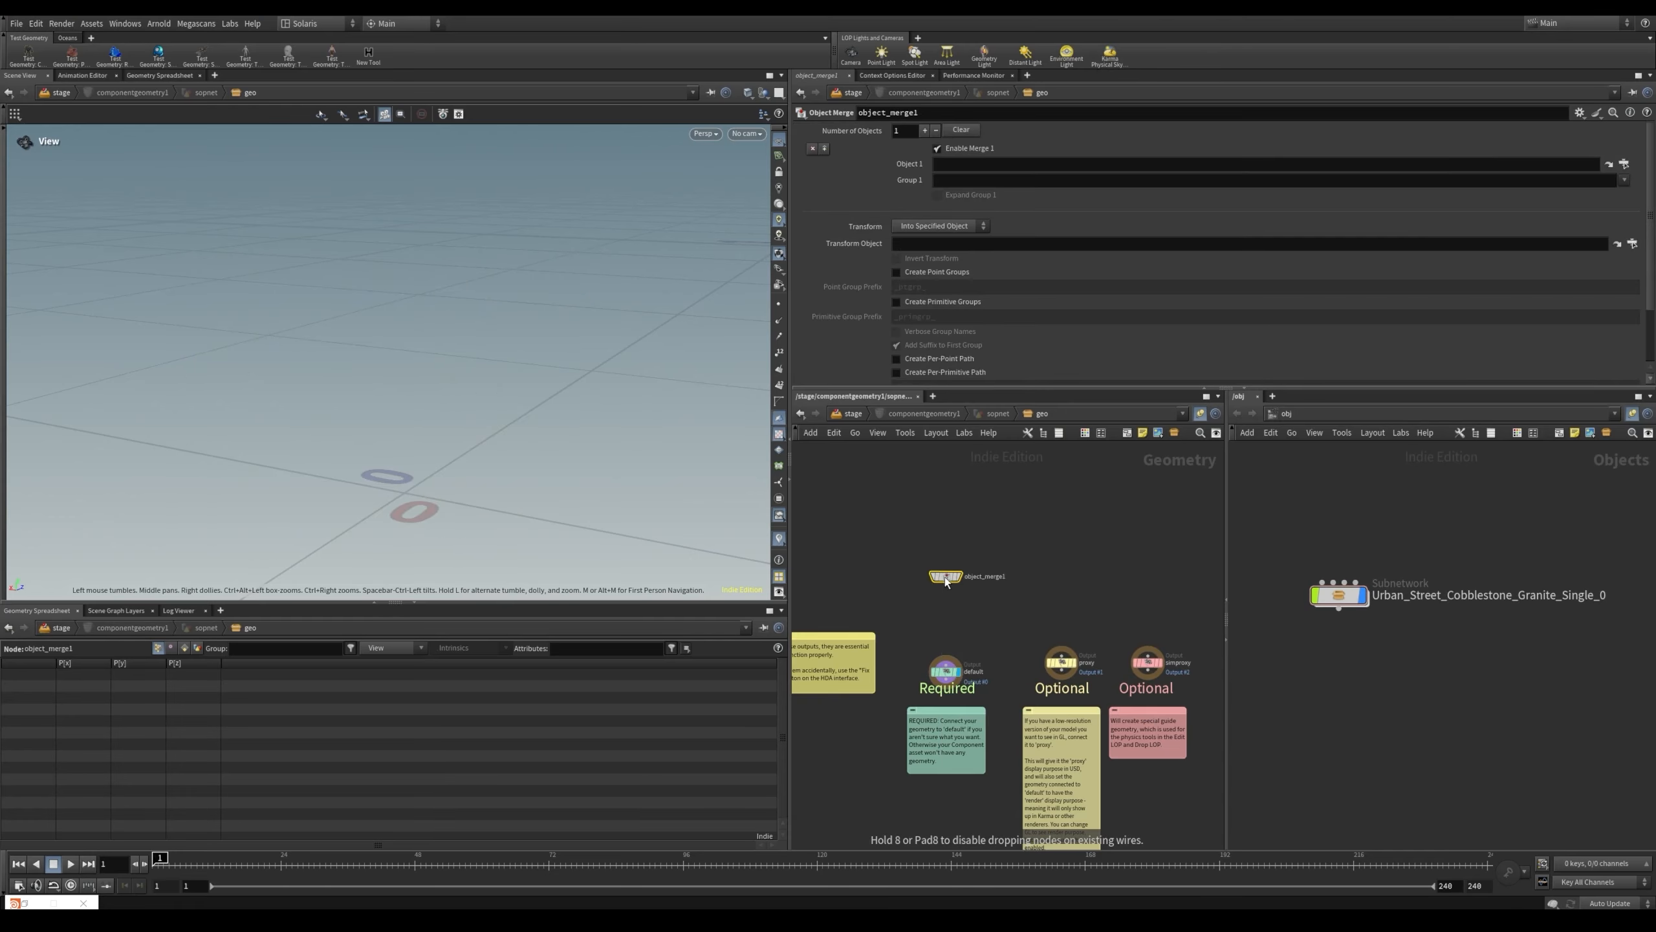
Open the cobblestone subnetwork's Asset_Geometry network in the second network pane and display its lod0 null
{"action": "double_click", "coordinate": [1338, 595]}
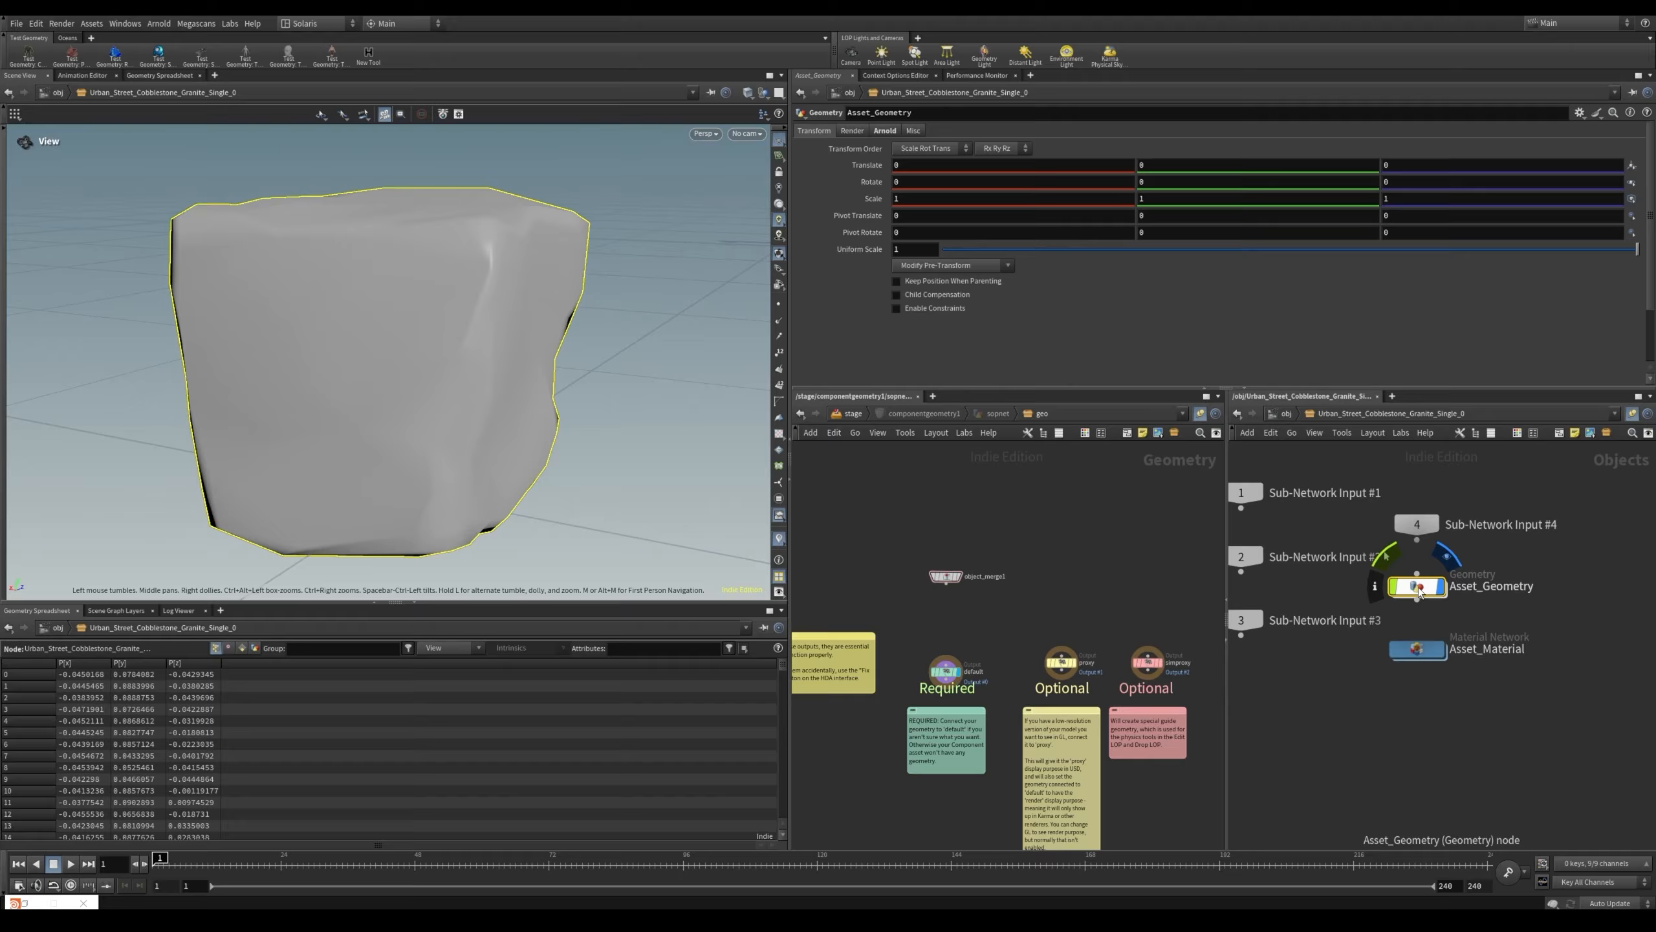
{"action": "double_click", "coordinate": [1414, 586]}
{"action": "scroll", "coordinate": [1324, 724], "scroll_direction": "up", "scroll_amount": 3}
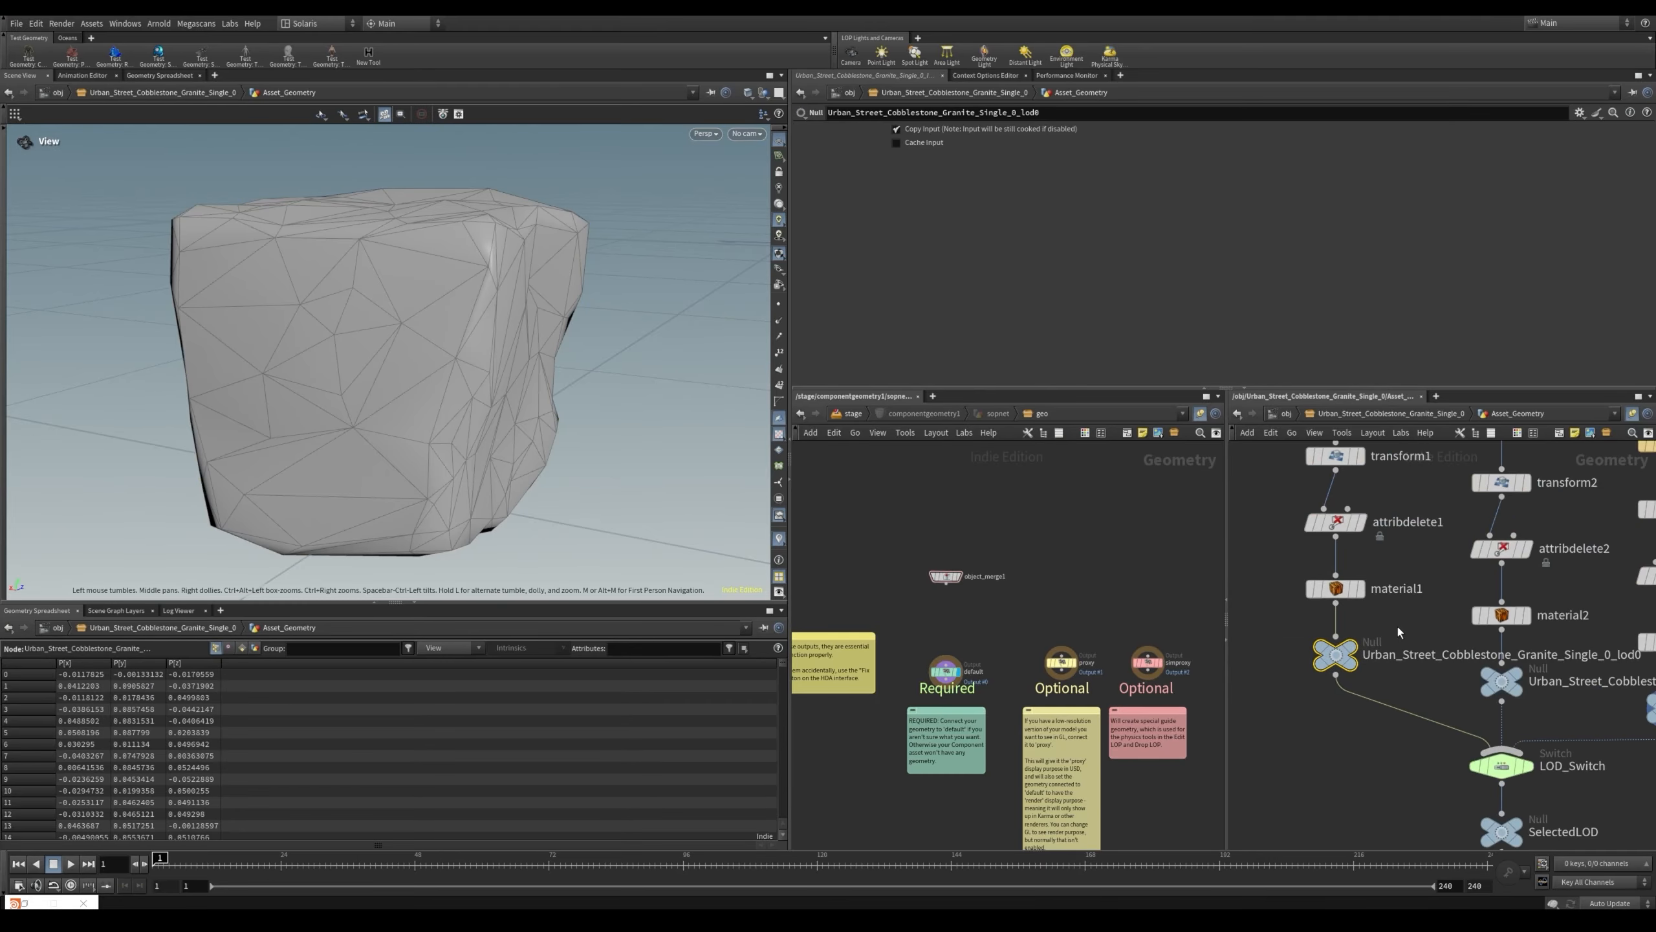
{"action": "left_click", "coordinate": [1367, 629]}
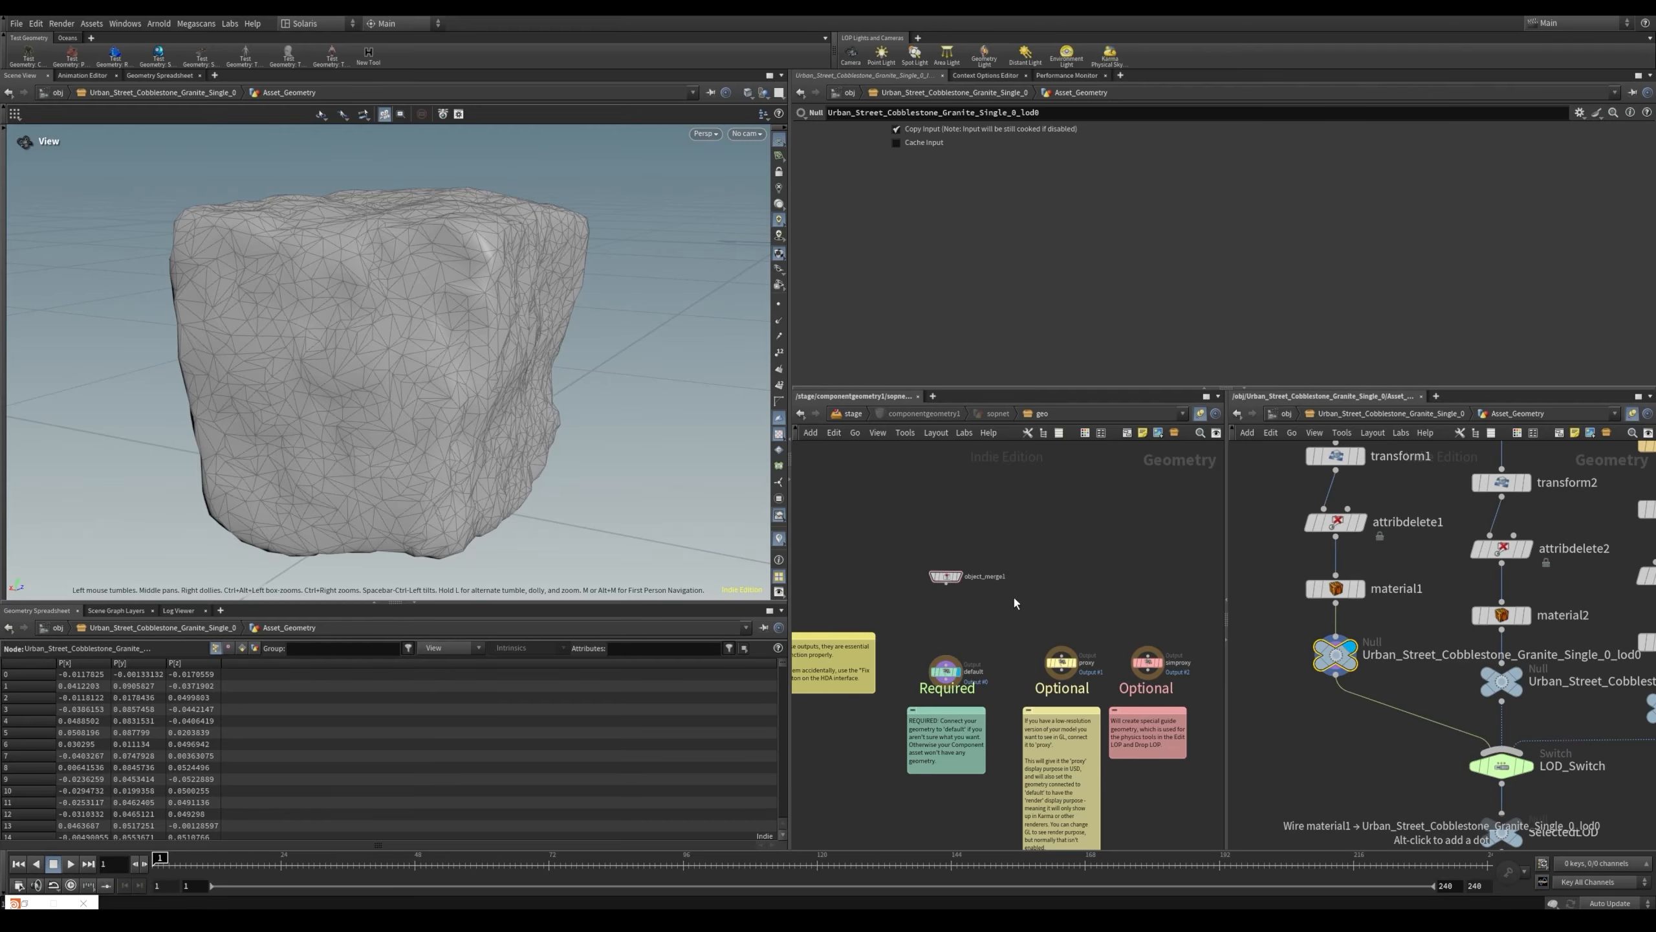
Set the Object Merge's Object 1 to the Asset_Geometry null Urban_Street_Cobblestone_Granite_Single_0_lod0 and wire it to the default output
{"action": "scroll", "coordinate": [972, 550], "scroll_direction": "up", "scroll_amount": 3}
{"action": "left_click", "coordinate": [945, 595]}
{"action": "left_click", "coordinate": [1121, 164]}
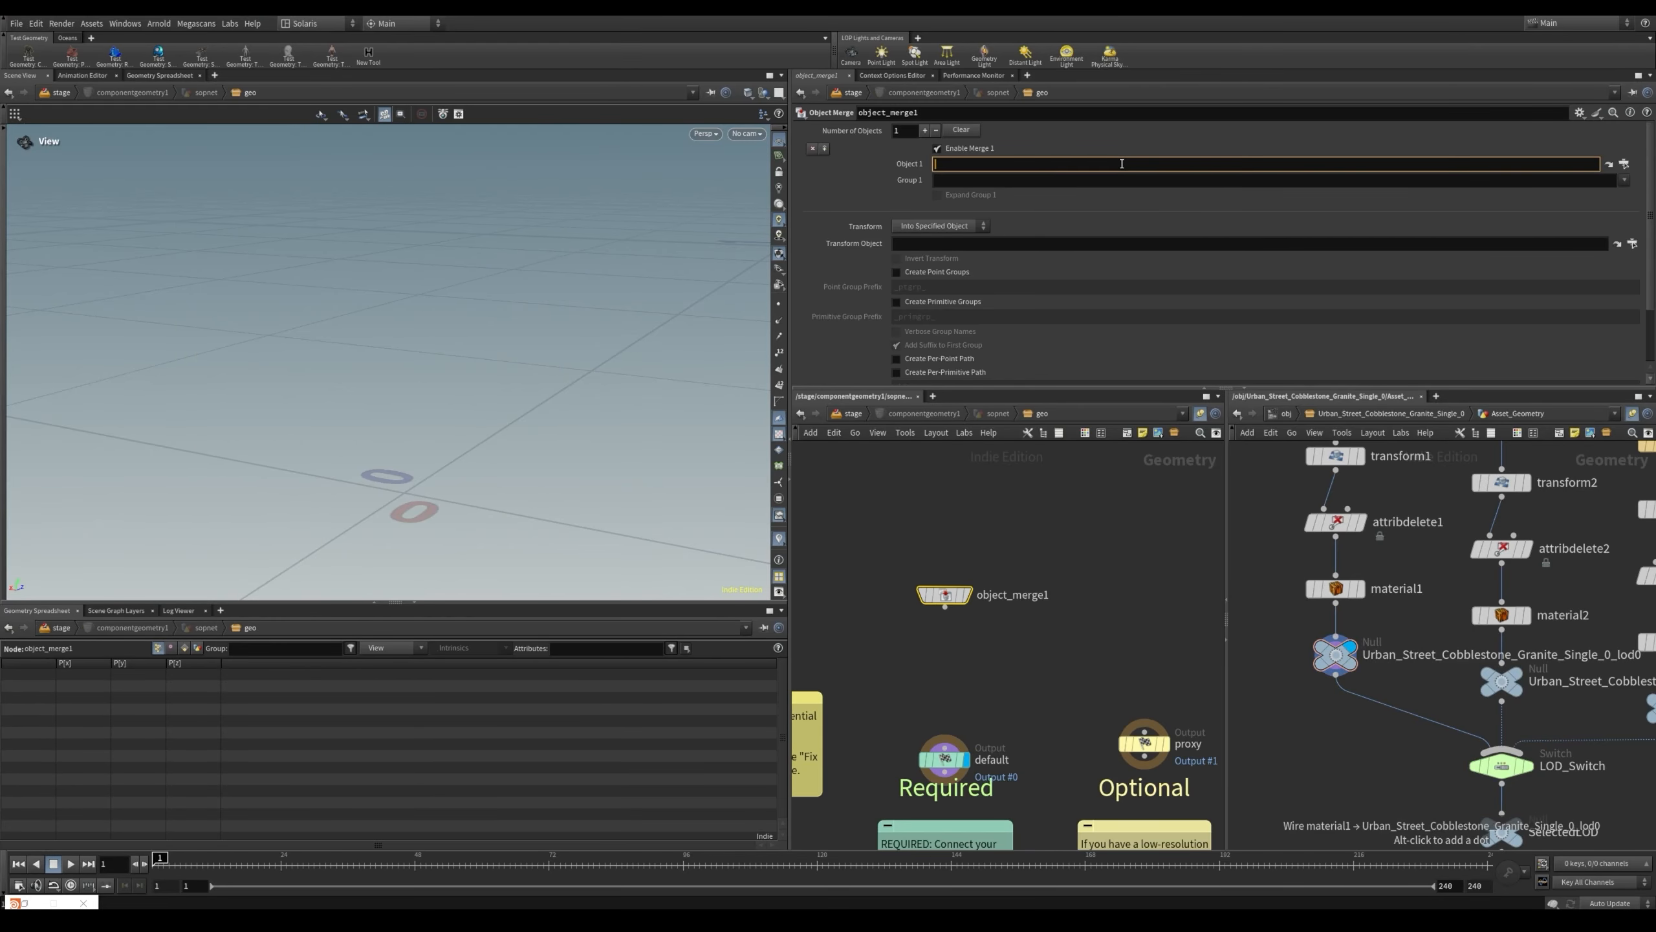
{"action": "type", "text": "/obj/Urban_Street_Cobblestone_Granite_Single_0/Asset_Geometry/Urban_Street_Cobblestone_Granite_Single_0_lod0"}
{"action": "key", "text": "Return"}
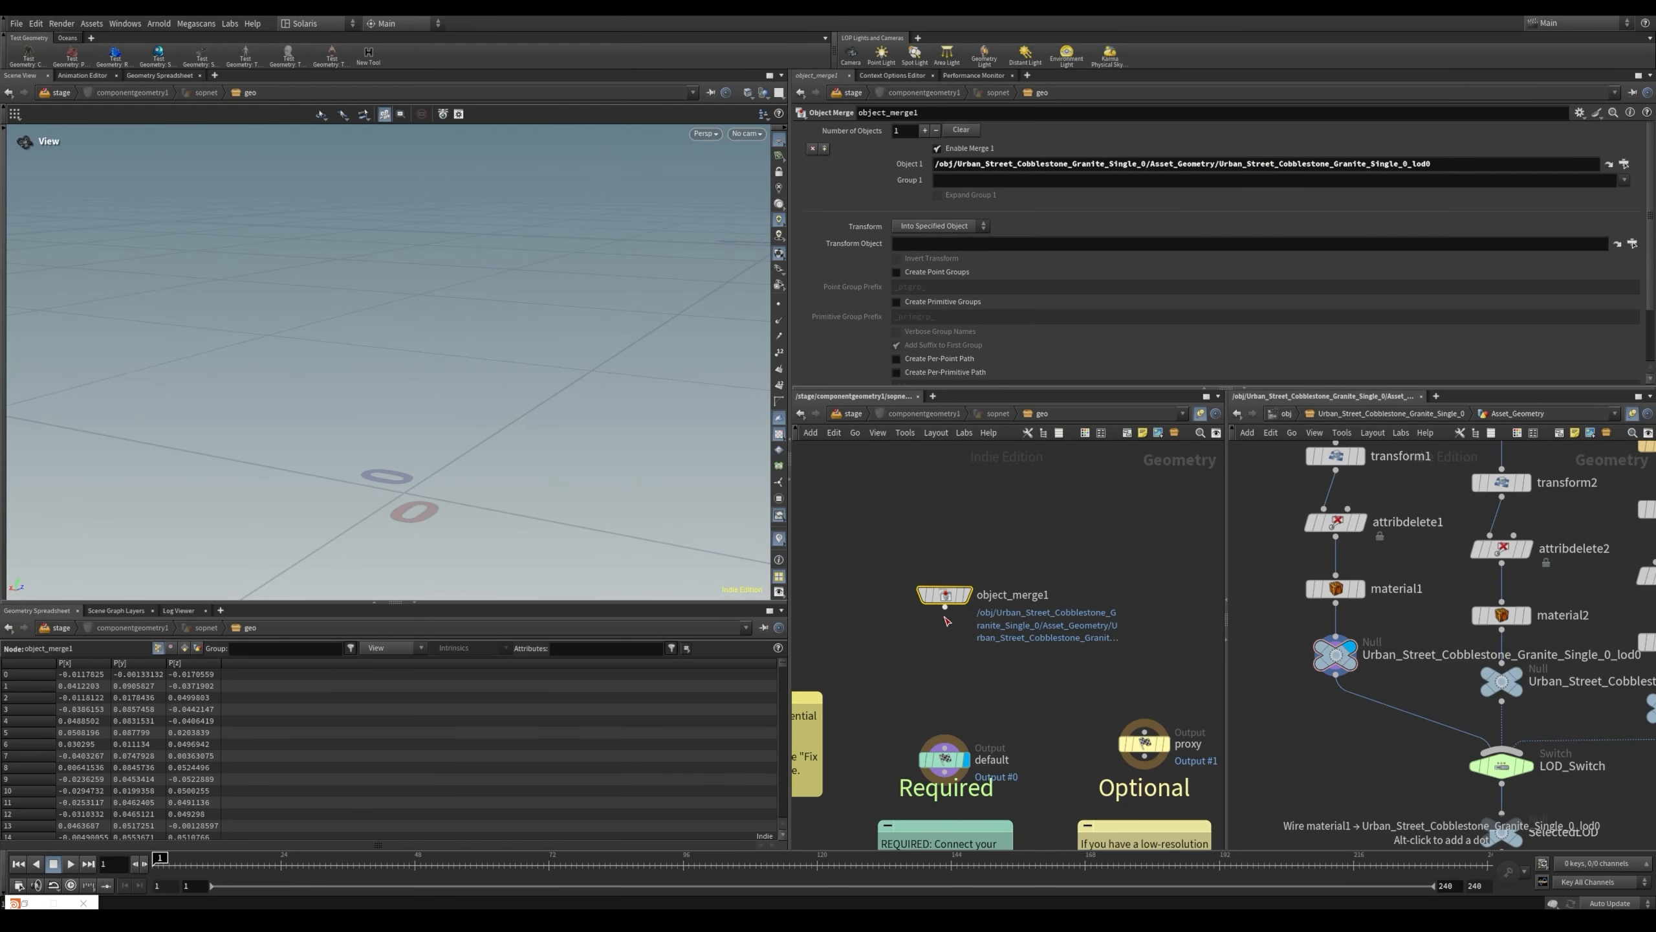
{"action": "left_click_drag", "start_coordinate": [944, 607], "coordinate": [944, 739]}
{"action": "middle_click_drag", "start_coordinate": [1069, 682], "coordinate": [953, 614]}
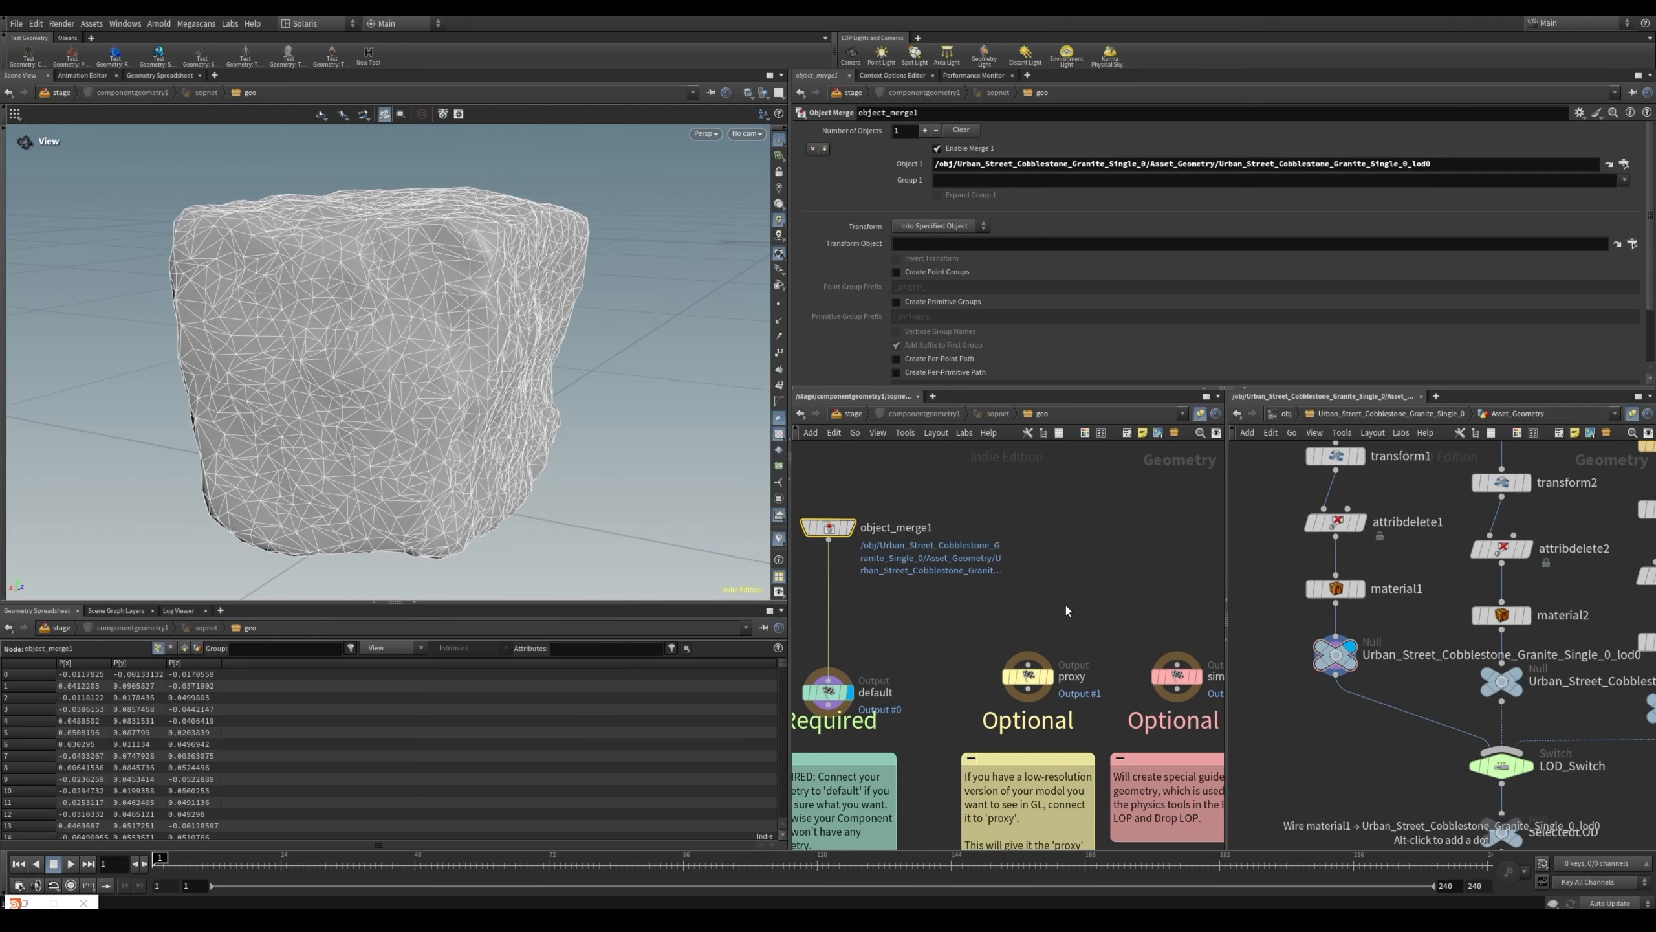
Duplicate the Object Merge above the proxy output and set its Object 1 to the Asset_Geometry null Urban_Street_Cobblestone_Granite_Single_0_lod4
{"action": "left_click", "coordinate": [1027, 676]}
{"action": "scroll", "coordinate": [978, 633], "scroll_direction": "down", "scroll_amount": 2}
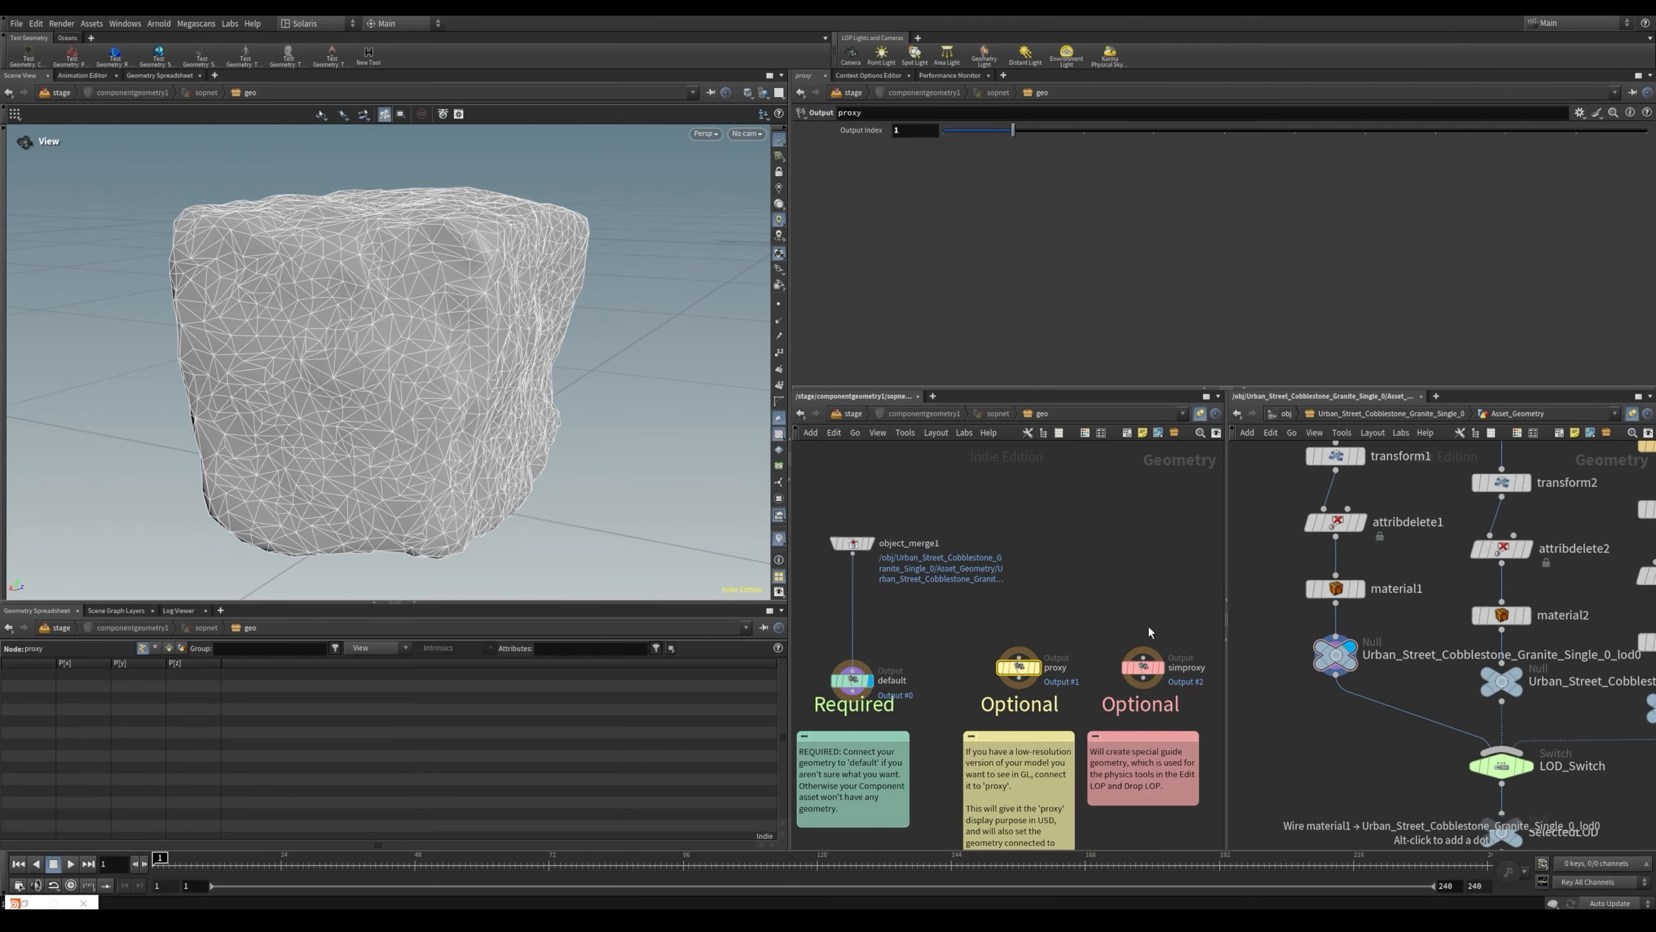
{"action": "left_click_drag", "start_coordinate": [1089, 585], "coordinate": [1189, 733]}
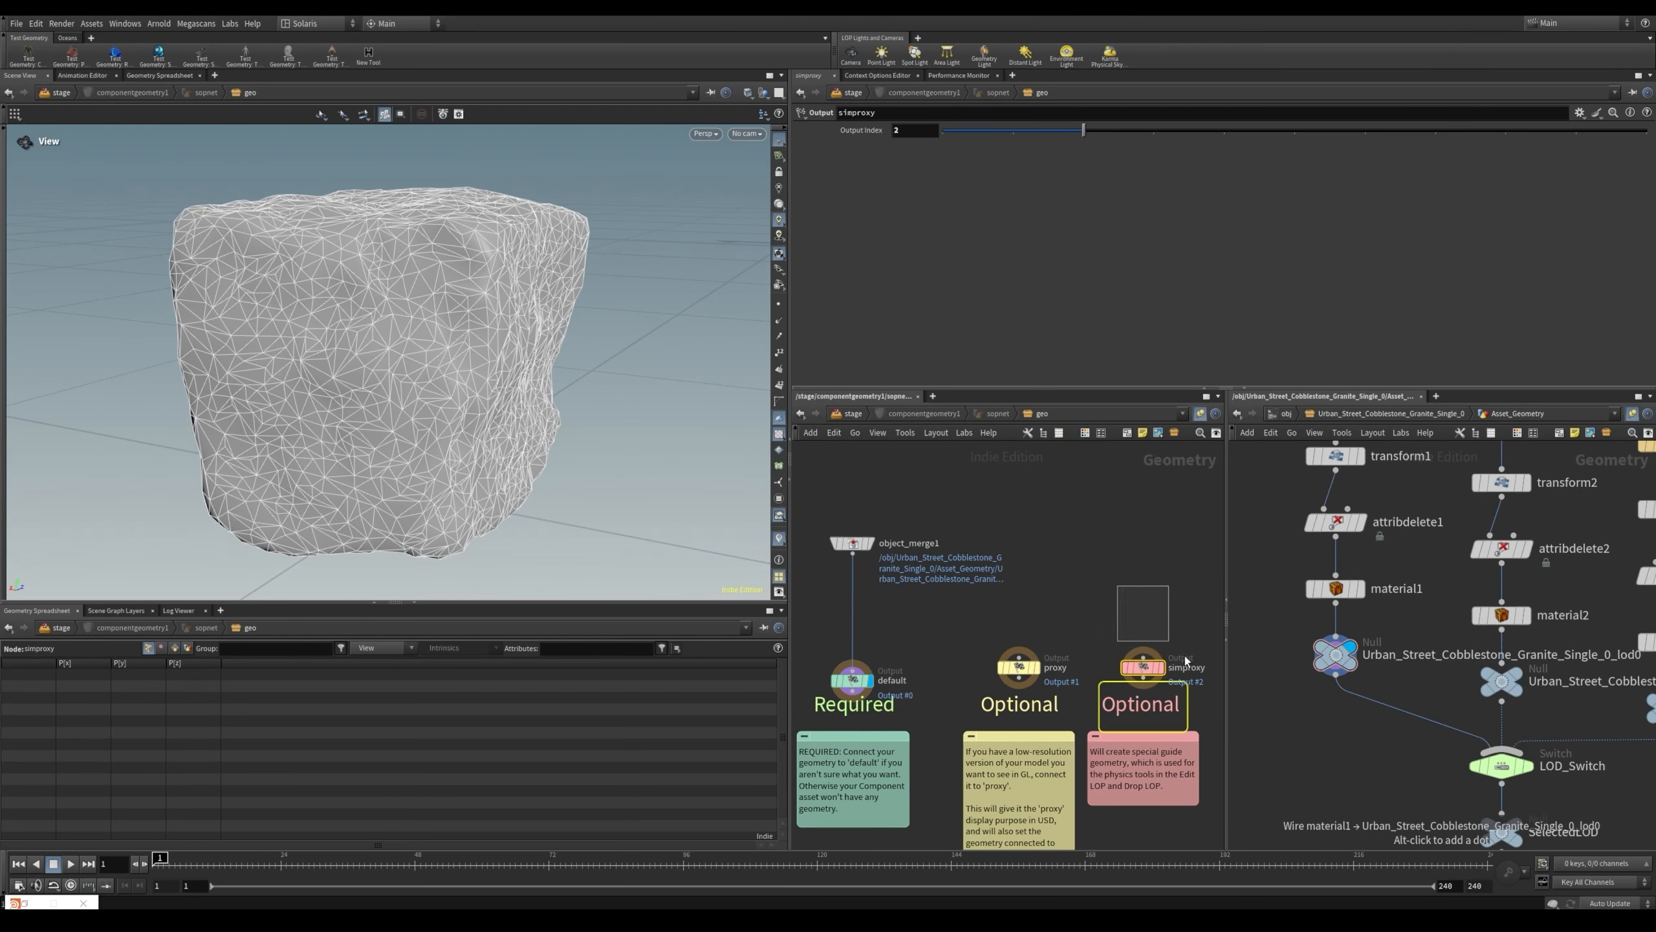
{"action": "left_click", "coordinate": [1019, 666]}
{"action": "scroll", "coordinate": [1285, 680], "scroll_direction": "down", "scroll_amount": 2}
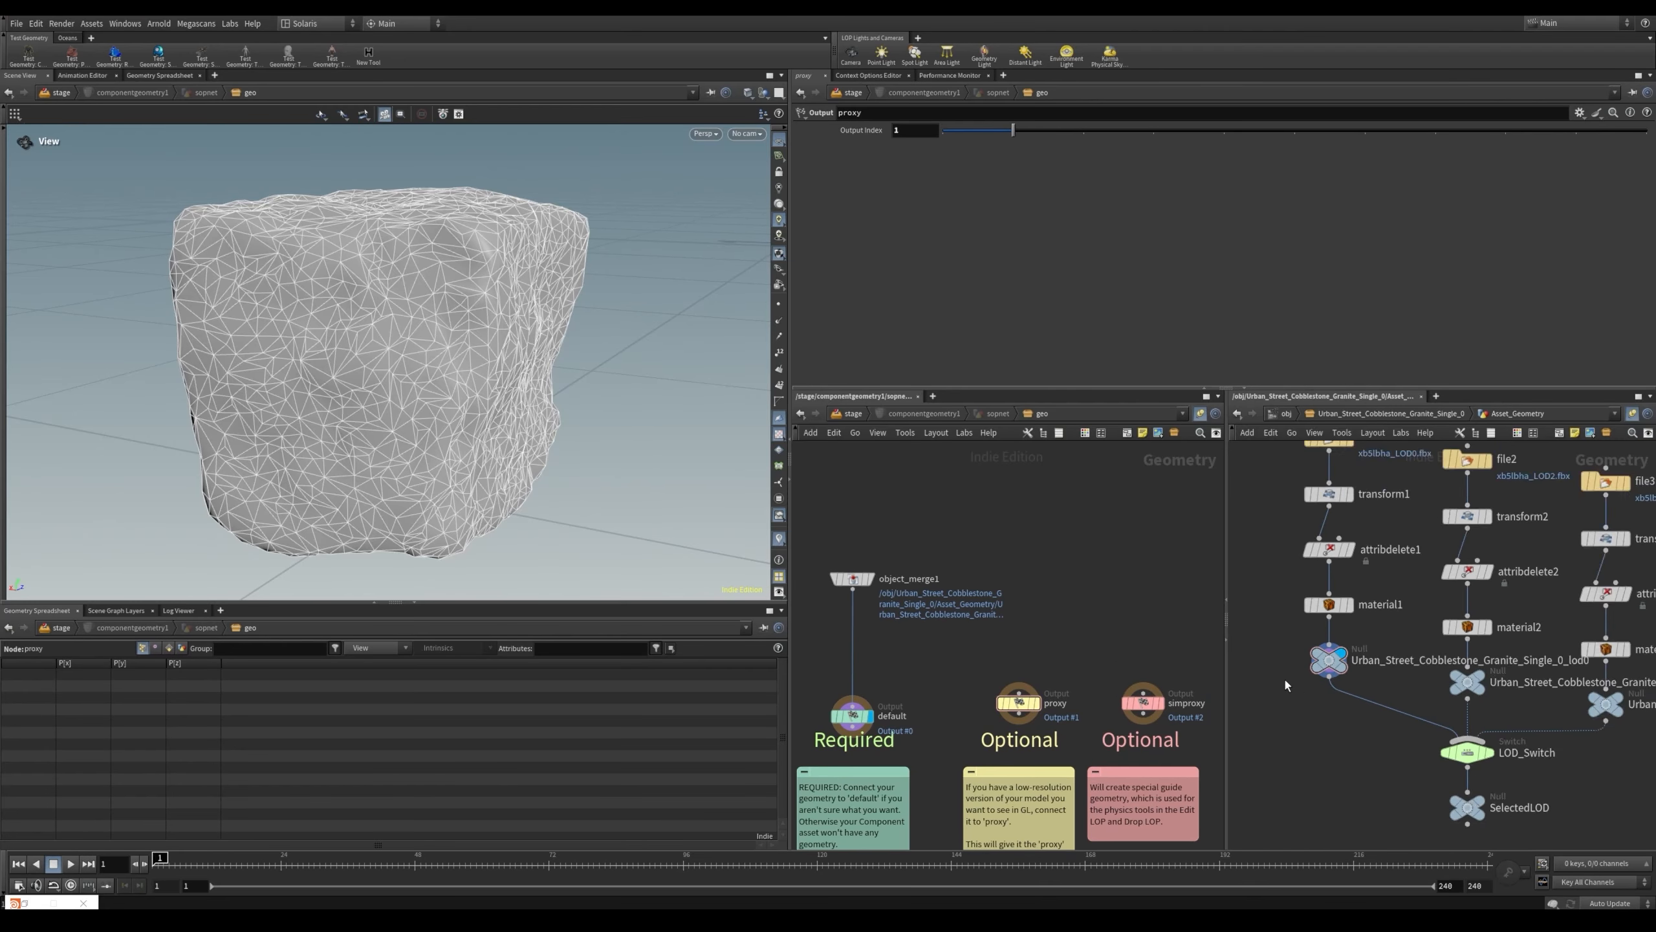
{"action": "scroll", "coordinate": [1285, 680], "scroll_direction": "down", "scroll_amount": 3}
{"action": "scroll", "coordinate": [1506, 683], "scroll_direction": "up", "scroll_amount": 5}
{"action": "mouse_move", "coordinate": [1454, 724]}
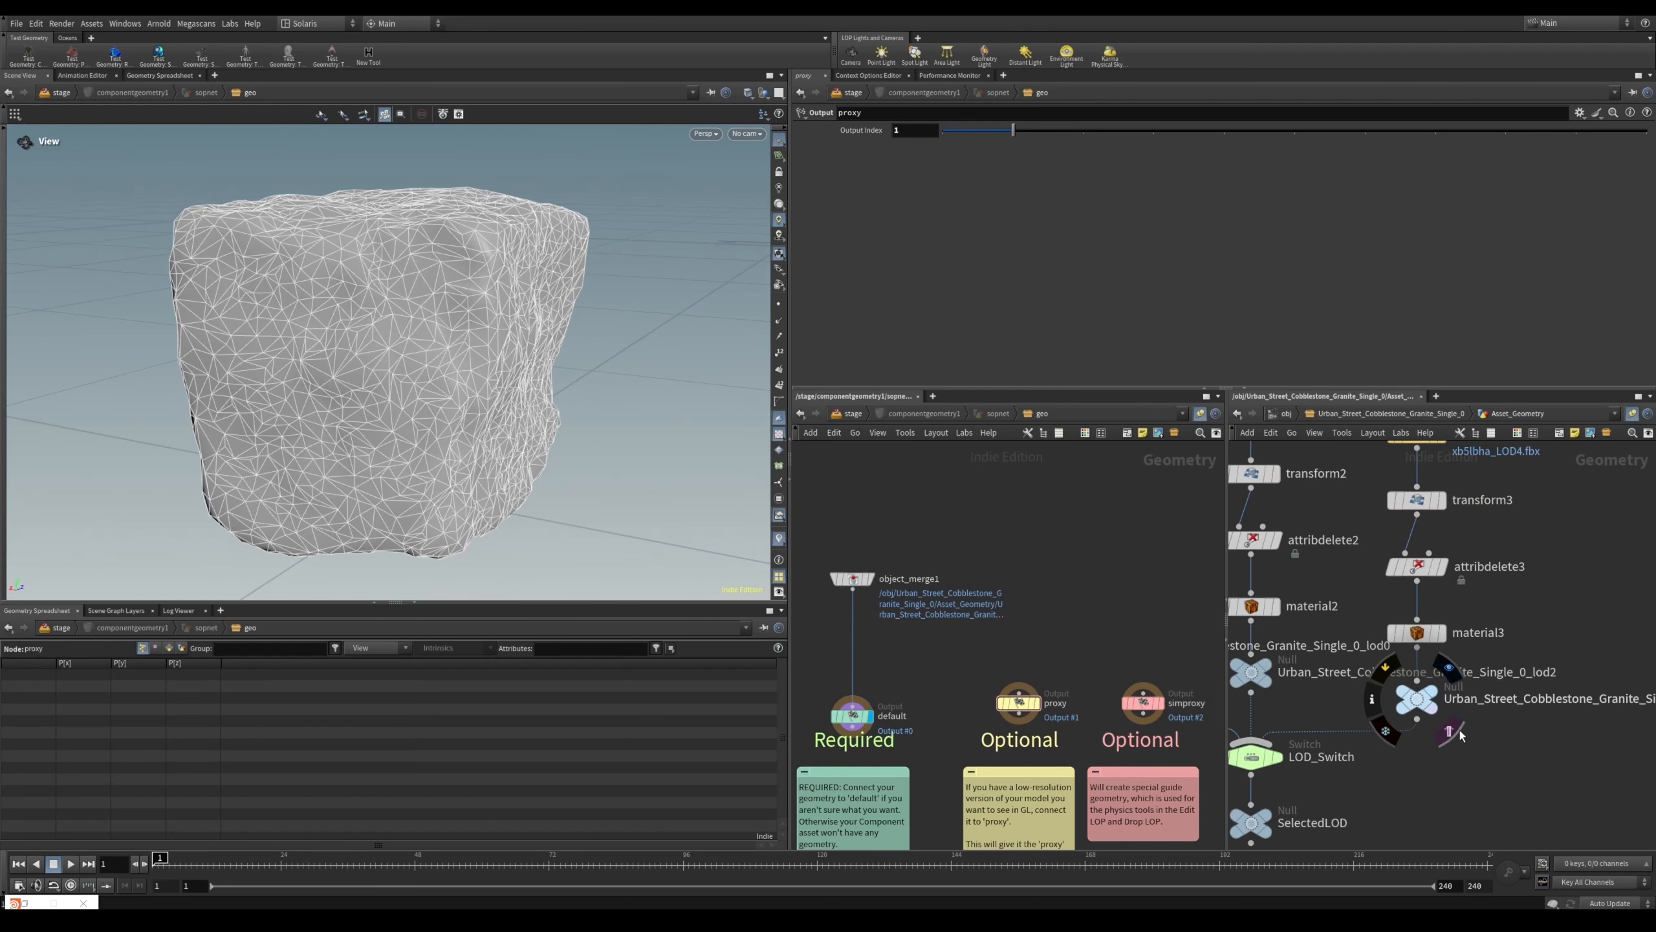
{"action": "left_click", "coordinate": [1402, 693]}
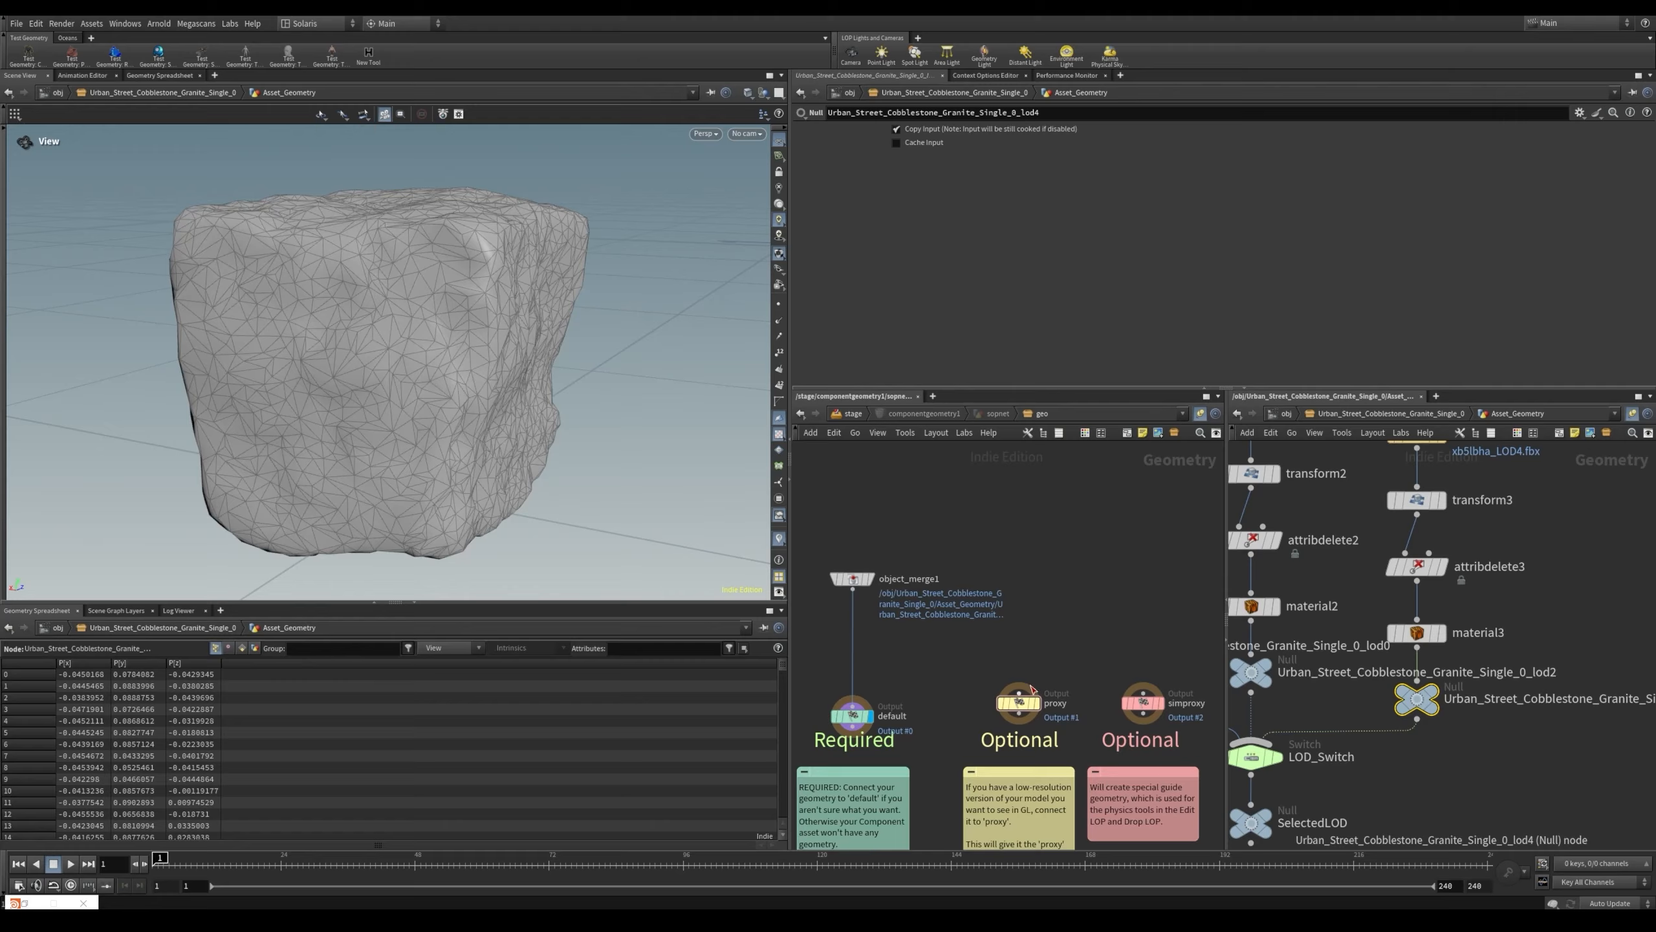
{"action": "left_click_drag", "start_coordinate": [917, 511], "coordinate": [1026, 634]}
{"action": "left_click", "coordinate": [1446, 165]}
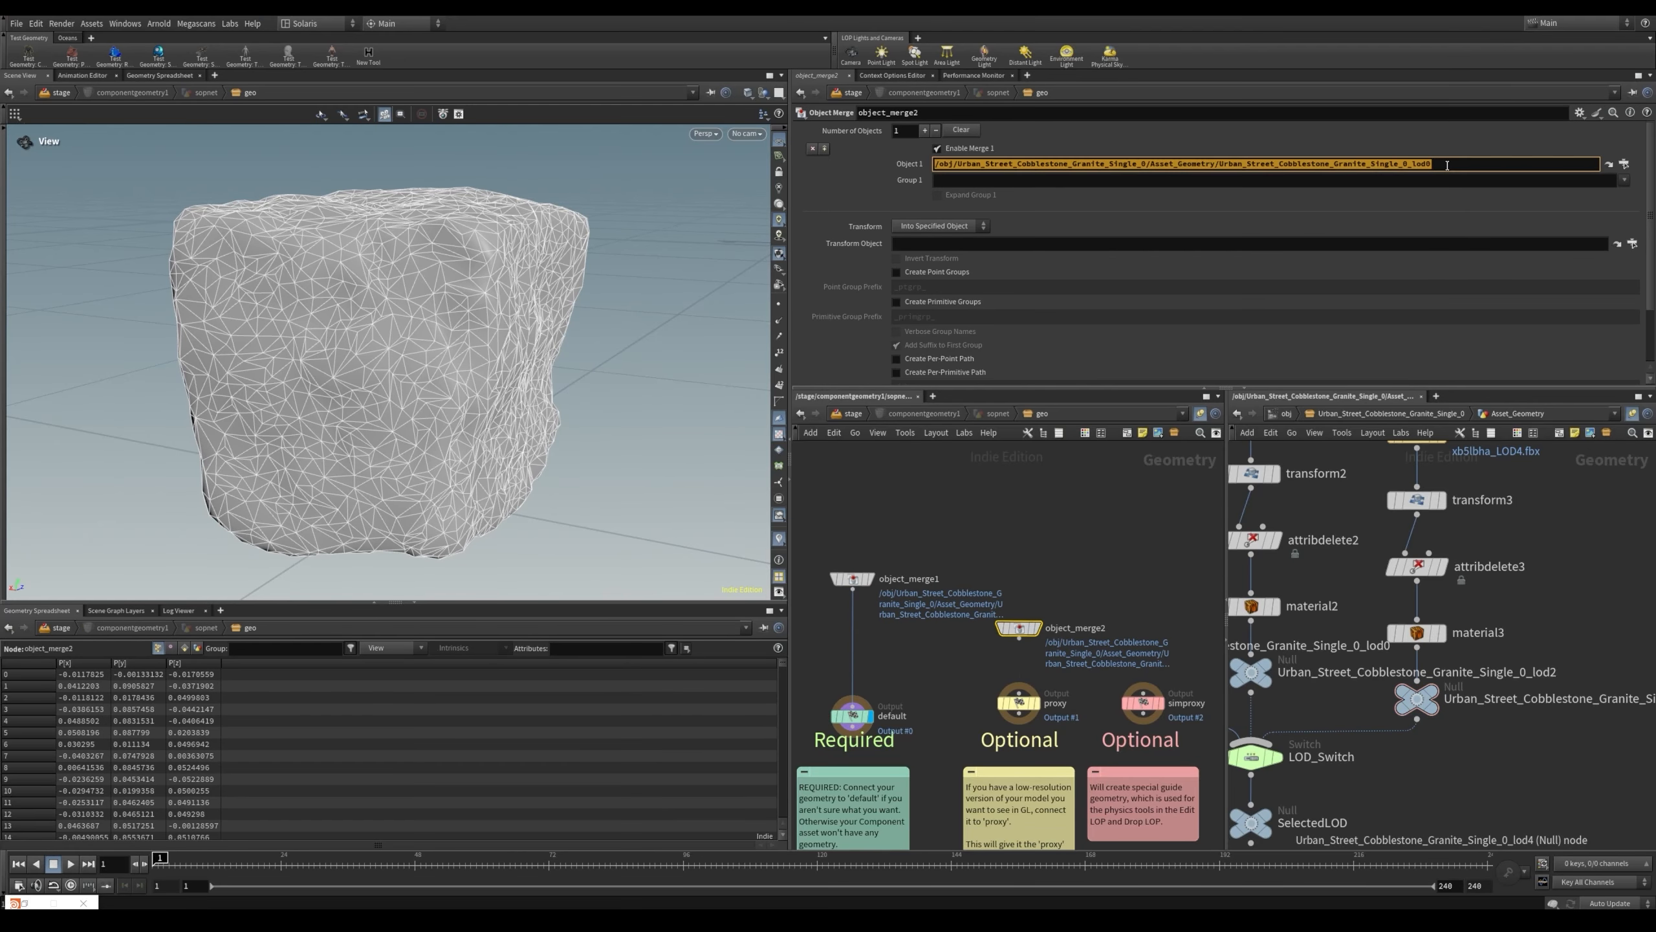
{"action": "type", "text": "/obj/Urban_Street_Cobblestone_Granite_Single_0/Asset_Geometry/Urban_Street_Cobblestone_Granite_Single_0_lod4"}
Wire the lod4 Object Merge to both the proxy and simproxy outputs
{"action": "left_click", "coordinate": [1019, 638]}
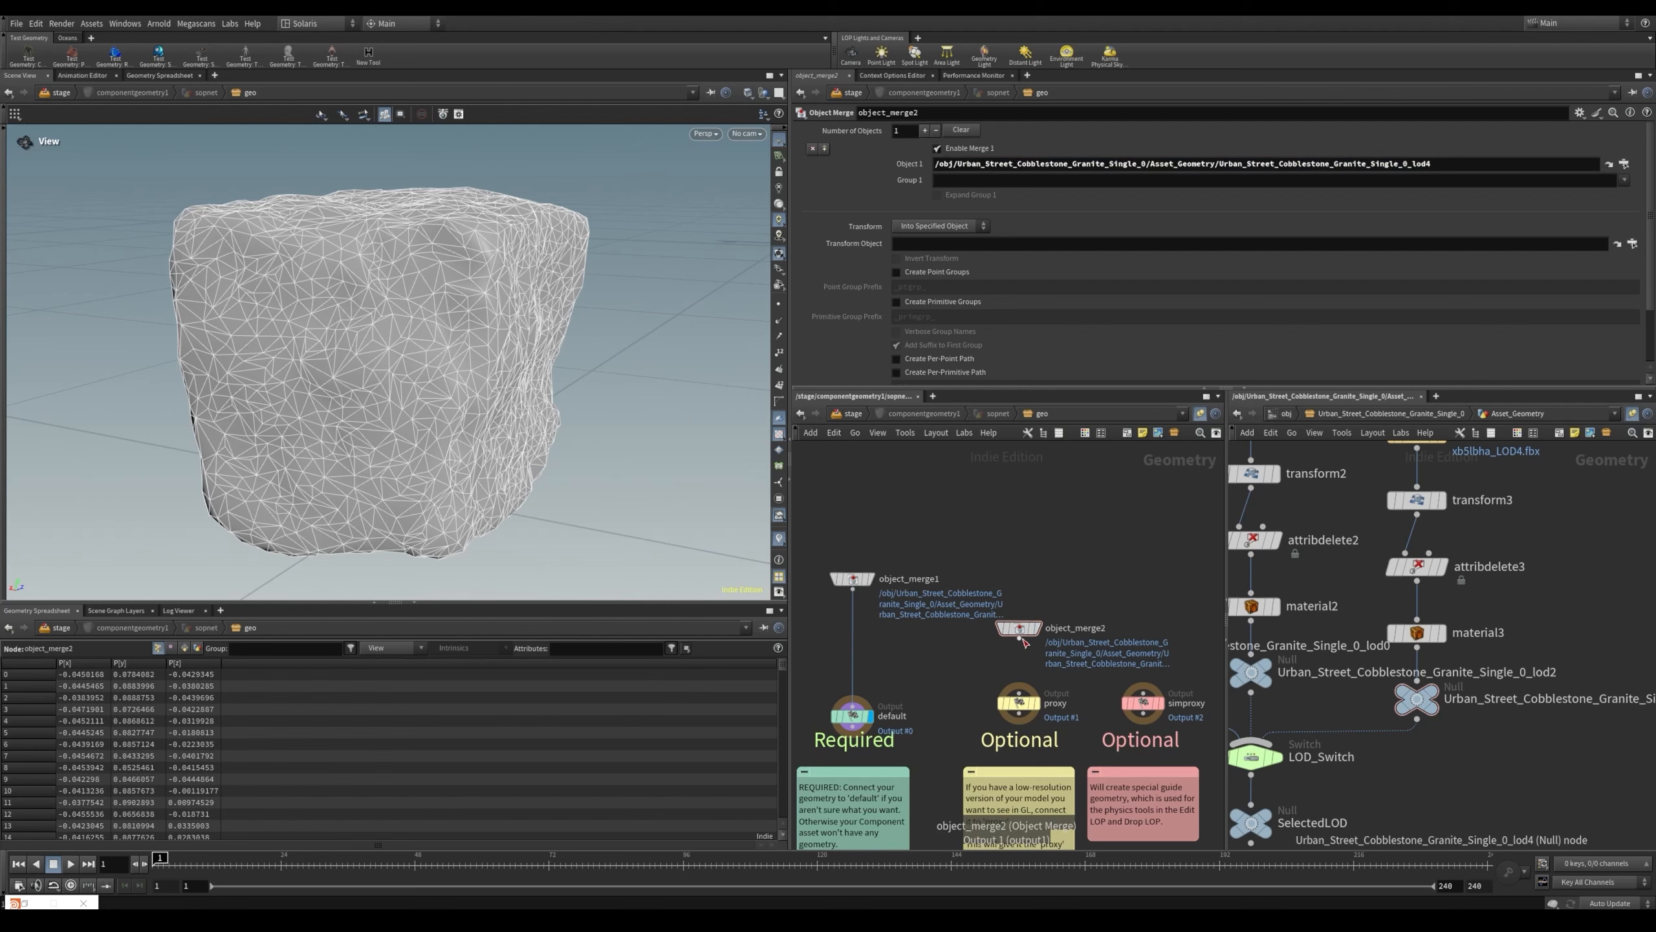
{"action": "left_click", "coordinate": [1018, 692]}
{"action": "left_click", "coordinate": [1019, 639]}
{"action": "left_click", "coordinate": [1143, 693]}
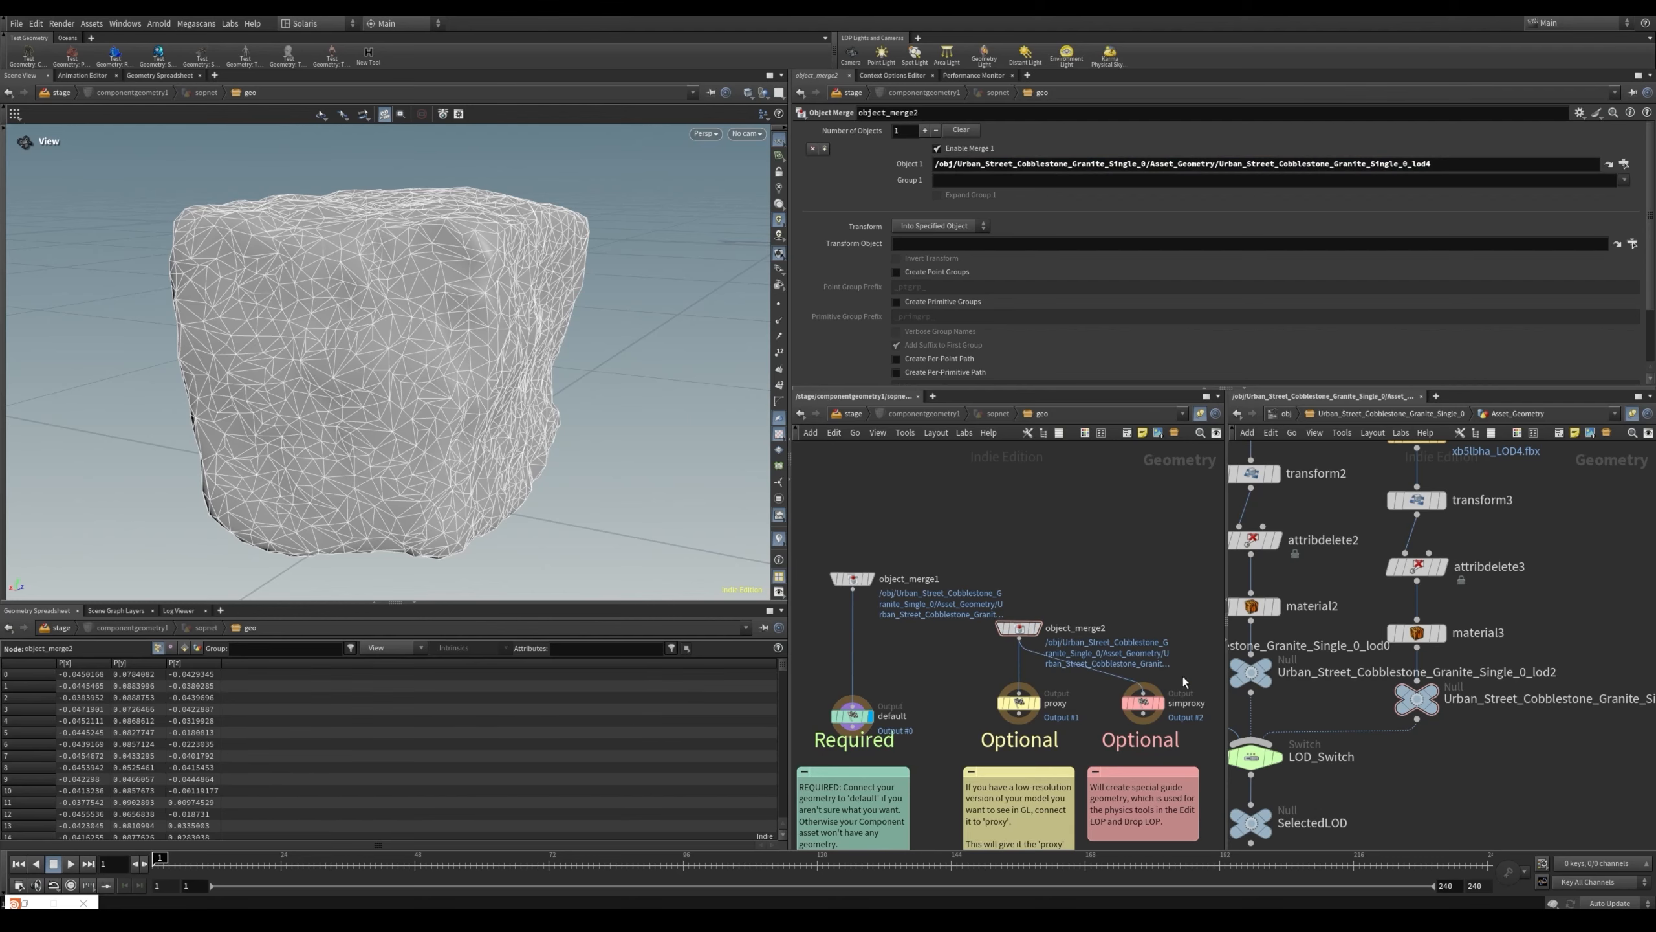
{"action": "middle_click_drag", "start_coordinate": [1011, 544], "coordinate": [1003, 500]}
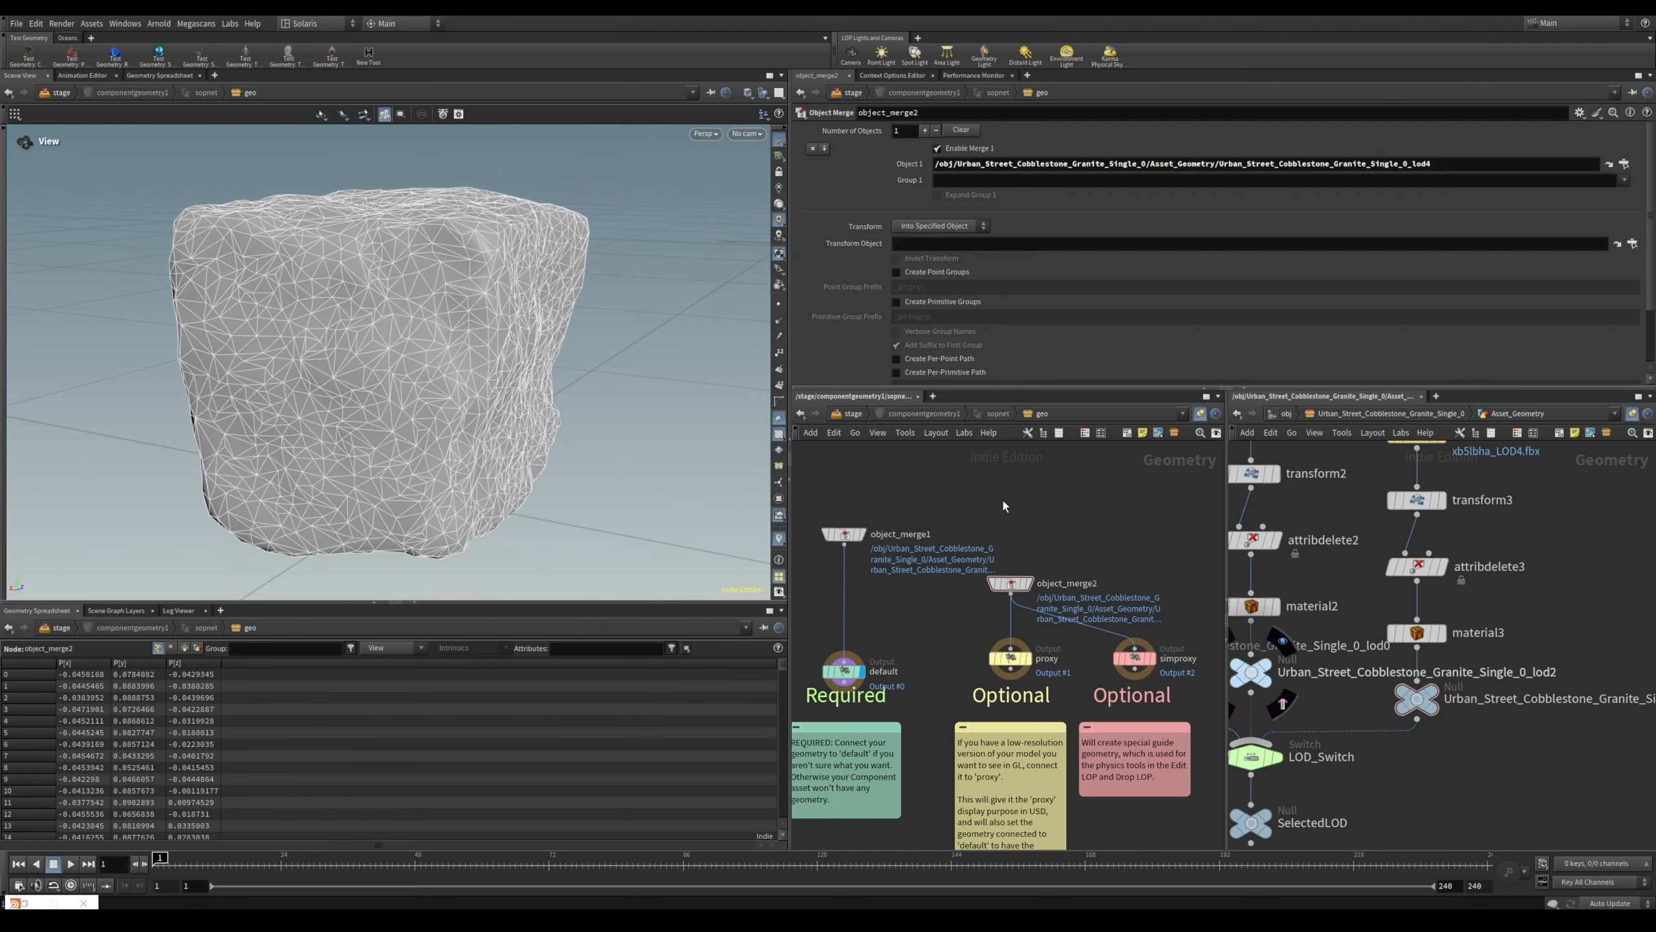
Return to the stage network and view the component output in wireframe
{"action": "left_click", "coordinate": [852, 414]}
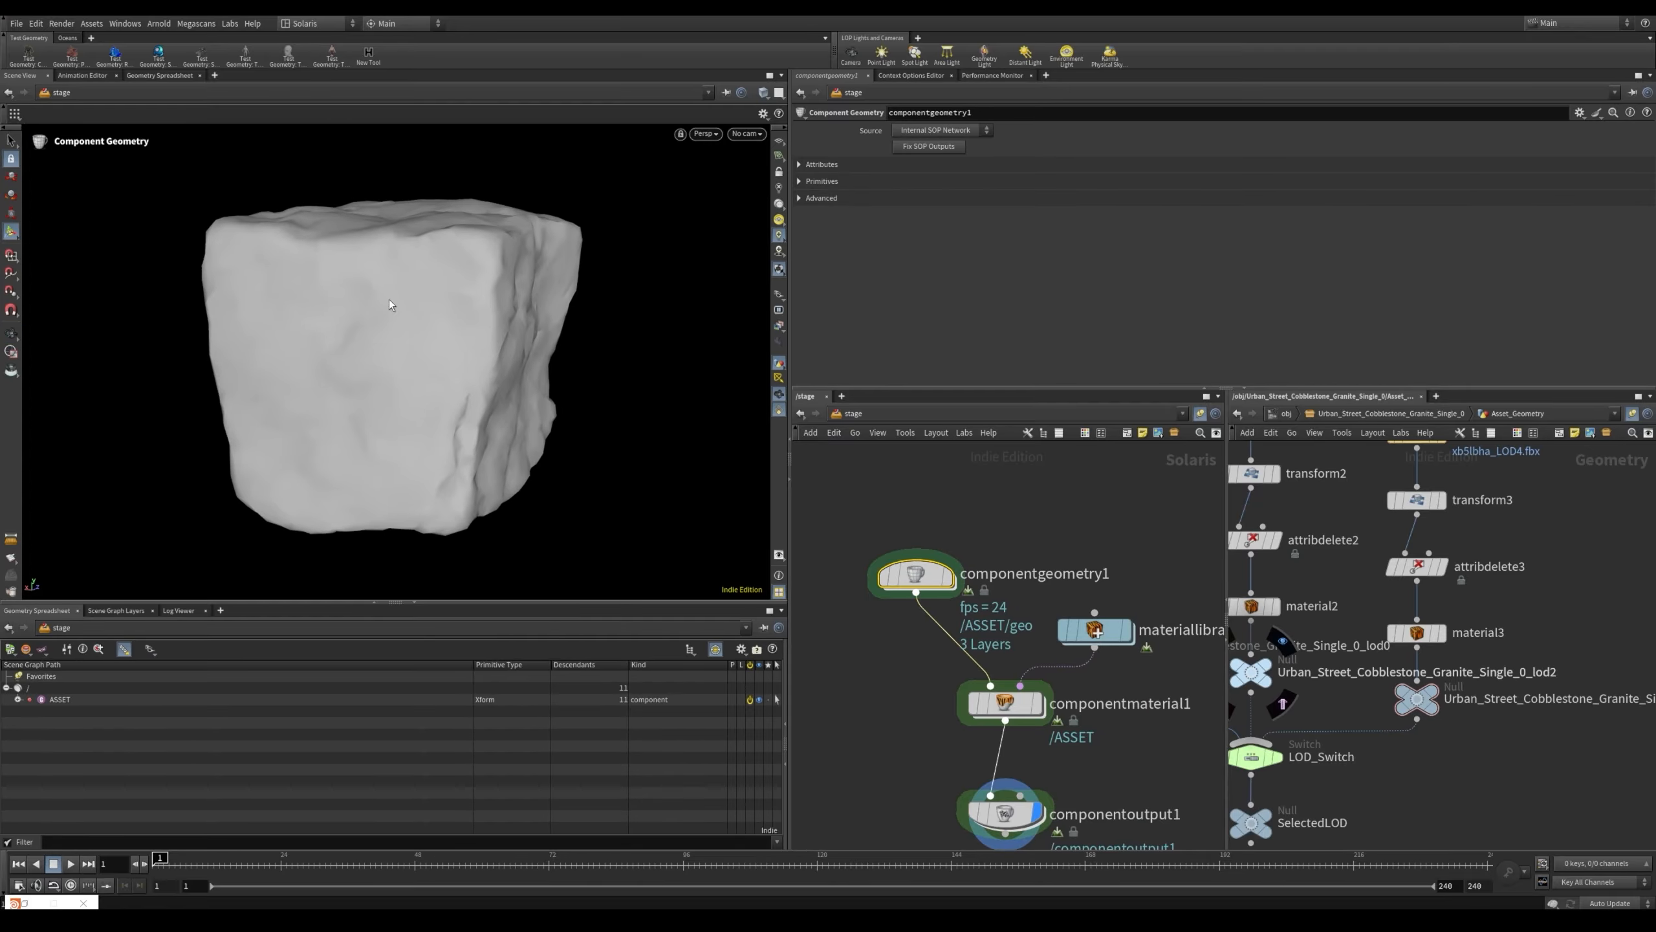
{"action": "key", "text": "w"}
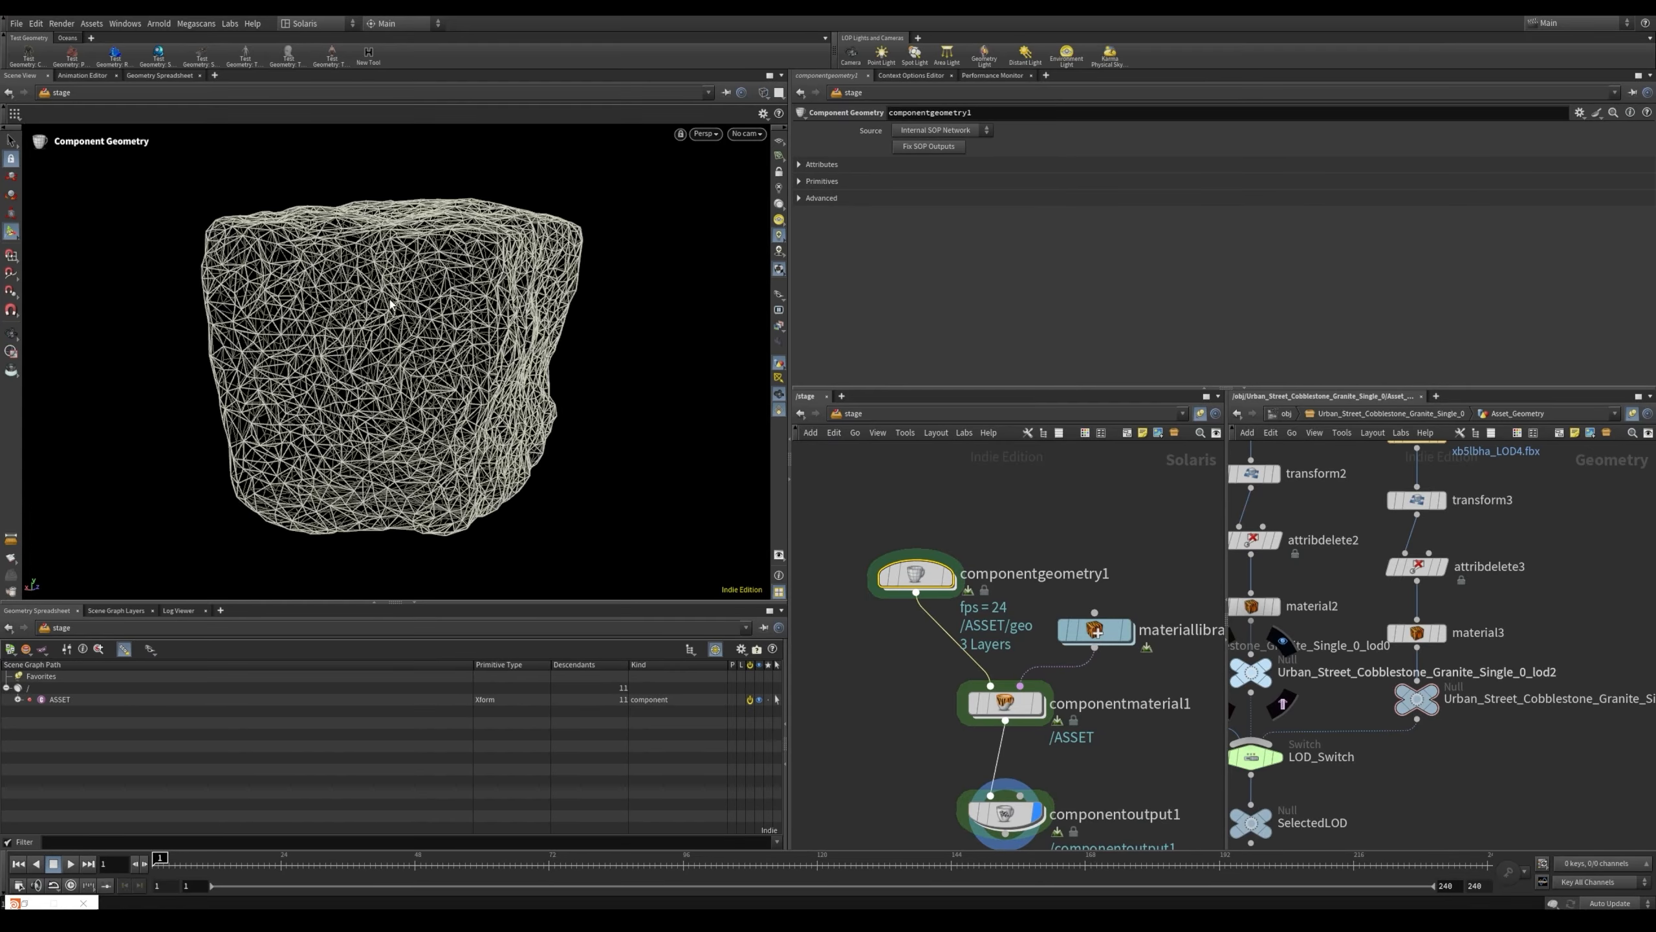
{"action": "left_click", "coordinate": [1042, 819]}
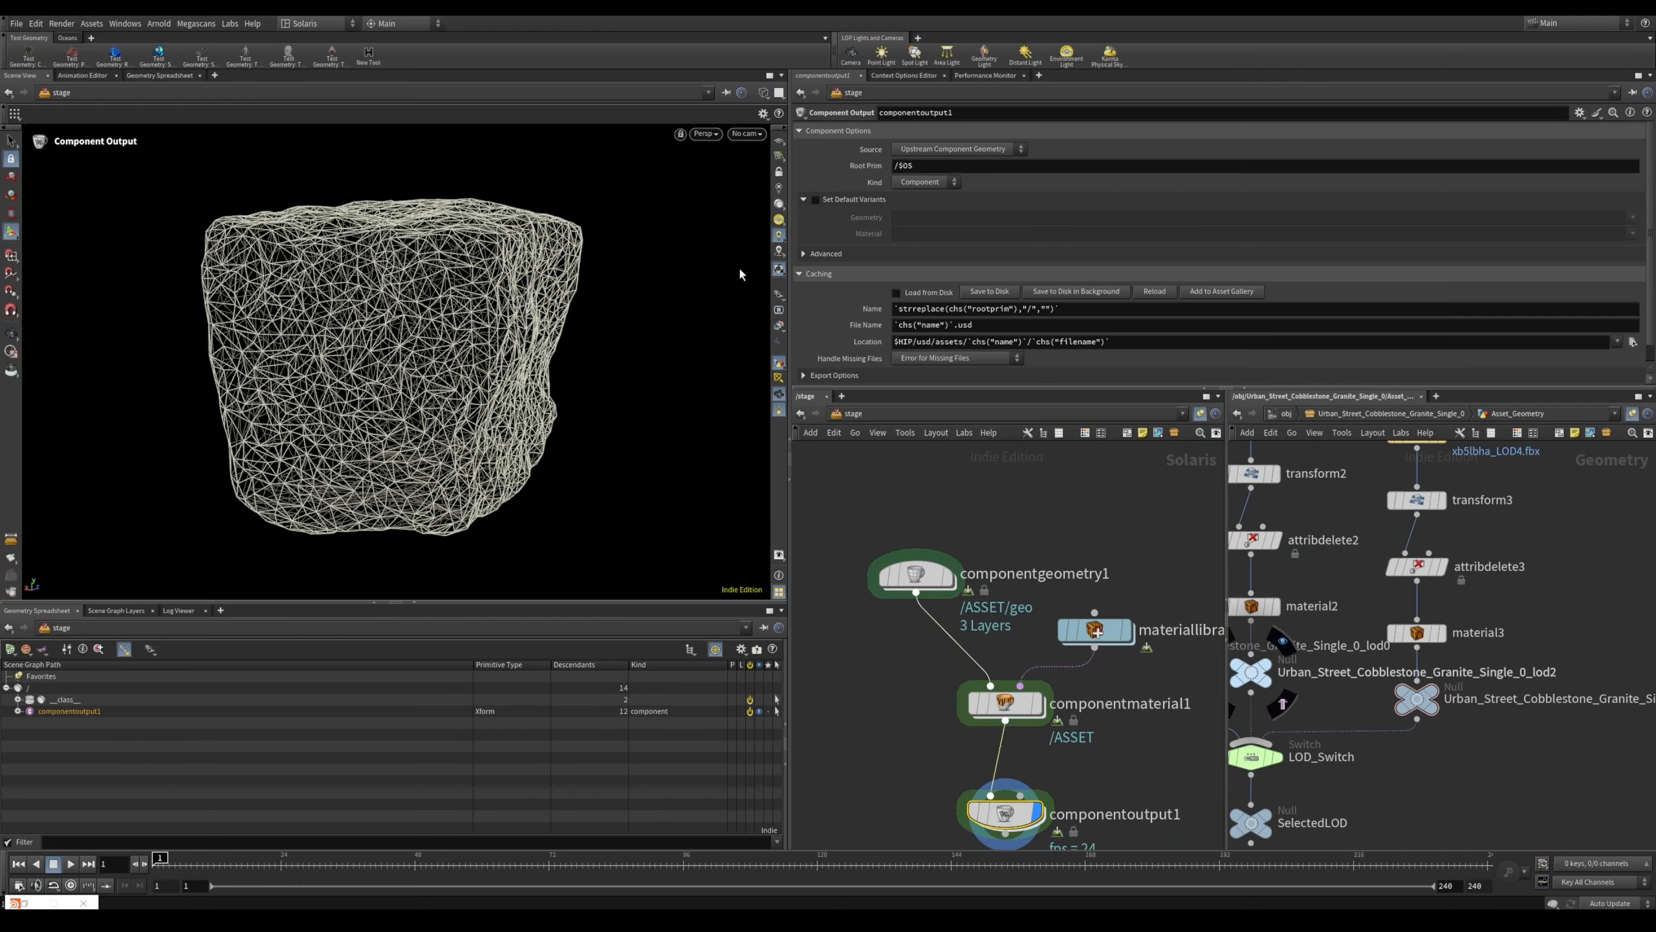
{"action": "left_click_drag", "start_coordinate": [431, 317], "coordinate": [417, 365], "text": "alt"}
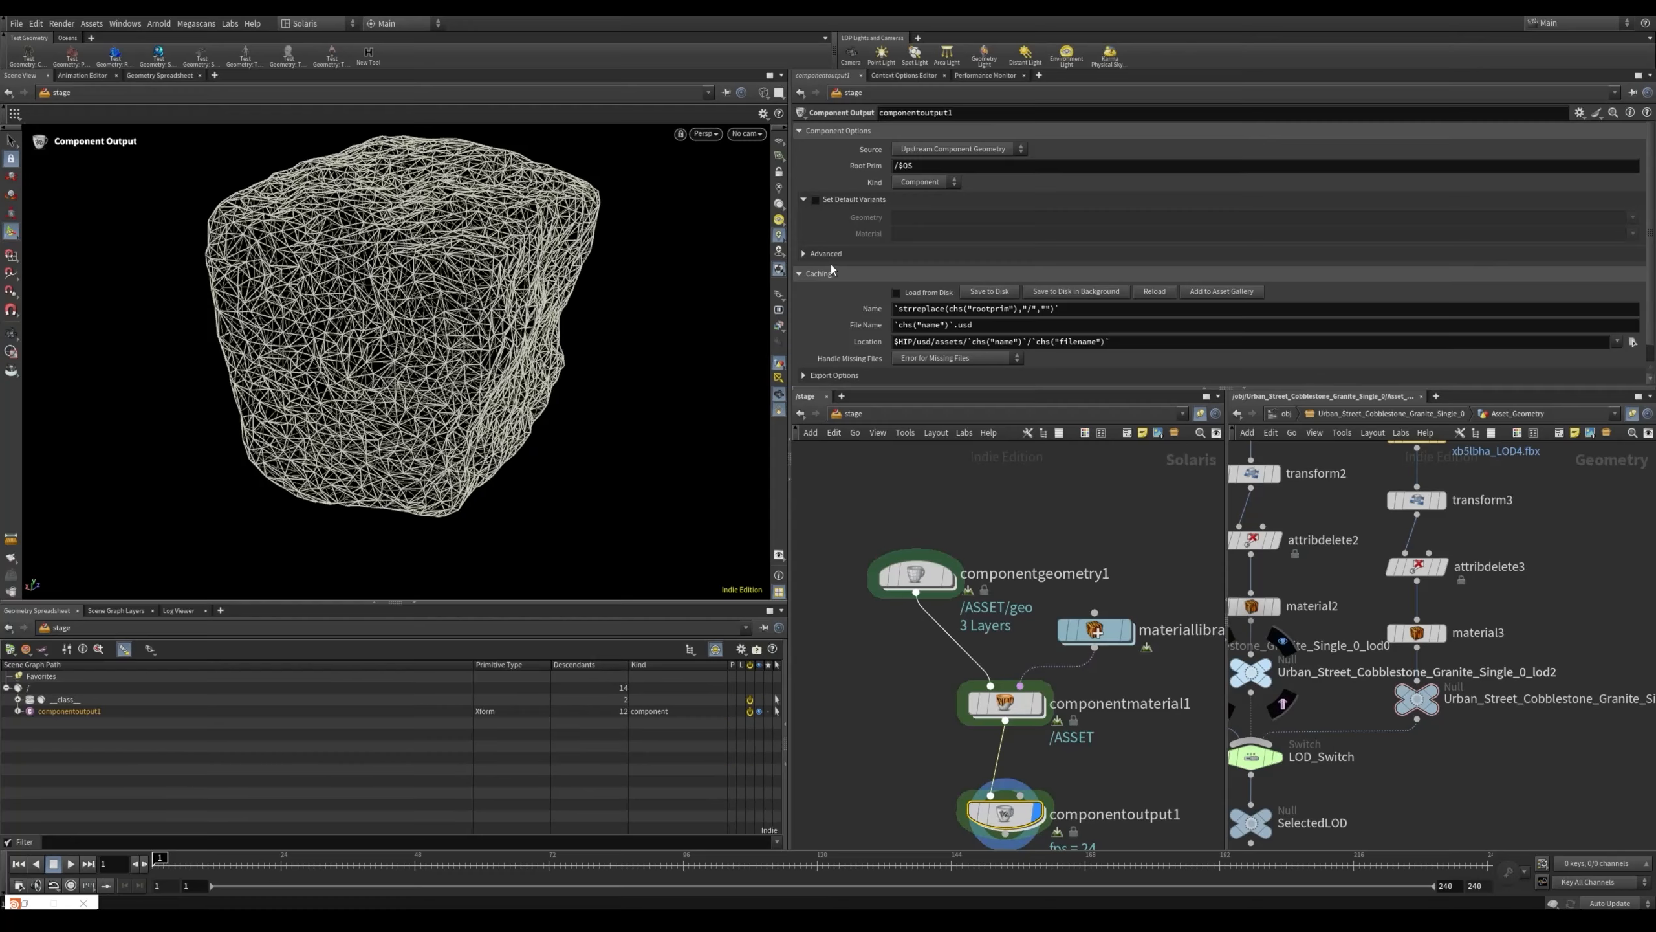
Switch the viewport's display purpose to Preview and examine the cobblestone's proxy mesh in wireframe and shaded modes
{"action": "left_click", "coordinate": [779, 294]}
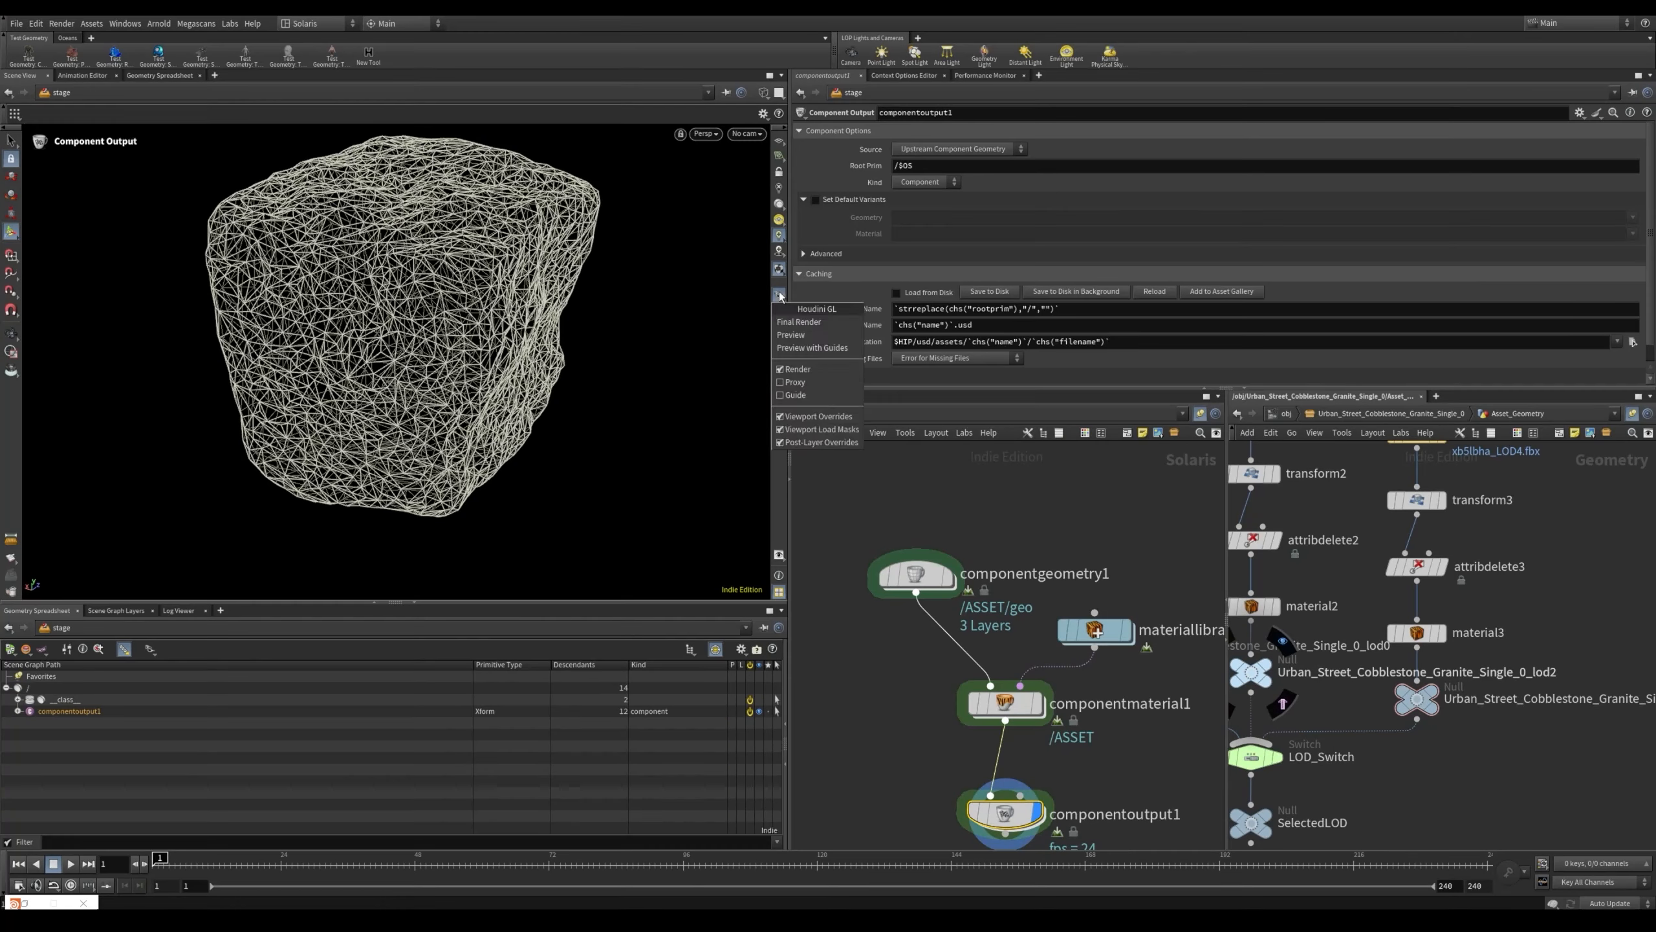
{"action": "left_click", "coordinate": [797, 339]}
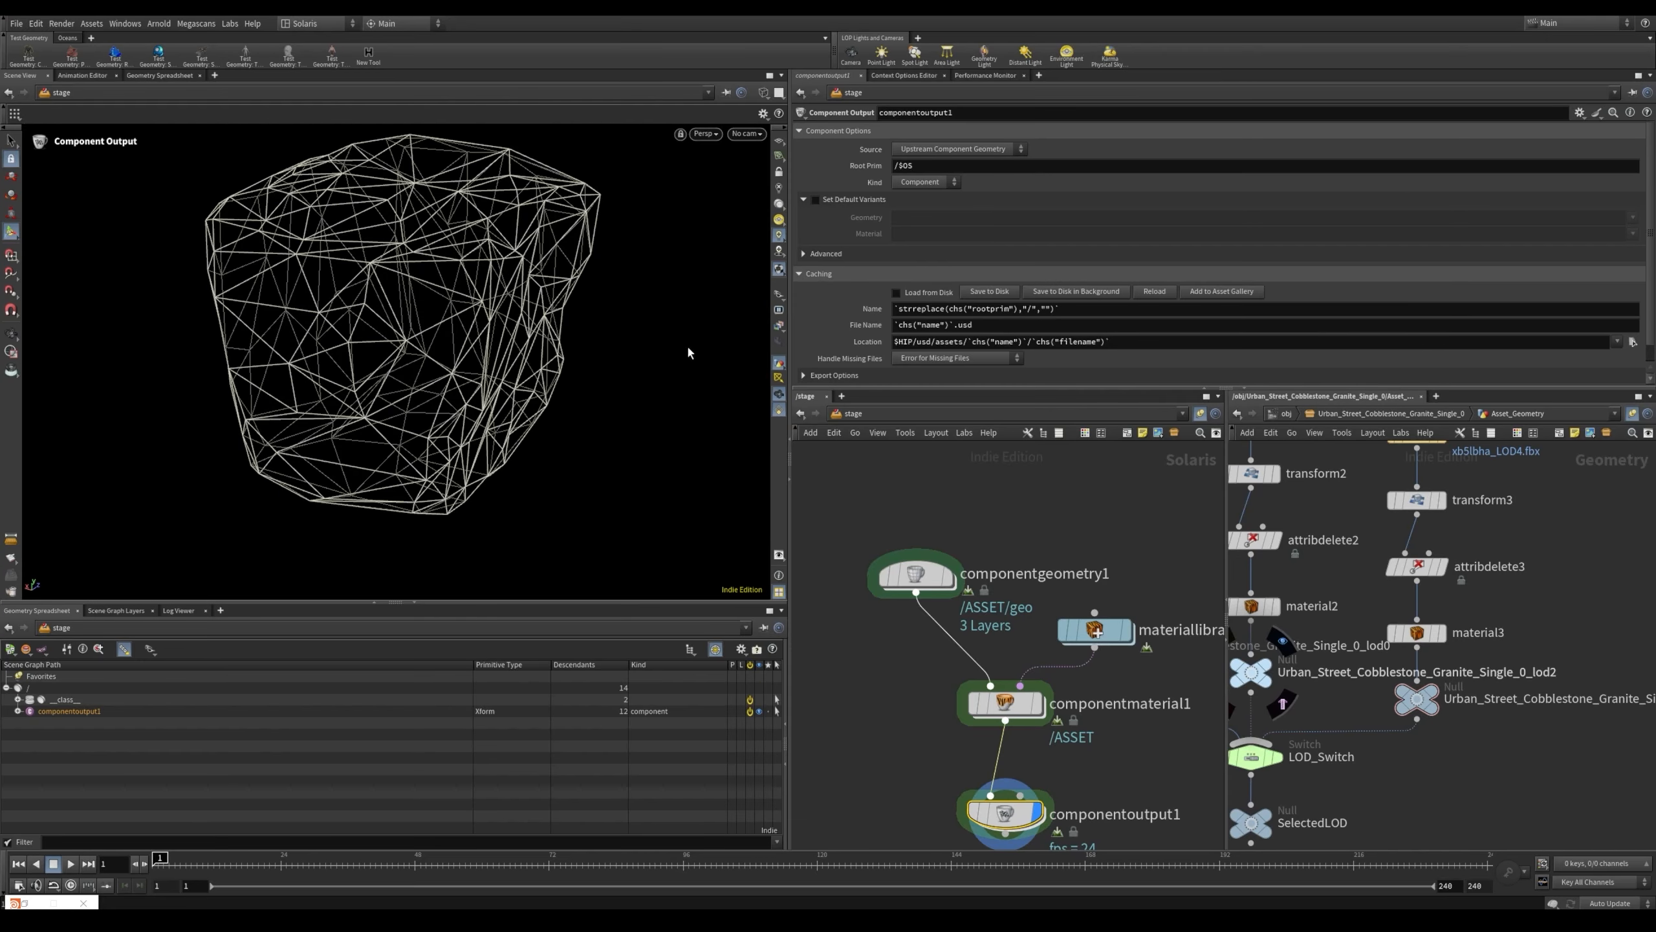
{"action": "right_click_drag", "start_coordinate": [508, 313], "coordinate": [326, 296], "text": "alt"}
{"action": "key", "text": "shift+w"}
{"action": "mouse_move", "coordinate": [466, 314]}
{"action": "left_mouse_down", "text": "alt"}
{"action": "mouse_move", "coordinate": [544, 293]}
{"action": "mouse_move", "coordinate": [461, 304]}
{"action": "left_mouse_up", "text": "alt"}
{"action": "key", "text": "shift+w"}
{"action": "key", "text": "shift+w"}
{"action": "right_click_drag", "start_coordinate": [460, 304], "coordinate": [163, 417], "text": "alt"}
{"action": "middle_click_drag", "start_coordinate": [422, 329], "coordinate": [366, 378], "text": "alt"}
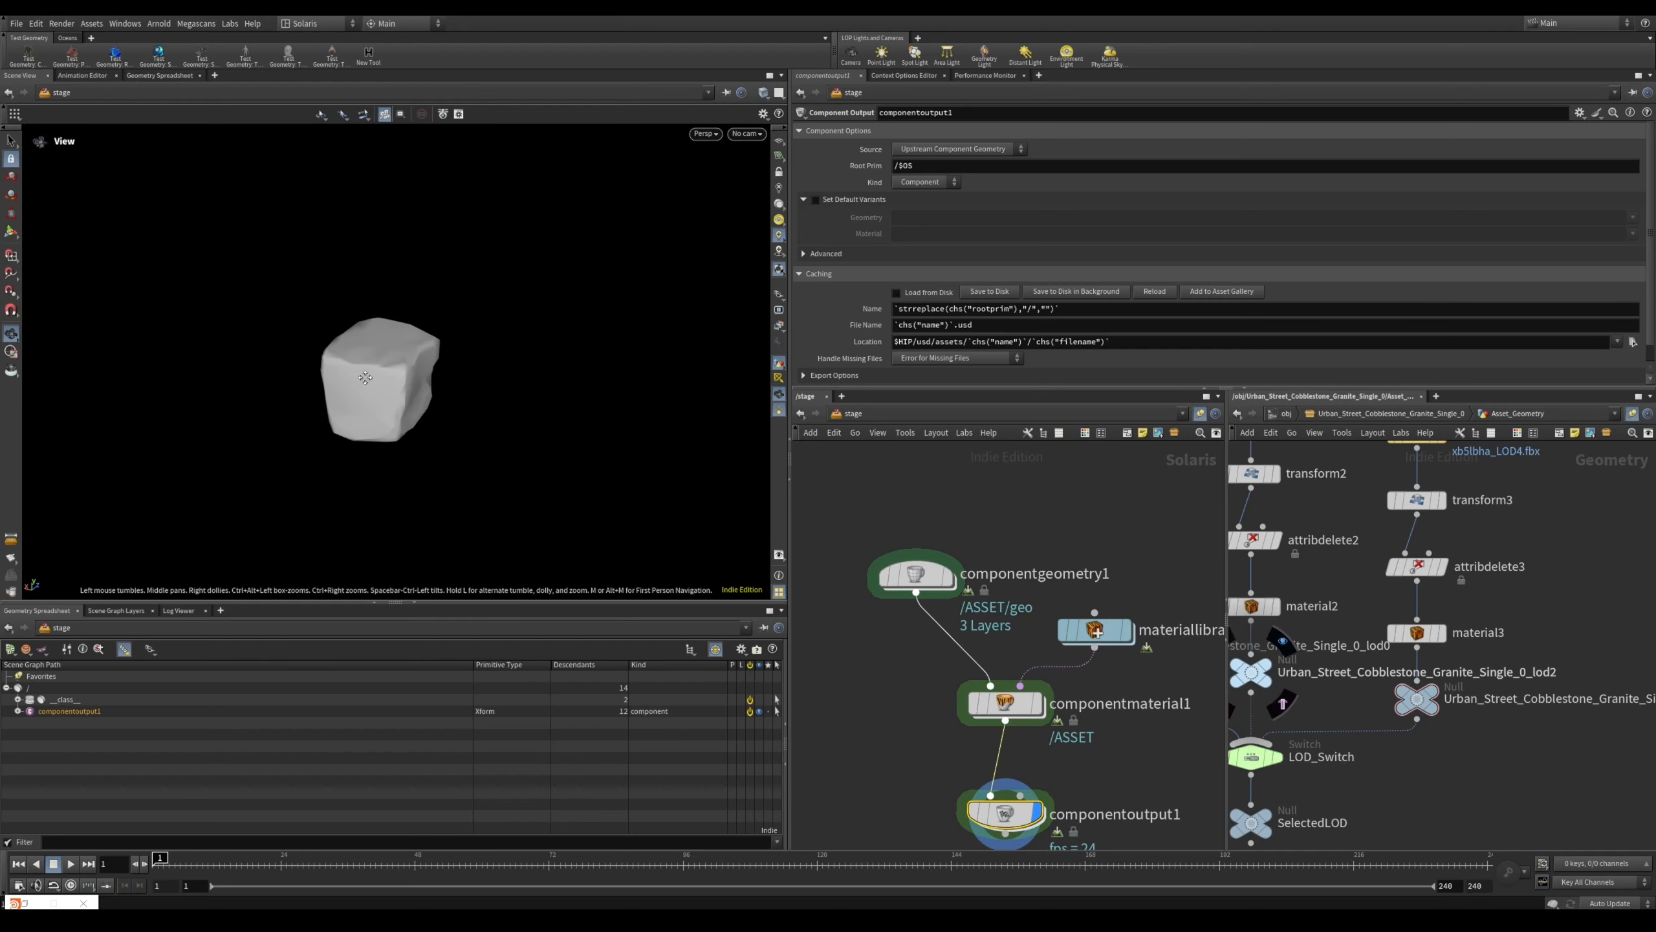
{"action": "right_click_drag", "start_coordinate": [365, 379], "coordinate": [727, 351], "text": "alt"}
{"action": "middle_click_drag", "start_coordinate": [437, 441], "coordinate": [440, 368], "text": "alt"}
Recheck the Object Merge wiring inside the component geometry and view the component output's proxy mesh at stage level in wireframe and shaded
{"action": "left_click", "coordinate": [778, 294]}
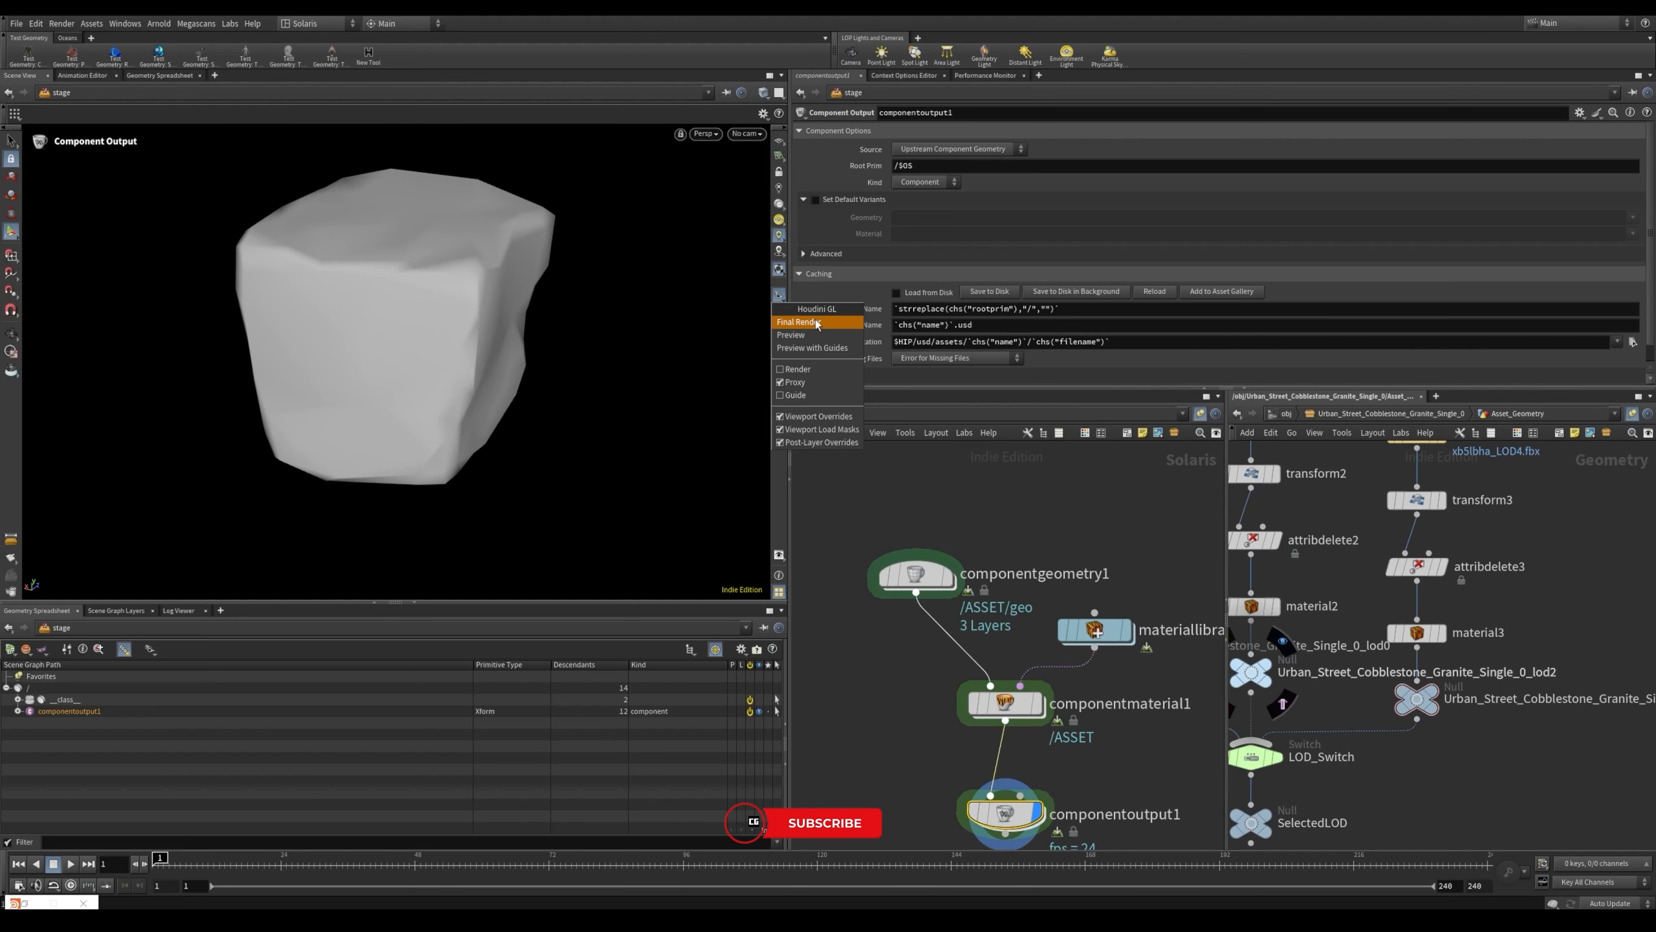
{"action": "left_click", "coordinate": [937, 554]}
{"action": "double_click", "coordinate": [925, 573]}
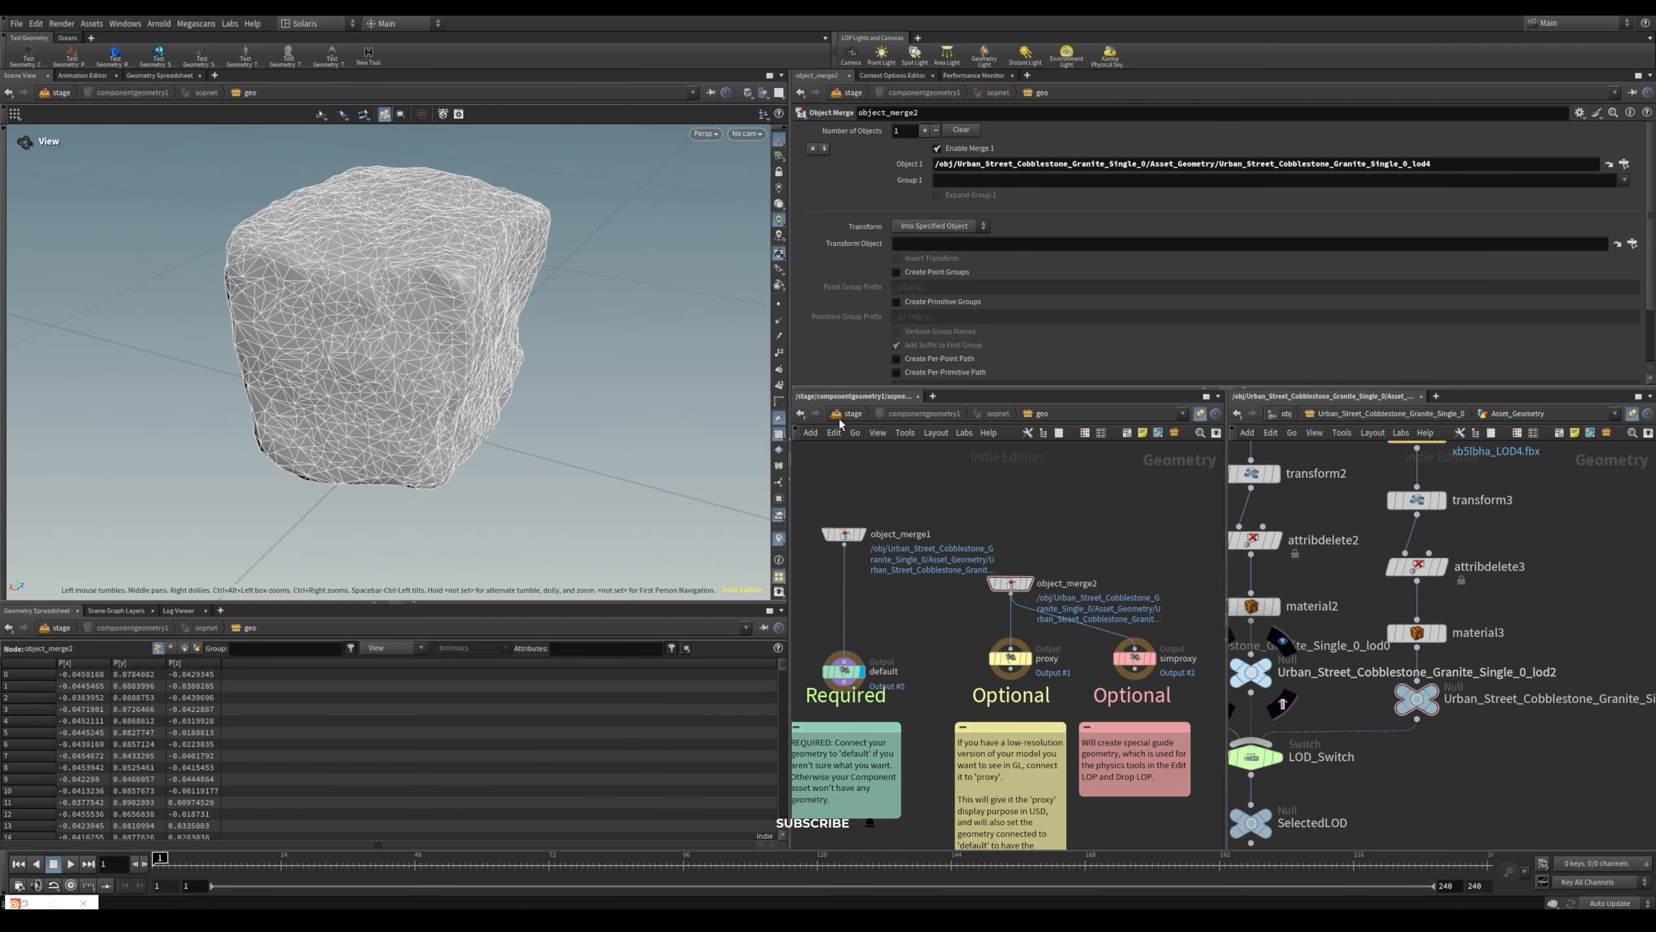
{"action": "left_click", "coordinate": [864, 414]}
{"action": "key", "text": "w"}
{"action": "key", "text": "w"}
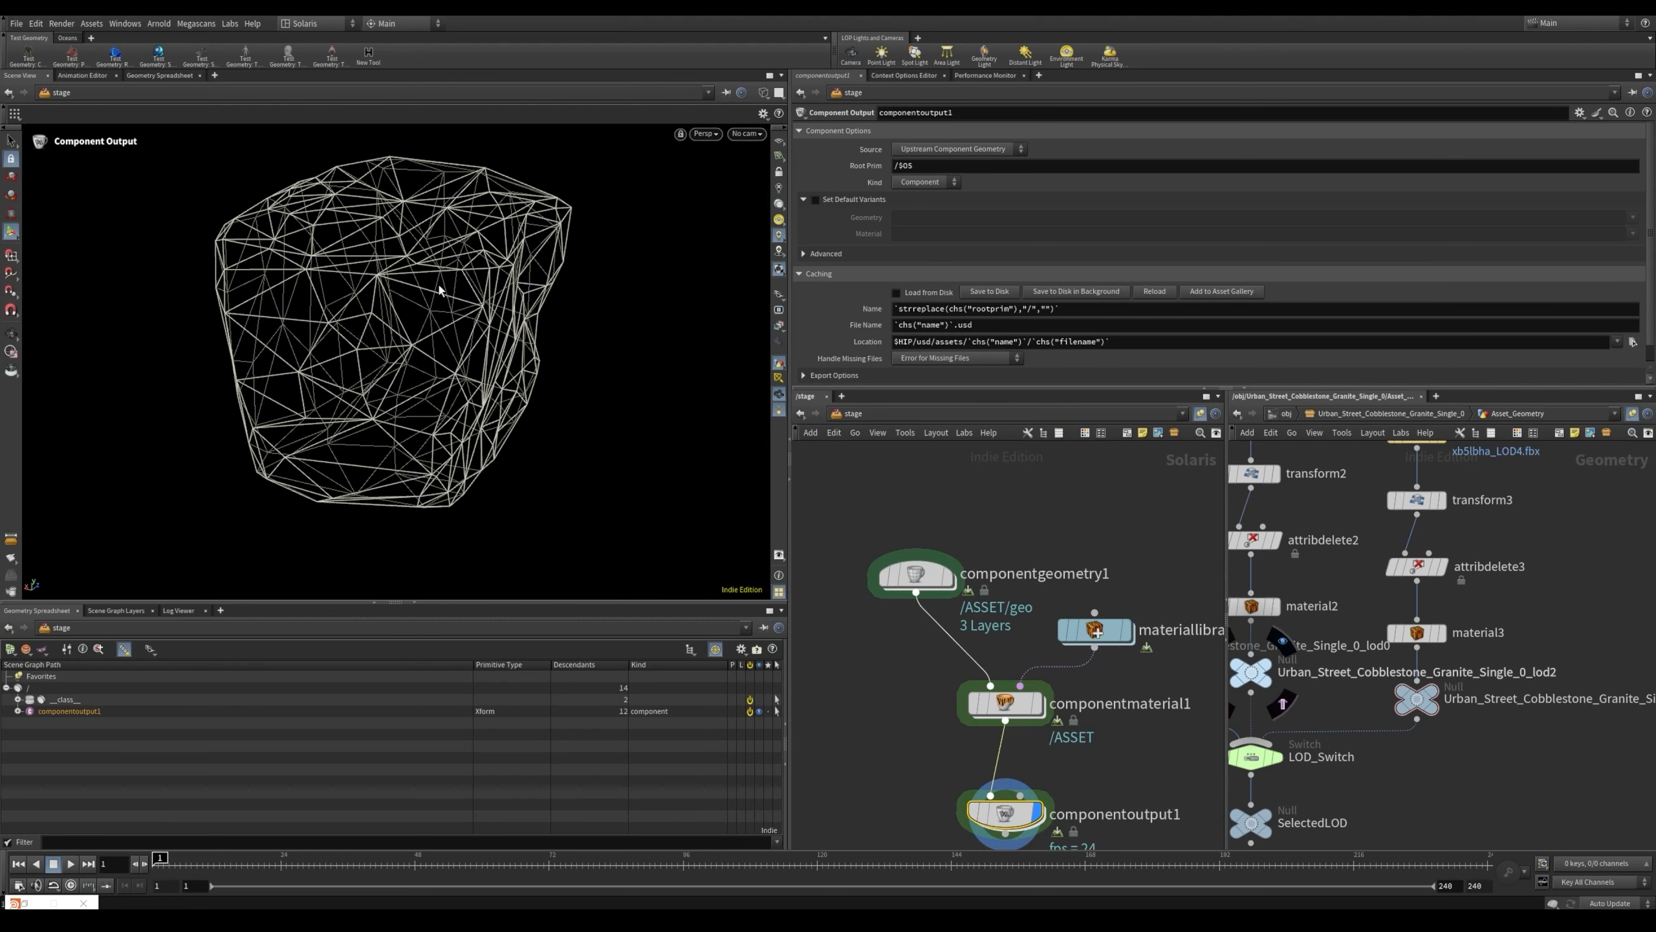
{"action": "right_click_drag", "start_coordinate": [342, 376], "coordinate": [392, 314], "text": "alt"}
{"action": "middle_click_drag", "start_coordinate": [441, 324], "coordinate": [436, 374], "text": "alt"}
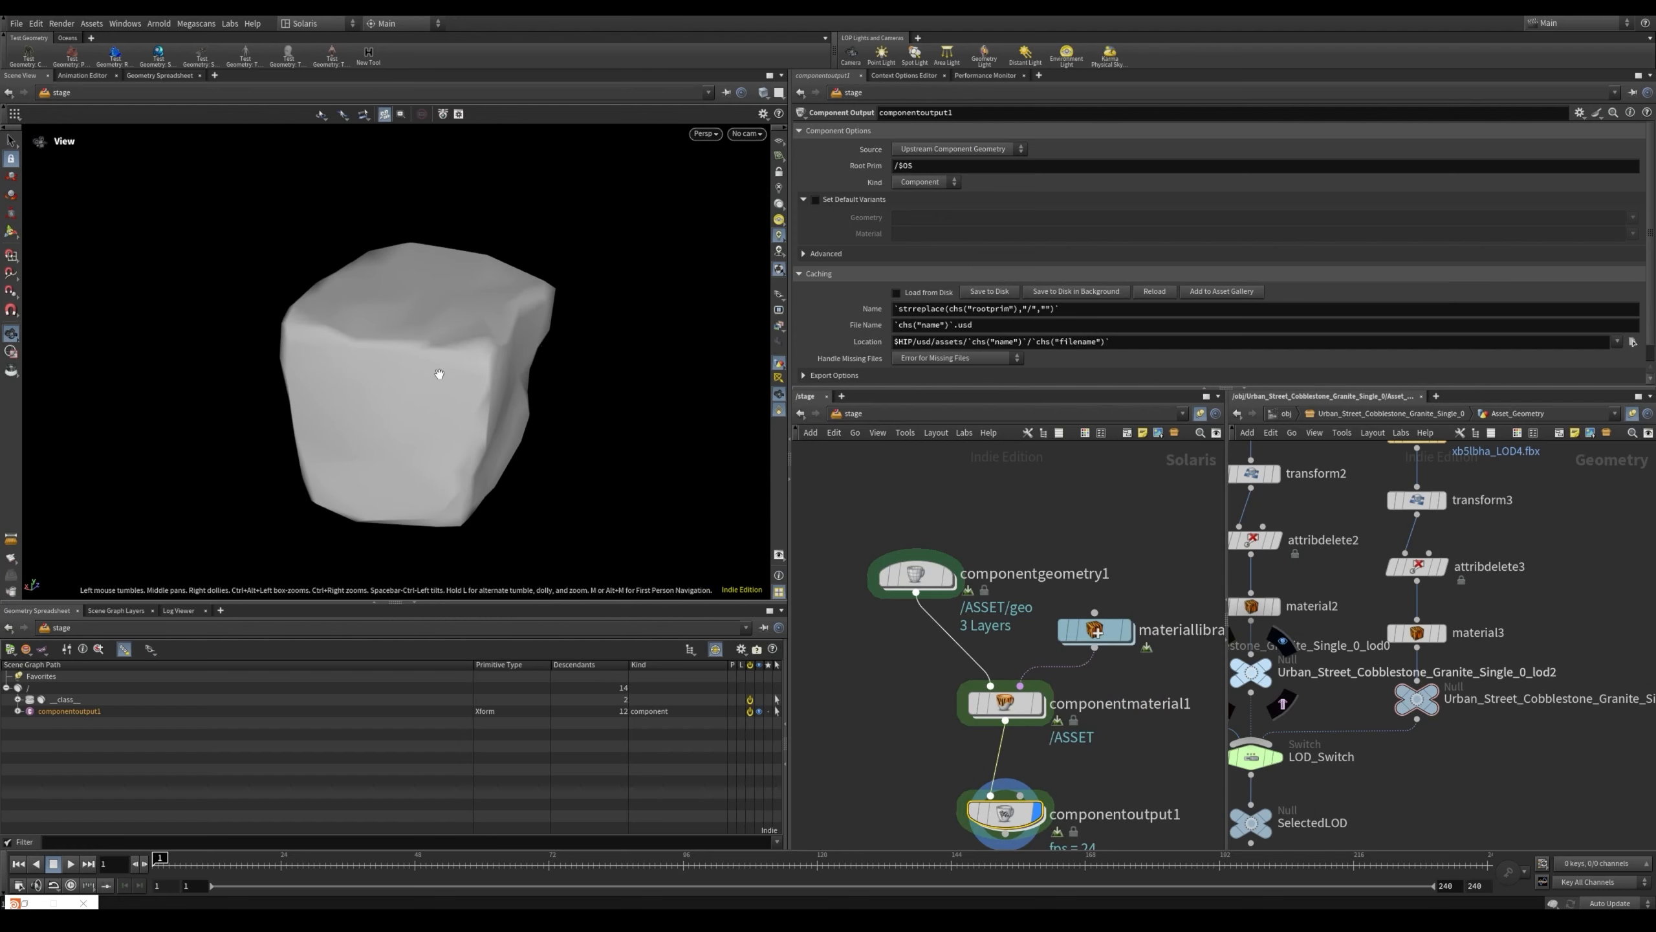
Open the exported cobblestone's Asset_Material network down to its shader and show the Megascans file paths of quixel_arnold_triplanar1
{"action": "right_click_drag", "start_coordinate": [963, 591], "coordinate": [1112, 676]}
{"action": "middle_click_drag", "start_coordinate": [1128, 636], "coordinate": [1098, 614]}
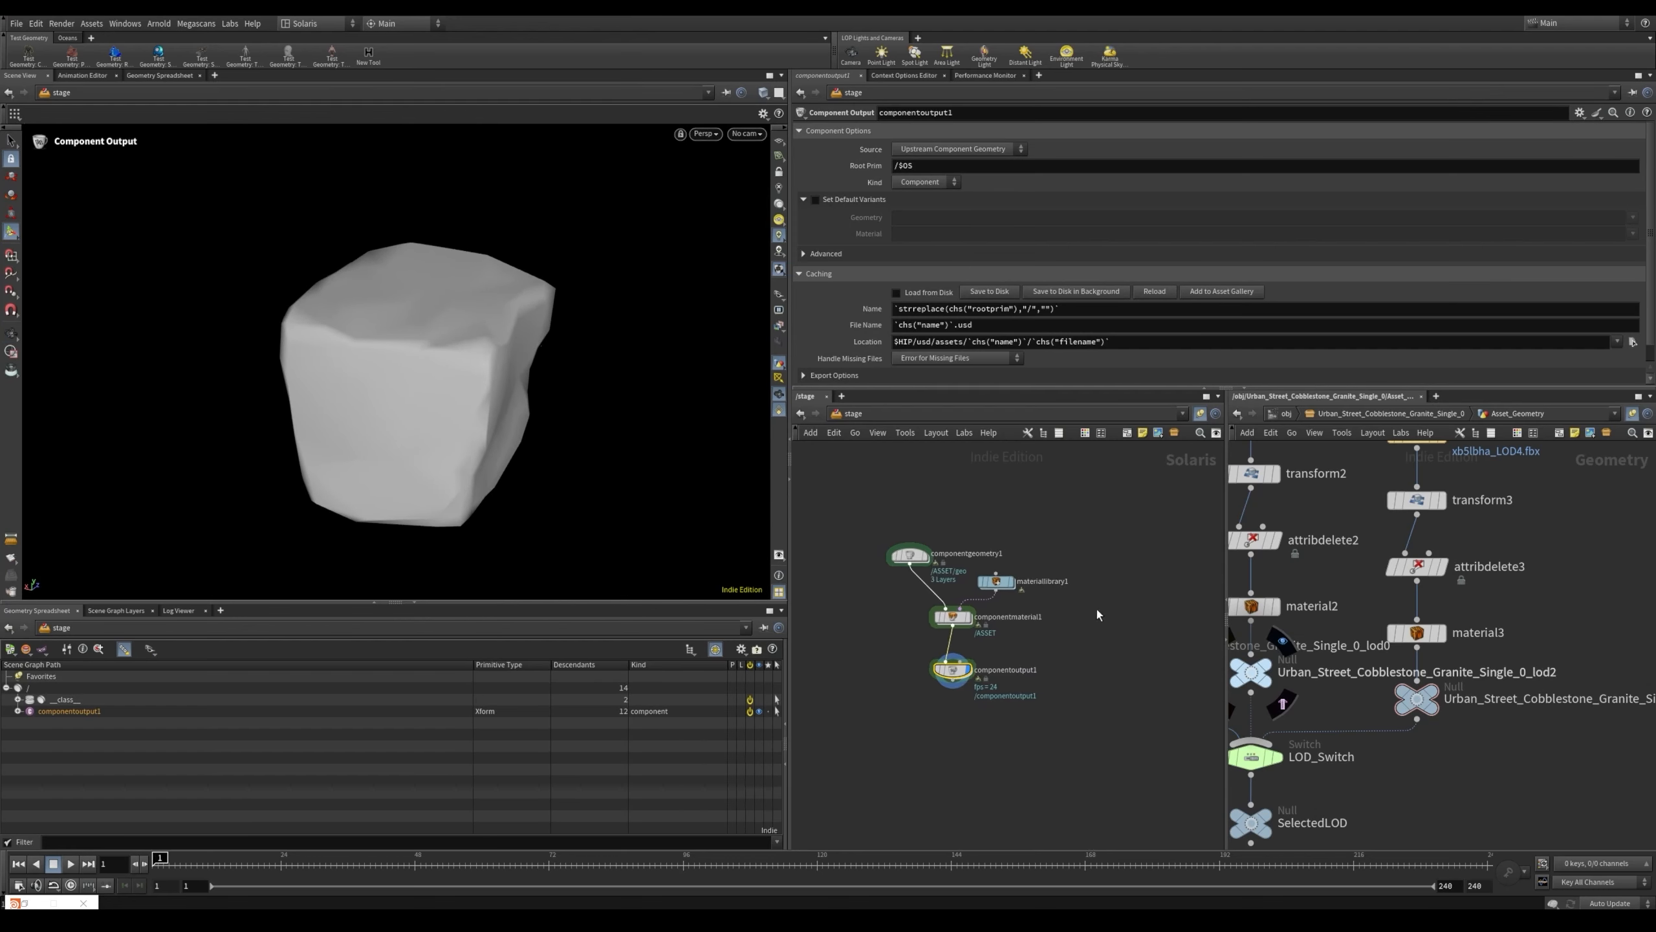
{"action": "right_click_drag", "start_coordinate": [489, 320], "coordinate": [451, 364], "text": "alt"}
{"action": "middle_click_drag", "start_coordinate": [451, 364], "coordinate": [433, 332], "text": "alt"}
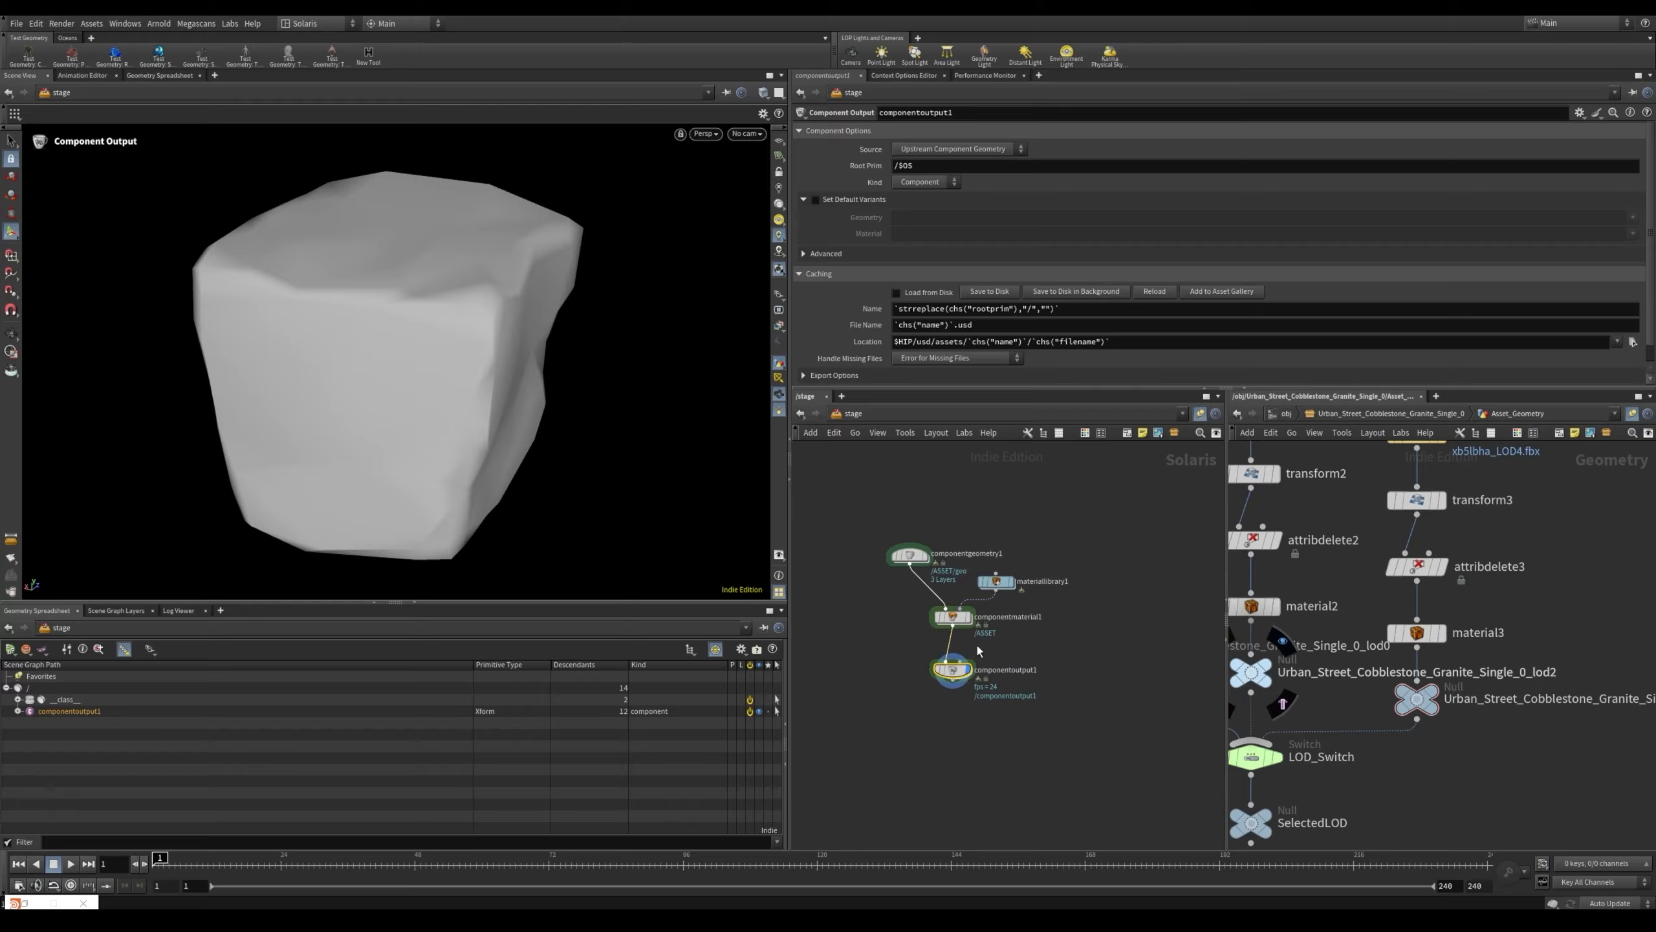
{"action": "middle_click_drag", "start_coordinate": [1089, 561], "coordinate": [1070, 615]}
{"action": "scroll", "coordinate": [1379, 577], "scroll_direction": "down", "scroll_amount": 5}
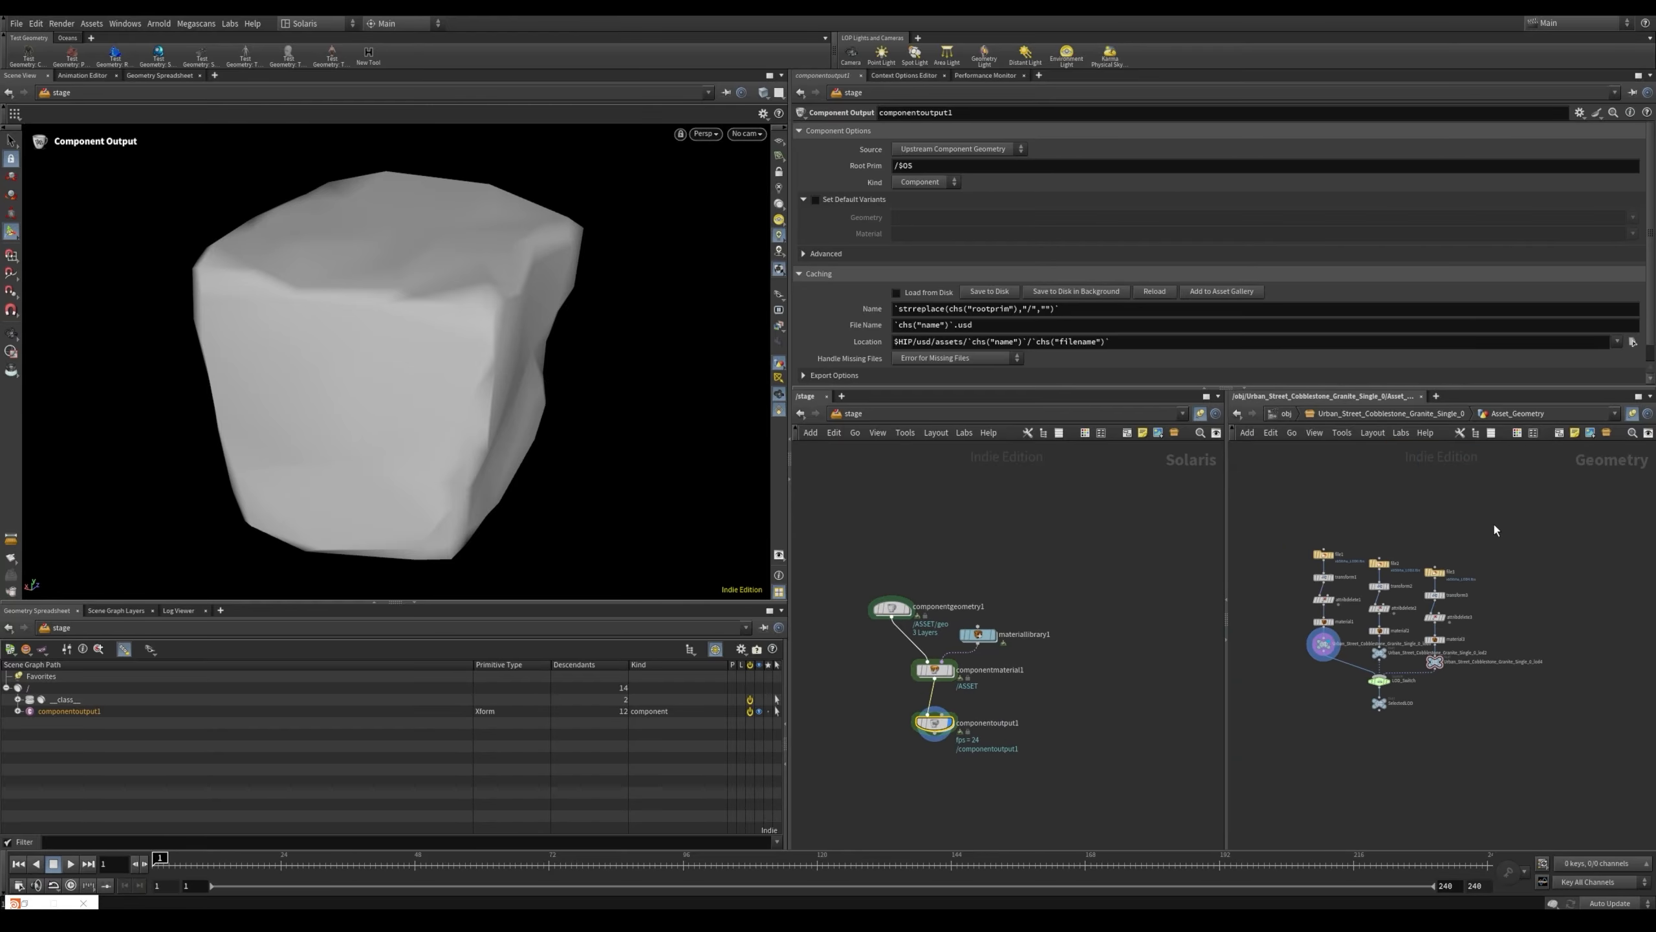
{"action": "left_click", "coordinate": [1363, 418]}
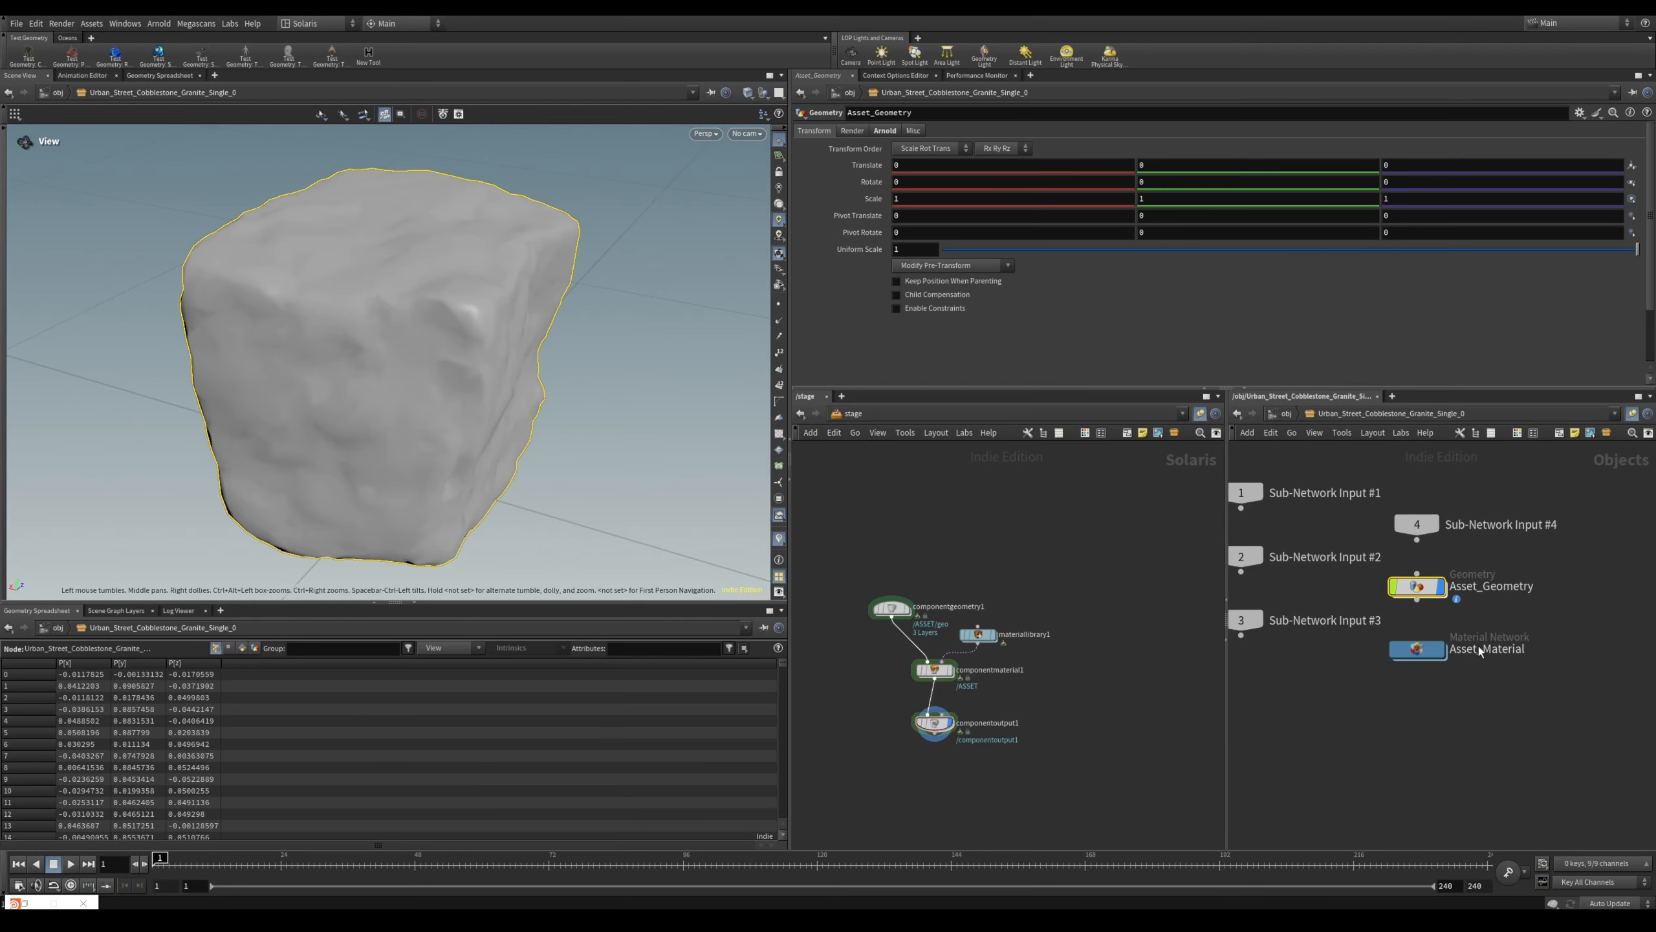
{"action": "double_click", "coordinate": [1415, 652]}
{"action": "double_click", "coordinate": [1436, 637]}
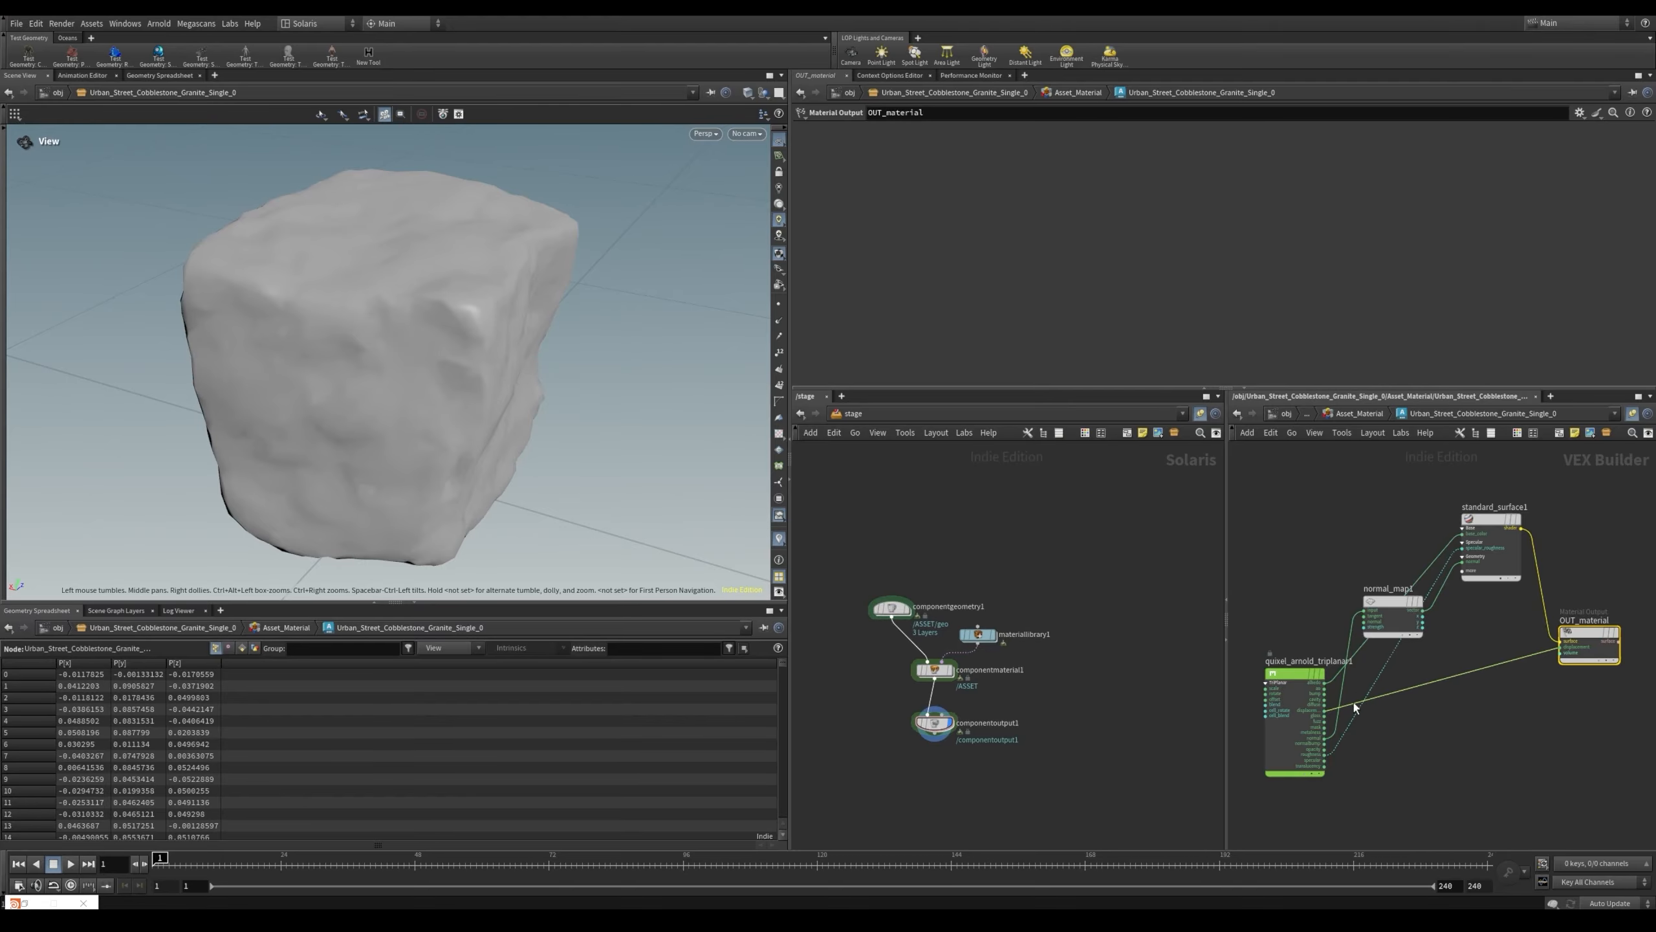
{"action": "left_click", "coordinate": [1290, 718]}
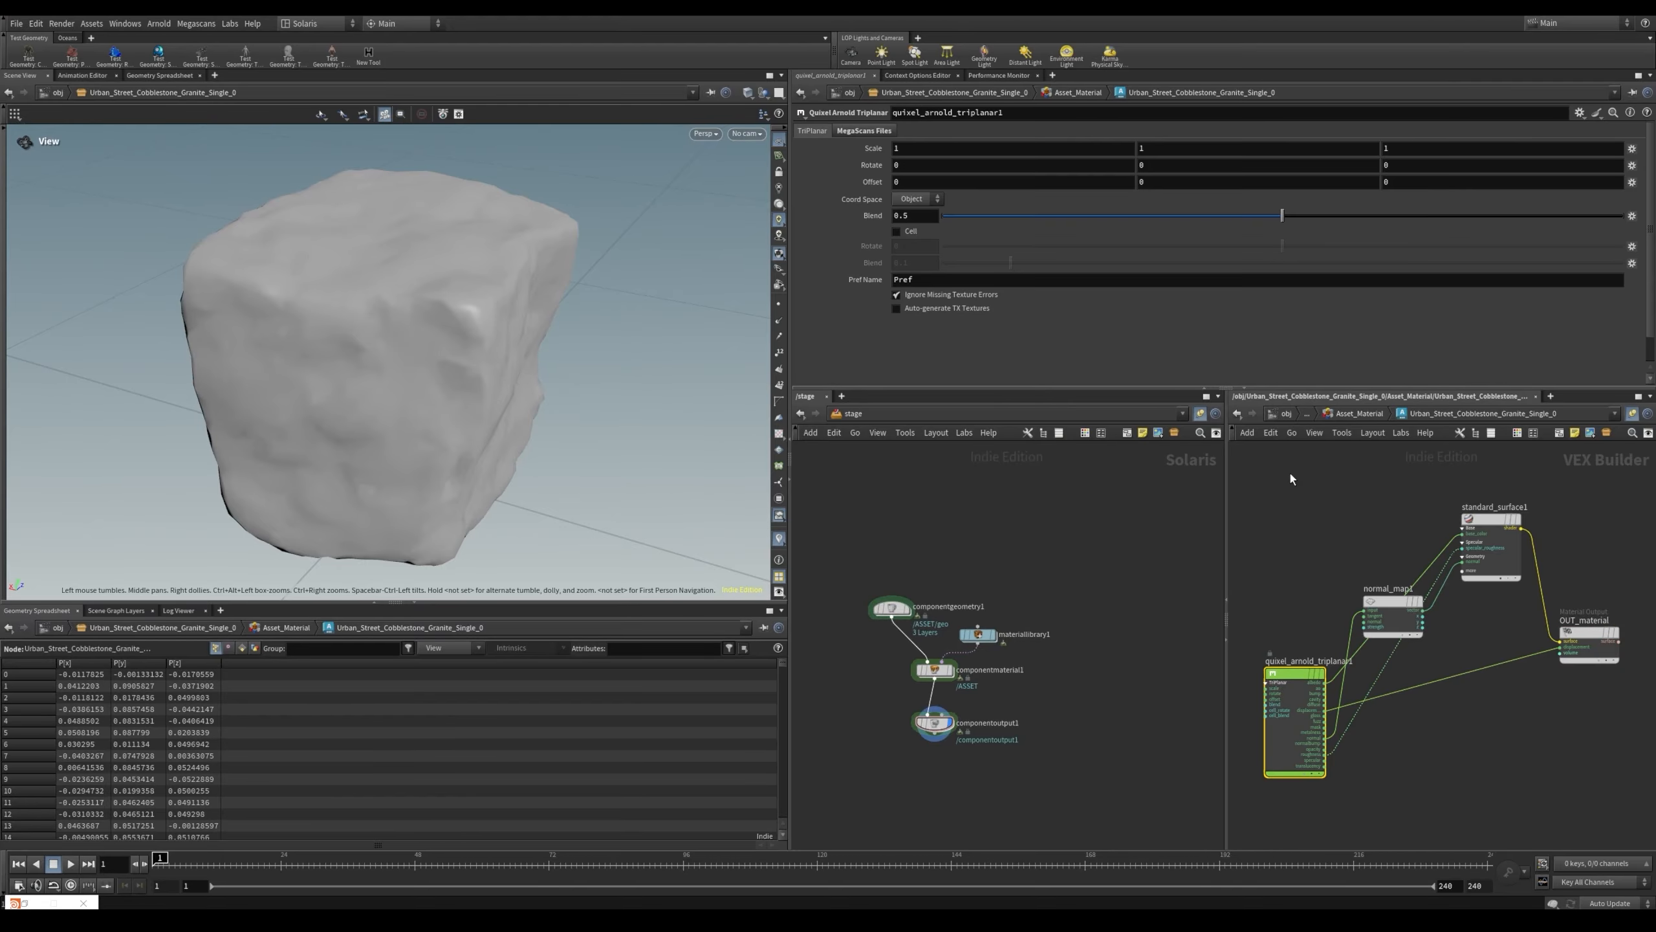
{"action": "left_click", "coordinate": [864, 130]}
Add a USD MaterialX Builder inside the stage's materiallibrary1 and name it stone
{"action": "scroll", "coordinate": [1022, 648], "scroll_direction": "up", "scroll_amount": 3}
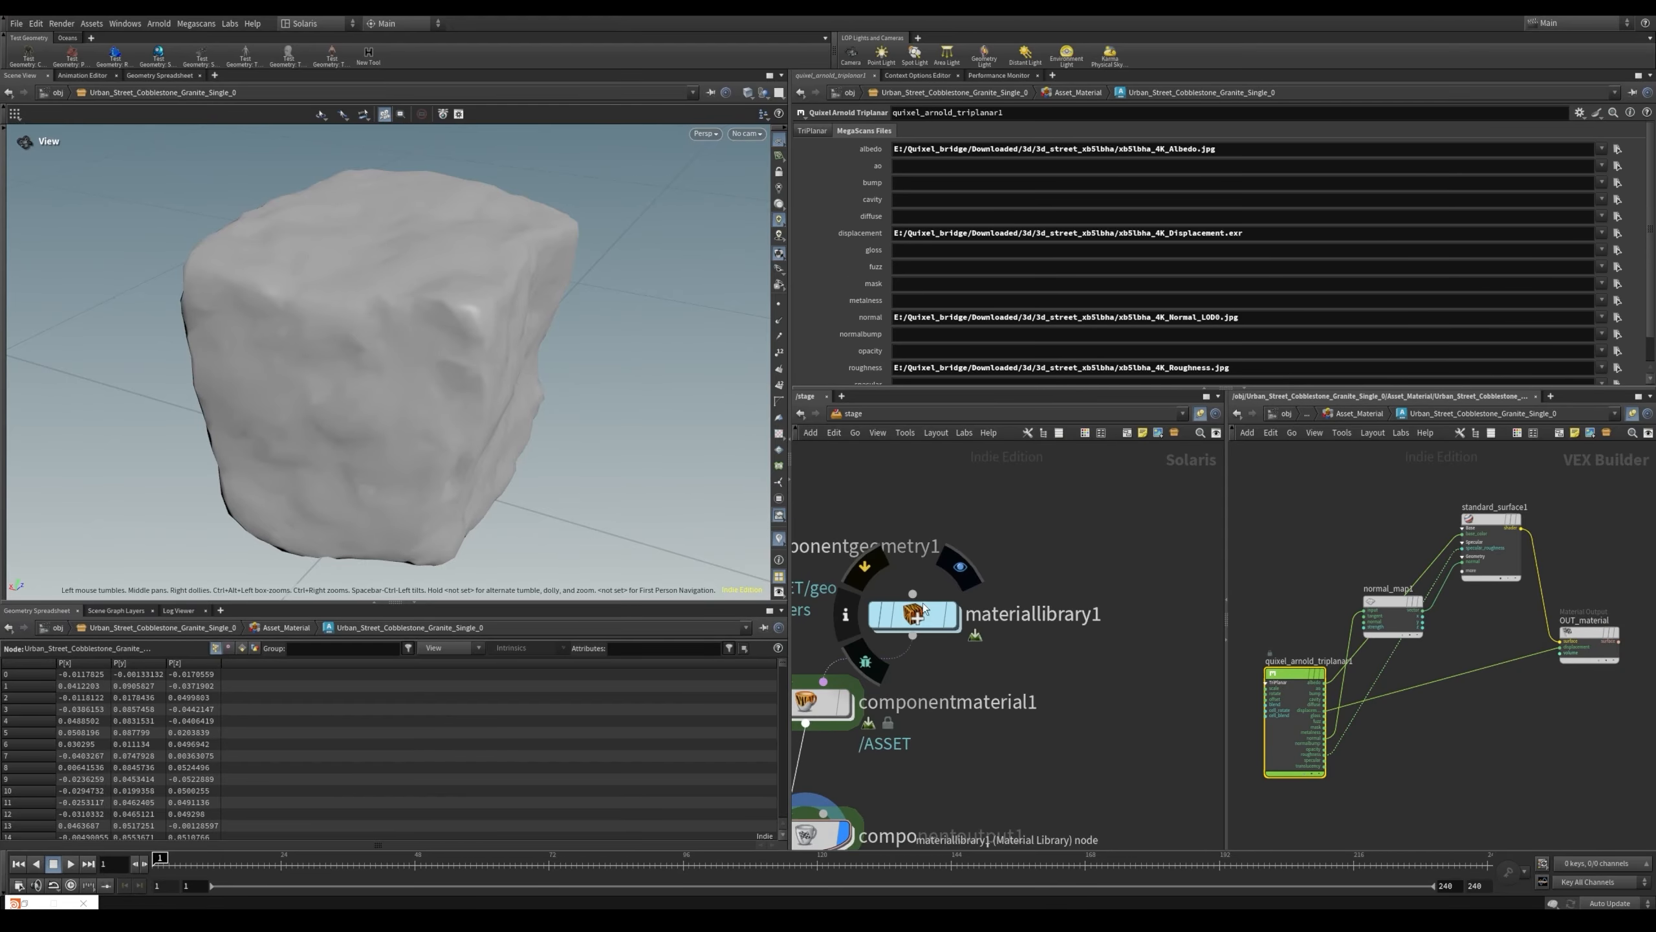
{"action": "scroll", "coordinate": [1036, 663], "scroll_direction": "up", "scroll_amount": 2}
{"action": "double_click", "coordinate": [1014, 574]}
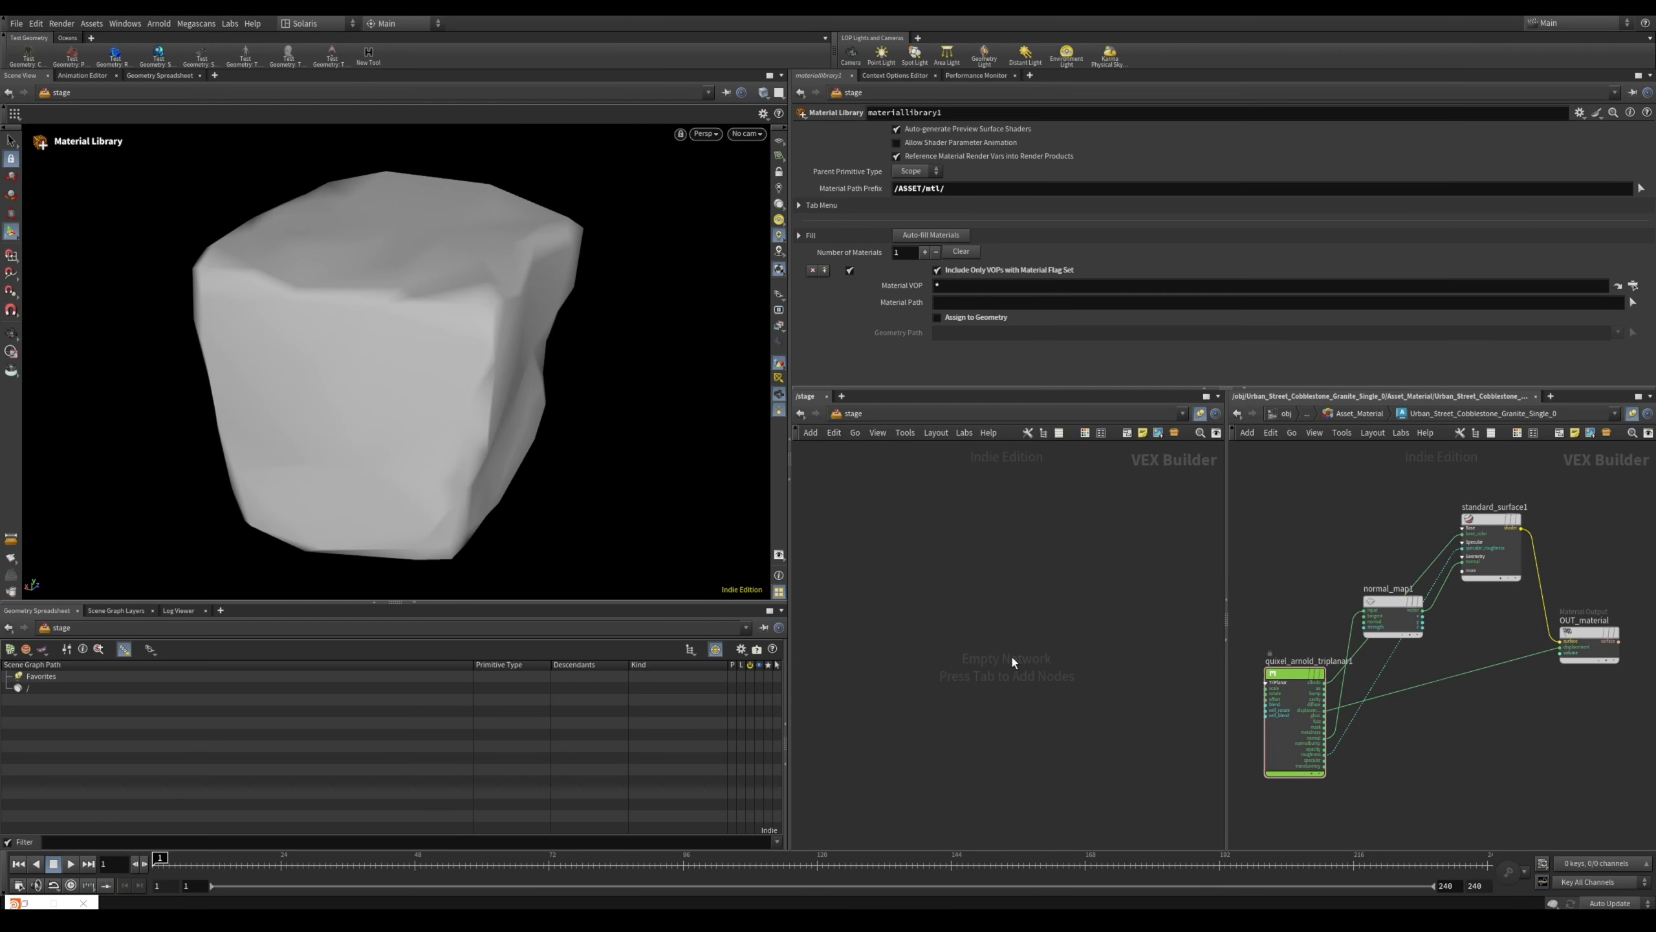
{"action": "key", "text": "Tab"}
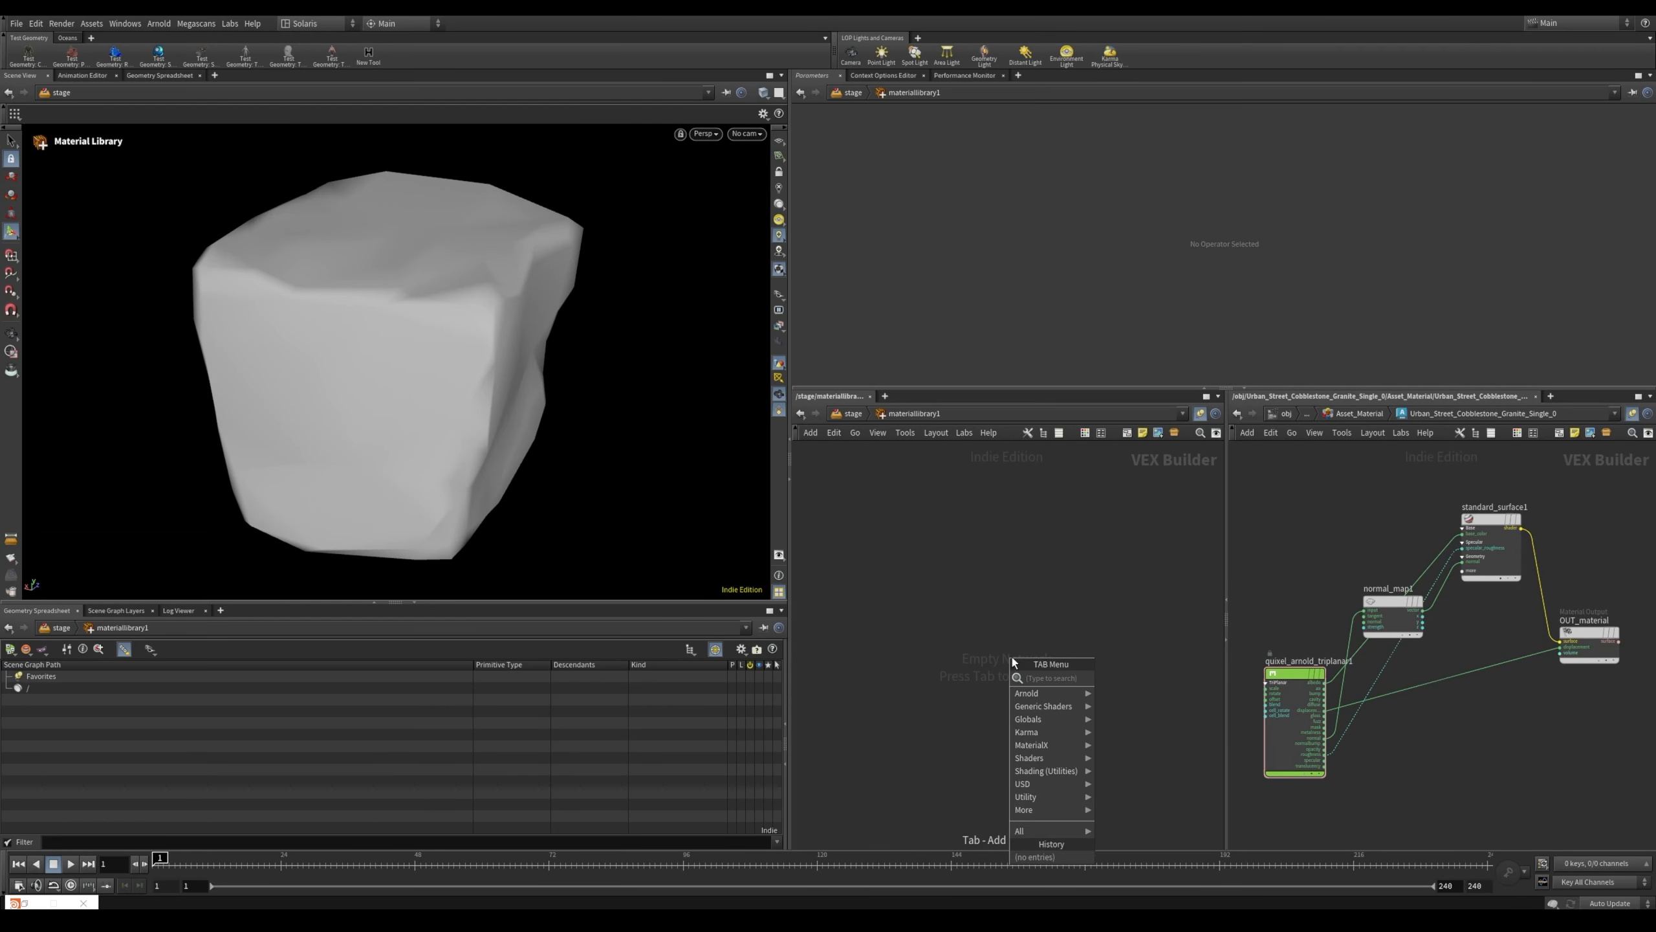
{"action": "type", "text": "mat"}
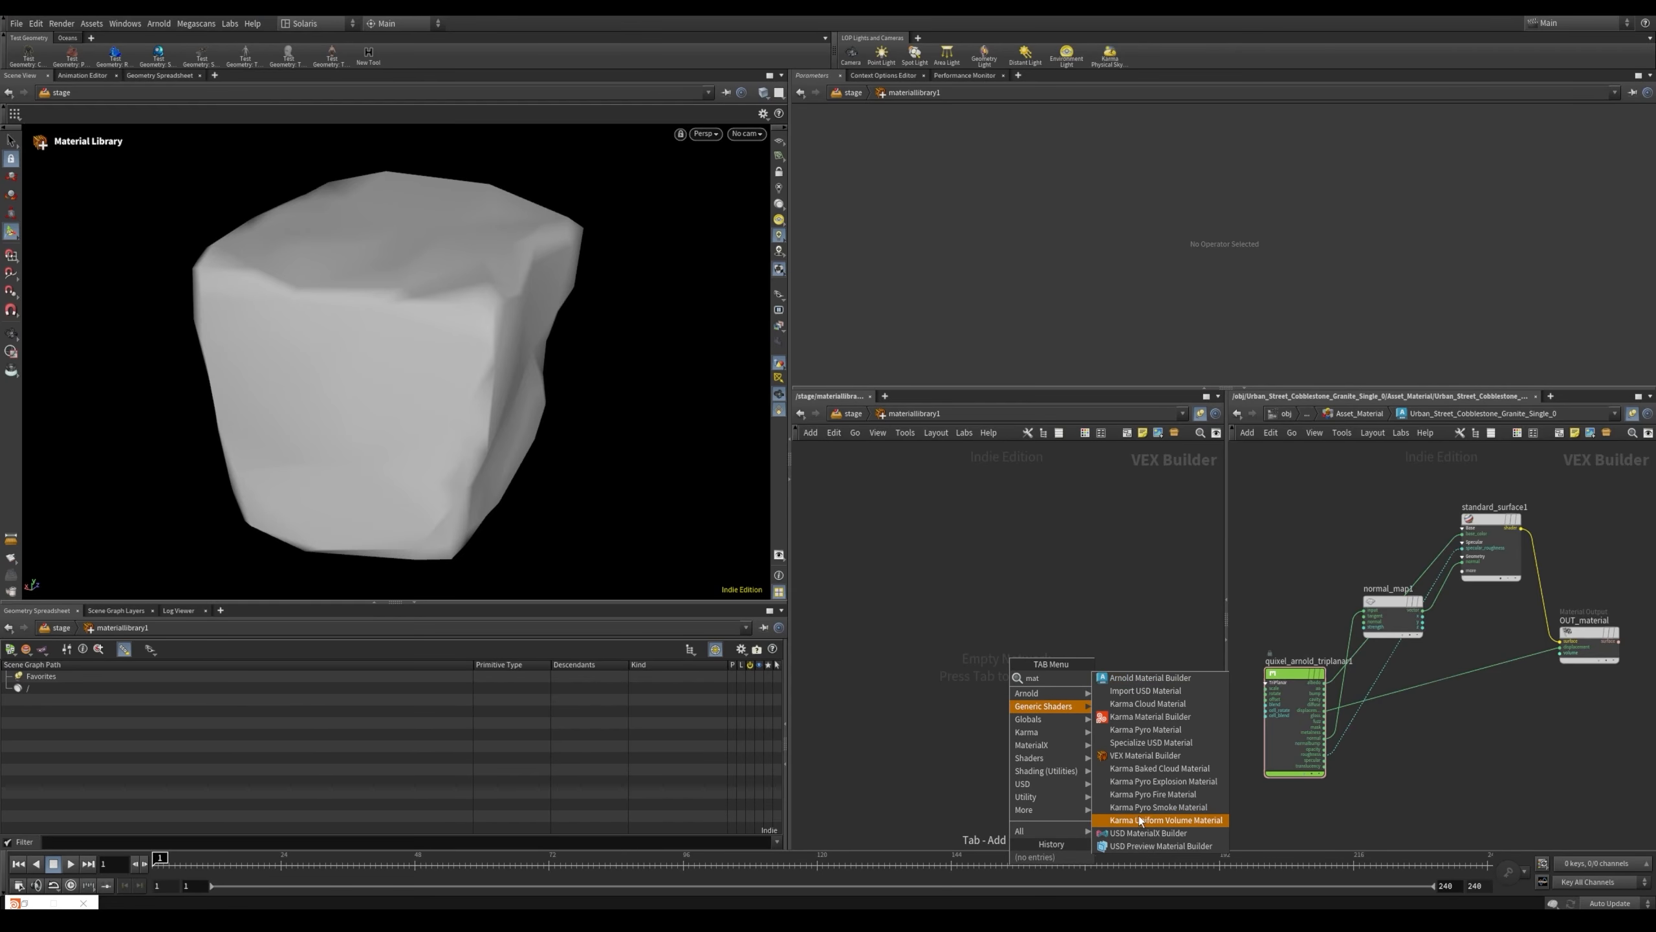
{"action": "left_click", "coordinate": [1157, 832]}
{"action": "left_click", "coordinate": [1034, 660]}
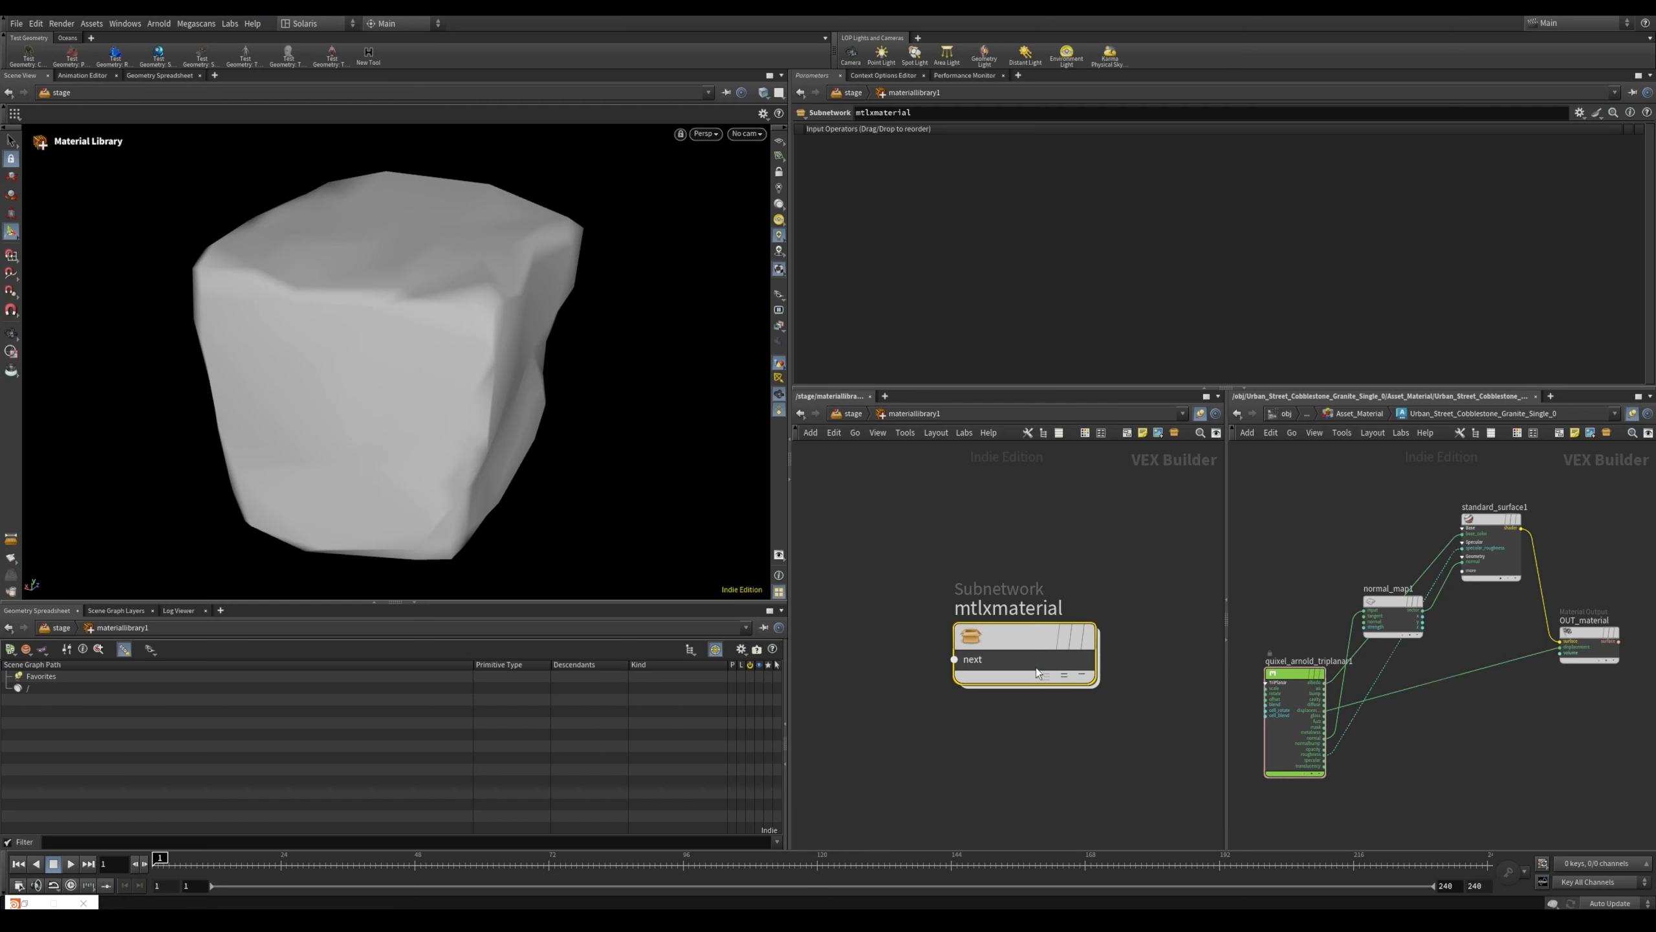
{"action": "double_click", "coordinate": [1011, 606]}
{"action": "type", "text": "stone"}
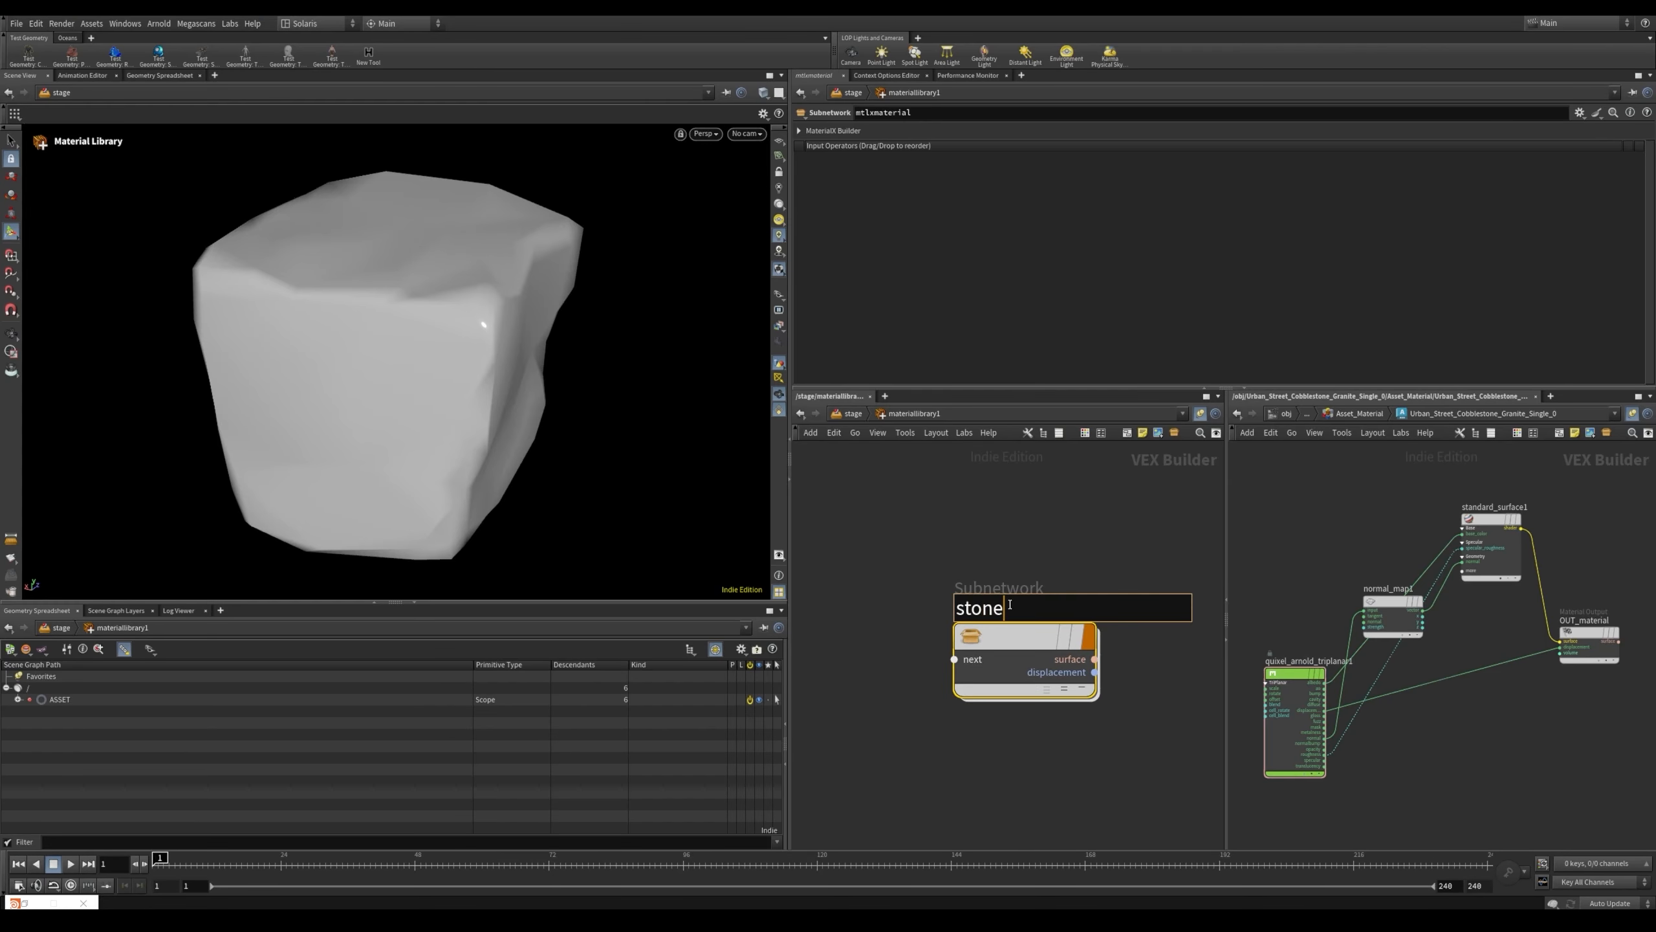
{"action": "key", "text": "Return"}
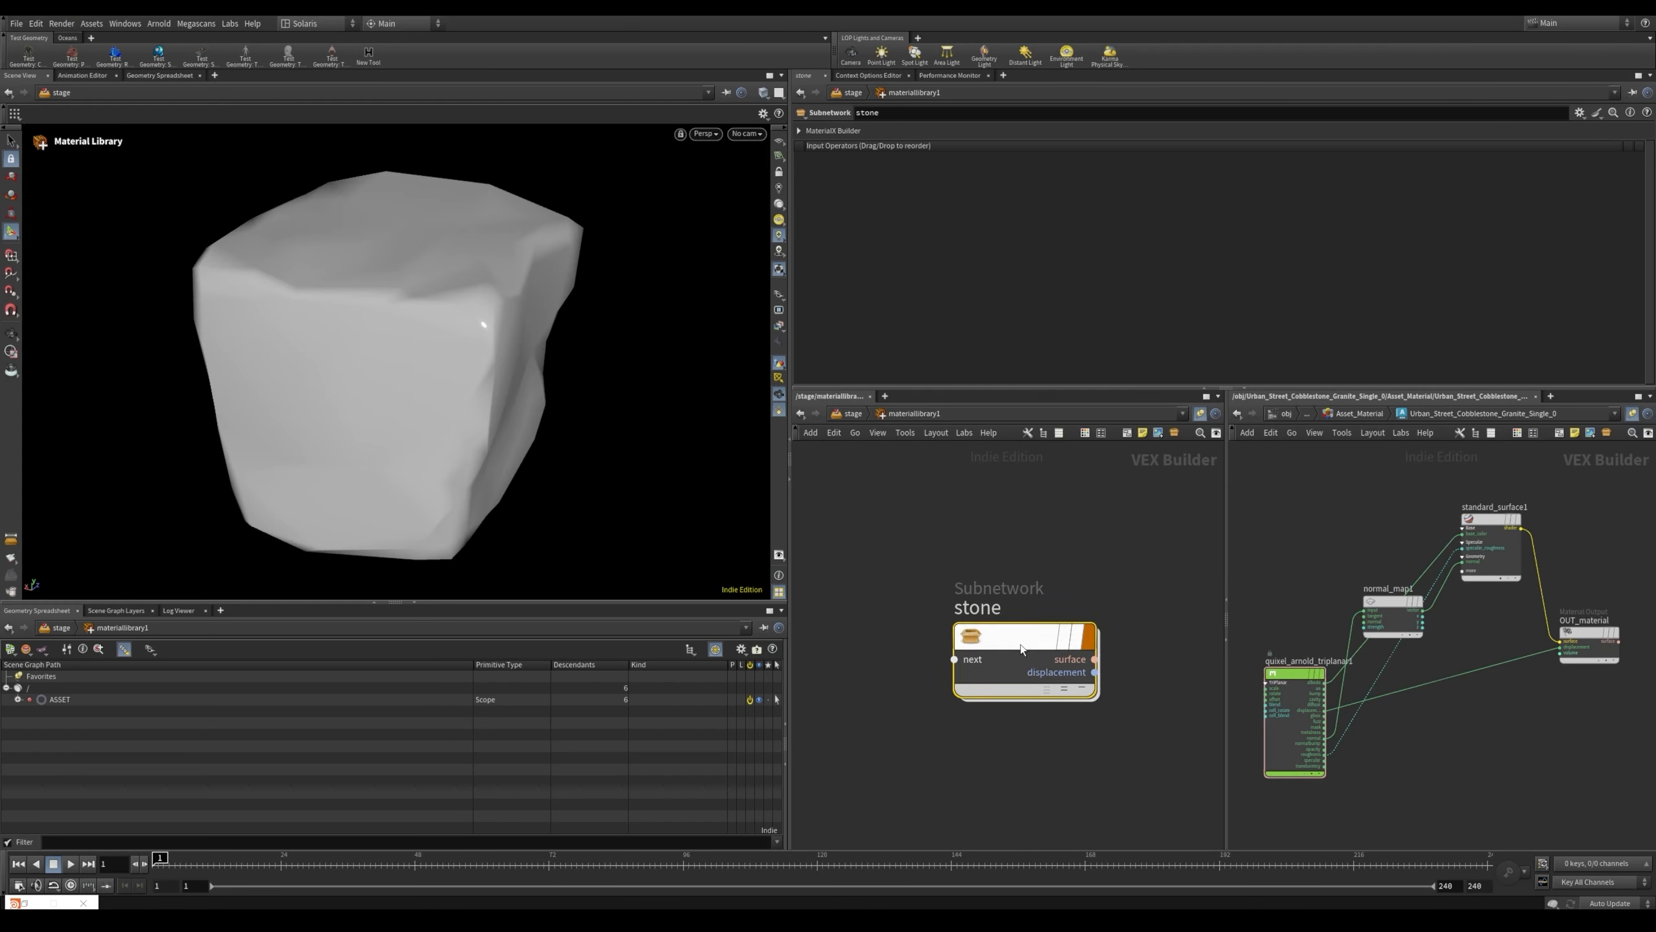
Open the stone material, place its inputs node above the surface output, and widen the network area for more nodes
{"action": "double_click", "coordinate": [1019, 644]}
{"action": "left_click_drag", "start_coordinate": [846, 634], "coordinate": [1130, 533]}
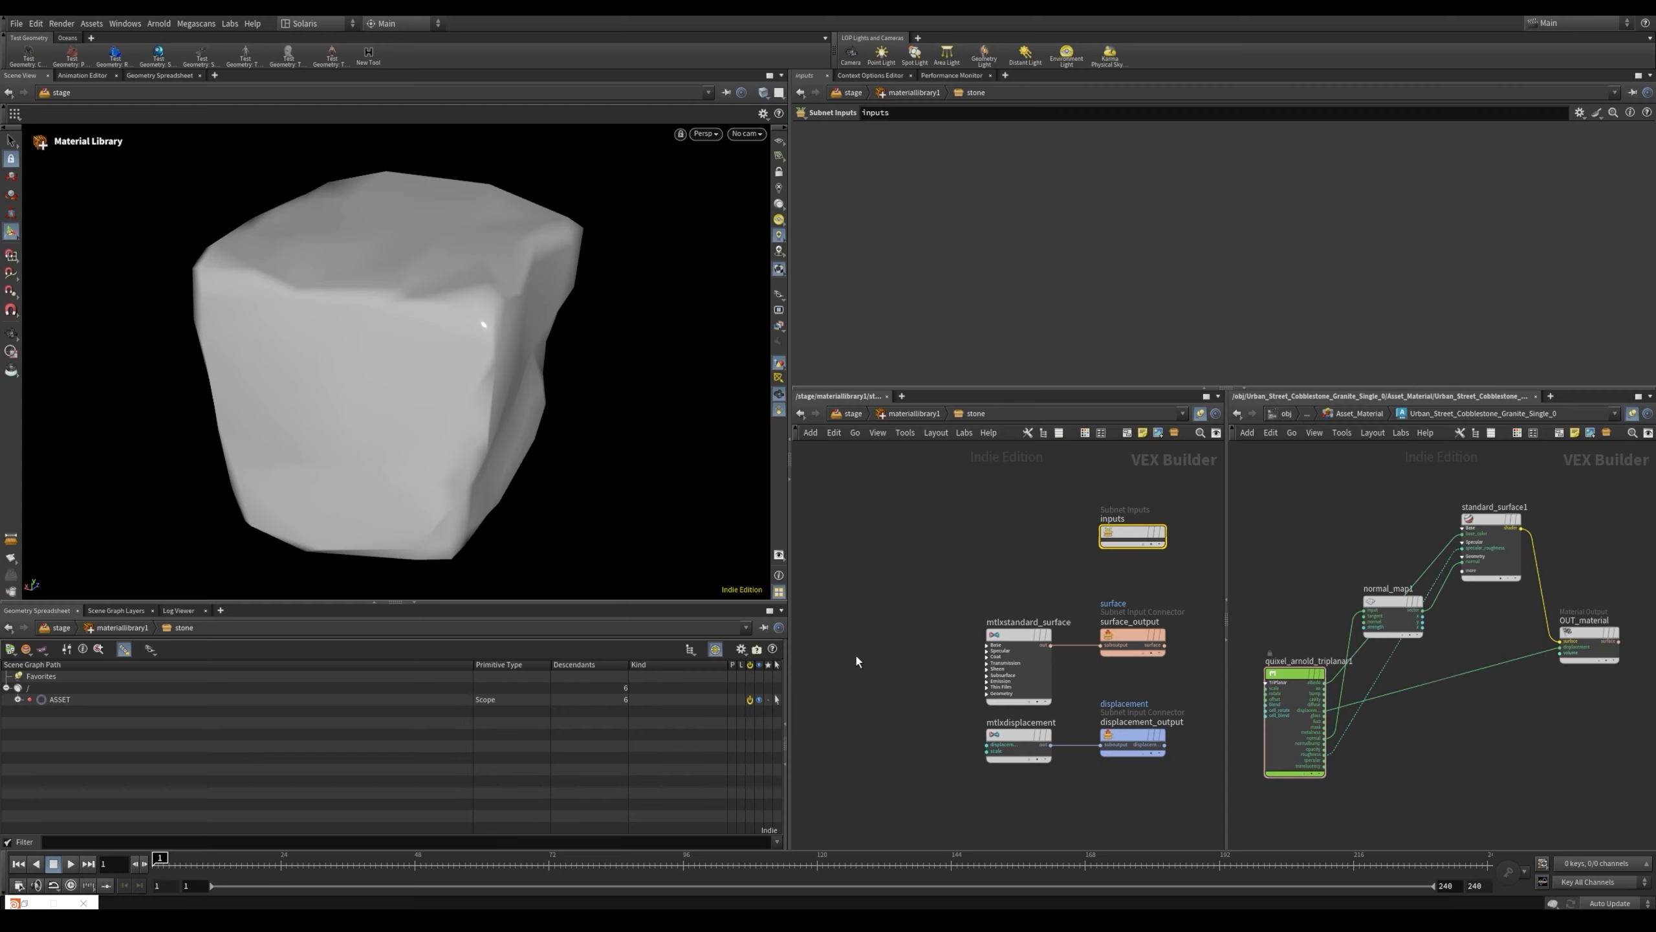
{"action": "middle_click_drag", "start_coordinate": [857, 654], "coordinate": [952, 651]}
{"action": "scroll", "coordinate": [954, 647], "scroll_direction": "down", "scroll_amount": 2}
{"action": "scroll", "coordinate": [954, 647], "scroll_direction": "down", "scroll_amount": 1}
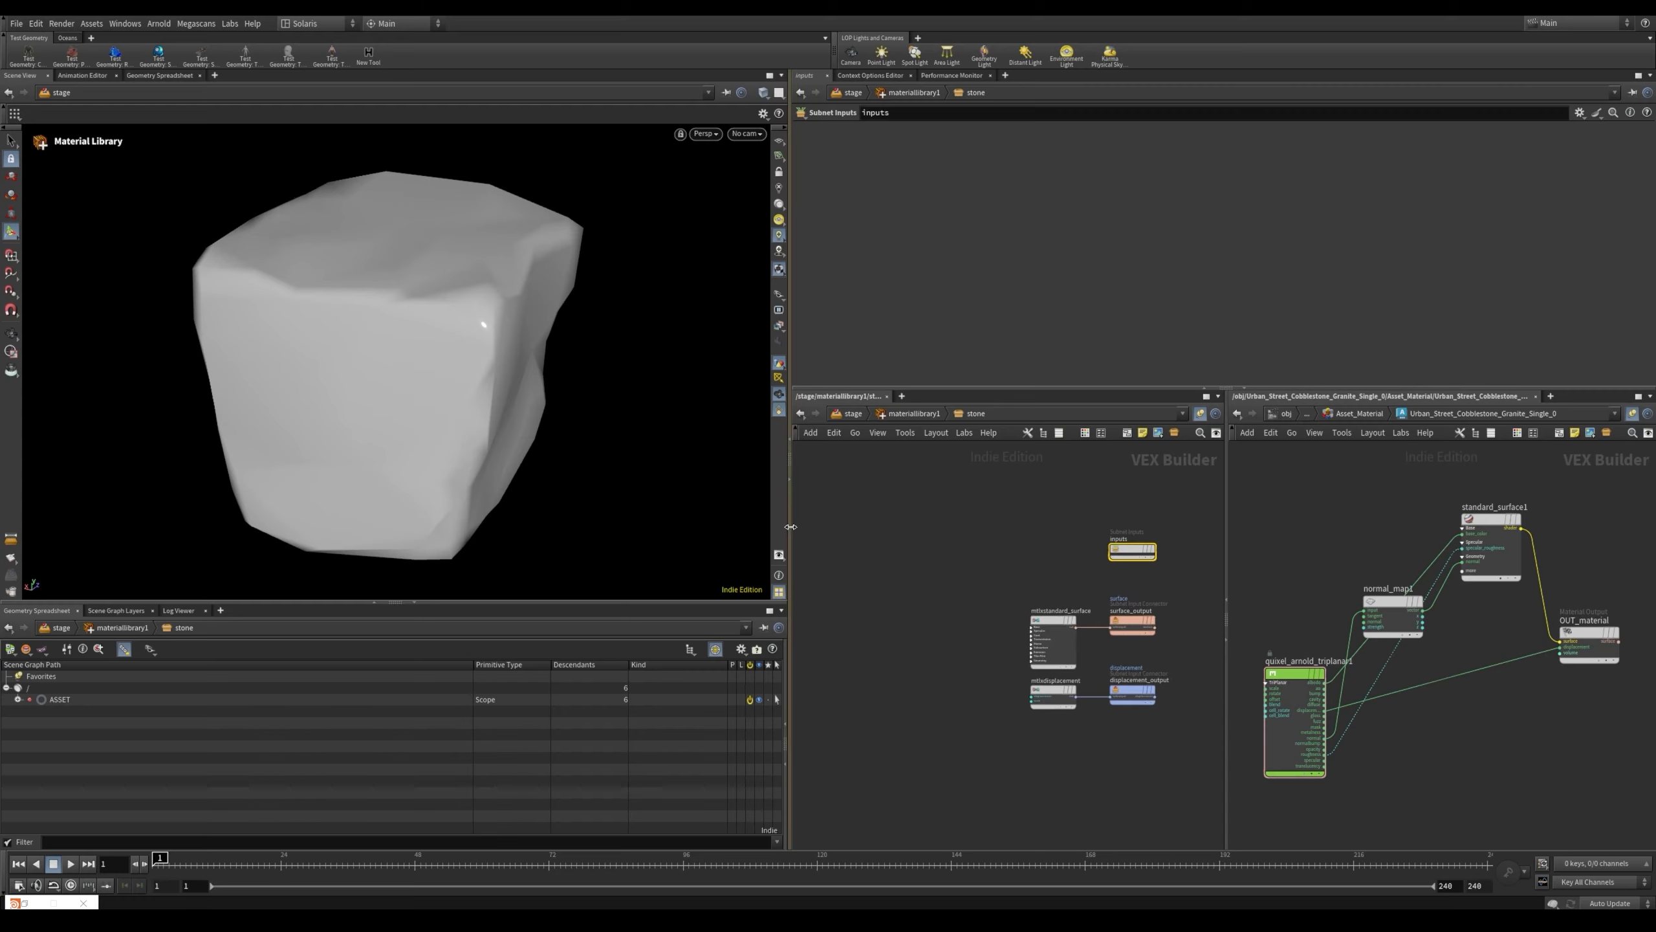
{"action": "left_click_drag", "start_coordinate": [791, 527], "coordinate": [716, 526]}
{"action": "scroll", "coordinate": [883, 649], "scroll_direction": "up", "scroll_amount": 2}
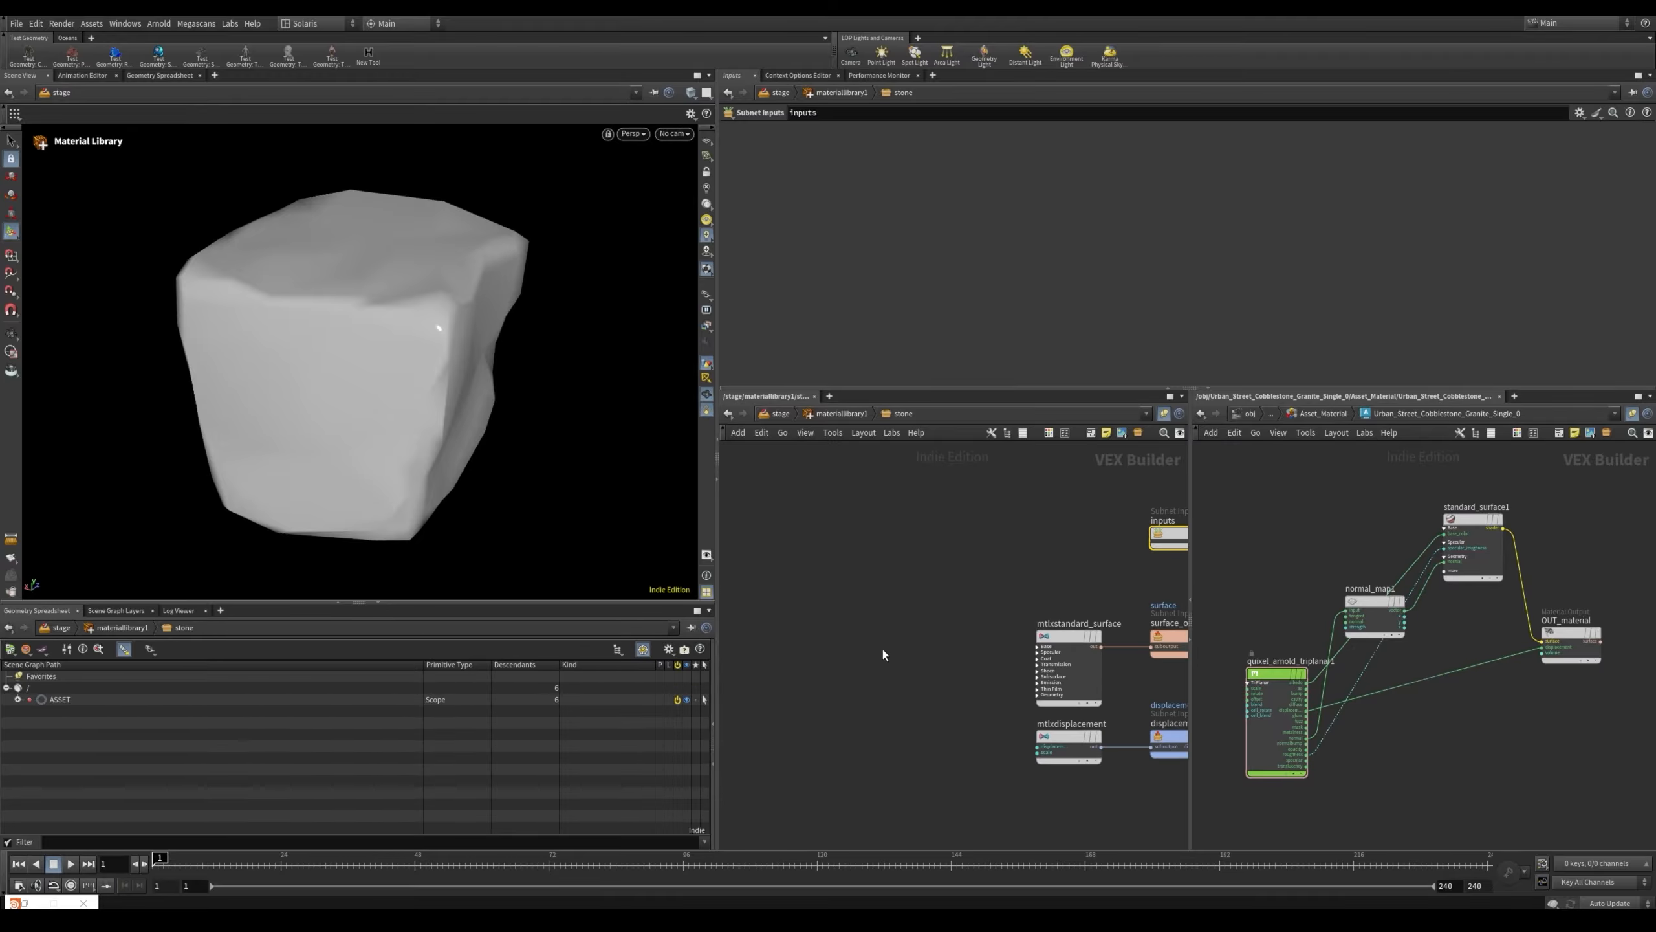
Add an MtlX Image node to the stone material beside the standard surface and name it DIF
{"action": "key", "text": "Tab"}
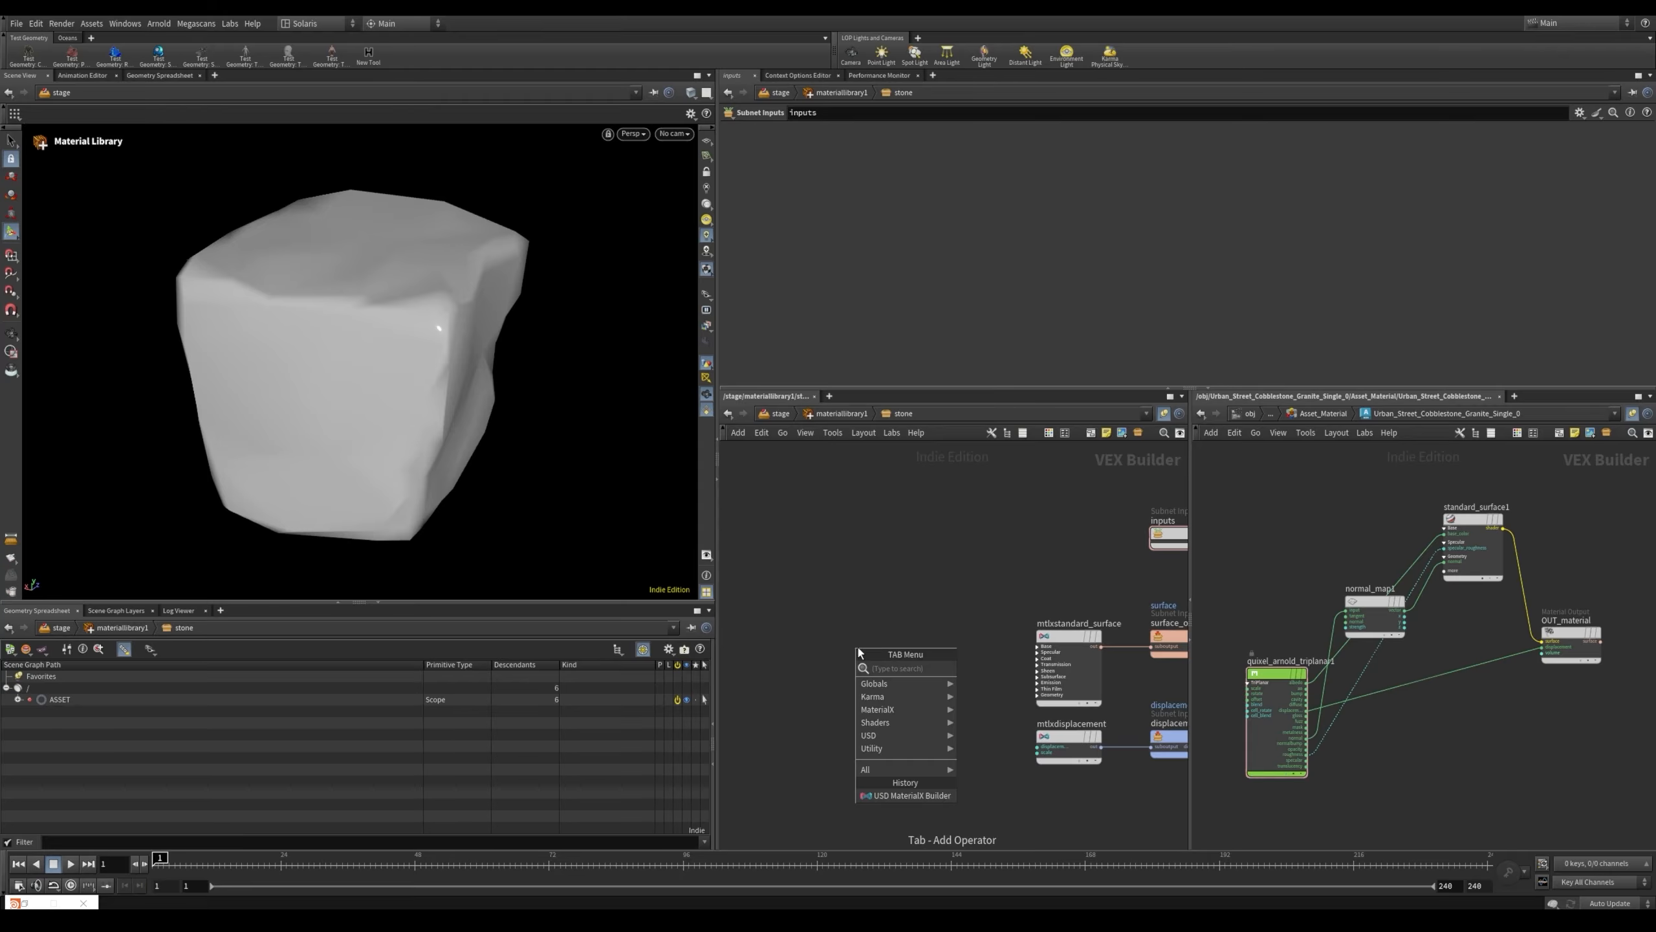
{"action": "type", "text": "image"}
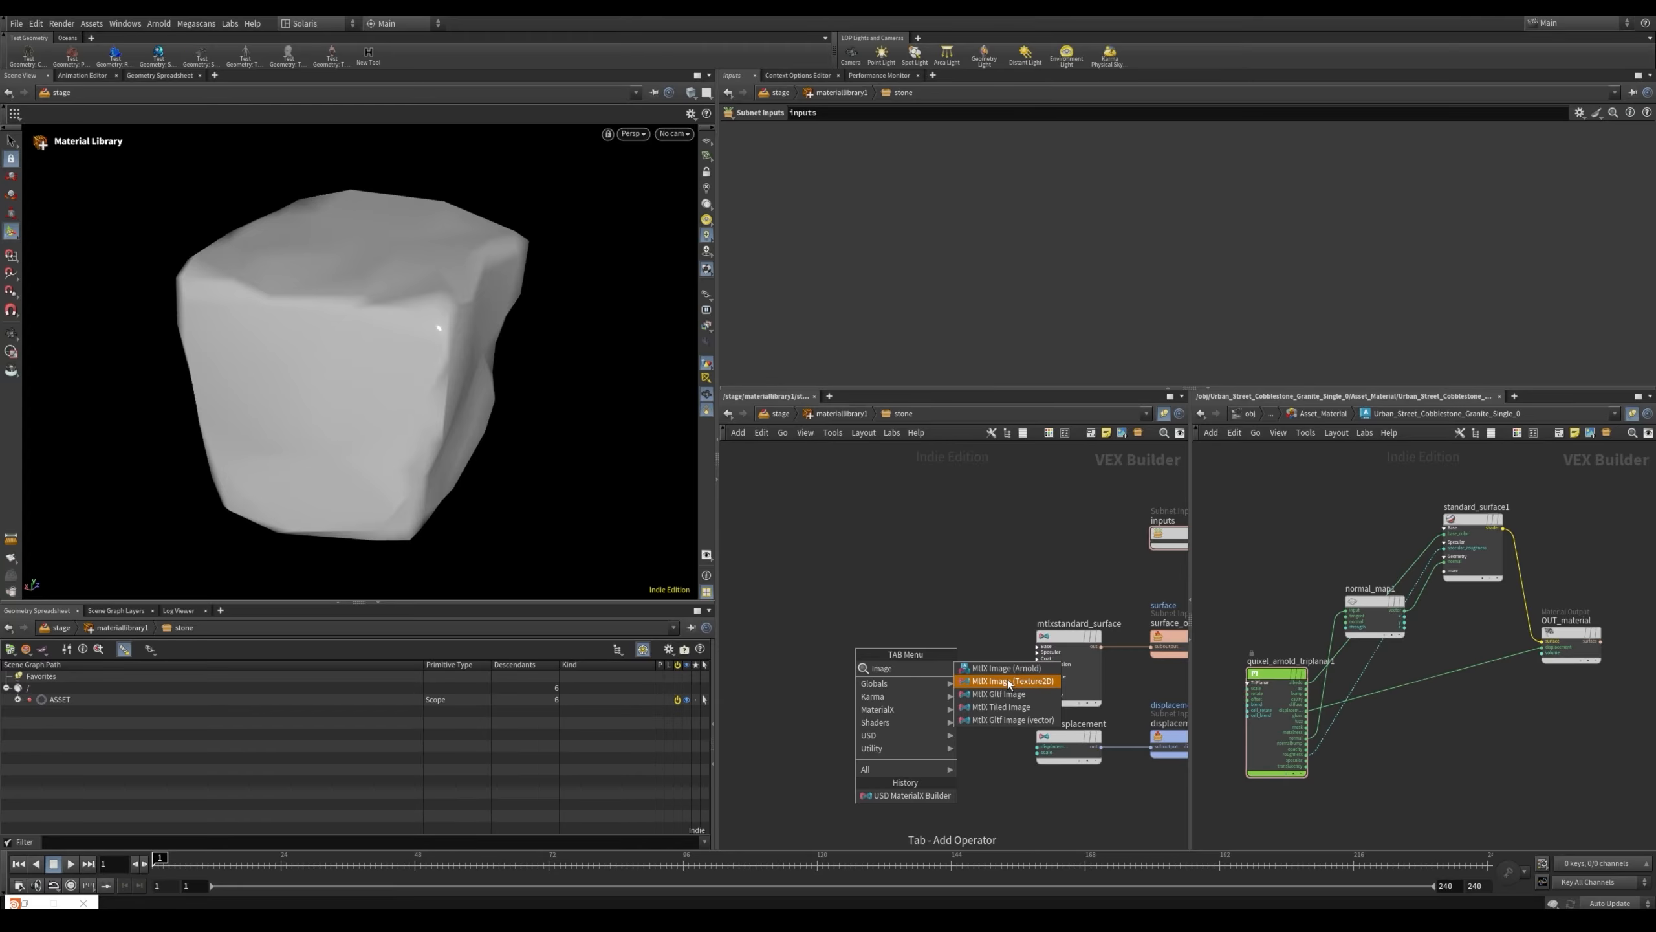
{"action": "left_click", "coordinate": [1030, 683]}
{"action": "left_click", "coordinate": [841, 667]}
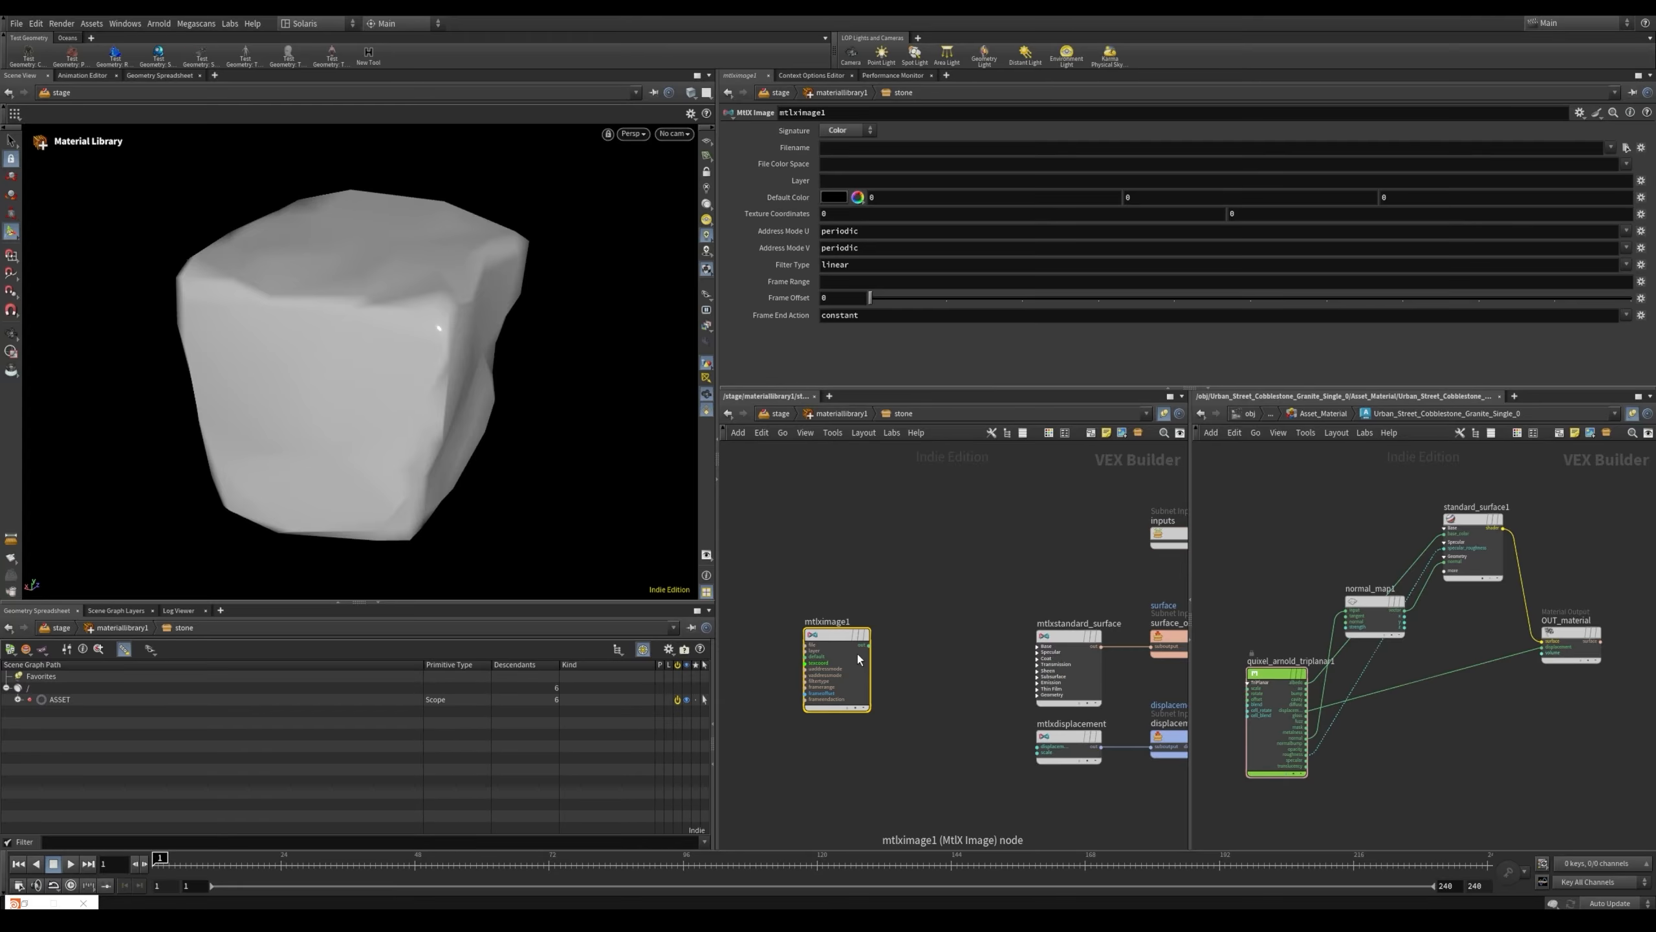
{"action": "scroll", "coordinate": [854, 645], "scroll_direction": "up", "scroll_amount": 5}
{"action": "double_click", "coordinate": [816, 587]}
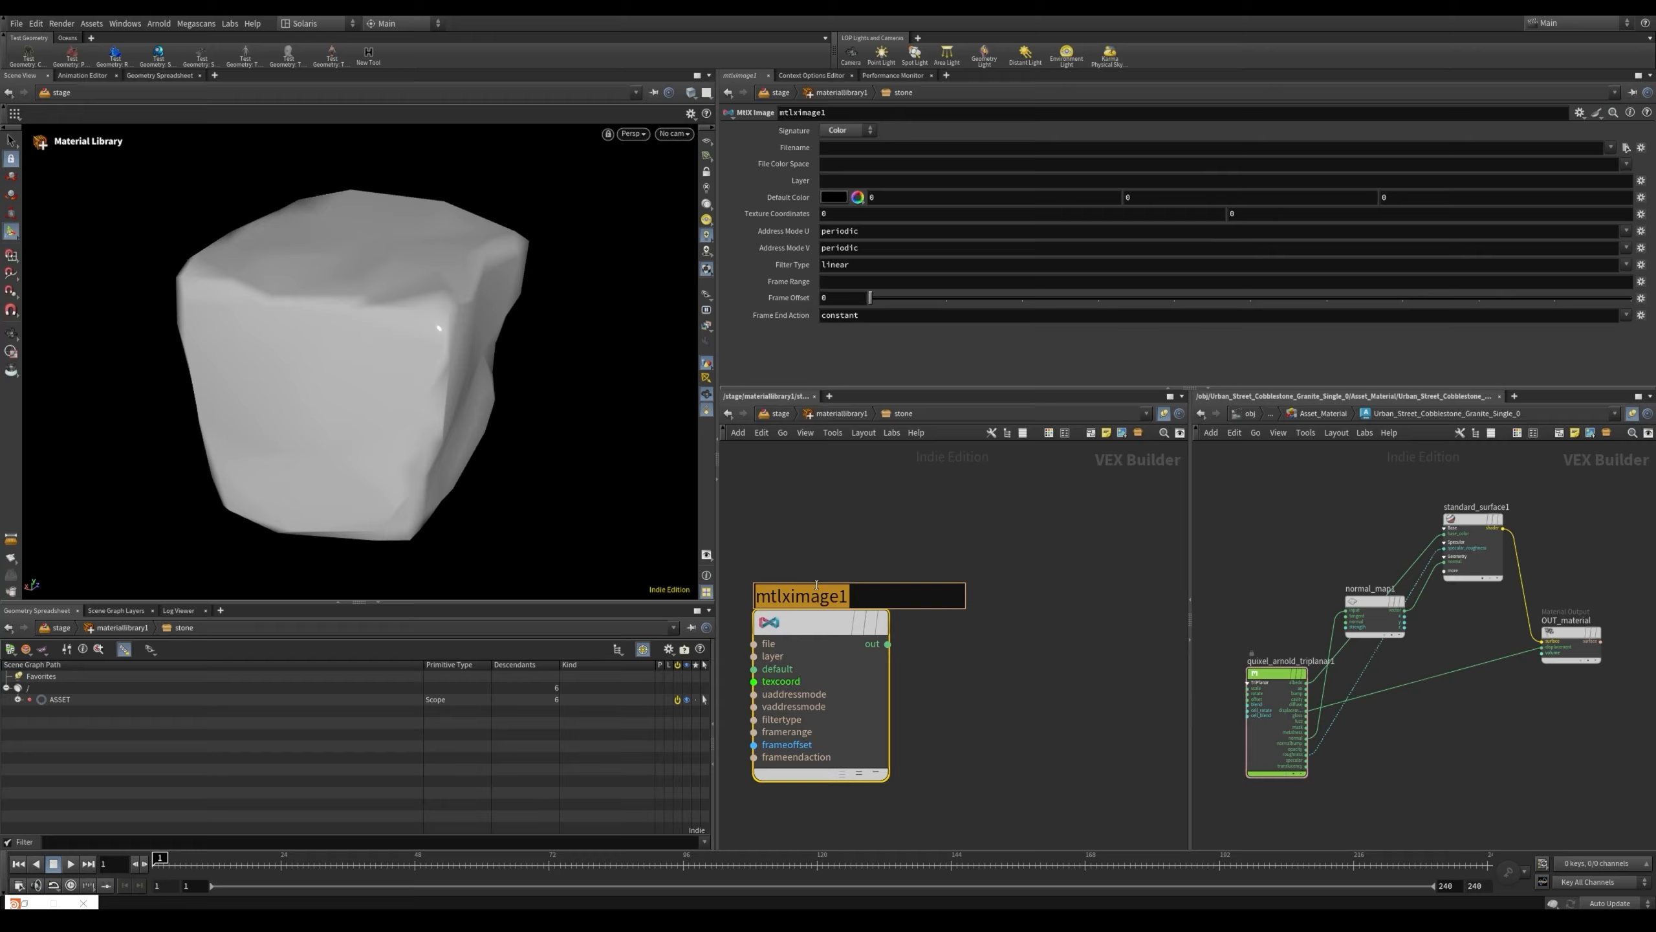
{"action": "type", "text": "DIF"}
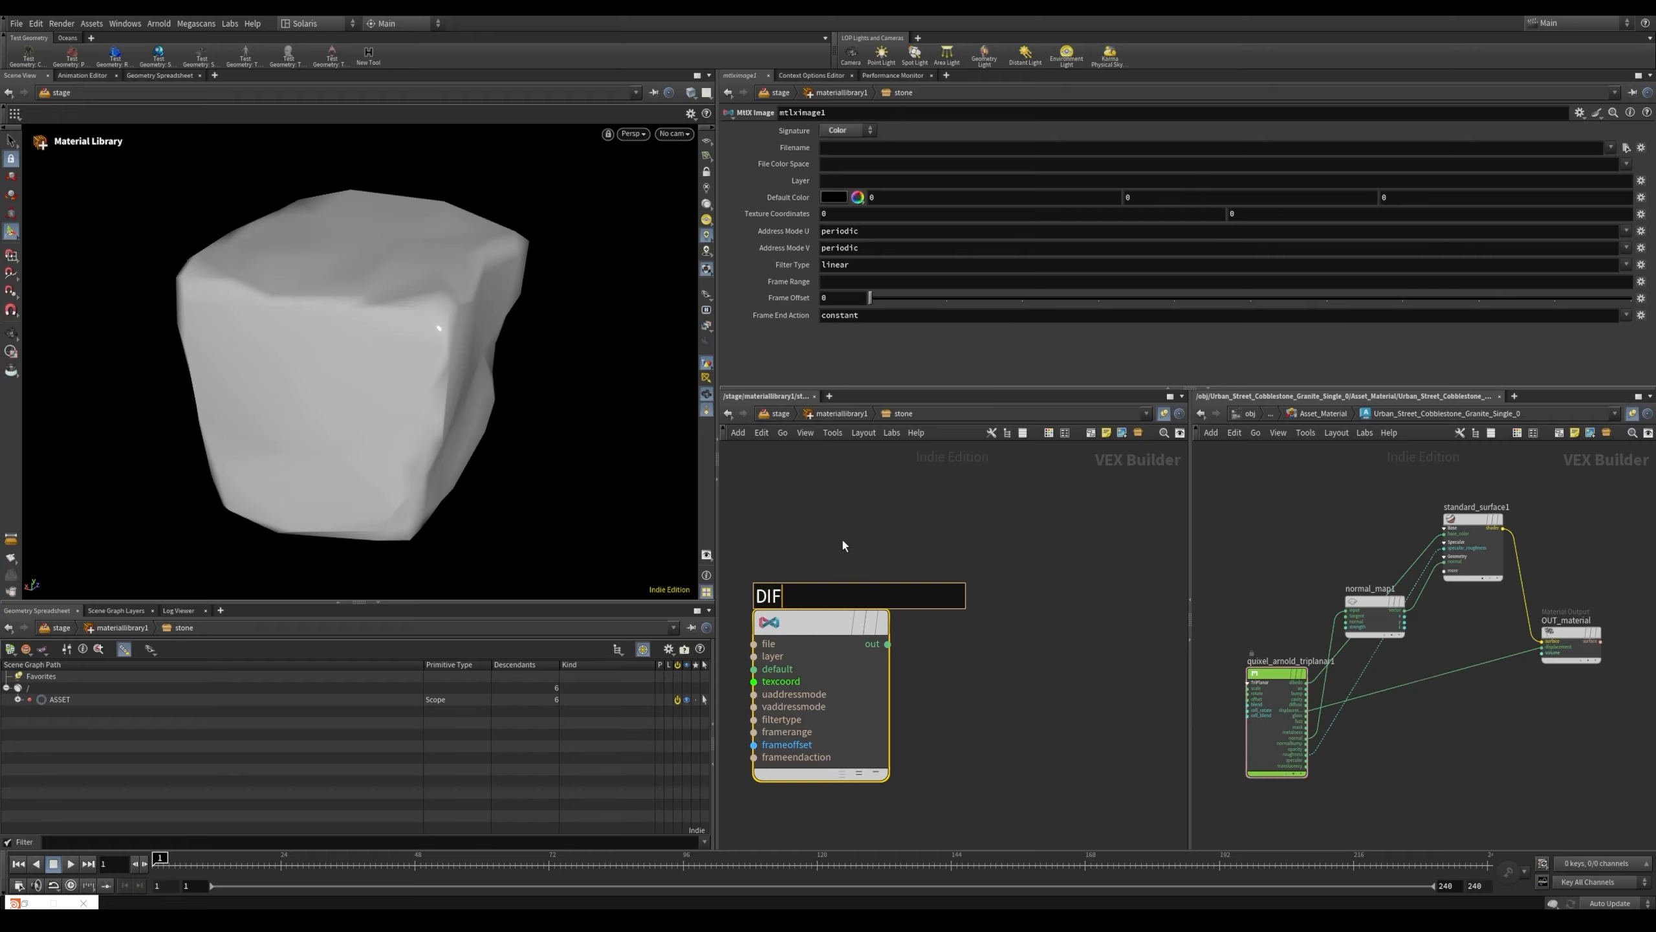
{"action": "key", "text": "Return"}
Copy the albedo path from quixel_arnold_triplanar1 into DIF's filename: E:/Quixel_bridge/Downloaded/3d/3d_street_xb5lbha/xb5lbha_4K_Albedo.jpg
{"action": "left_click", "coordinate": [1273, 699]}
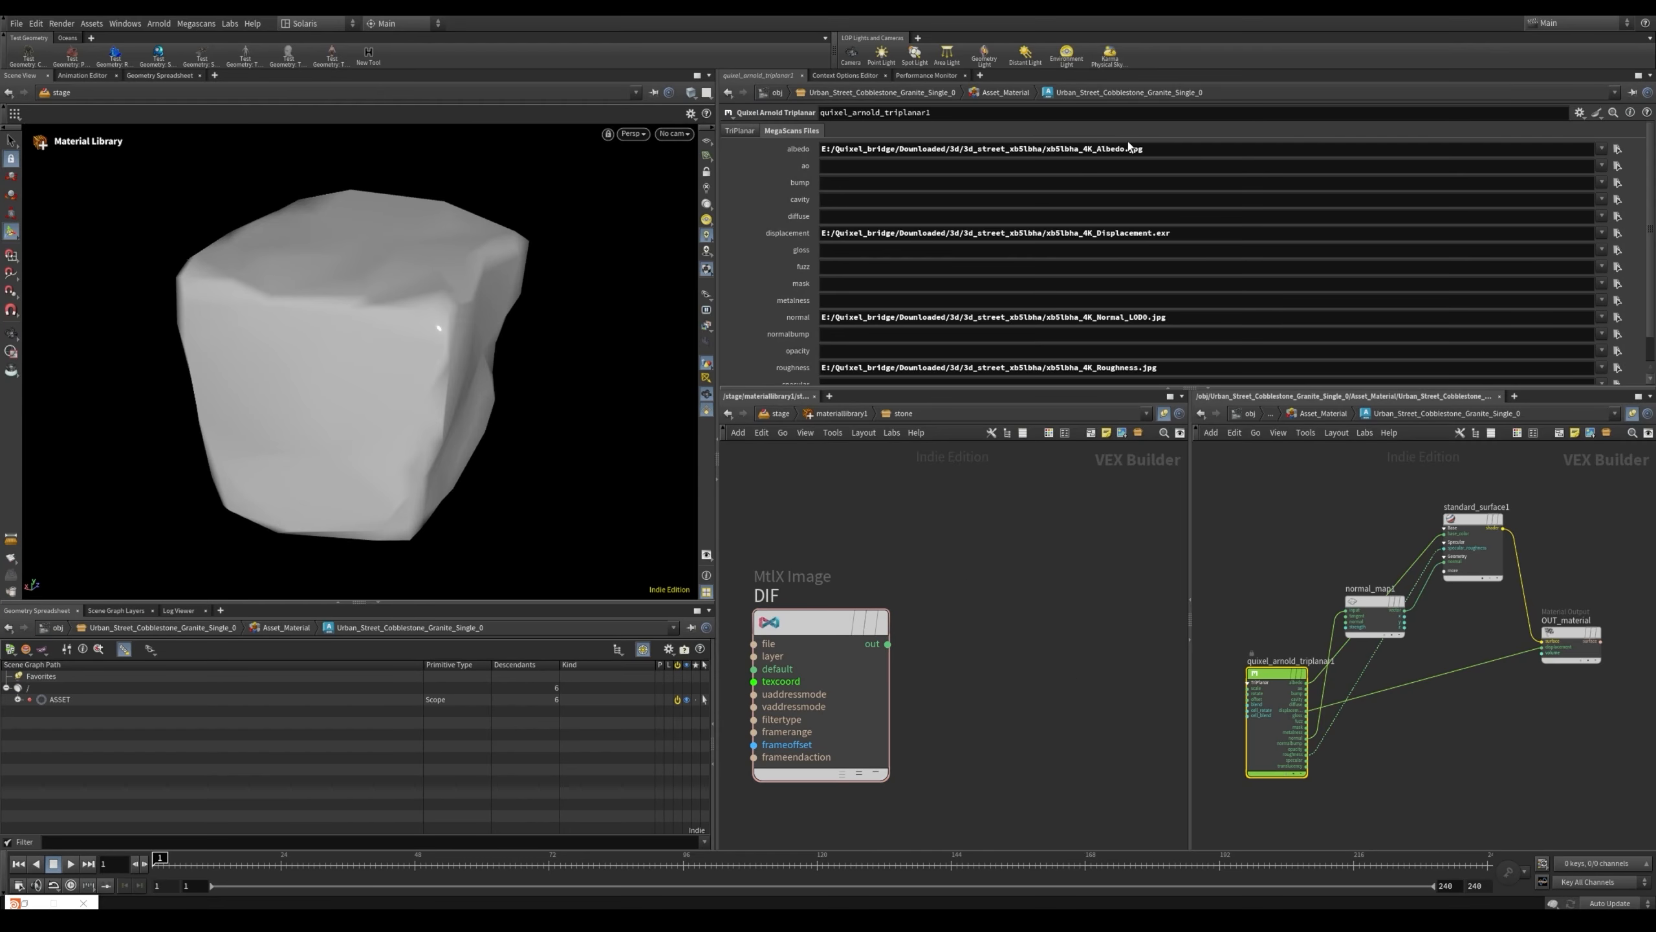
{"action": "left_click", "coordinate": [1149, 148]}
{"action": "key", "text": "ctrl+c"}
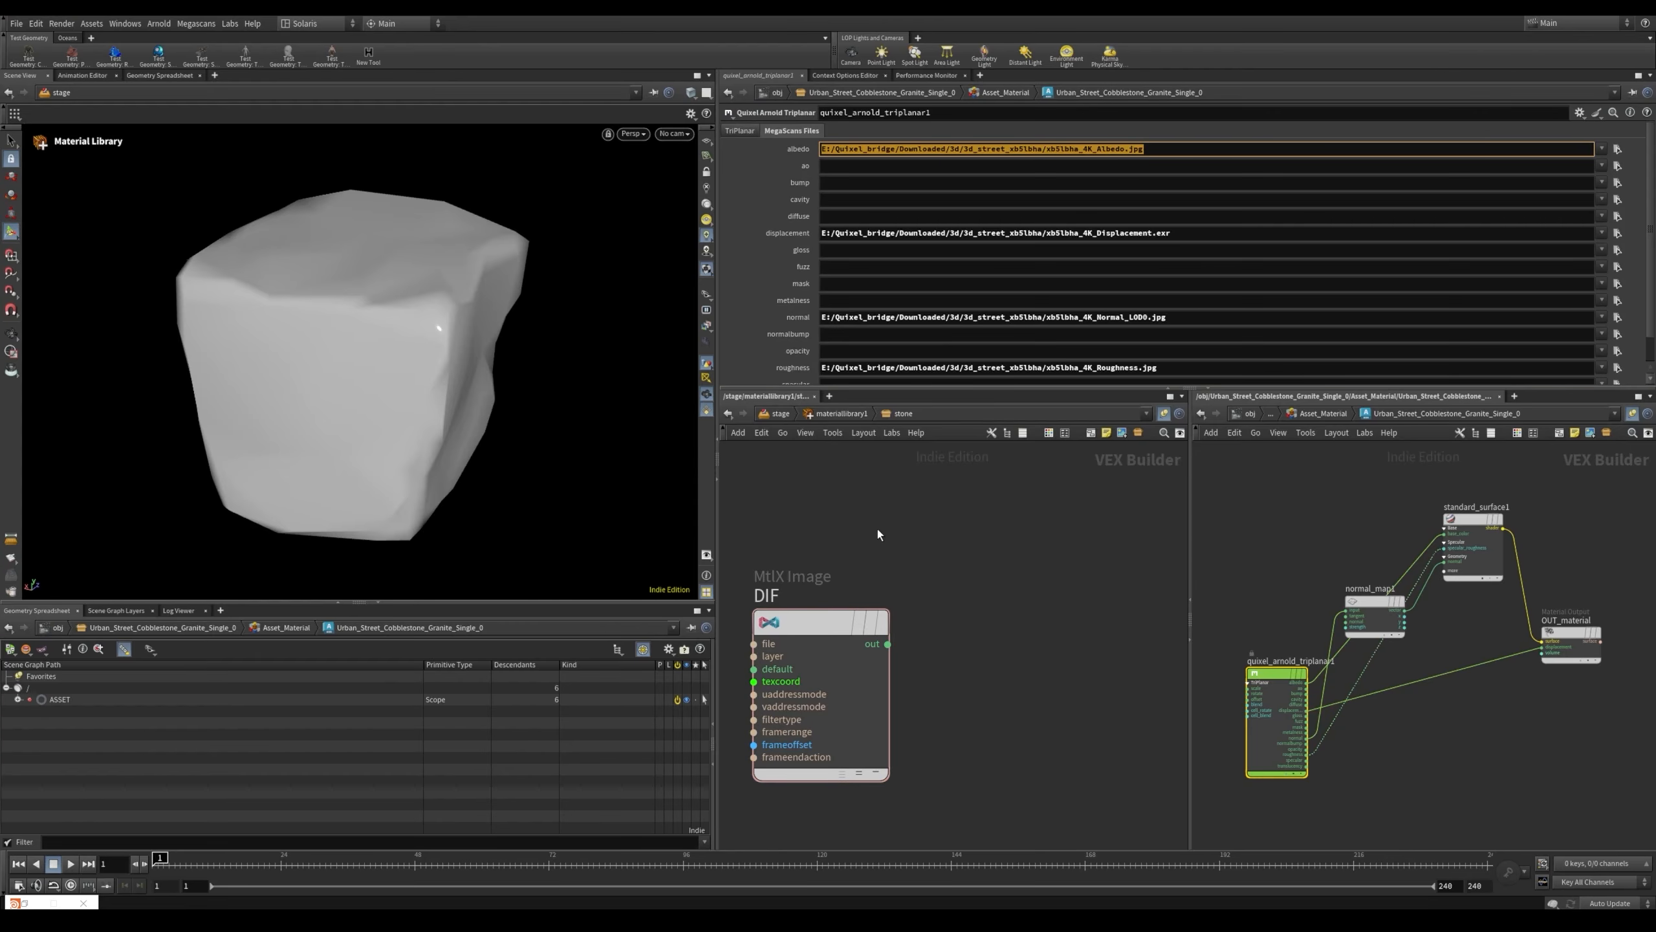
{"action": "left_click", "coordinate": [820, 624]}
{"action": "left_click", "coordinate": [1110, 144]}
{"action": "key", "text": "ctrl+v"}
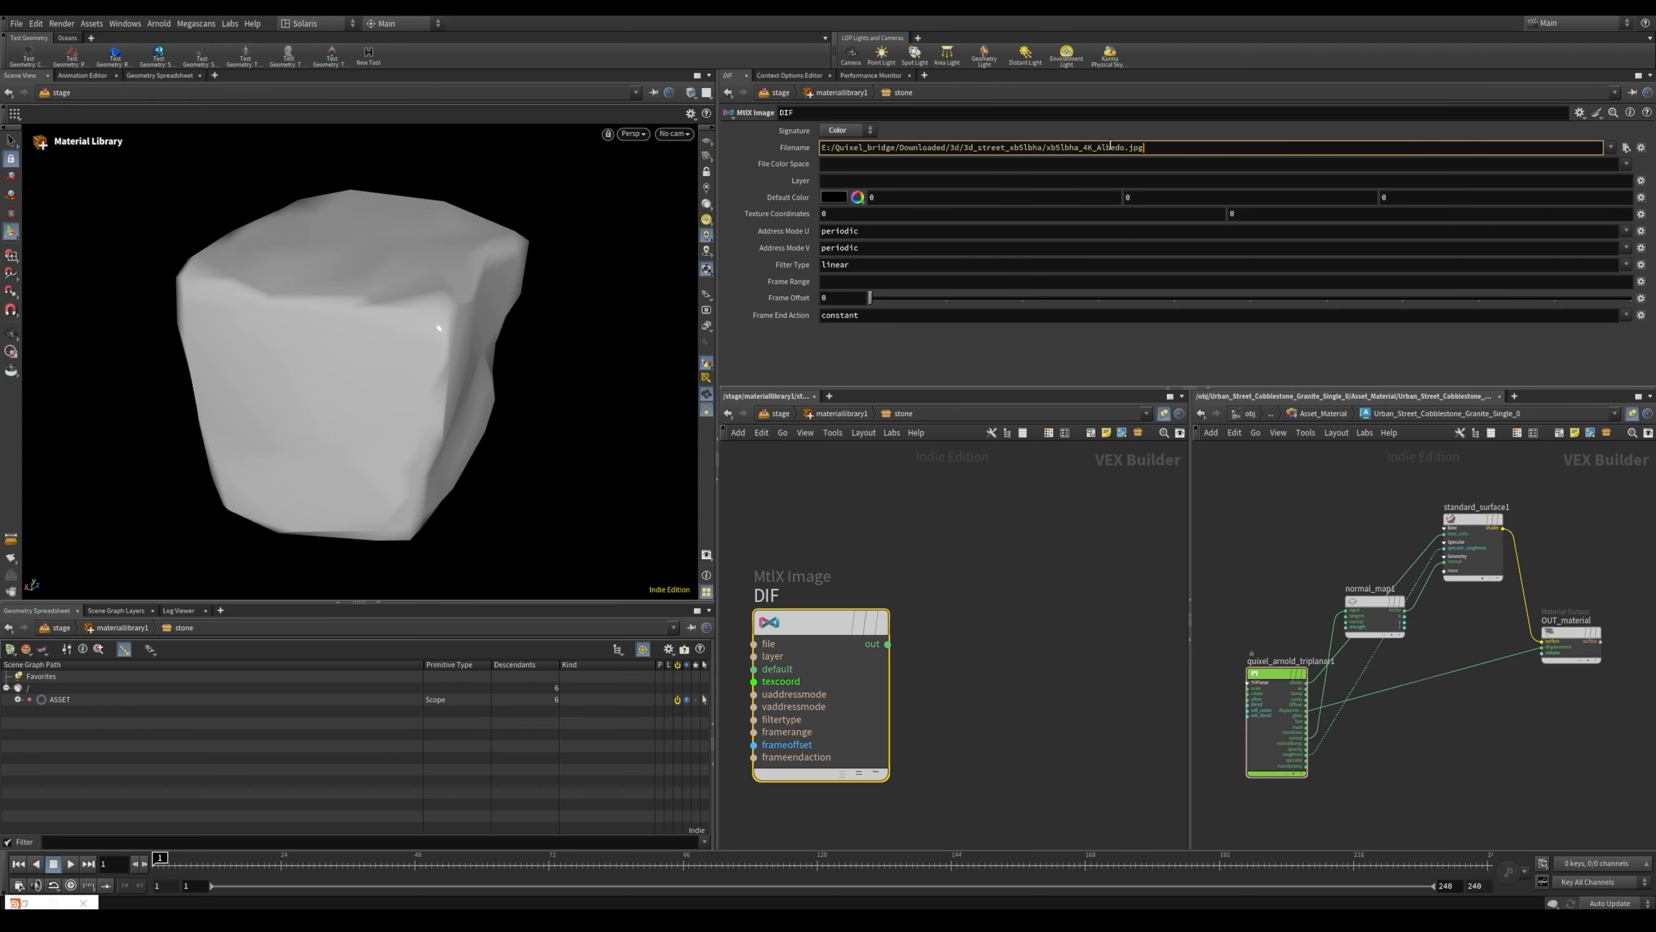
{"action": "key", "text": "Return"}
Duplicate the DIF image node below the original and name the copy RGH
{"action": "middle_click_drag", "start_coordinate": [999, 619], "coordinate": [973, 523]}
{"action": "left_click_drag", "start_coordinate": [830, 554], "coordinate": [852, 797], "text": "alt"}
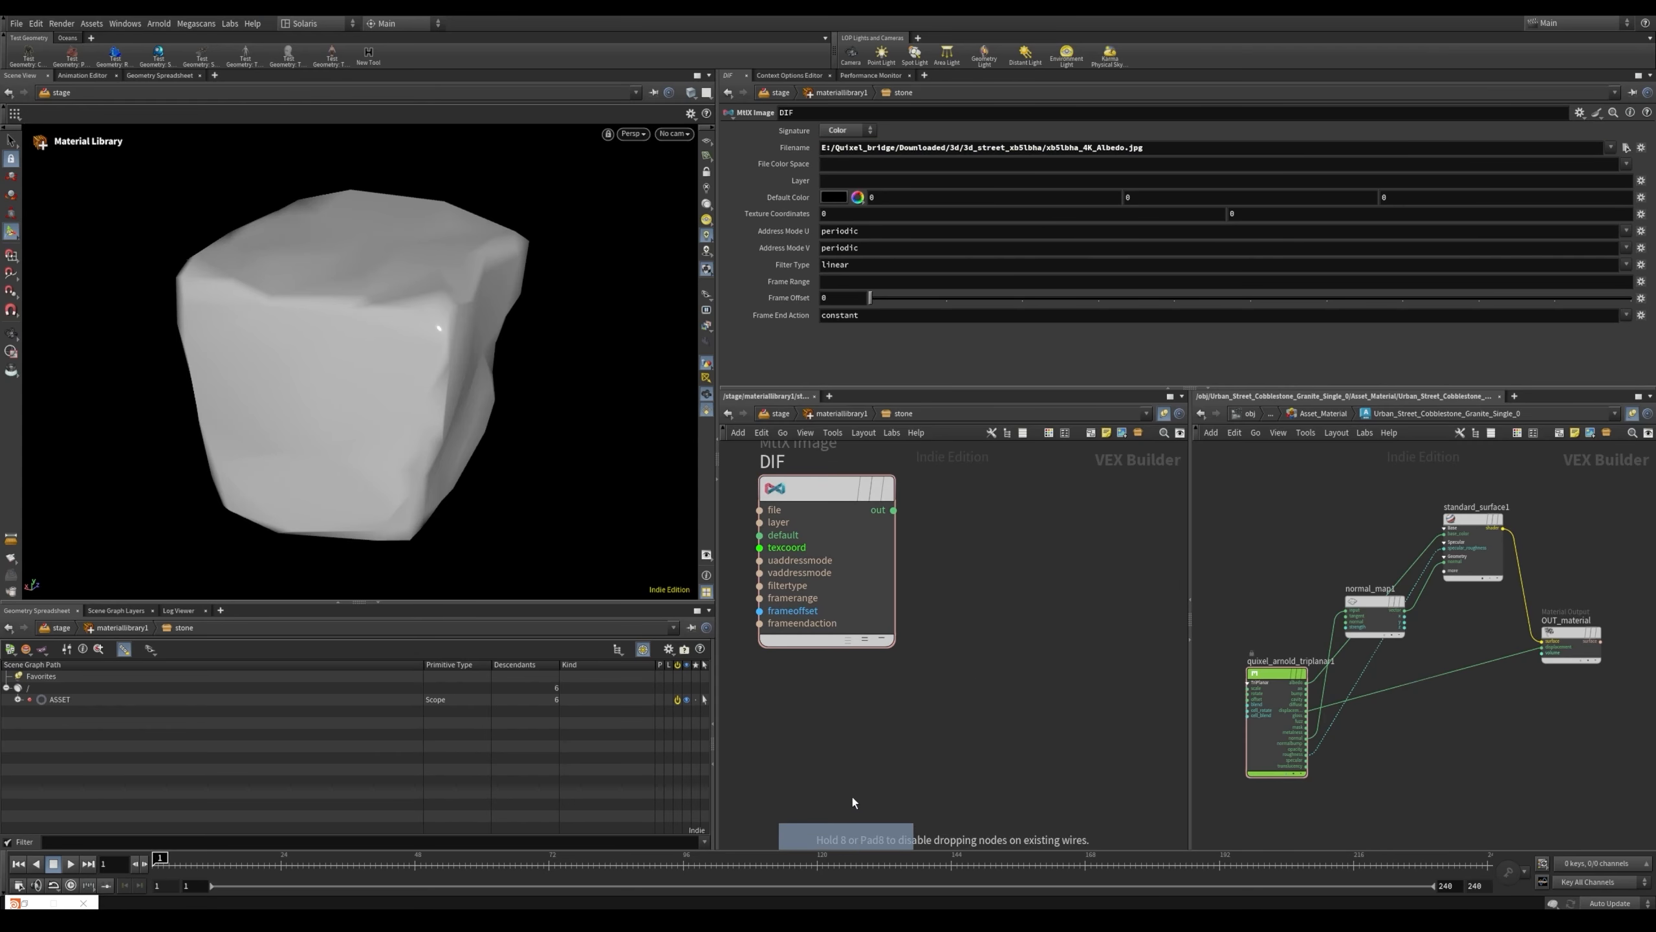
{"action": "middle_click_drag", "start_coordinate": [899, 766], "coordinate": [894, 591]}
{"action": "left_click", "coordinate": [807, 631]}
{"action": "double_click", "coordinate": [807, 631]}
{"action": "type", "text": "RGH"}
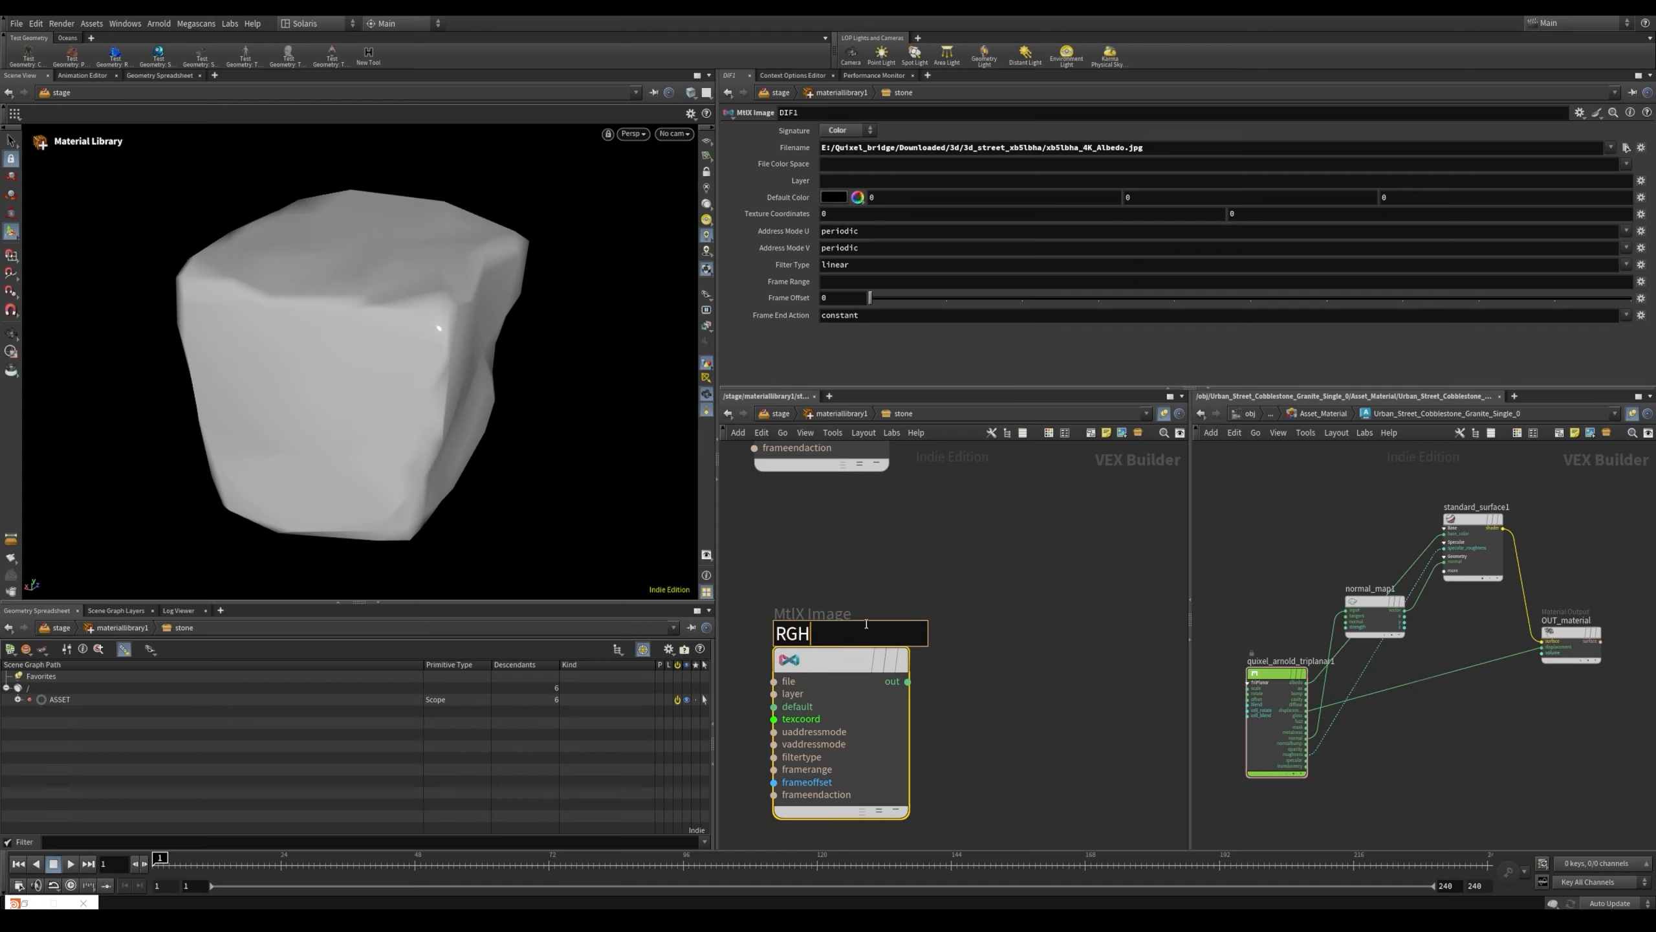
{"action": "key", "text": "Return"}
Replace RGH's filename with the triplanar node's roughness path, ending in xb5lbha_4K_Roughness.jpg
{"action": "left_click", "coordinate": [1281, 711]}
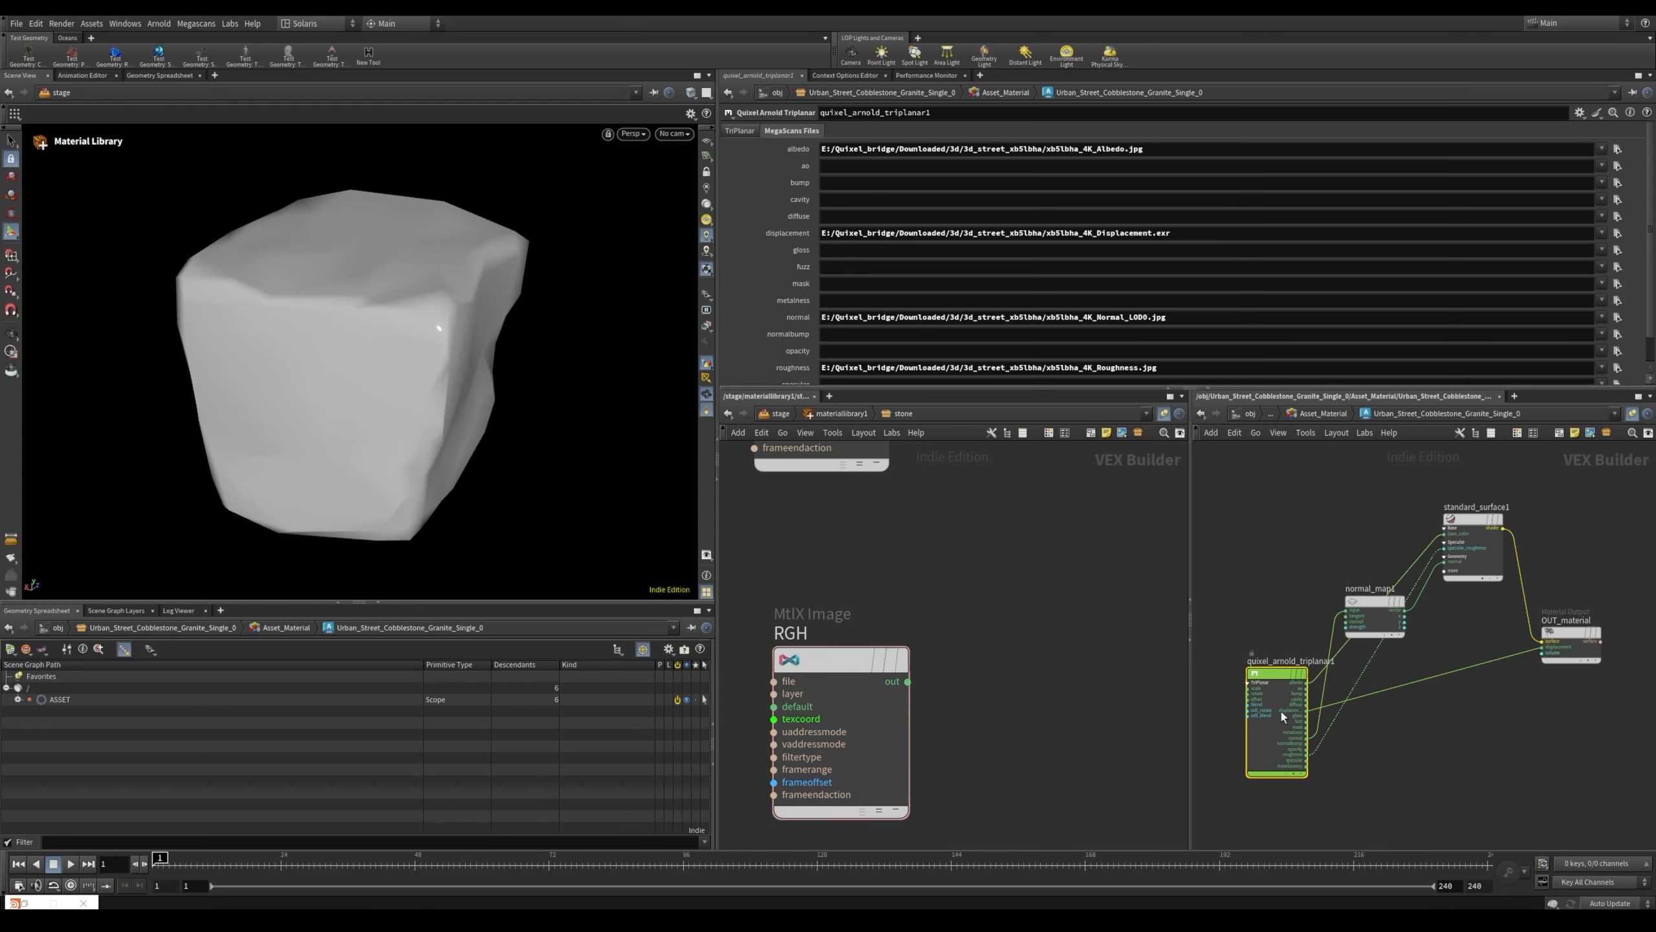
{"action": "left_click", "coordinate": [1175, 368]}
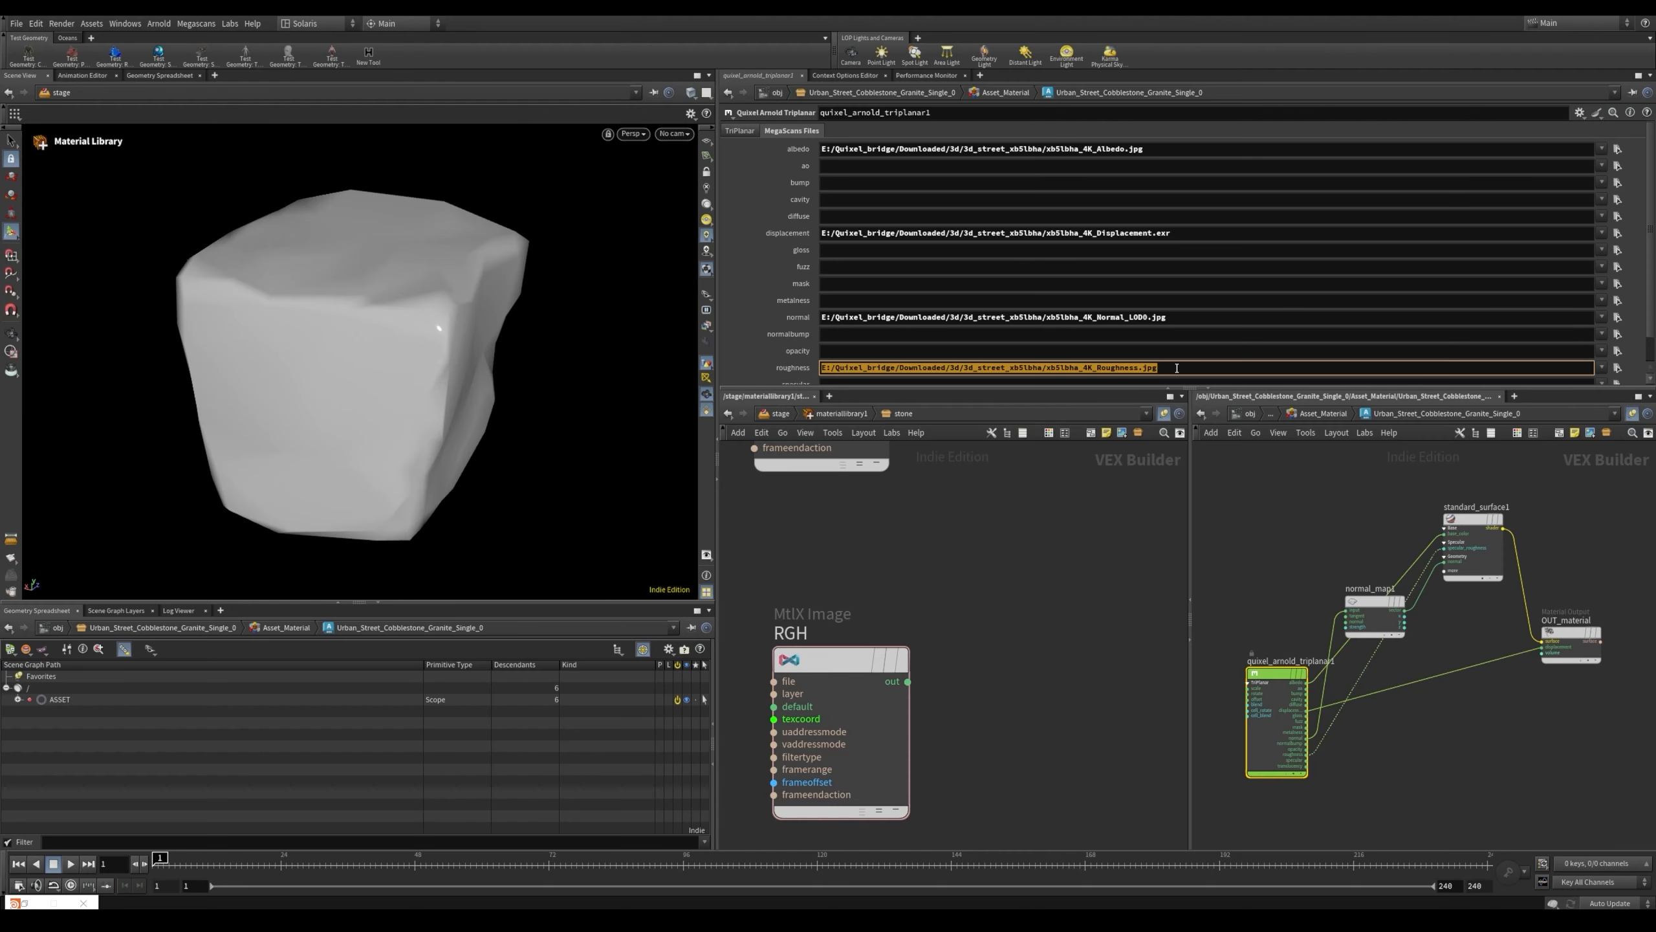
{"action": "left_click", "coordinate": [858, 655]}
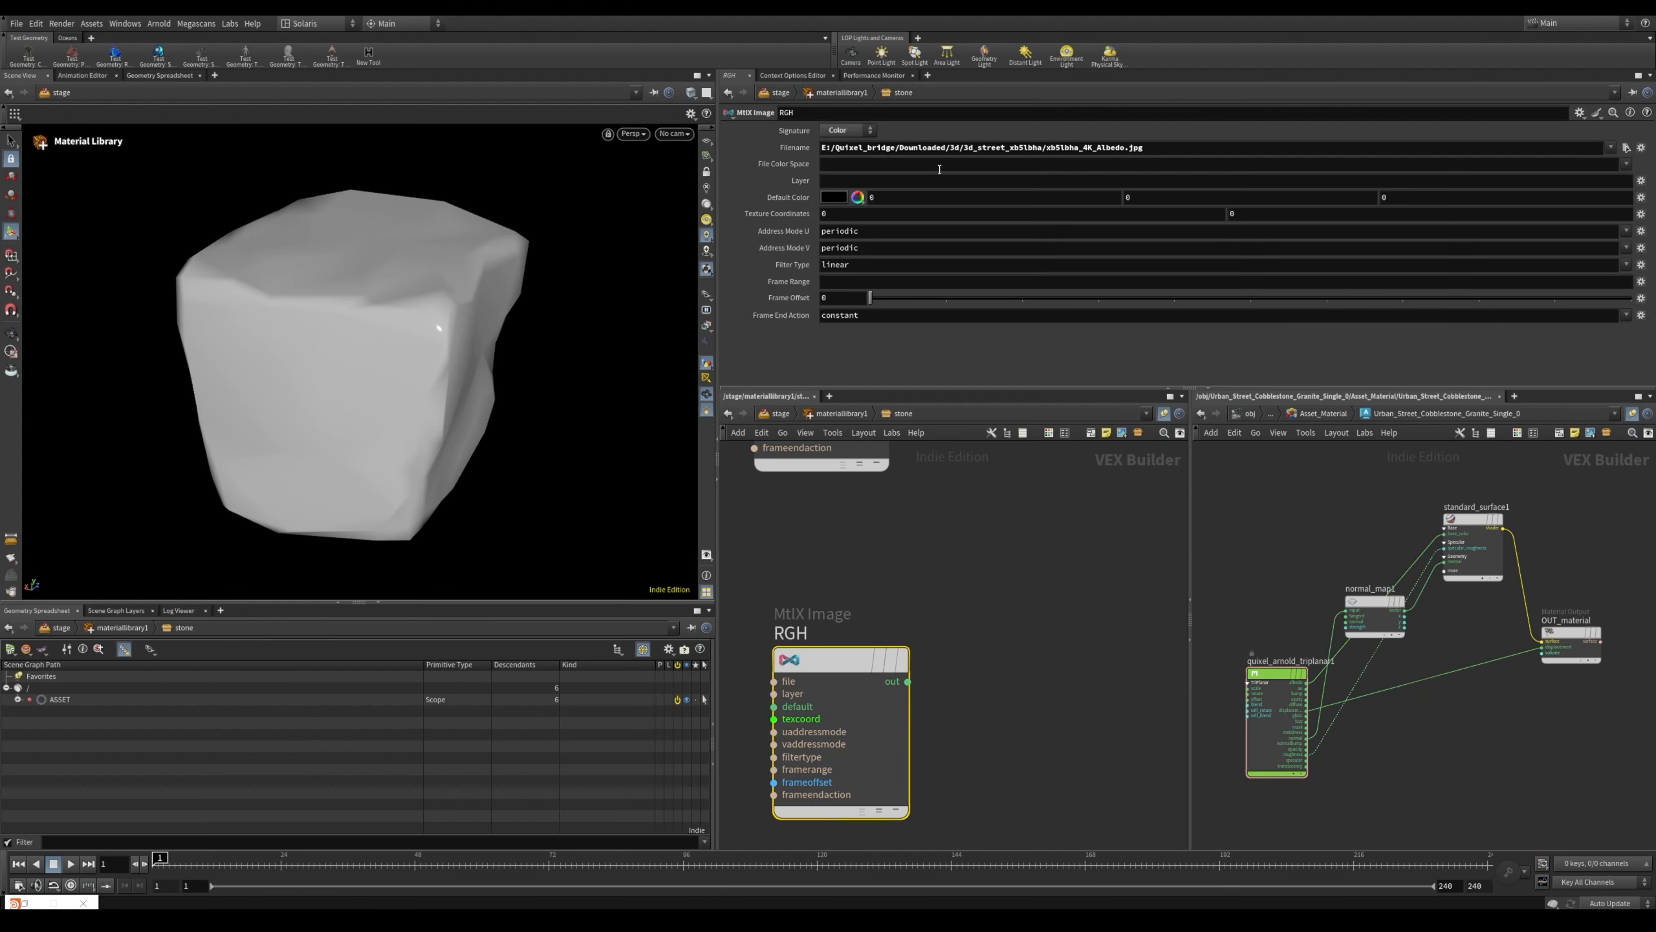
{"action": "left_click", "coordinate": [1155, 150]}
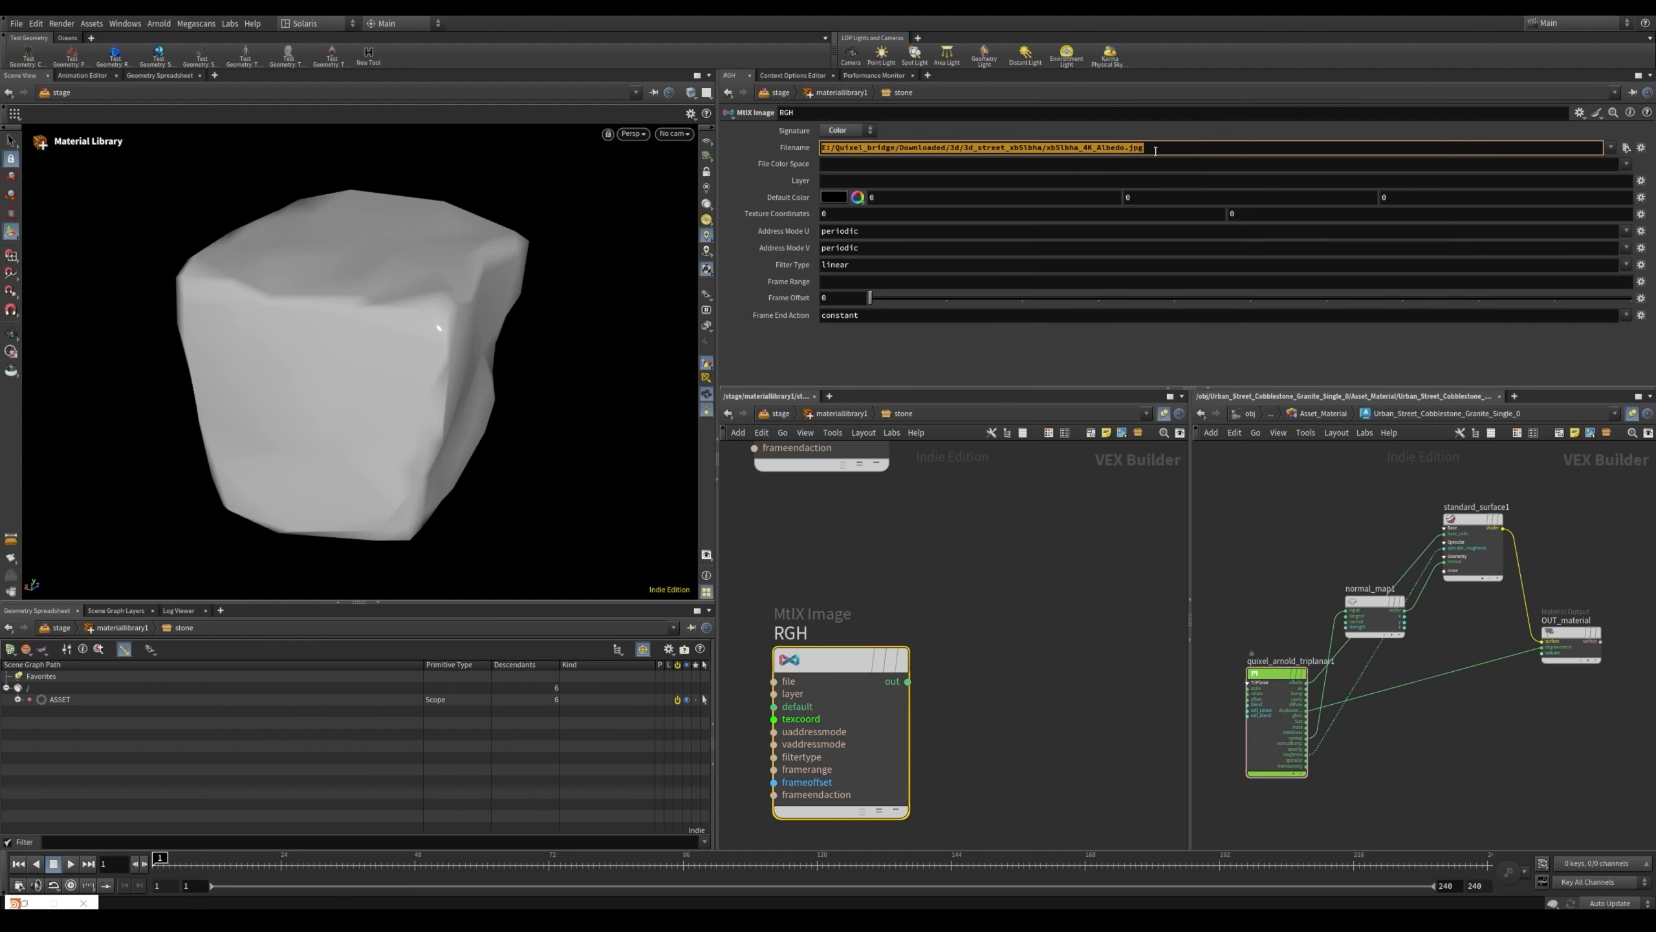
{"action": "middle_click_drag", "start_coordinate": [1004, 722], "coordinate": [998, 617]}
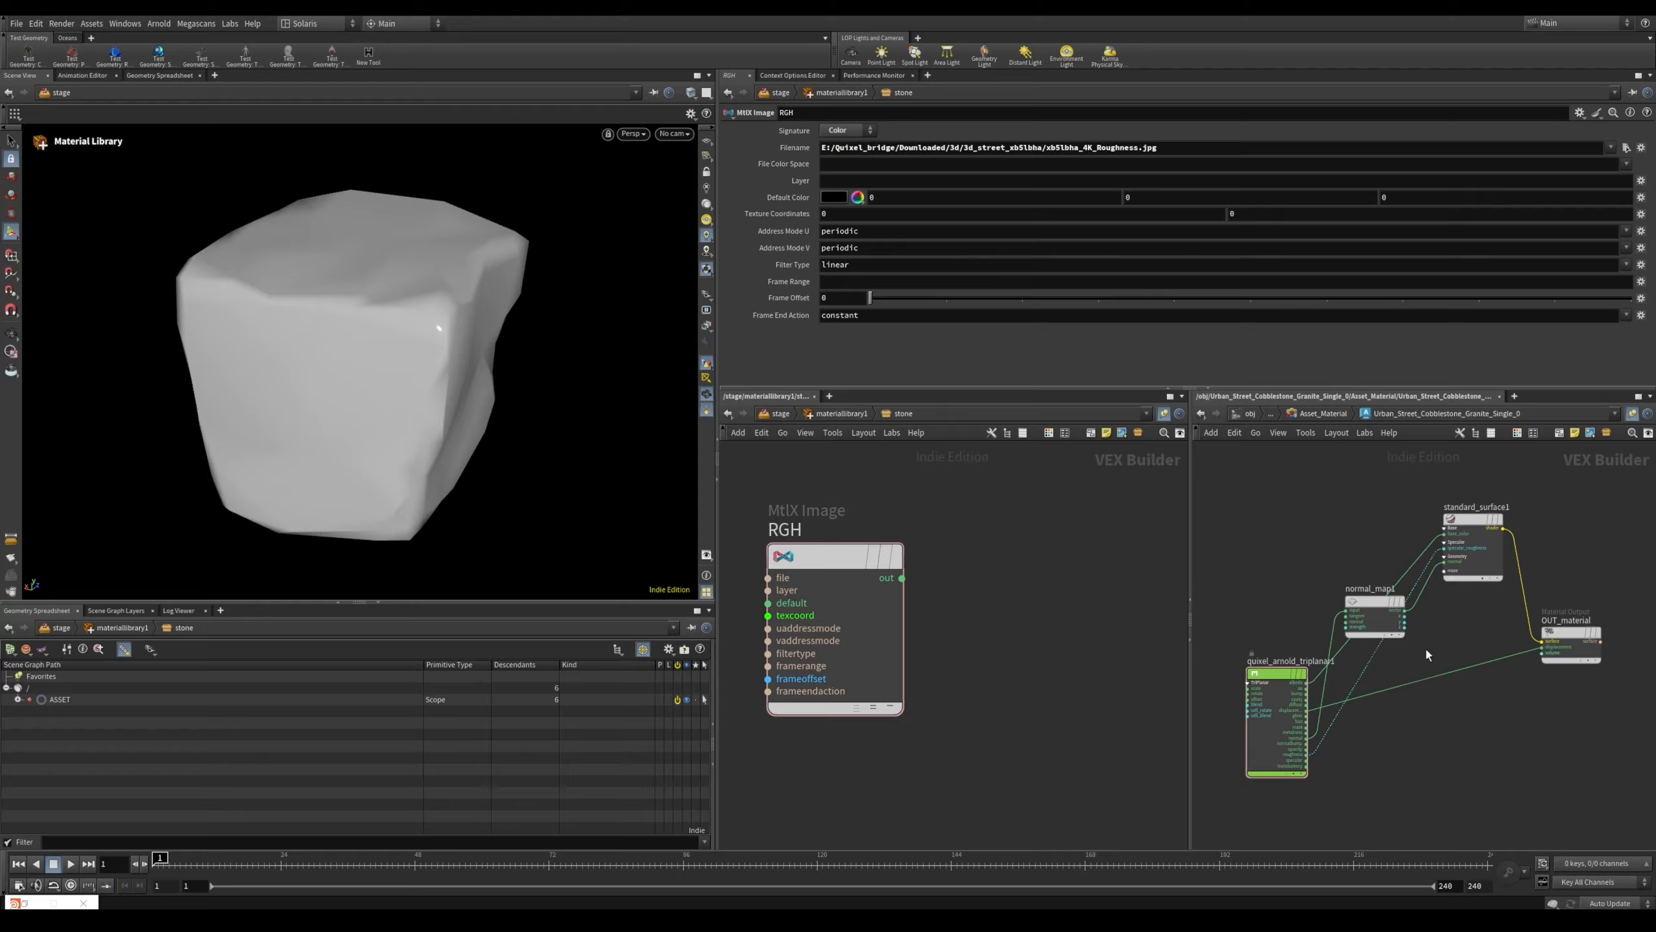
Copy the normal map path ending in xb5lbha_4K_Normal_LOD0.jpg from quixel_arnold_triplanar1
{"action": "left_click", "coordinate": [1265, 750]}
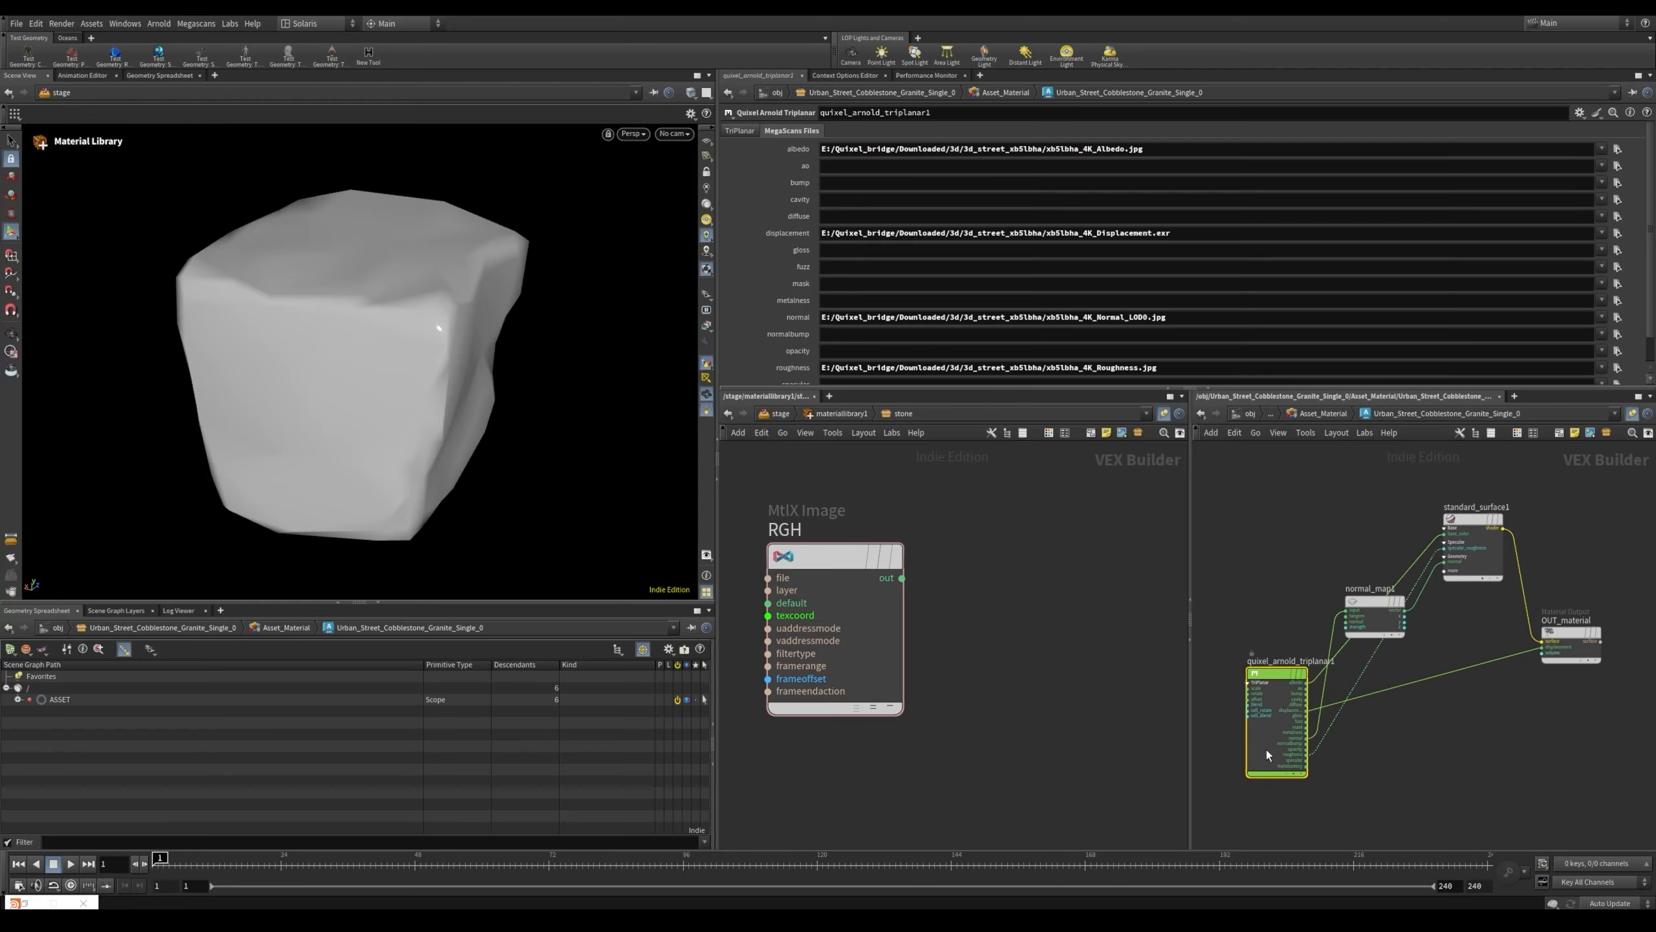
{"action": "left_click", "coordinate": [1185, 315]}
{"action": "key", "text": "ctrl+c"}
Duplicate the RGH image node below the original and name the copy NRM
{"action": "middle_click_drag", "start_coordinate": [978, 689], "coordinate": [975, 585]}
{"action": "scroll", "coordinate": [941, 540], "scroll_direction": "down", "scroll_amount": 3}
{"action": "left_click_drag", "start_coordinate": [872, 492], "coordinate": [872, 675], "text": "alt"}
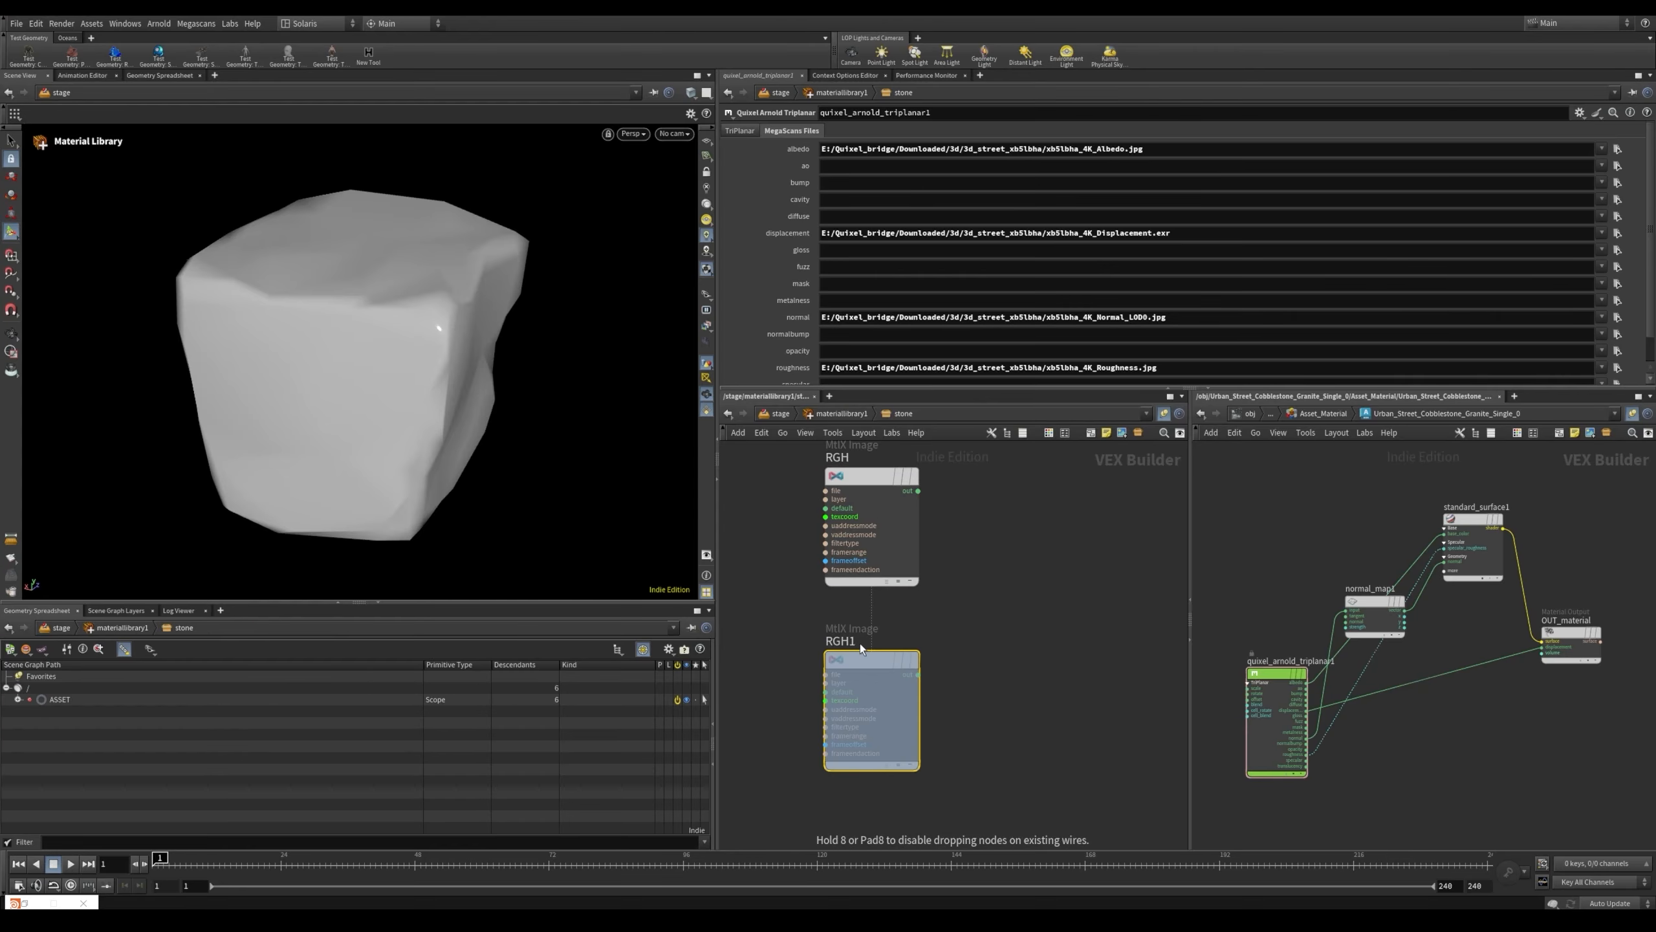
{"action": "double_click", "coordinate": [841, 640]}
{"action": "type", "text": "NRM"}
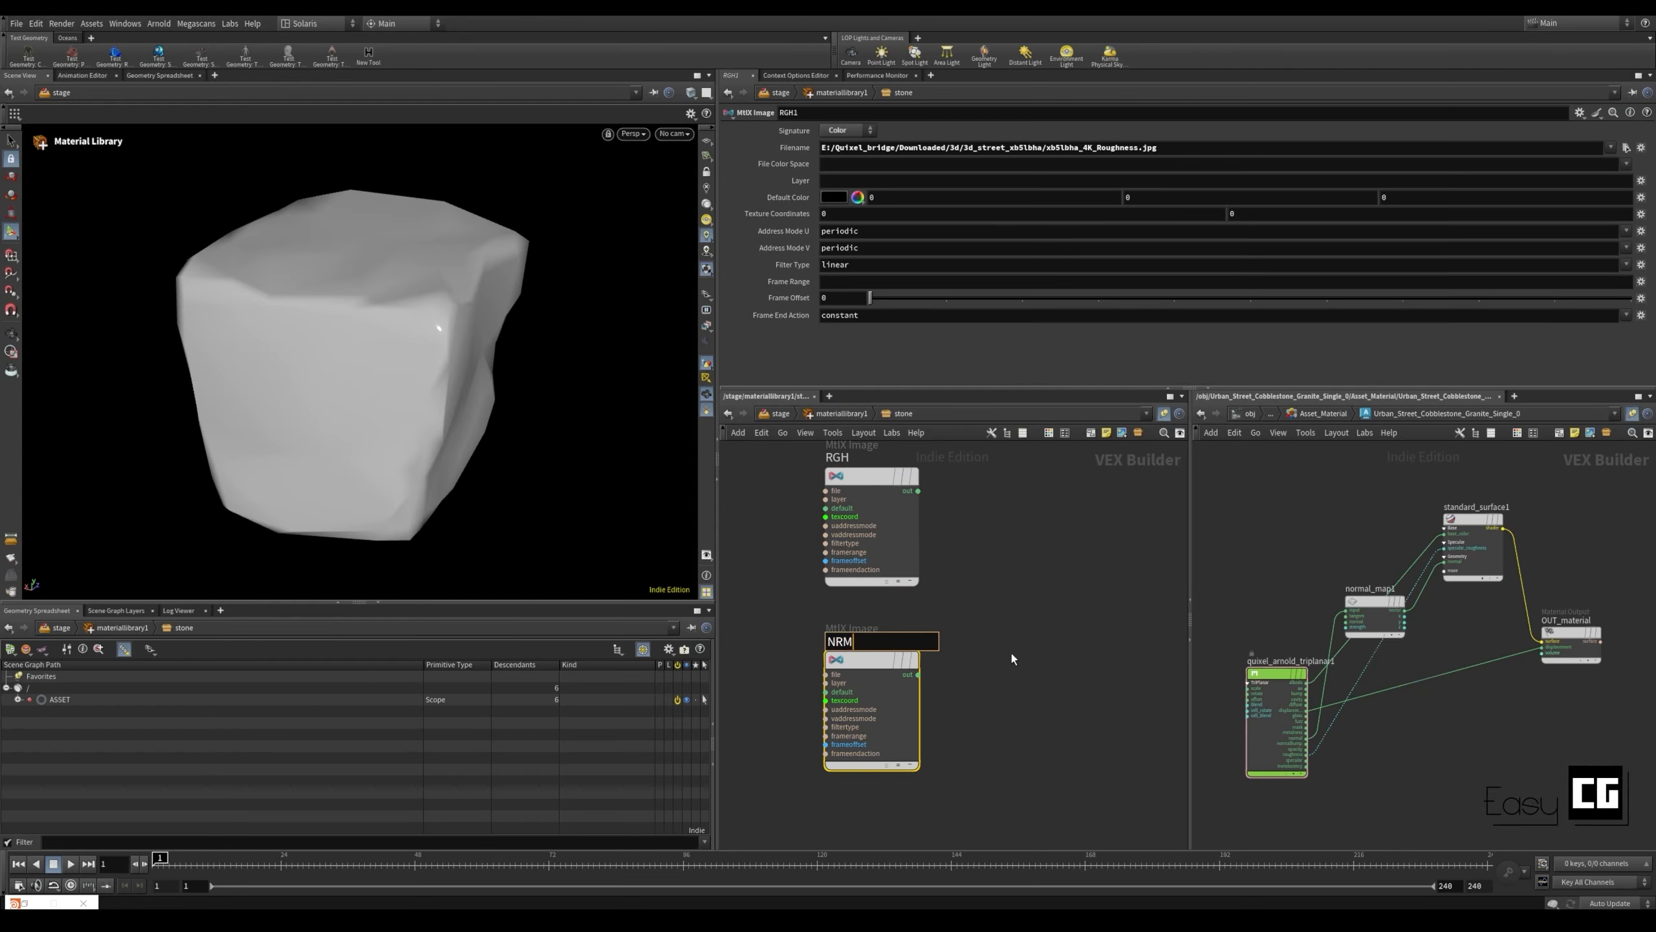
{"action": "key", "text": "Return"}
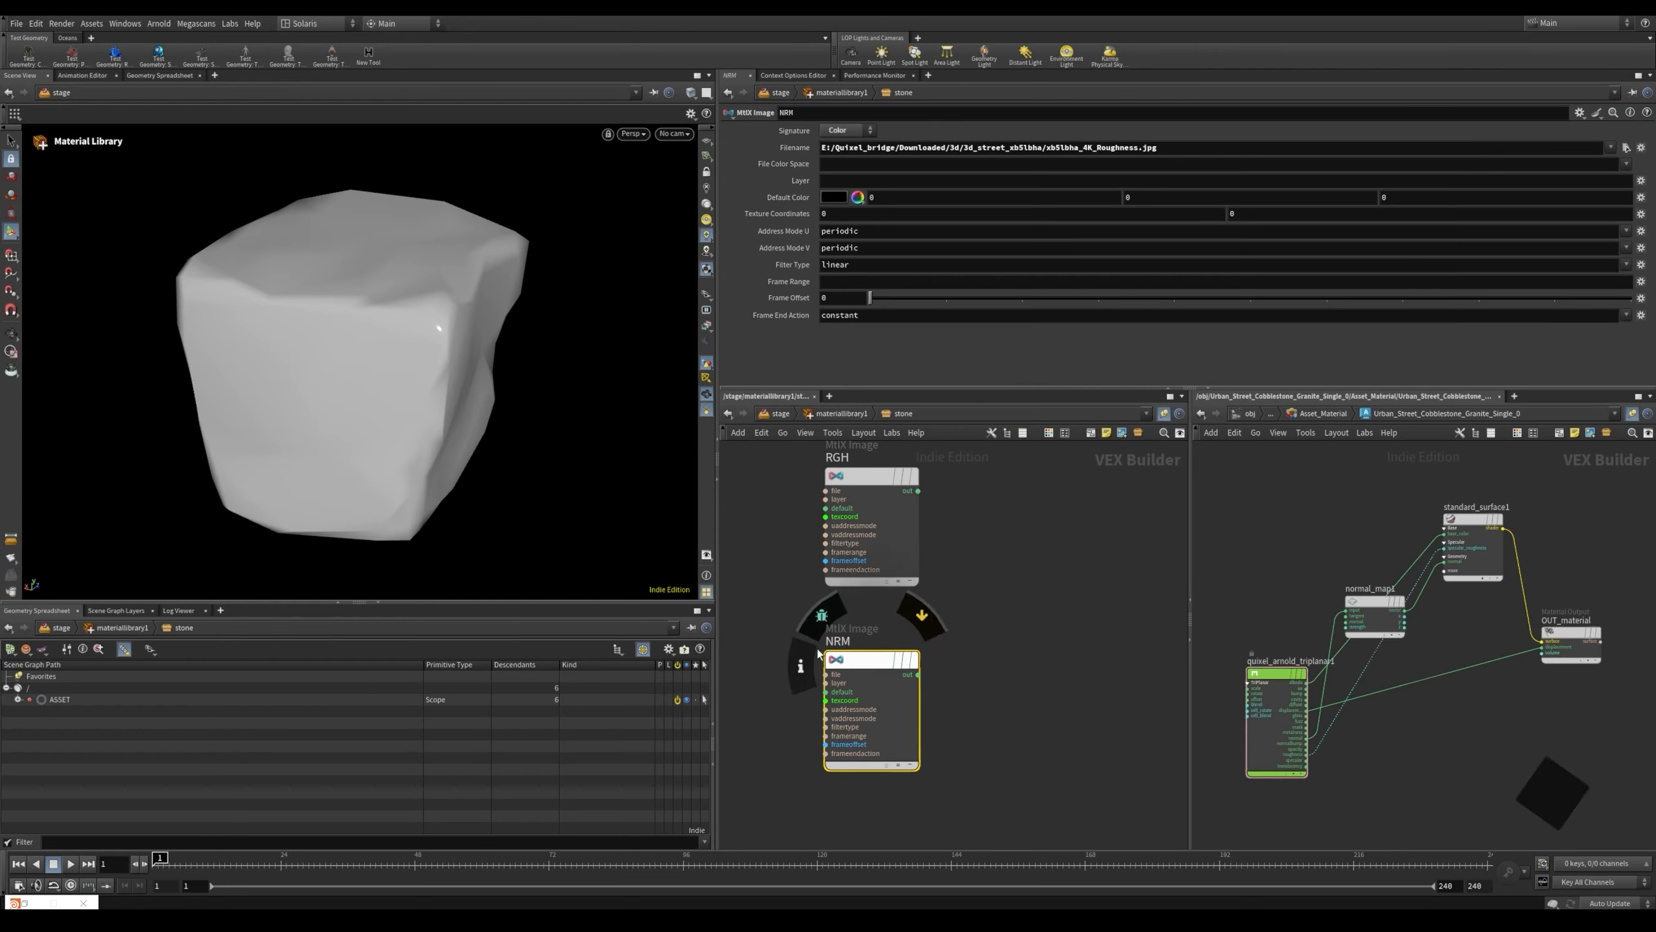
Replace the NRM image node's filename with the copied normal map path ending in xb5lbha_4K_Normal_LOD0.jpg
{"action": "scroll", "coordinate": [864, 642], "scroll_direction": "up", "scroll_amount": 2}
{"action": "left_click_drag", "start_coordinate": [1041, 637], "coordinate": [769, 723]}
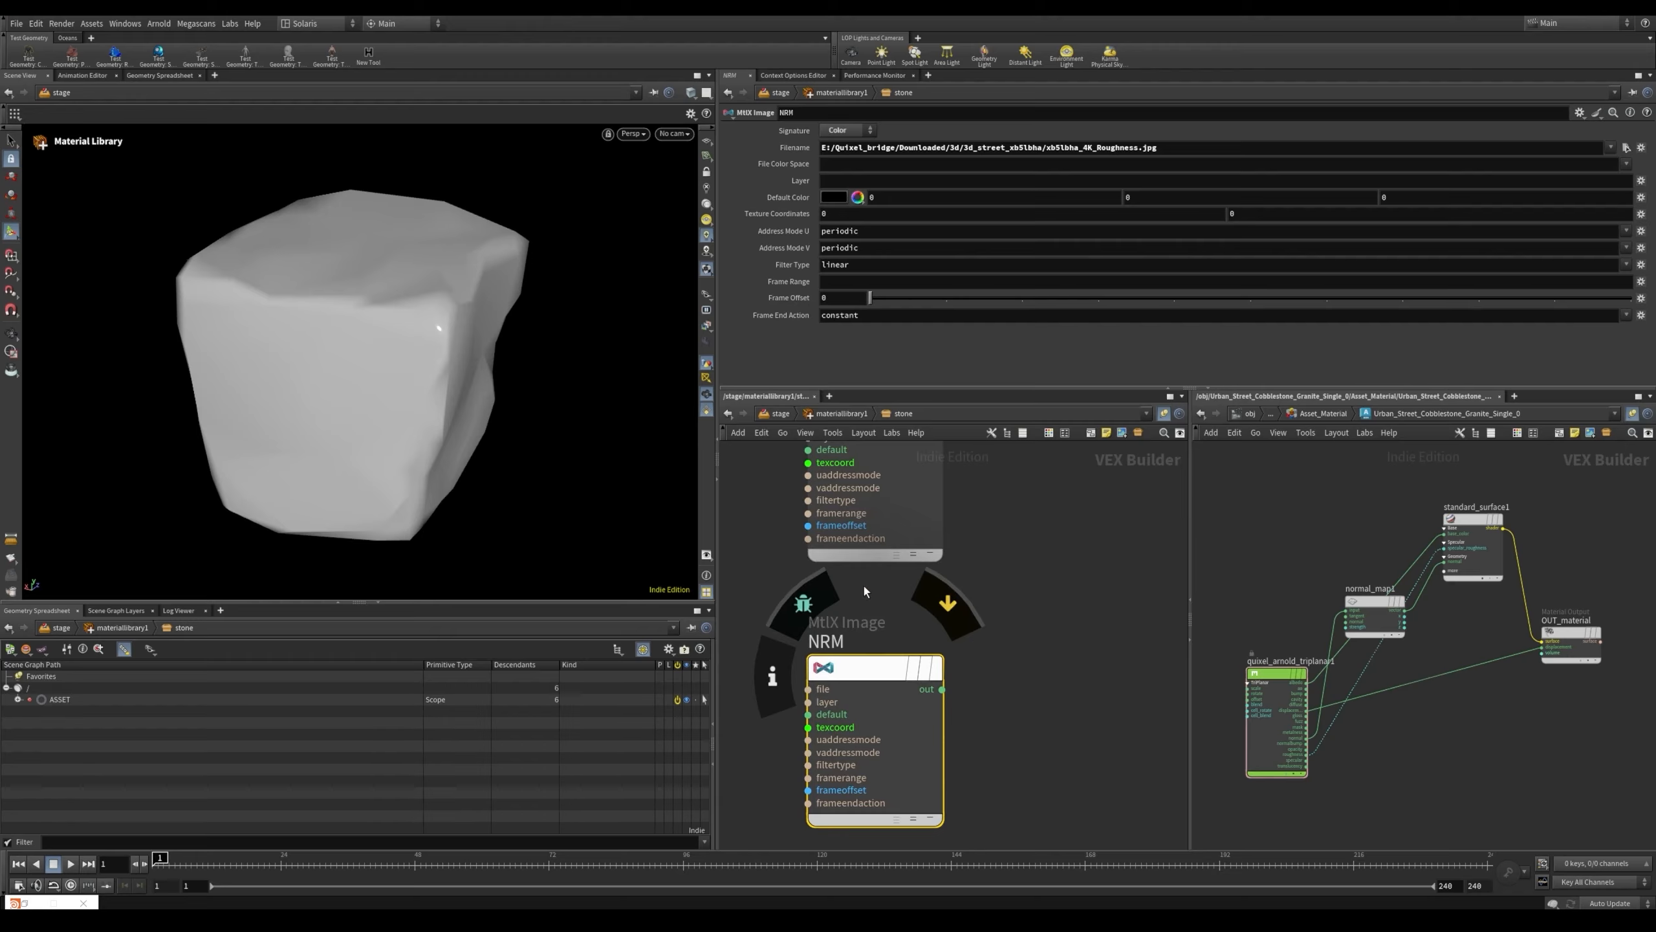
{"action": "left_click", "coordinate": [1170, 147]}
{"action": "key", "text": "ctrl+v"}
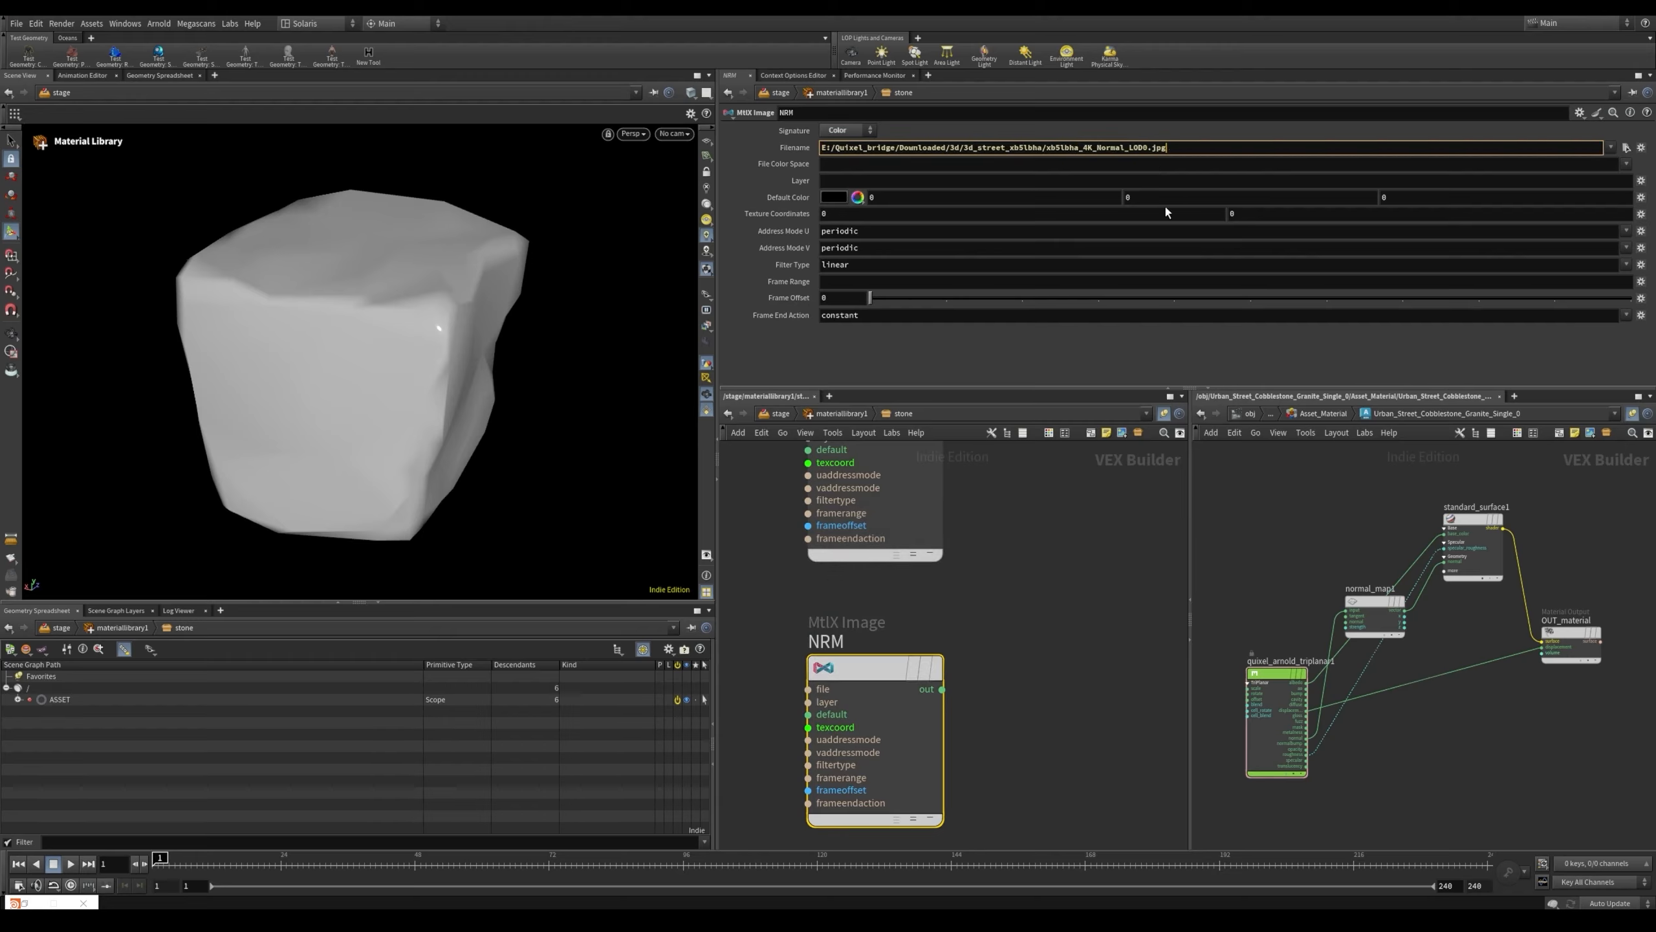
{"action": "key", "text": "Return"}
Connect the DIF image node's output to the base_color input of mtlxstandard_surface and inspect the textured stone
{"action": "scroll", "coordinate": [1006, 756], "scroll_direction": "down", "scroll_amount": 4}
{"action": "scroll", "coordinate": [845, 517], "scroll_direction": "up", "scroll_amount": 3}
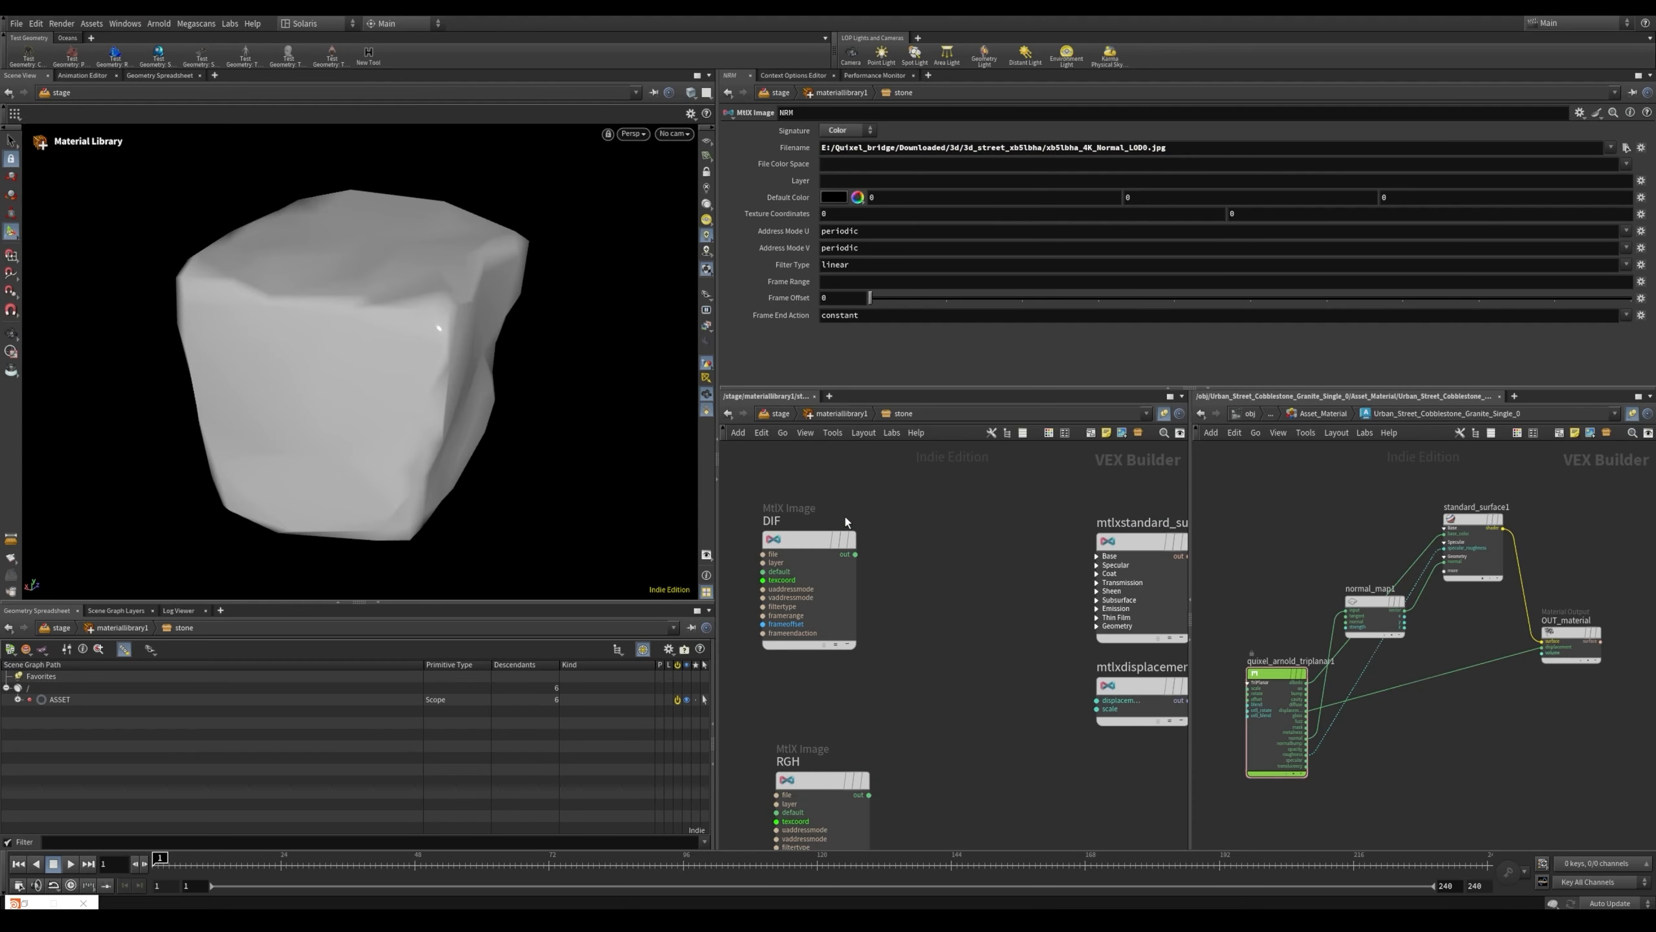
{"action": "scroll", "coordinate": [913, 556], "scroll_direction": "up", "scroll_amount": 2}
{"action": "left_click", "coordinate": [837, 555]}
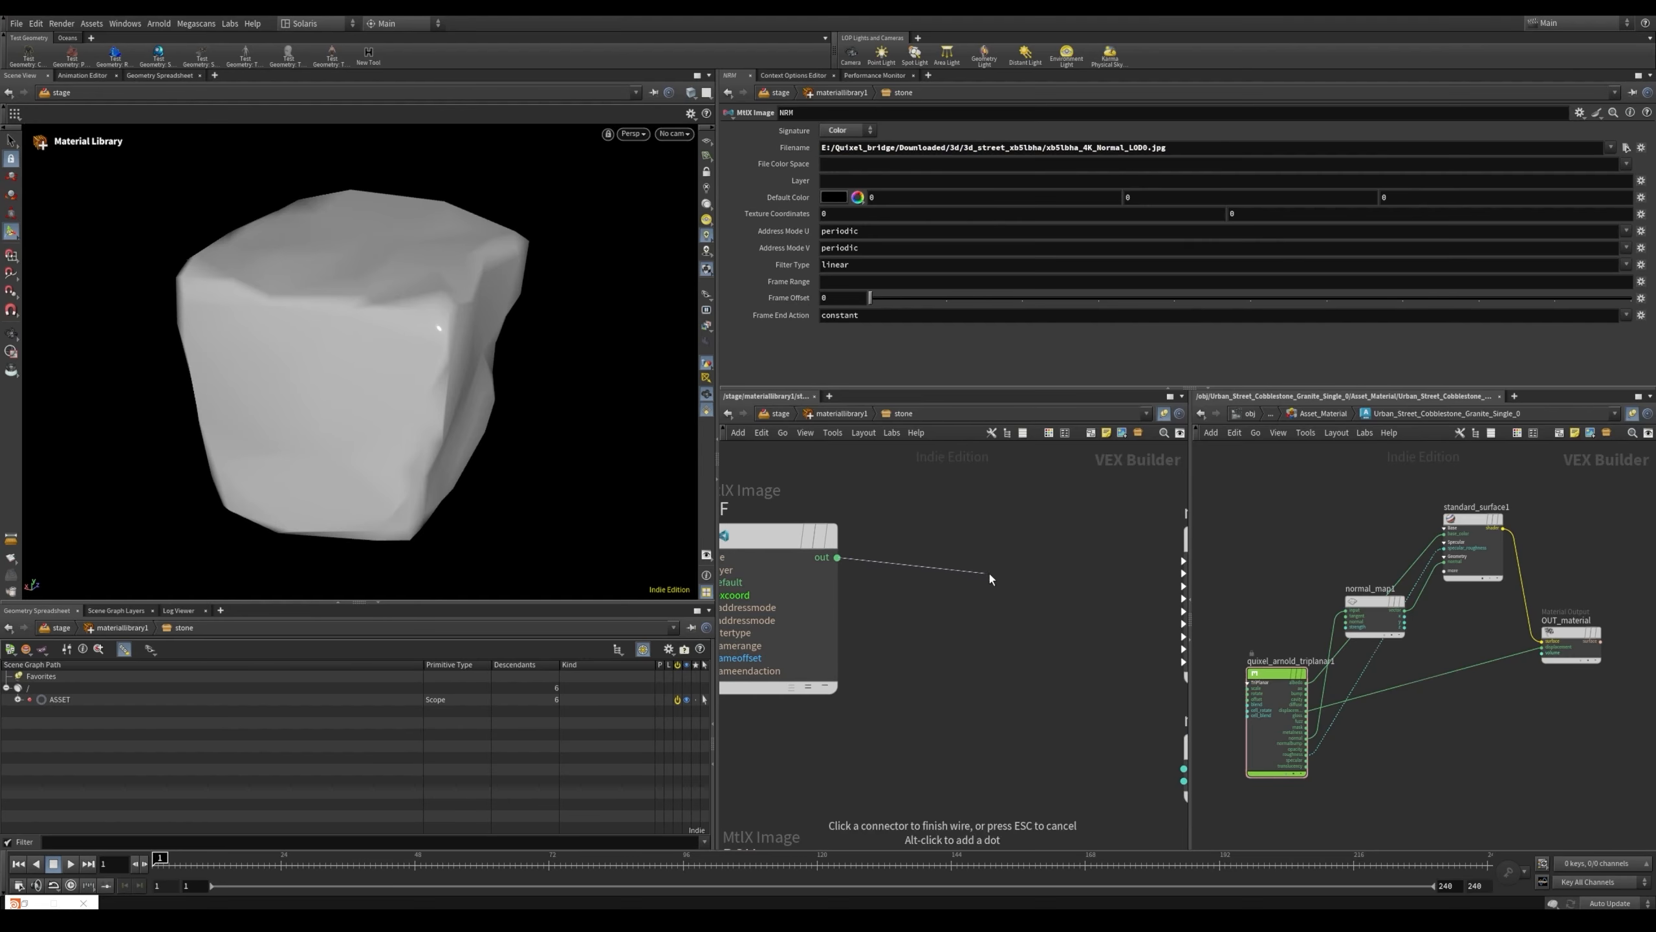
{"action": "middle_click_drag", "start_coordinate": [1110, 544], "coordinate": [974, 551]}
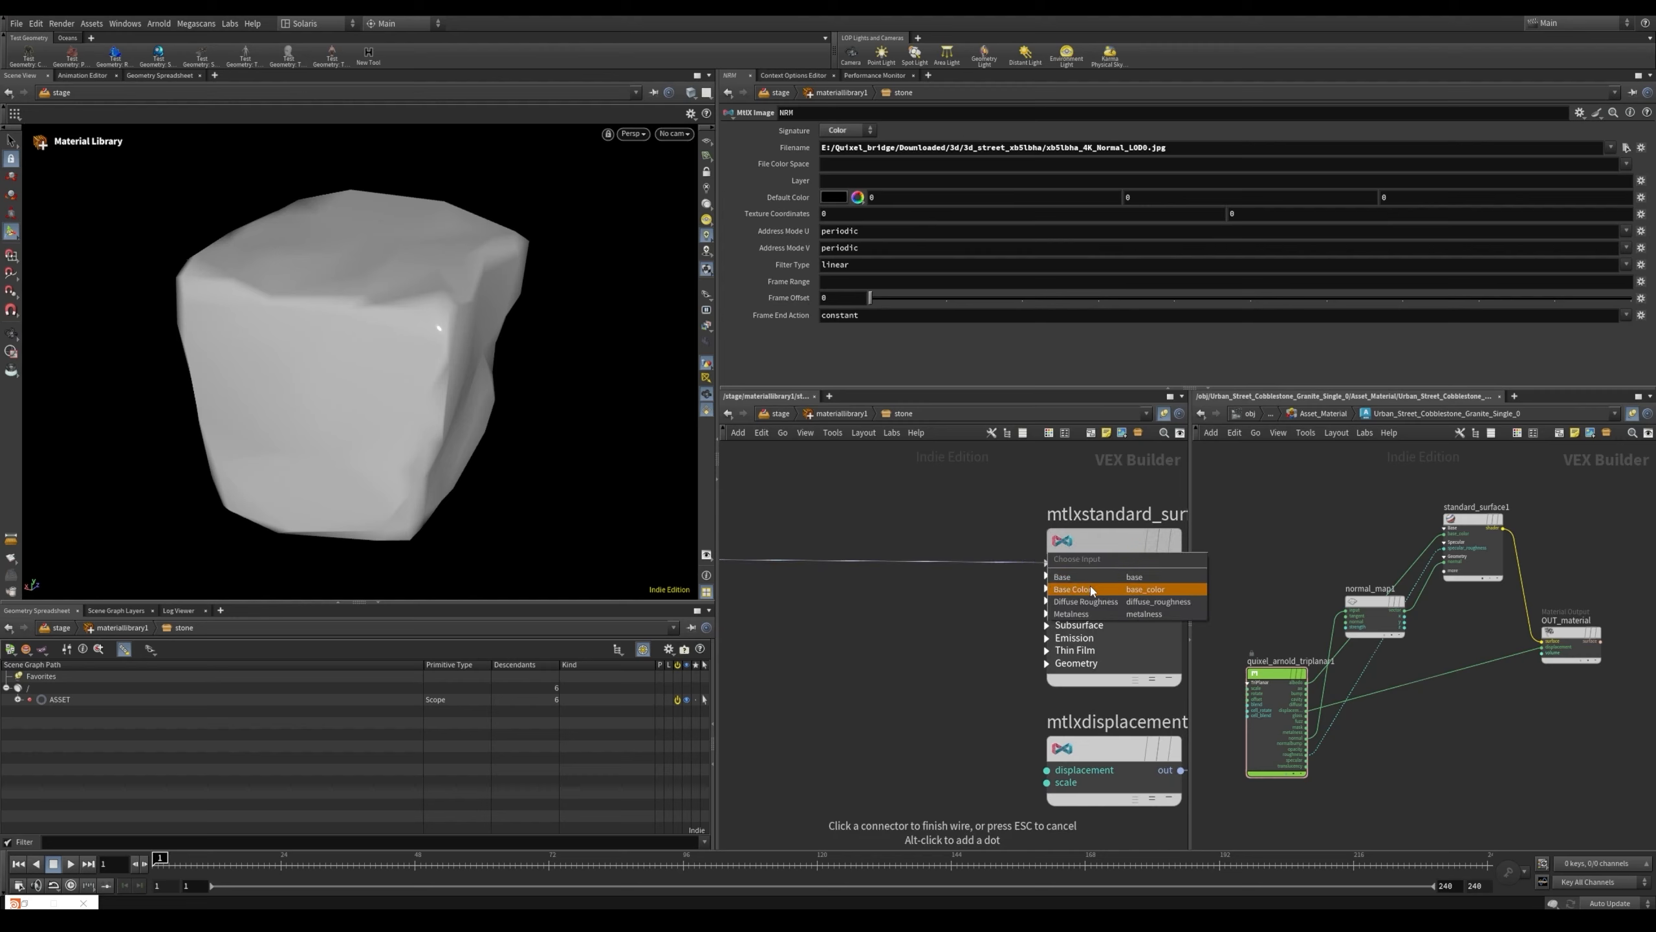
{"action": "left_click", "coordinate": [1090, 585]}
{"action": "scroll", "coordinate": [1069, 554], "scroll_direction": "down", "scroll_amount": 4}
{"action": "middle_click_drag", "start_coordinate": [882, 698], "coordinate": [894, 601]}
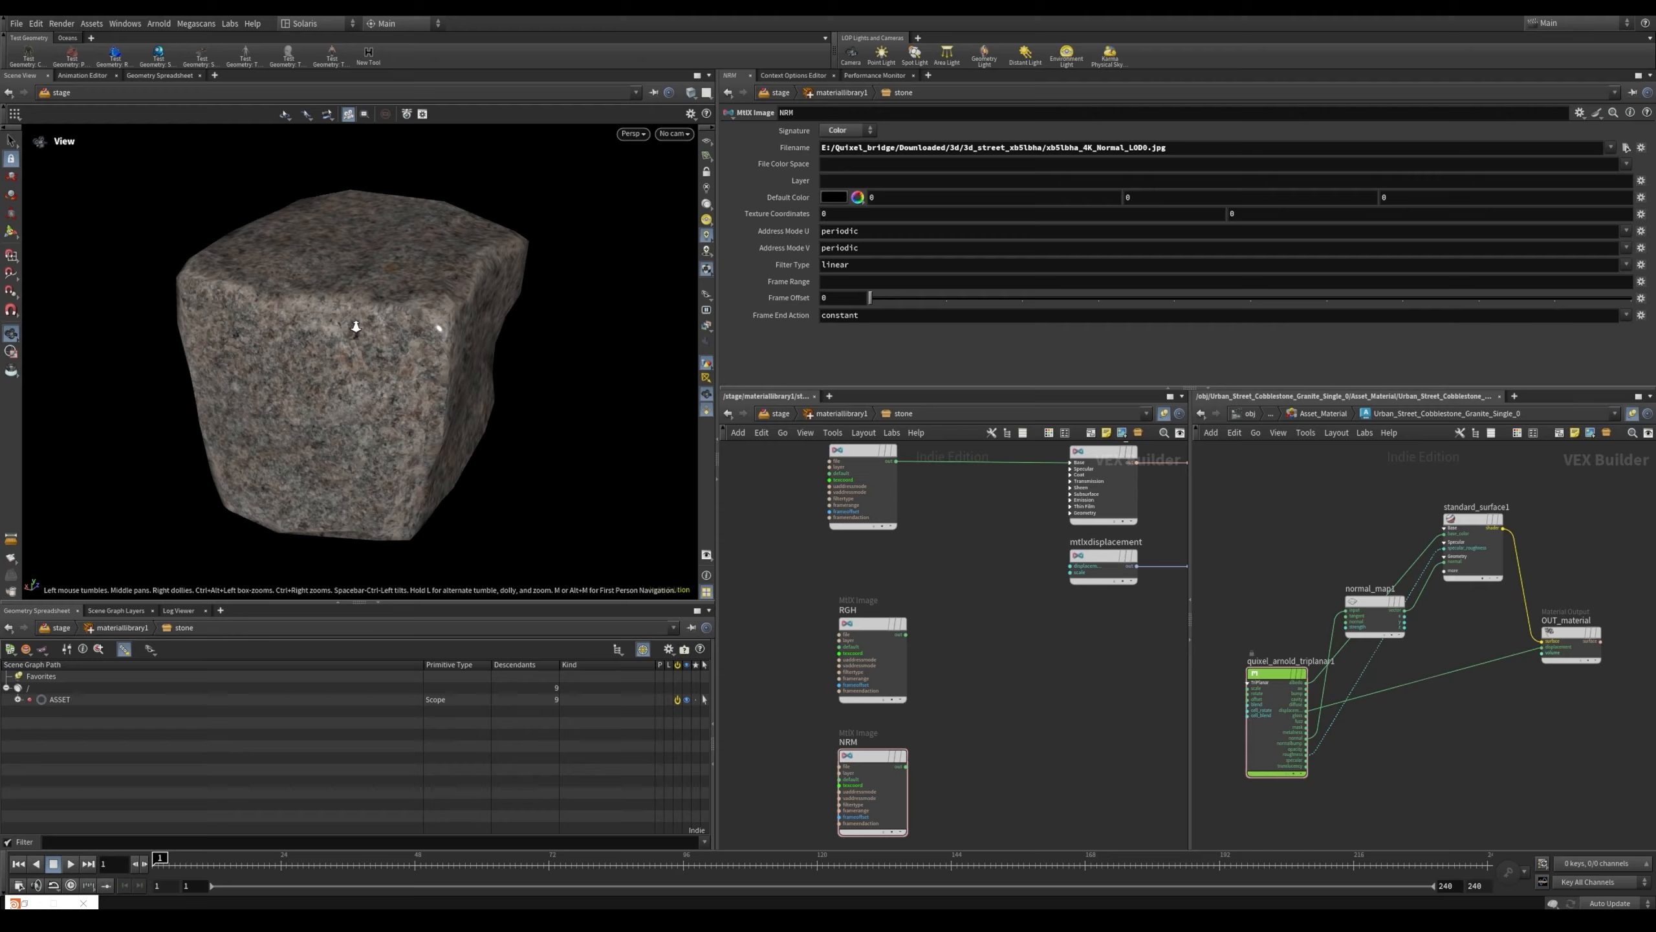
{"action": "right_click_drag", "start_coordinate": [359, 321], "coordinate": [488, 342], "text": "alt"}
{"action": "mouse_move", "coordinate": [487, 342]}
{"action": "left_mouse_down", "text": "alt"}
{"action": "mouse_move", "coordinate": [577, 332]}
{"action": "mouse_move", "coordinate": [463, 308]}
{"action": "mouse_move", "coordinate": [418, 340]}
{"action": "mouse_move", "coordinate": [495, 365]}
{"action": "left_mouse_up", "text": "alt"}
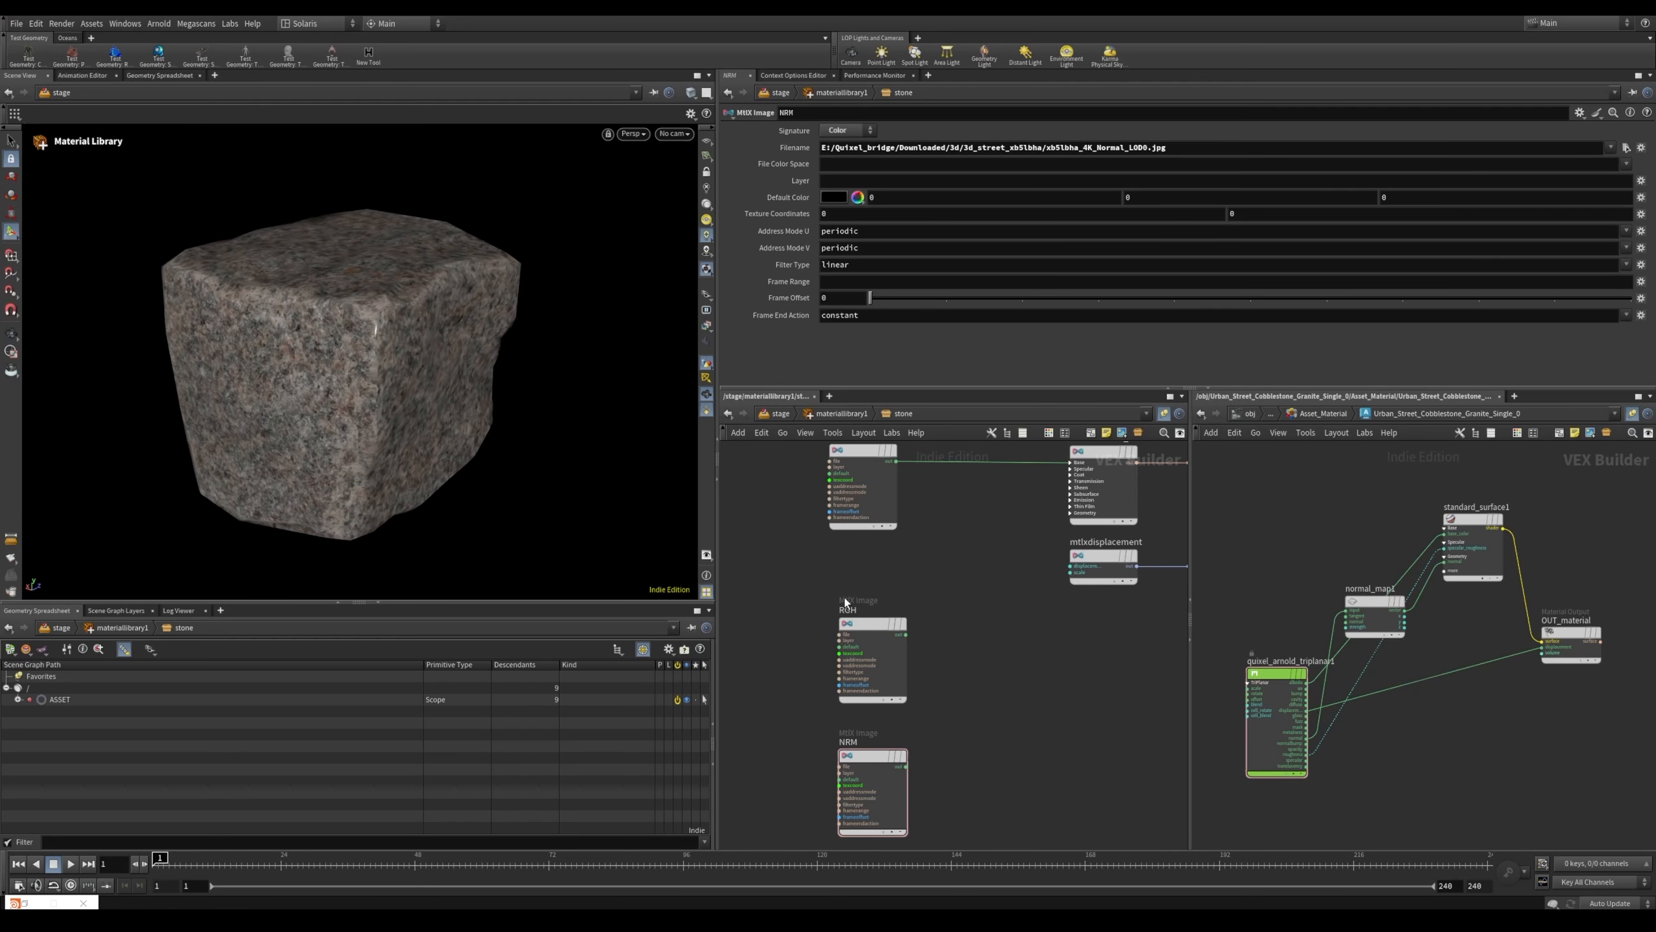
Review the RGH, NRM and DIF image nodes' parameters and check the DIF node's signature options
{"action": "left_click", "coordinate": [861, 627]}
{"action": "middle_click_drag", "start_coordinate": [972, 622], "coordinate": [963, 577]}
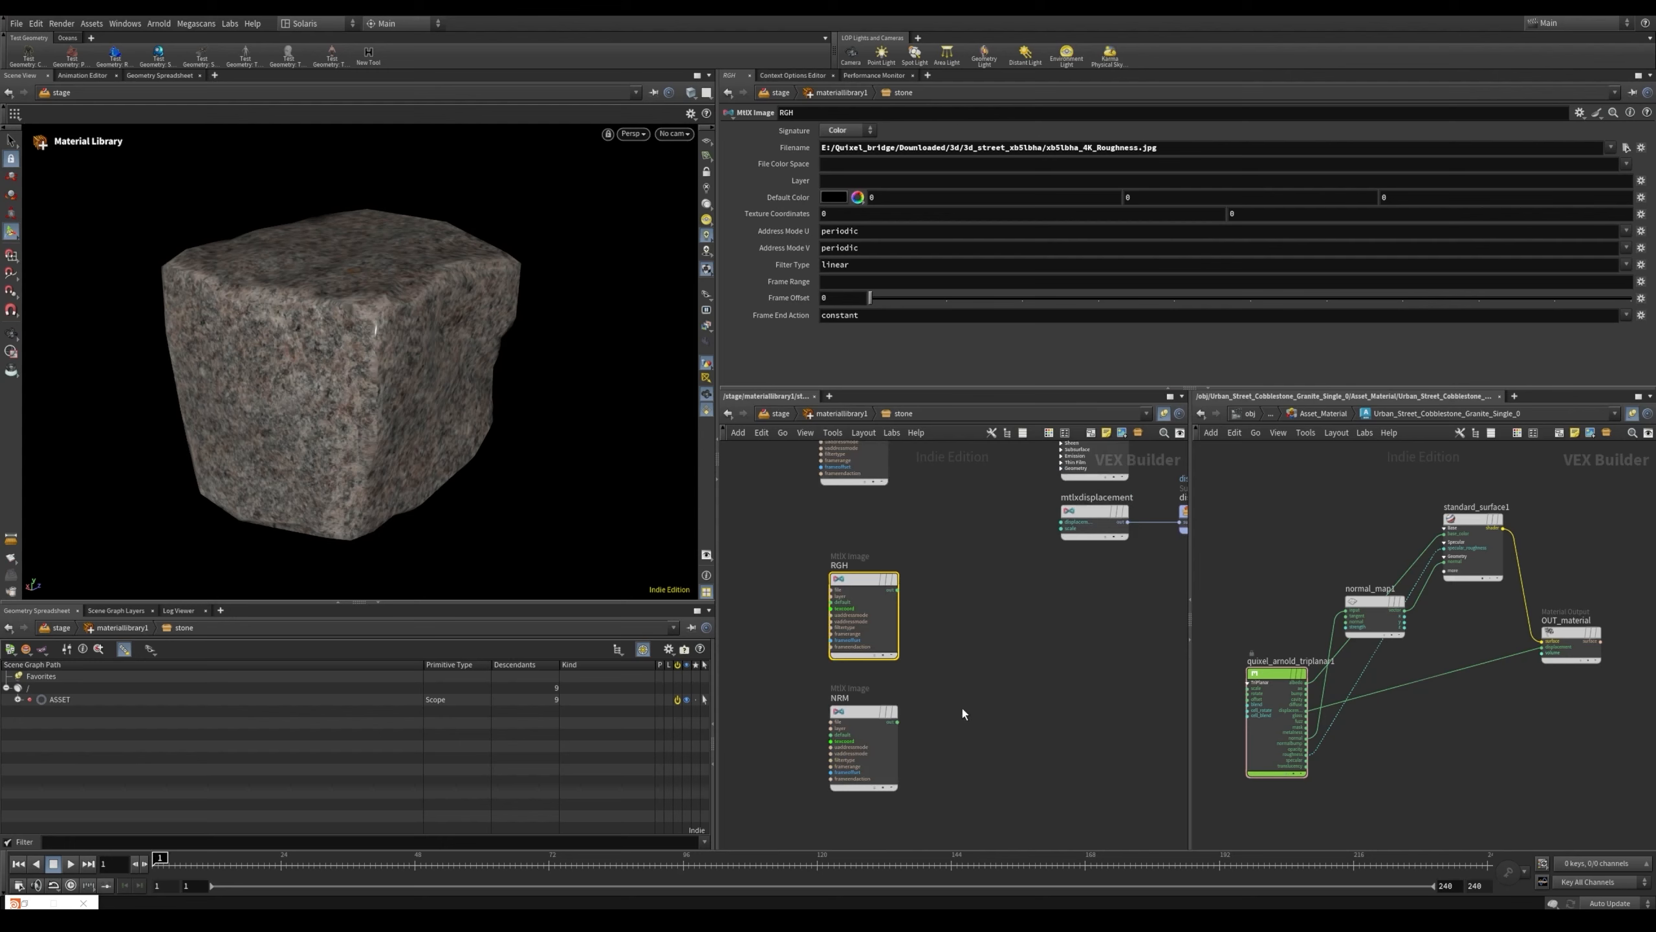
{"action": "left_click", "coordinate": [834, 768]}
{"action": "middle_click_drag", "start_coordinate": [904, 491], "coordinate": [918, 599]}
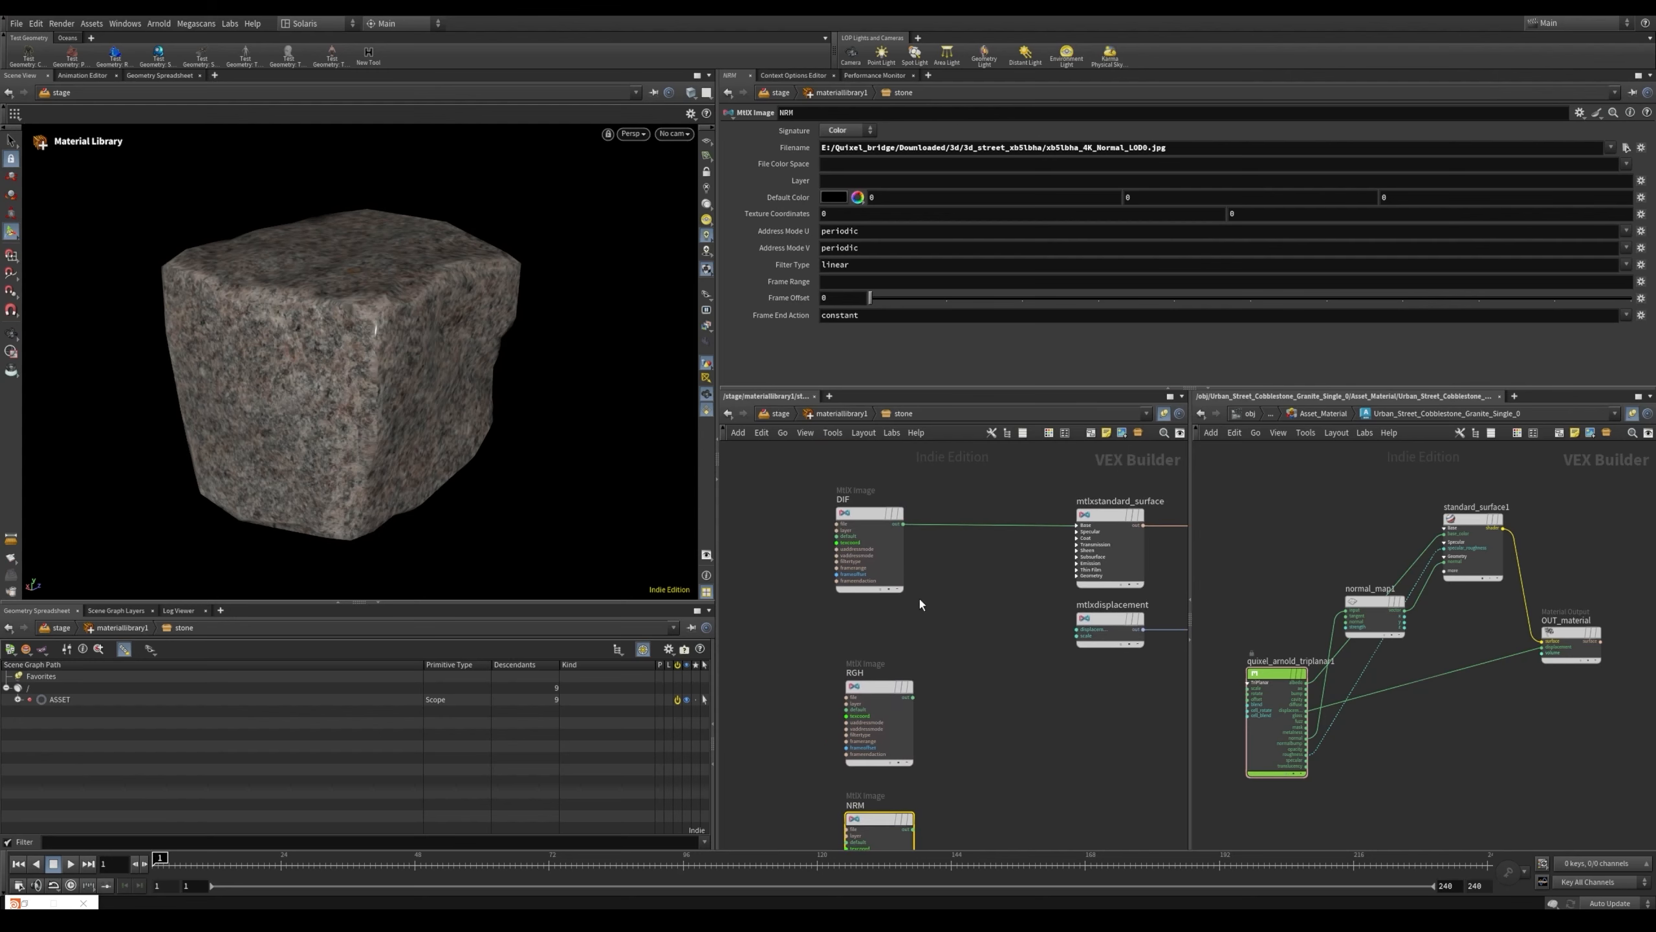
{"action": "left_click_drag", "start_coordinate": [937, 483], "coordinate": [808, 601]}
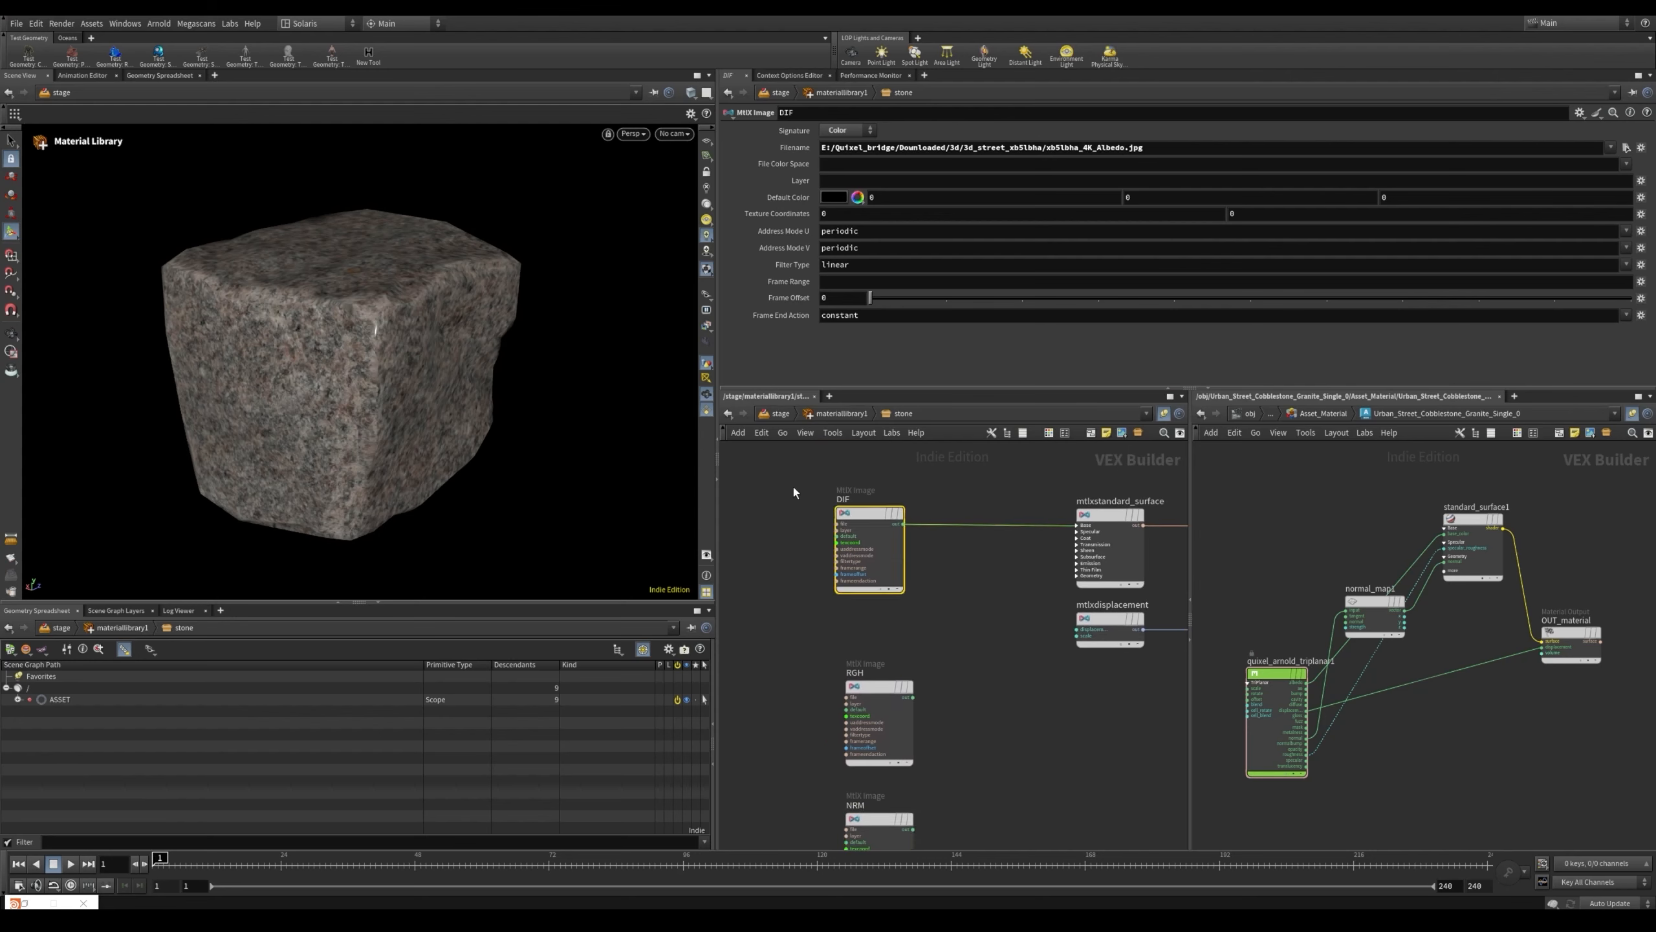
{"action": "middle_click_drag", "start_coordinate": [942, 564], "coordinate": [914, 544]}
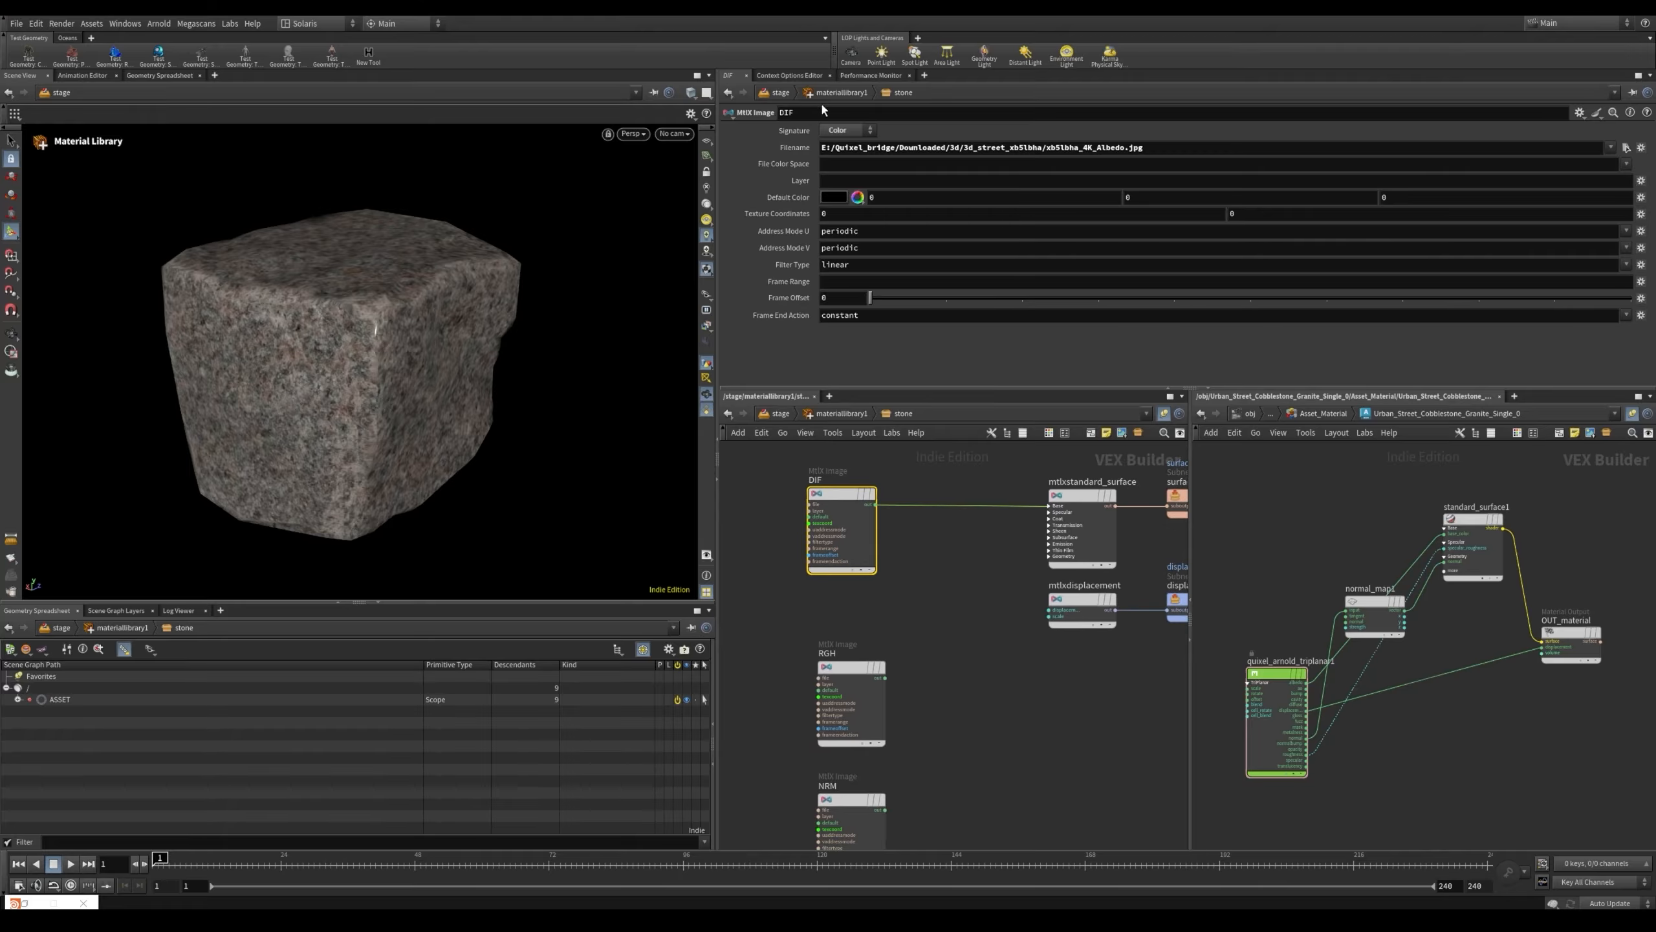
{"action": "left_click", "coordinate": [866, 131]}
{"action": "left_click", "coordinate": [898, 131]}
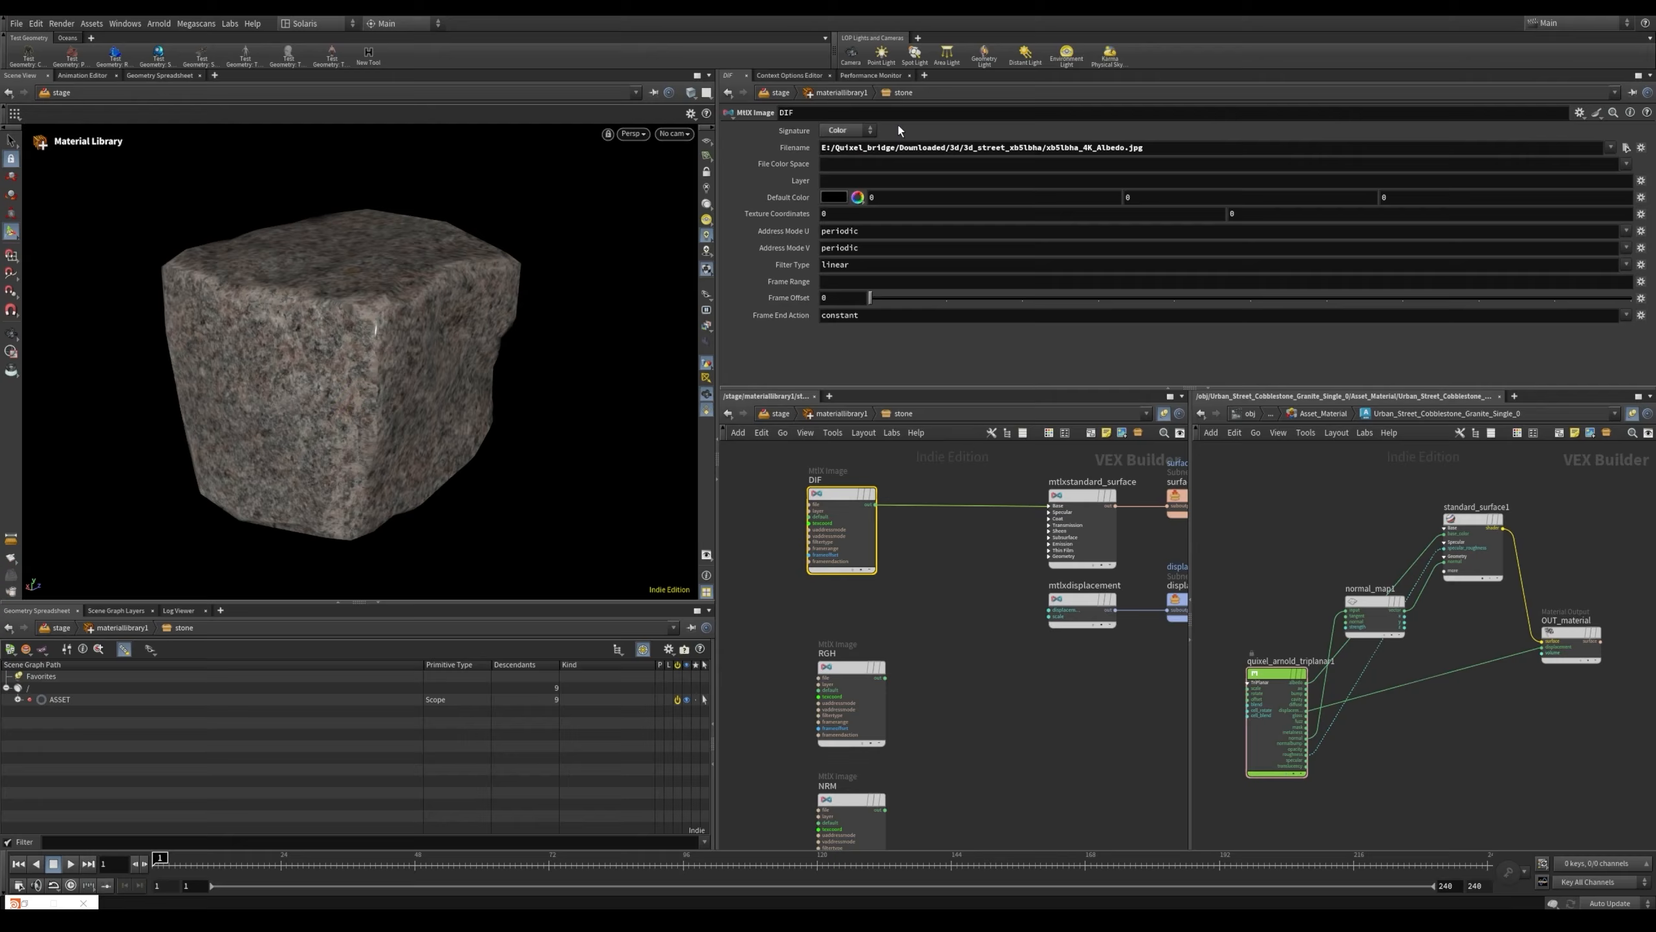
Align the RGH image node beneath DIF and set its signature to Float
{"action": "middle_click_drag", "start_coordinate": [958, 649], "coordinate": [957, 561]}
{"action": "left_click_drag", "start_coordinate": [927, 525], "coordinate": [829, 612]}
{"action": "middle_click_drag", "start_coordinate": [954, 559], "coordinate": [954, 607]}
{"action": "left_click_drag", "start_coordinate": [847, 631], "coordinate": [841, 601]}
{"action": "left_click", "coordinate": [849, 130]}
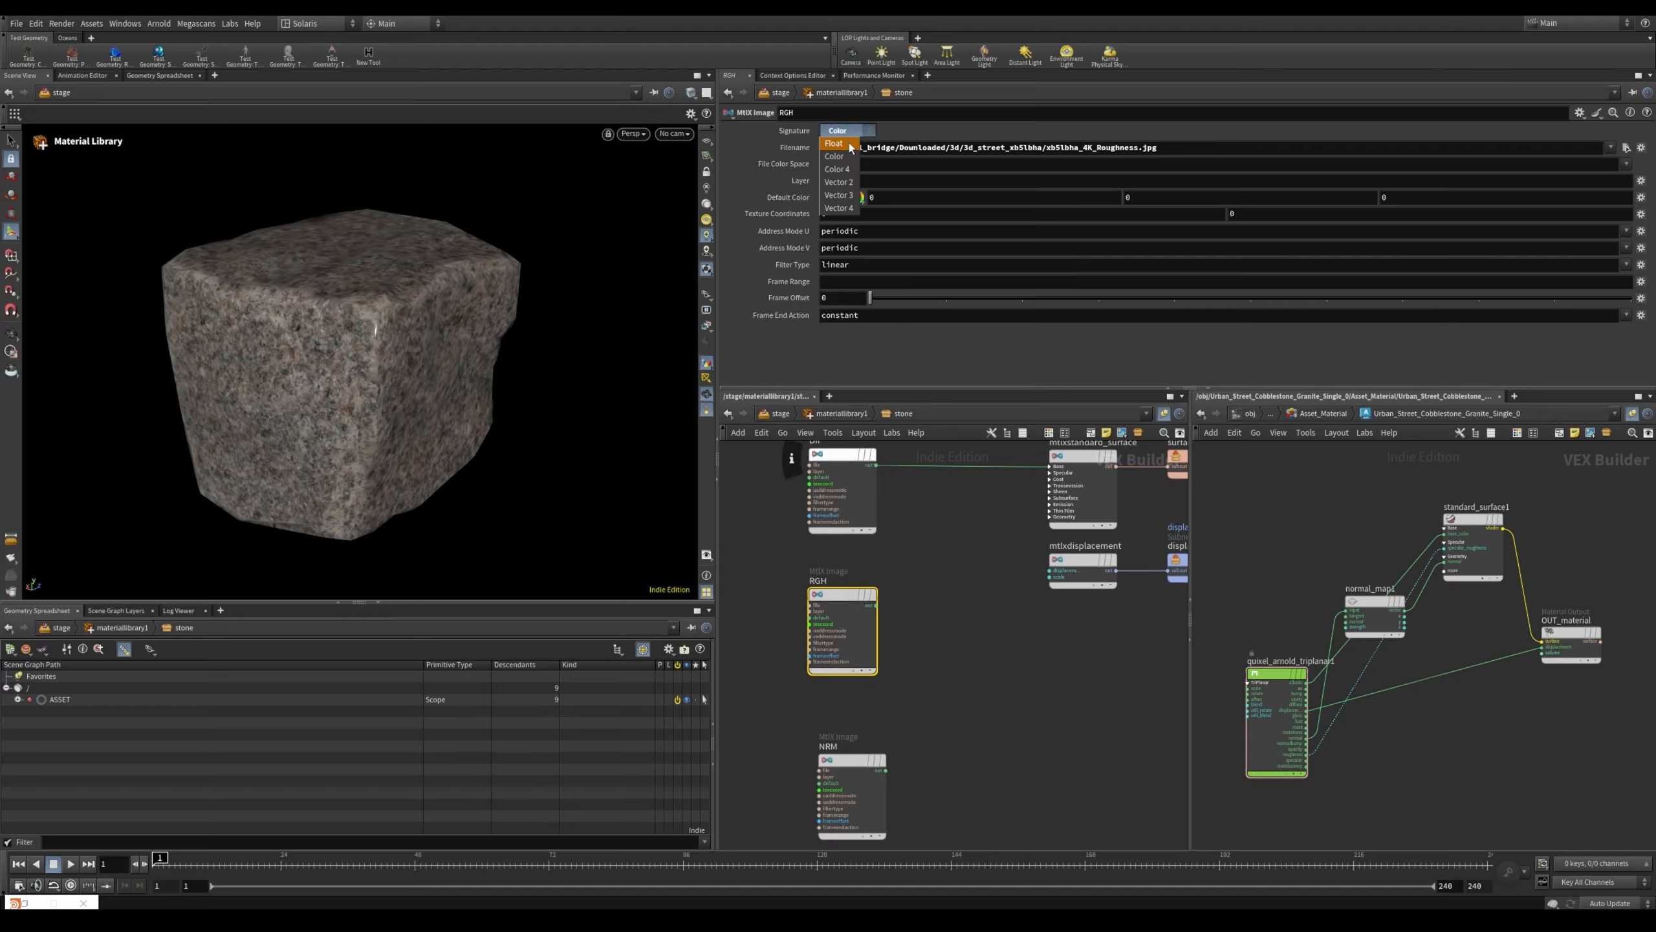
{"action": "left_click", "coordinate": [835, 143]}
Align the NRM image node beneath RGH and set its signature to Vector 3
{"action": "left_click_drag", "start_coordinate": [858, 763], "coordinate": [849, 752]}
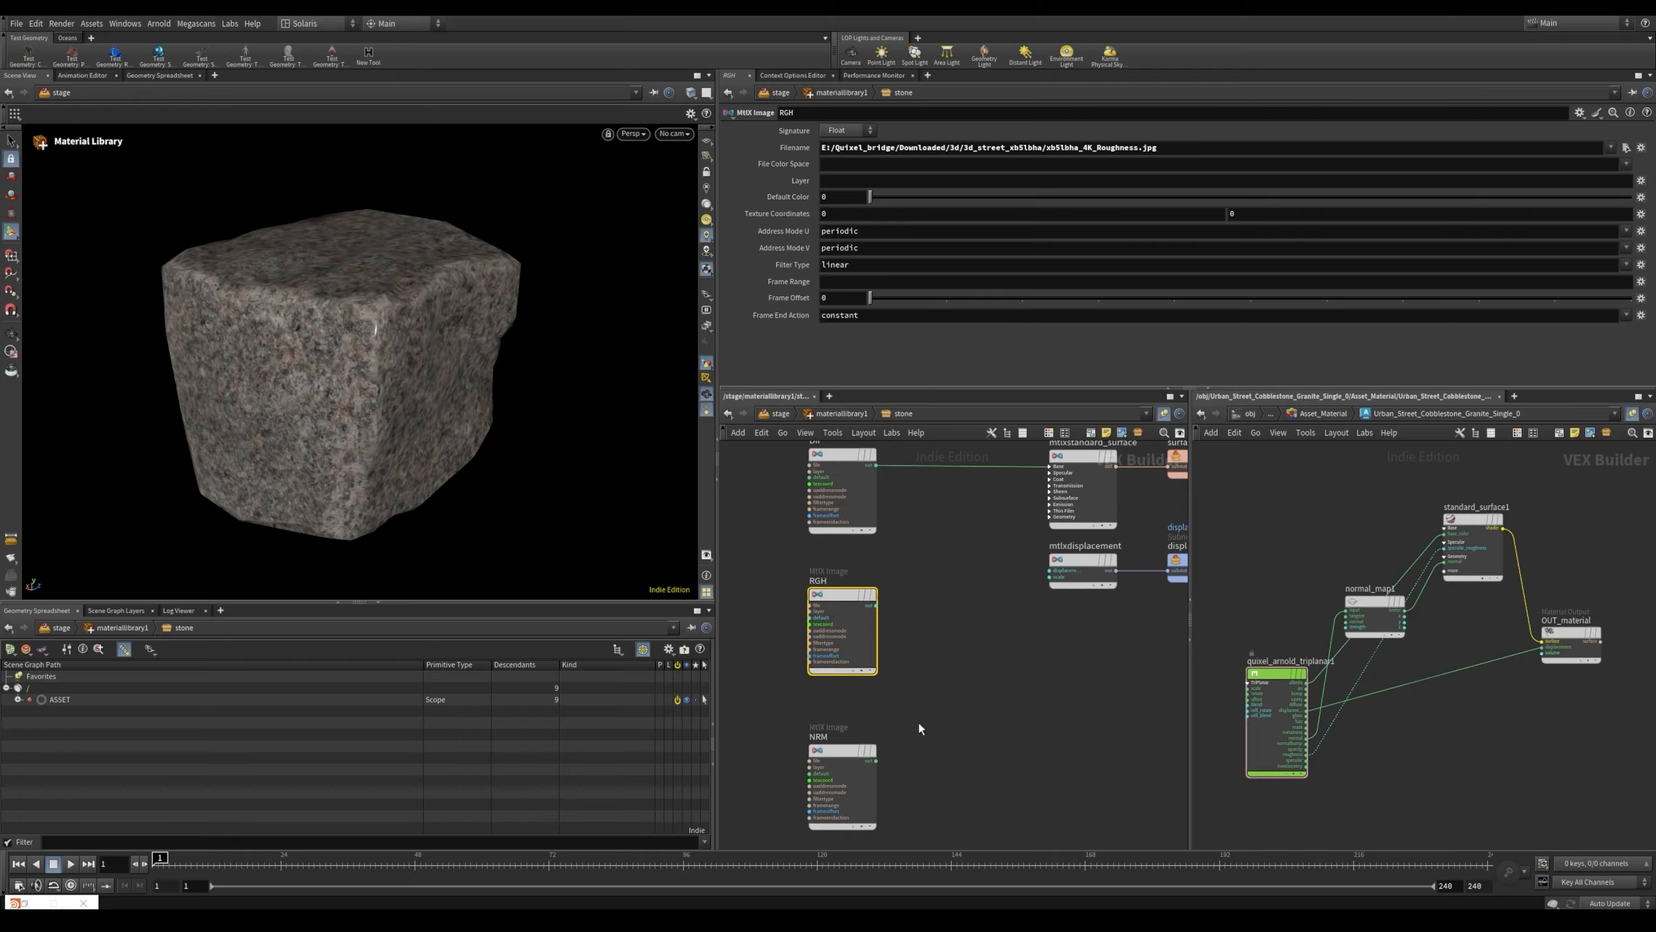
{"action": "left_click", "coordinate": [848, 130]}
{"action": "left_click", "coordinate": [839, 194]}
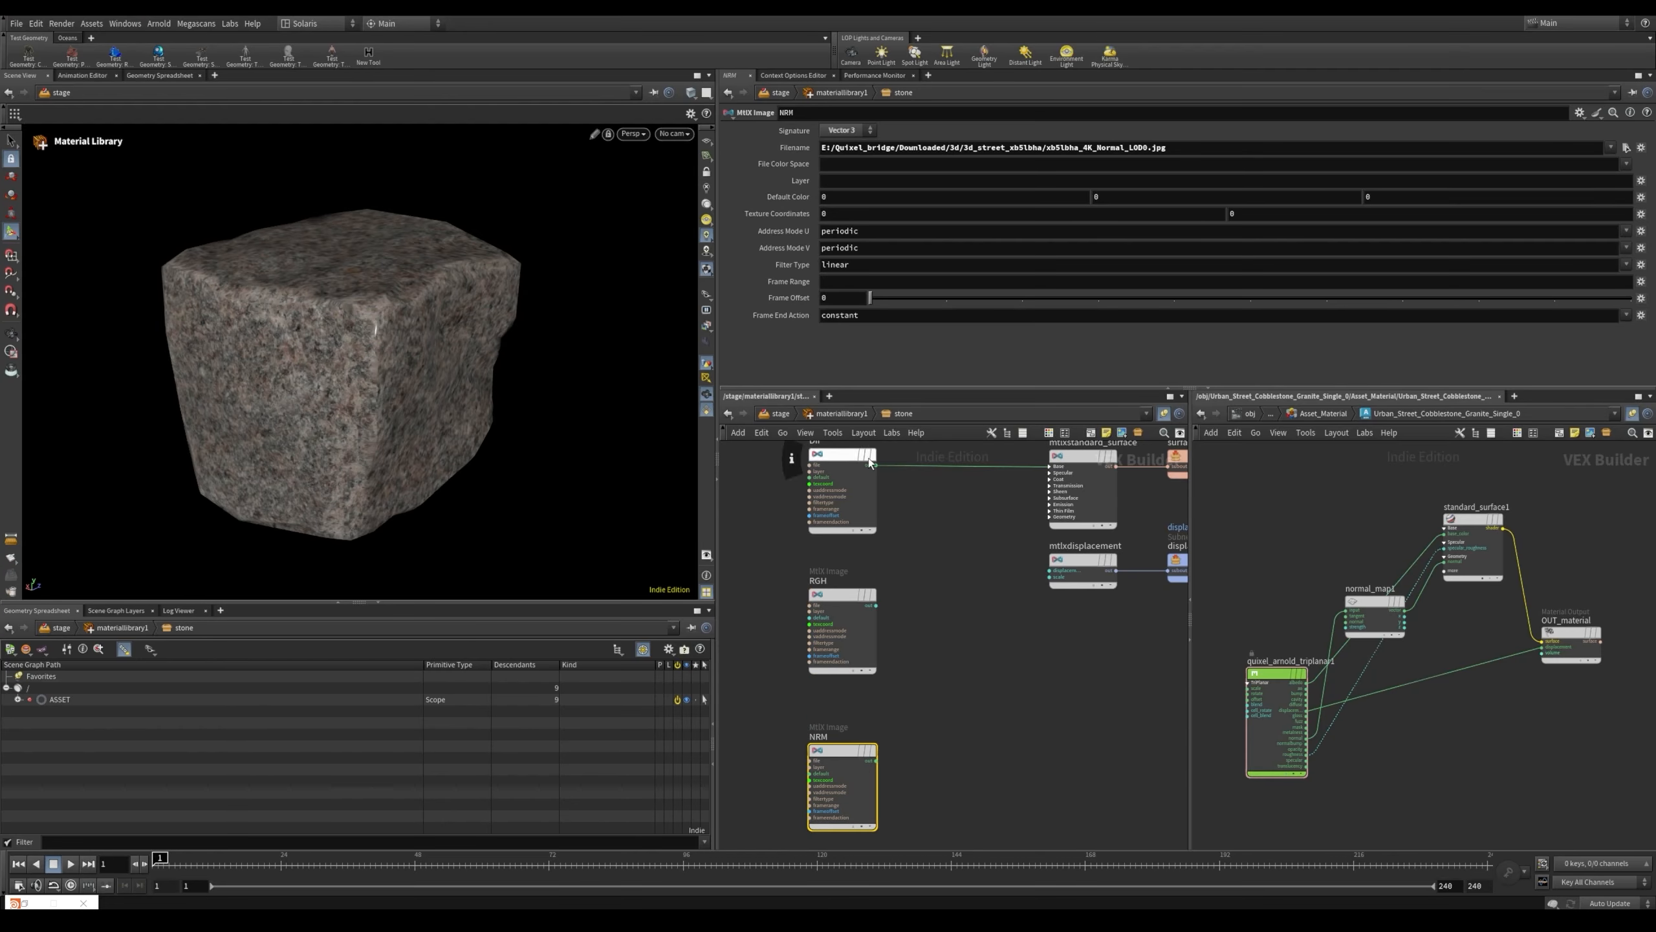
Add a MtlX Separate Color 3 node beside RGH and feed RGH's output into it
{"action": "middle_click_drag", "start_coordinate": [1015, 729], "coordinate": [1002, 746]}
{"action": "scroll", "coordinate": [943, 647], "scroll_direction": "up", "scroll_amount": 3}
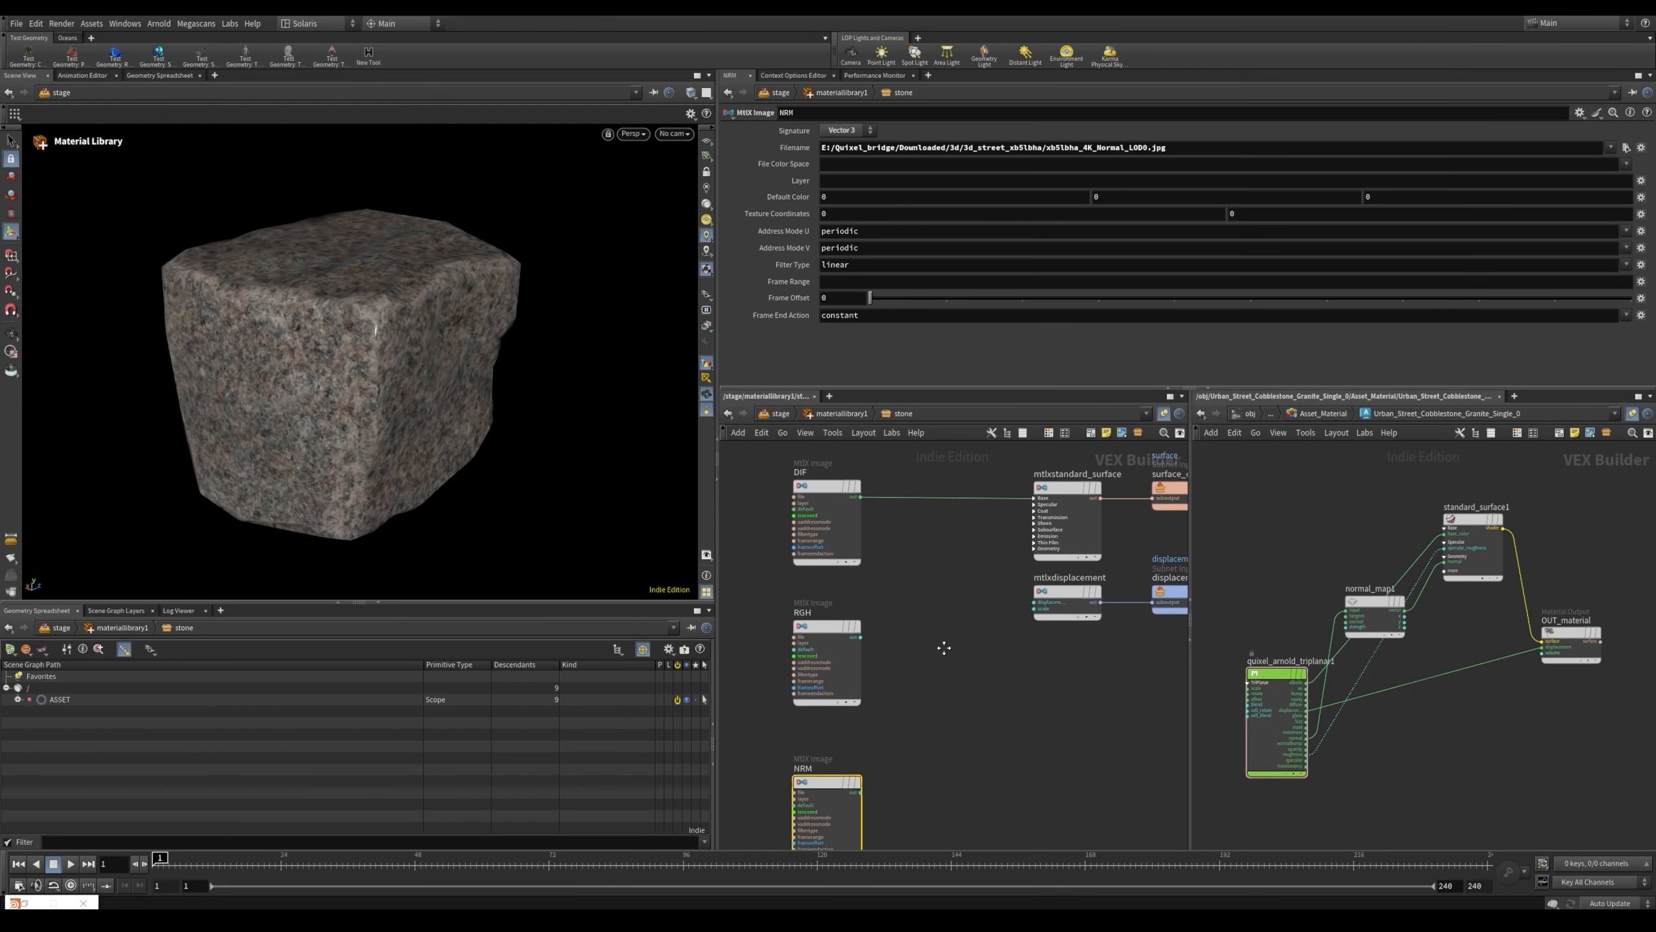
{"action": "left_click", "coordinate": [817, 692]}
{"action": "key", "text": "Tab"}
{"action": "type", "text": "sepa"}
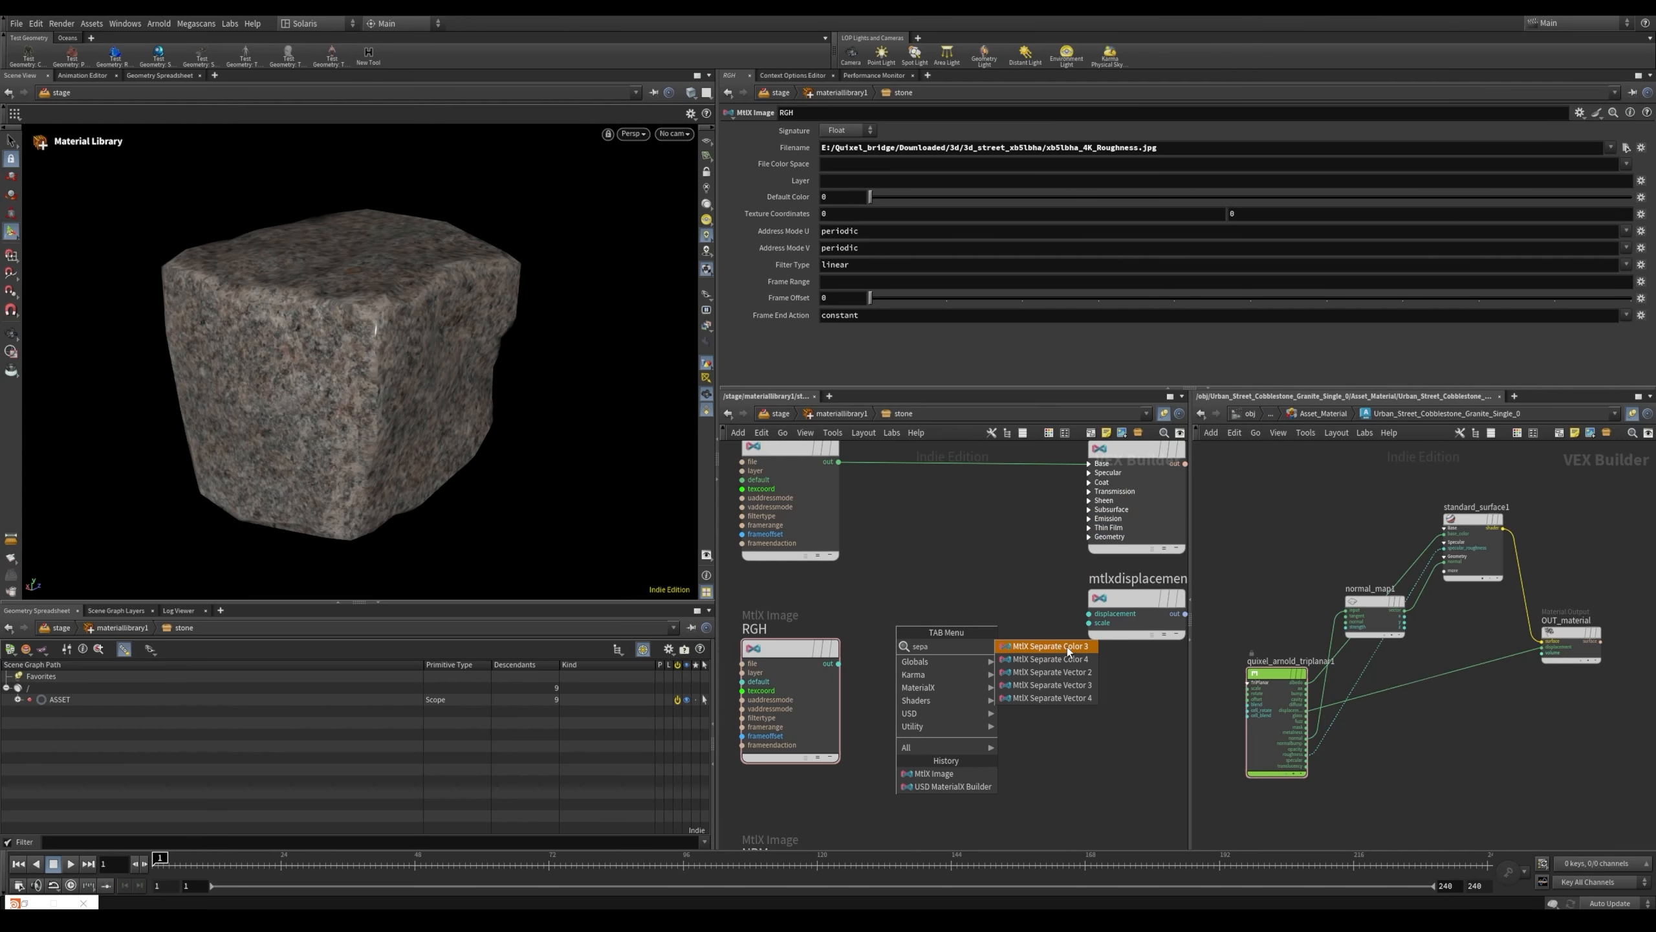
{"action": "key", "text": "Return"}
{"action": "left_click", "coordinate": [925, 665]}
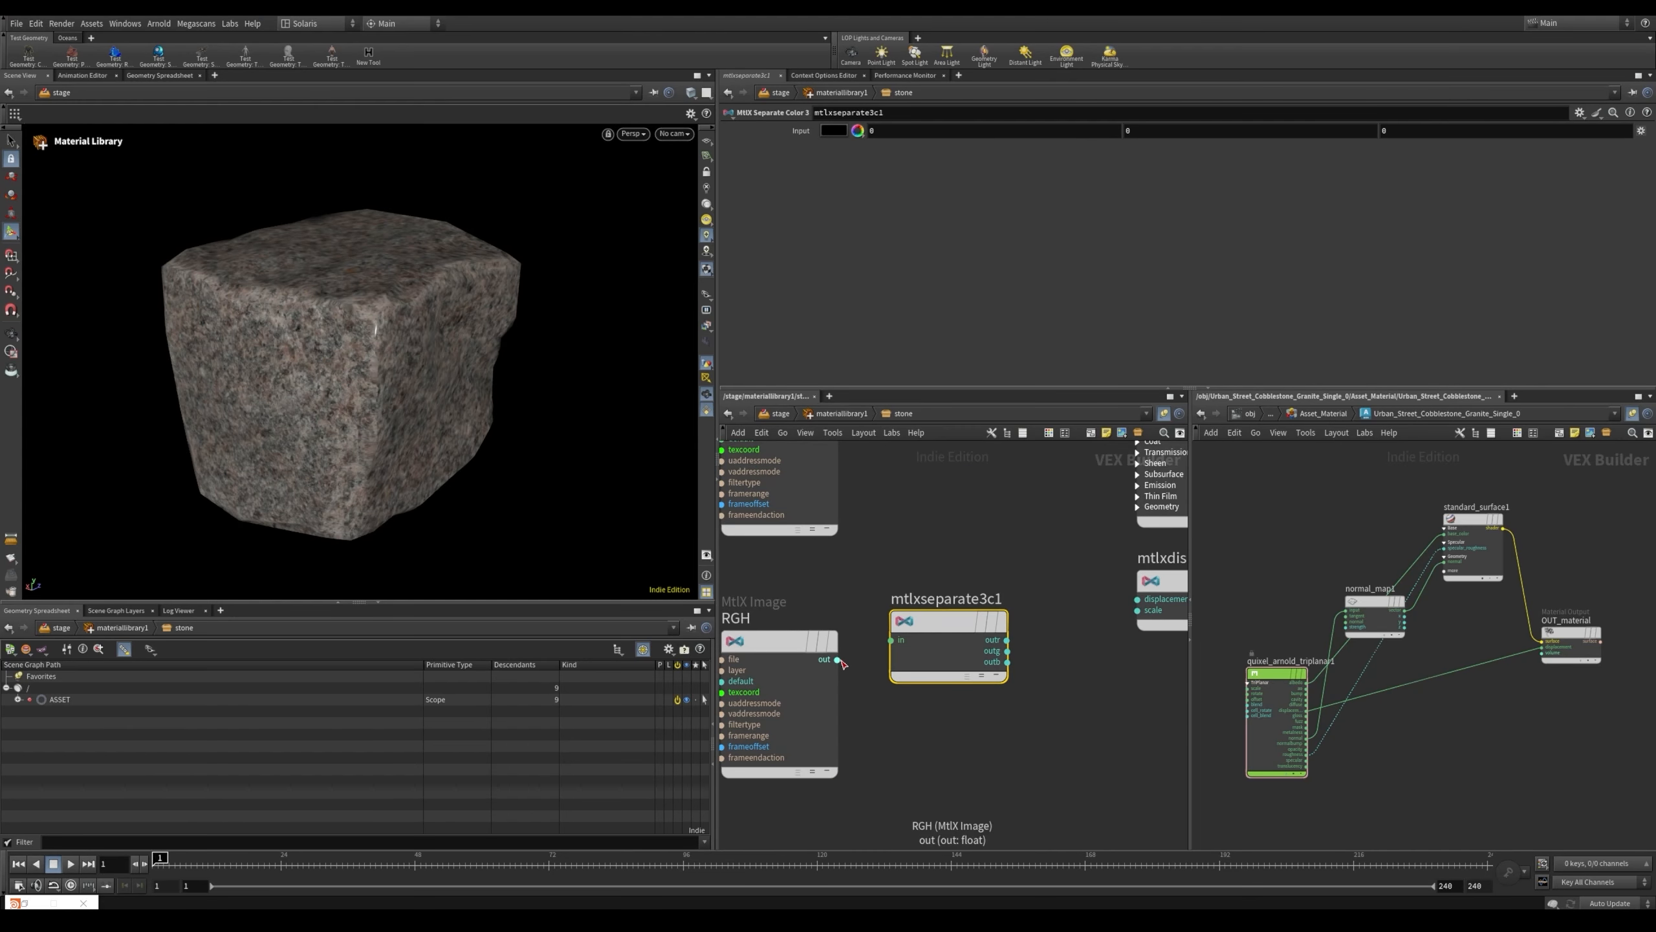
{"action": "scroll", "coordinate": [941, 712], "scroll_direction": "up", "scroll_amount": 2}
{"action": "middle_click_drag", "start_coordinate": [942, 712], "coordinate": [904, 724]}
Connect the separate node's outr output to the specular_roughness input of mtlxstandard_surface
{"action": "left_click", "coordinate": [874, 695]}
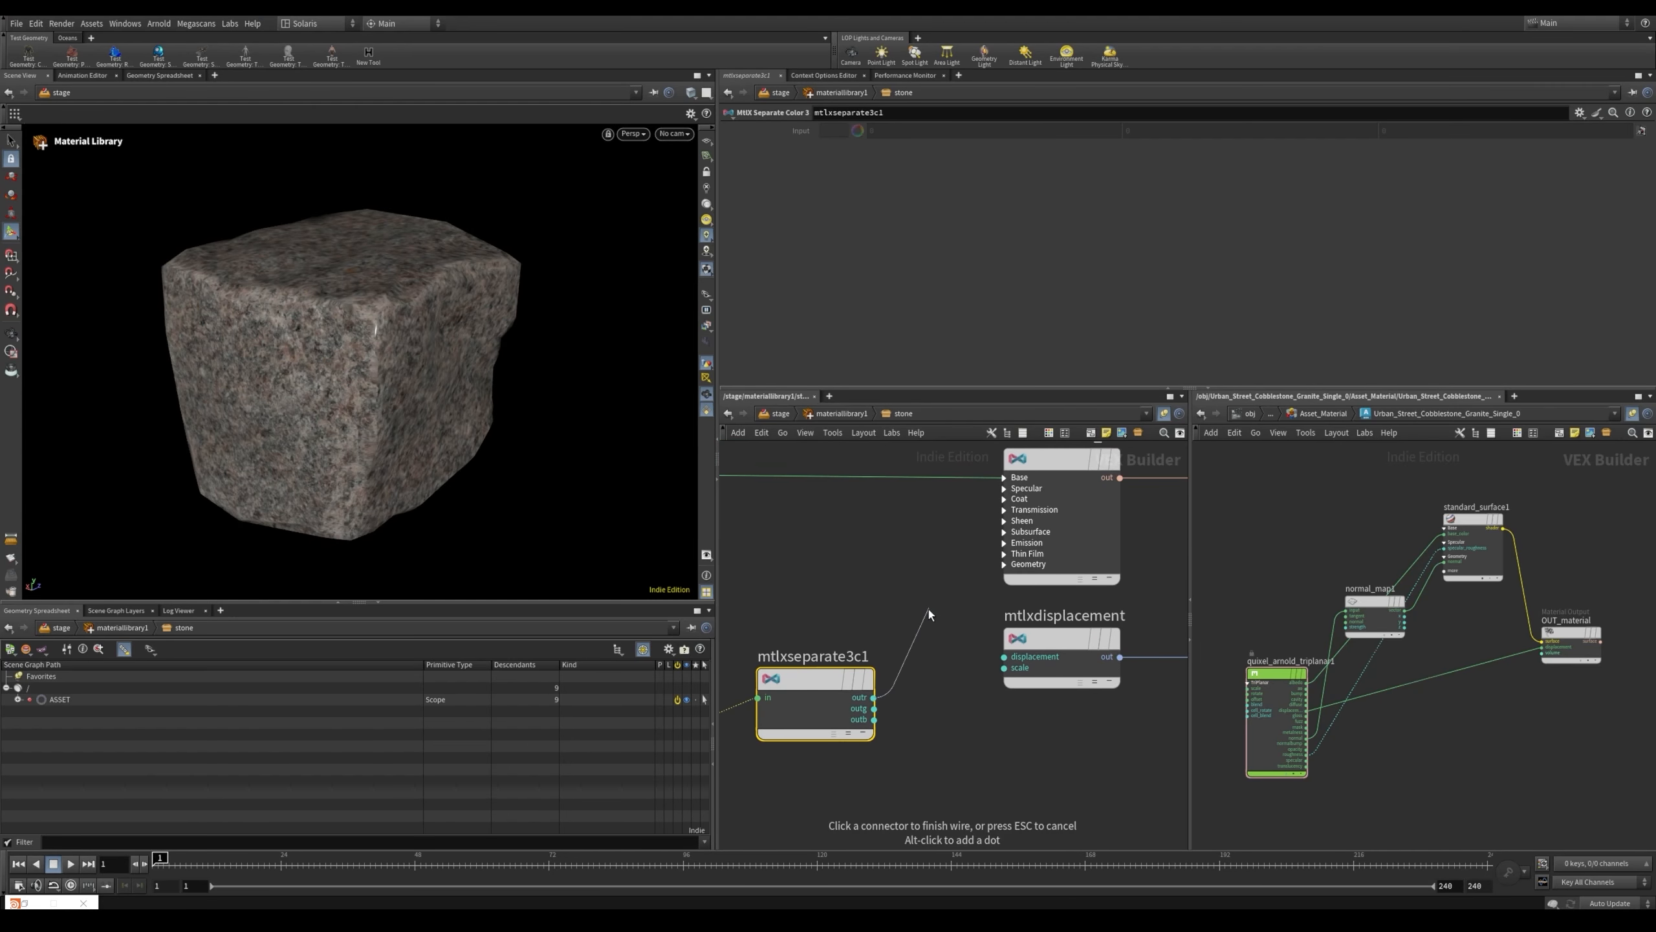
{"action": "middle_click_drag", "start_coordinate": [929, 609], "coordinate": [910, 680]}
{"action": "scroll", "coordinate": [911, 681], "scroll_direction": "up", "scroll_amount": 2}
{"action": "left_click", "coordinate": [996, 534]}
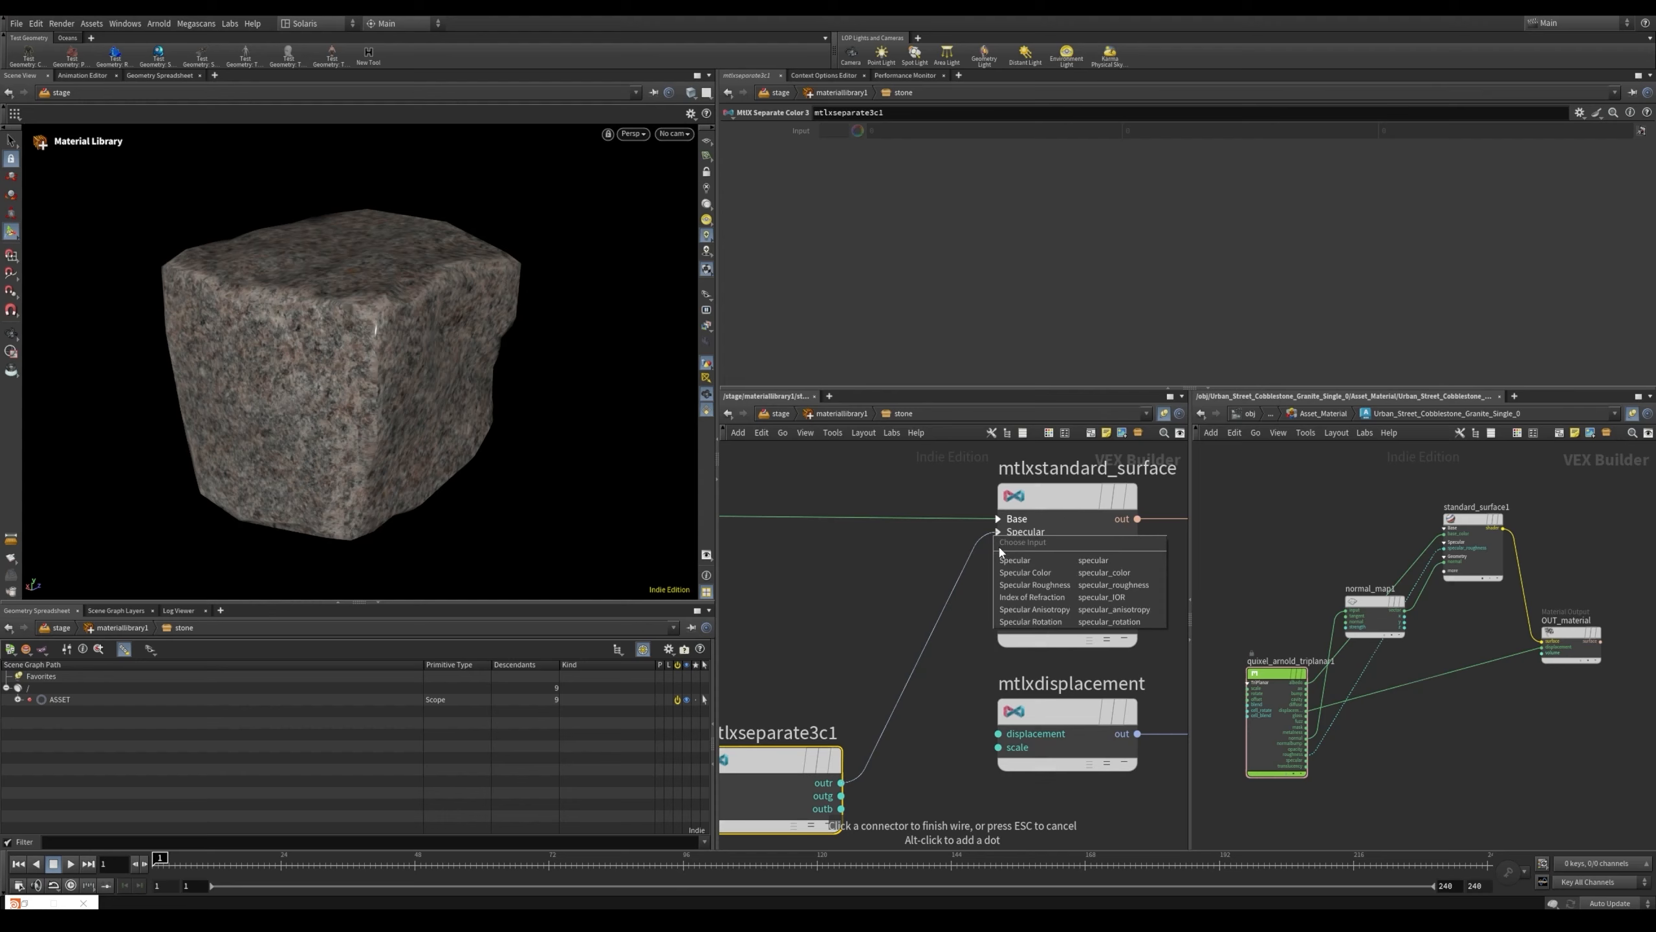
{"action": "left_click", "coordinate": [1078, 585]}
{"action": "scroll", "coordinate": [1000, 516], "scroll_direction": "down", "scroll_amount": 3}
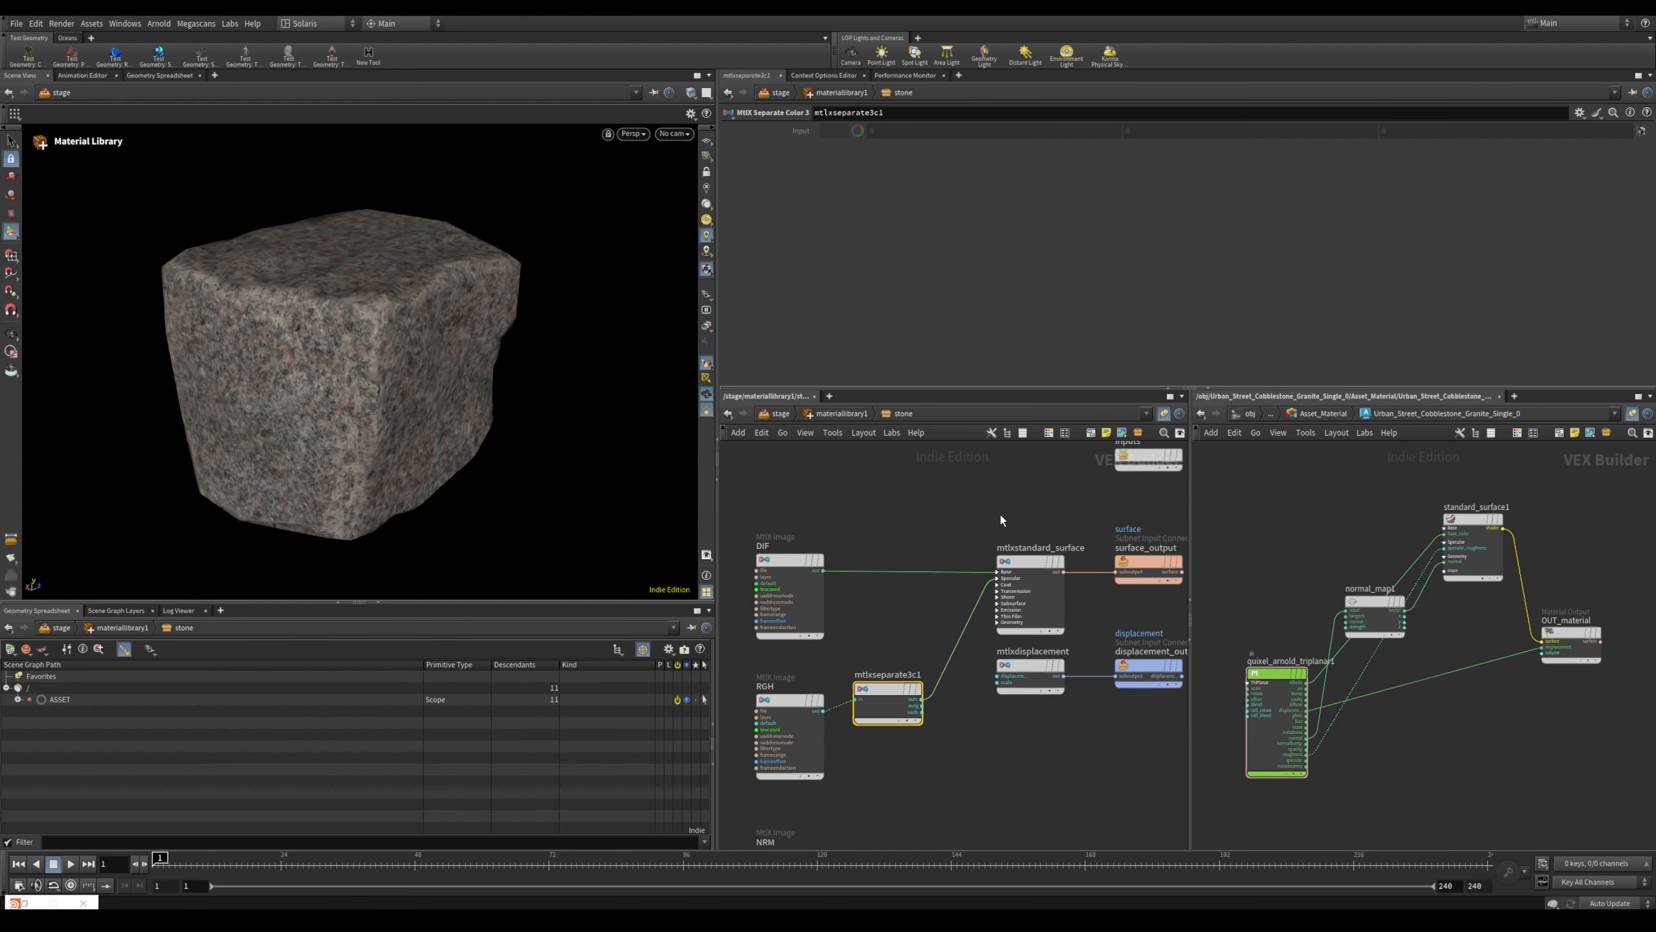
Add a MtlX Normalmap node to the material network beside the NRM image node
{"action": "scroll", "coordinate": [1010, 625], "scroll_direction": "down", "scroll_amount": 2}
{"action": "scroll", "coordinate": [945, 689], "scroll_direction": "up", "scroll_amount": 4}
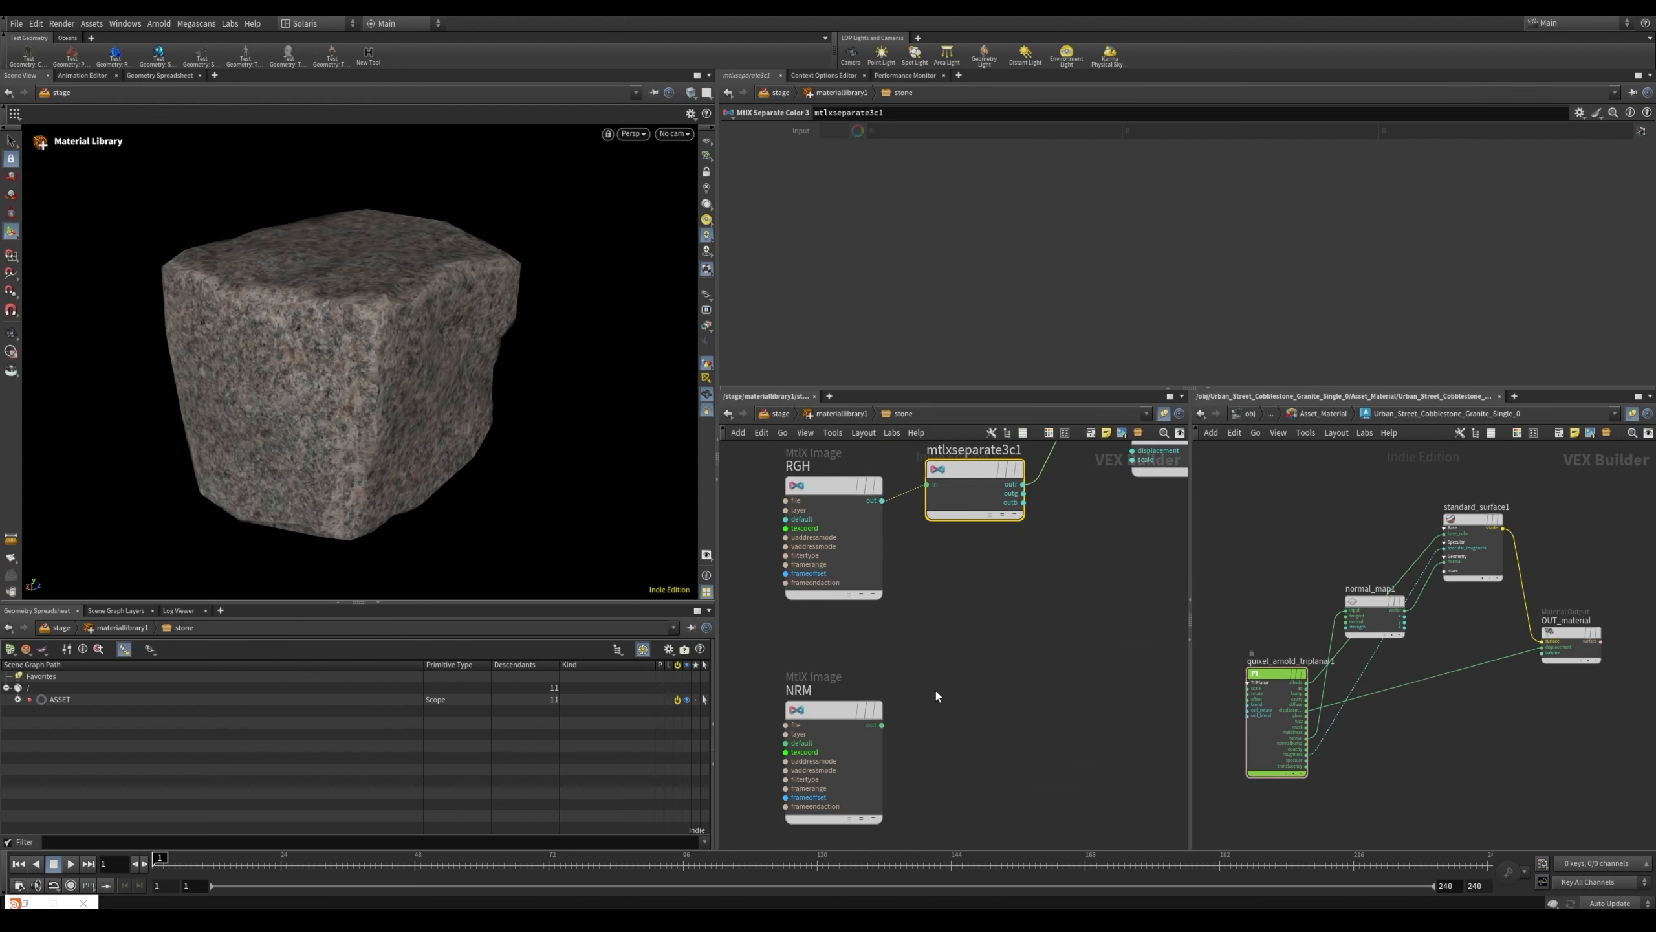
{"action": "left_click_drag", "start_coordinate": [937, 685], "coordinate": [795, 783]}
{"action": "scroll", "coordinate": [989, 655], "scroll_direction": "down", "scroll_amount": 2}
{"action": "middle_click_drag", "start_coordinate": [989, 654], "coordinate": [863, 722]}
{"action": "left_click", "coordinate": [921, 705]}
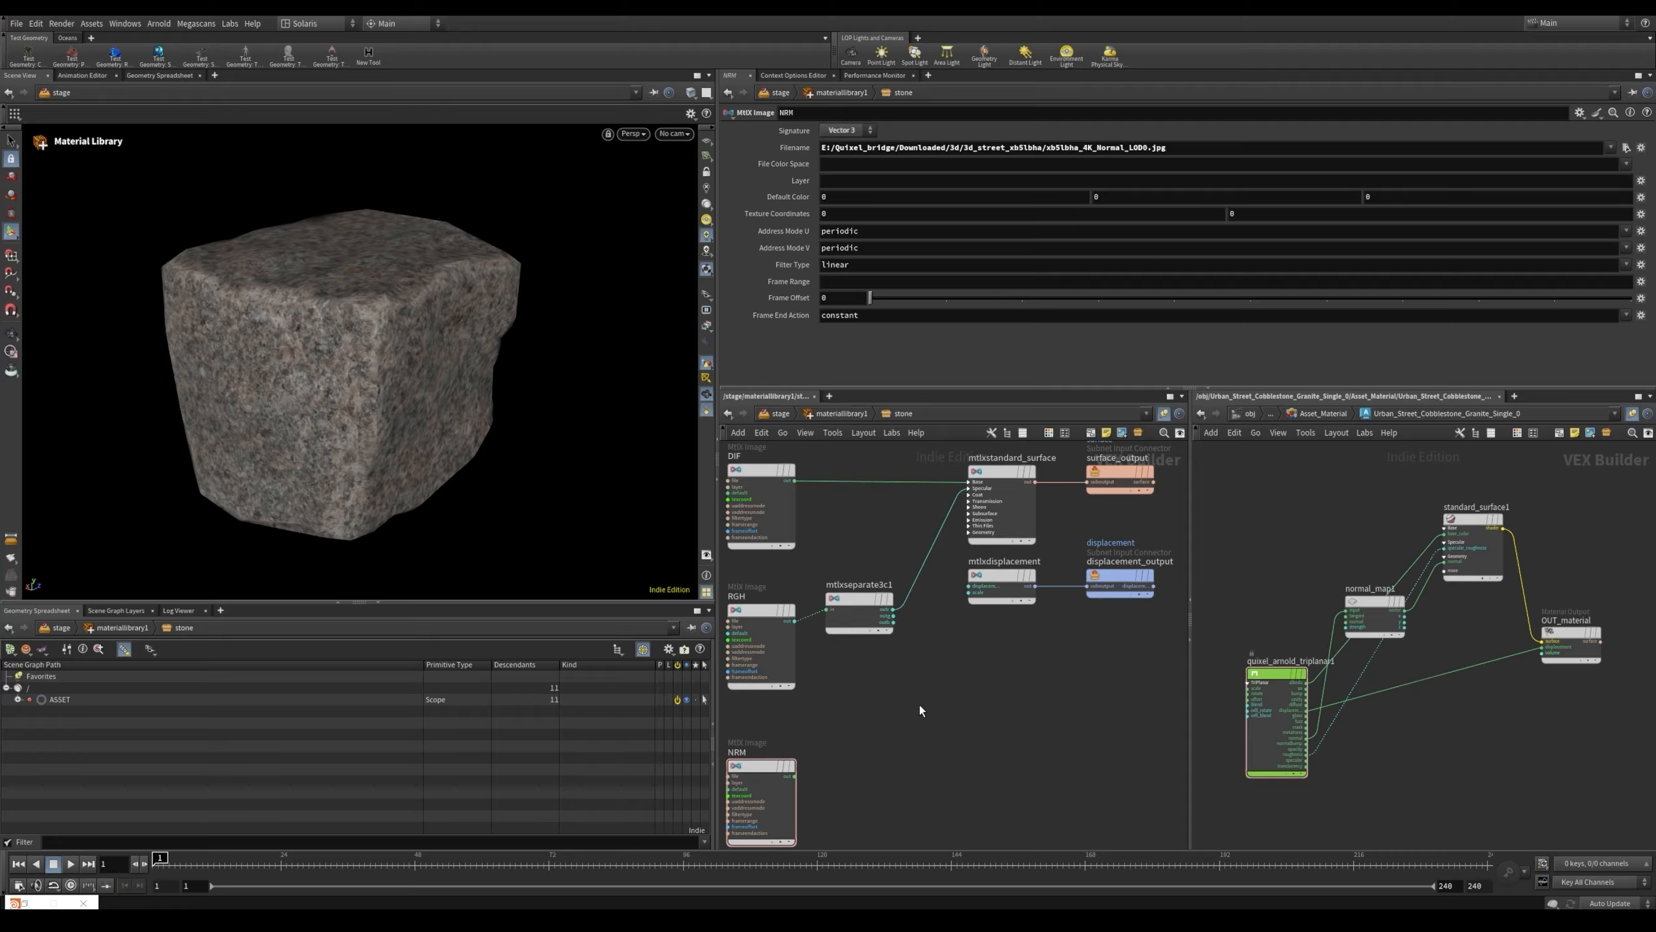
{"action": "key", "text": "Tab"}
{"action": "type", "text": "norma"}
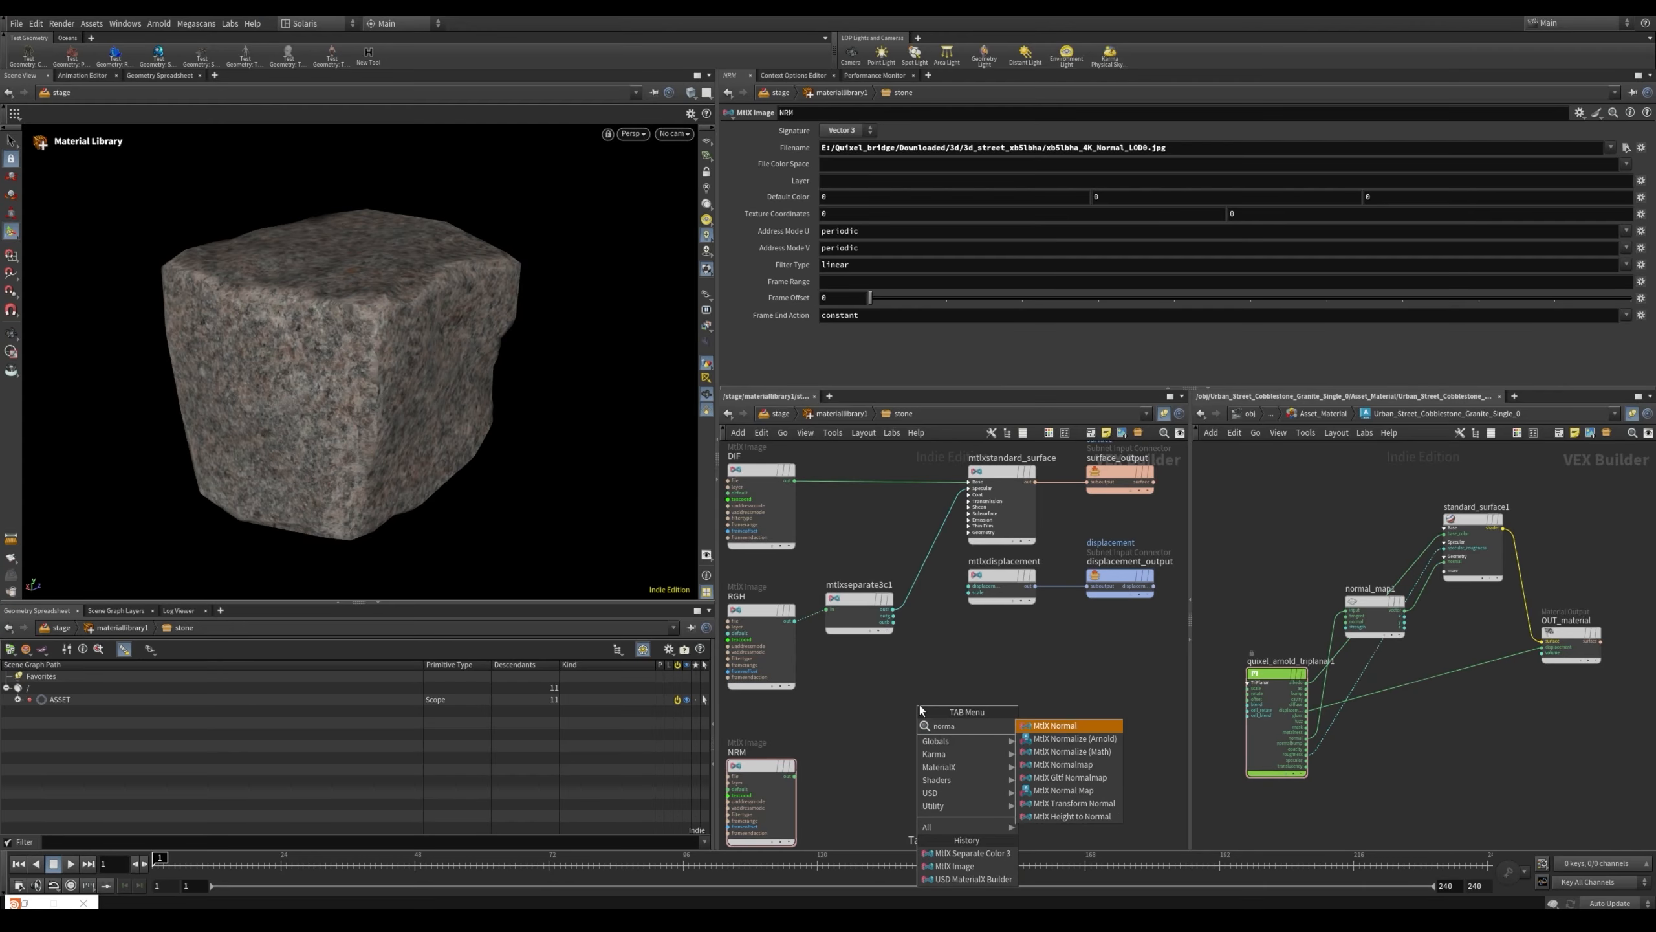
{"action": "left_click", "coordinate": [1083, 765]}
{"action": "left_click", "coordinate": [943, 740]}
{"action": "scroll", "coordinate": [788, 795], "scroll_direction": "up", "scroll_amount": 3}
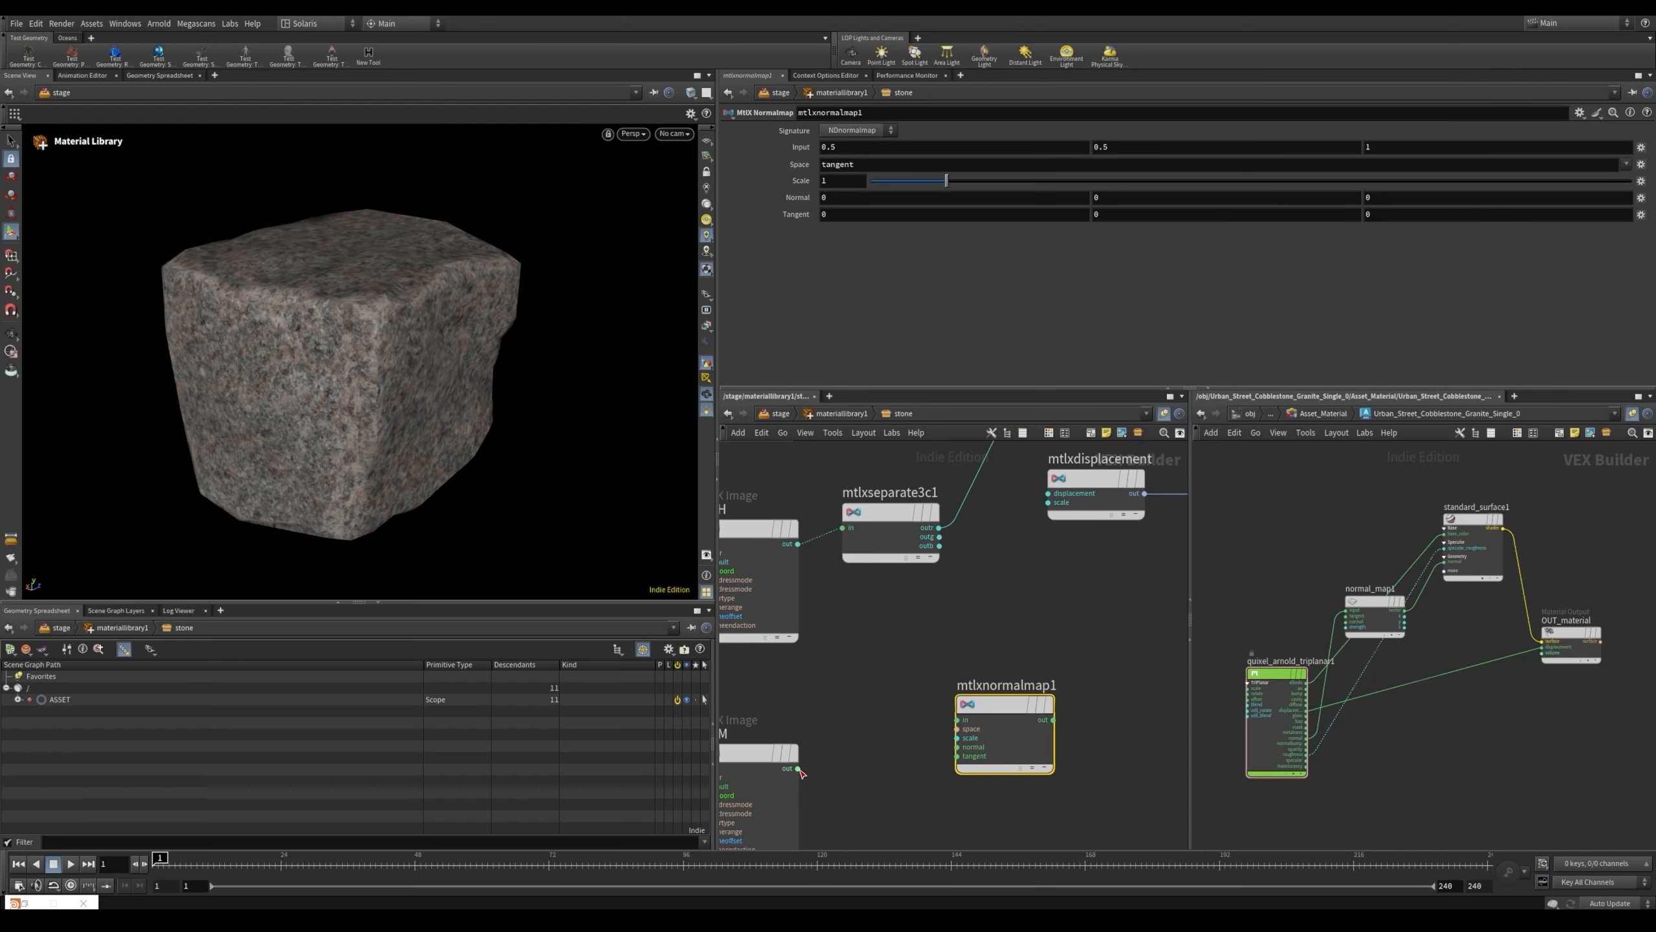
Wire NRM into the normal map node's in input and its output into the standard surface's normal input
{"action": "left_click", "coordinate": [798, 767]}
{"action": "left_click", "coordinate": [957, 719]}
{"action": "middle_click_drag", "start_coordinate": [1064, 719], "coordinate": [968, 774]}
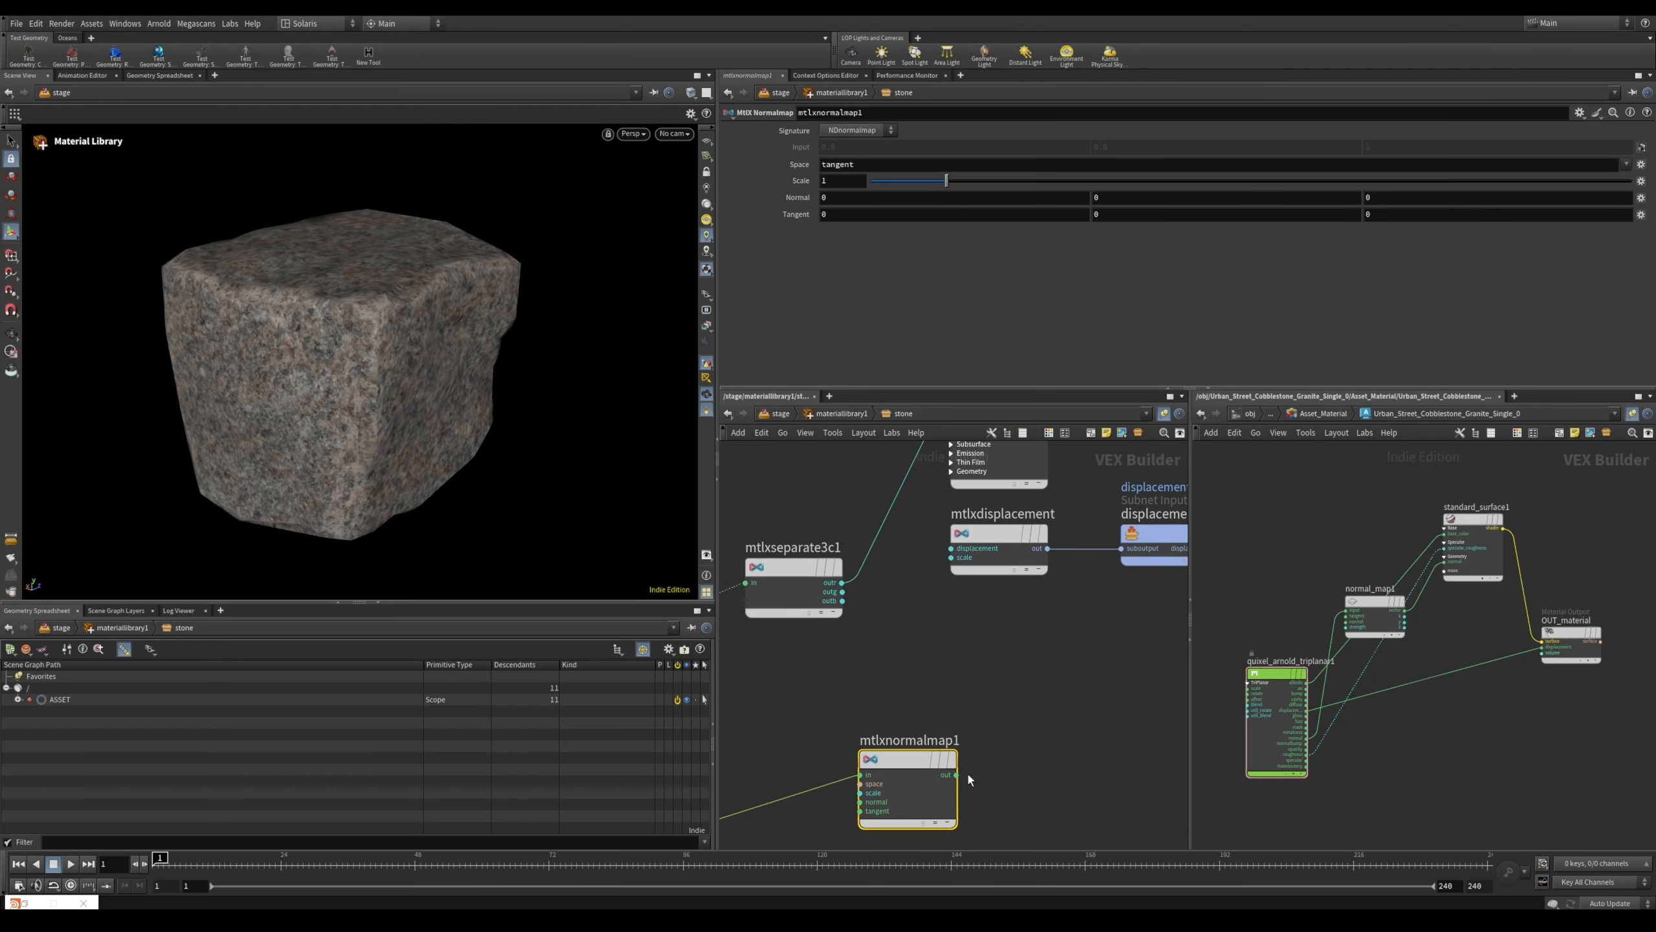
{"action": "left_click", "coordinate": [956, 774]}
{"action": "middle_click_drag", "start_coordinate": [975, 625], "coordinate": [952, 724]}
{"action": "left_click", "coordinate": [921, 593]}
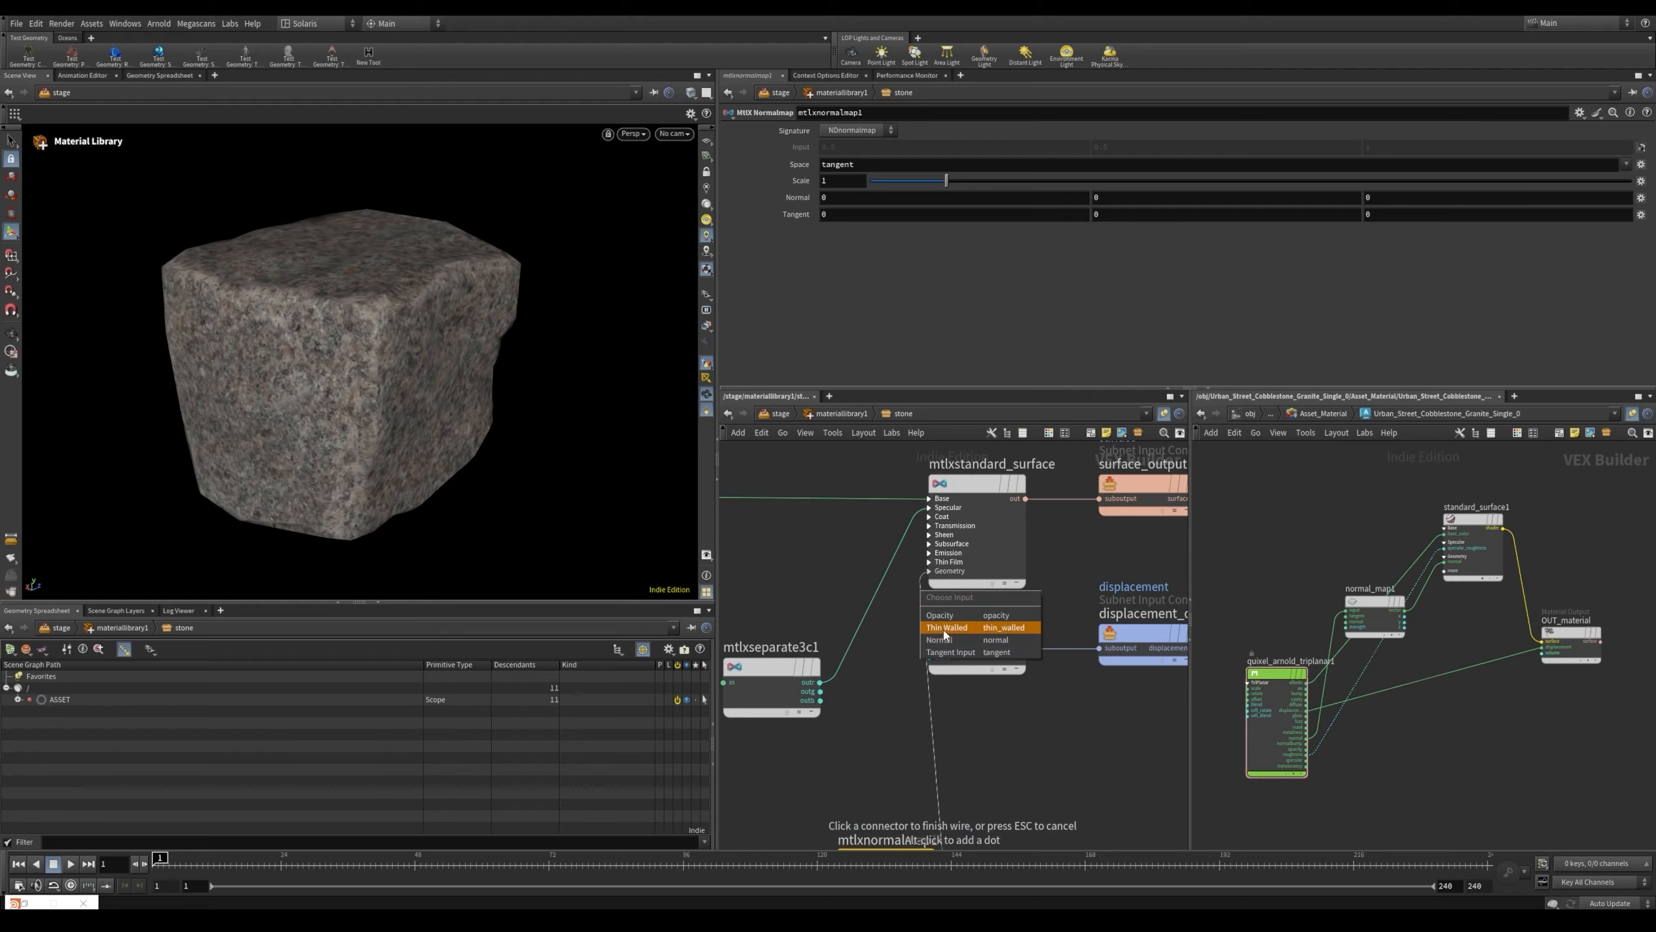
{"action": "left_click", "coordinate": [951, 640]}
{"action": "key", "text": "h"}
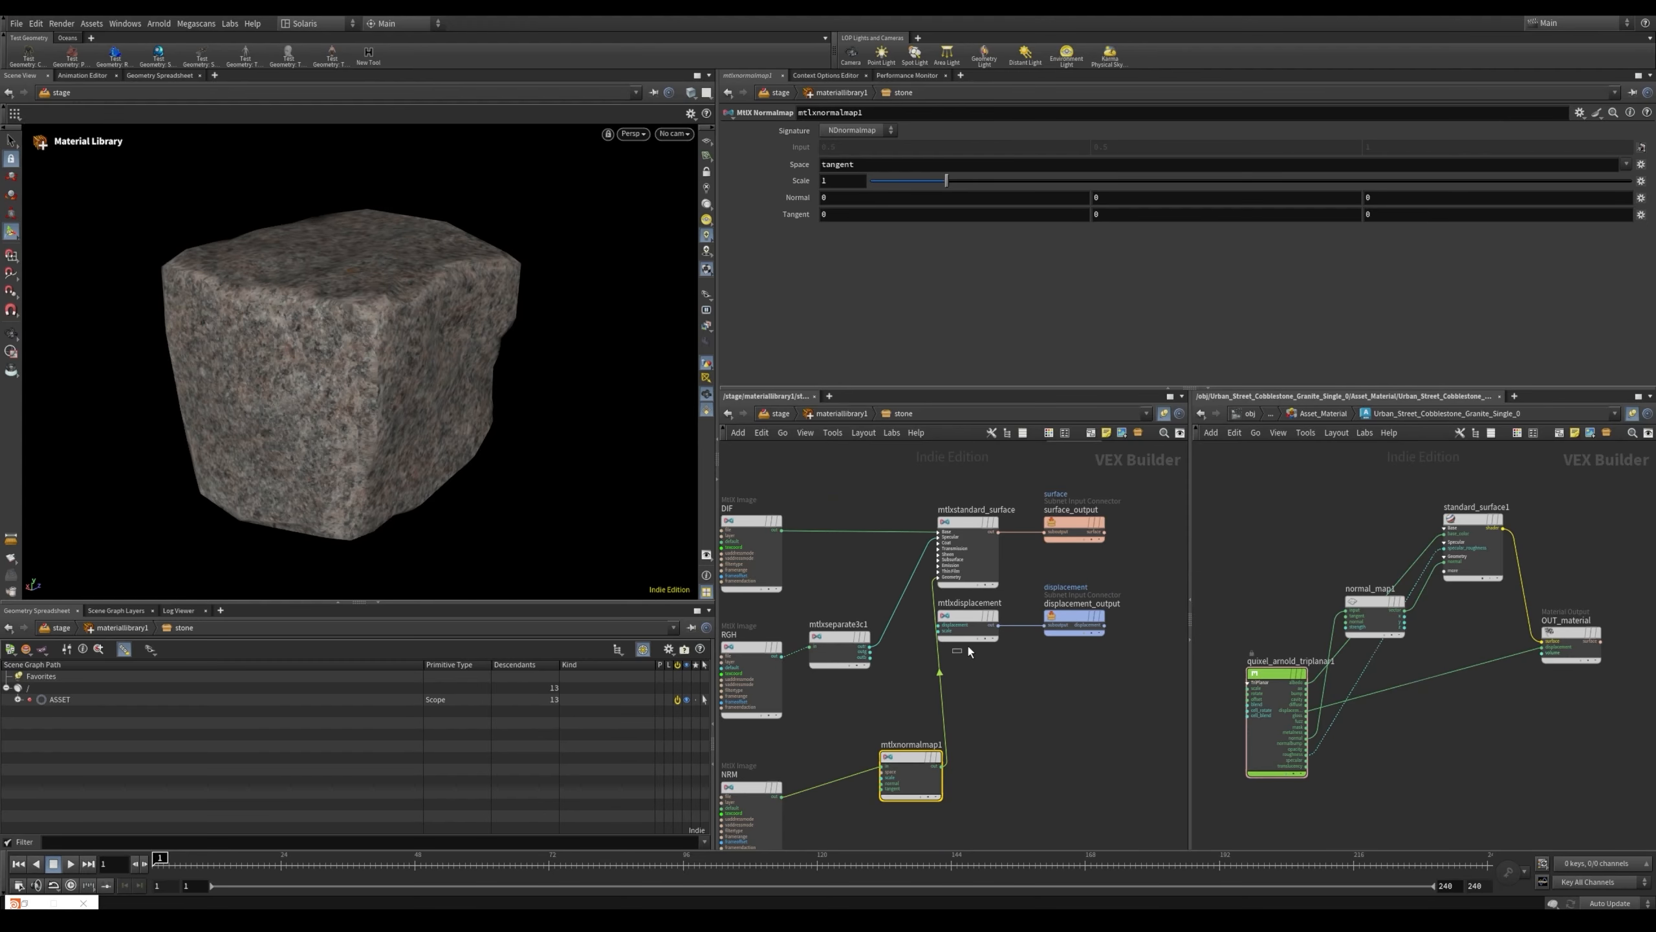
Move the mtlxdisplacement and displacement_output nodes down, clear of the surface shading nodes
{"action": "left_click_drag", "start_coordinate": [968, 650], "coordinate": [1076, 619]}
{"action": "left_click_drag", "start_coordinate": [970, 620], "coordinate": [1073, 670]}
{"action": "middle_click_drag", "start_coordinate": [1000, 761], "coordinate": [983, 677]}
{"action": "scroll", "coordinate": [999, 655], "scroll_direction": "down", "scroll_amount": 3}
{"action": "left_click_drag", "start_coordinate": [1009, 661], "coordinate": [1143, 587]}
{"action": "left_click_drag", "start_coordinate": [1041, 616], "coordinate": [1040, 748]}
{"action": "middle_click_drag", "start_coordinate": [1025, 581], "coordinate": [1056, 604]}
{"action": "left_click", "coordinate": [1061, 601]}
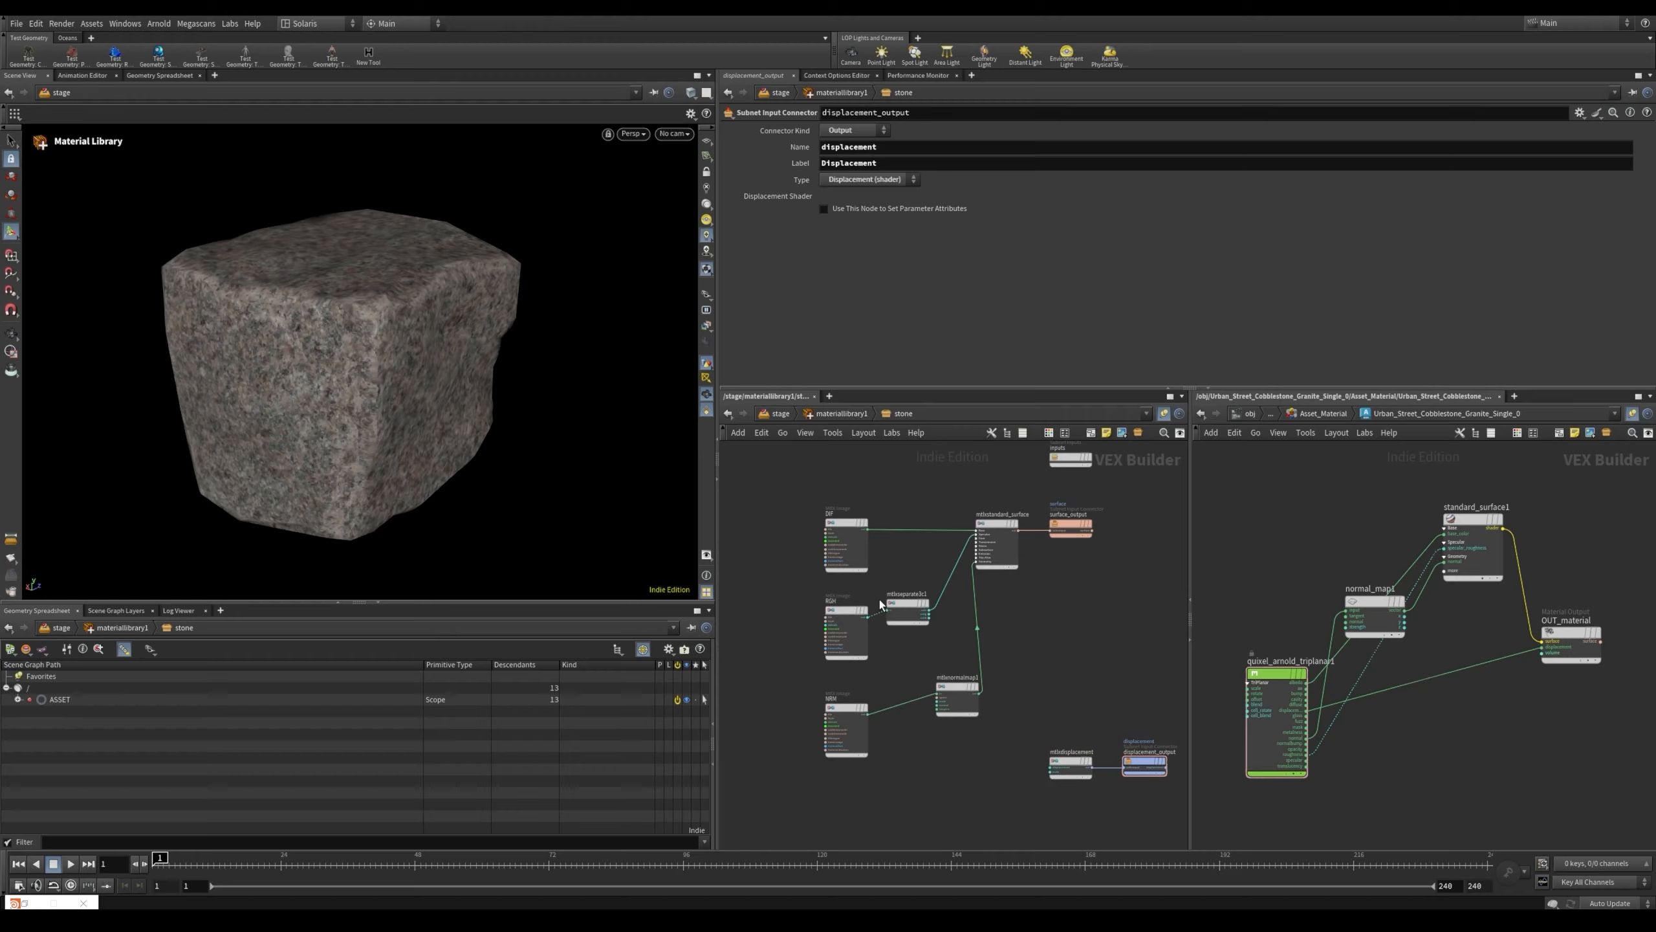
Check the NRM node in the finished stone network, and return to the stage-level network
{"action": "scroll", "coordinate": [880, 604], "scroll_direction": "up", "scroll_amount": 3}
{"action": "left_click", "coordinate": [823, 788]}
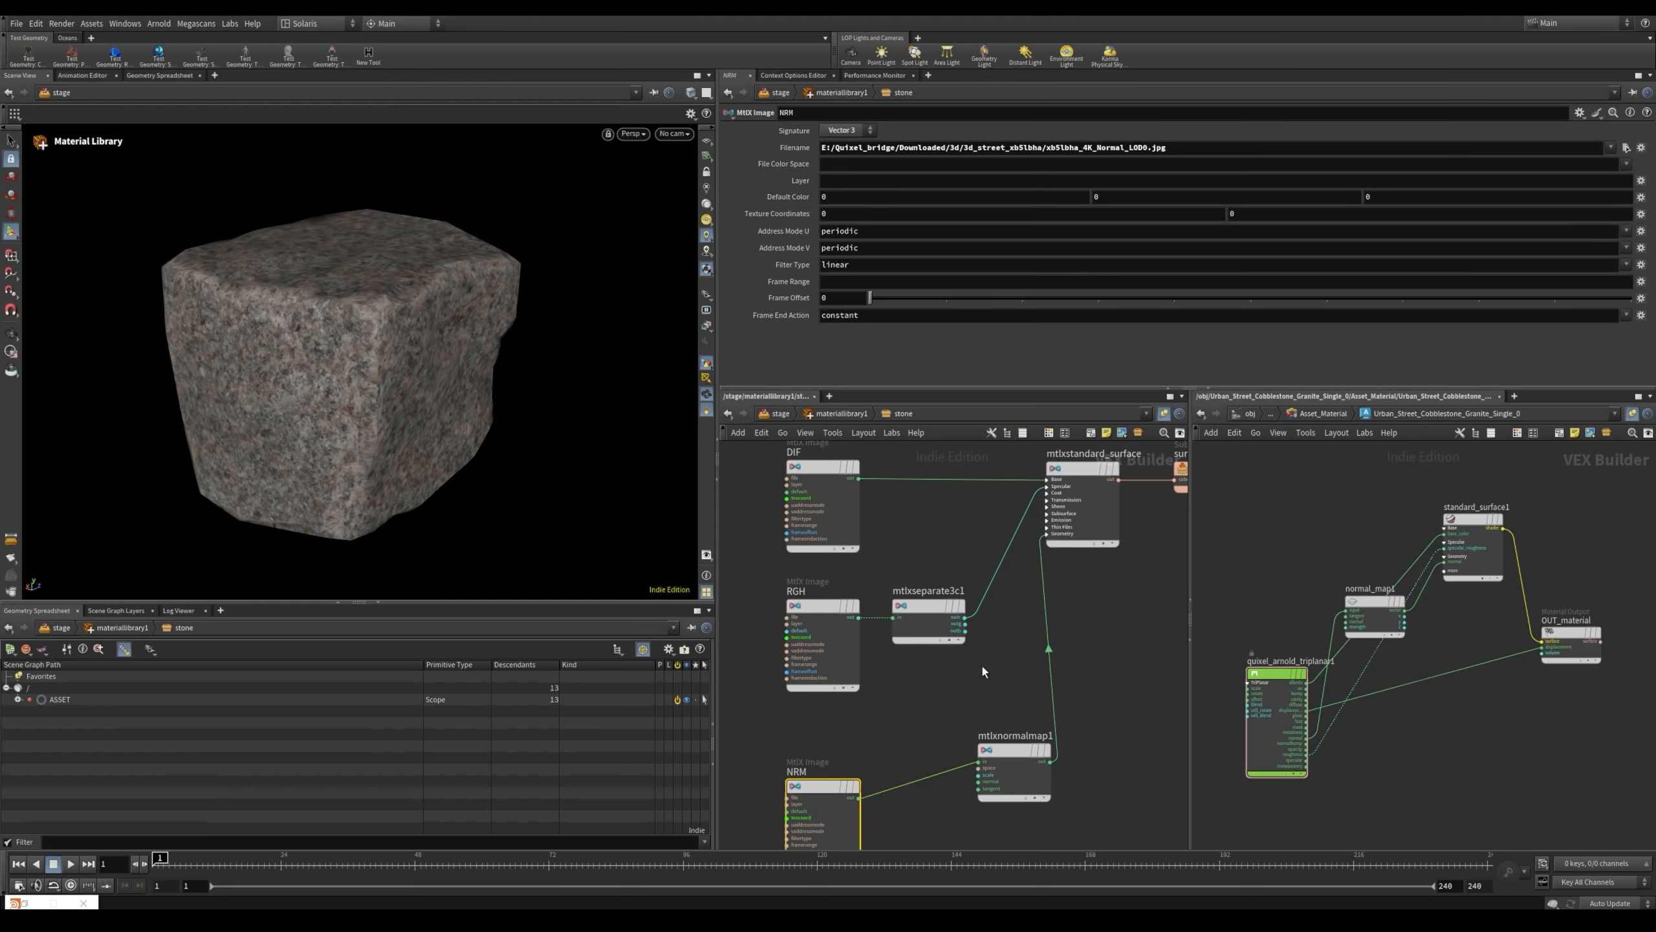
{"action": "scroll", "coordinate": [980, 670], "scroll_direction": "down", "scroll_amount": 3}
{"action": "left_click", "coordinate": [1077, 663]}
{"action": "left_click", "coordinate": [838, 414]}
{"action": "left_click", "coordinate": [782, 414]}
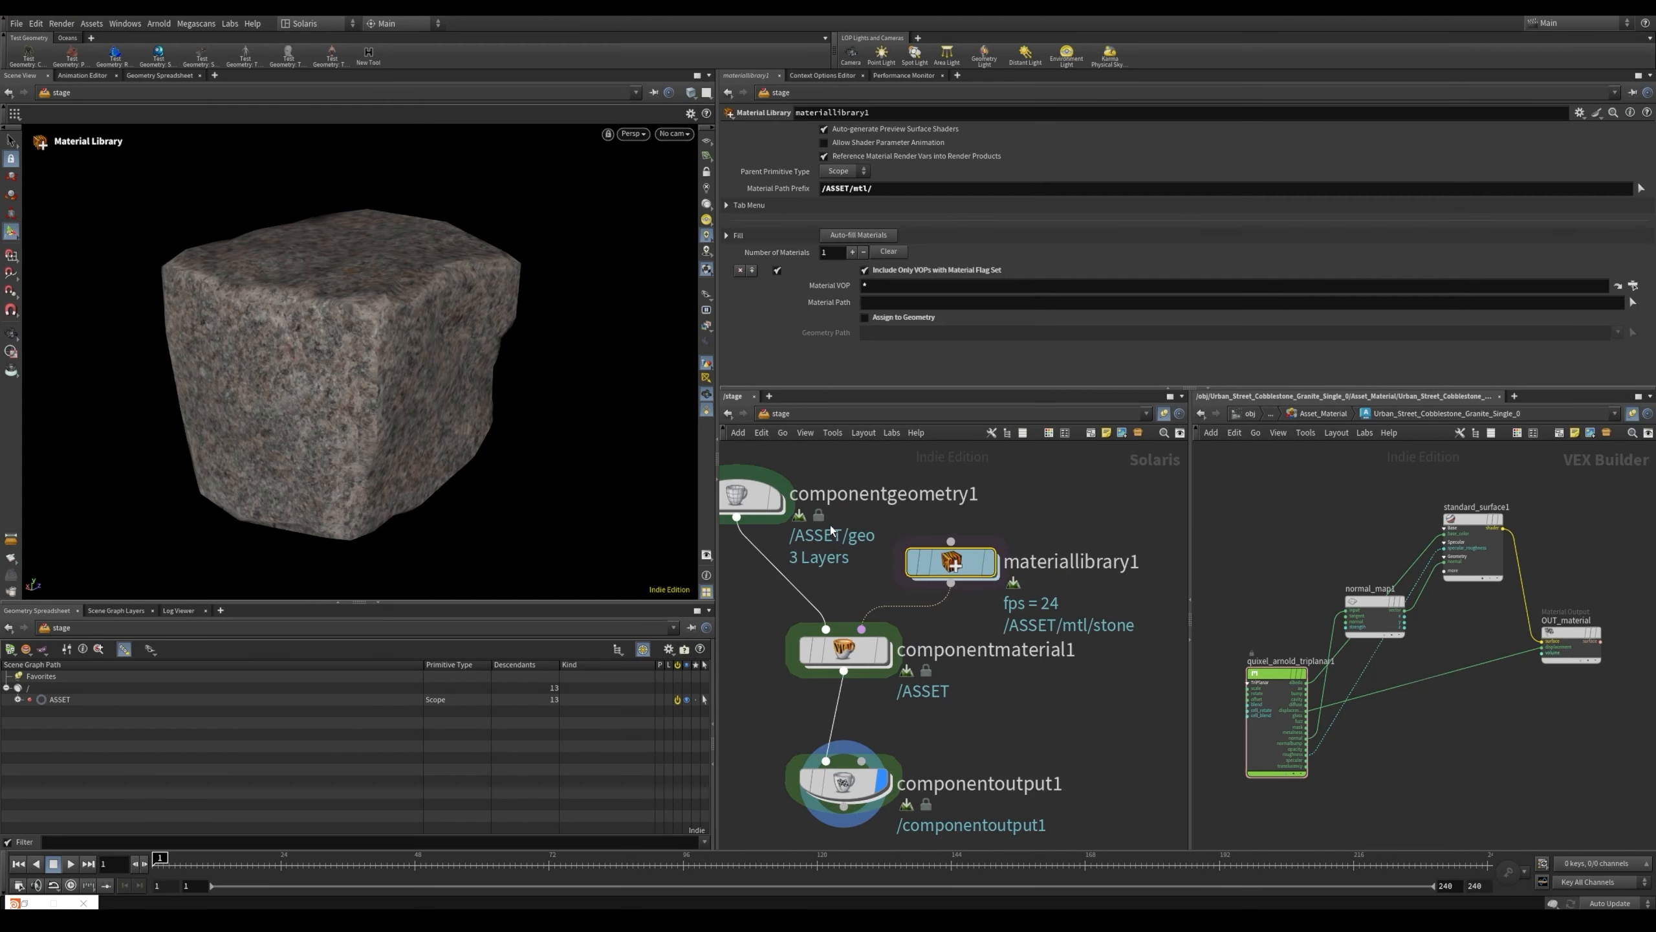
{"action": "scroll", "coordinate": [1089, 652], "scroll_direction": "down", "scroll_amount": 5}
{"action": "scroll", "coordinate": [1069, 714], "scroll_direction": "up", "scroll_amount": 4}
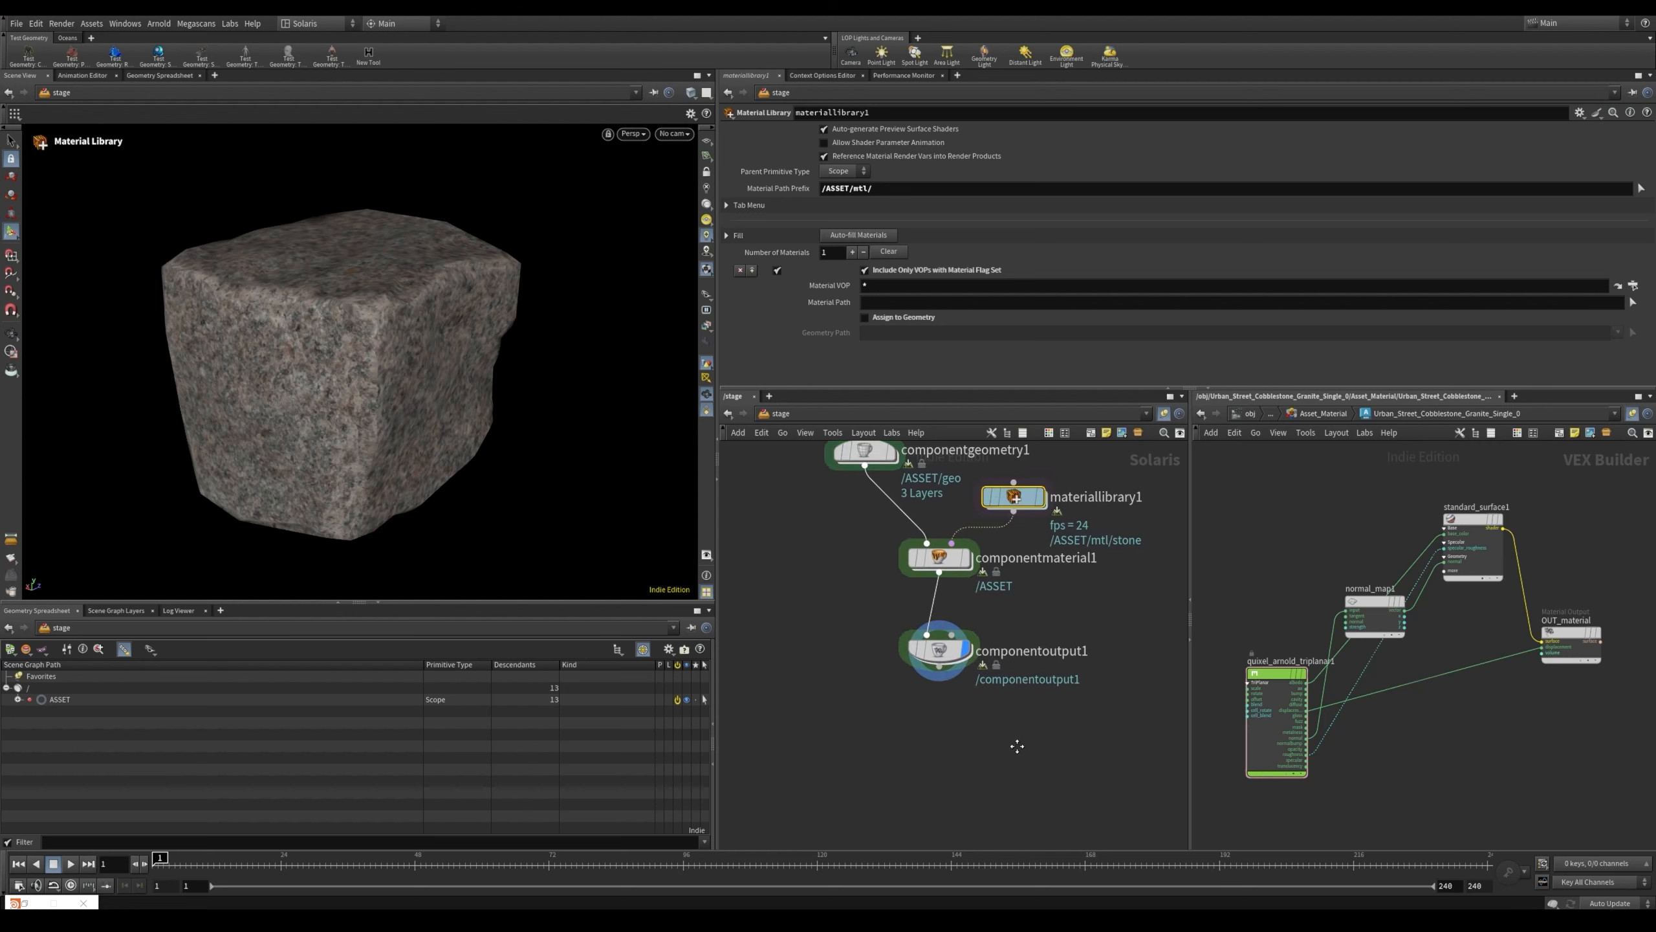
{"action": "scroll", "coordinate": [856, 674], "scroll_direction": "down", "scroll_amount": 4}
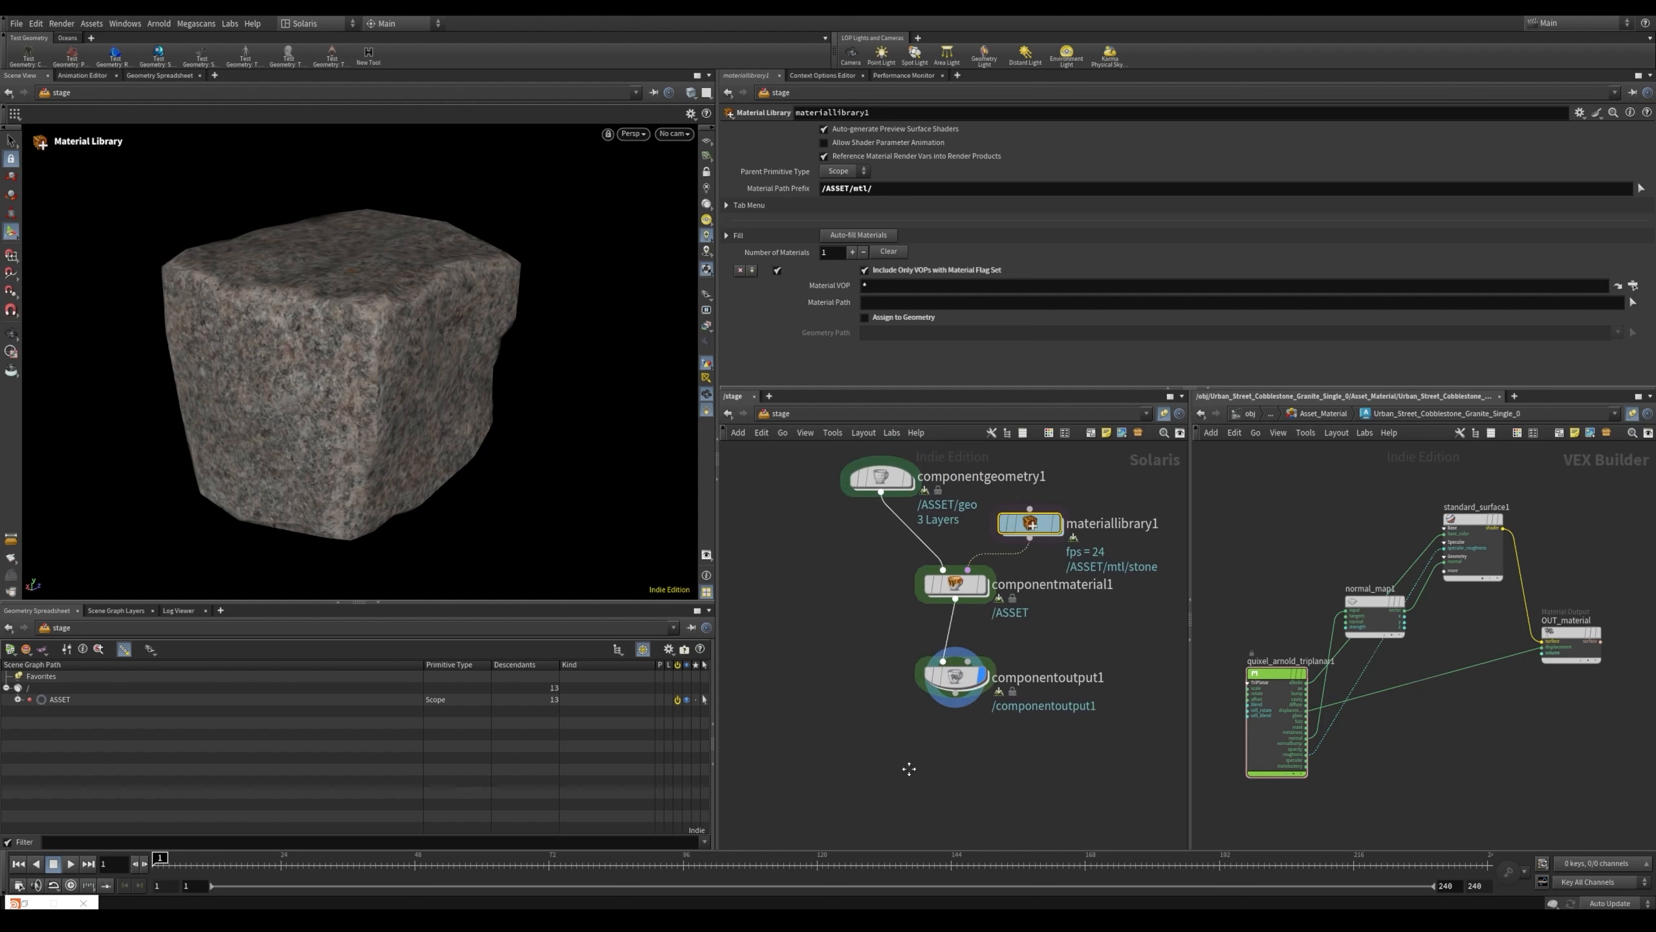
{"action": "scroll", "coordinate": [881, 746], "scroll_direction": "up", "scroll_amount": 1}
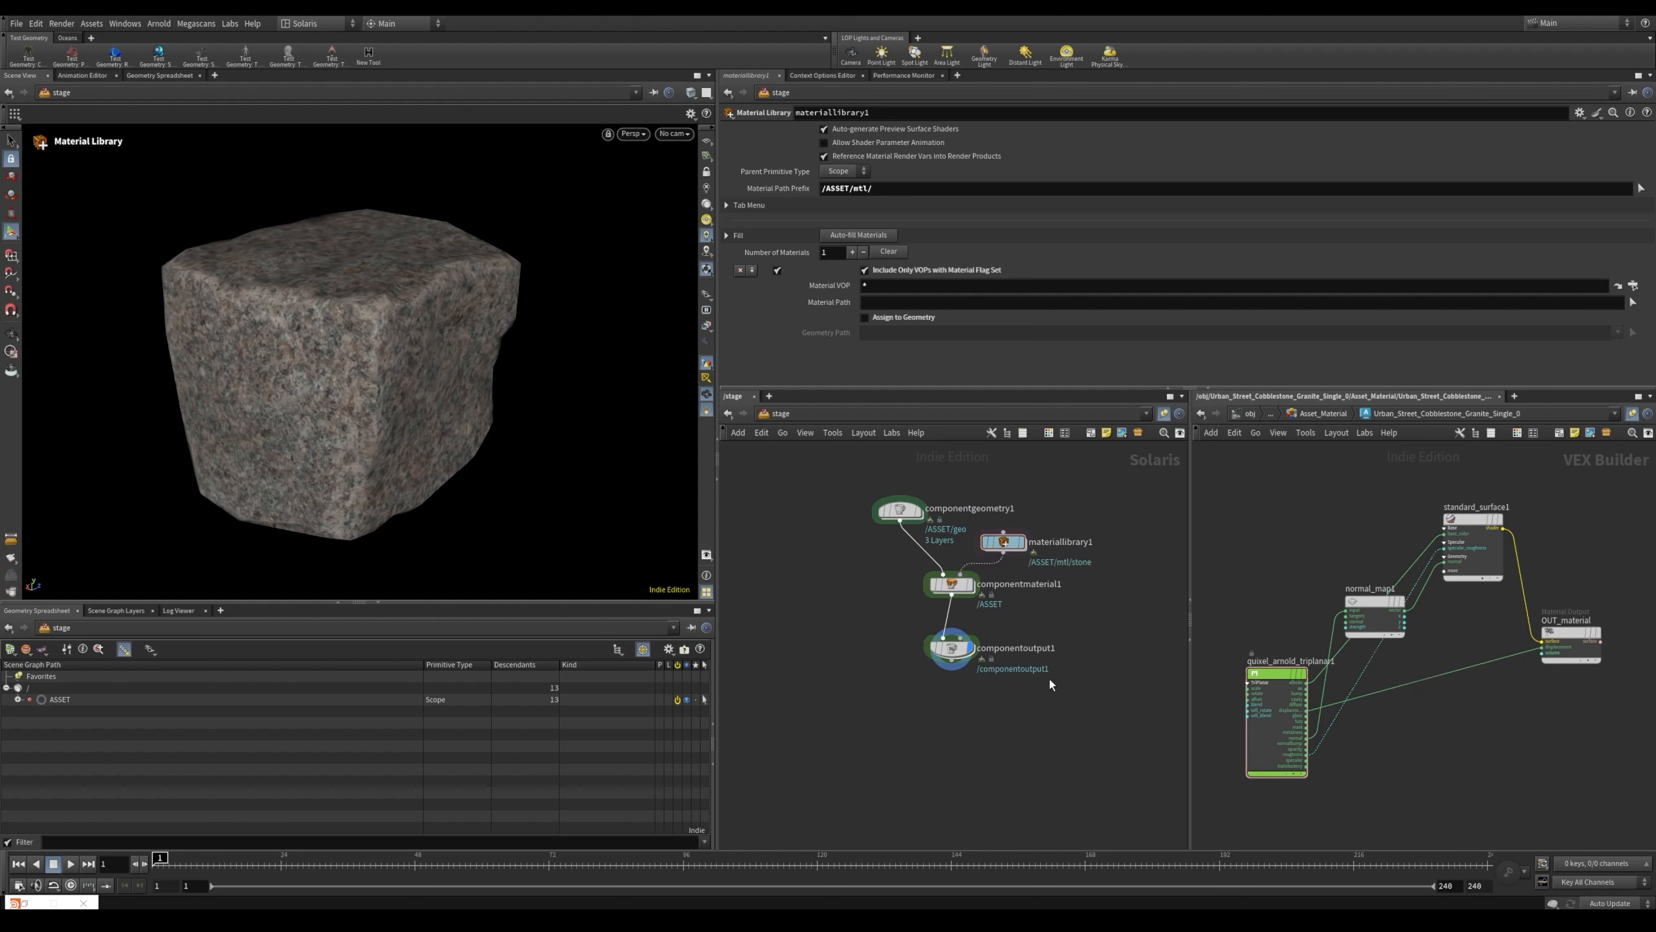
{"action": "middle_click_drag", "start_coordinate": [1072, 616], "coordinate": [1034, 638]}
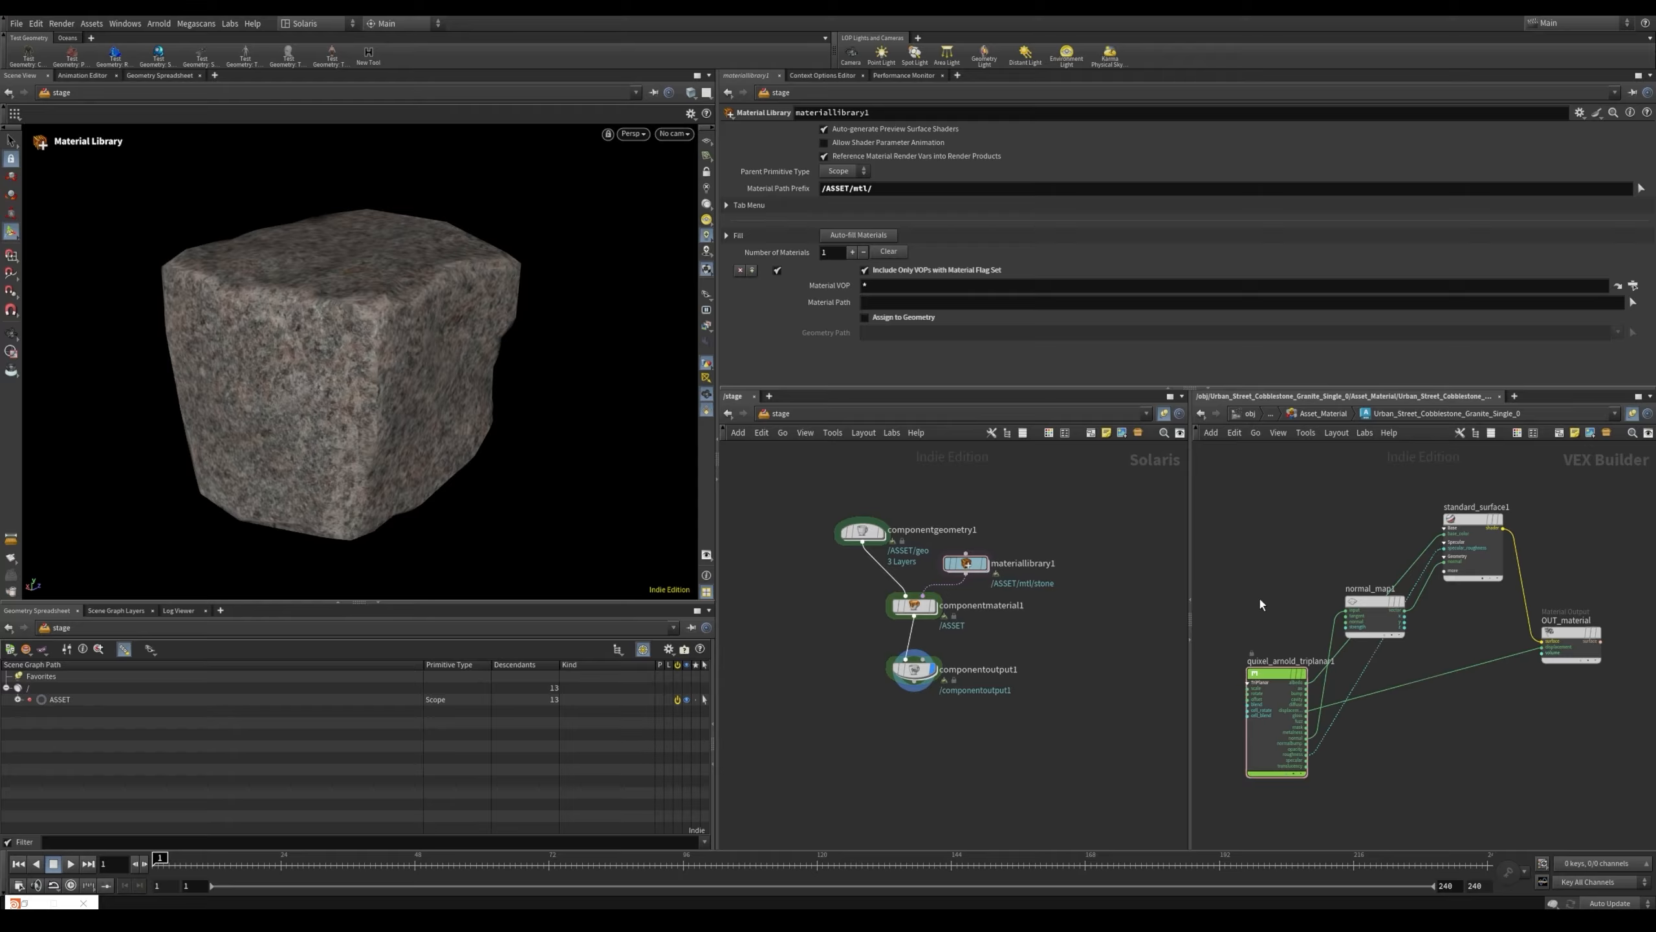
Collapse the second network pane and add a Dome Light node to the stage below componentoutput1
{"action": "middle_click_drag", "start_coordinate": [1260, 598], "coordinate": [1269, 579]}
{"action": "left_click", "coordinate": [1192, 639]}
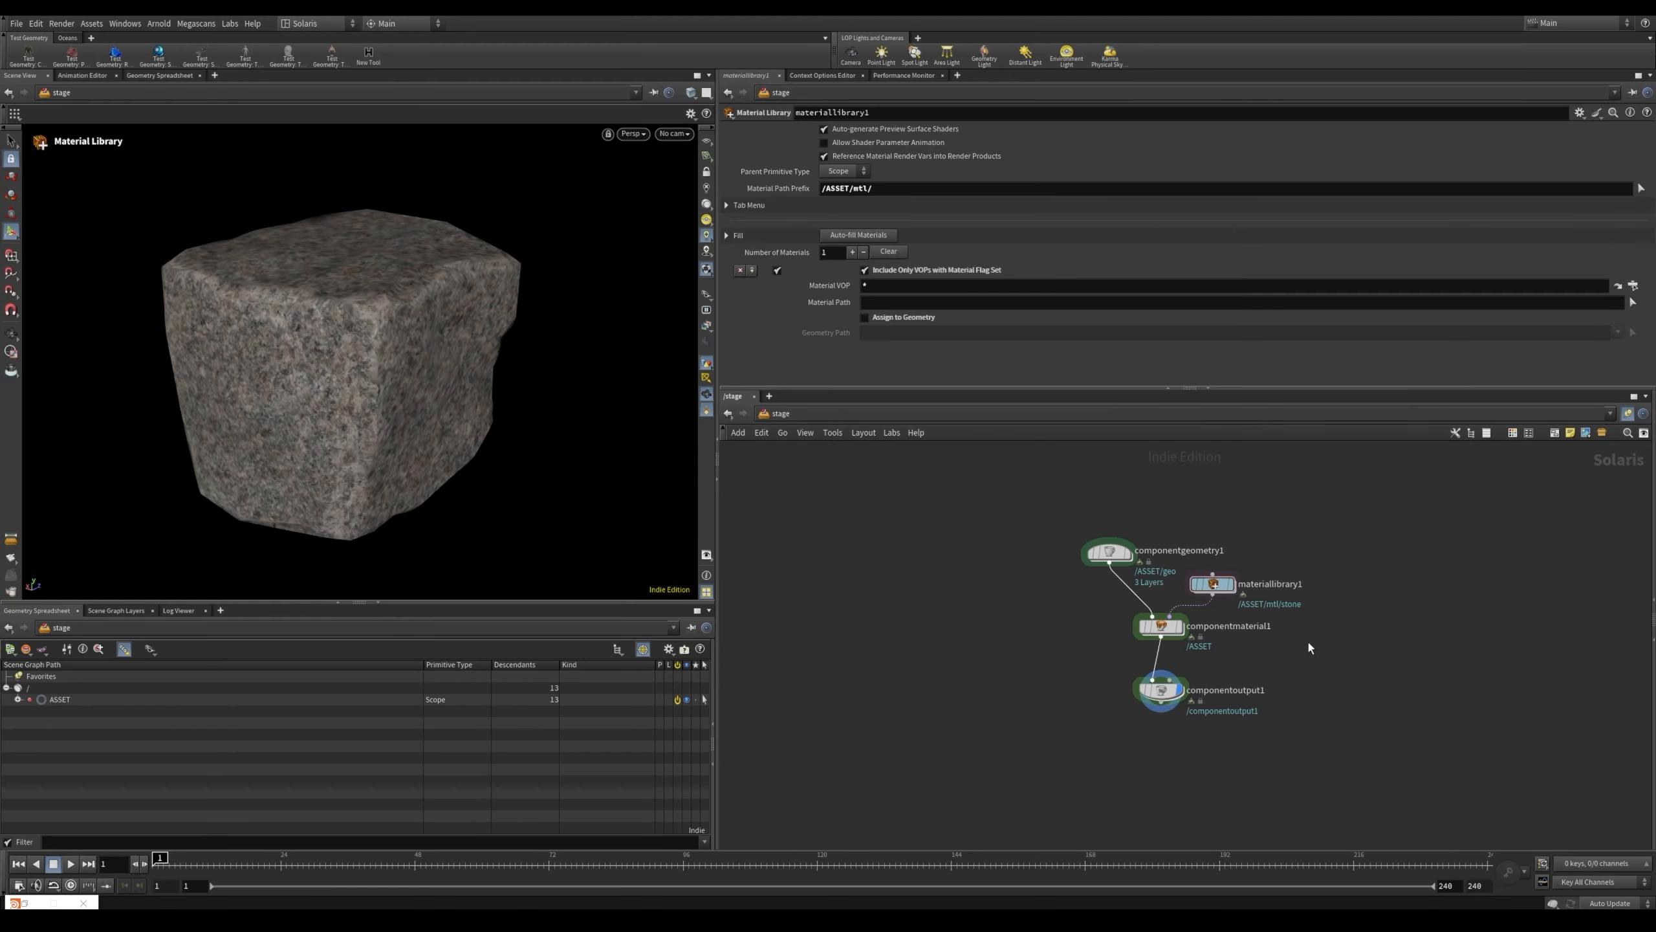
{"action": "key", "text": "Tab"}
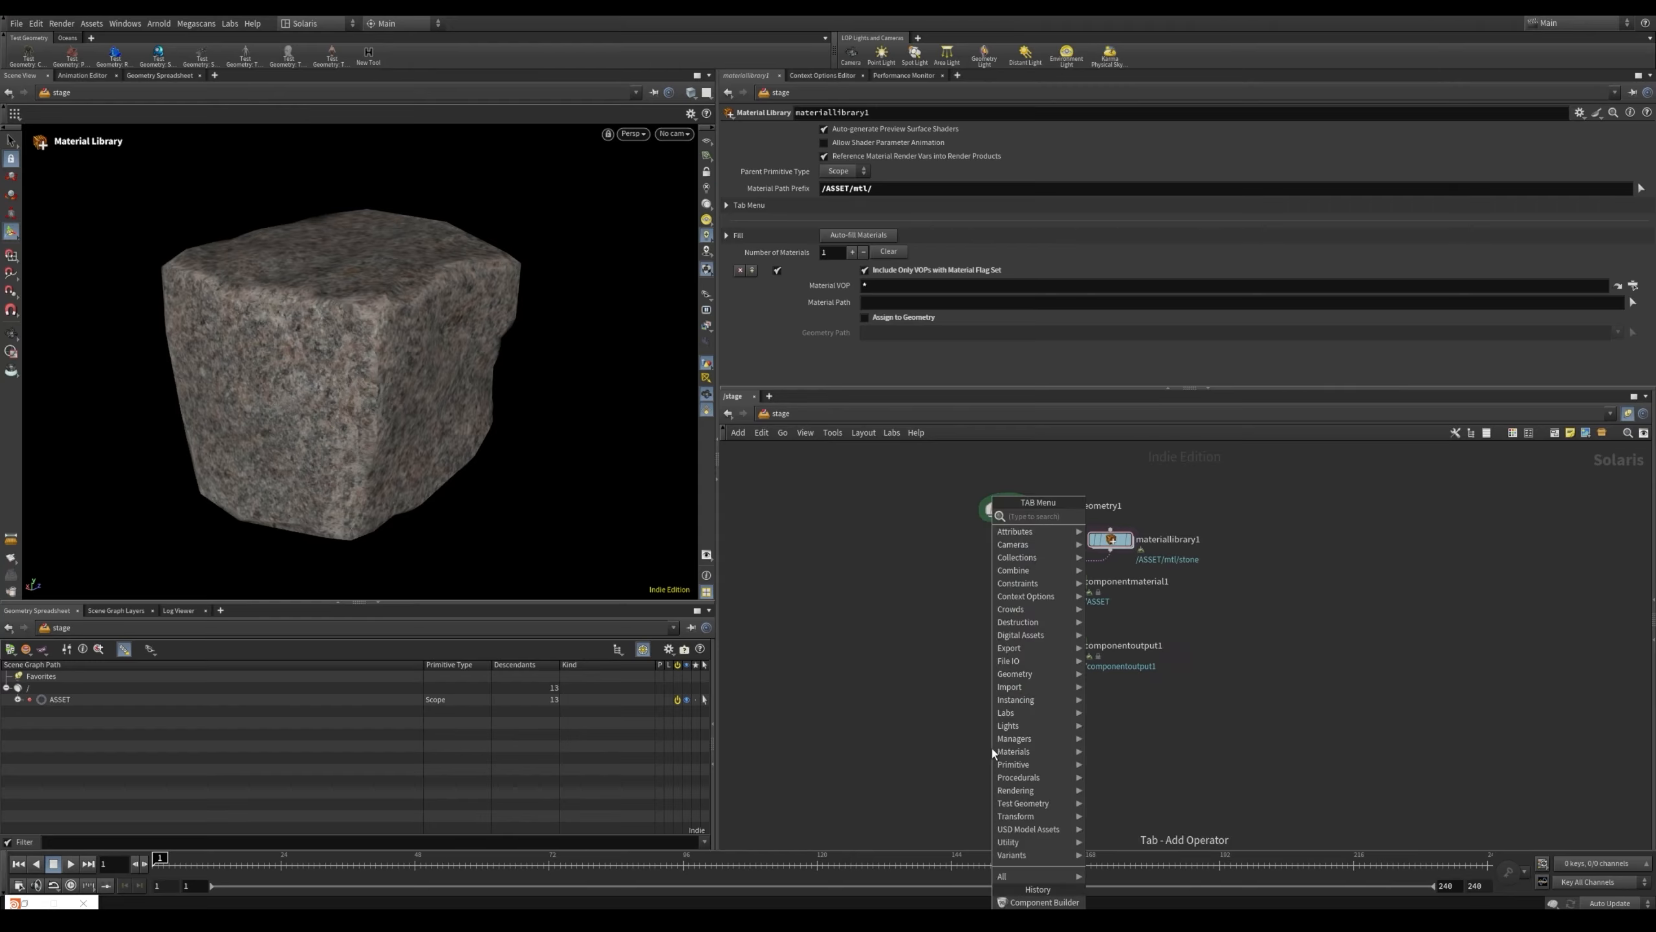
{"action": "type", "text": "dome"}
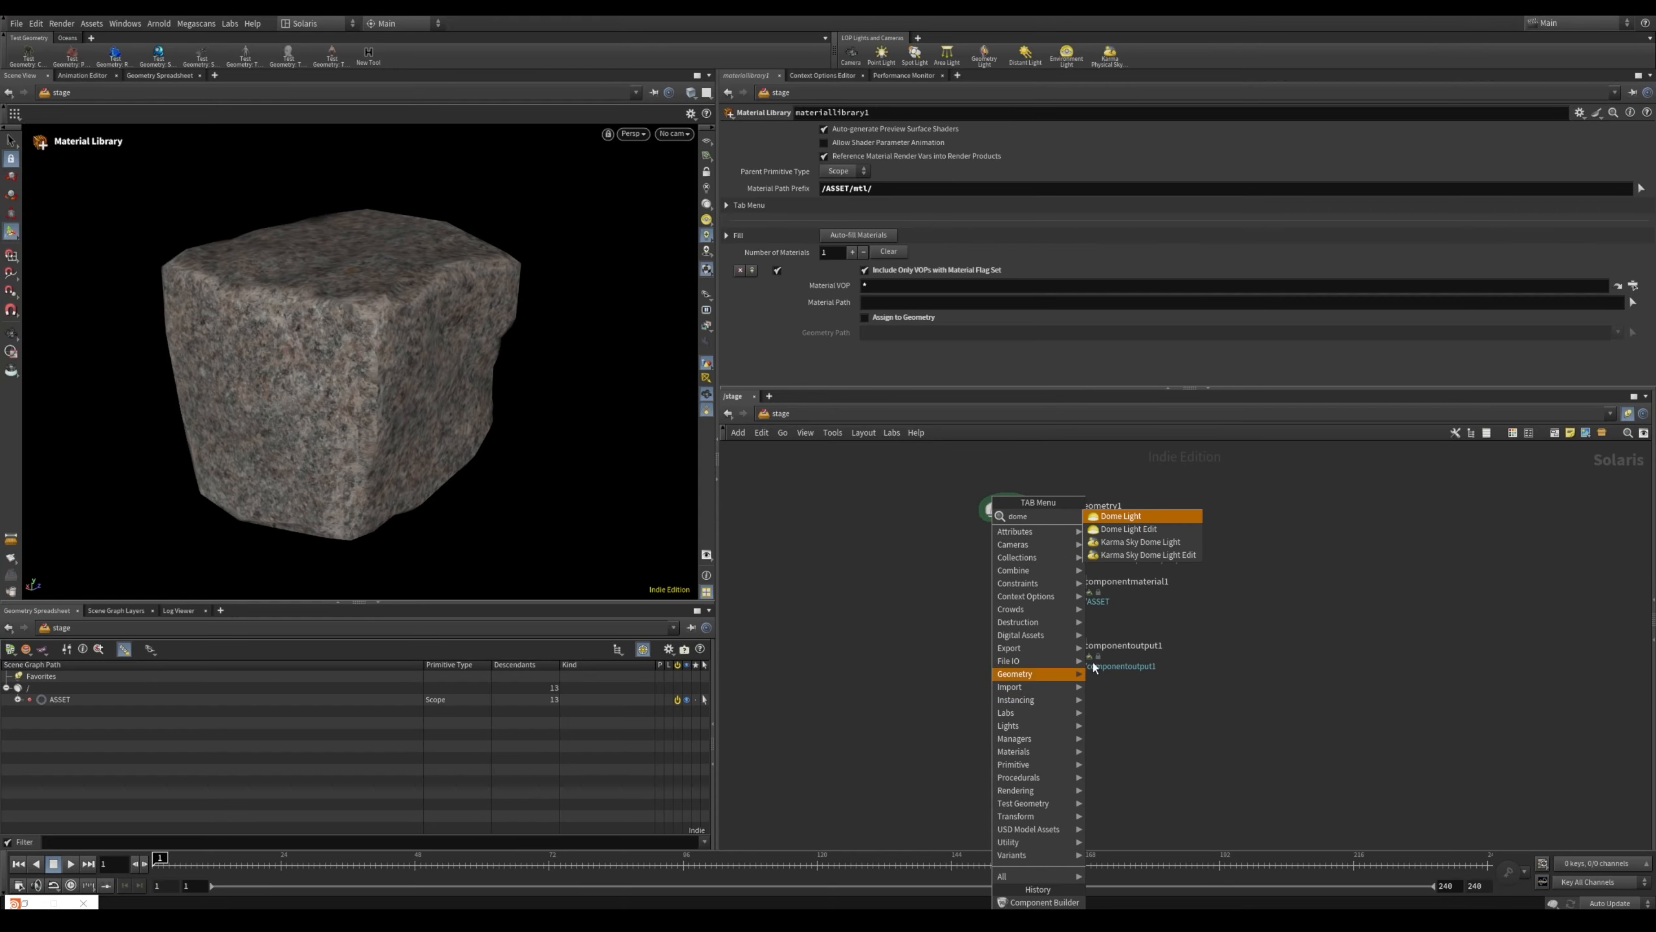
{"action": "left_click", "coordinate": [1149, 515]}
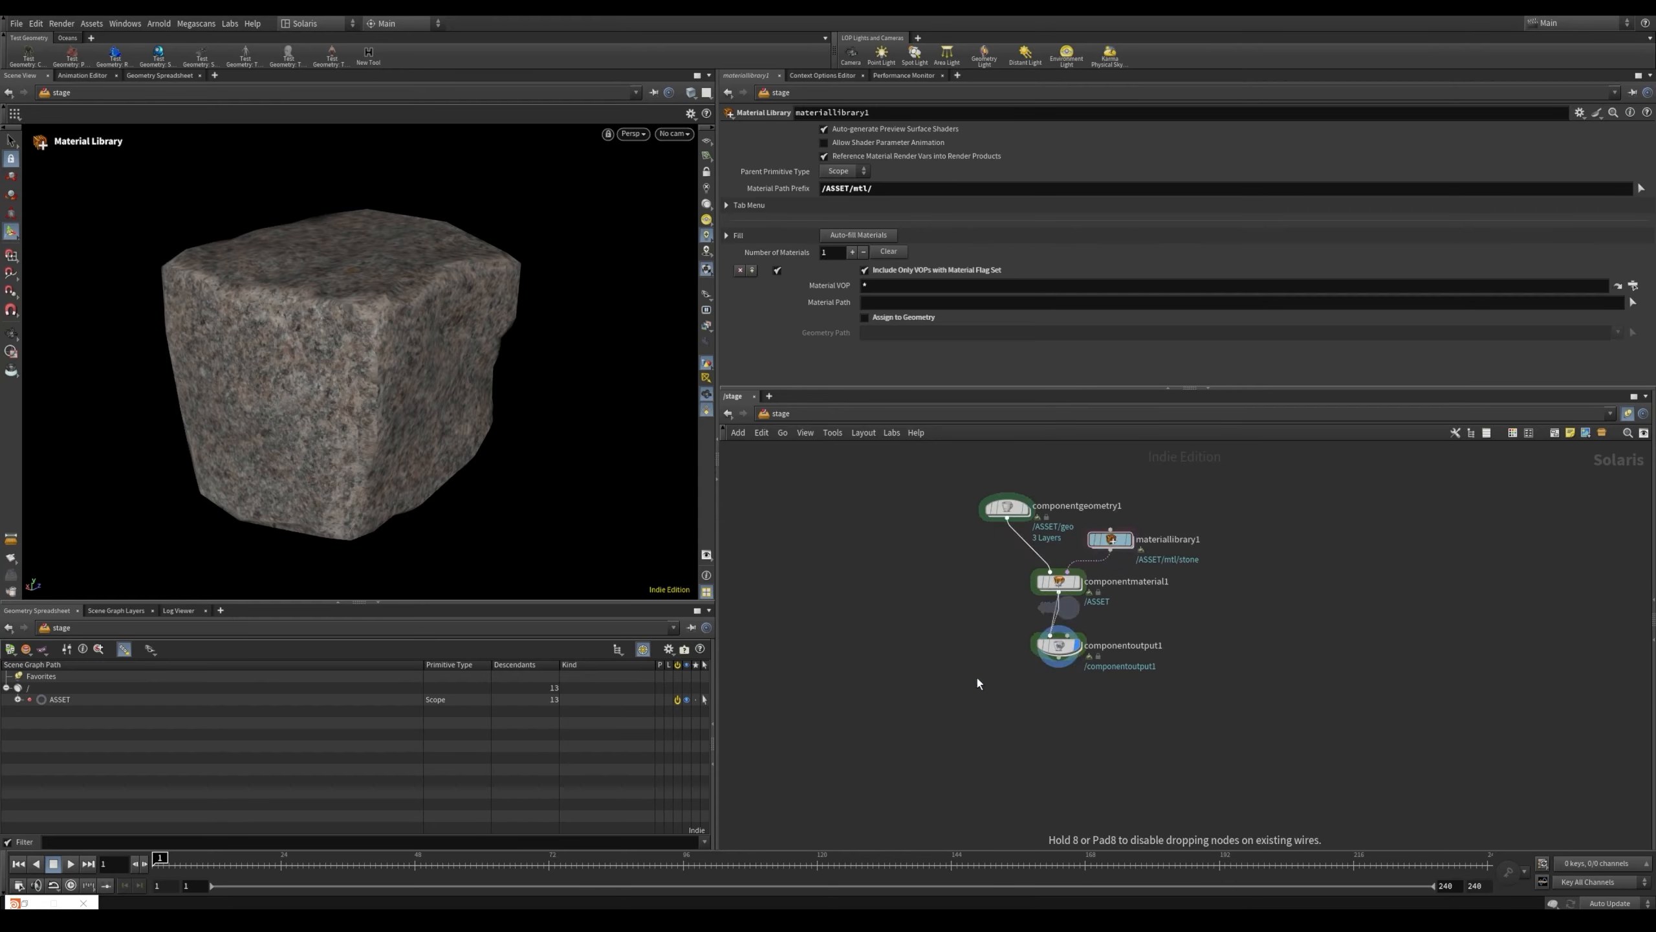
{"action": "left_click", "coordinate": [994, 727]}
{"action": "scroll", "coordinate": [995, 731], "scroll_direction": "up", "scroll_amount": 5}
Wire the componentoutput1 output into domelight1 and place the light directly beneath it
{"action": "left_click", "coordinate": [1132, 568]}
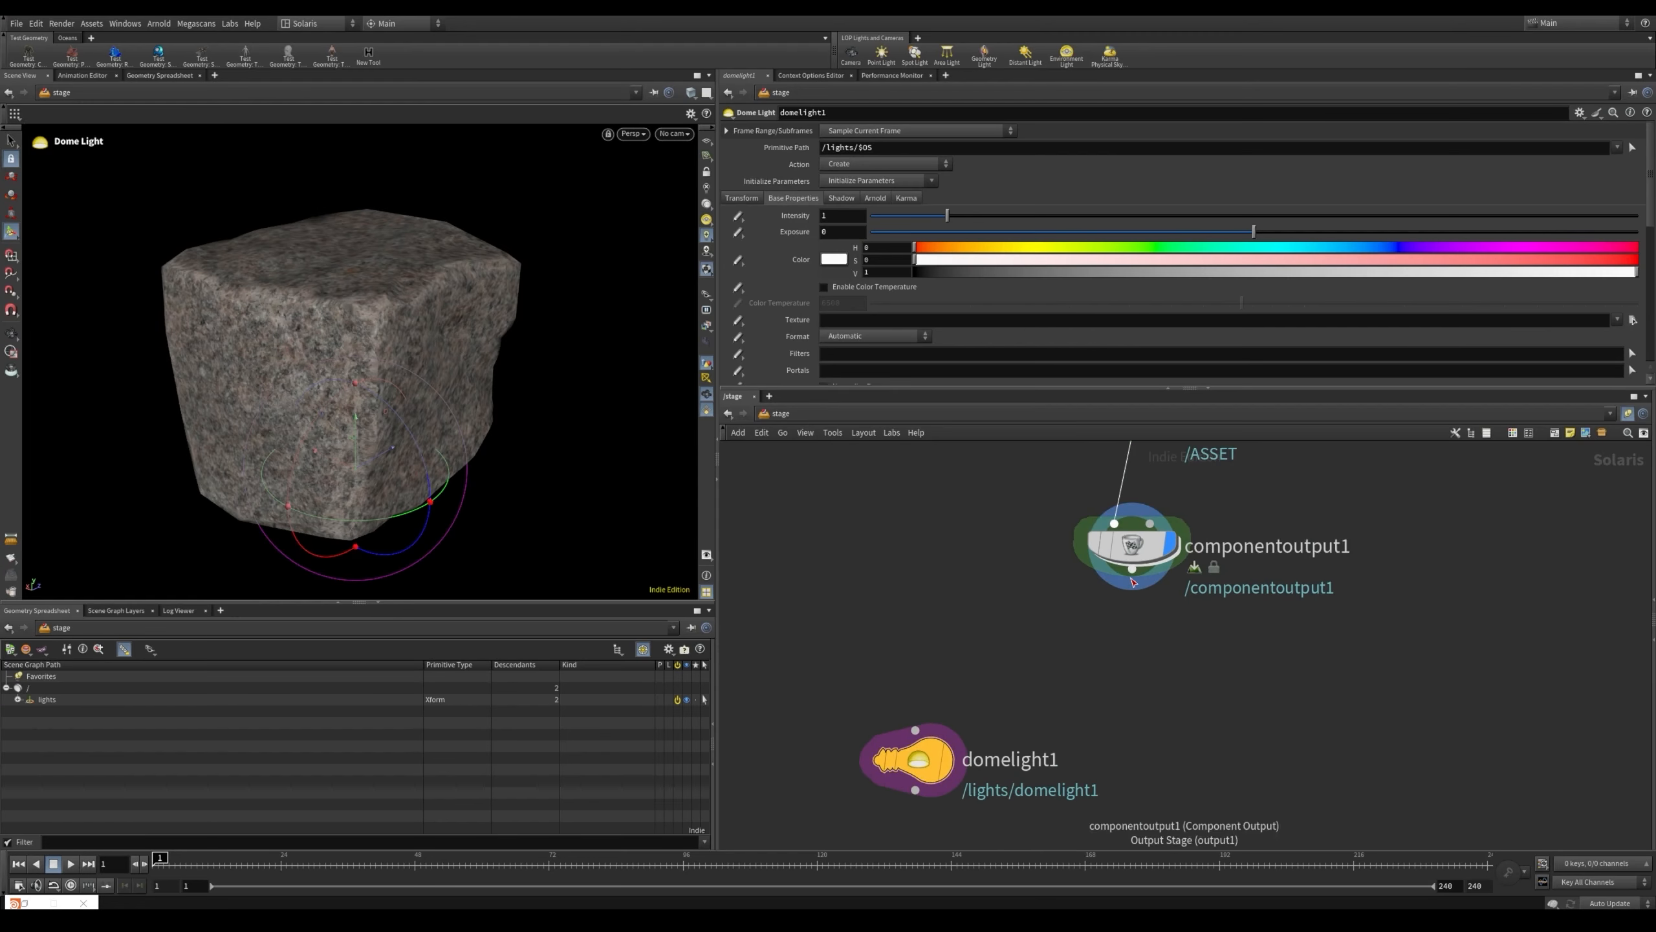
{"action": "left_click", "coordinate": [896, 757]}
{"action": "left_click_drag", "start_coordinate": [904, 774], "coordinate": [1123, 751]}
{"action": "key", "text": "h"}
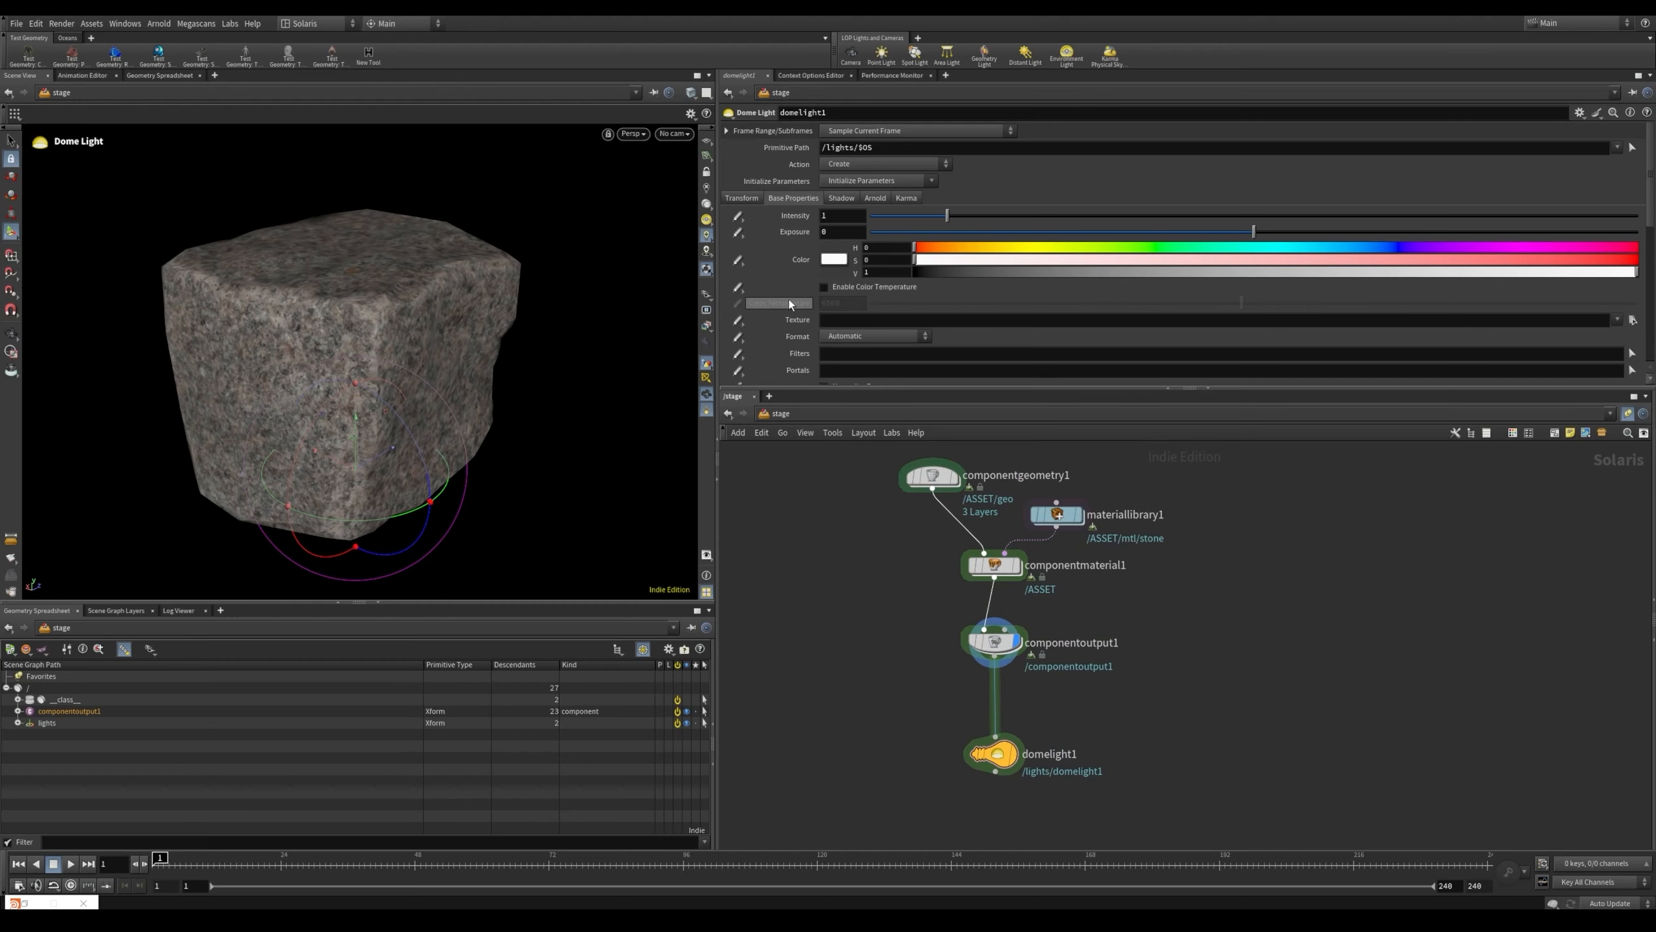
Set the dome light's texture to the meadow_2k.exr file in the project's hdris folder
{"action": "scroll", "coordinate": [790, 299], "scroll_direction": "down", "scroll_amount": 2}
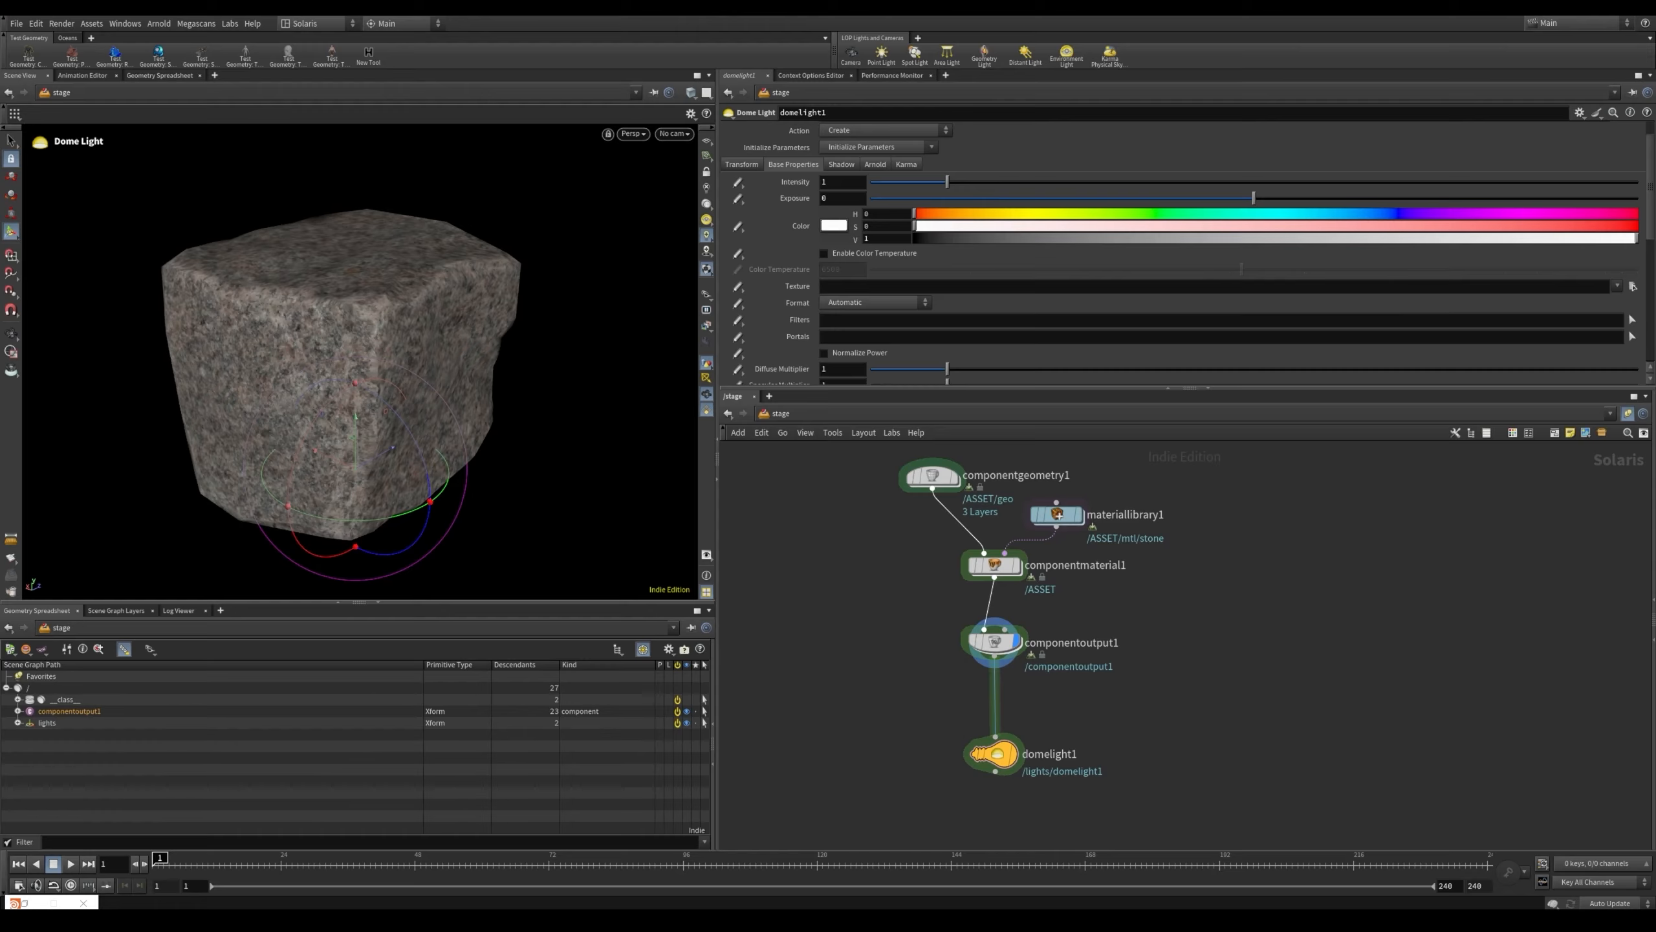
{"action": "left_click", "coordinate": [972, 286]}
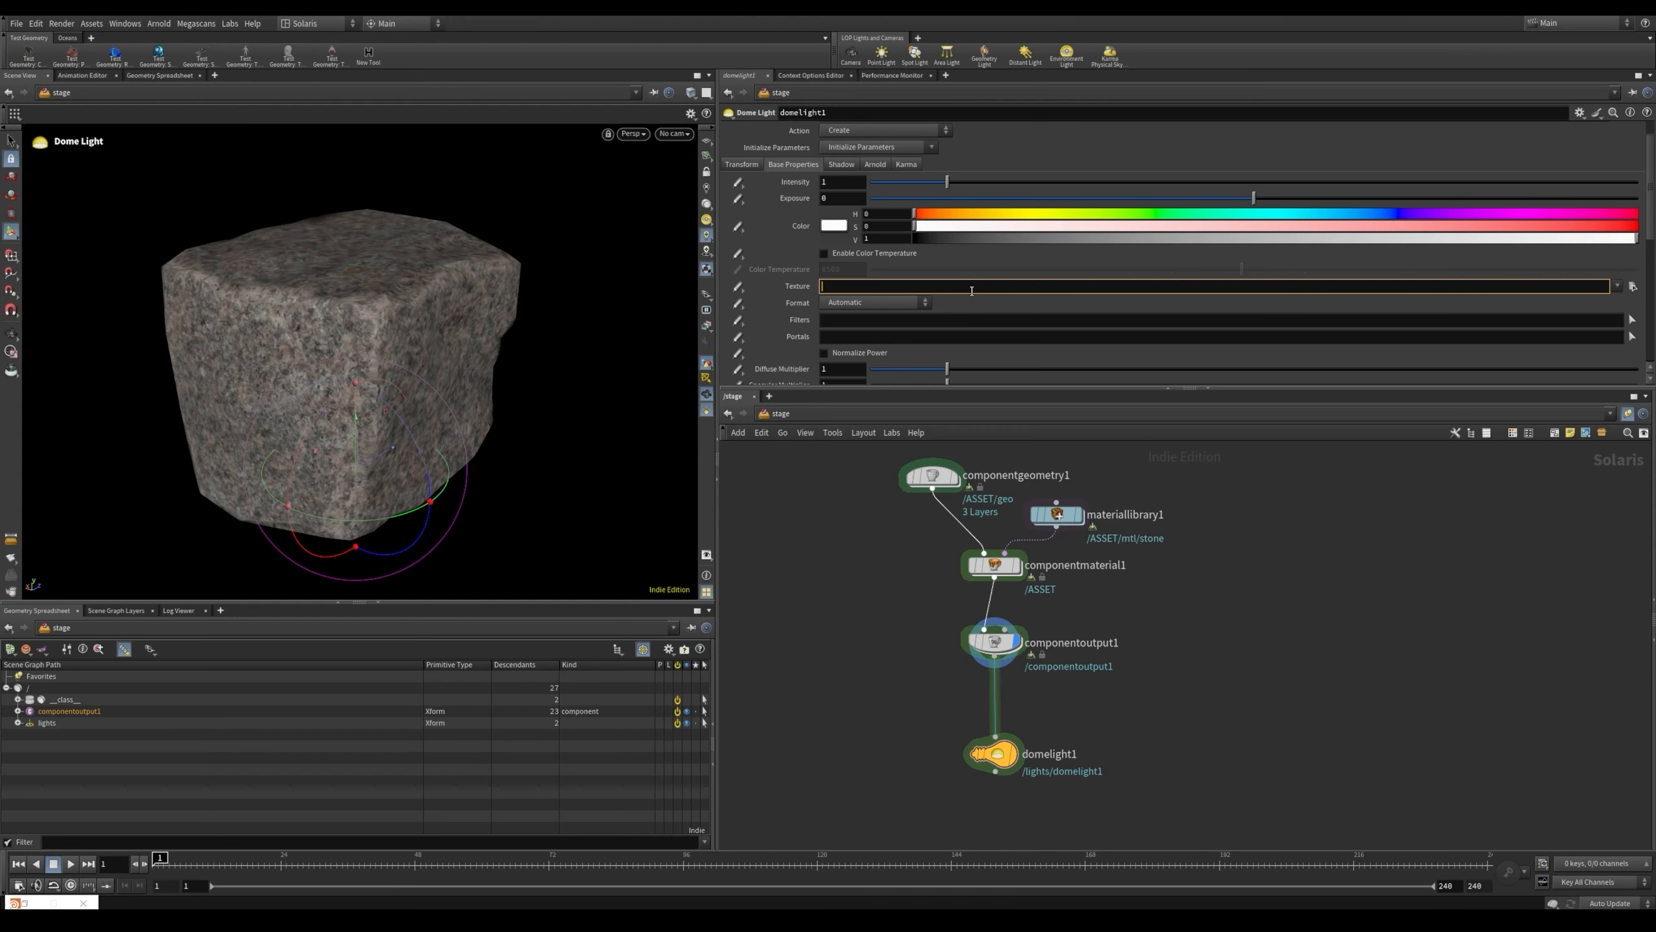
{"action": "type", "text": "E:/Quixel_bridge/Downloaded/3d/3d_street_xb5lbha/xb5lbha_4K_Normal_LOD0.jpg"}
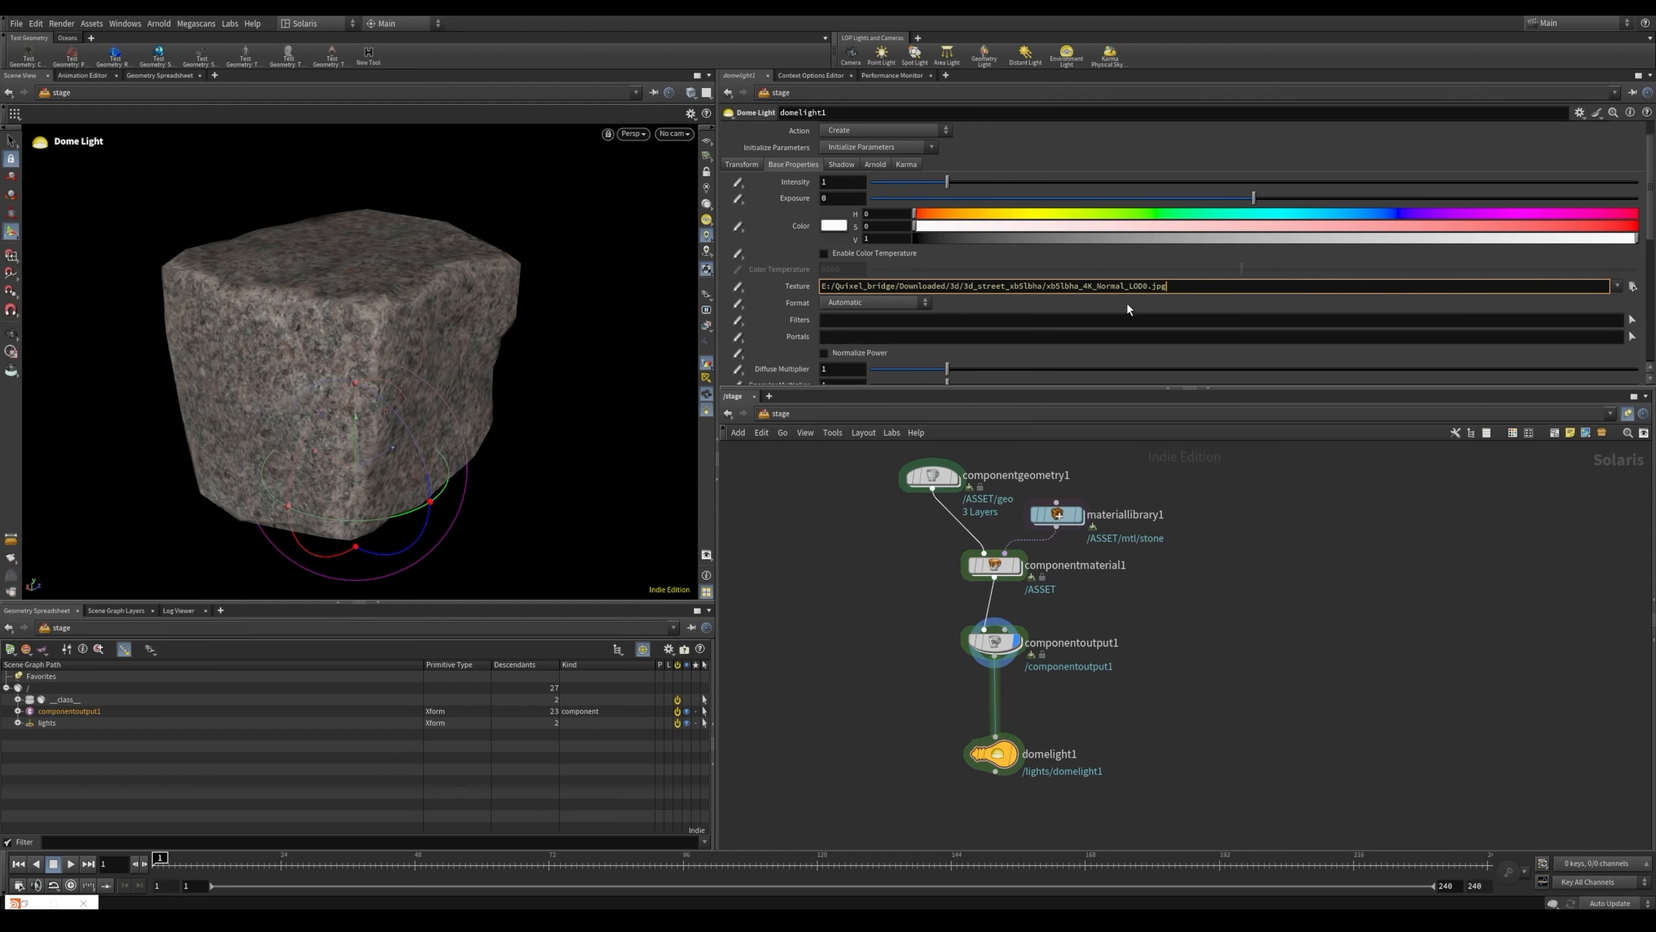
{"action": "key", "text": "ctrl+a"}
{"action": "key", "text": "BackSpace"}
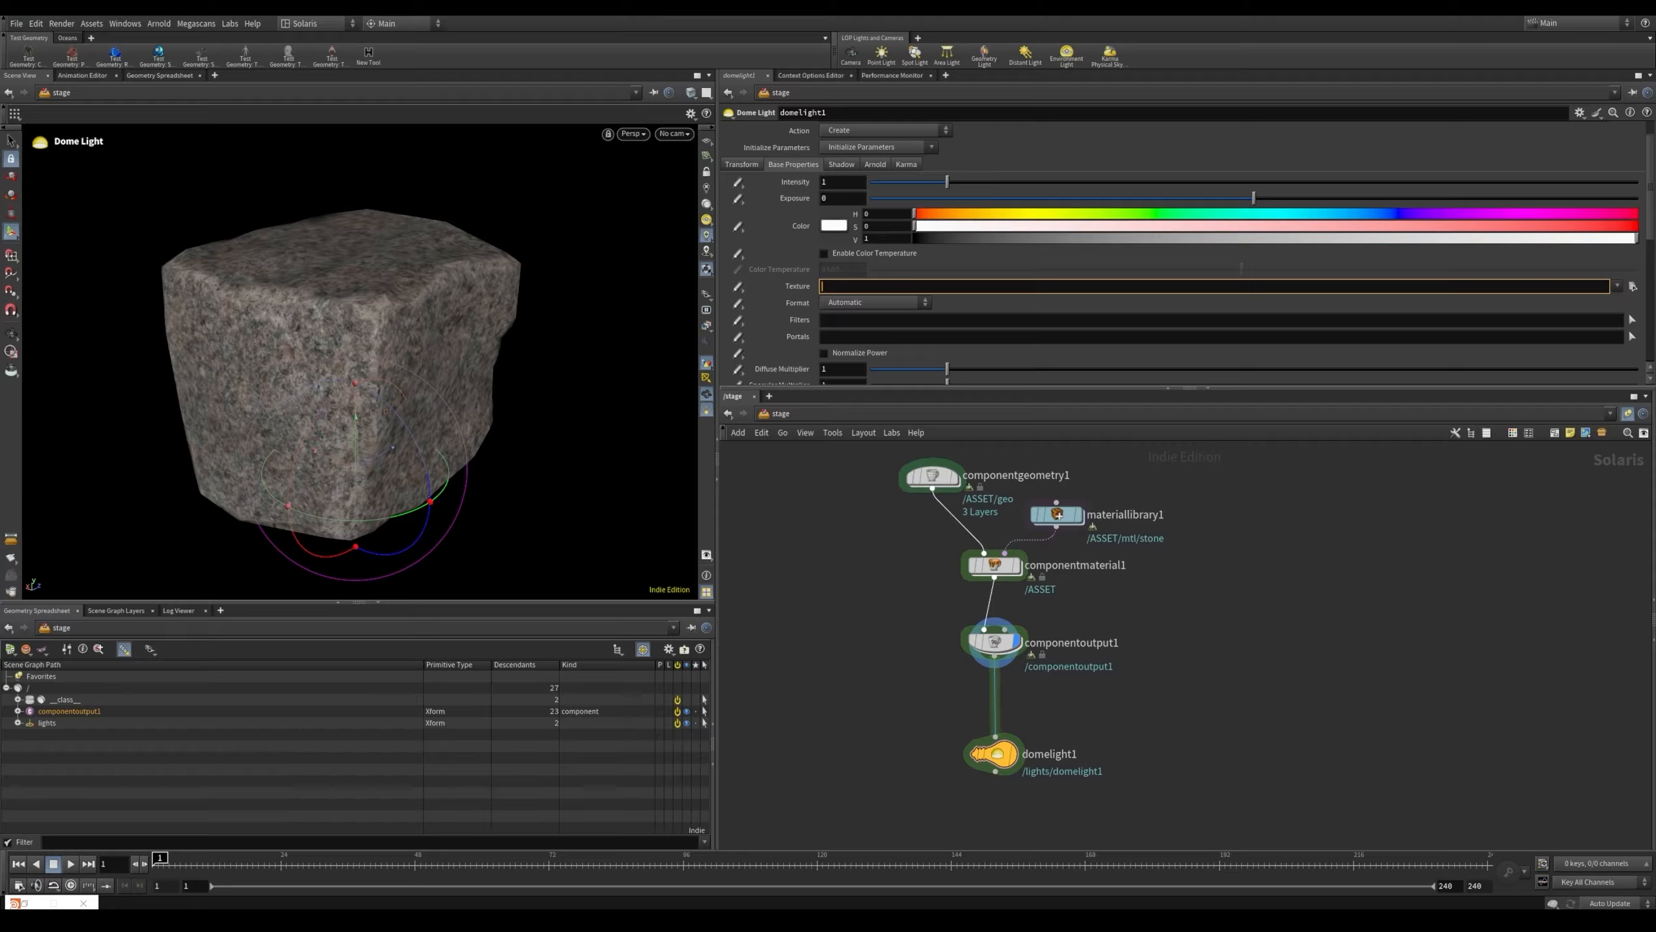
{"action": "type", "text": "F:/WORK/01_Projects/FromHari/02/hdris/meadow_2k.exr"}
{"action": "key", "text": "Return"}
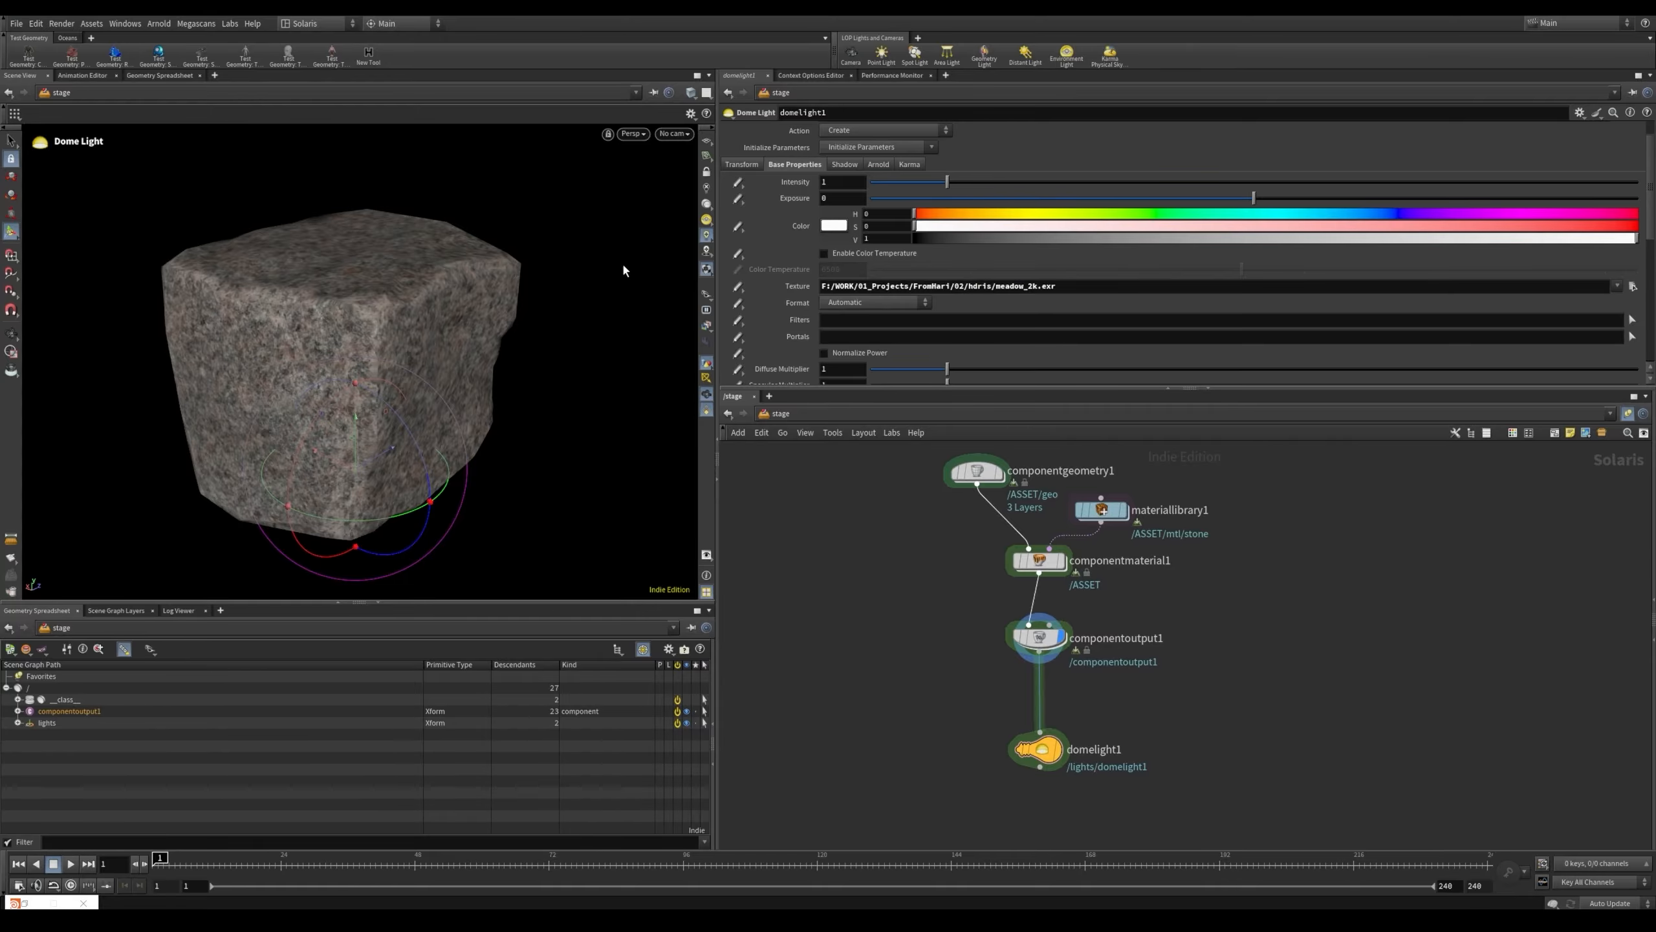
Enlarge the viewport, render it with Karma XPU and examine the lit cobblestone from another angle
{"action": "left_click_drag", "start_coordinate": [619, 602], "coordinate": [619, 628]}
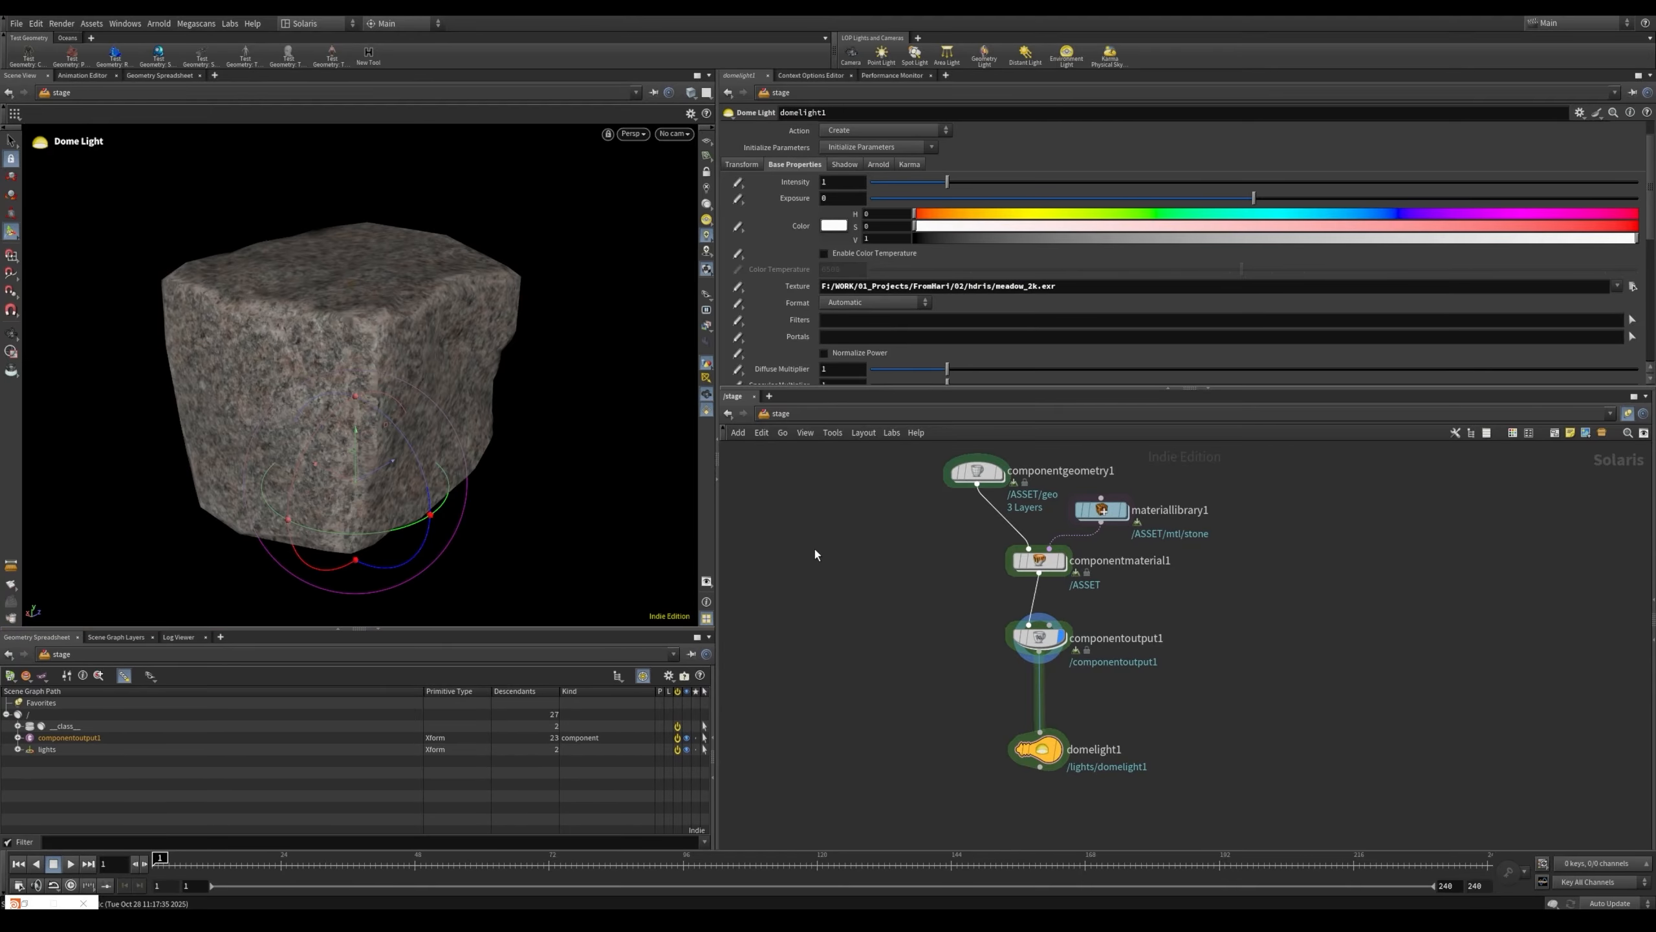
{"action": "left_click", "coordinate": [633, 133]}
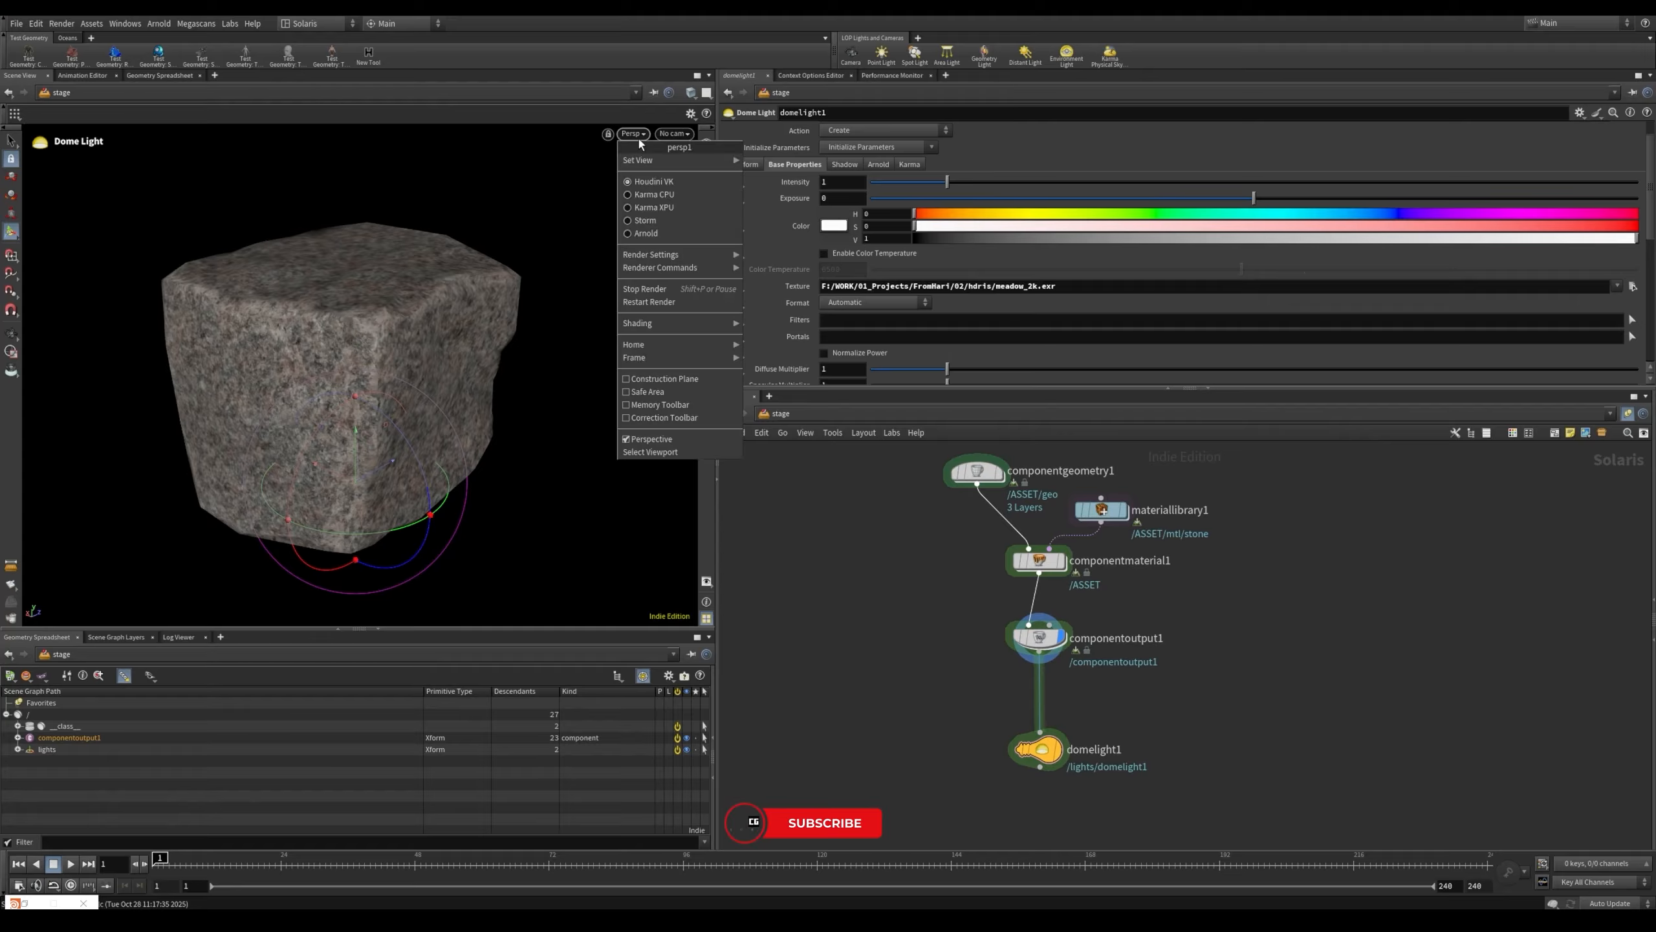
{"action": "left_click", "coordinate": [670, 210]}
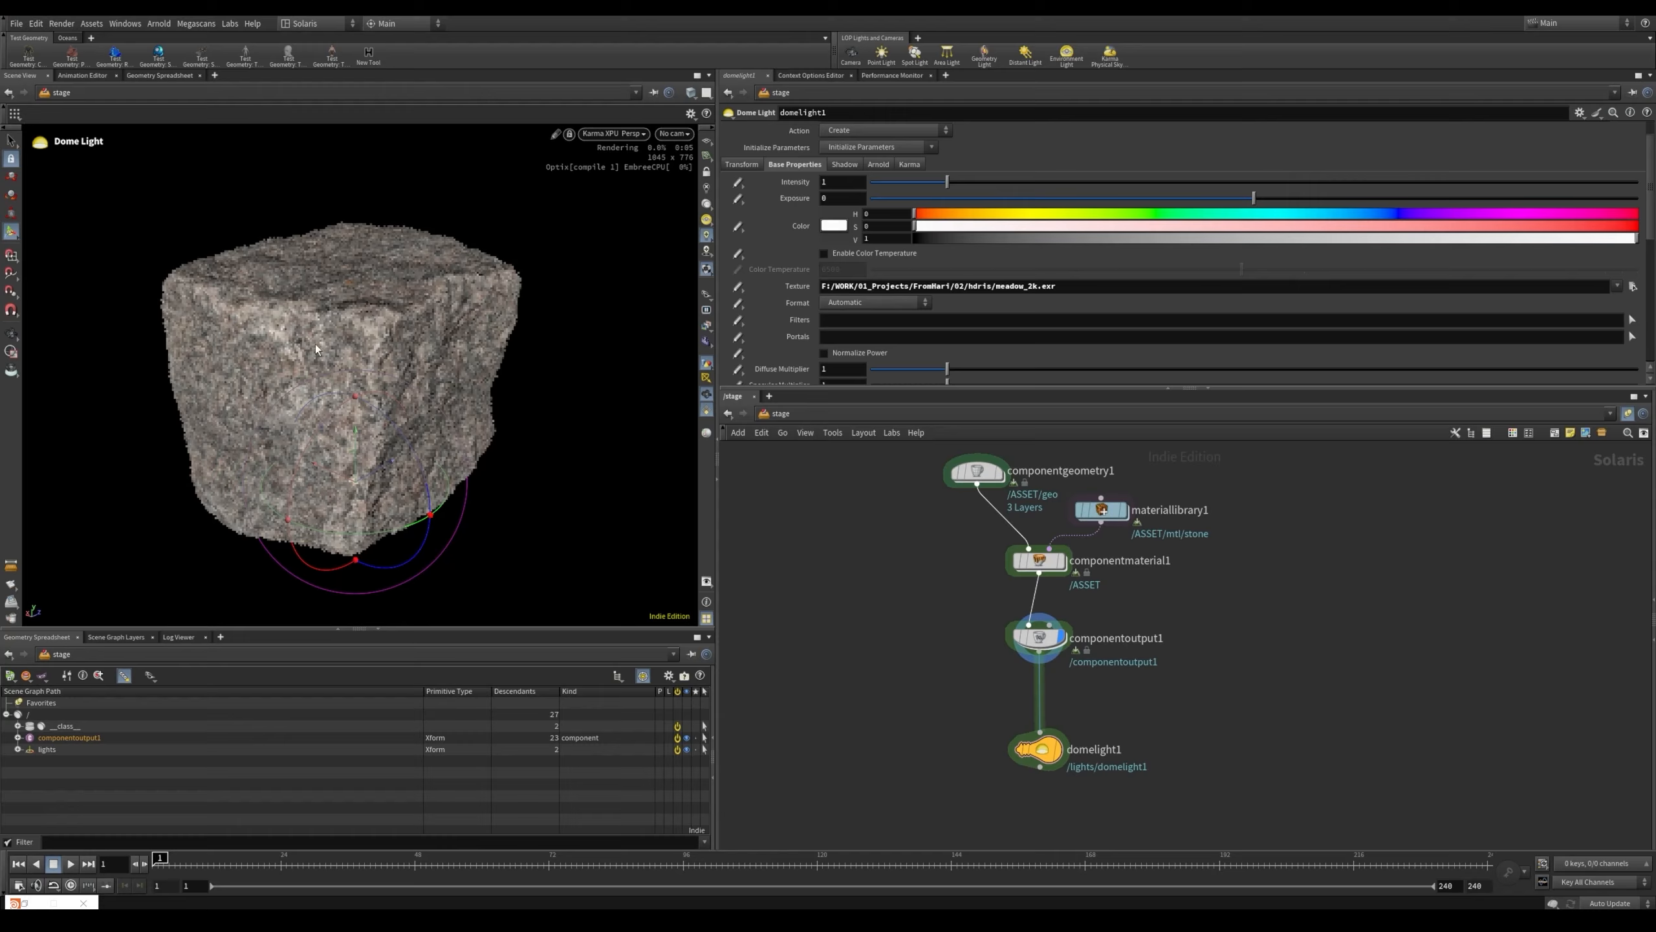
{"action": "key", "text": "Escape"}
{"action": "left_click_drag", "start_coordinate": [316, 344], "coordinate": [395, 284]}
{"action": "key", "text": "Return"}
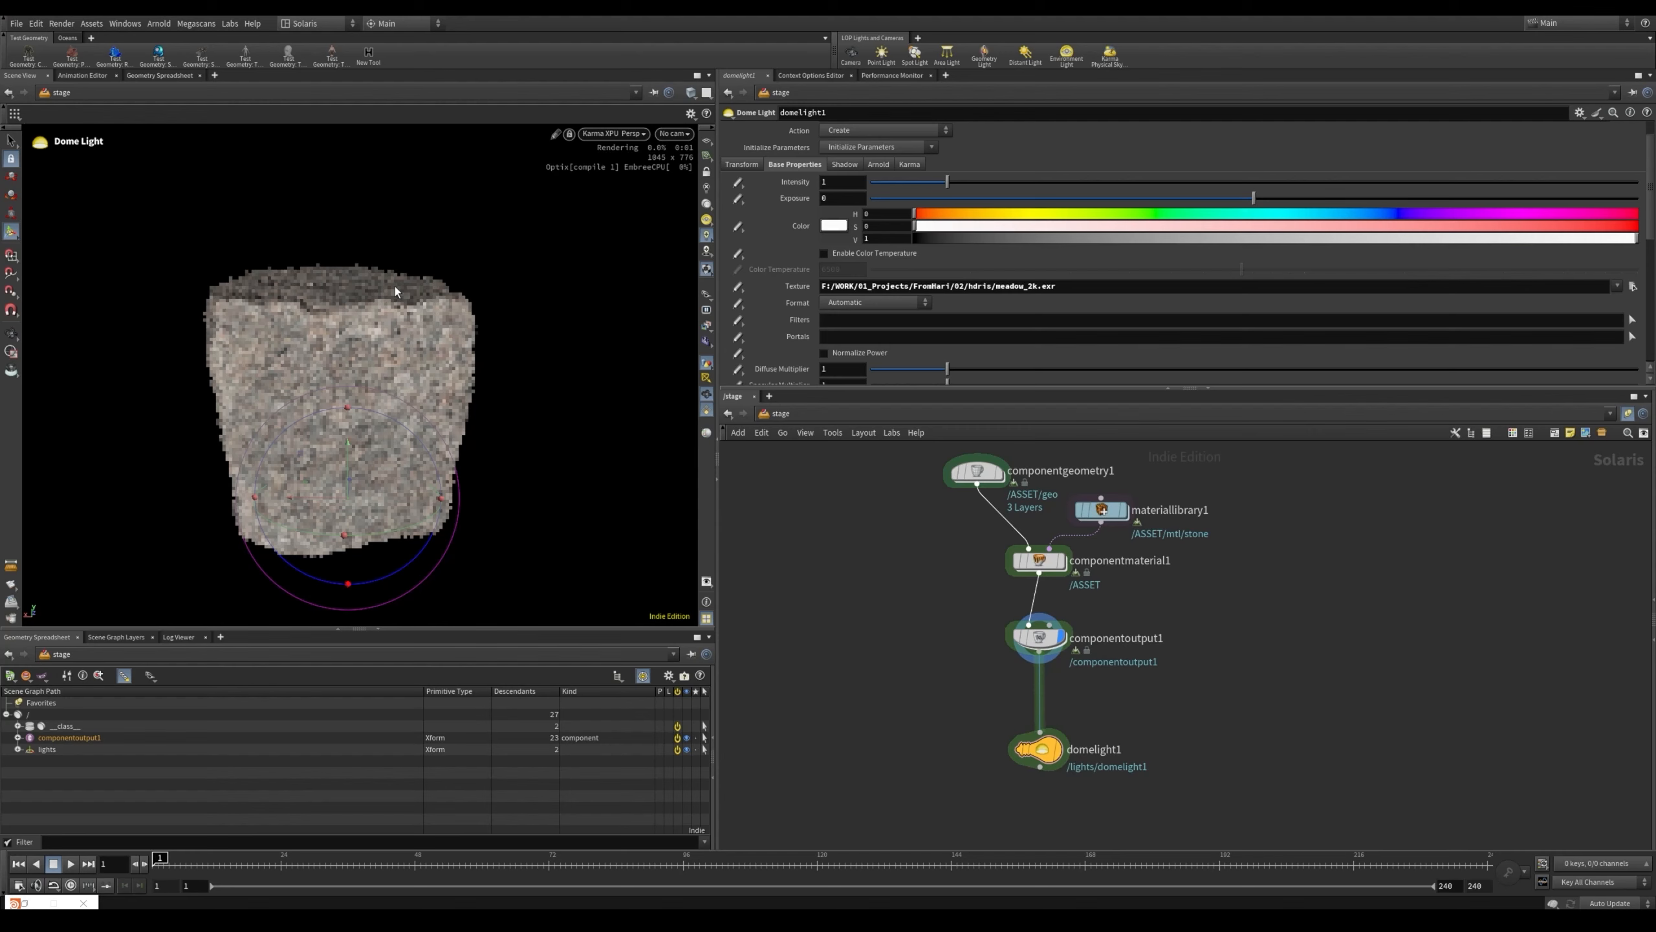
Select componentoutput1, examine the rendered stone from several sides, and switch the viewport back to Houdini VK
{"action": "left_click", "coordinate": [1040, 636]}
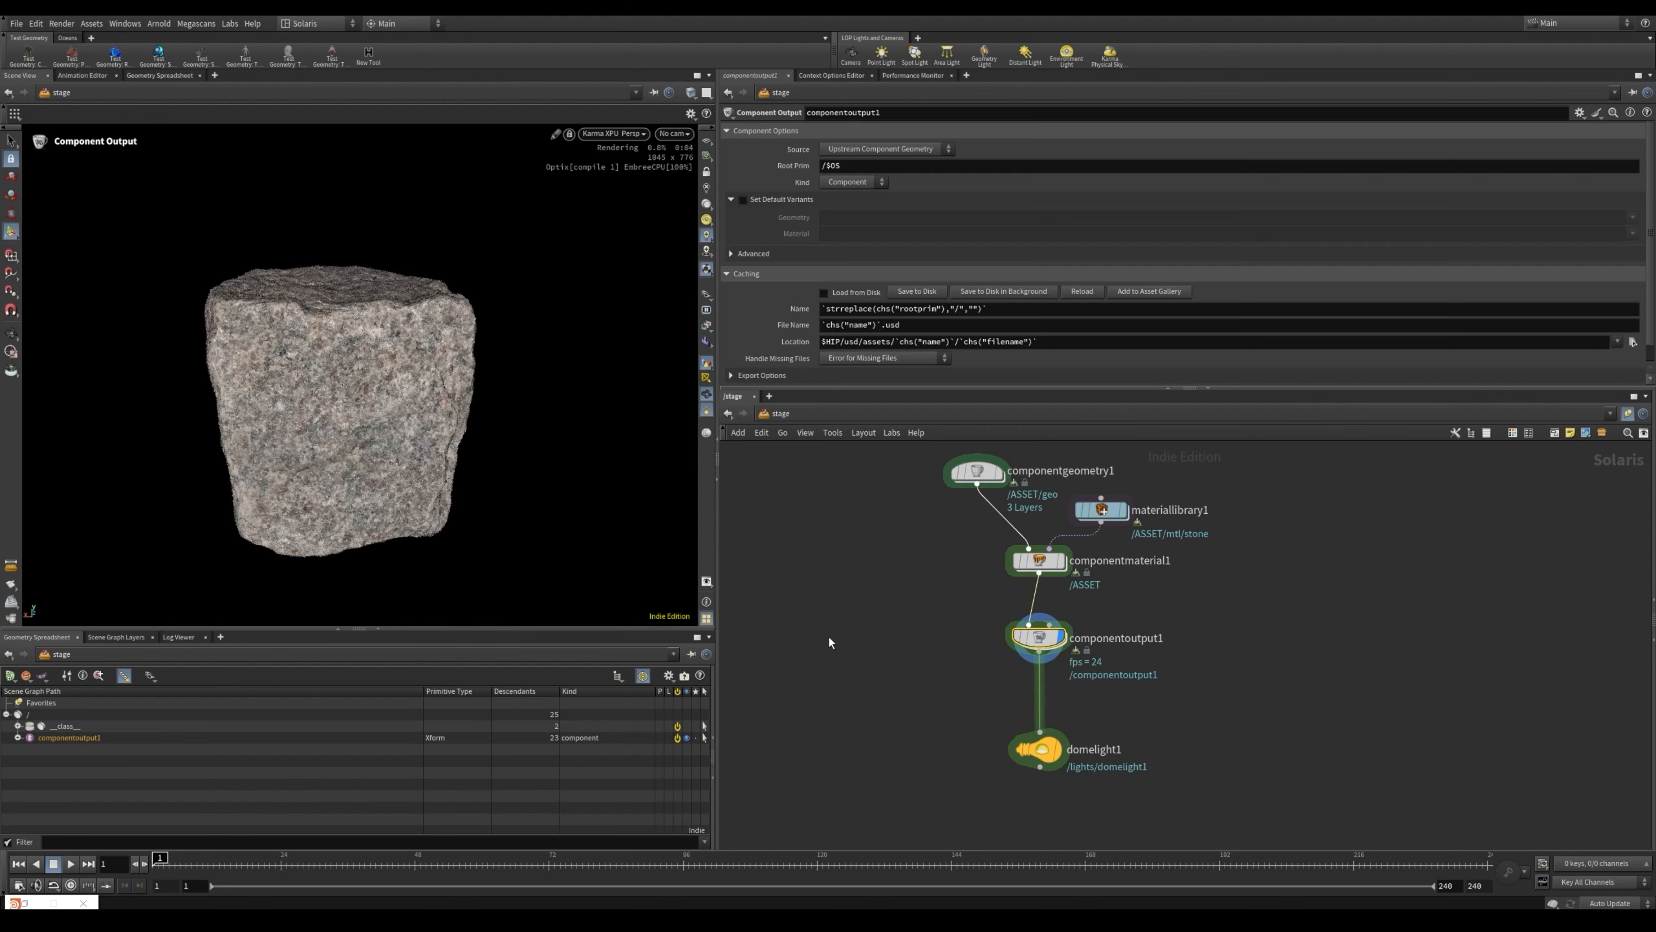
{"action": "key", "text": "Escape"}
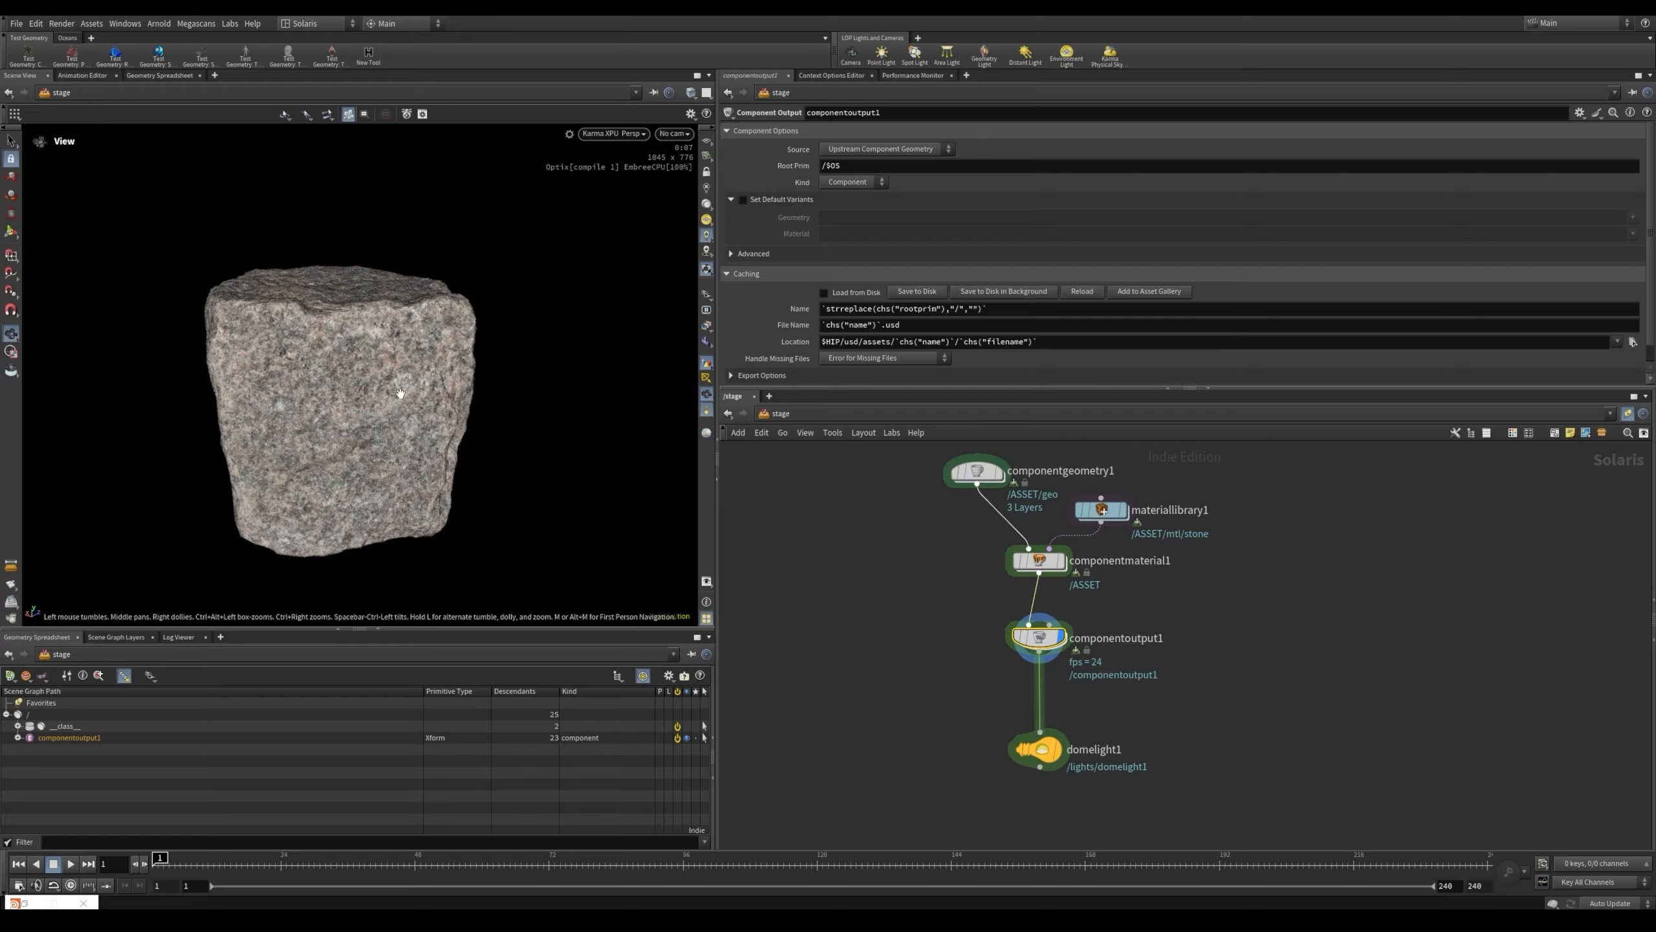
{"action": "left_click_drag", "start_coordinate": [411, 401], "coordinate": [615, 359]}
{"action": "key", "text": "Return"}
{"action": "key", "text": "Escape"}
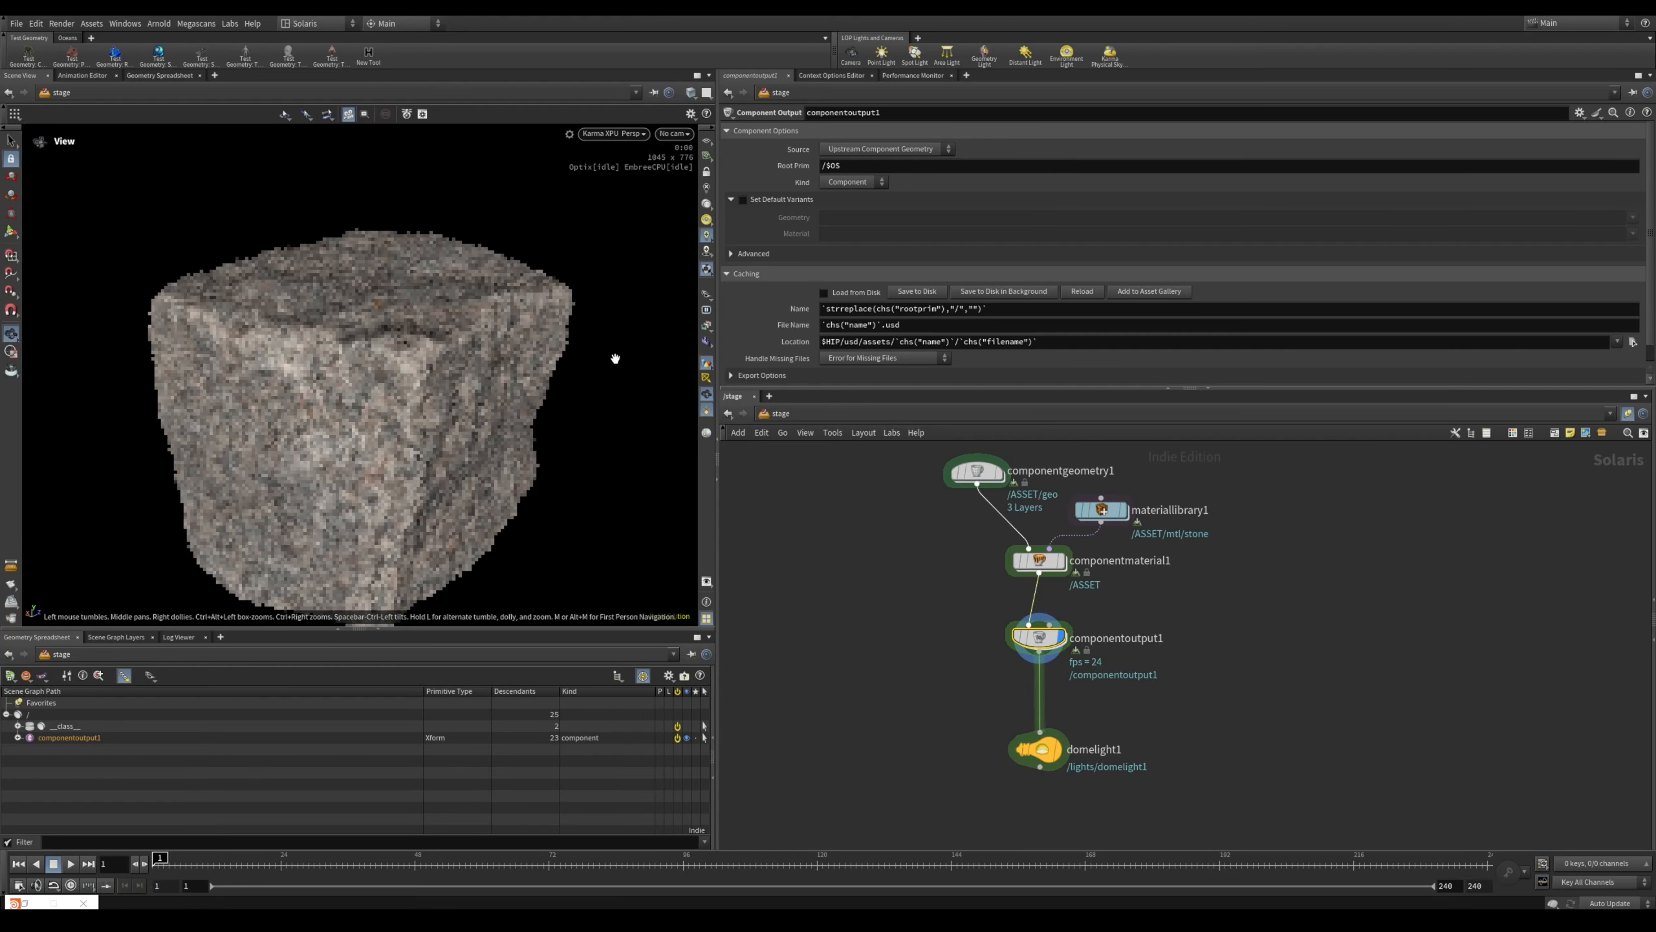
{"action": "right_click_drag", "start_coordinate": [407, 417], "coordinate": [481, 381]}
{"action": "middle_click_drag", "start_coordinate": [480, 381], "coordinate": [472, 368]}
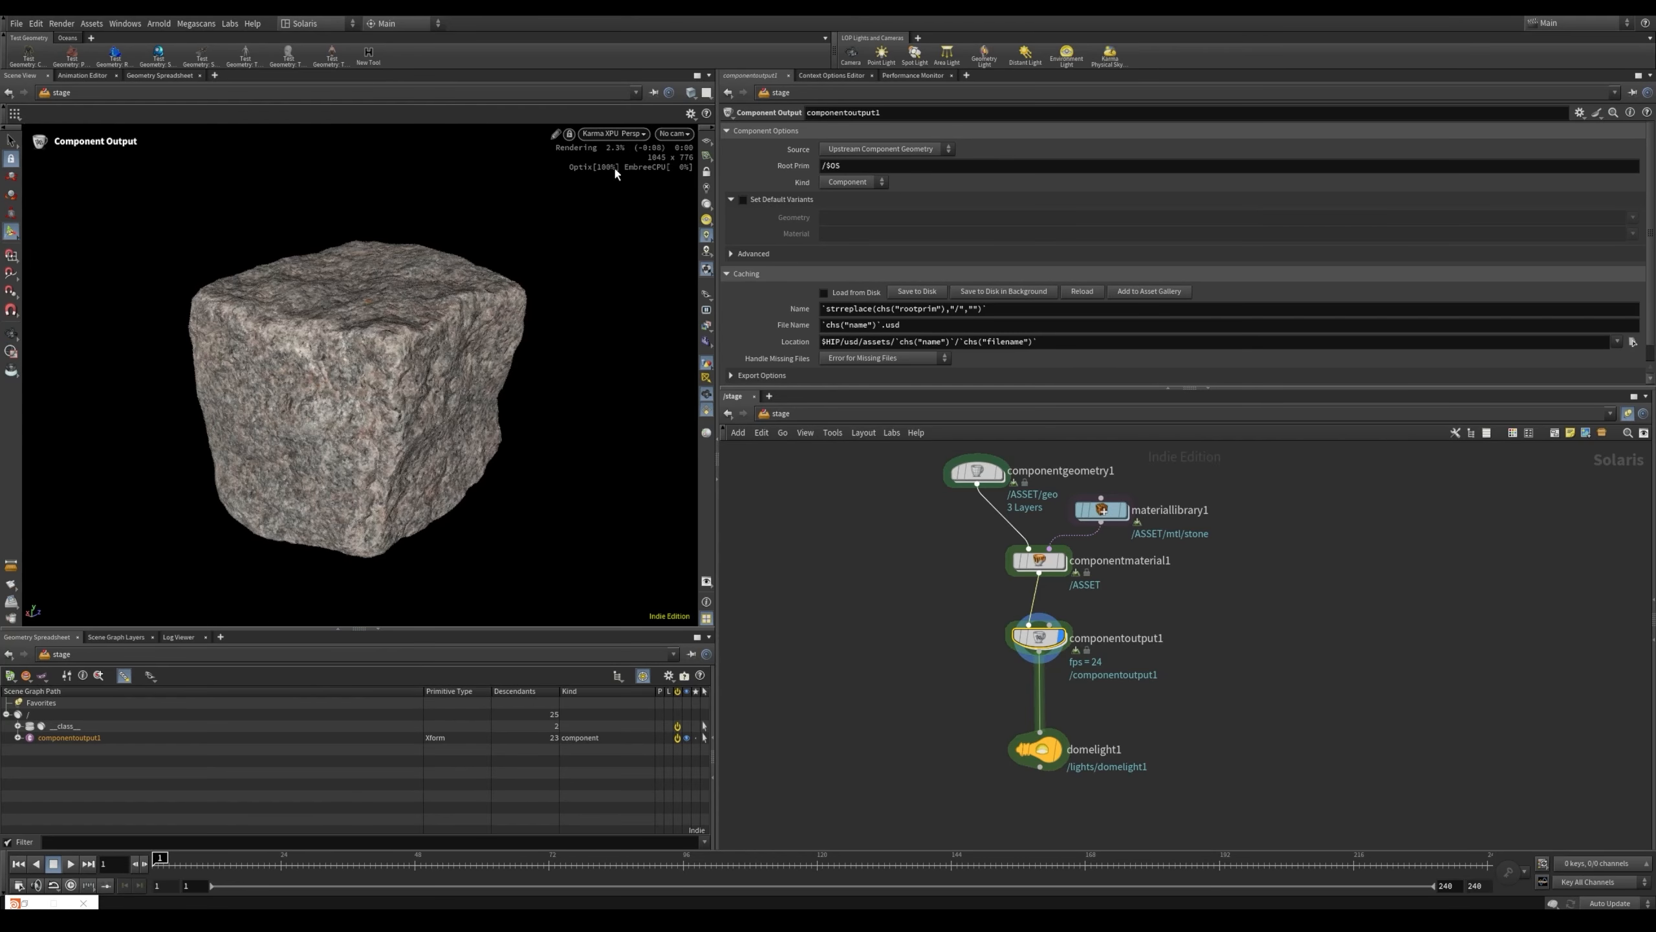
{"action": "left_click", "coordinate": [626, 135]}
{"action": "left_click", "coordinate": [619, 184]}
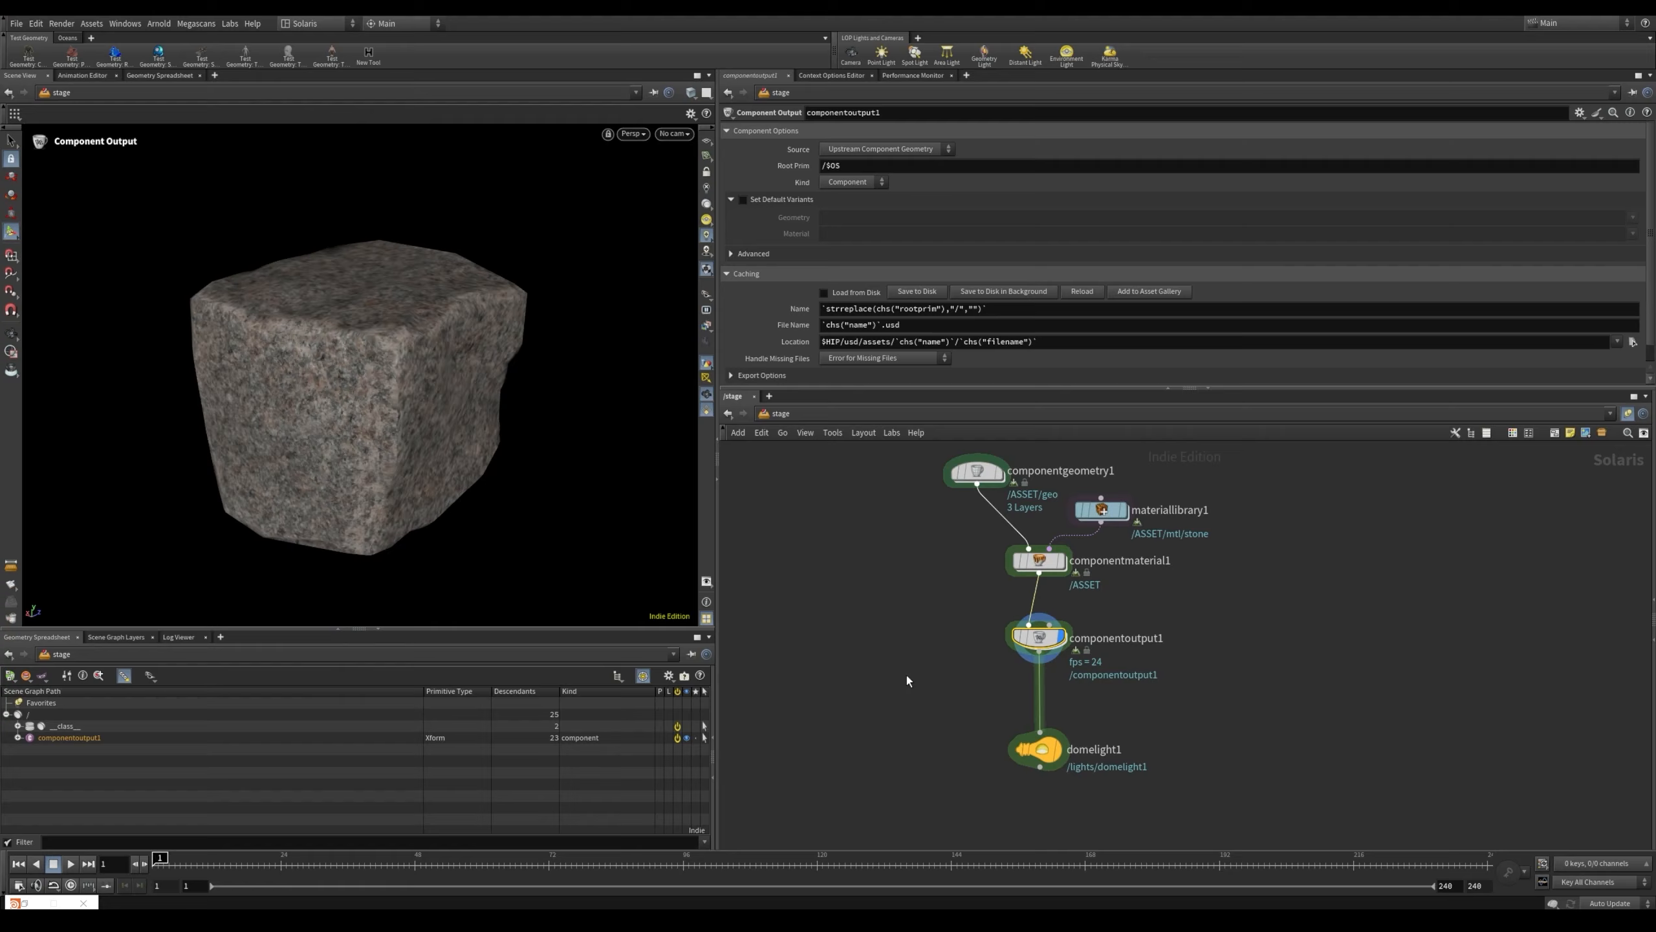
Open the stone material network inside materiallibrary1 and select its mtlxdisplacement node
{"action": "left_click", "coordinate": [970, 486]}
{"action": "scroll", "coordinate": [976, 539], "scroll_direction": "up", "scroll_amount": 3}
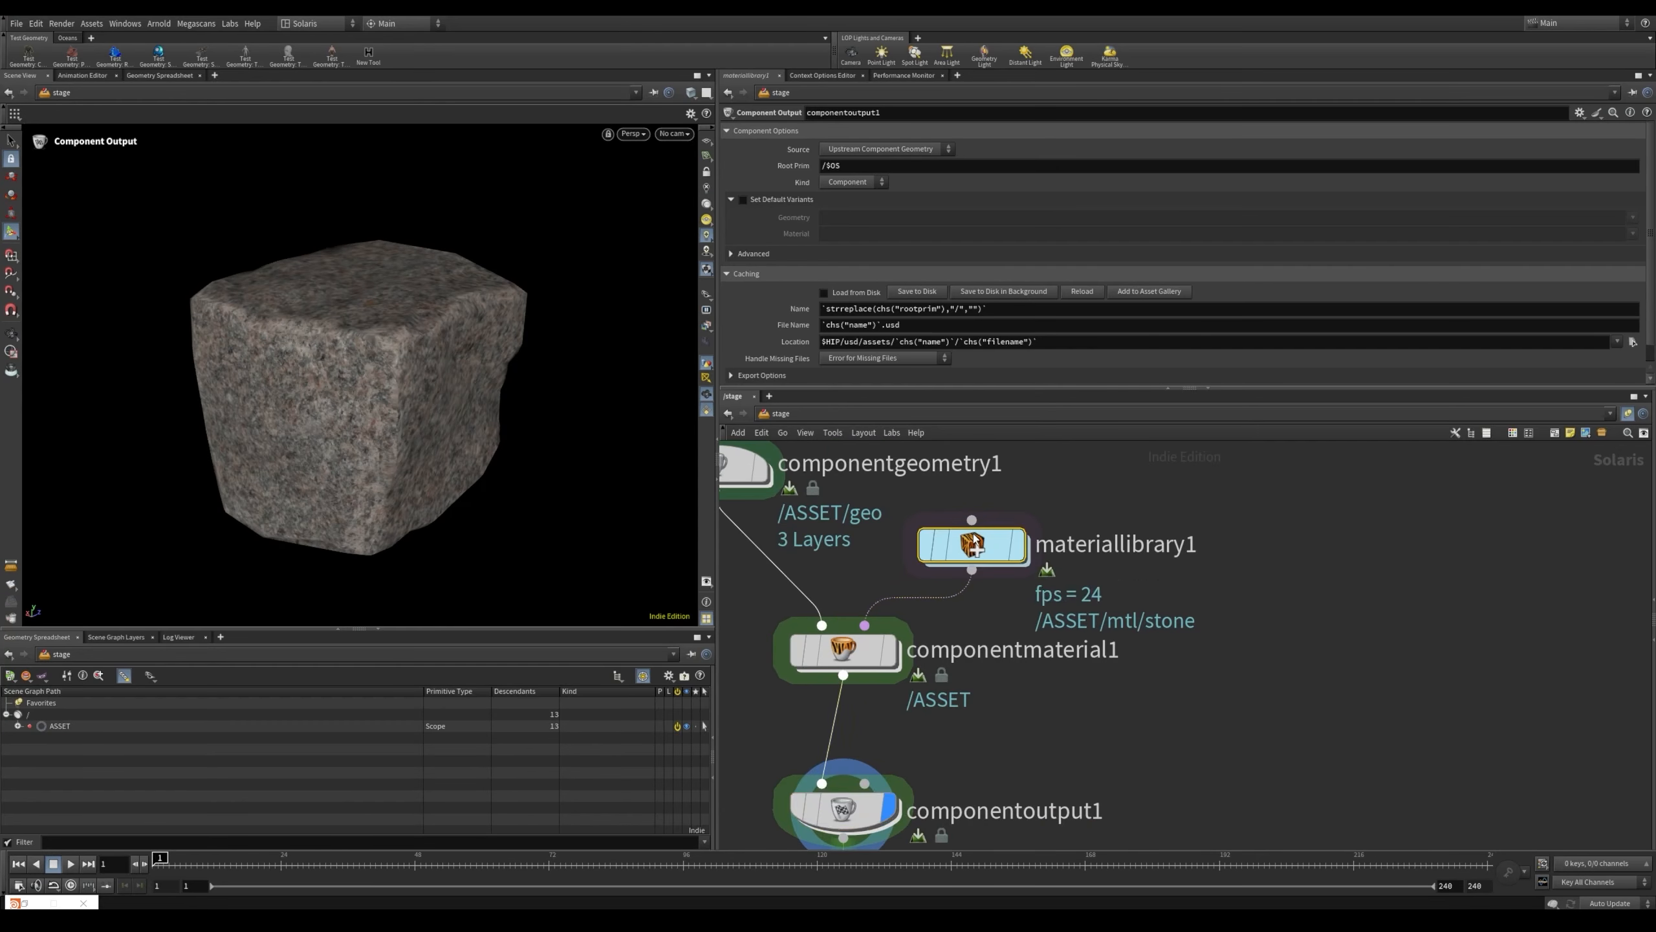
{"action": "double_click", "coordinate": [973, 545]}
{"action": "double_click", "coordinate": [1185, 634]}
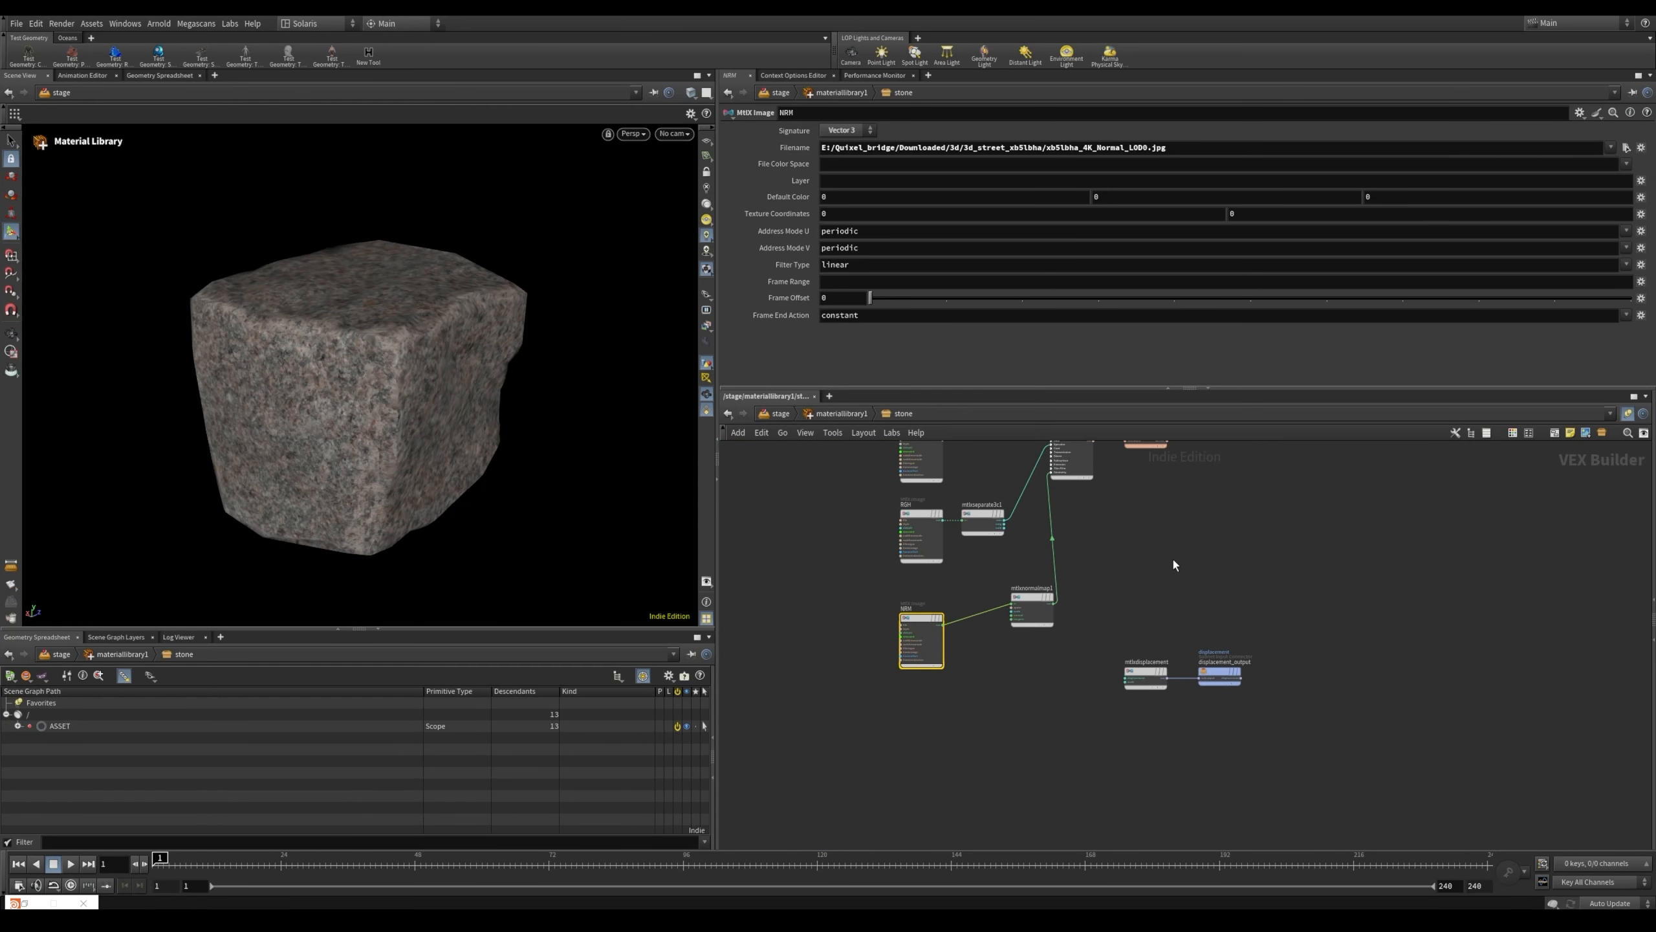
{"action": "scroll", "coordinate": [1050, 657], "scroll_direction": "up", "scroll_amount": 3}
{"action": "left_click_drag", "start_coordinate": [1263, 593], "coordinate": [1177, 723]}
{"action": "left_click", "coordinate": [1295, 629]}
Duplicate the NRM image node below the original and rename the copy DSP
{"action": "left_click_drag", "start_coordinate": [862, 600], "coordinate": [864, 730], "text": "alt"}
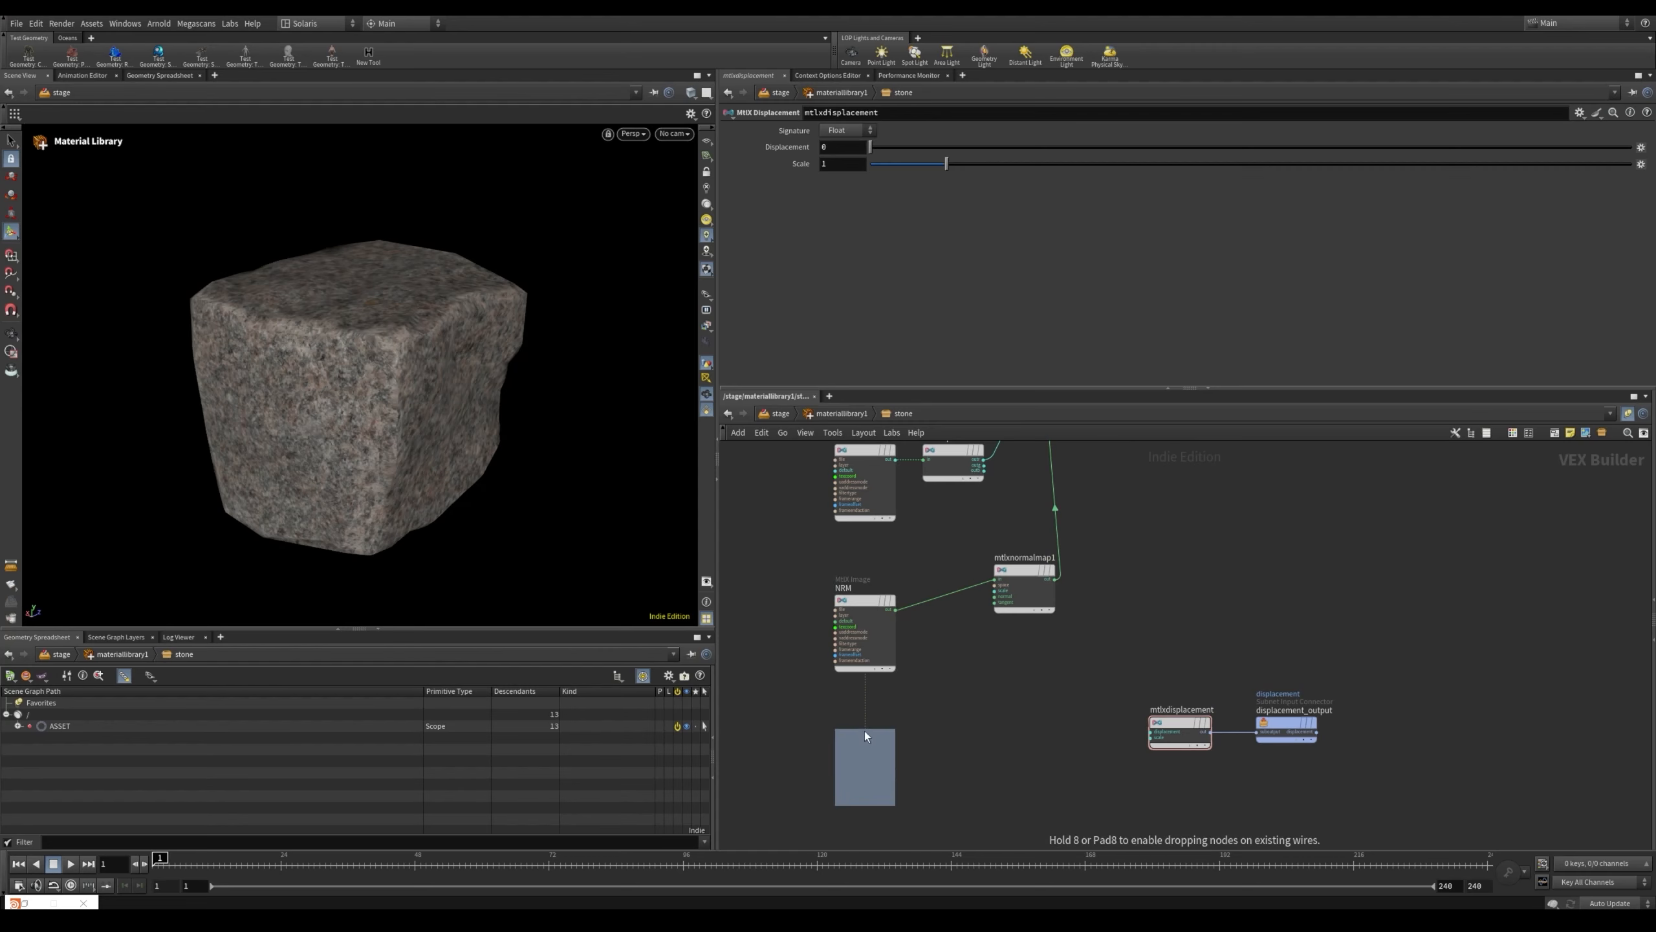
{"action": "scroll", "coordinate": [864, 730], "scroll_direction": "up", "scroll_amount": 3}
{"action": "double_click", "coordinate": [847, 718]}
{"action": "type", "text": "DSP"}
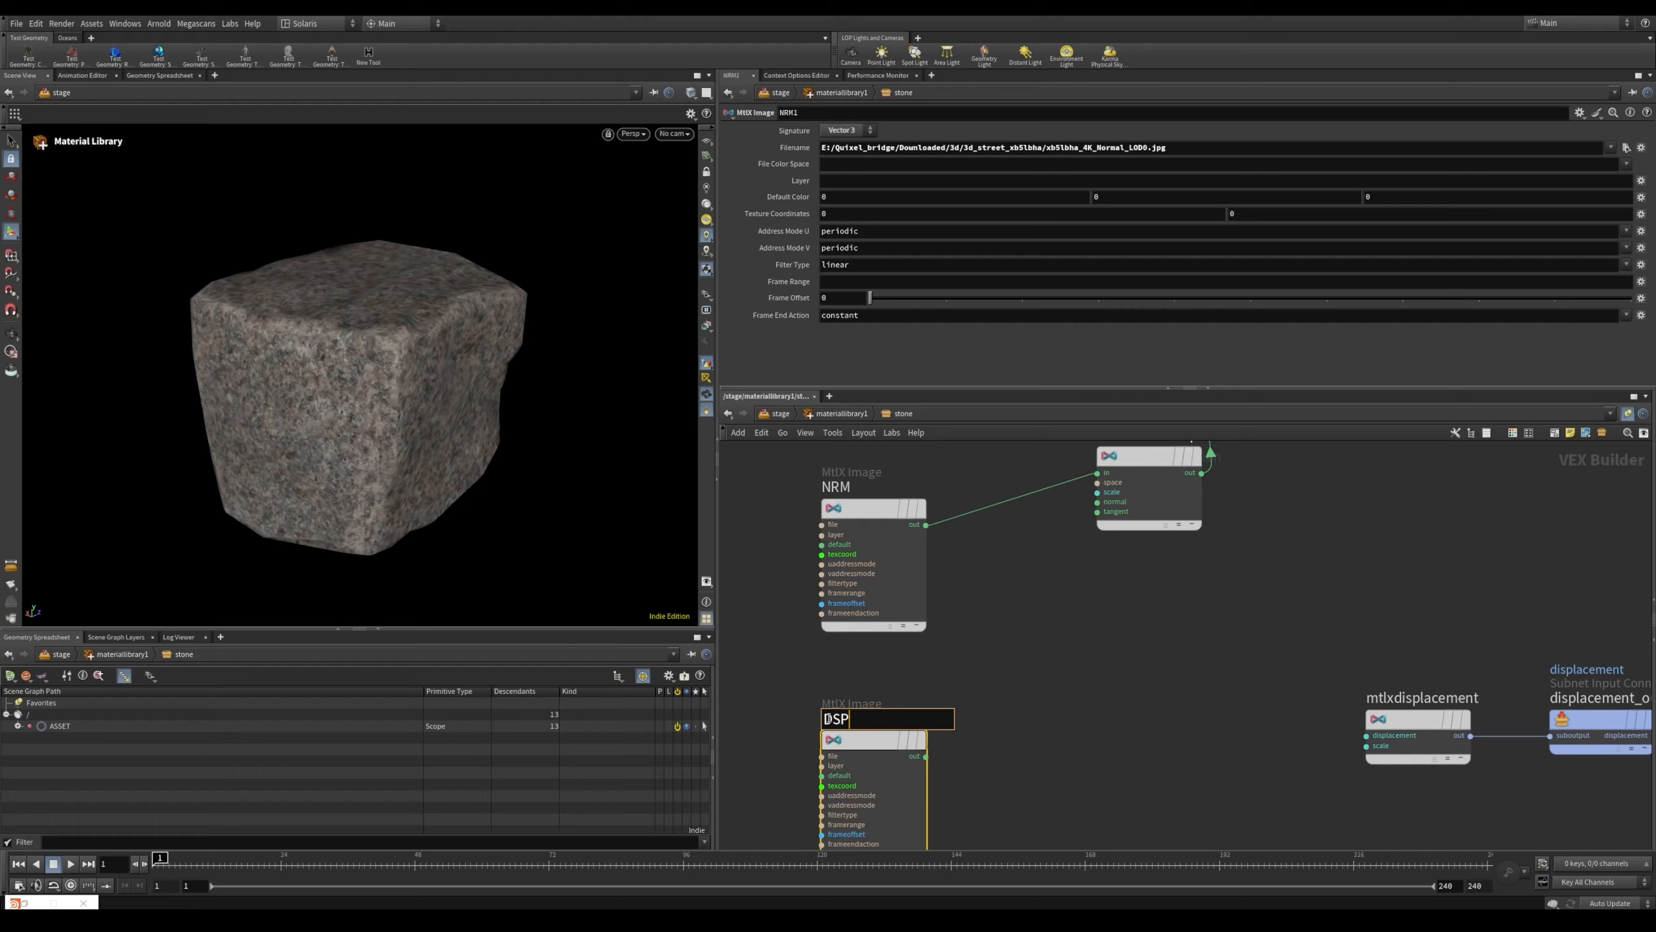
{"action": "key", "text": "Return"}
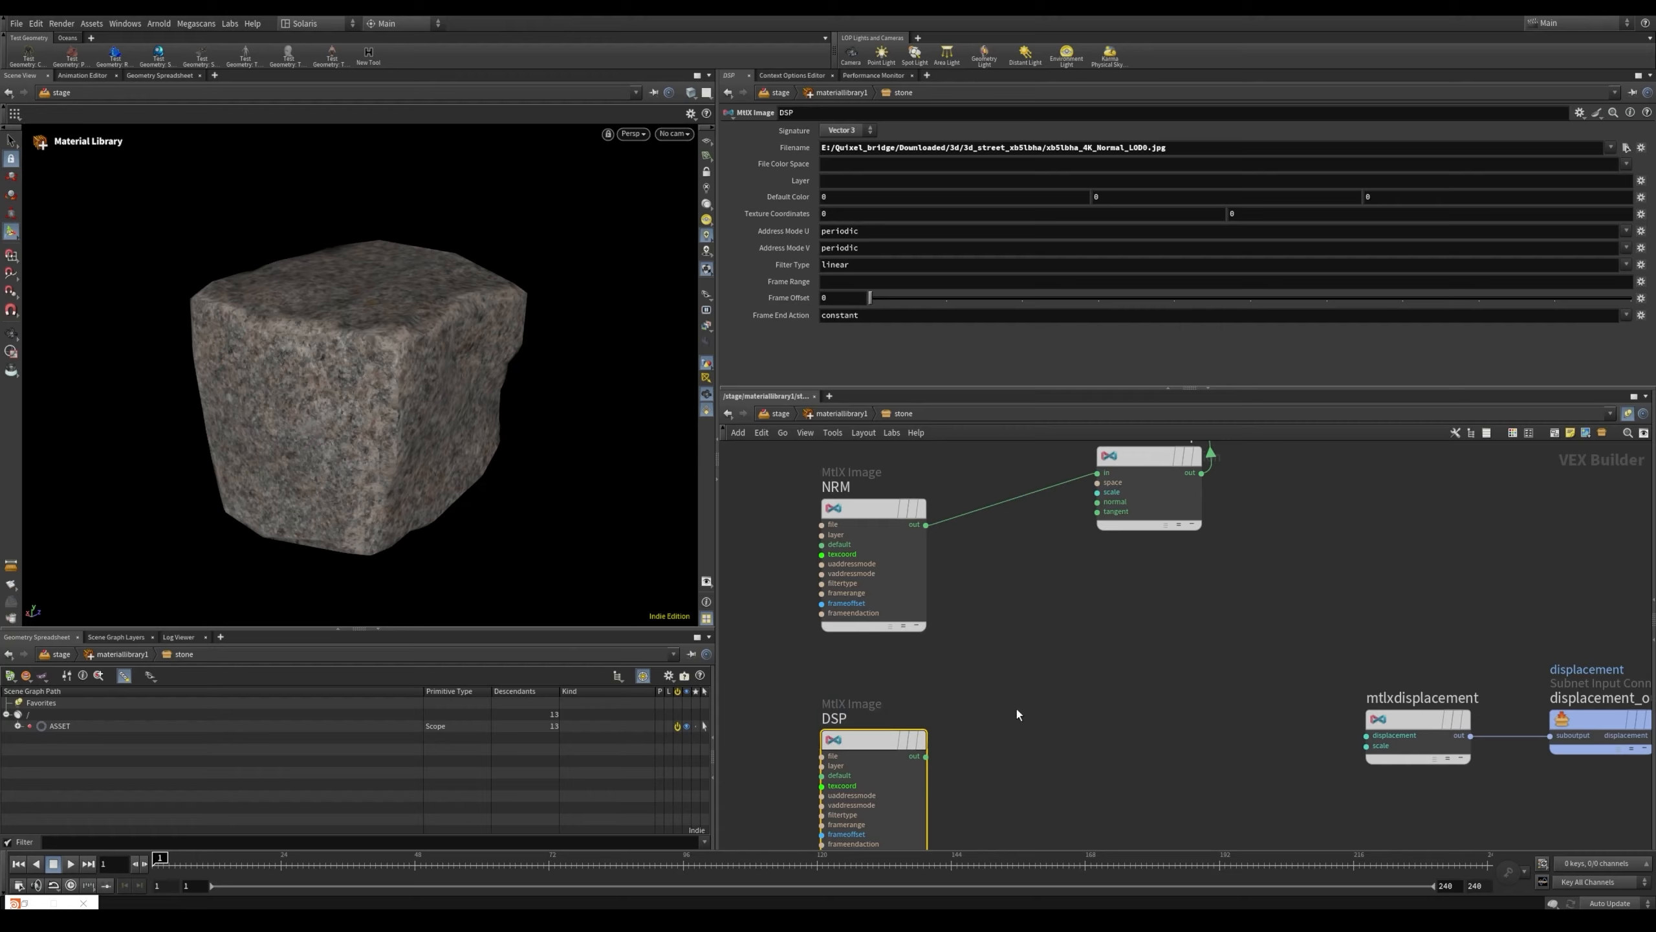
Copy the displacement file path from quixel_arnold_triplanar1 in the original Megascans material network
{"action": "left_click", "coordinate": [1653, 600]}
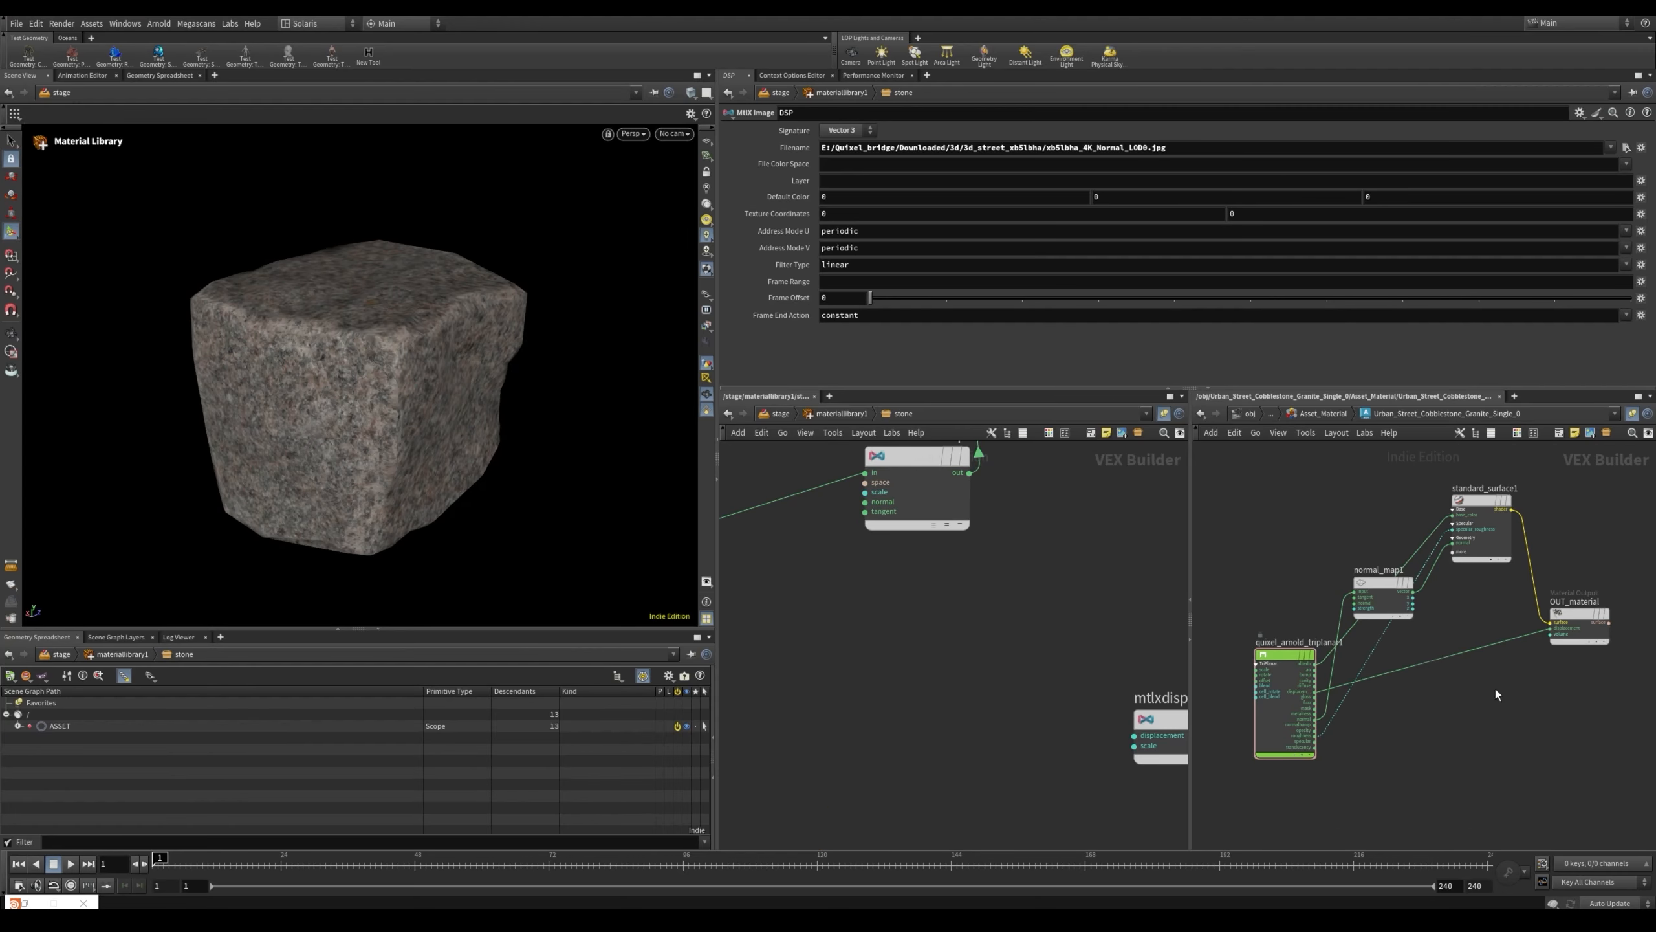
{"action": "left_click", "coordinate": [1259, 697]}
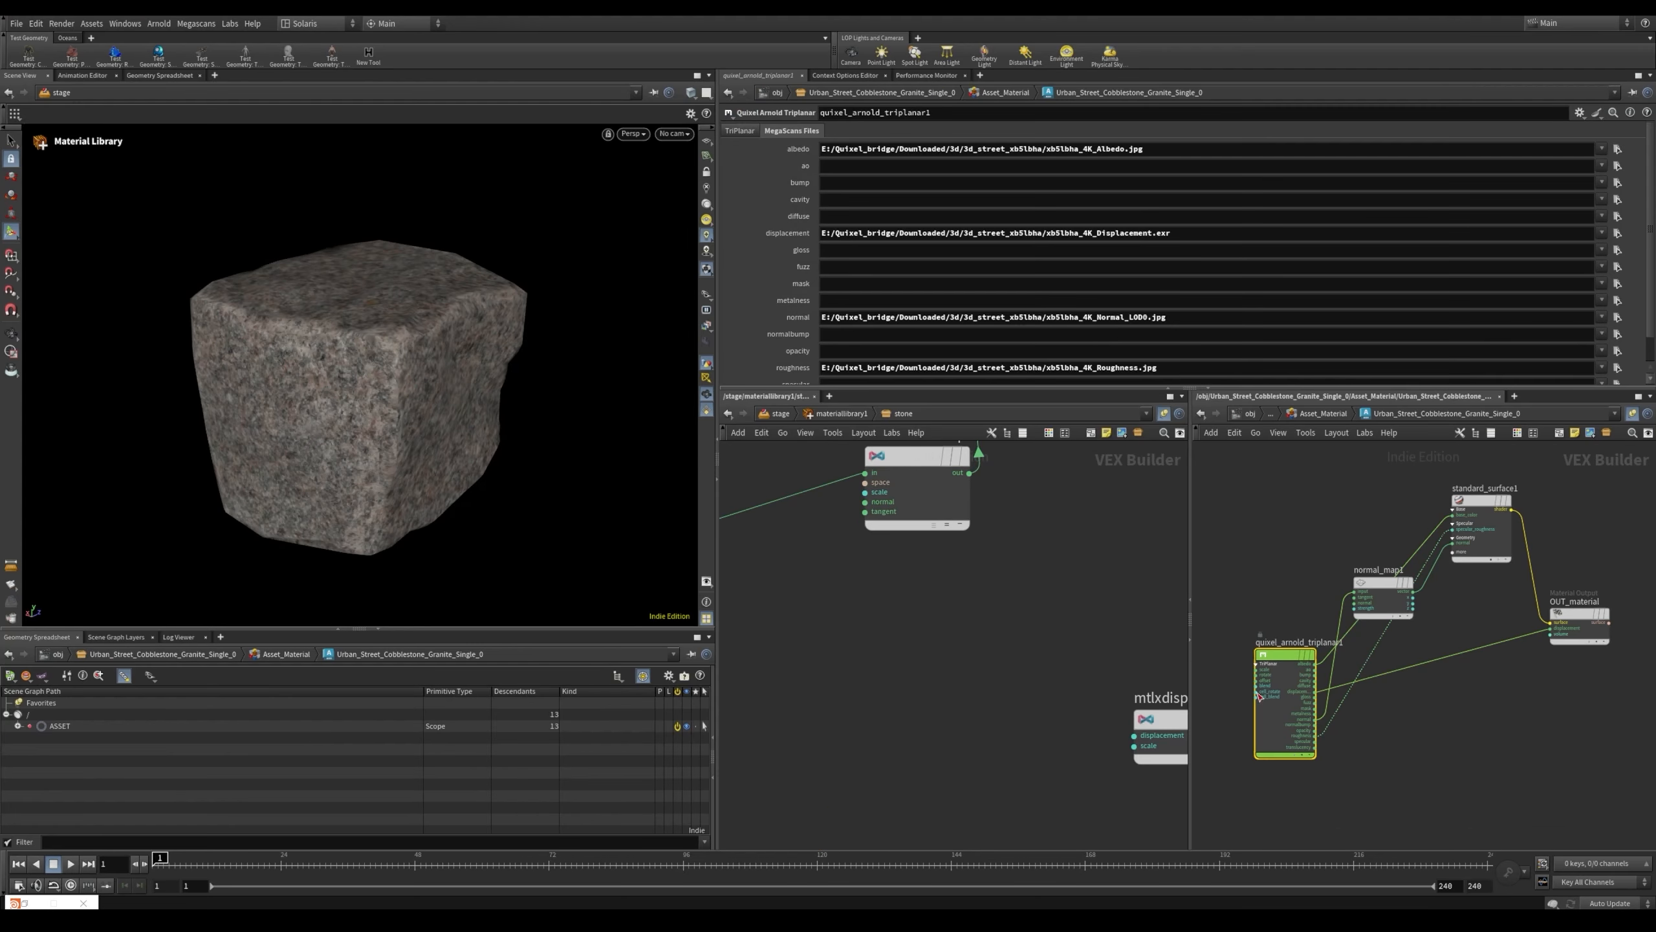
{"action": "left_click", "coordinate": [1193, 237]}
{"action": "key", "text": "ctrl+c"}
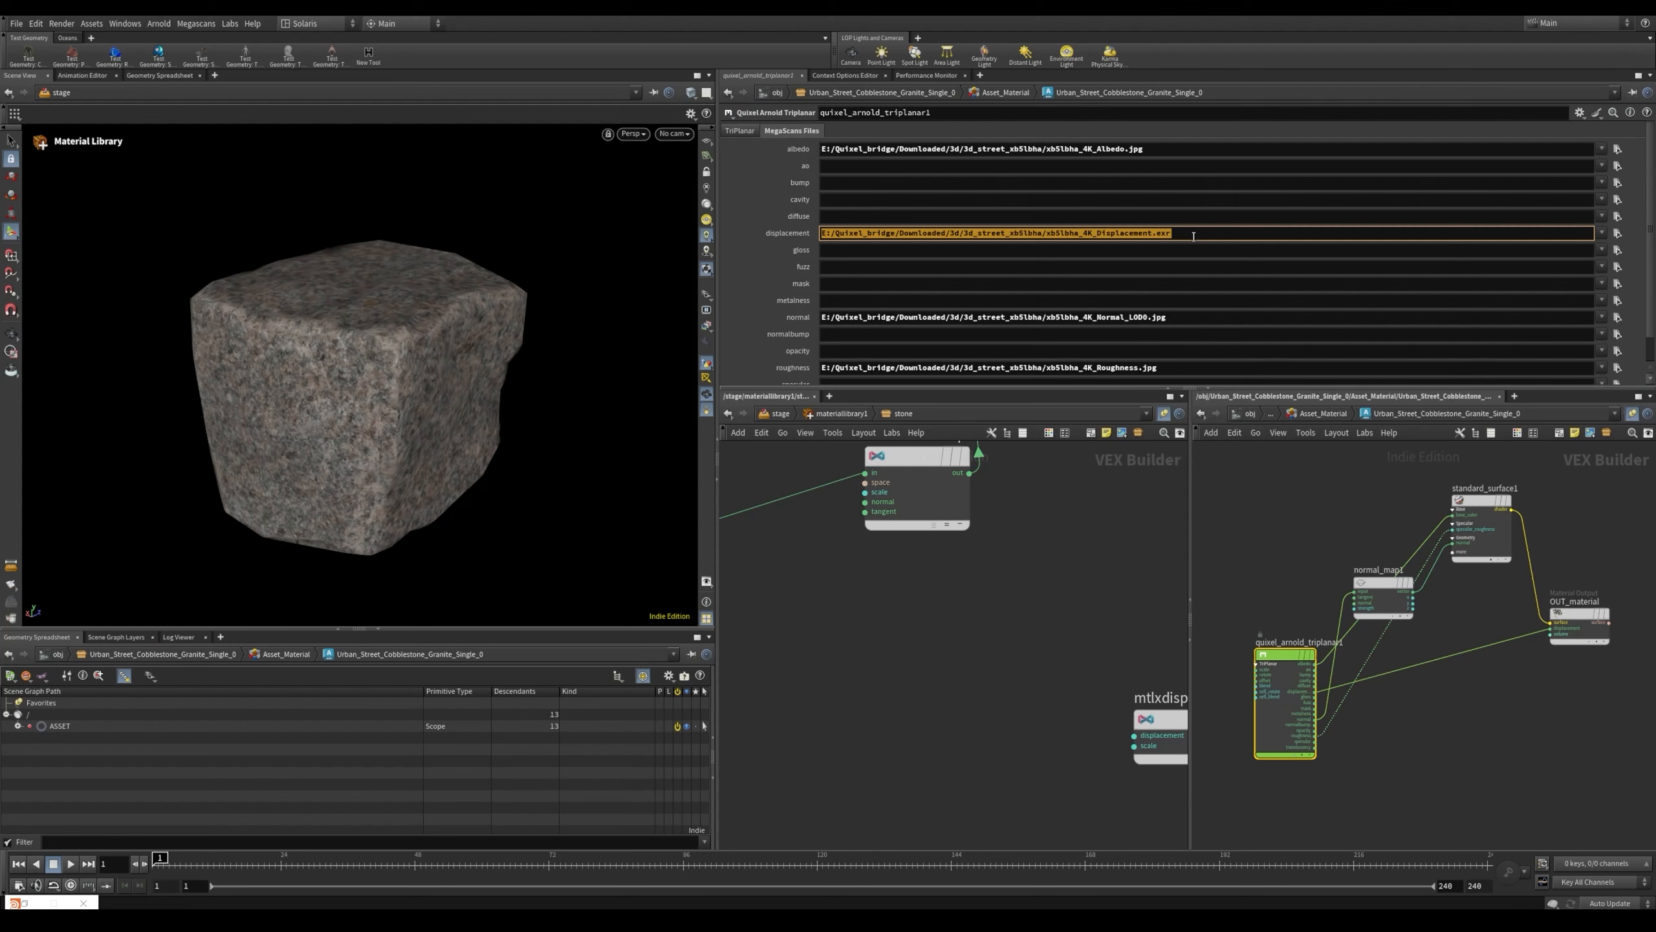
{"action": "left_click", "coordinate": [1192, 639]}
Set the DSP node's filename to E:/Quixel_bridge/Downloaded/3d/3d_street_xb5lbha/xb5lbha_4K_Displacement.exr
{"action": "left_click_drag", "start_coordinate": [997, 694], "coordinate": [895, 751]}
{"action": "left_click", "coordinate": [1190, 152]}
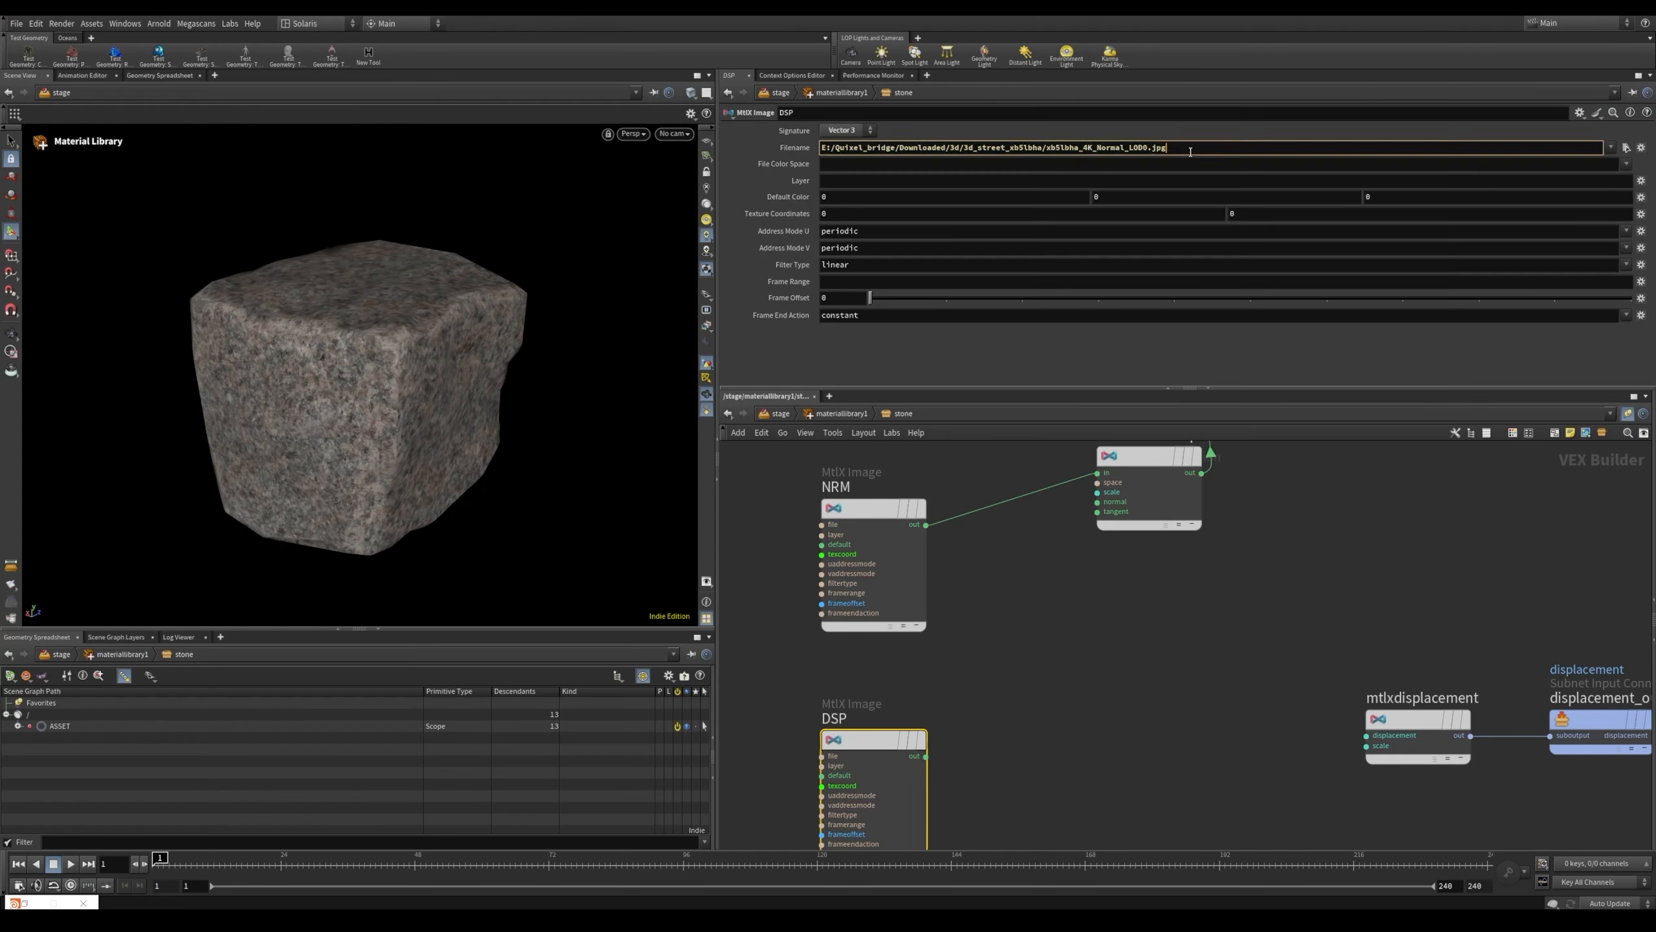
{"action": "key", "text": "ctrl+a"}
{"action": "key", "text": "ctrl+v"}
{"action": "key", "text": "Return"}
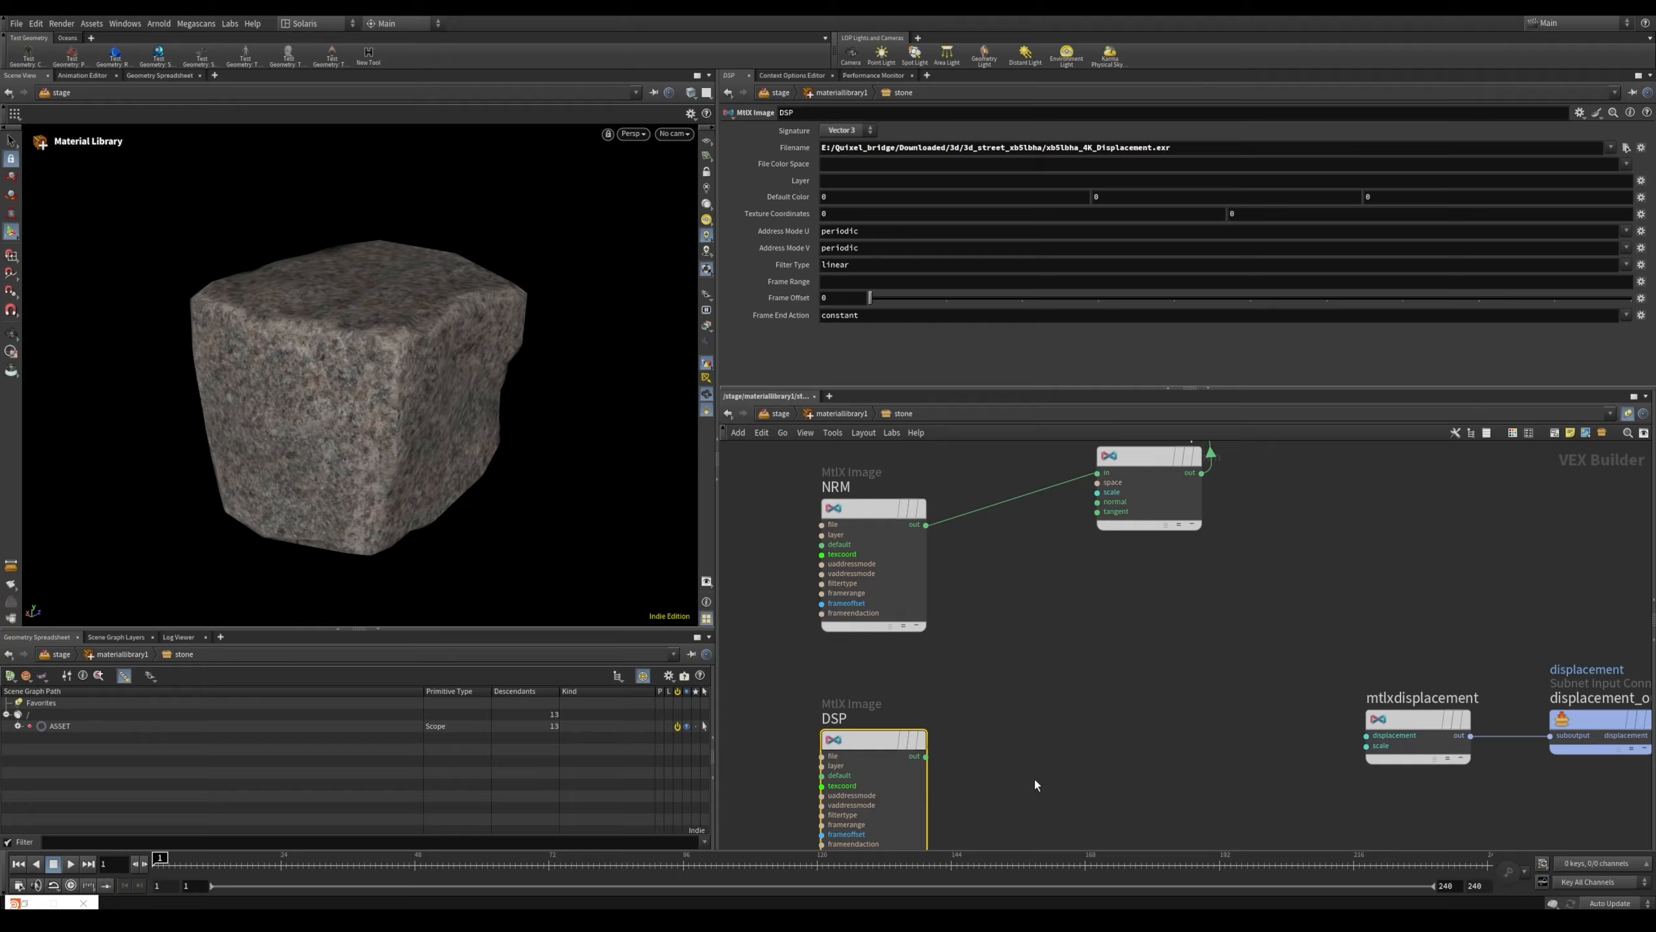
{"action": "scroll", "coordinate": [1044, 777], "scroll_direction": "down", "scroll_amount": 2}
{"action": "scroll", "coordinate": [994, 673], "scroll_direction": "up", "scroll_amount": 4}
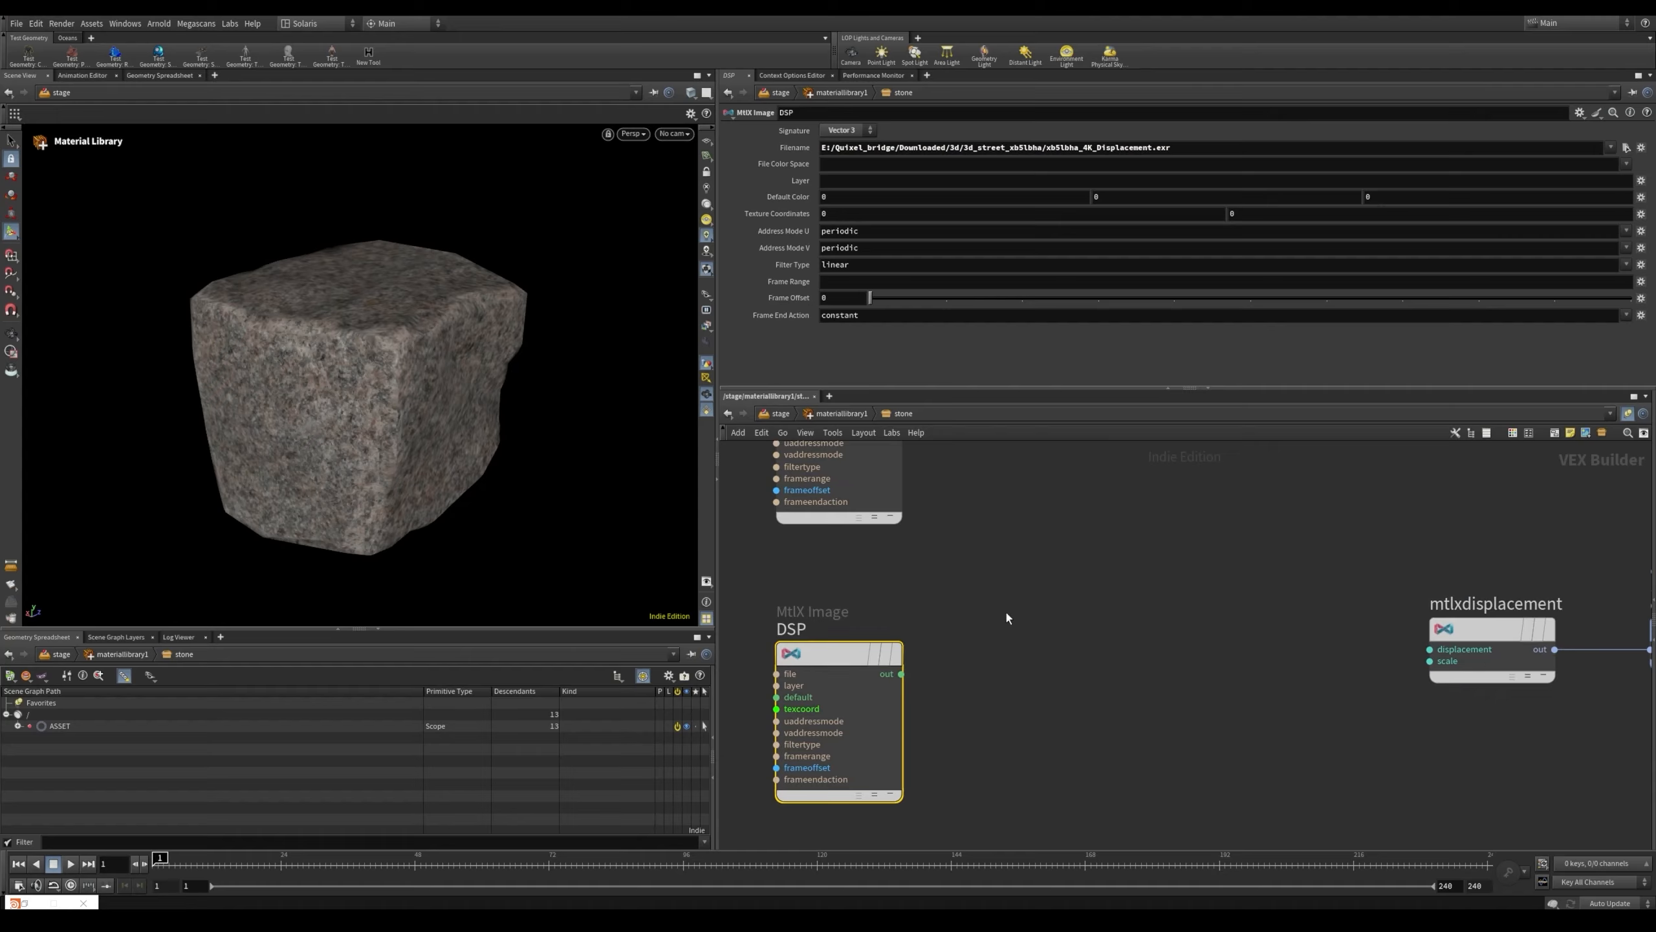
{"action": "left_click_drag", "start_coordinate": [1007, 609], "coordinate": [760, 816]}
{"action": "left_click_drag", "start_coordinate": [956, 565], "coordinate": [779, 814]}
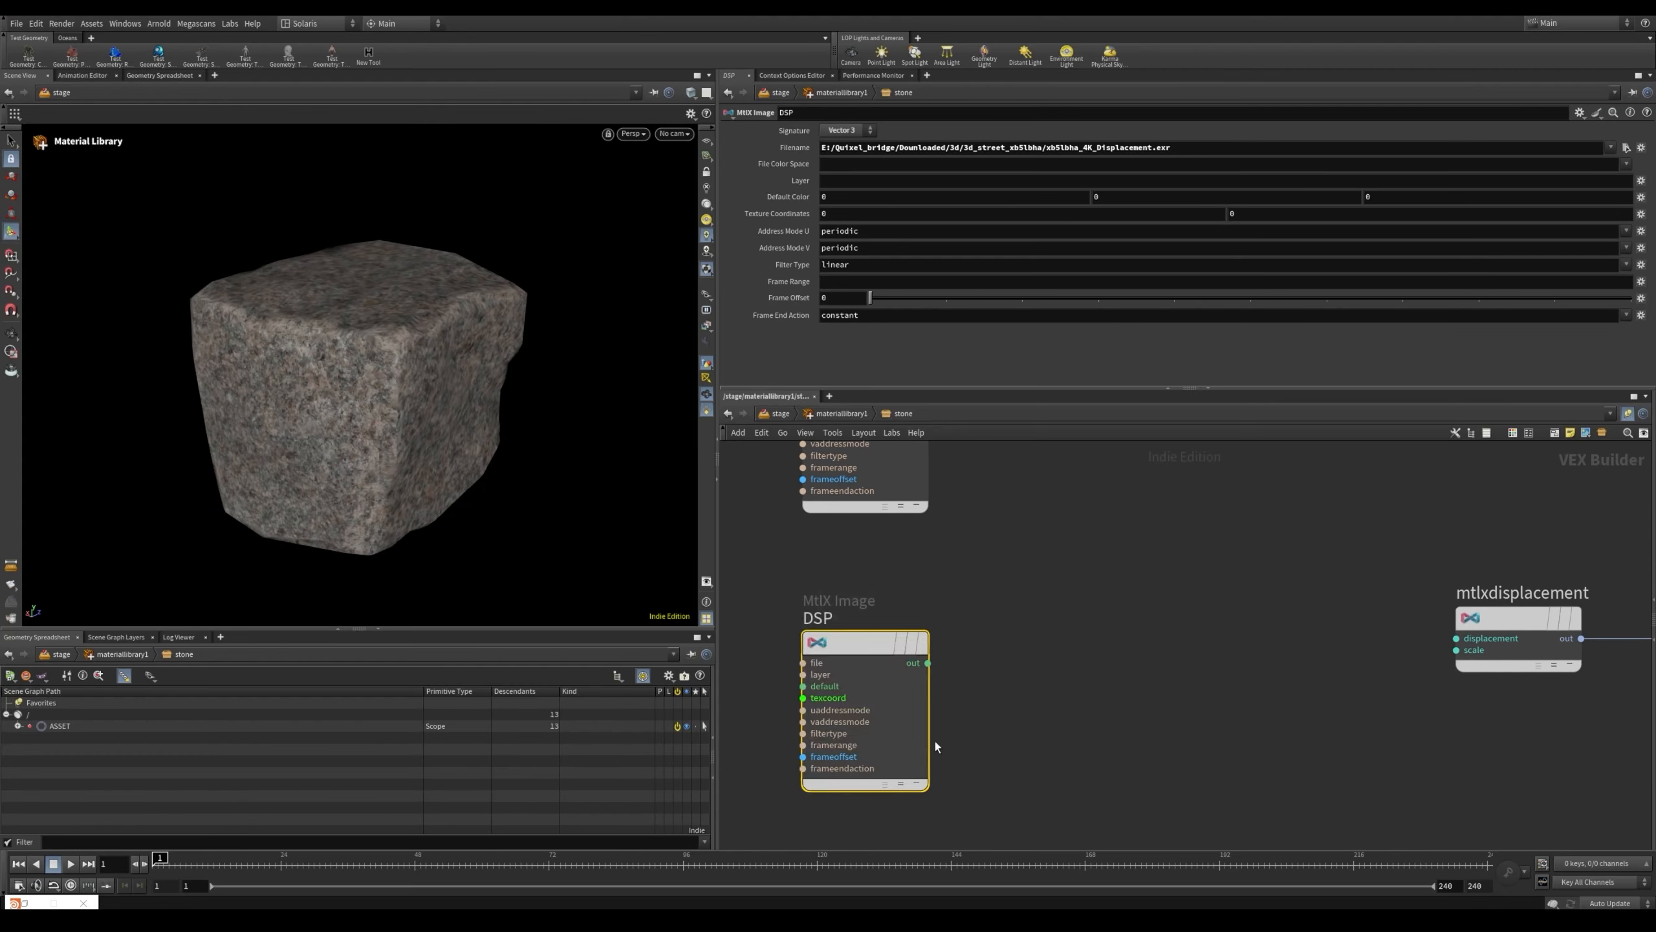
{"action": "left_click_drag", "start_coordinate": [976, 570], "coordinate": [779, 813]}
{"action": "middle_click_drag", "start_coordinate": [1020, 706], "coordinate": [960, 700]}
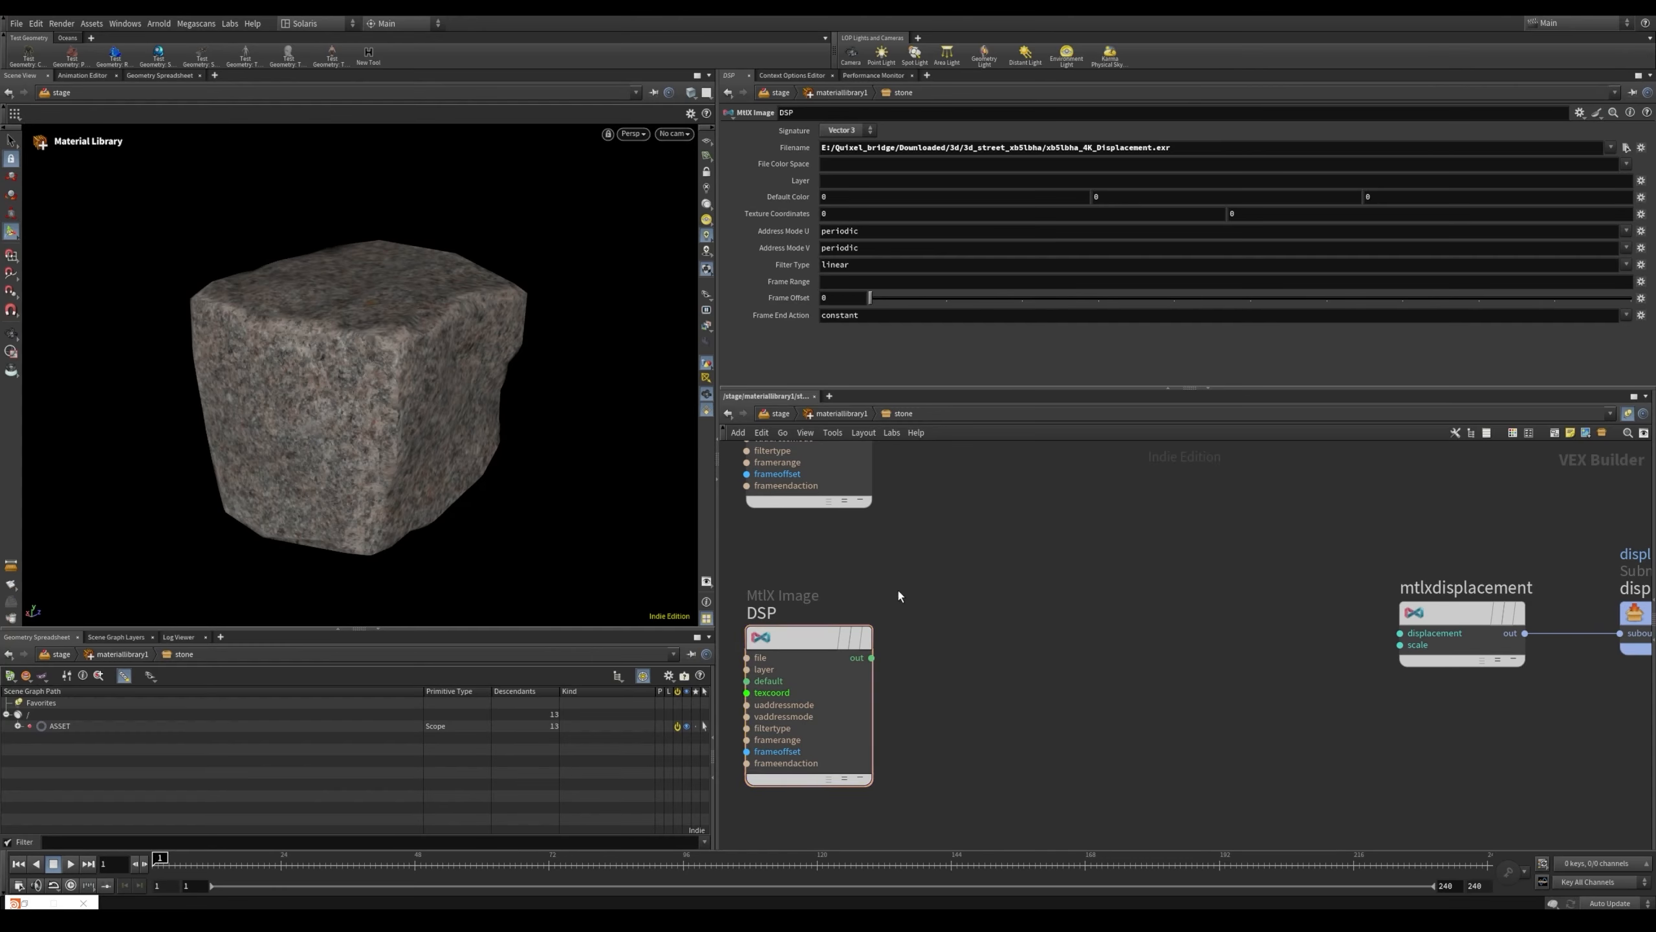
Copy the displacement file path from the DSP image node
{"action": "left_click", "coordinate": [1180, 153]}
{"action": "key", "text": "ctrl+c"}
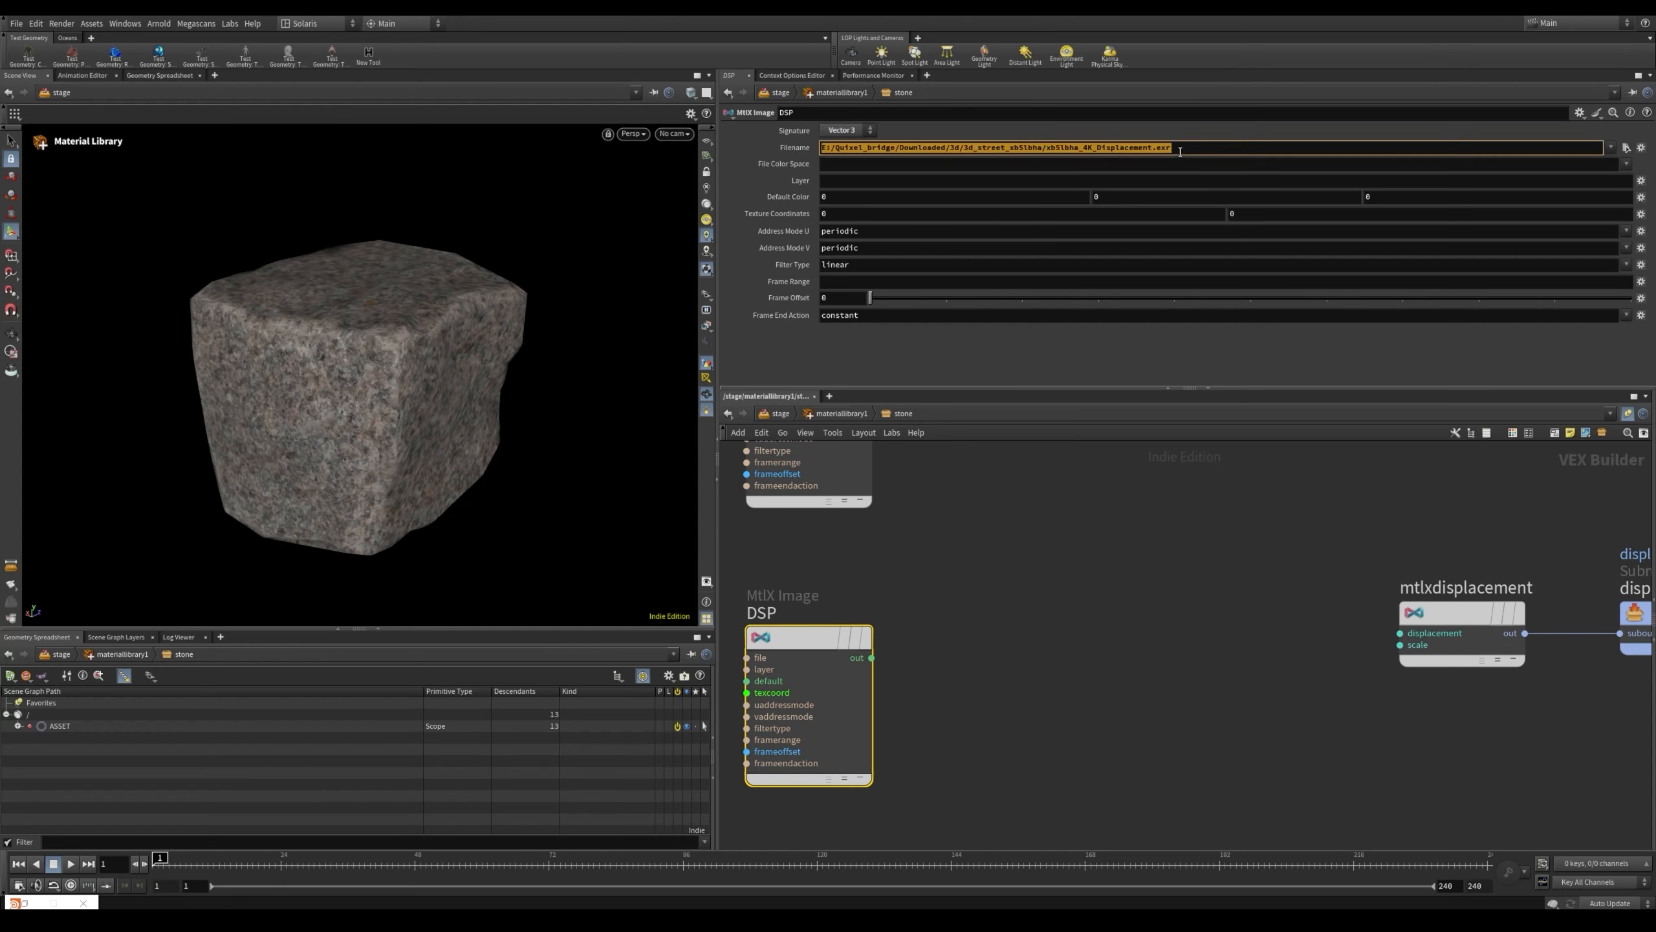
{"action": "left_click", "coordinate": [1194, 741]}
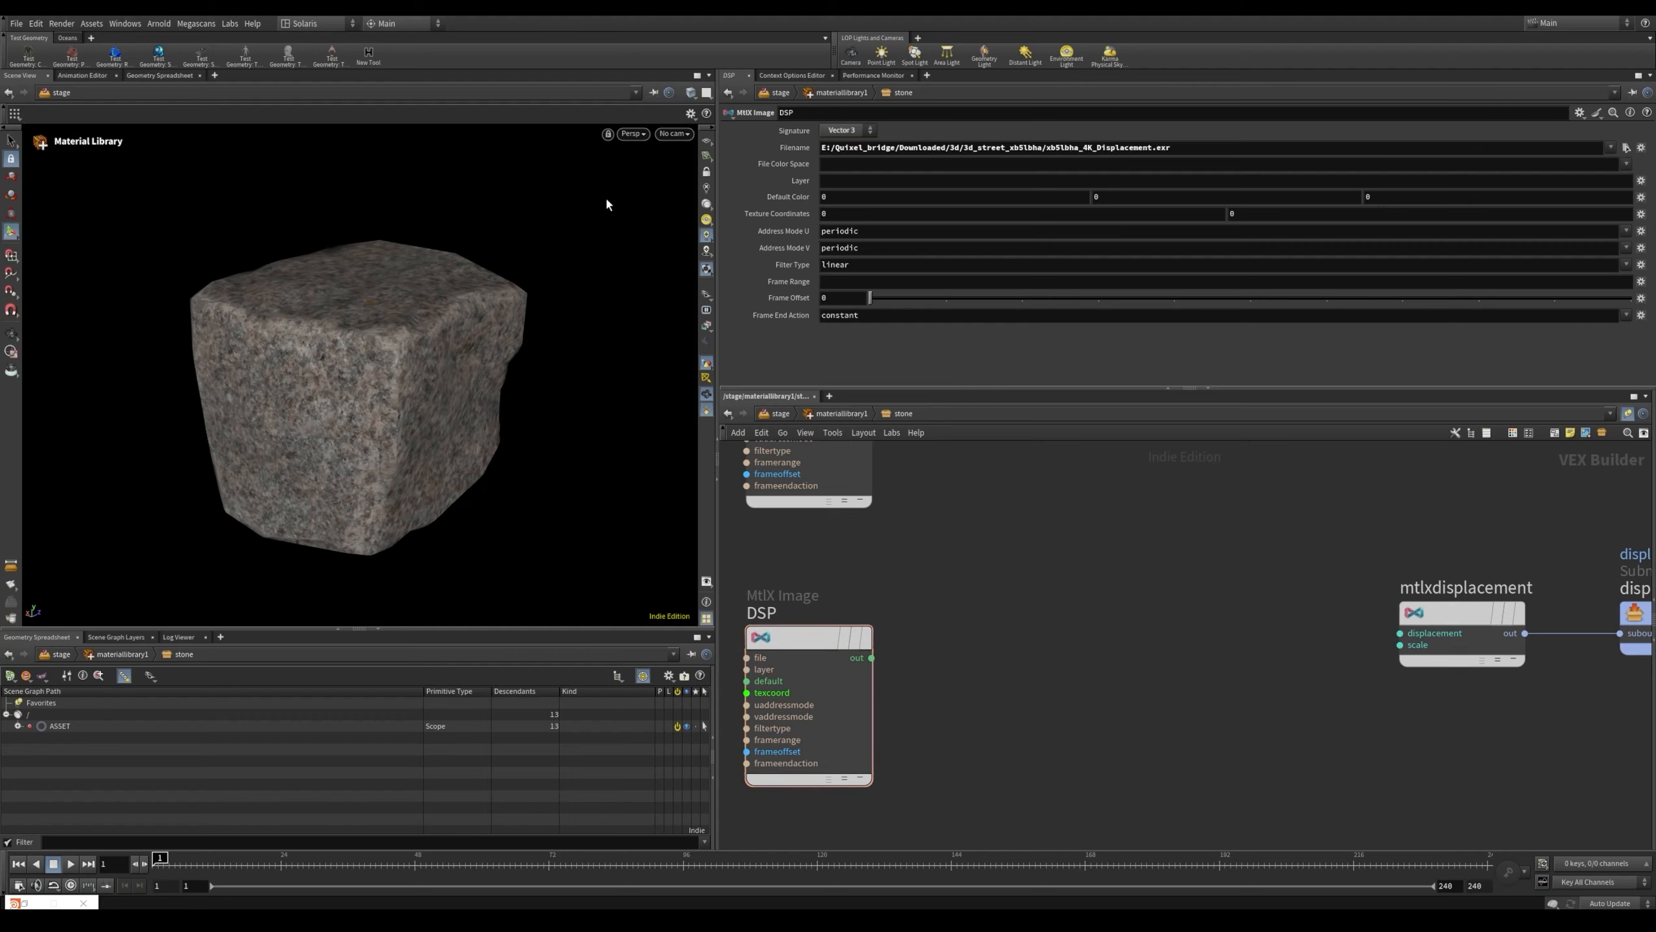
Open copnet1 in the Build desktop's composite view and add a File node to it
{"action": "left_click", "coordinate": [324, 24]}
{"action": "left_click", "coordinate": [339, 54]}
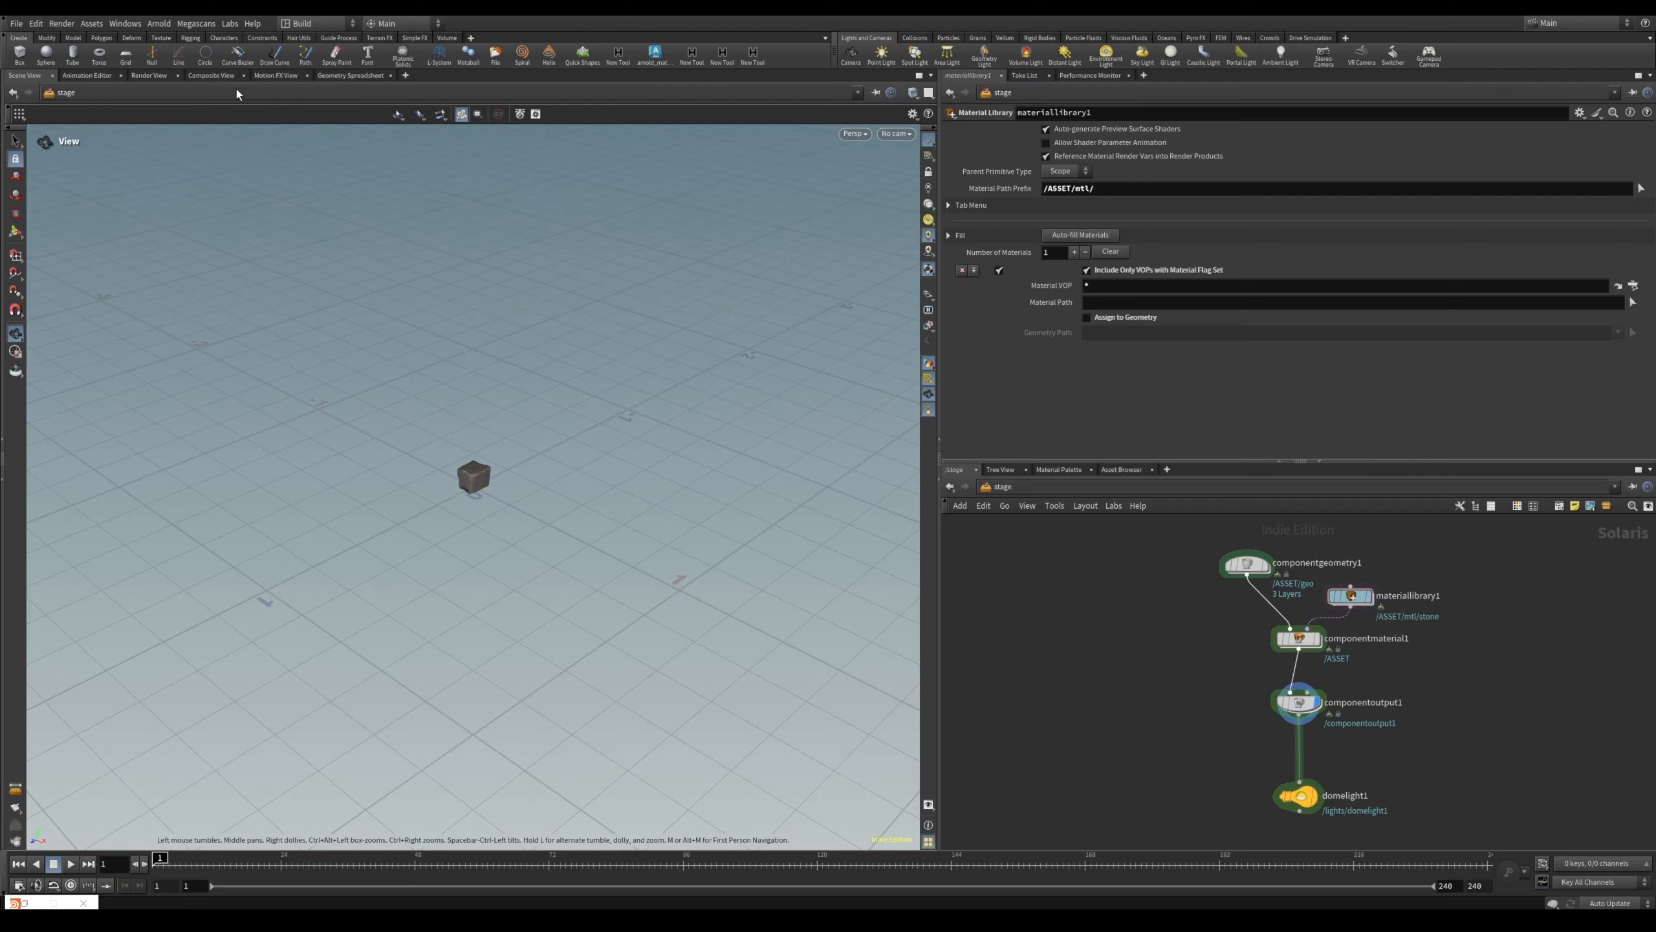
{"action": "left_click", "coordinate": [213, 76]}
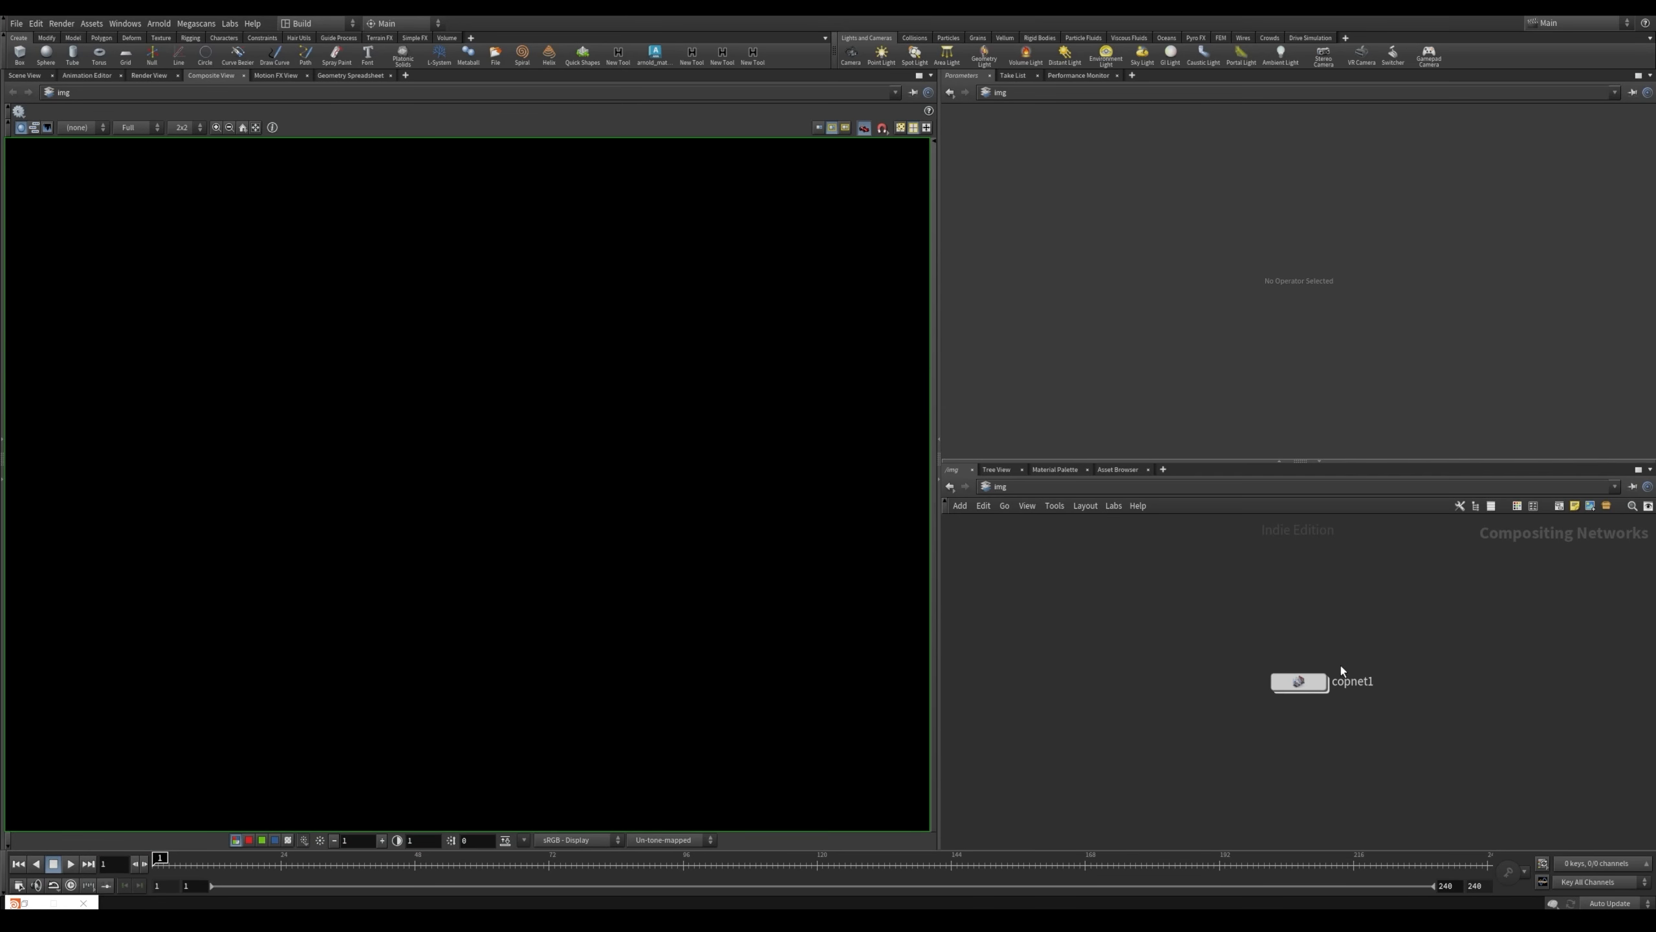
{"action": "double_click", "coordinate": [1298, 681]}
{"action": "key", "text": "Tab"}
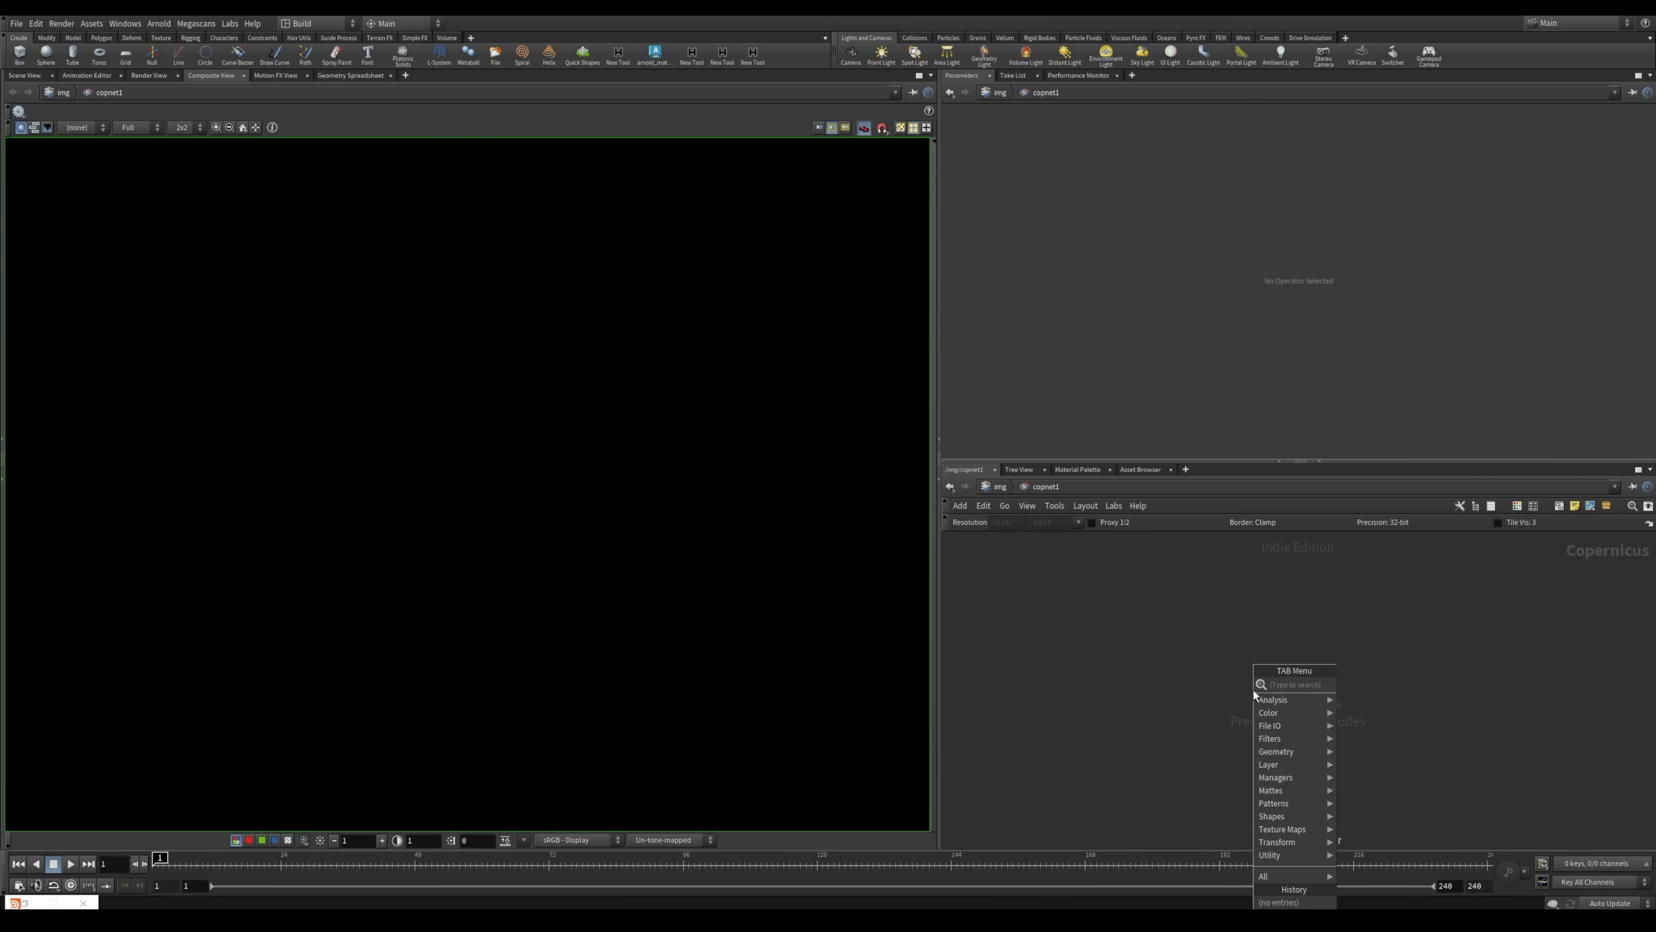
{"action": "key", "text": "Escape"}
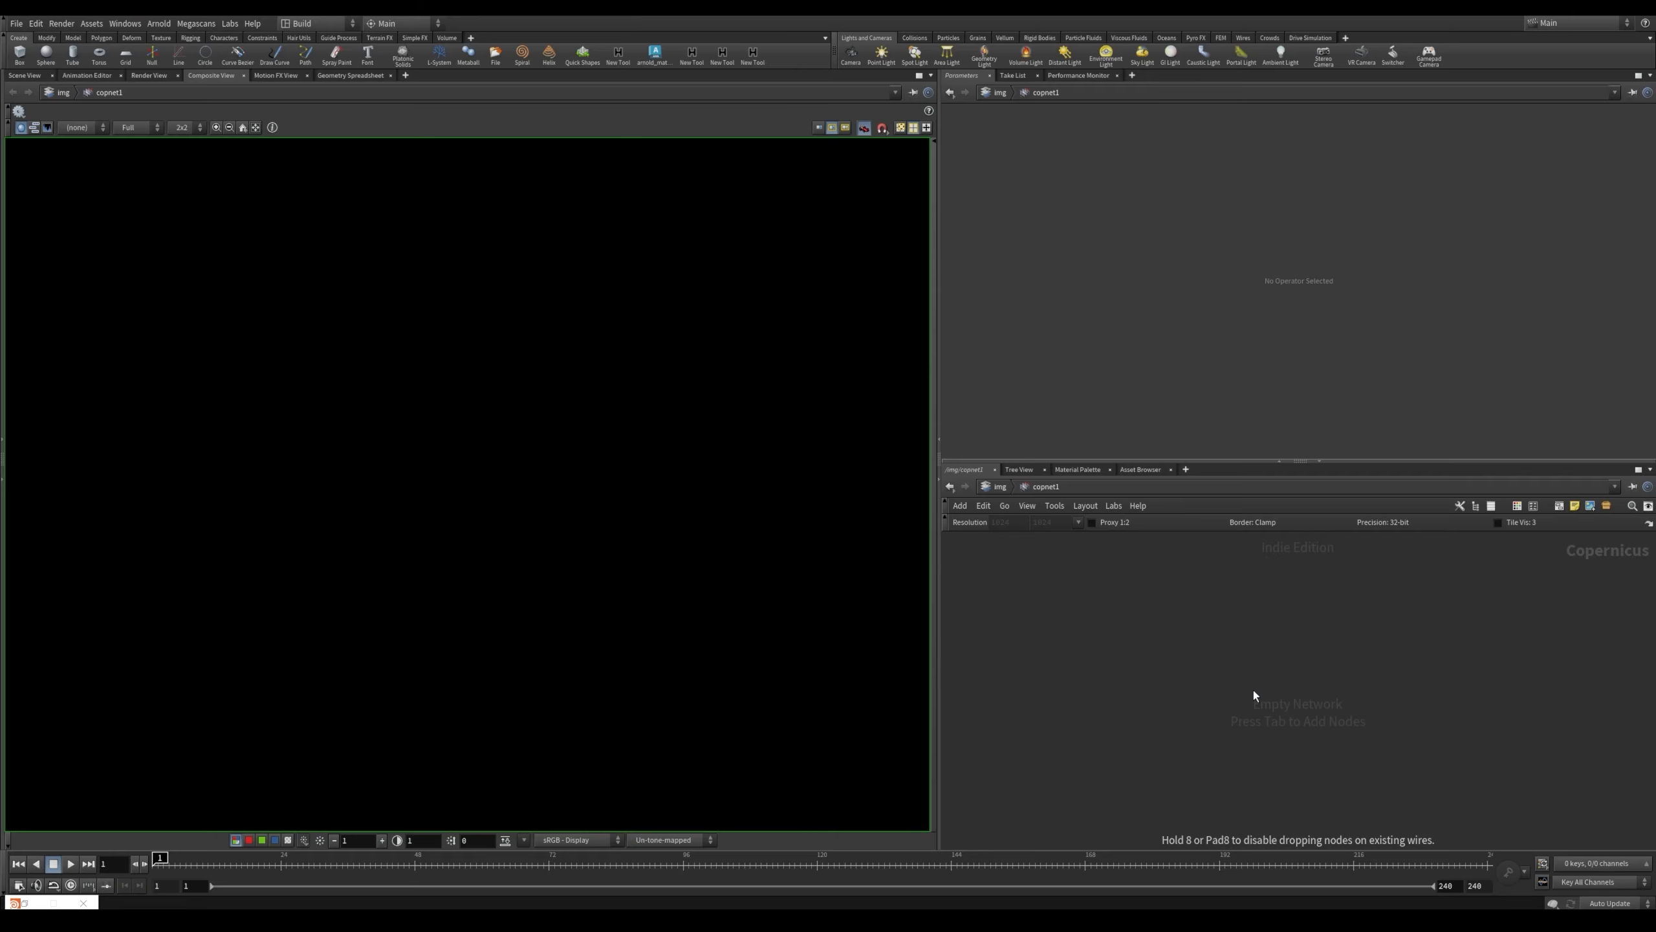
{"action": "left_click", "coordinate": [1252, 690]}
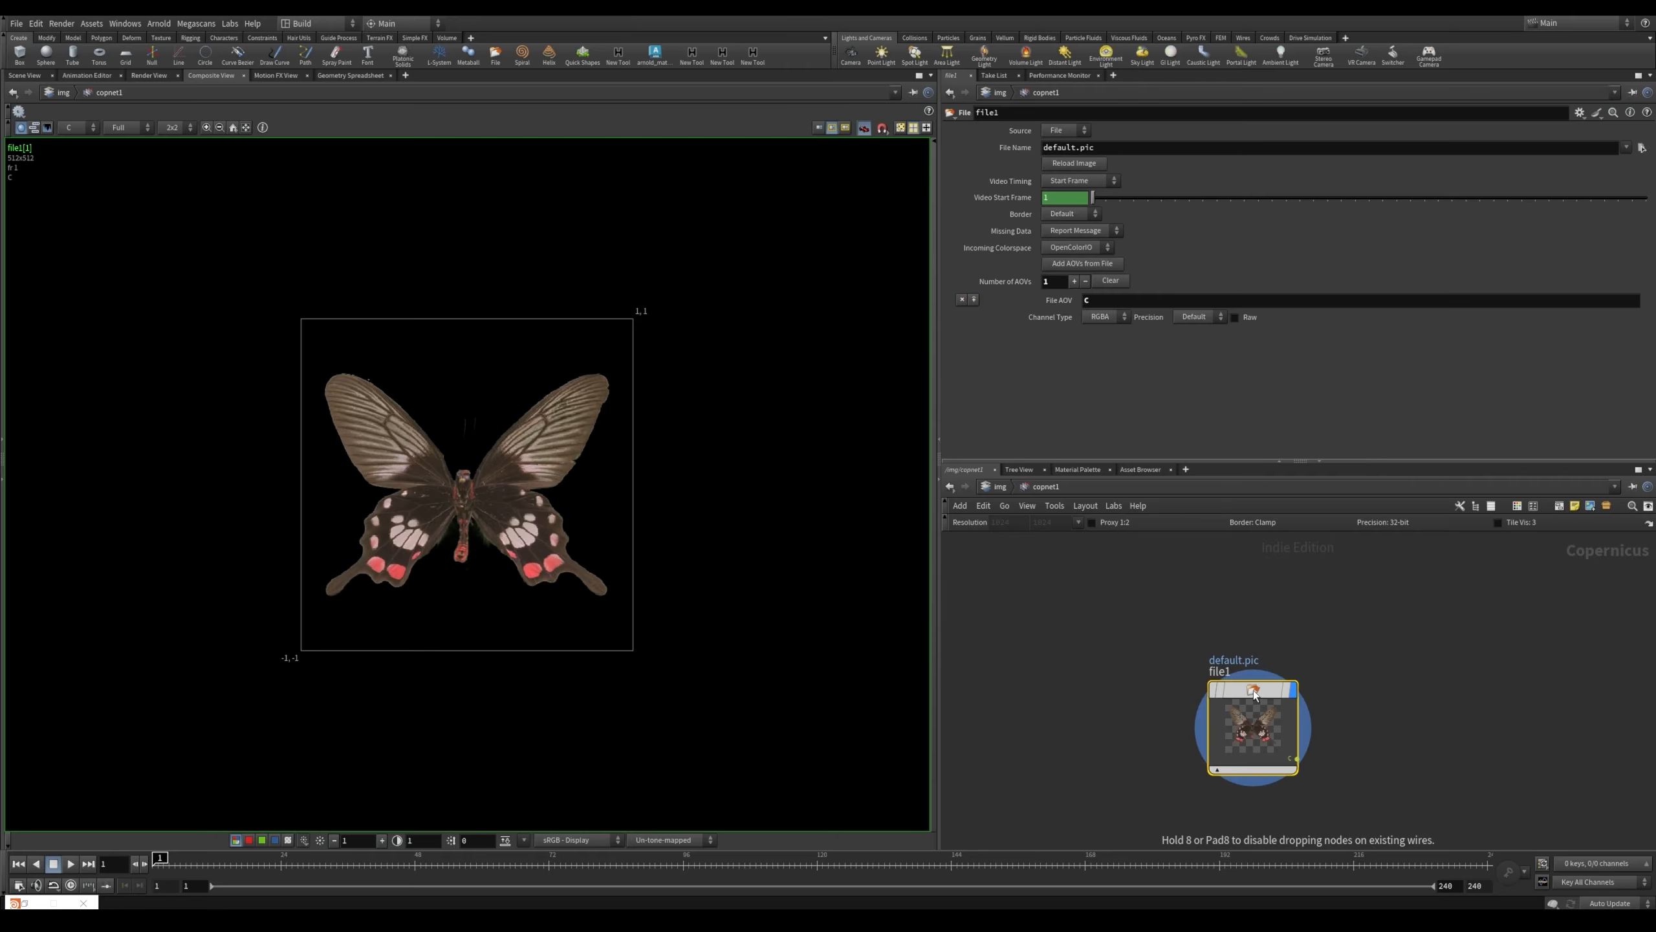
Load E:/Quixel_bridge/Downloaded/3d/3d_street_xb5lbha/xb5lbha_4K_Displacement.exr into the File node and inspect the grey levels of the map
{"action": "left_click", "coordinate": [1159, 148]}
{"action": "key", "text": "ctrl+a"}
{"action": "key", "text": "ctrl+v"}
{"action": "key", "text": "Return"}
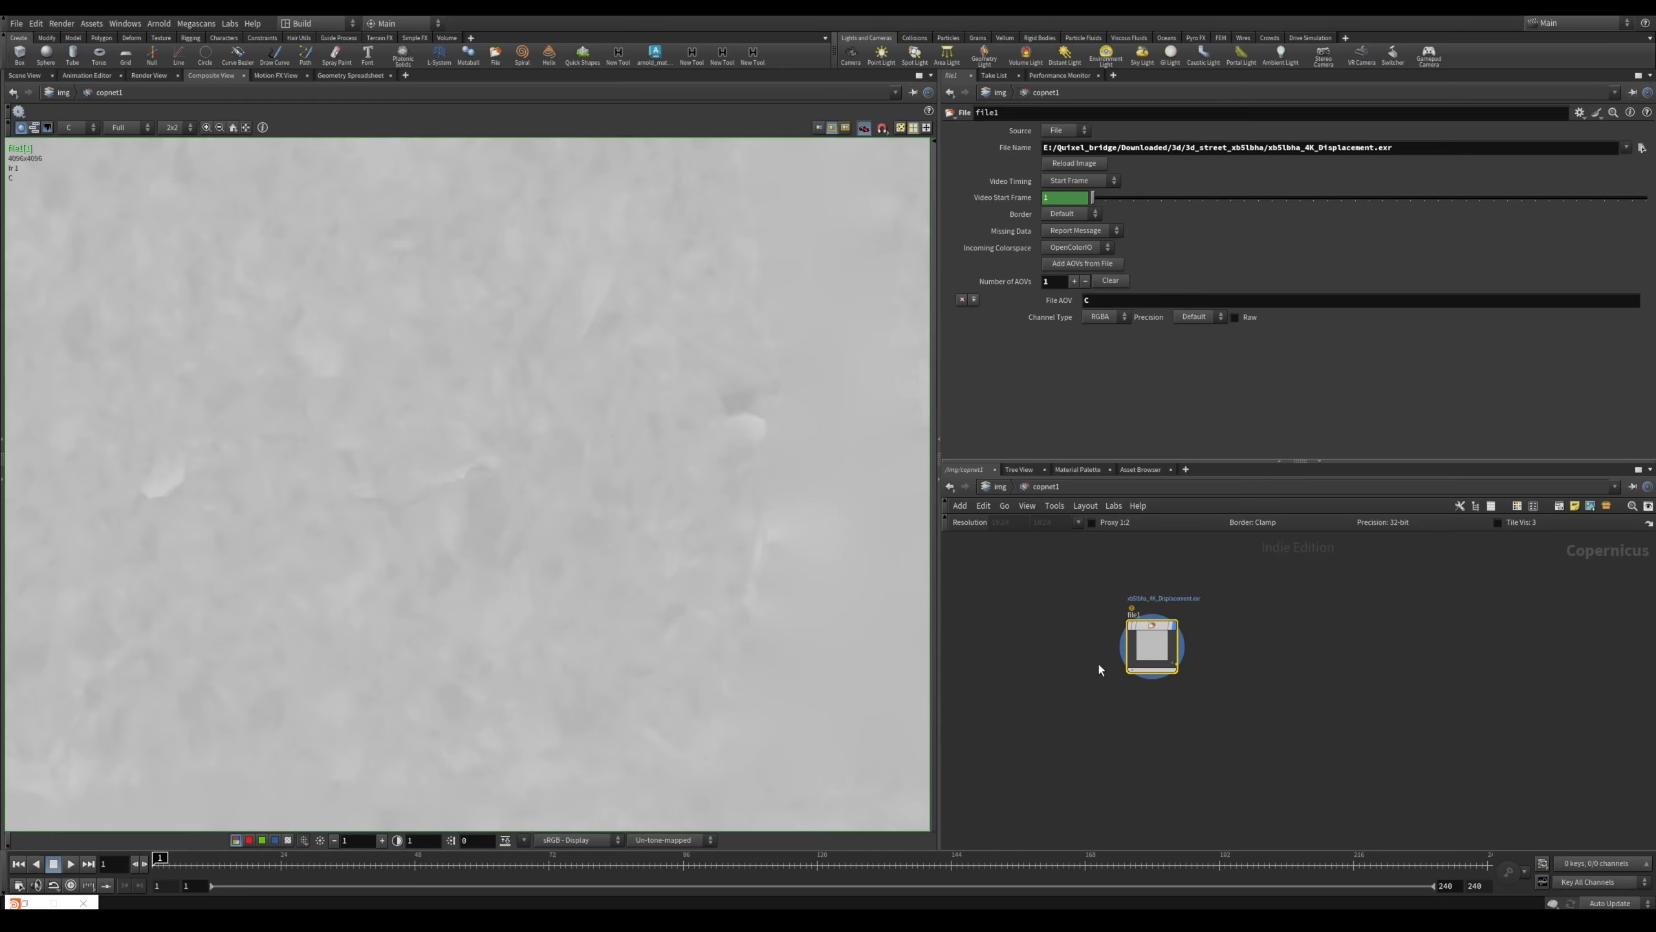
{"action": "scroll", "coordinate": [507, 529], "scroll_direction": "down", "scroll_amount": 17}
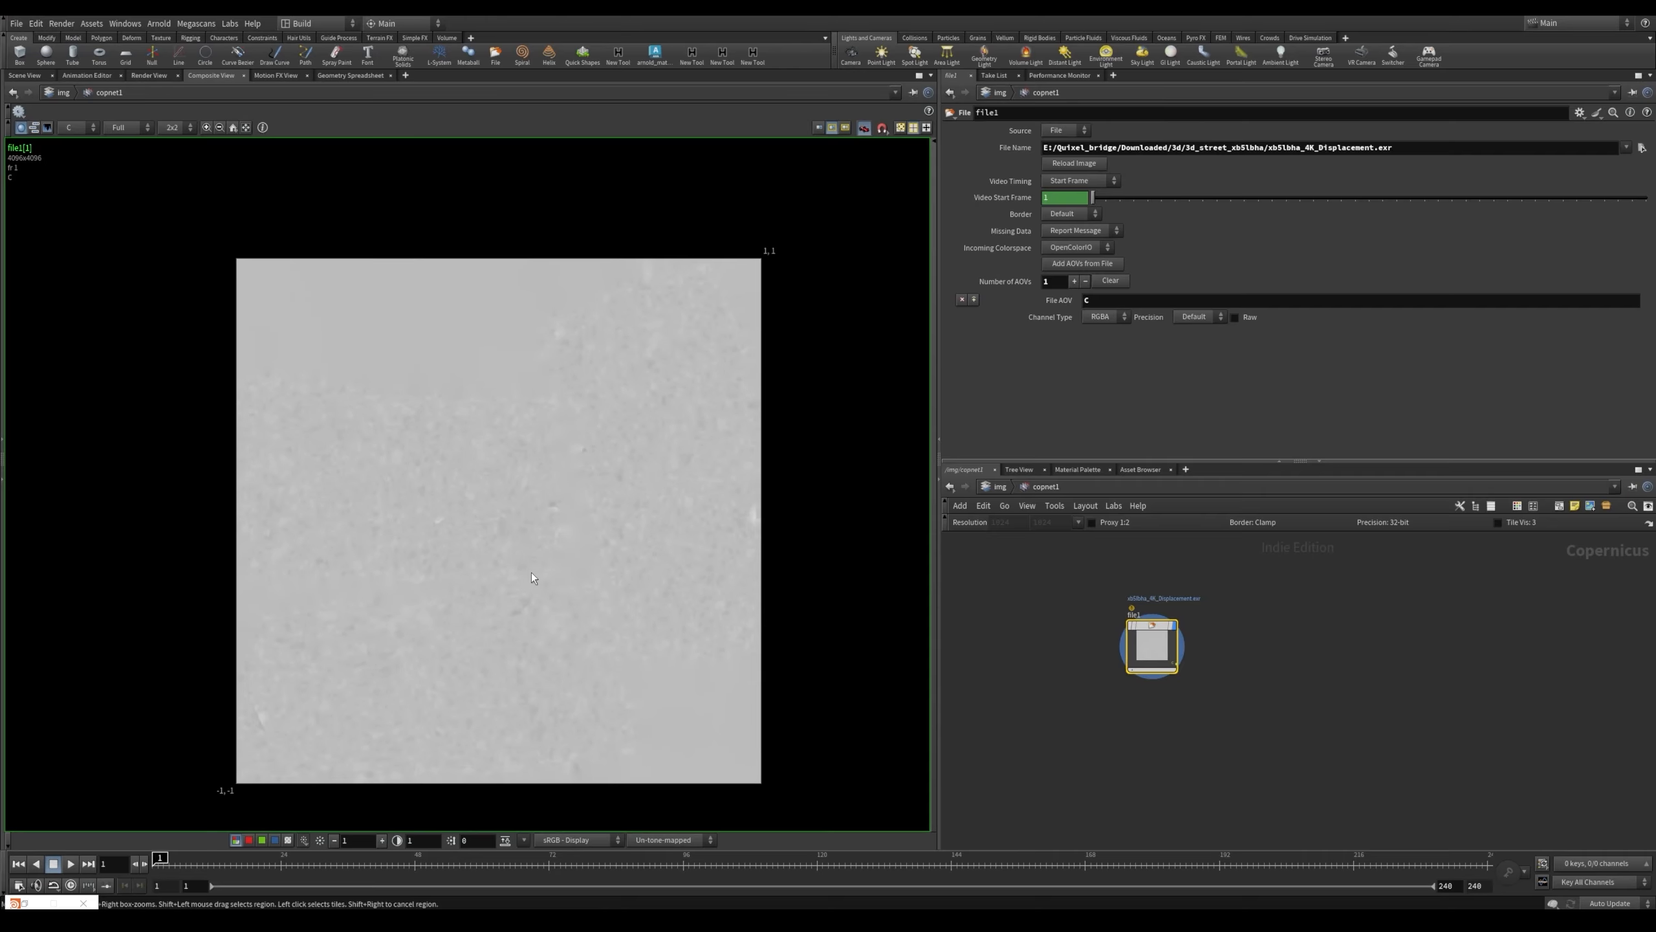
{"action": "scroll", "coordinate": [532, 574], "scroll_direction": "up", "scroll_amount": 3}
{"action": "scroll", "coordinate": [533, 578], "scroll_direction": "up", "scroll_amount": 4}
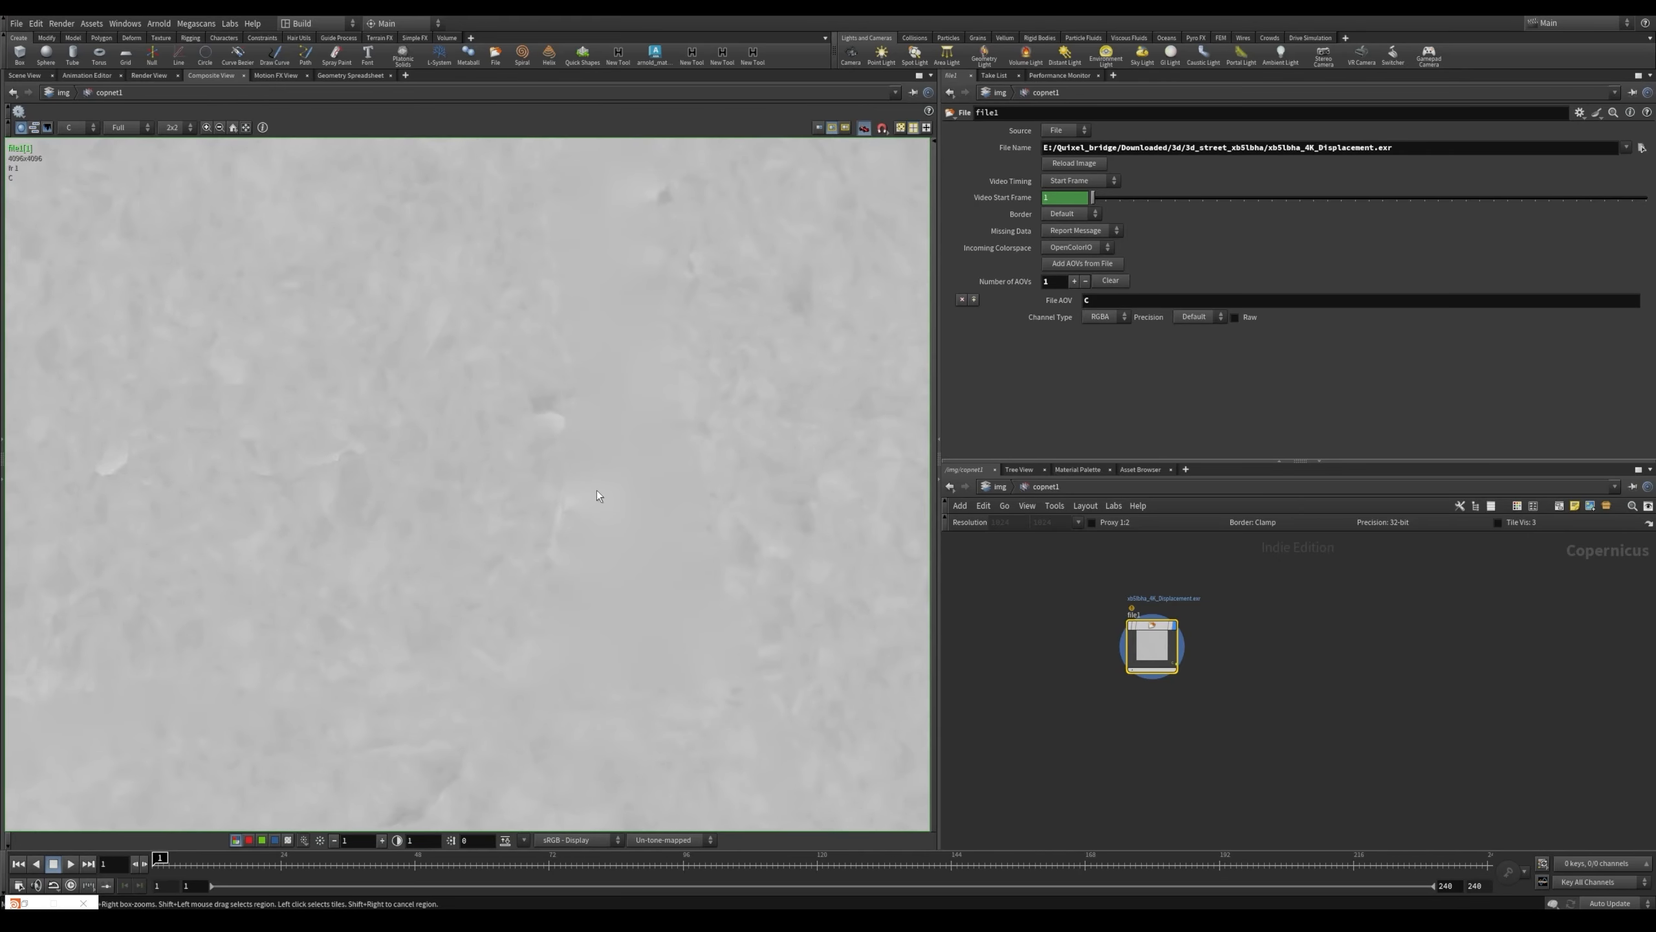
{"action": "mouse_move", "coordinate": [596, 489]}
{"action": "middle_mouse_down"}
{"action": "mouse_move", "coordinate": [613, 418]}
{"action": "mouse_move", "coordinate": [635, 506]}
{"action": "mouse_move", "coordinate": [602, 604]}
{"action": "mouse_move", "coordinate": [630, 505]}
{"action": "mouse_move", "coordinate": [579, 516]}
{"action": "middle_mouse_up"}
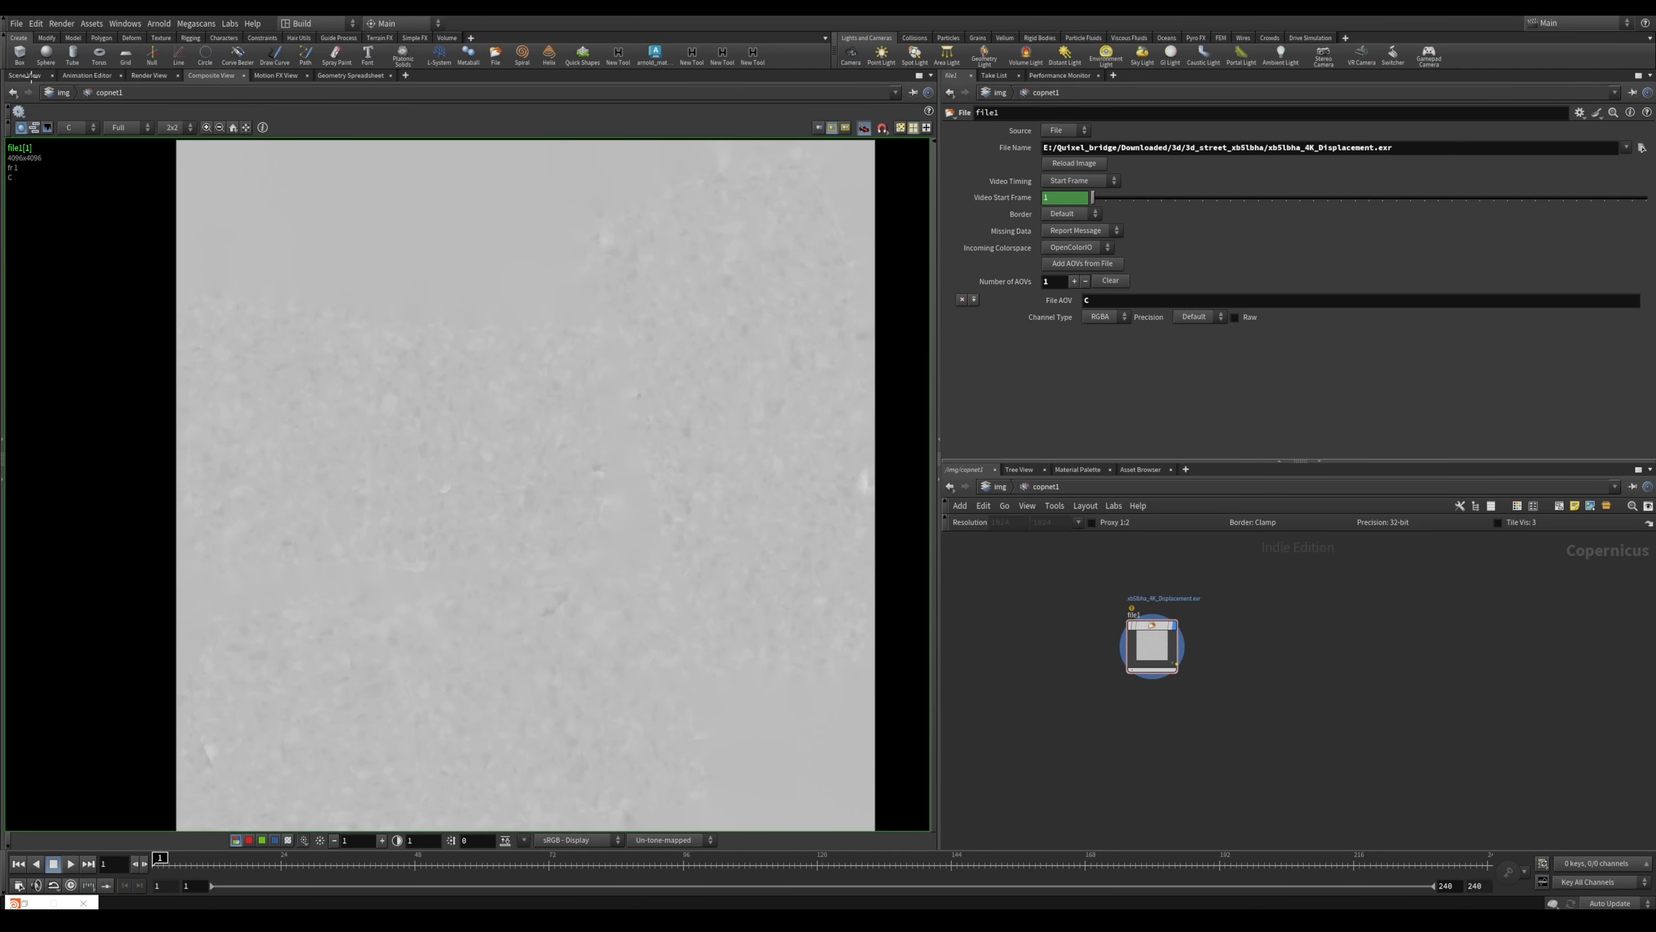
Return to the Solaris desktop and add an MtlX Remap node between DSP and mtlxdisplacement in the stone network
{"action": "left_click", "coordinate": [26, 75]}
{"action": "left_click", "coordinate": [307, 24]}
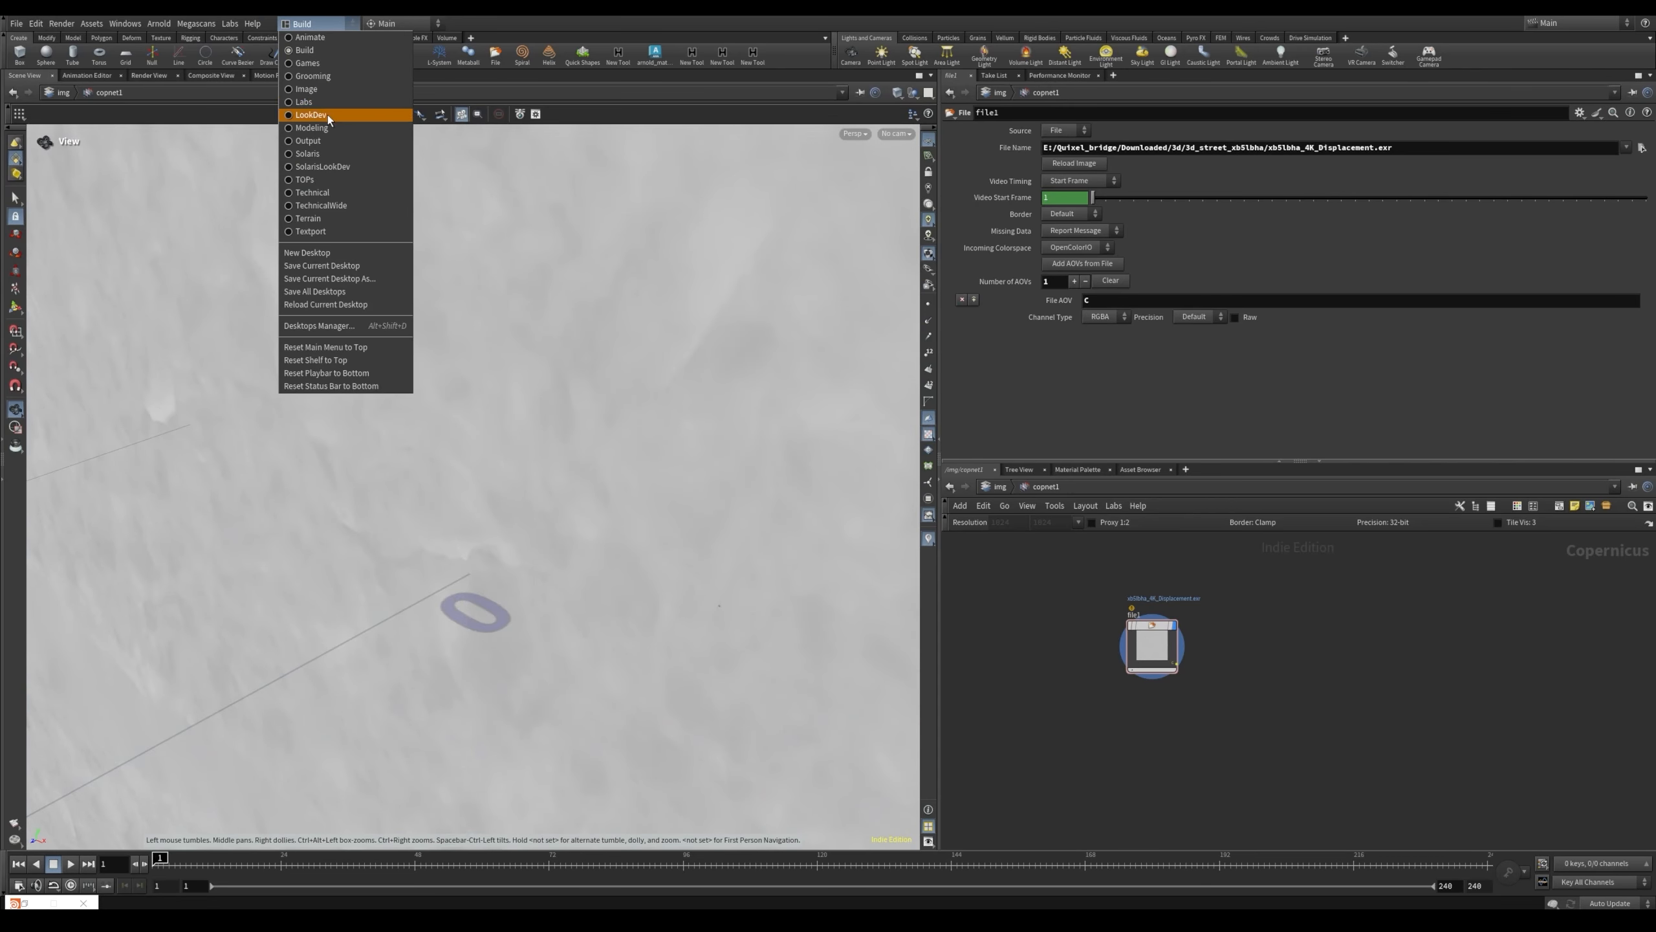
{"action": "left_click", "coordinate": [332, 151]}
{"action": "scroll", "coordinate": [986, 643], "scroll_direction": "up", "scroll_amount": 2}
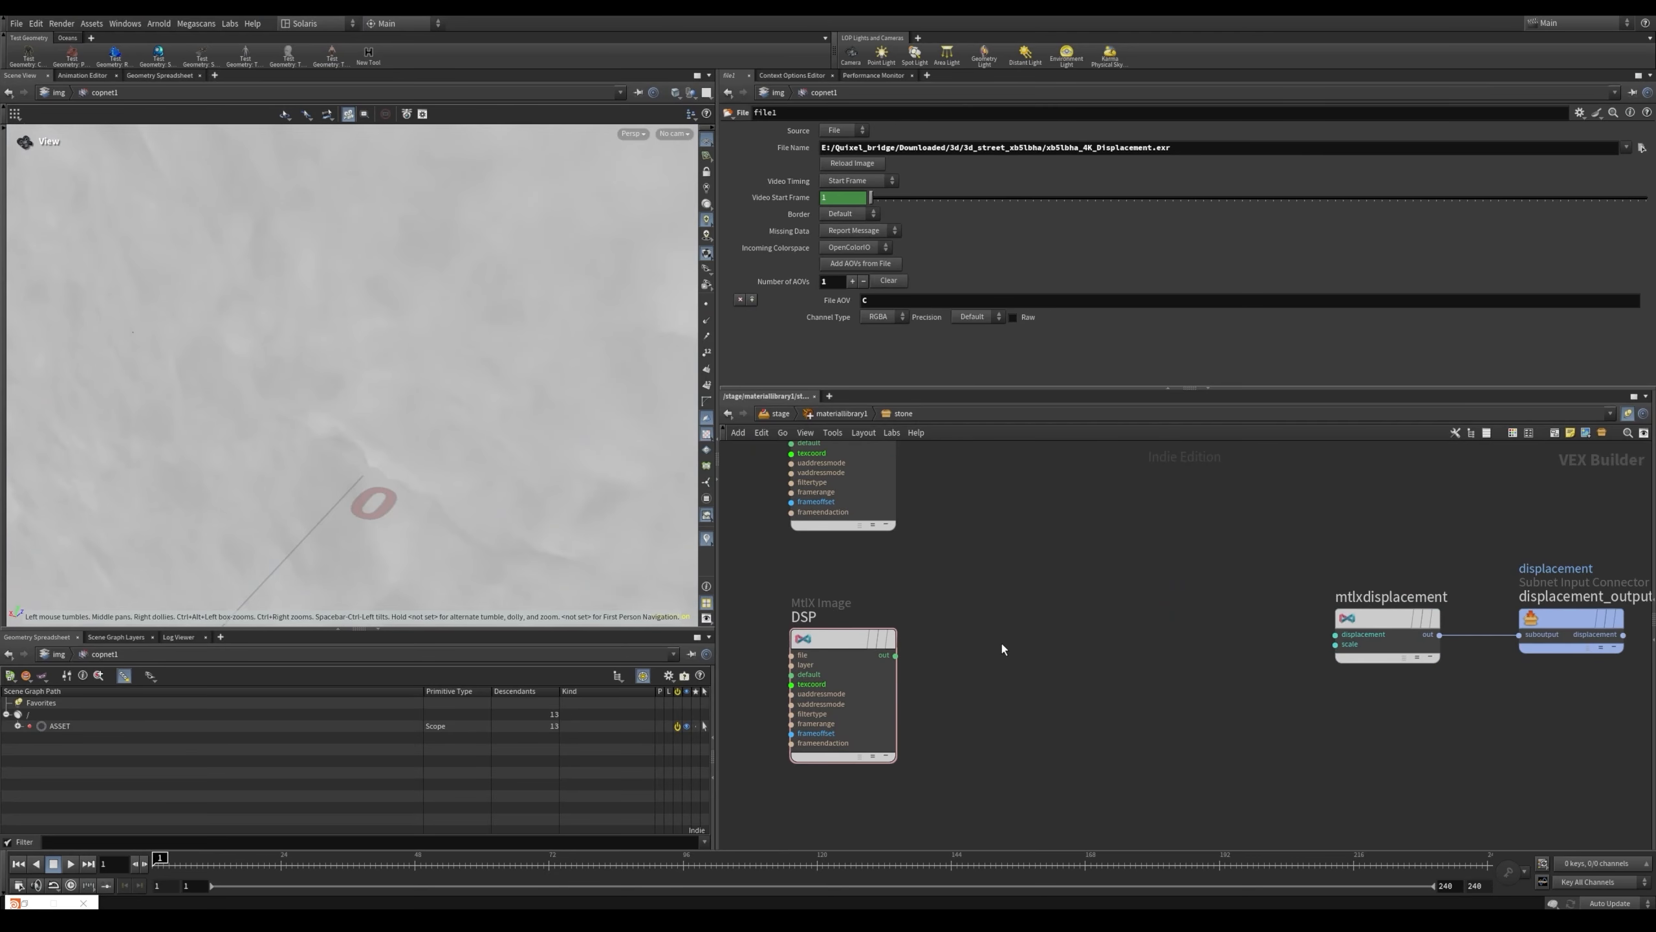
{"action": "key", "text": "Tab"}
{"action": "type", "text": "rema"}
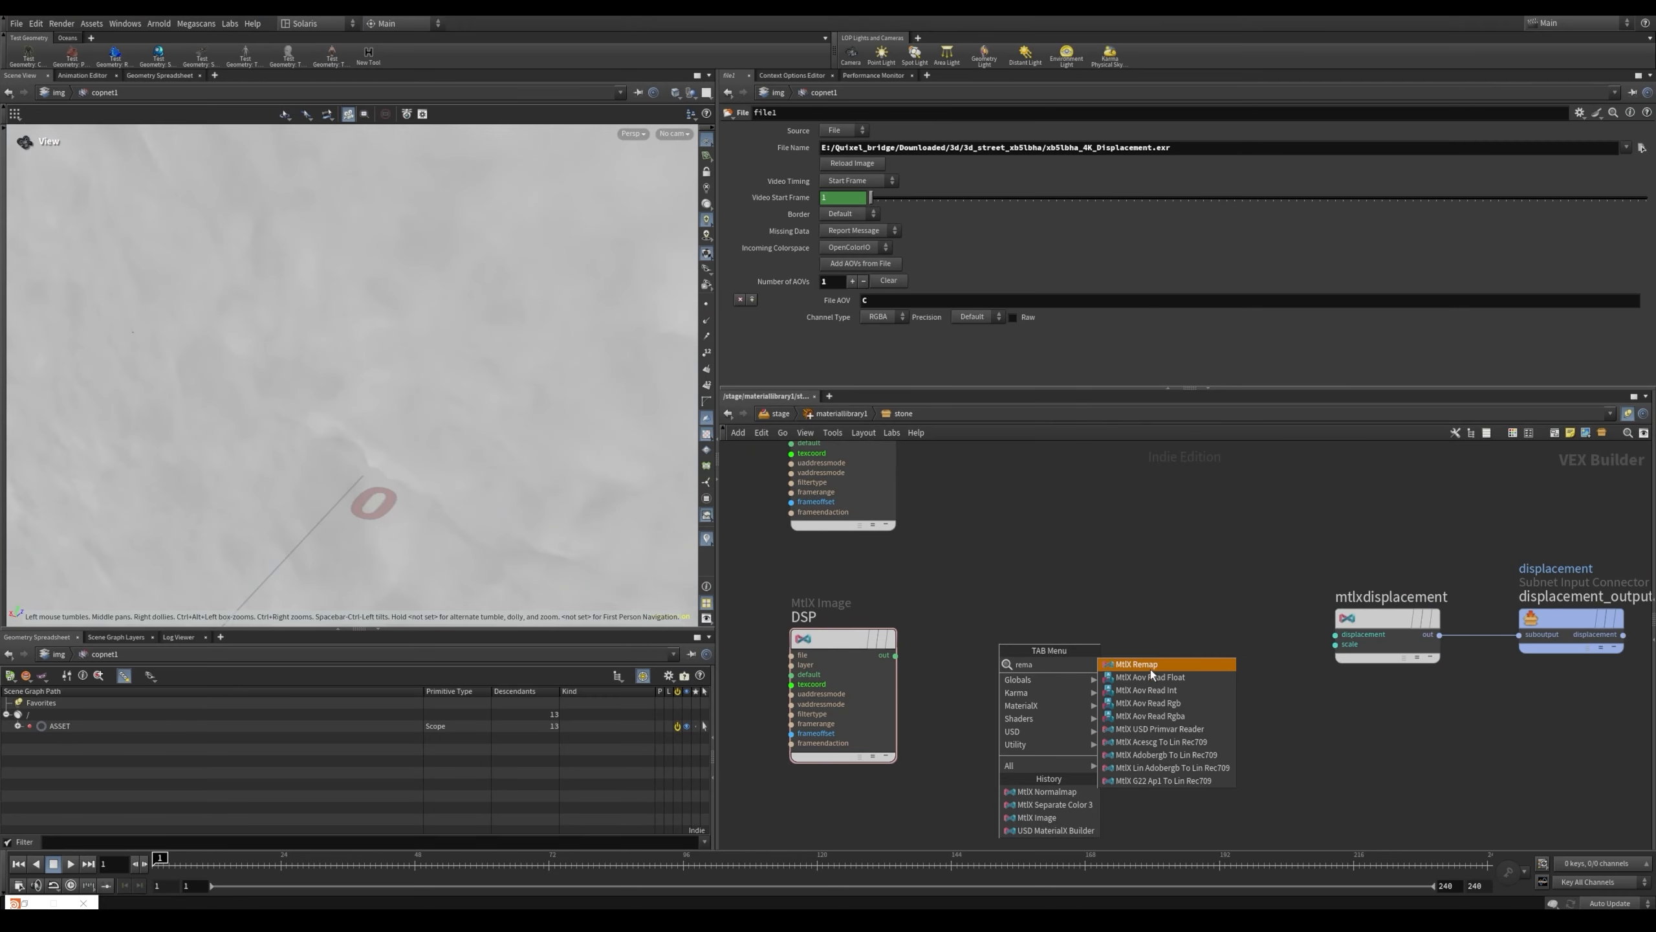
{"action": "left_click", "coordinate": [1150, 666]}
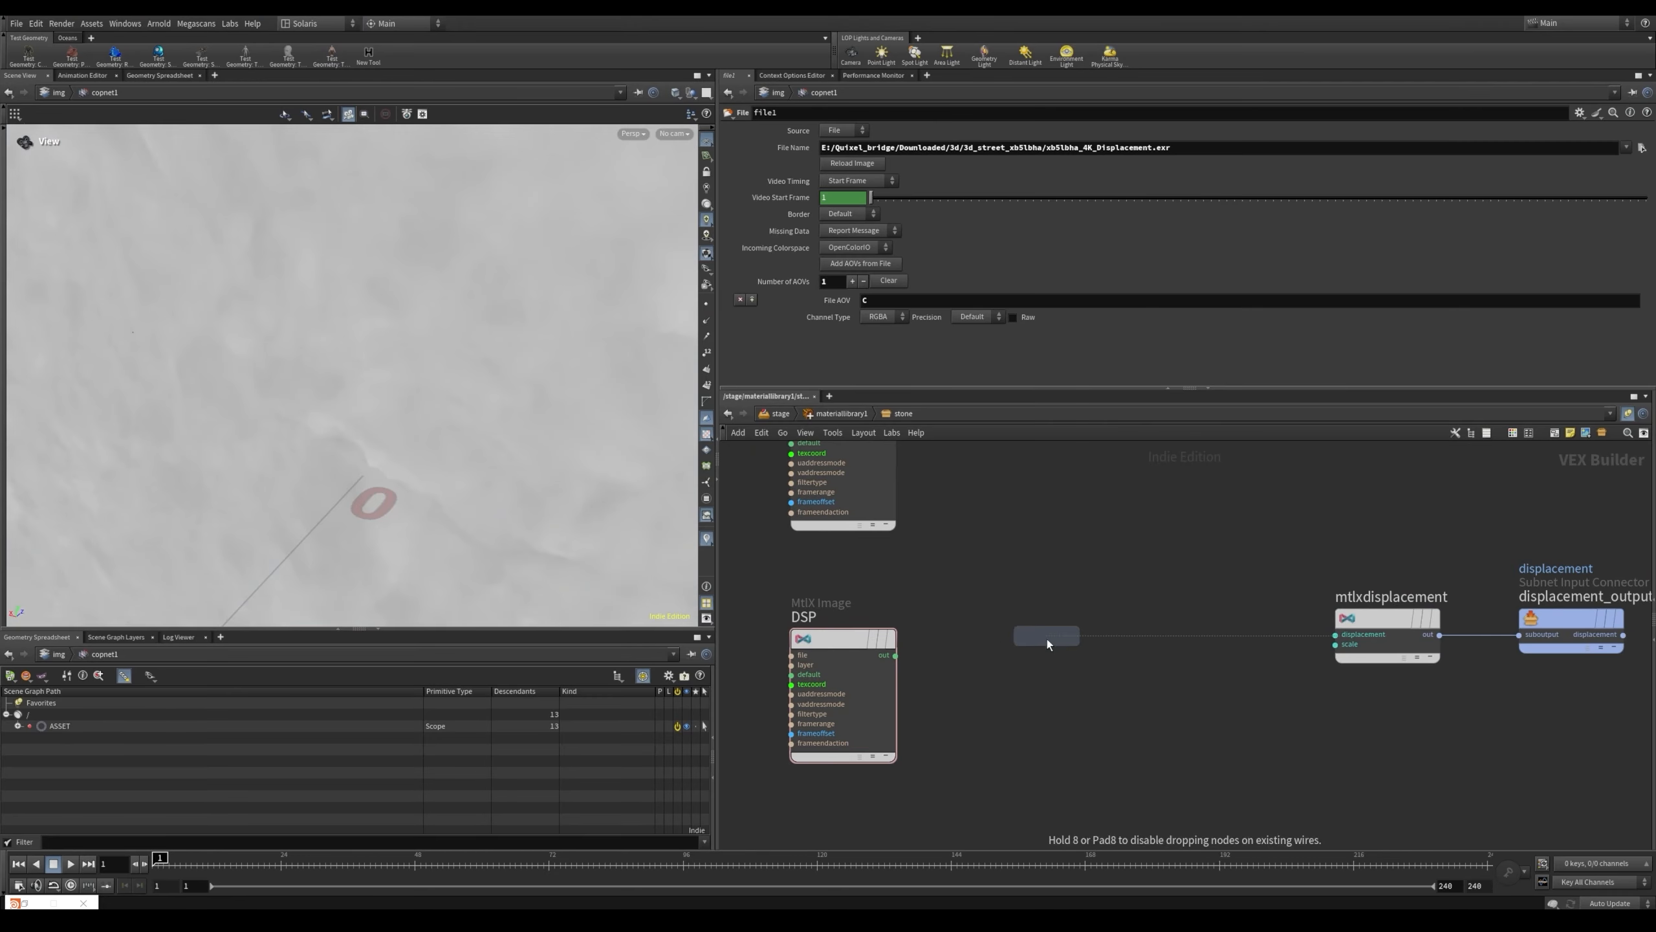
{"action": "left_click", "coordinate": [1050, 646]}
Move the mtlxremap1 node below the gap between DSP and mtlxdisplacement
{"action": "scroll", "coordinate": [926, 669], "scroll_direction": "up", "scroll_amount": 3}
{"action": "left_click", "coordinate": [941, 666]}
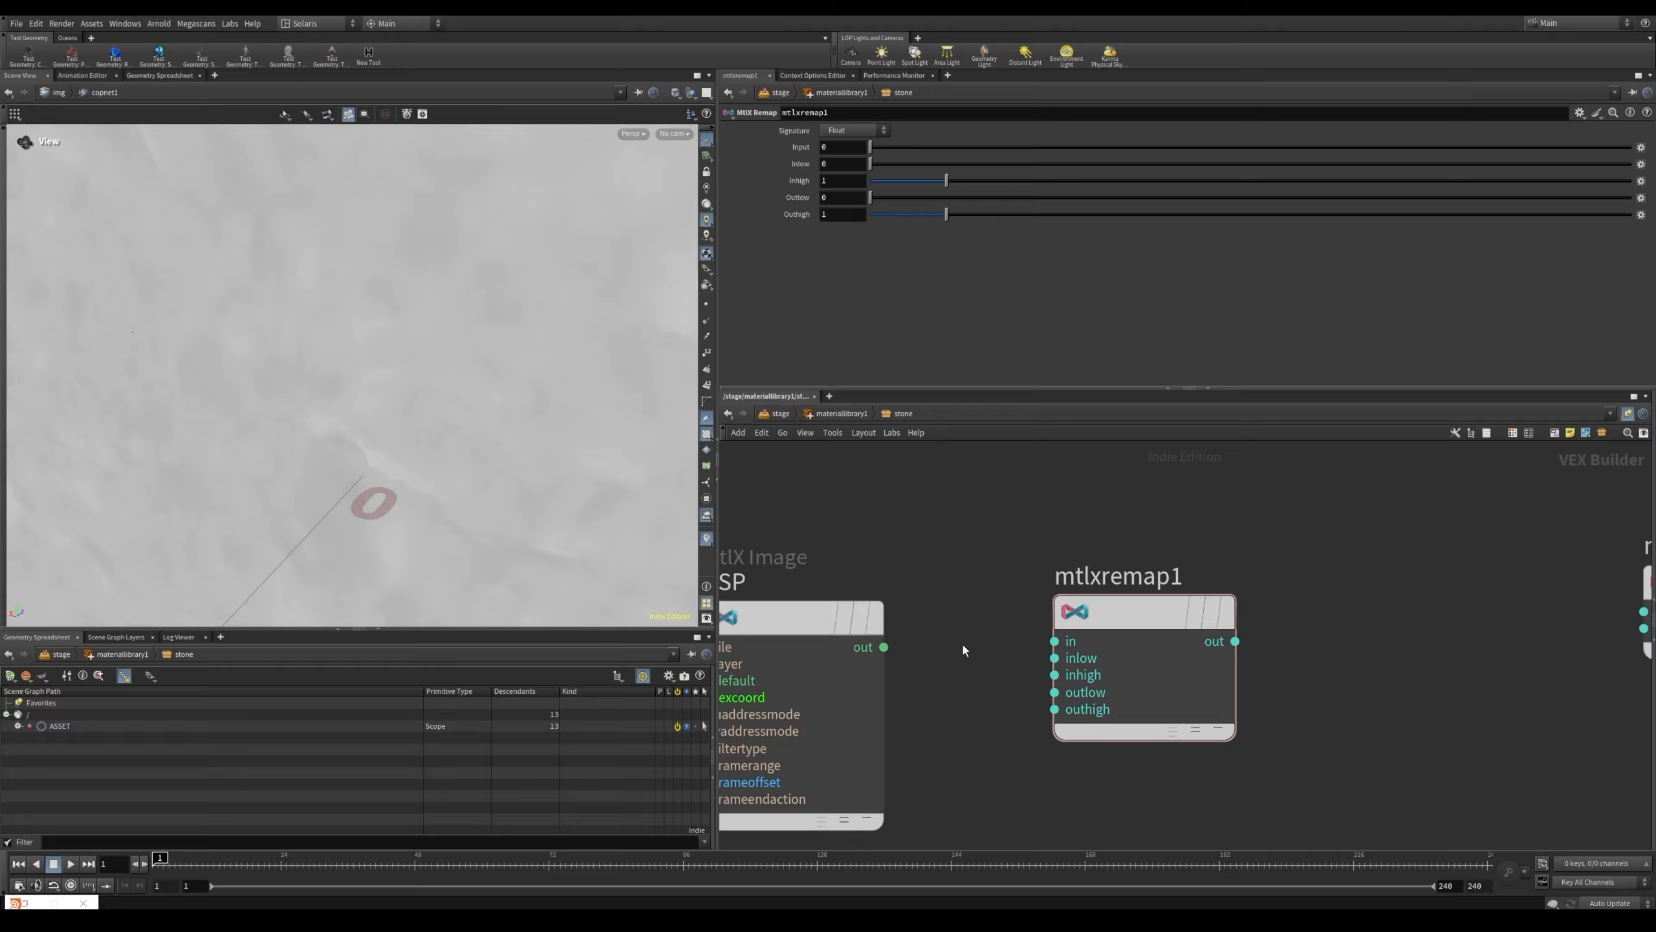
{"action": "middle_click_drag", "start_coordinate": [963, 645], "coordinate": [895, 641]}
{"action": "left_click_drag", "start_coordinate": [1086, 611], "coordinate": [1130, 616]}
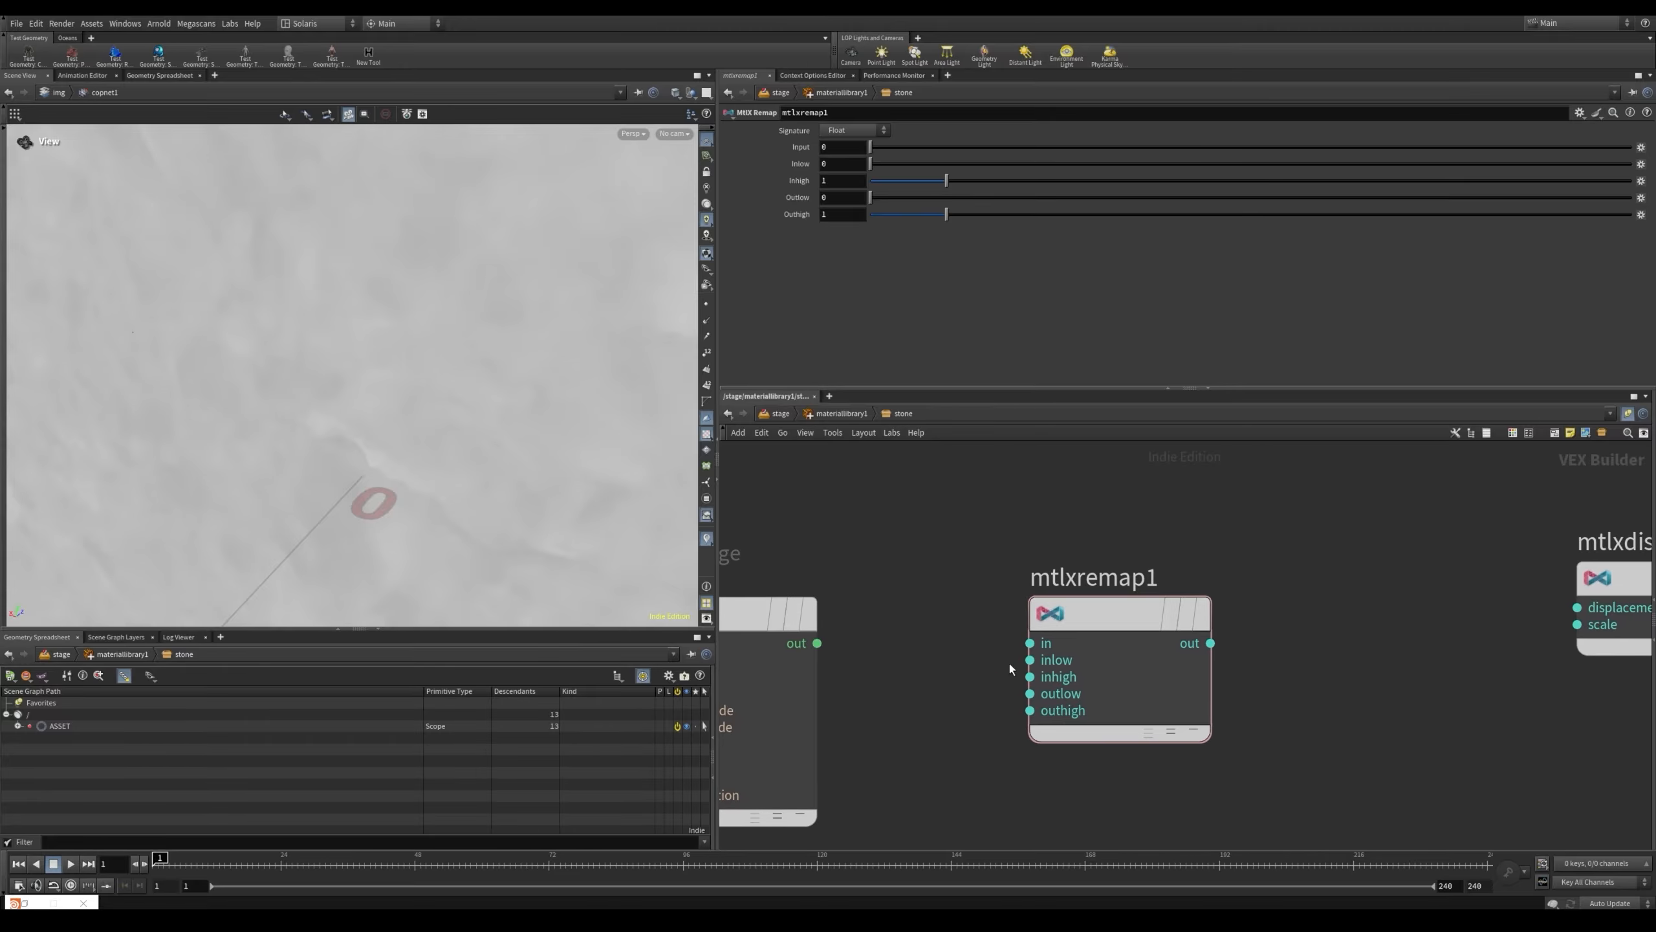
{"action": "scroll", "coordinate": [862, 656], "scroll_direction": "down", "scroll_amount": 3}
{"action": "middle_click_drag", "start_coordinate": [970, 624], "coordinate": [977, 641]}
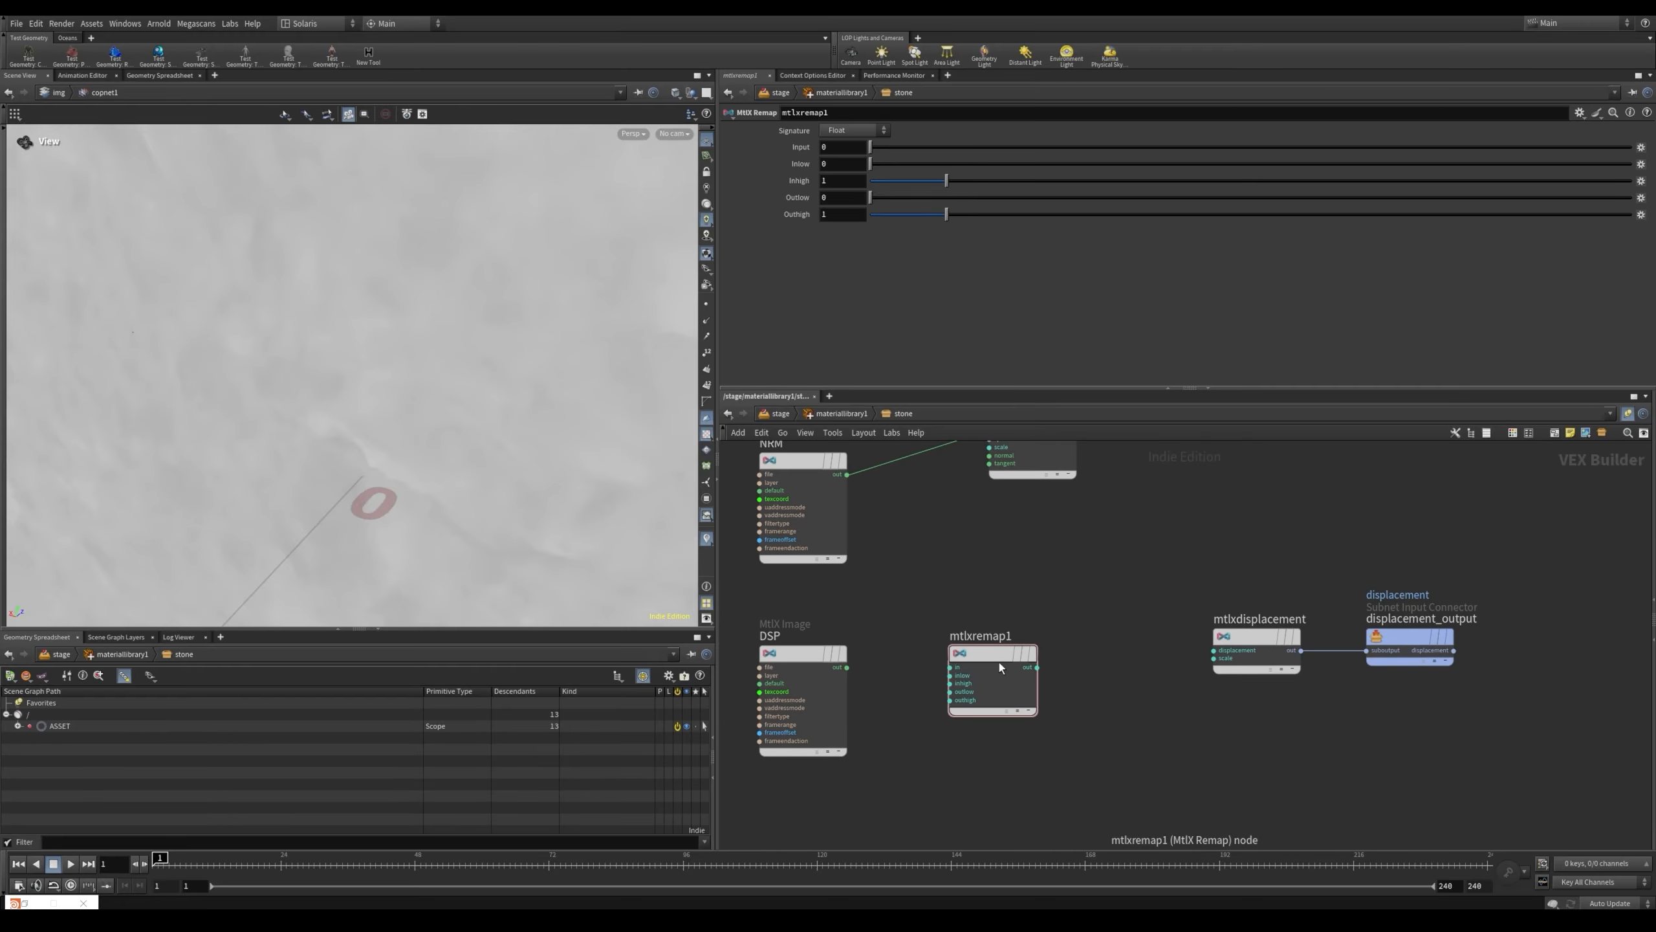
{"action": "left_click_drag", "start_coordinate": [998, 656], "coordinate": [1020, 743]}
{"action": "scroll", "coordinate": [503, 417], "scroll_direction": "down", "scroll_amount": 3}
{"action": "scroll", "coordinate": [351, 344], "scroll_direction": "down", "scroll_amount": 5}
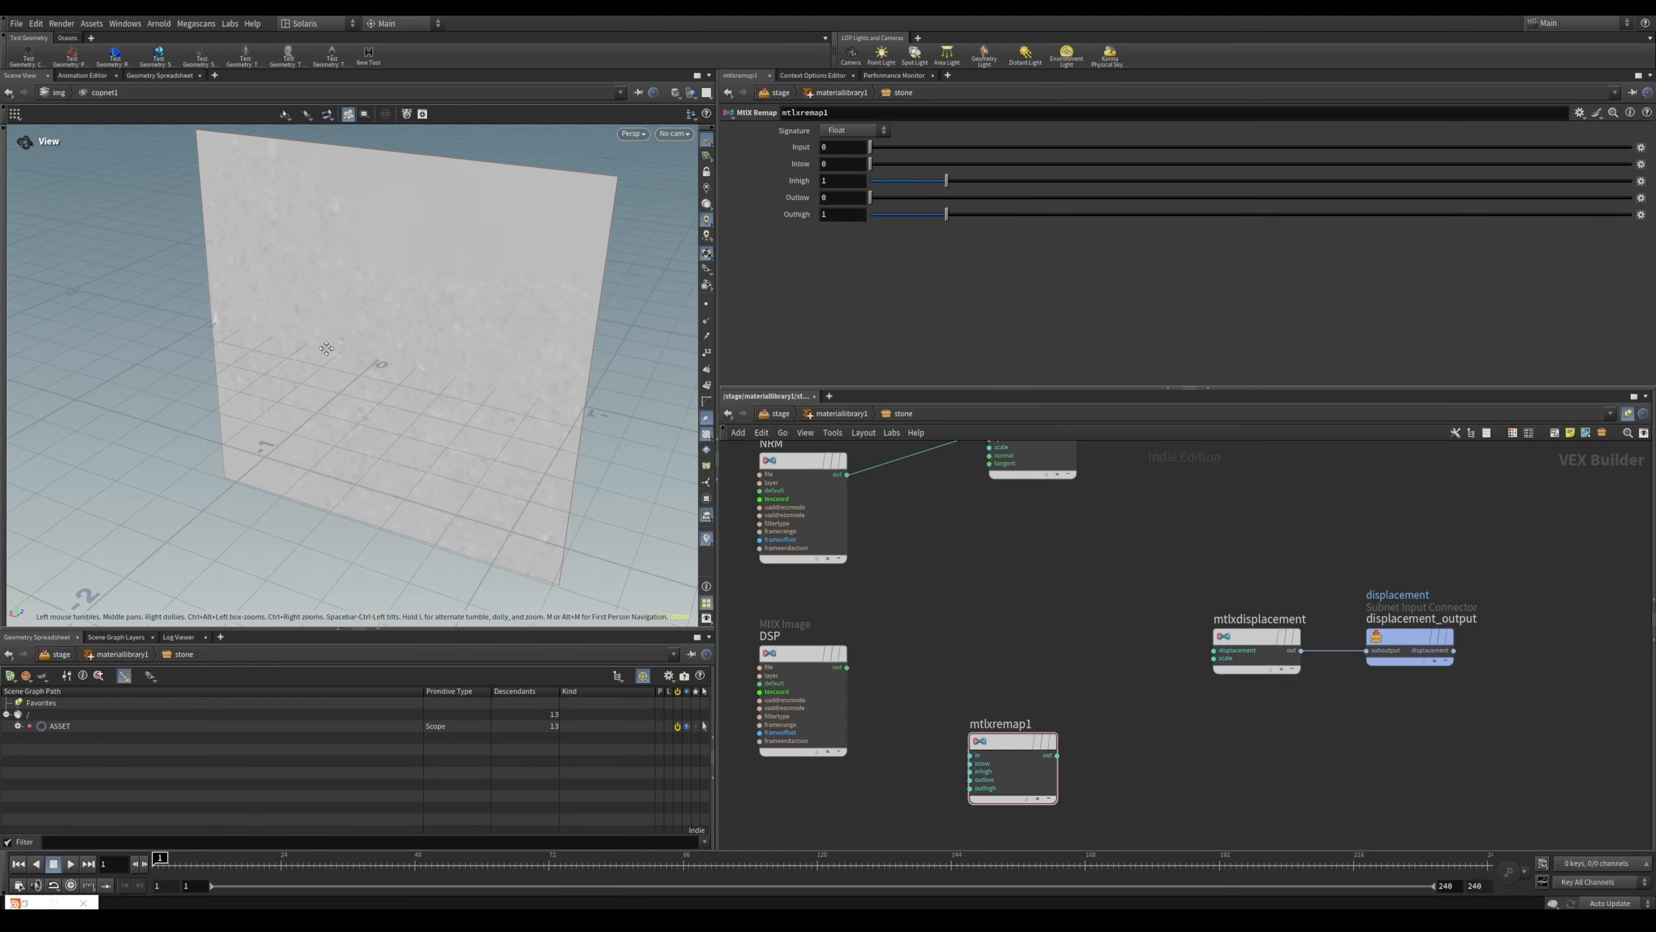
{"action": "left_click_drag", "start_coordinate": [405, 327], "coordinate": [492, 322]}
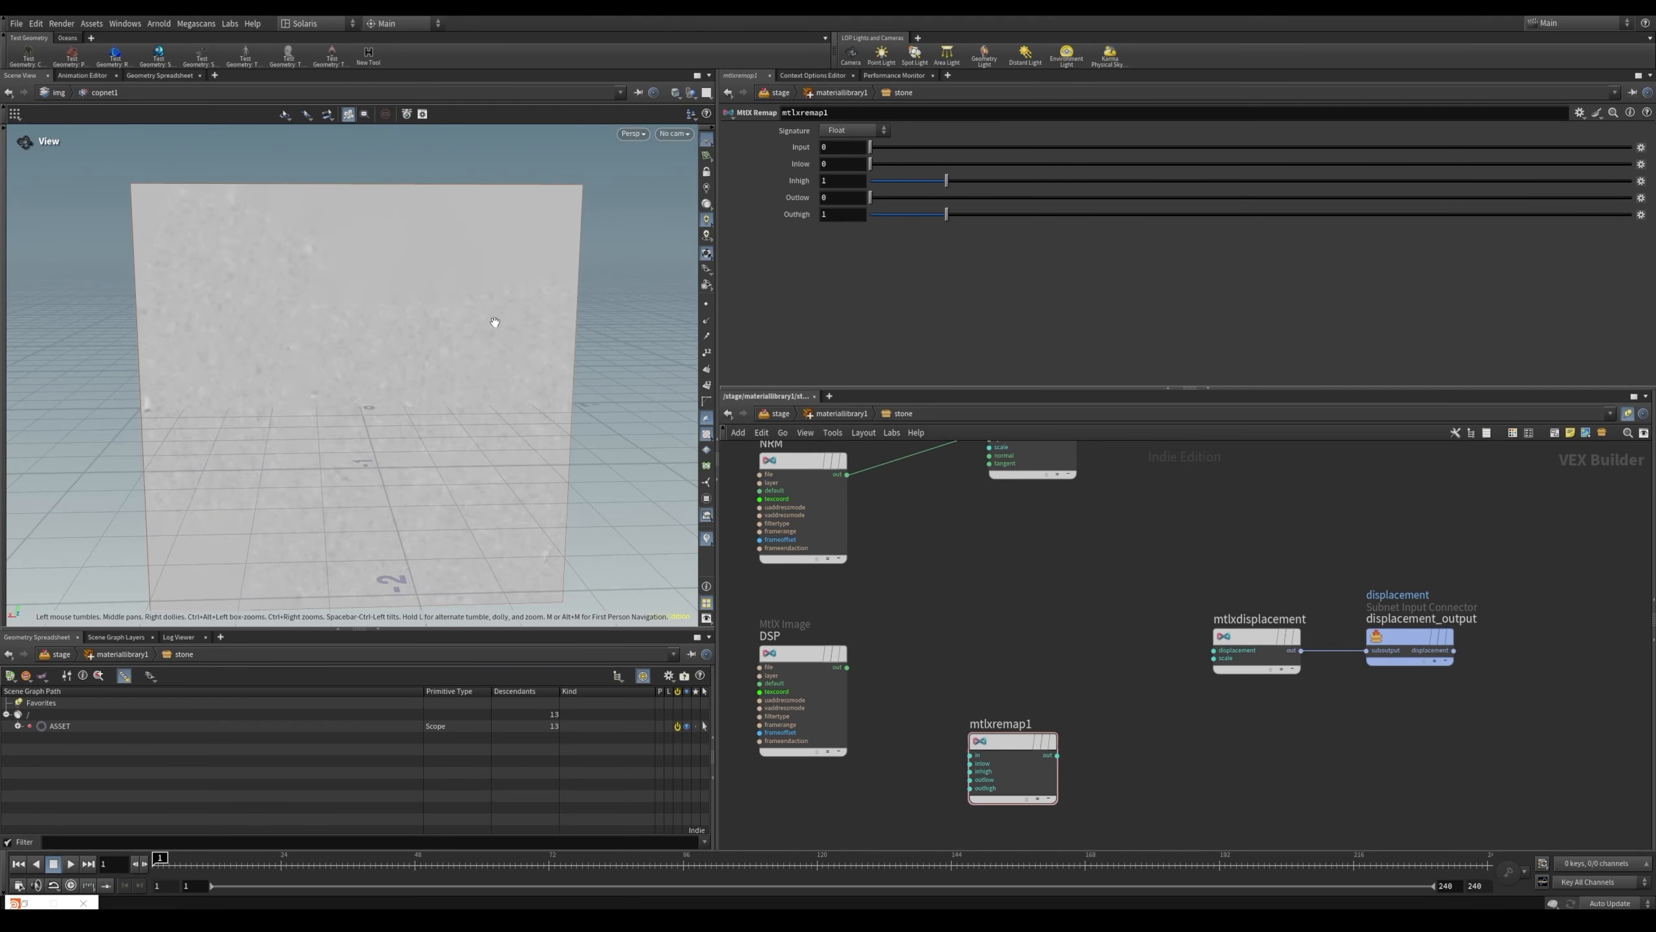
{"action": "scroll", "coordinate": [1074, 621], "scroll_direction": "down", "scroll_amount": 4}
Go up to the stage network, select componentoutput1, and pin the viewport to the stage with the stone framed
{"action": "left_click", "coordinate": [780, 414]}
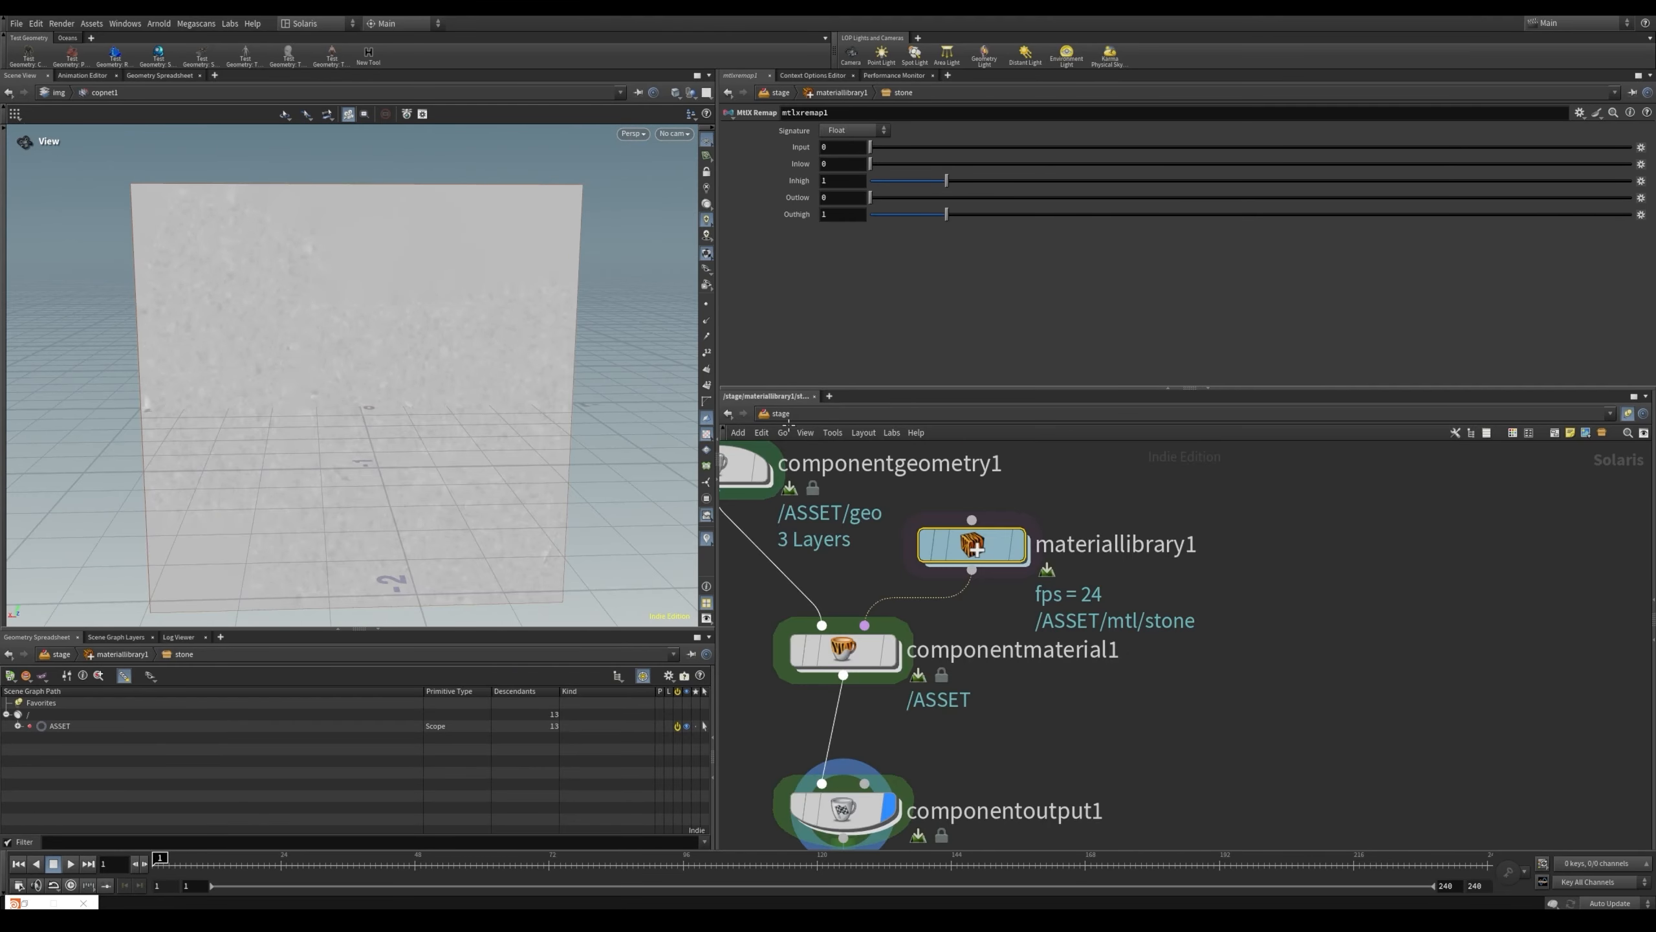
{"action": "left_click", "coordinate": [855, 807]}
{"action": "right_click_drag", "start_coordinate": [360, 334], "coordinate": [946, 363]}
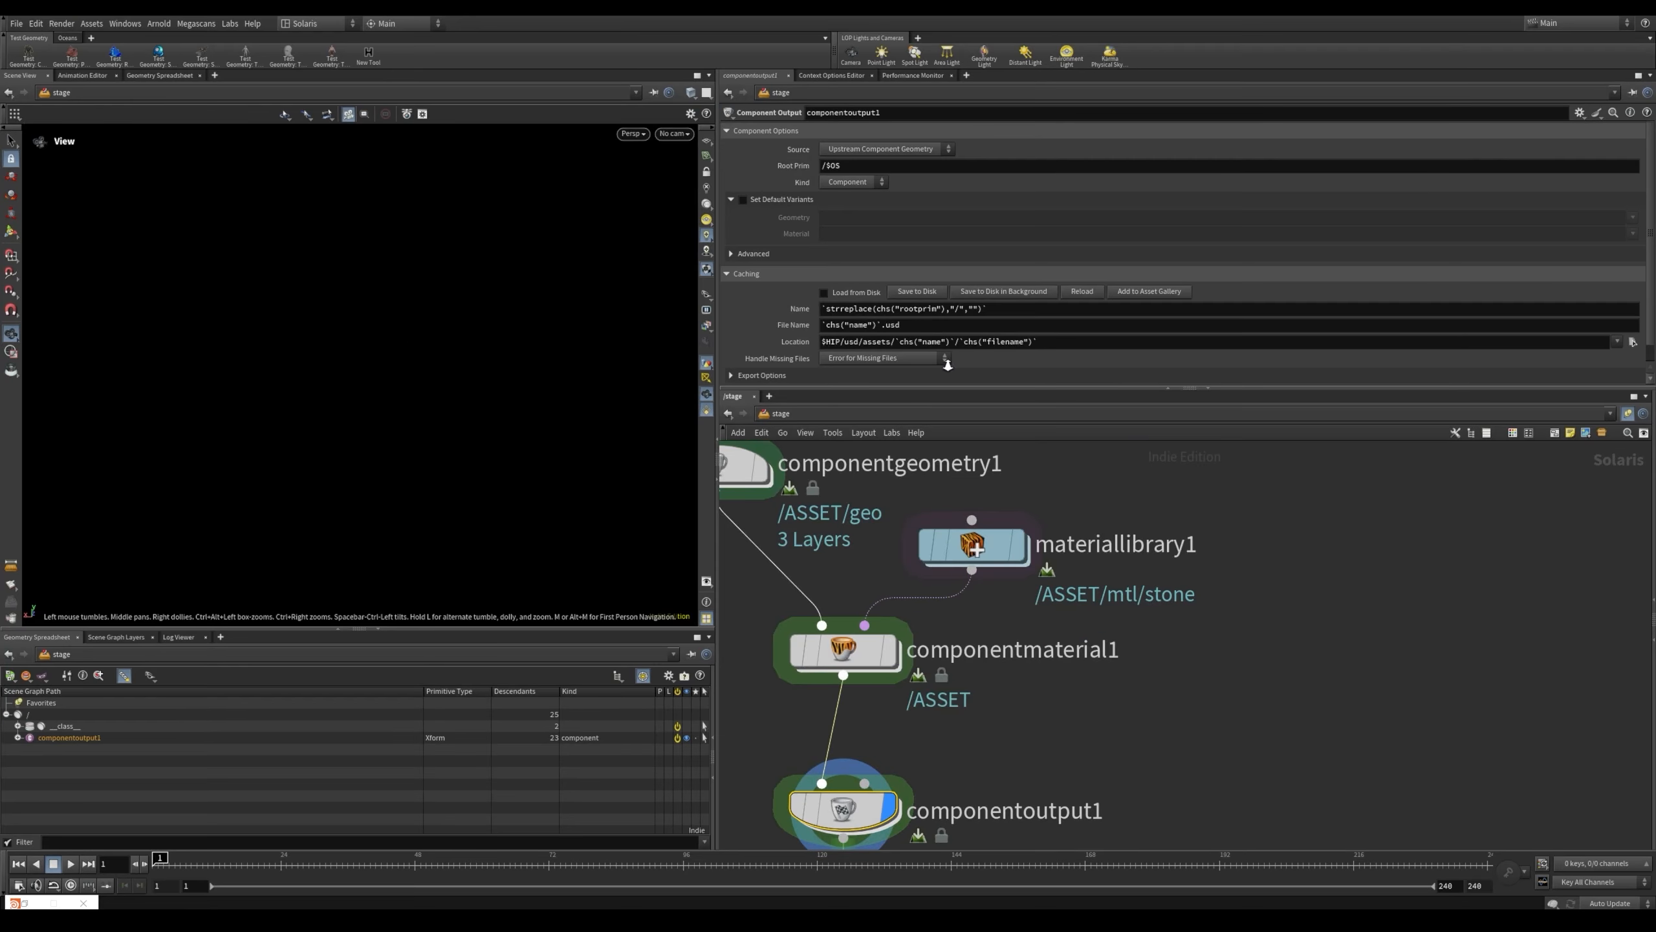
{"action": "middle_click_drag", "start_coordinate": [410, 483], "coordinate": [379, 158]}
{"action": "right_click_drag", "start_coordinate": [414, 521], "coordinate": [511, 517]}
{"action": "middle_click_drag", "start_coordinate": [443, 471], "coordinate": [416, 418]}
{"action": "right_click_drag", "start_coordinate": [355, 358], "coordinate": [405, 355]}
{"action": "mouse_move", "coordinate": [397, 356]}
{"action": "left_mouse_down"}
{"action": "mouse_move", "coordinate": [451, 359]}
{"action": "mouse_move", "coordinate": [389, 366]}
{"action": "left_mouse_up"}
{"action": "middle_click_drag", "start_coordinate": [390, 367], "coordinate": [468, 402]}
{"action": "scroll", "coordinate": [1301, 677], "scroll_direction": "down", "scroll_amount": 1}
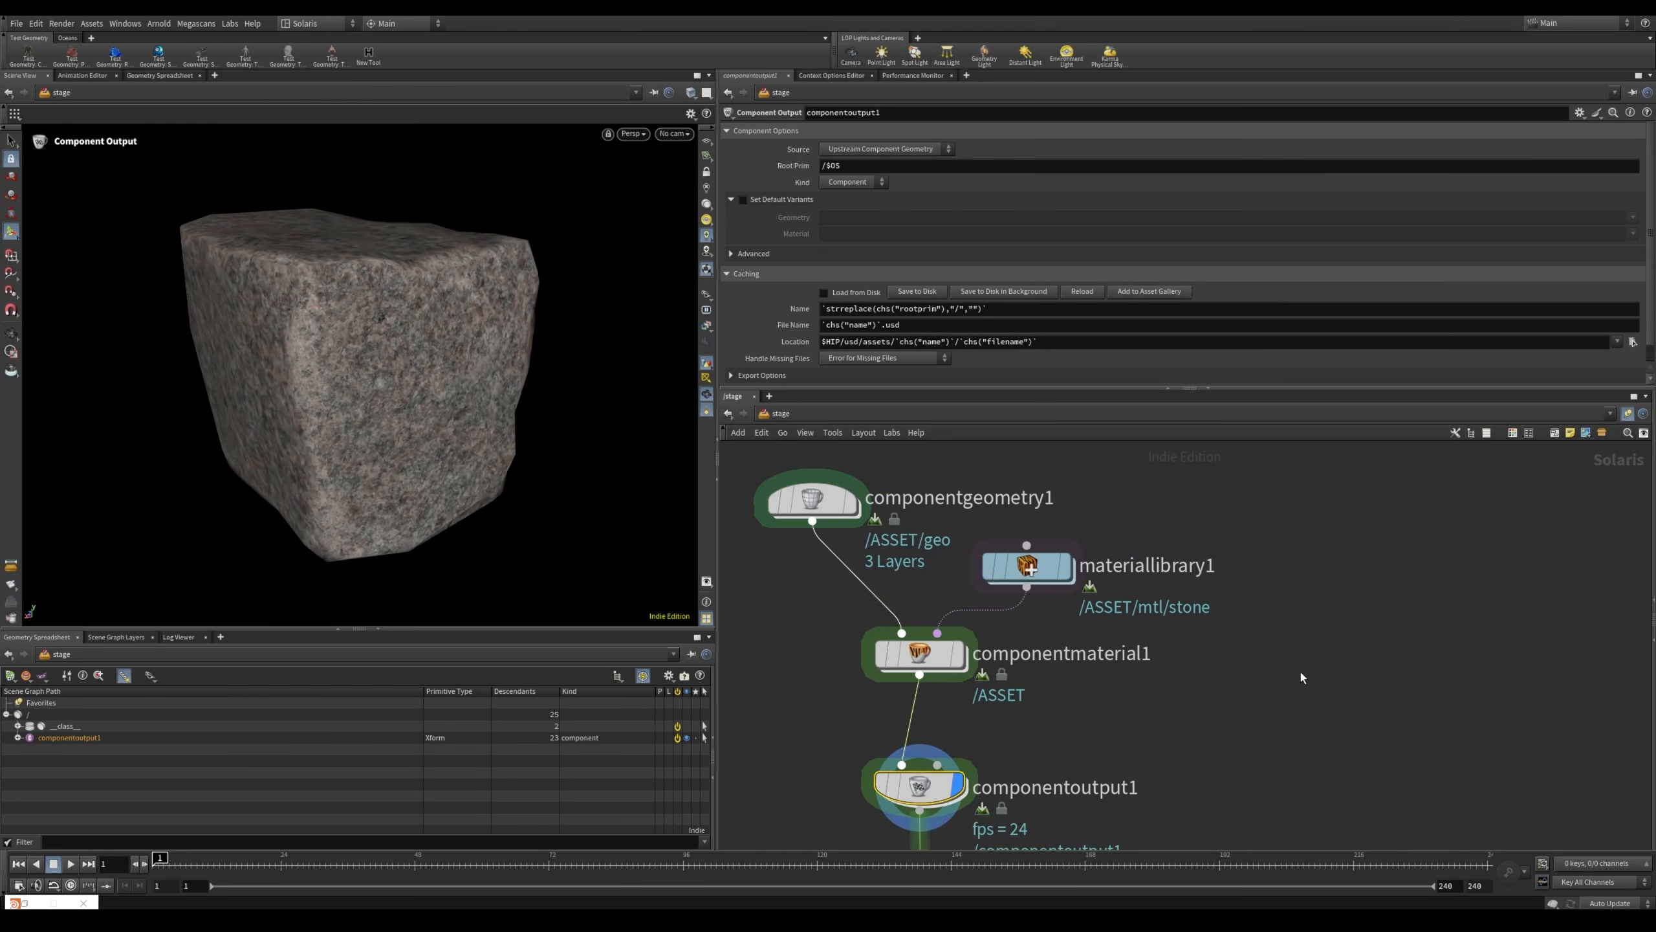
{"action": "left_click", "coordinate": [653, 93]}
{"action": "middle_click_drag", "start_coordinate": [1133, 652], "coordinate": [1200, 608]}
{"action": "key", "text": "b"}
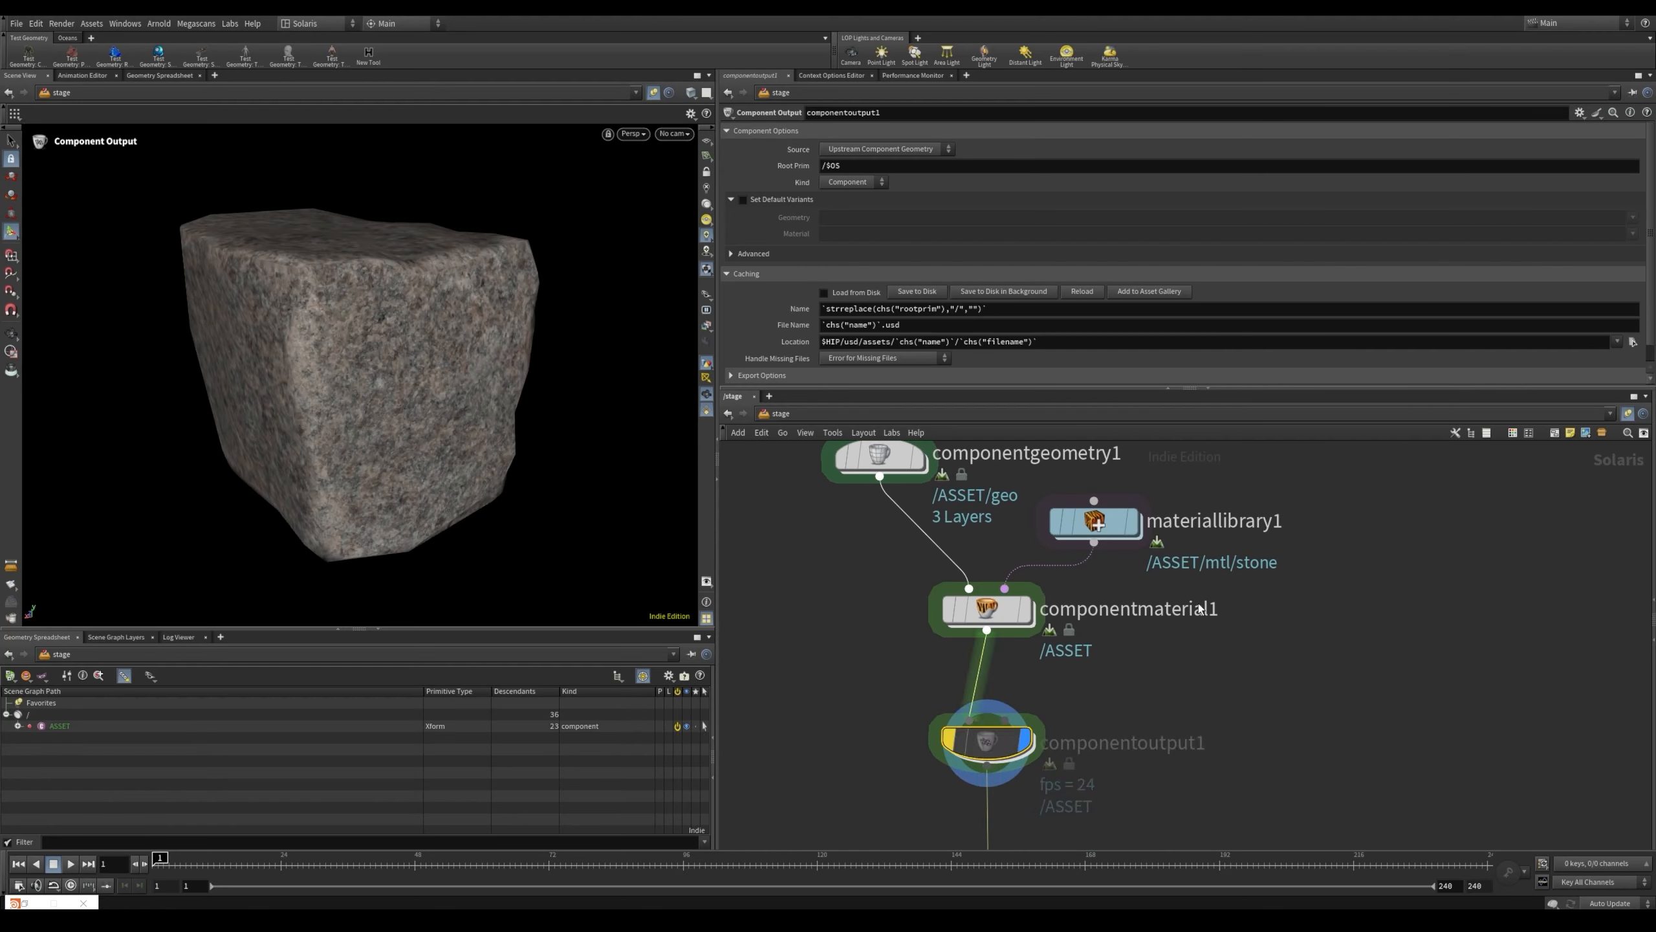
{"action": "scroll", "coordinate": [1030, 666], "scroll_direction": "up", "scroll_amount": 2}
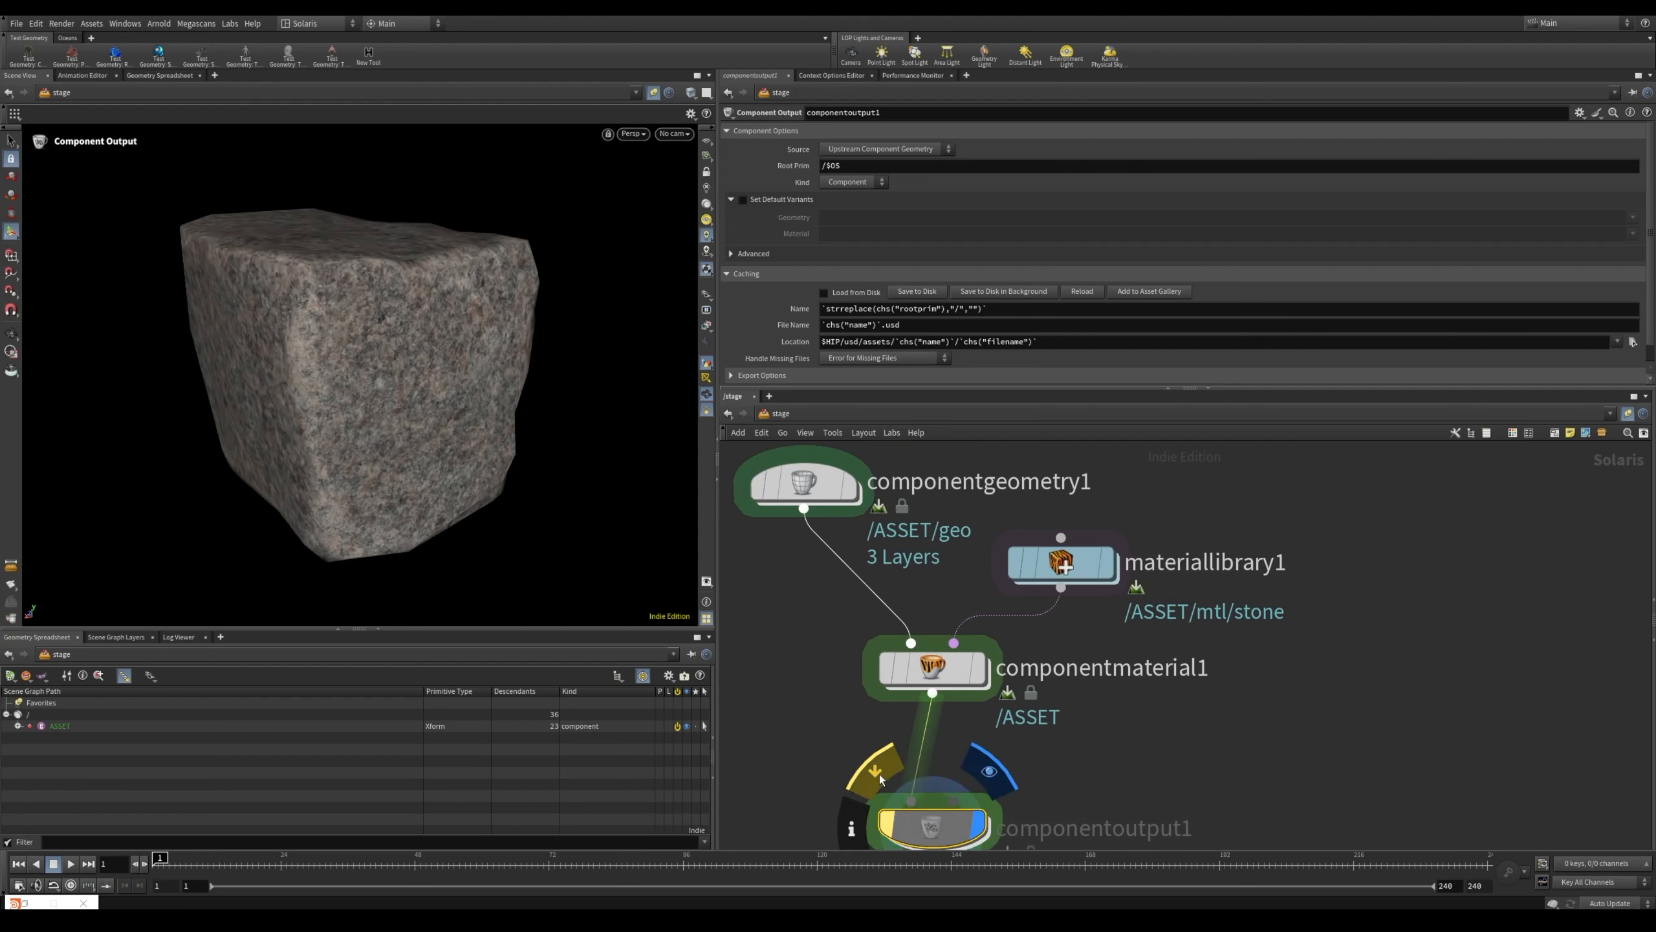
{"action": "left_click", "coordinate": [880, 777]}
Reopen the stone material network and connect the DSP output directly to the displacement input of mtlxdisplacement
{"action": "middle_click_drag", "start_coordinate": [1224, 725], "coordinate": [1237, 675]}
{"action": "double_click", "coordinate": [1074, 516]}
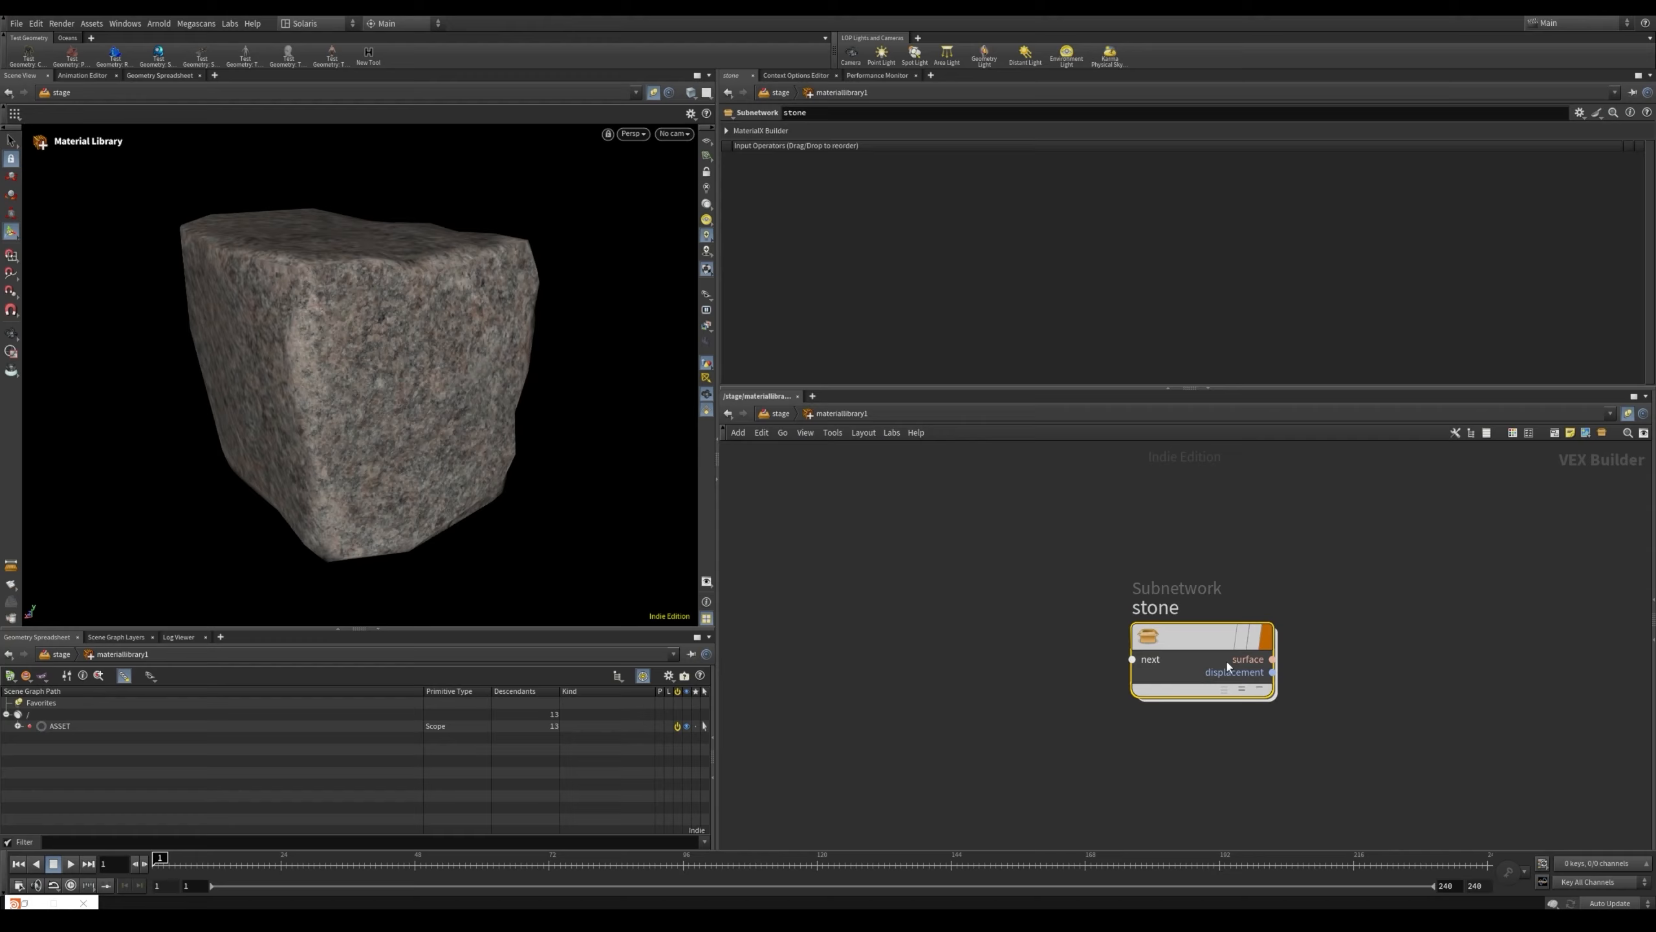
{"action": "double_click", "coordinate": [1227, 666]}
{"action": "scroll", "coordinate": [1053, 681], "scroll_direction": "up", "scroll_amount": 5}
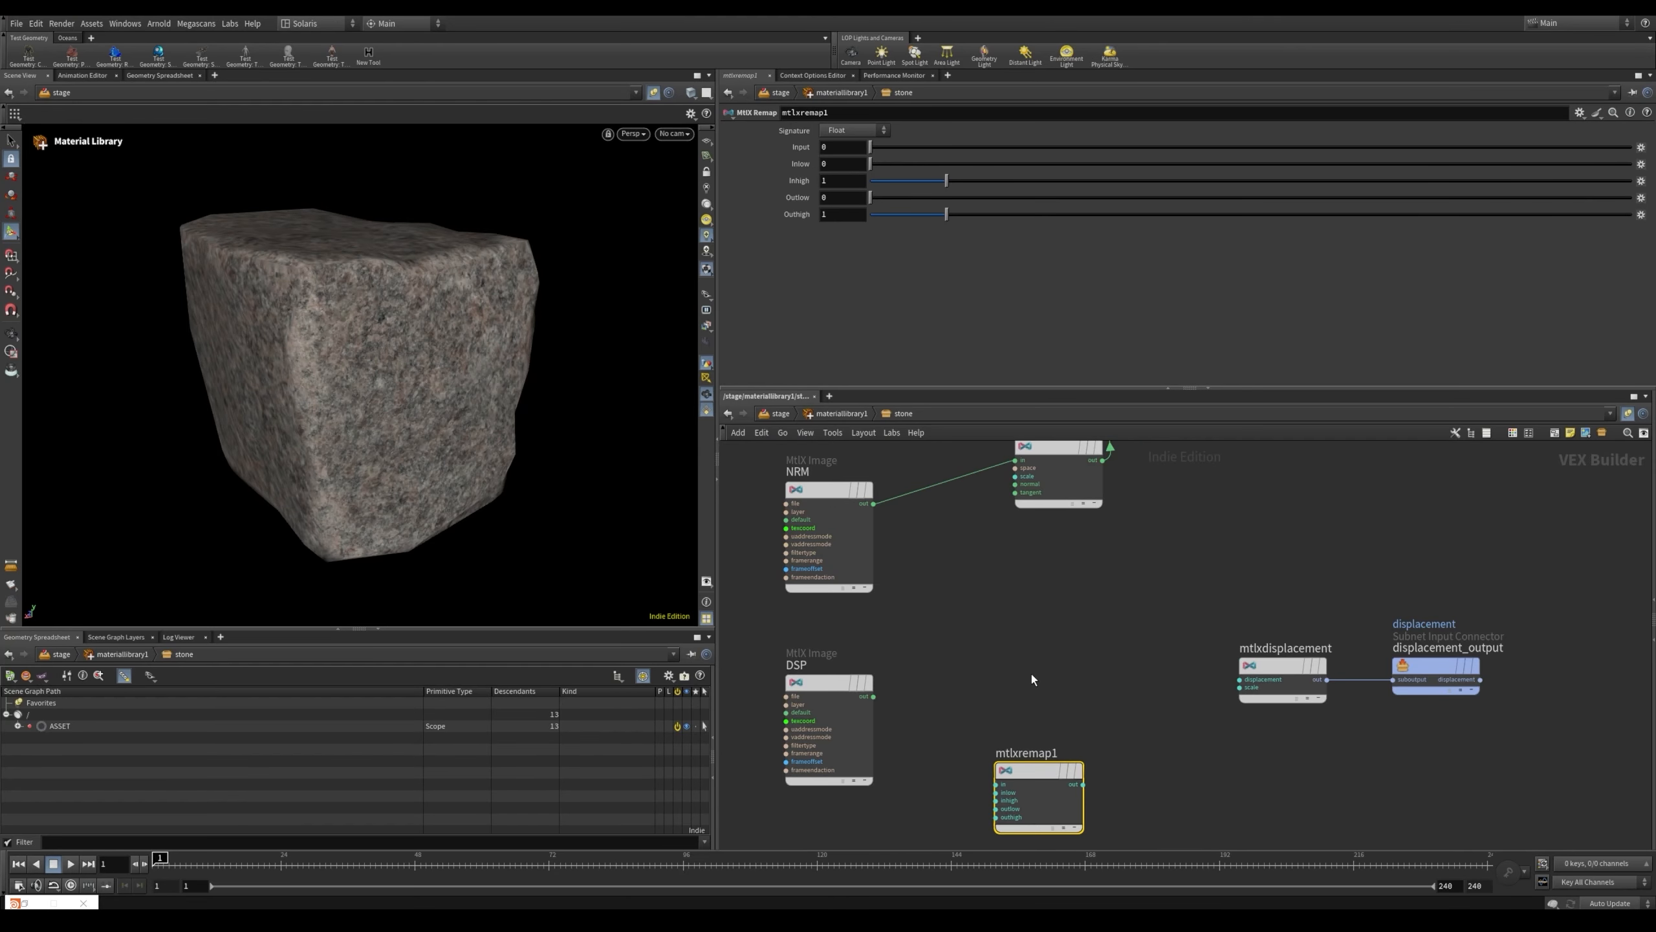
{"action": "left_click", "coordinate": [873, 696]}
{"action": "left_click", "coordinate": [1239, 679]}
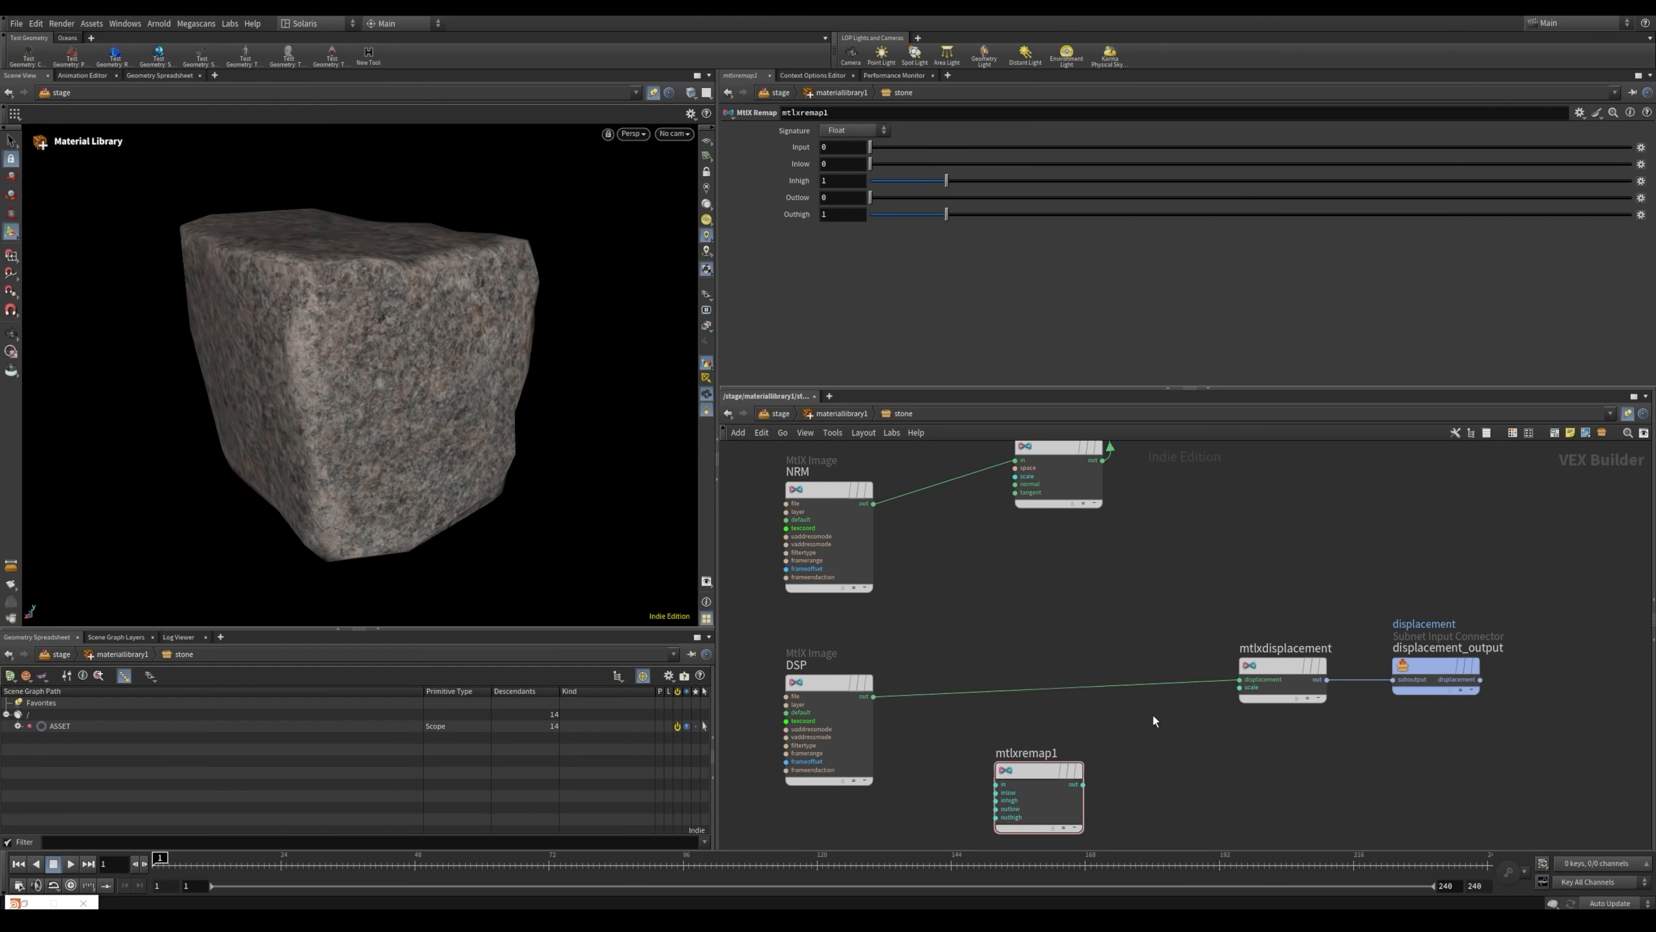
Set the Scale of the mtlxdisplacement node to 0.01
{"action": "left_click_drag", "start_coordinate": [1291, 567], "coordinate": [1302, 729]}
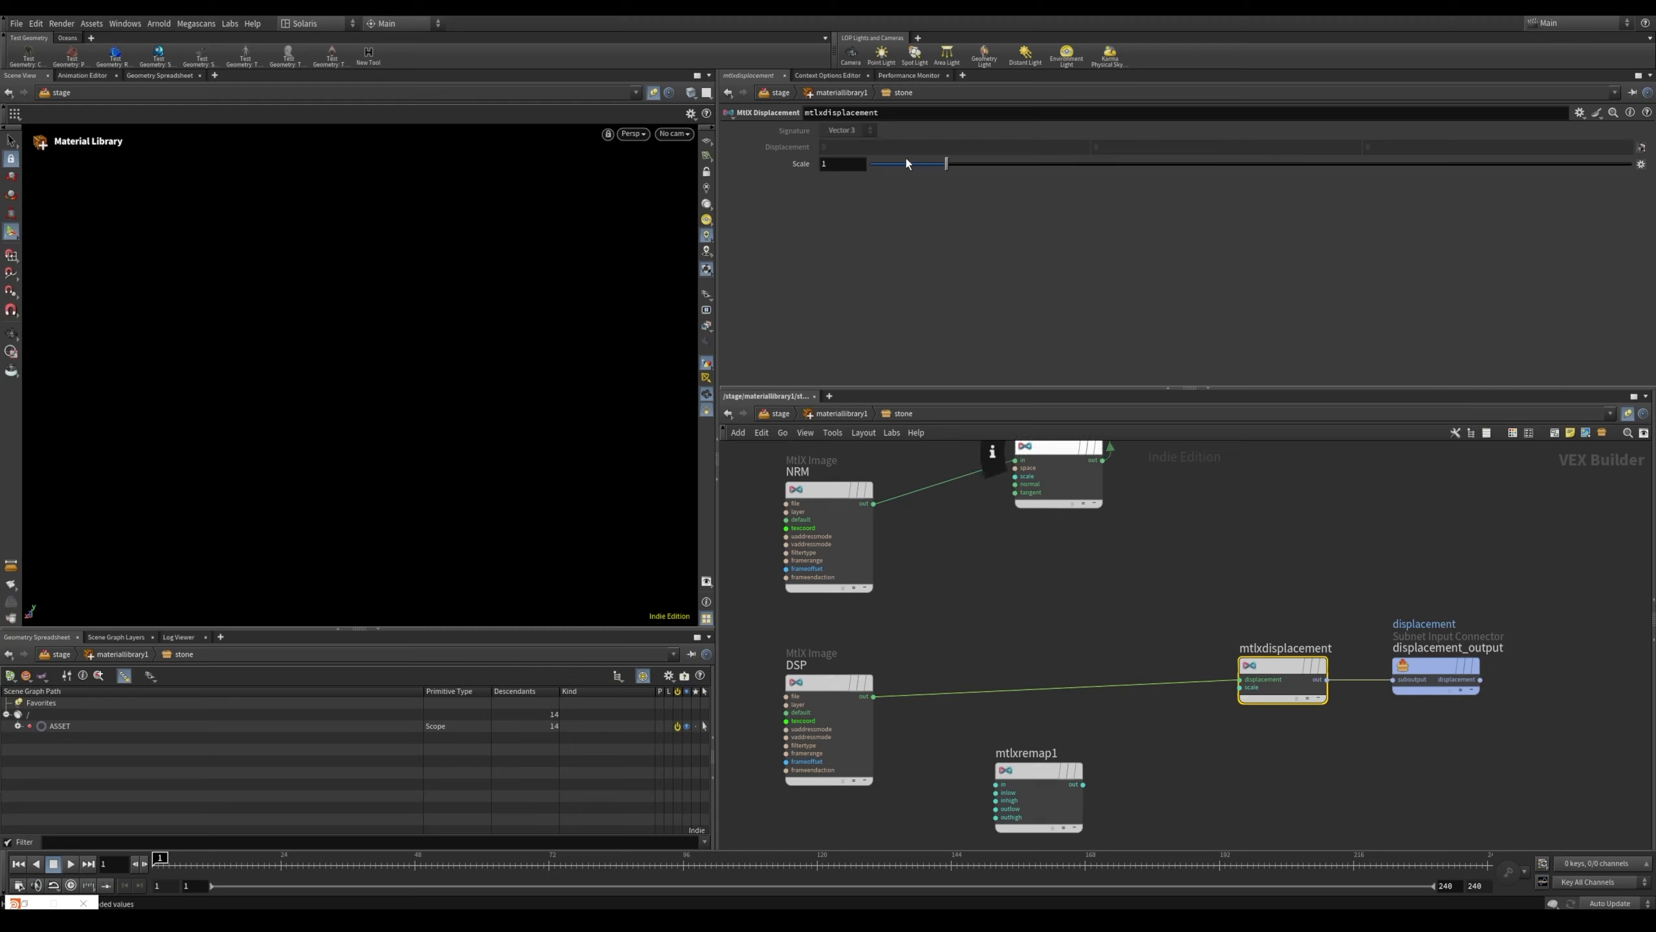
{"action": "left_click_drag", "start_coordinate": [946, 164], "coordinate": [880, 163]}
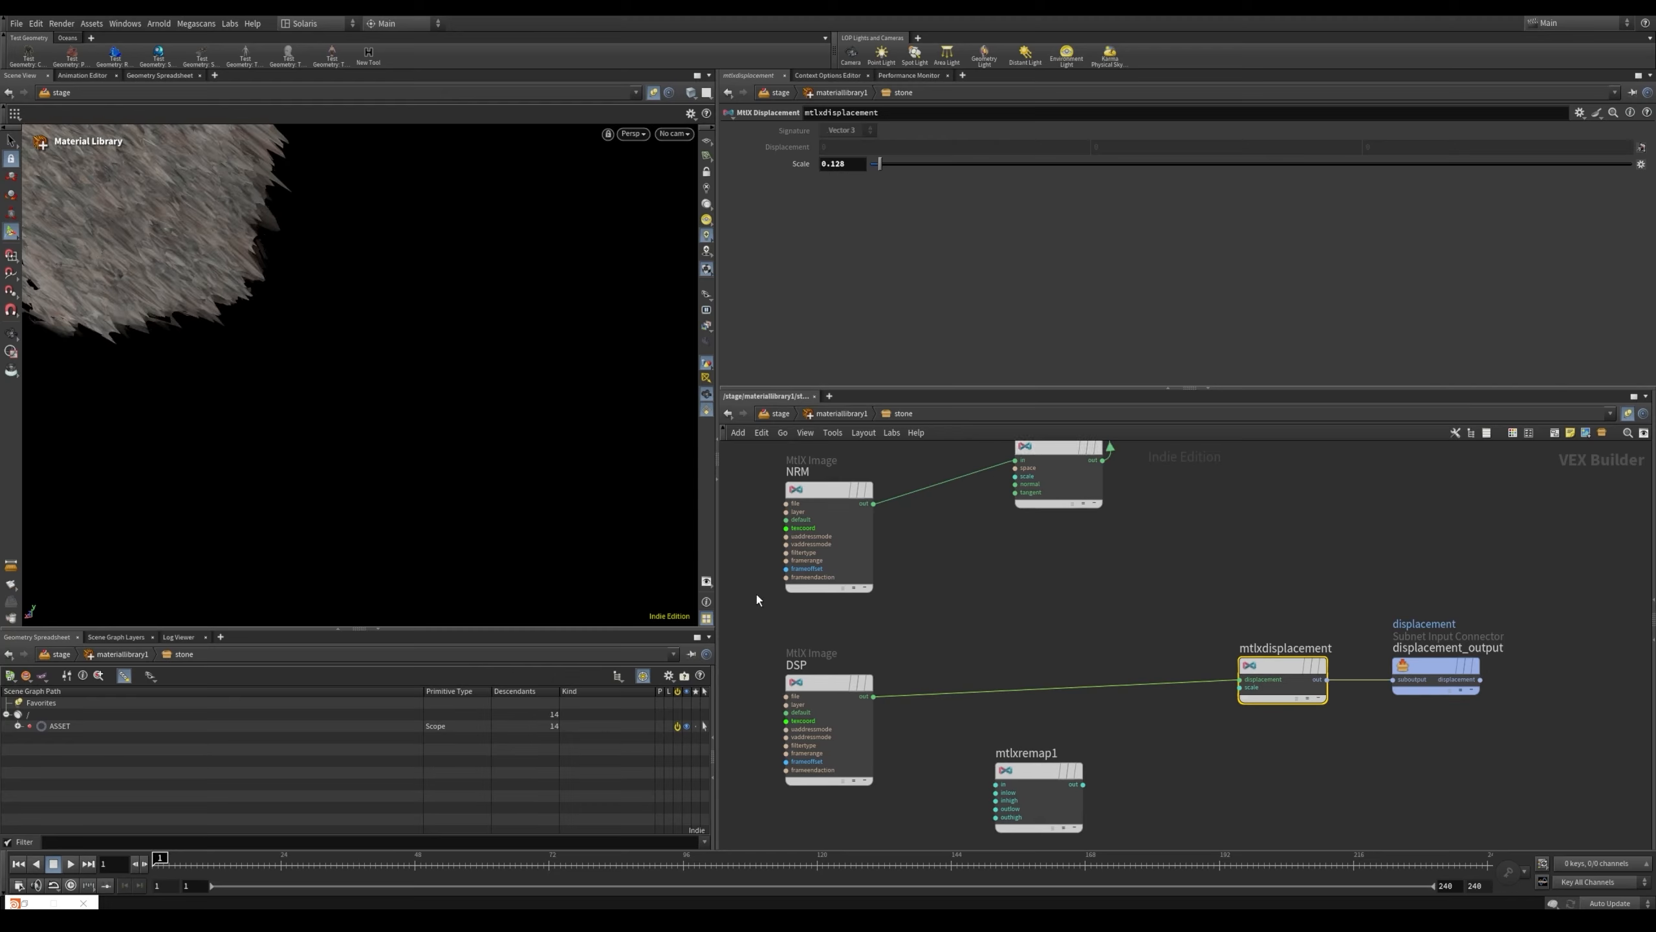
{"action": "left_click", "coordinate": [854, 163]}
{"action": "type", "text": "0.01"}
{"action": "key", "text": "Return"}
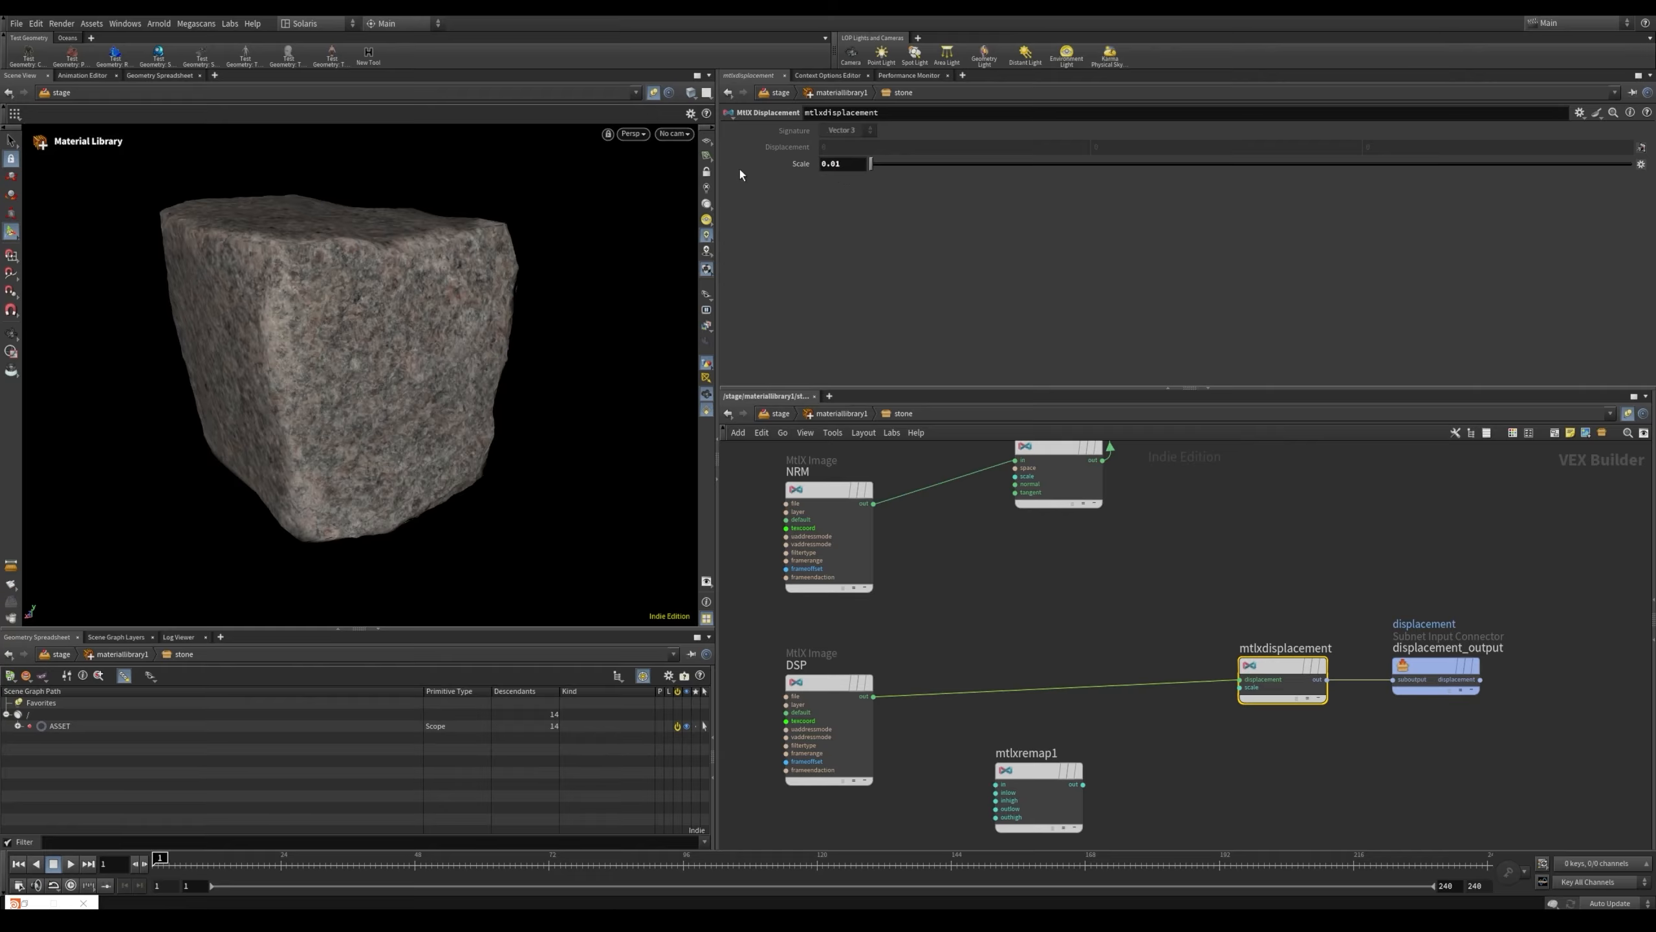
{"action": "left_click", "coordinate": [844, 165]}
Cut the connection between DSP and mtlxdisplacement
{"action": "left_click", "coordinate": [1115, 647]}
{"action": "key", "text": "y"}
{"action": "left_click_drag", "start_coordinate": [1121, 680], "coordinate": [1143, 744]}
{"action": "middle_click_drag", "start_coordinate": [1082, 735], "coordinate": [1076, 670]}
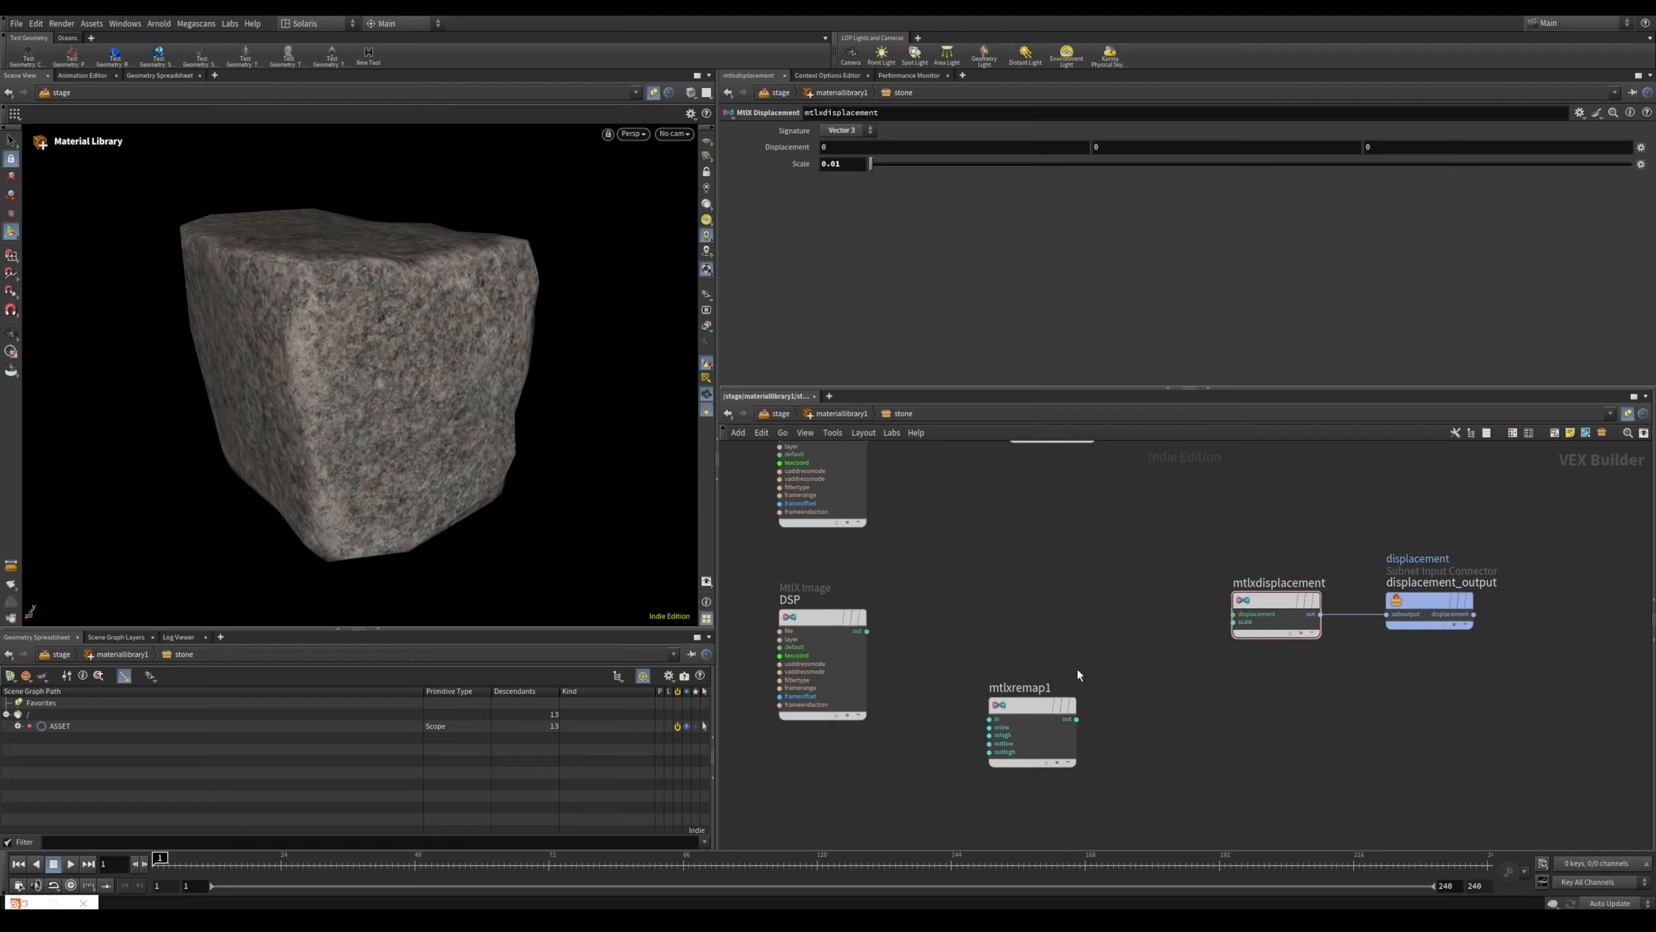
Move mtlxremap1 up in line between DSP and mtlxdisplacement and try to wire the DSP output into it
{"action": "scroll", "coordinate": [916, 669], "scroll_direction": "up", "scroll_amount": 3}
{"action": "left_click_drag", "start_coordinate": [1119, 737], "coordinate": [1093, 604]}
{"action": "middle_click_drag", "start_coordinate": [876, 639], "coordinate": [924, 699]}
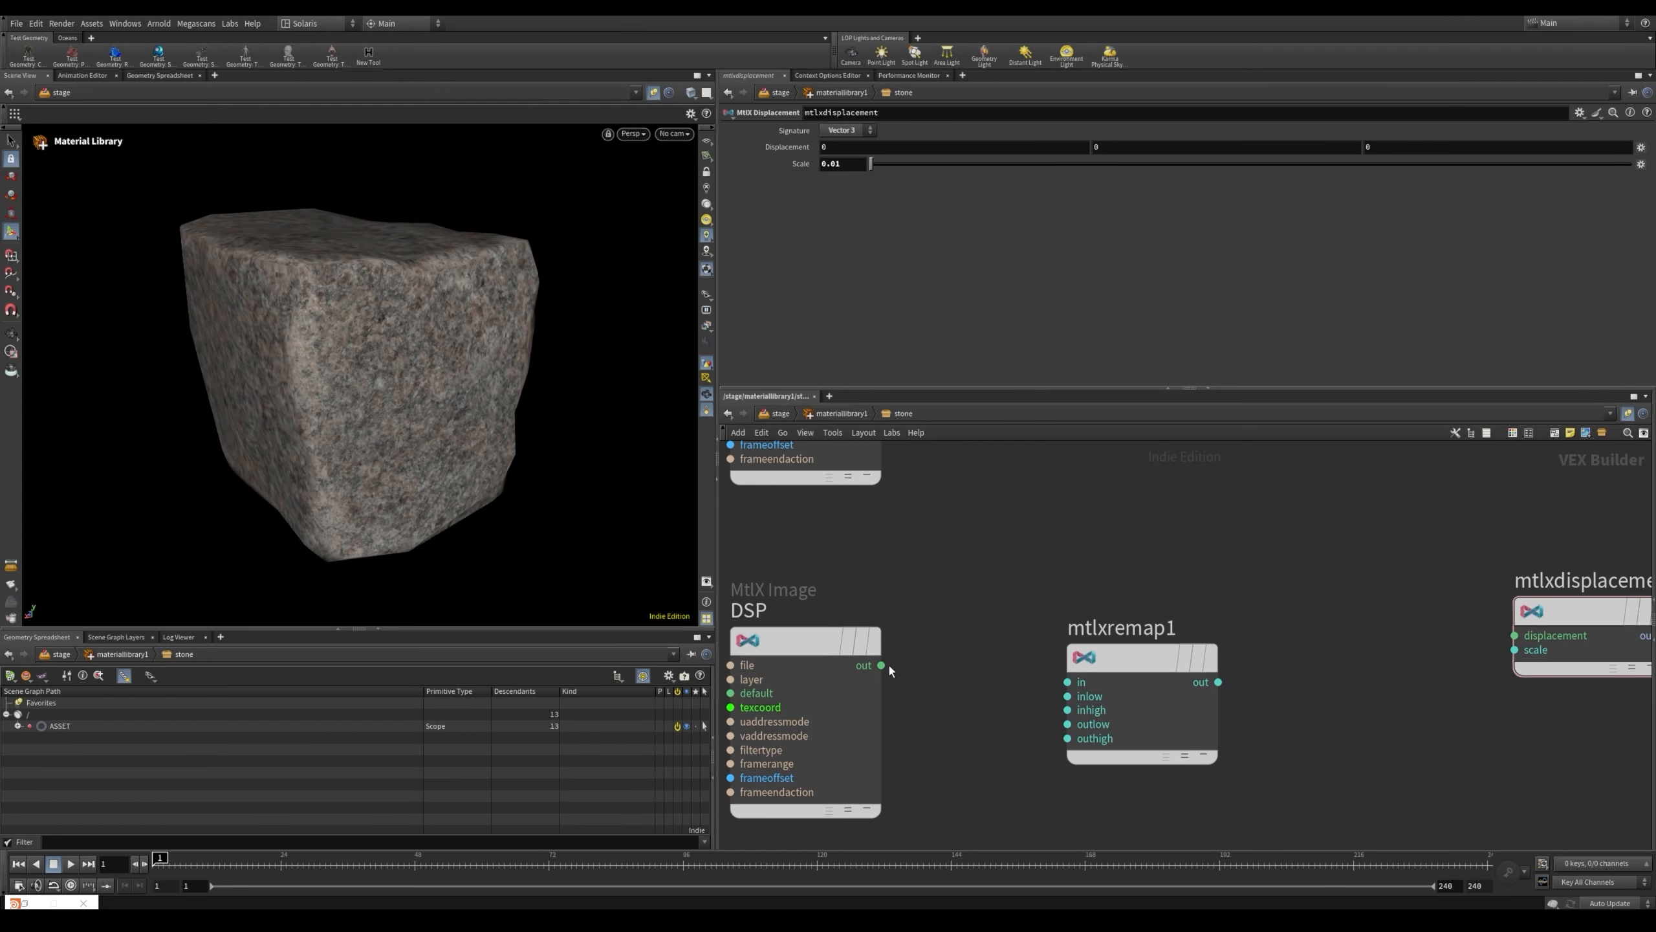
{"action": "left_click_drag", "start_coordinate": [883, 665], "coordinate": [1000, 671]}
{"action": "left_click_drag", "start_coordinate": [1103, 662], "coordinate": [1205, 644]}
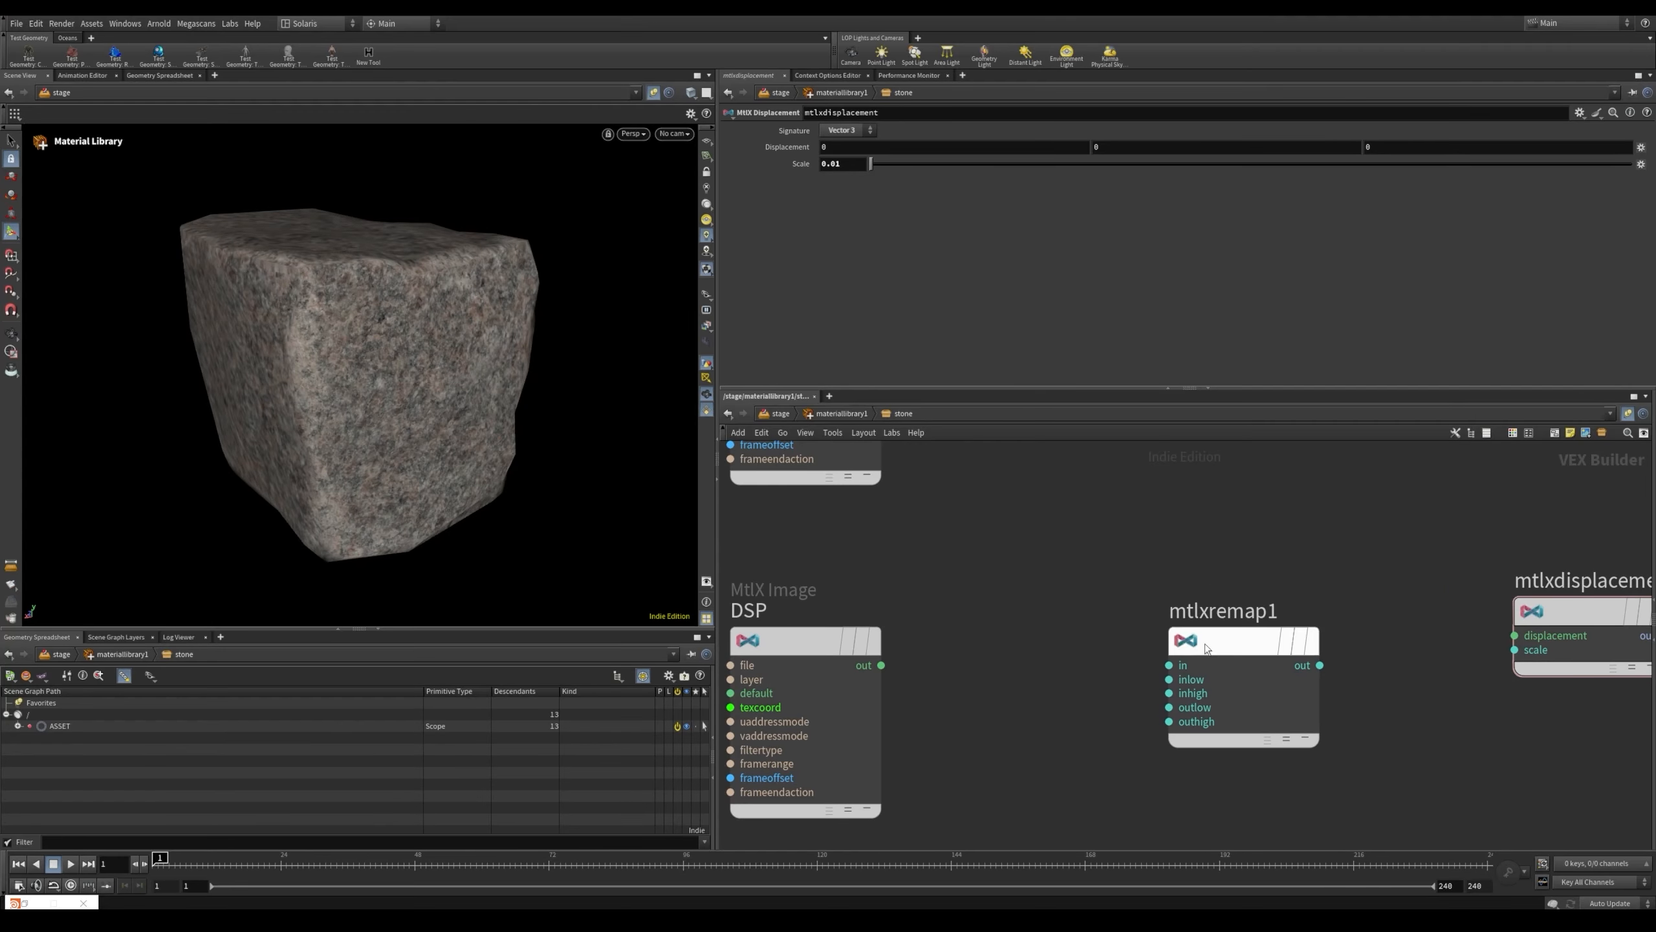
{"action": "scroll", "coordinate": [956, 627], "scroll_direction": "down", "scroll_amount": 4}
Change the DSP image node's signature to Float and connect its output to the in port of mtlxremap1
{"action": "left_click", "coordinate": [842, 664]}
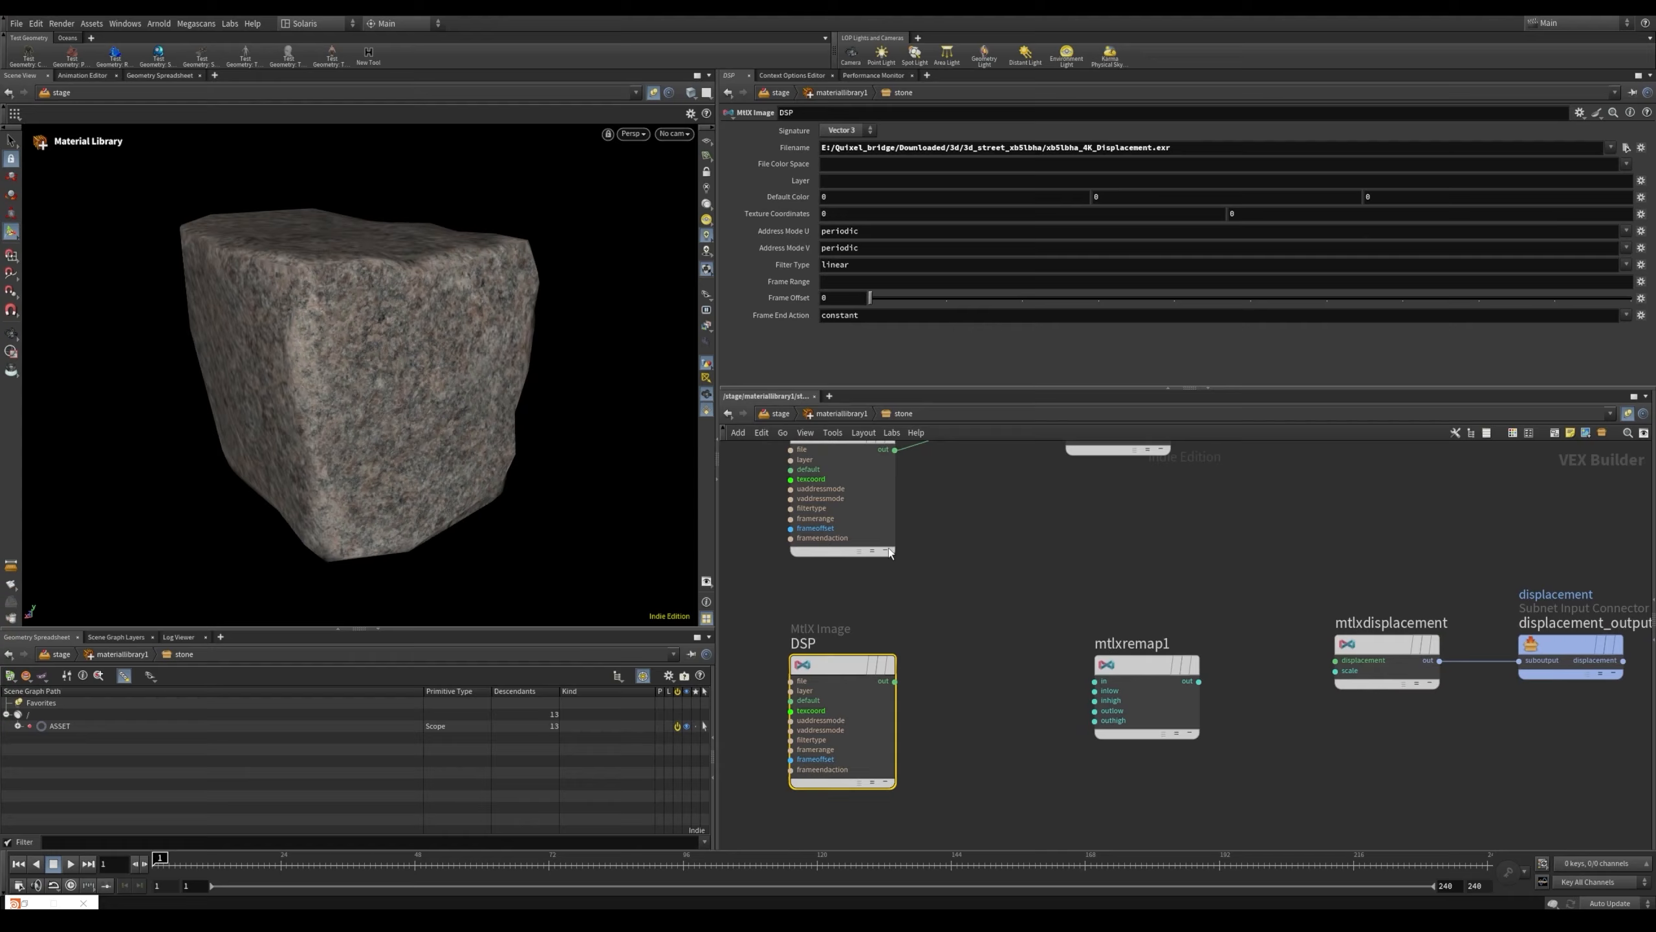
{"action": "left_click", "coordinate": [850, 131]}
{"action": "left_click", "coordinate": [842, 131]}
{"action": "middle_click_drag", "start_coordinate": [970, 603], "coordinate": [969, 625]}
{"action": "left_click_drag", "start_coordinate": [894, 703], "coordinate": [1093, 703]}
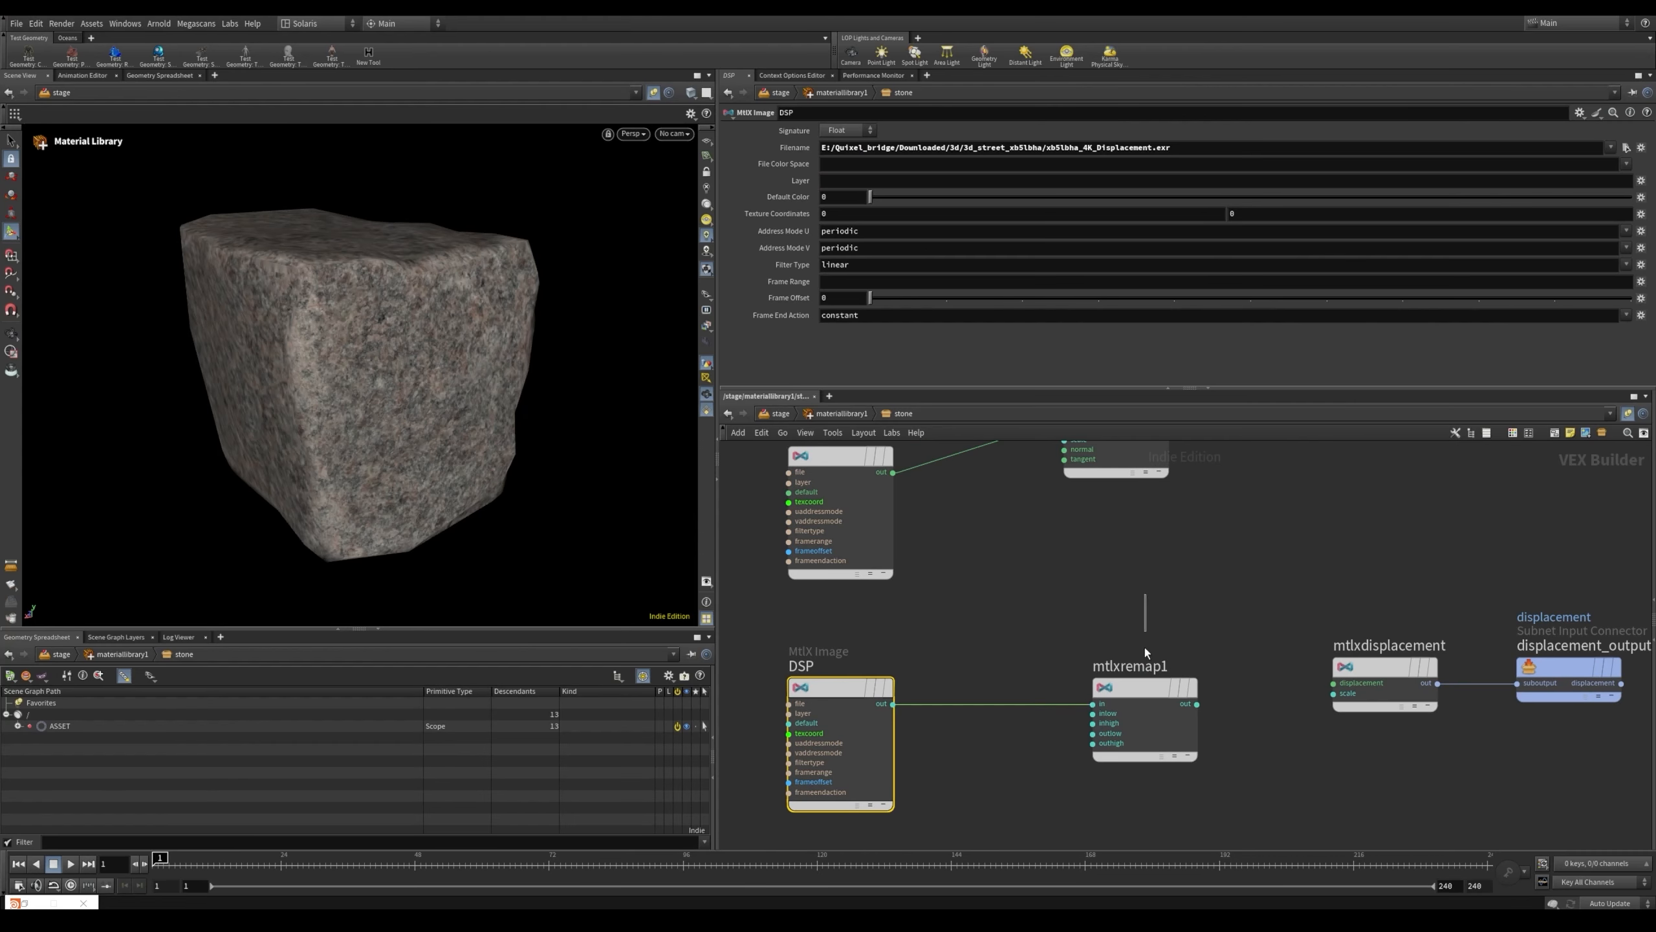
Connect the out port of mtlxremap1 to the displacement input of mtlxdisplacement
{"action": "left_click", "coordinate": [1145, 689]}
{"action": "middle_click_drag", "start_coordinate": [1215, 718], "coordinate": [983, 666]}
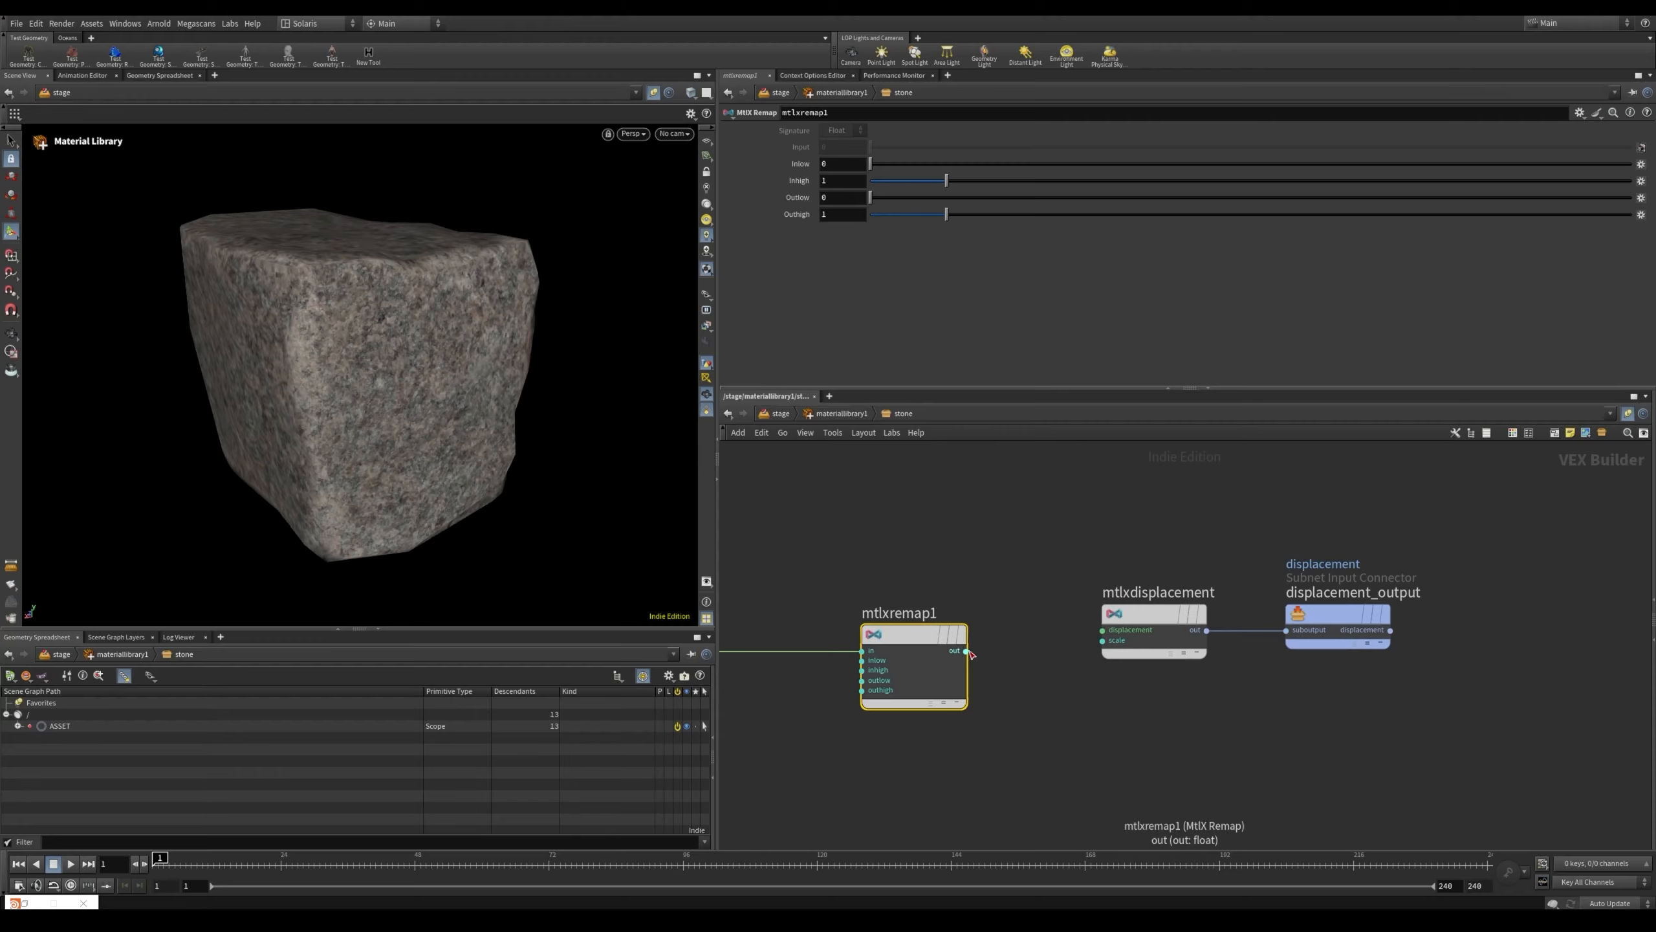
{"action": "left_click", "coordinate": [965, 650]}
{"action": "left_click", "coordinate": [1102, 630]}
{"action": "middle_click_drag", "start_coordinate": [1026, 563], "coordinate": [1072, 580]}
Set the Outlow value of mtlxremap1 to -0.65
{"action": "left_click", "coordinate": [1181, 667]}
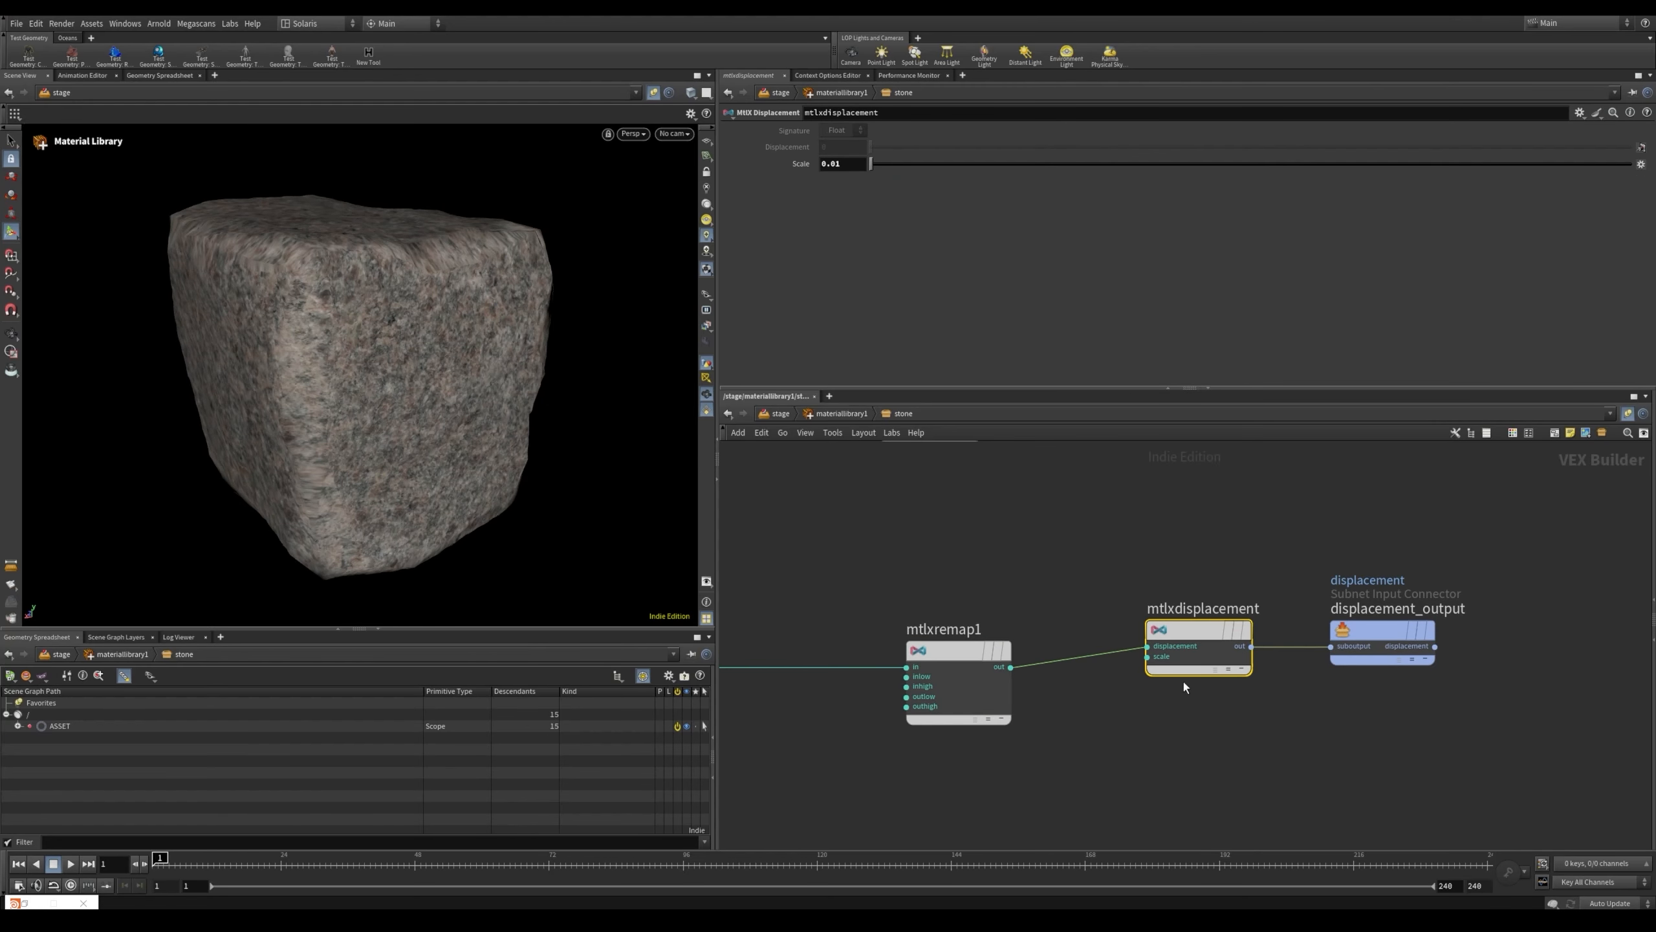
{"action": "key", "text": "Up"}
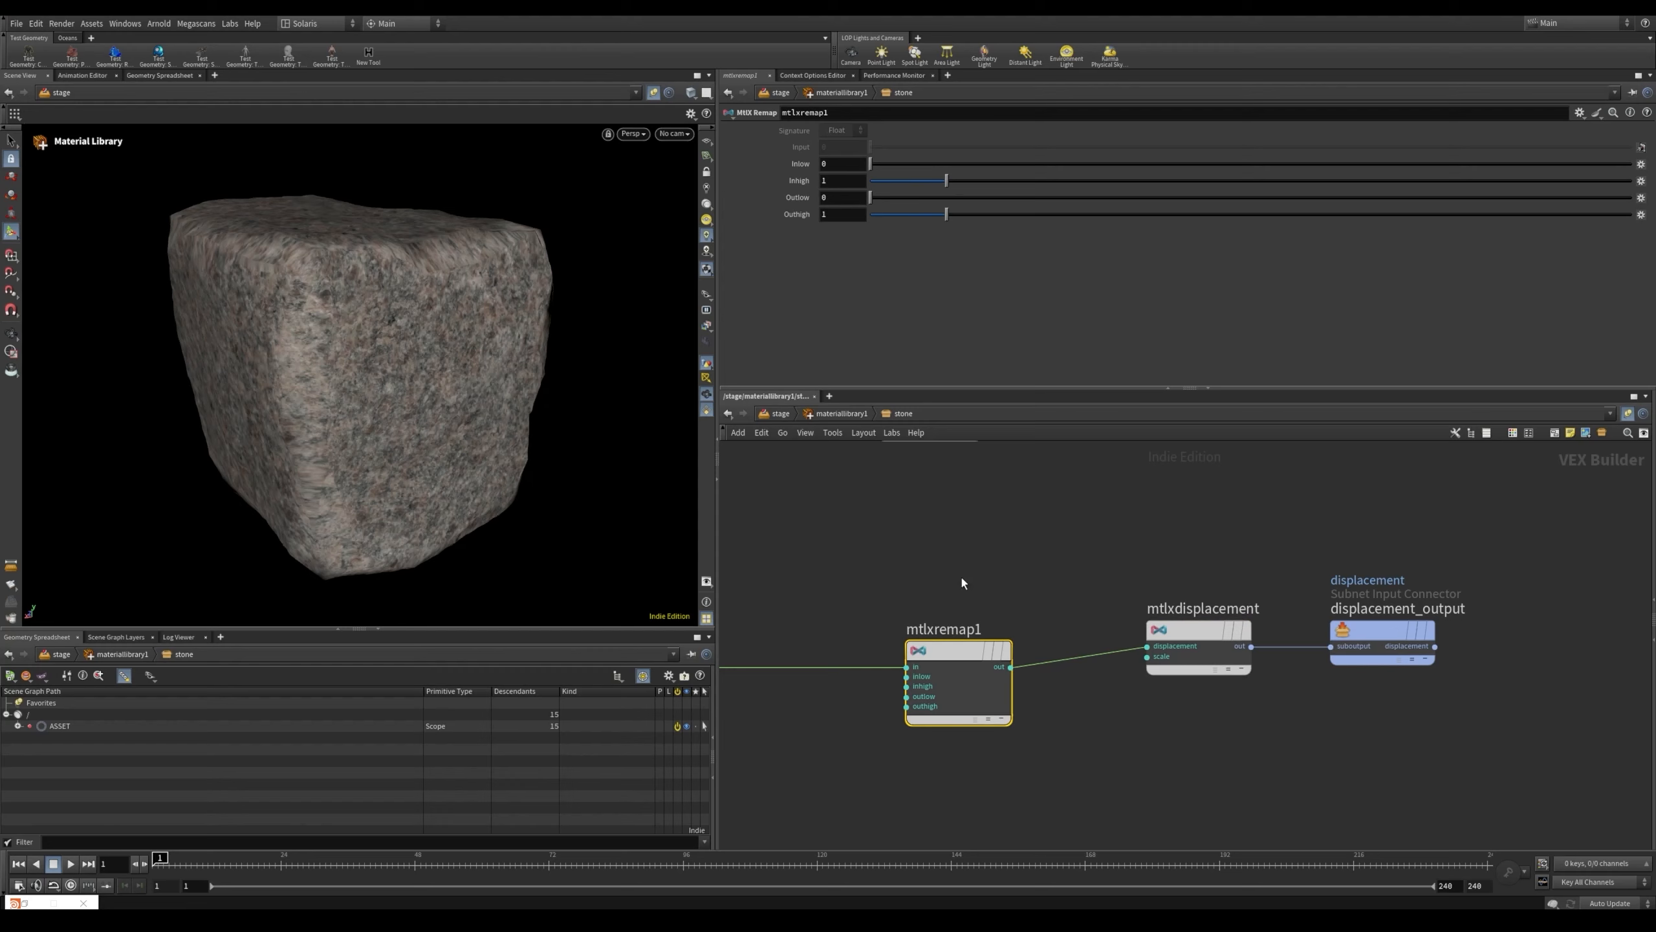
{"action": "left_click", "coordinate": [835, 200]}
{"action": "type", "text": ".65"}
{"action": "key", "text": "Return"}
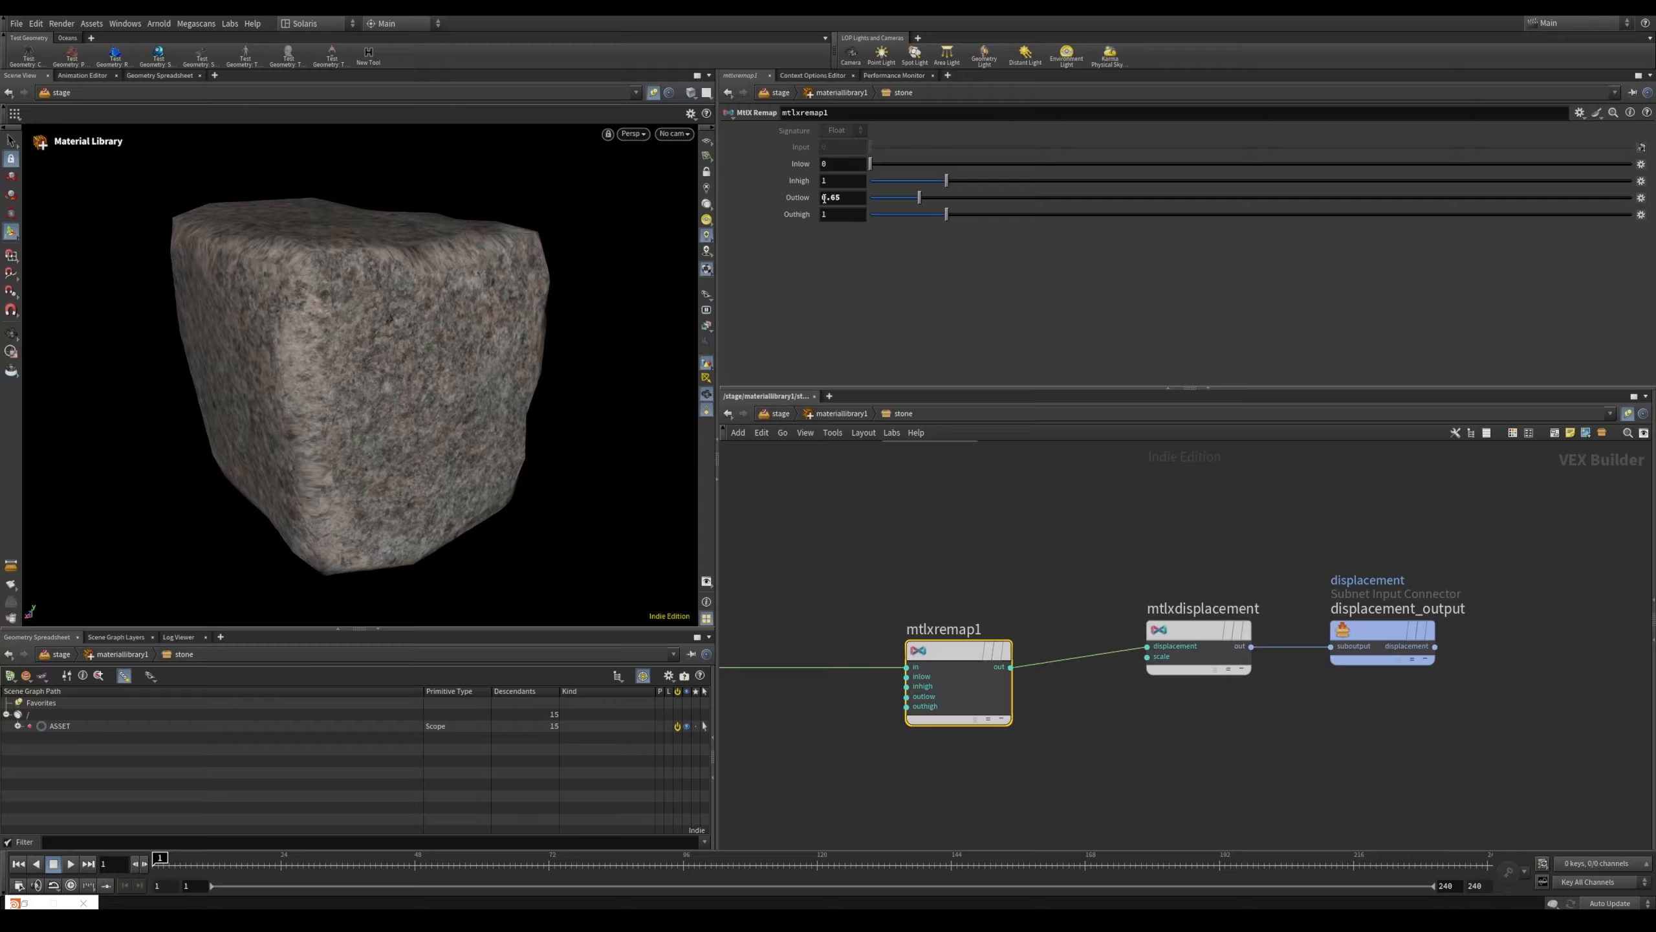
{"action": "left_click", "coordinate": [822, 197]}
{"action": "type", "text": "-"}
{"action": "key", "text": "Return"}
Drive Outhigh on mtlxremap1 with the expression 1-ch("outlow"), using a relative reference copied from Outlow
{"action": "right_click", "coordinate": [844, 195]}
{"action": "left_click", "coordinate": [890, 288]}
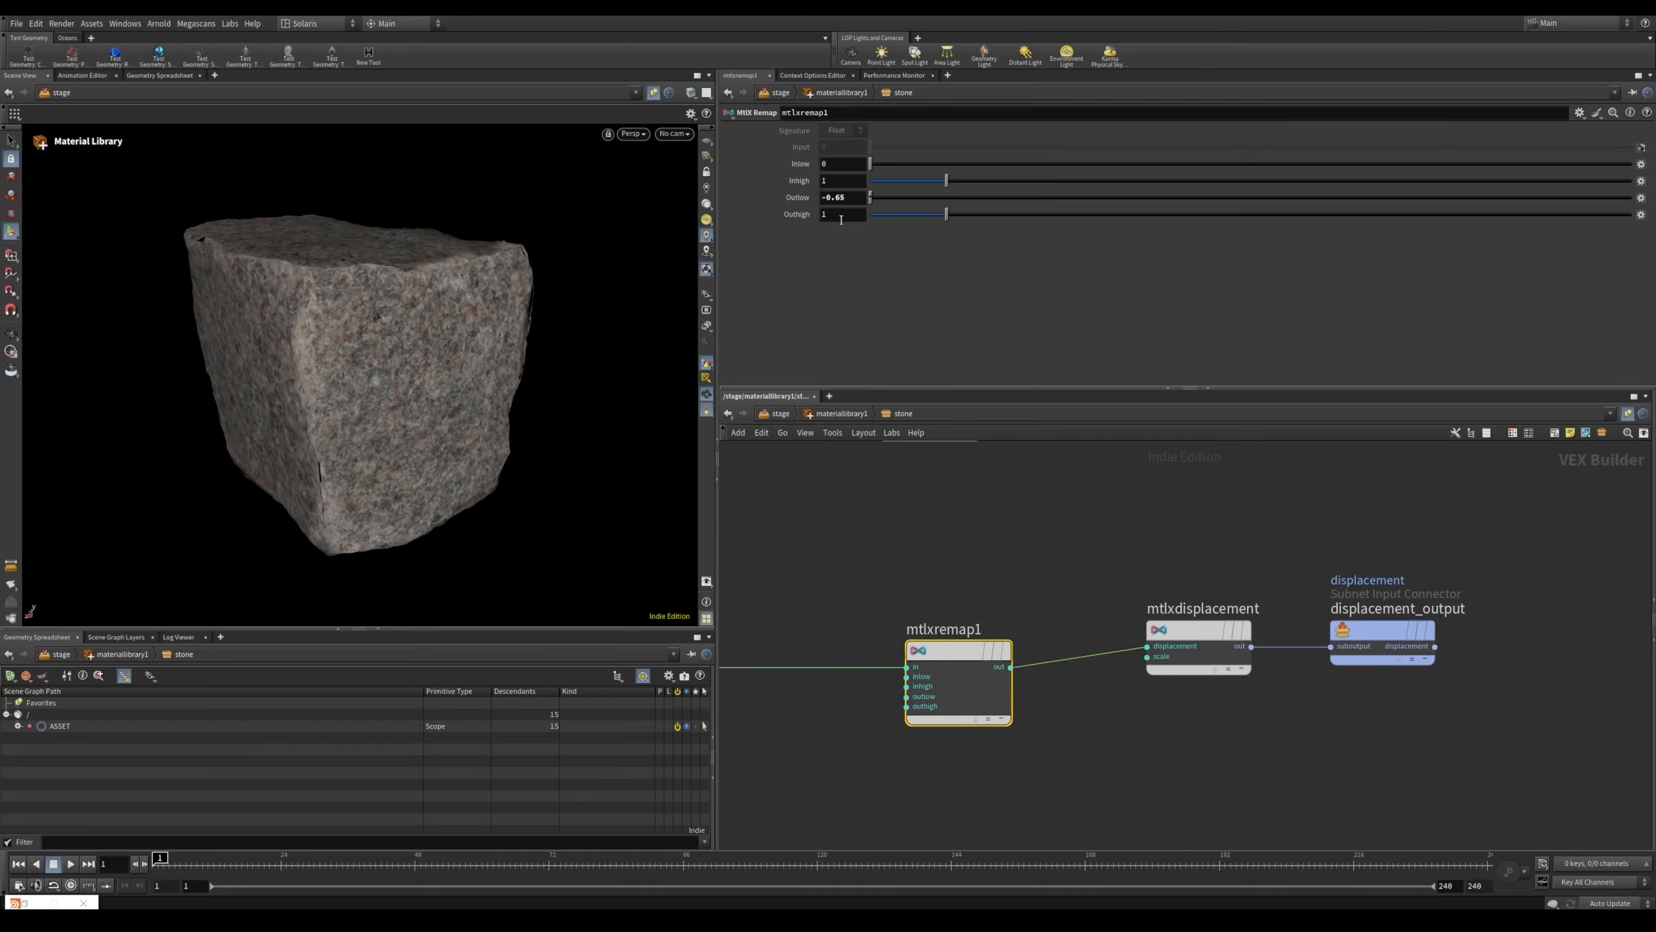
{"action": "left_click", "coordinate": [840, 214]}
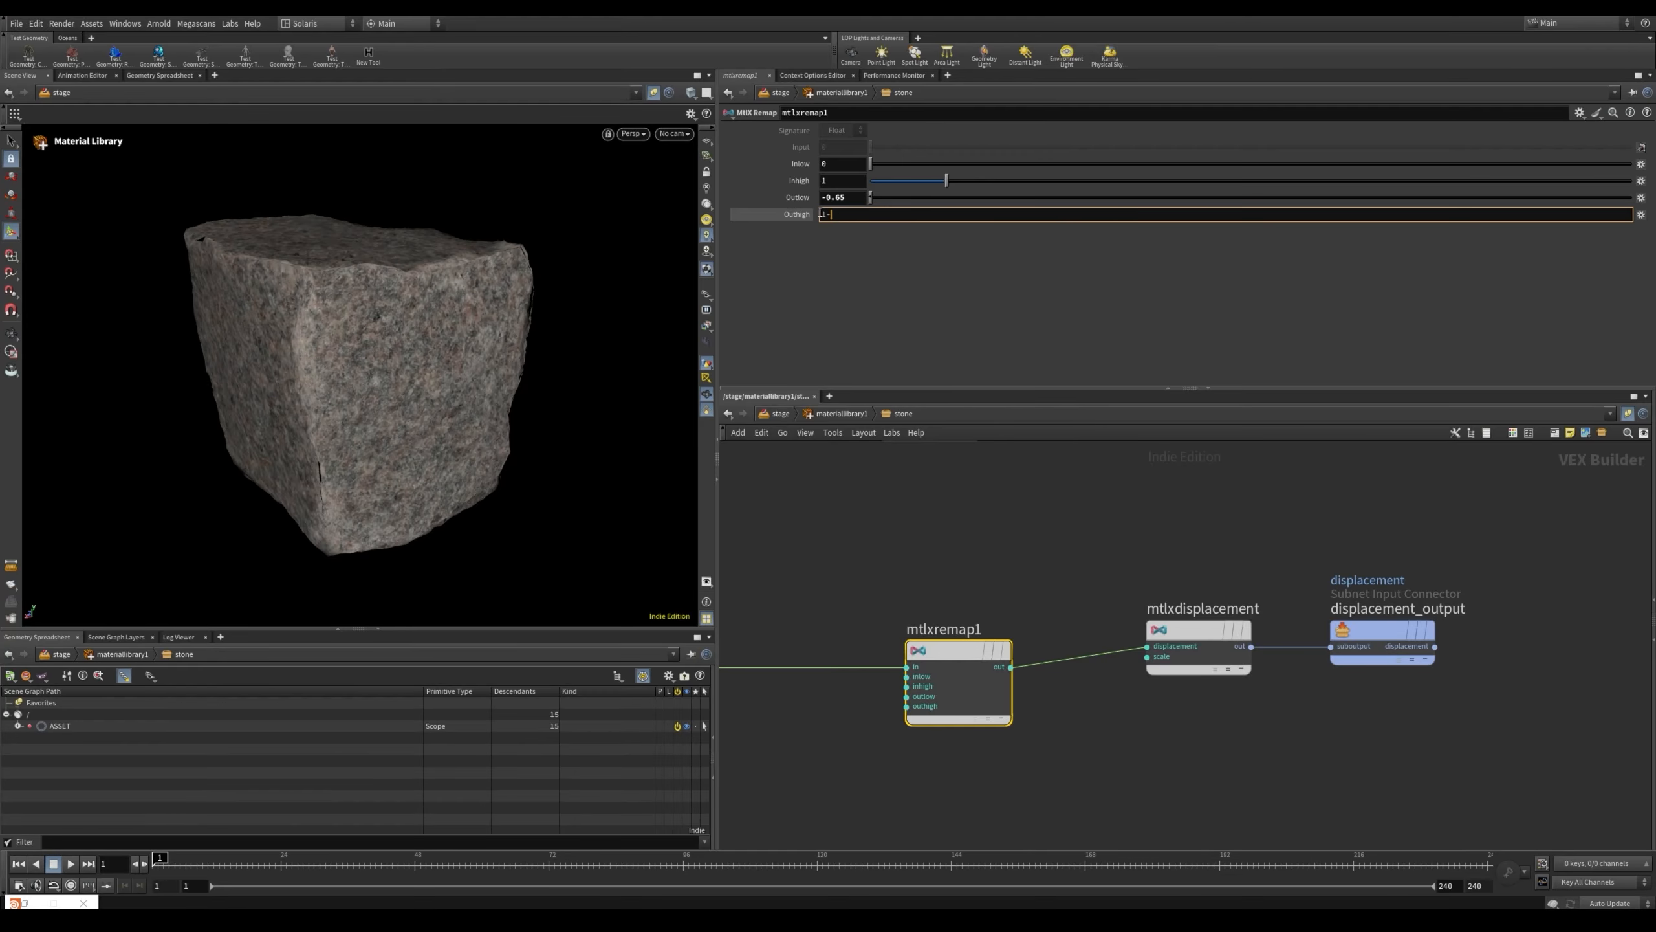
{"action": "right_click", "coordinate": [853, 213]}
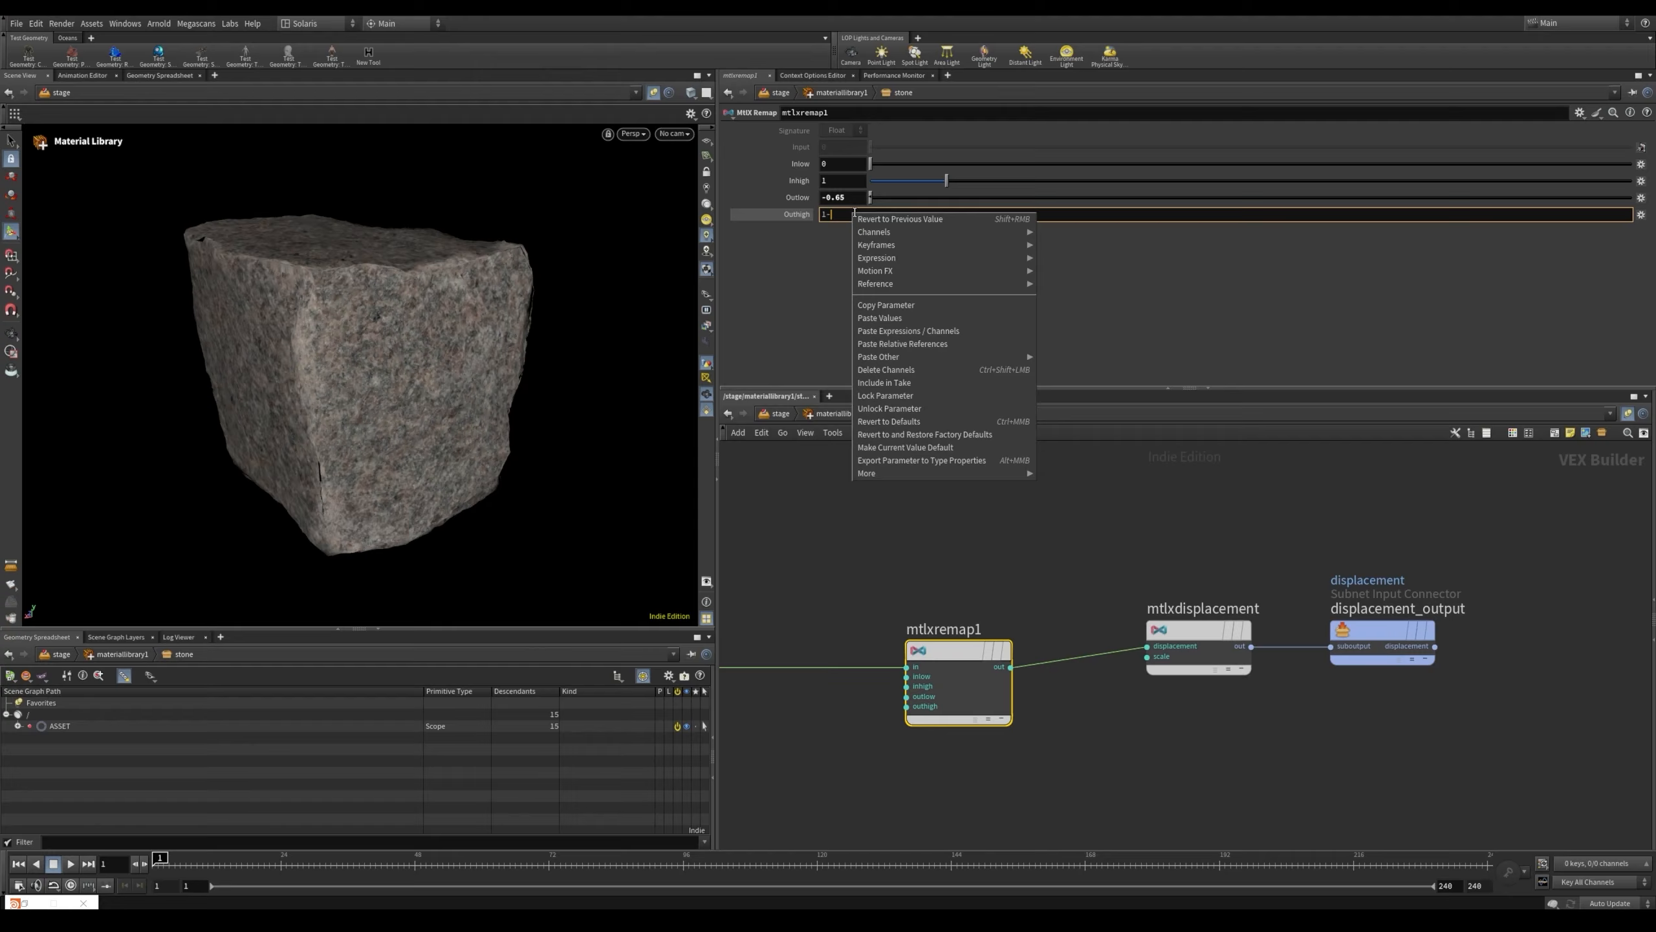
{"action": "left_click", "coordinate": [924, 343]}
{"action": "key", "text": "Return"}
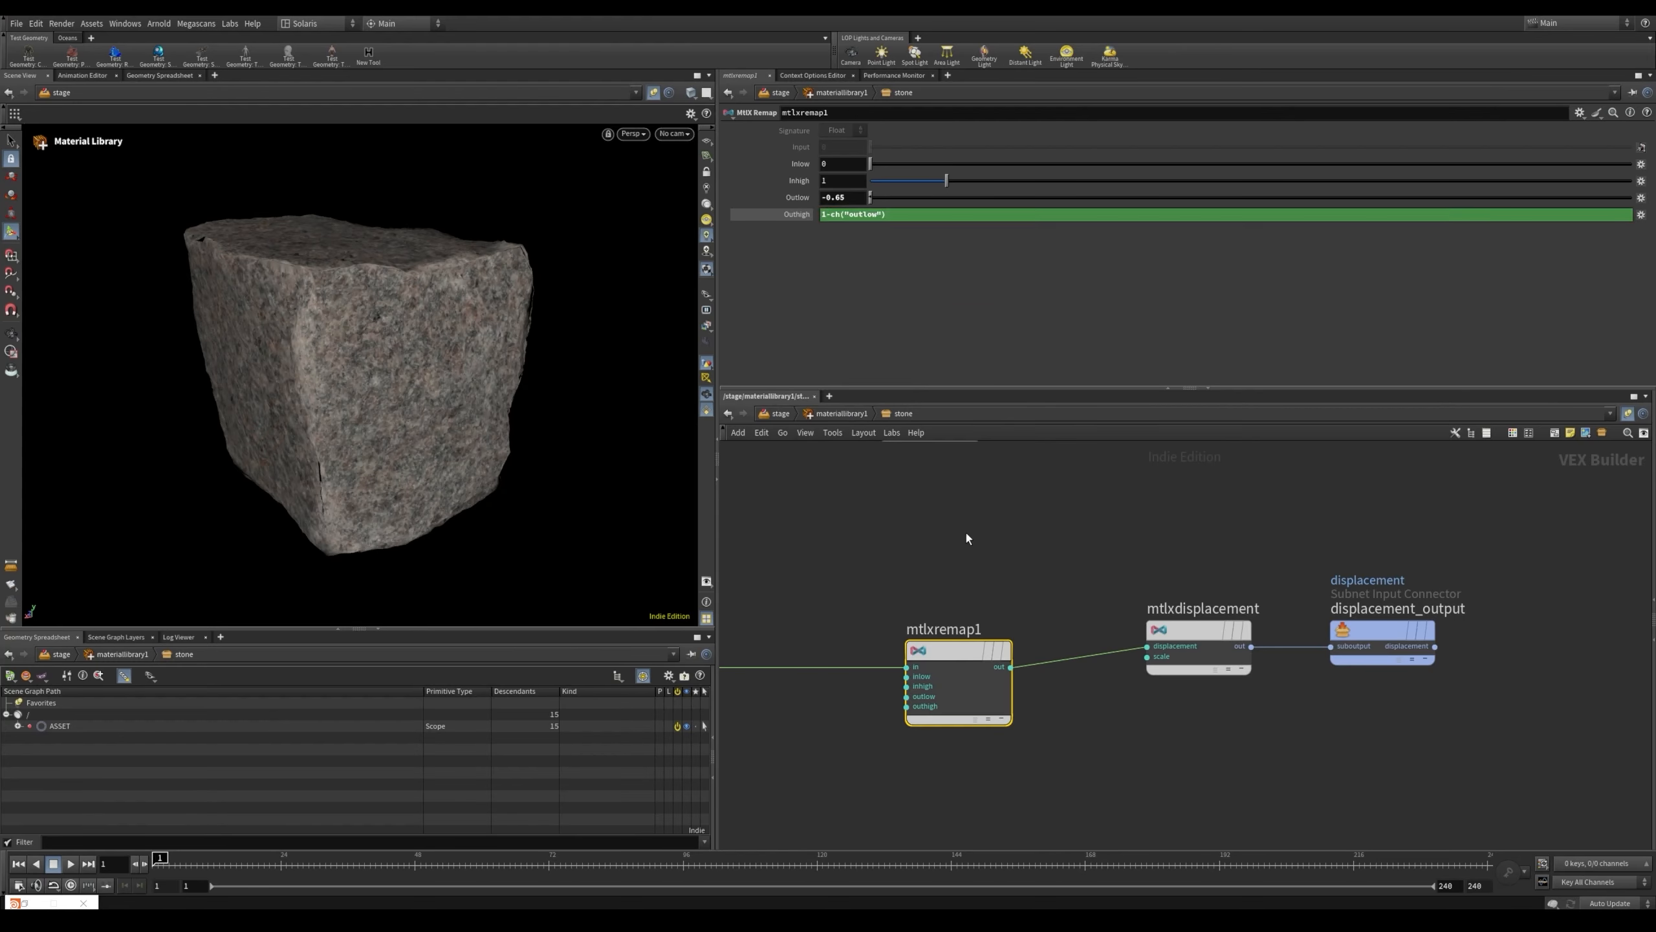
Set the Scale of the mtlxdisplacement node to 0.003
{"action": "left_click", "coordinate": [1203, 641]}
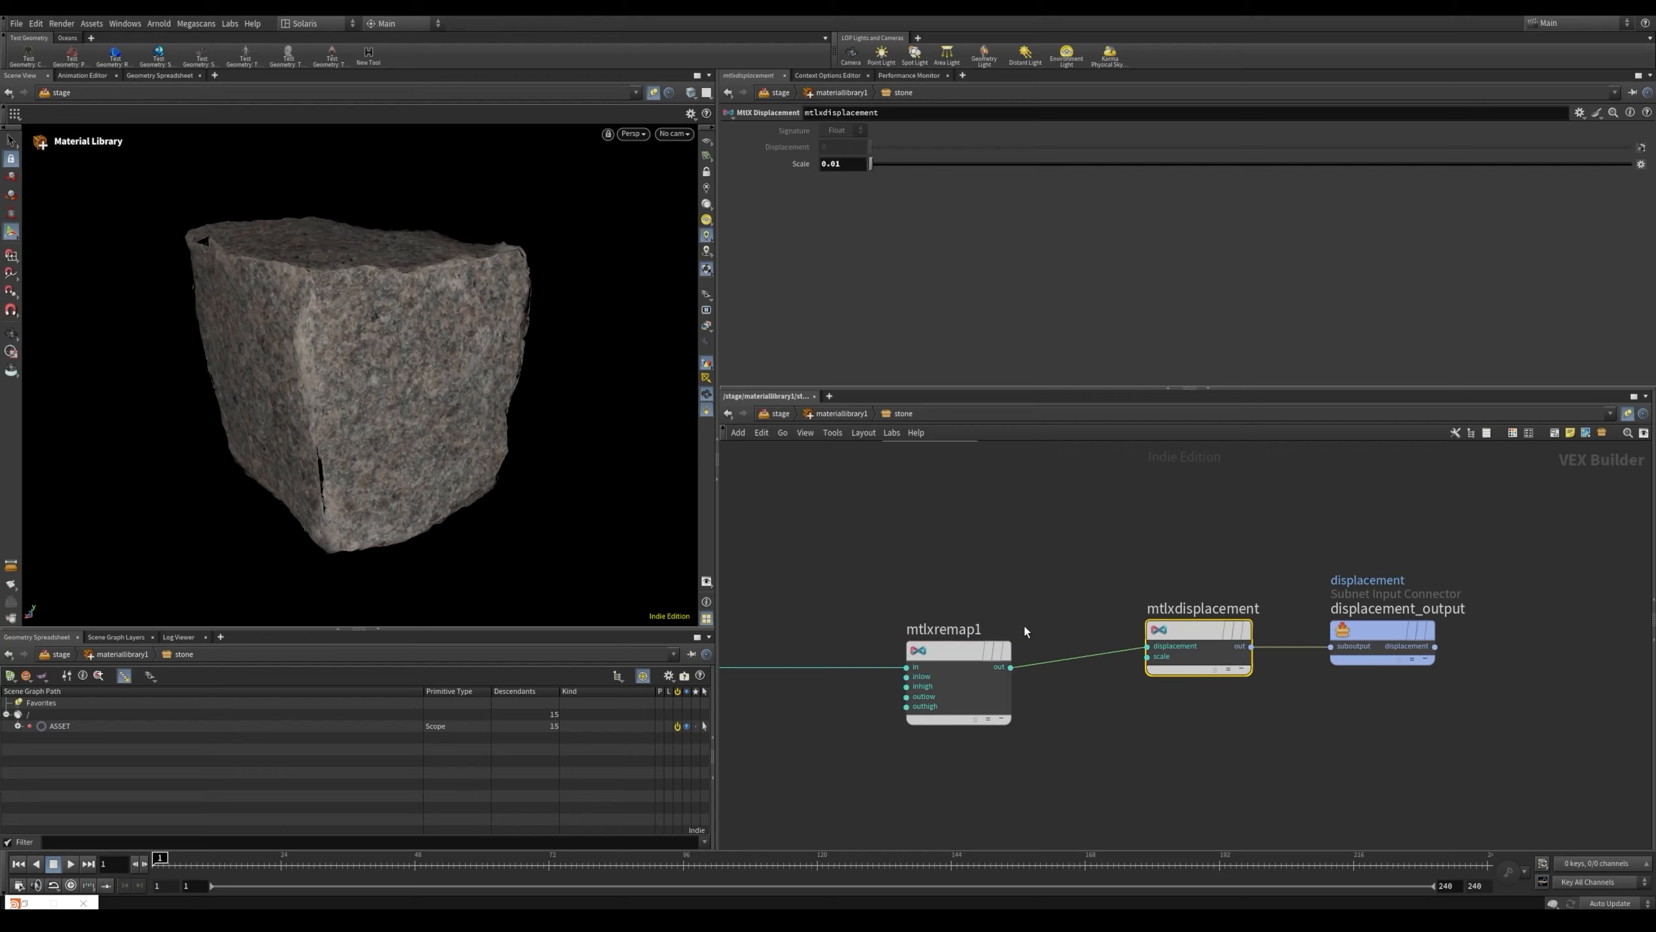
{"action": "right_click_drag", "start_coordinate": [270, 248], "coordinate": [454, 275], "text": "alt"}
{"action": "left_click_drag", "start_coordinate": [454, 275], "coordinate": [426, 301], "text": "alt"}
{"action": "left_click_drag", "start_coordinate": [871, 166], "coordinate": [860, 162]}
{"action": "left_click", "coordinate": [847, 159]}
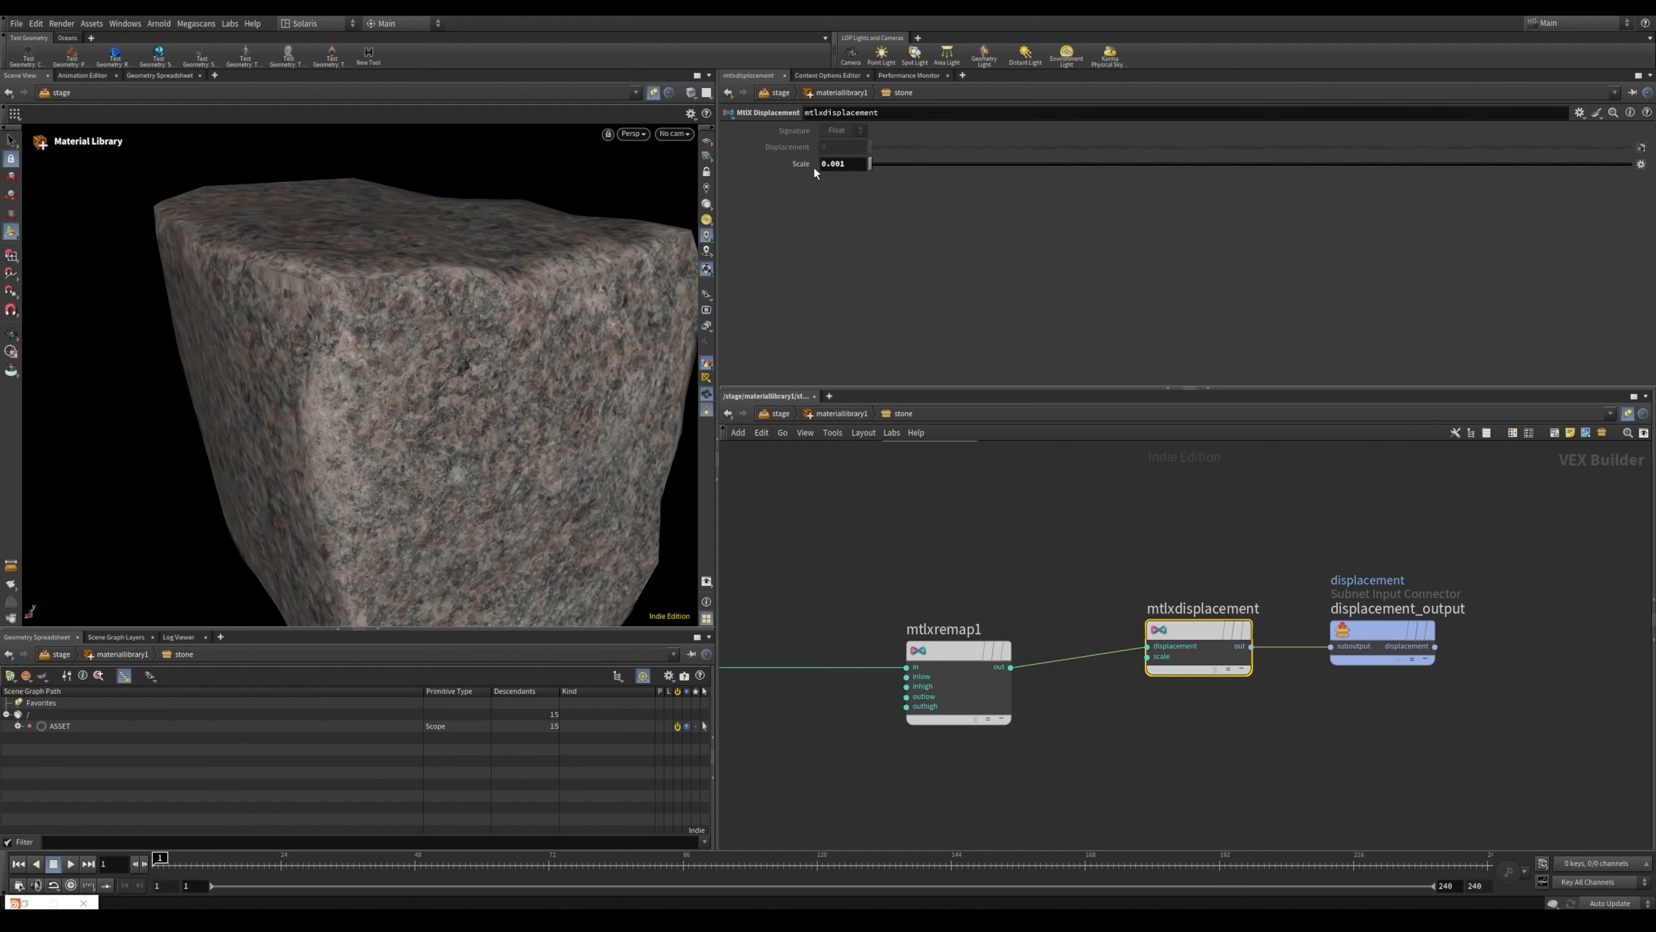
{"action": "left_click", "coordinate": [841, 164]}
{"action": "type", "text": "3"}
{"action": "key", "text": "Return"}
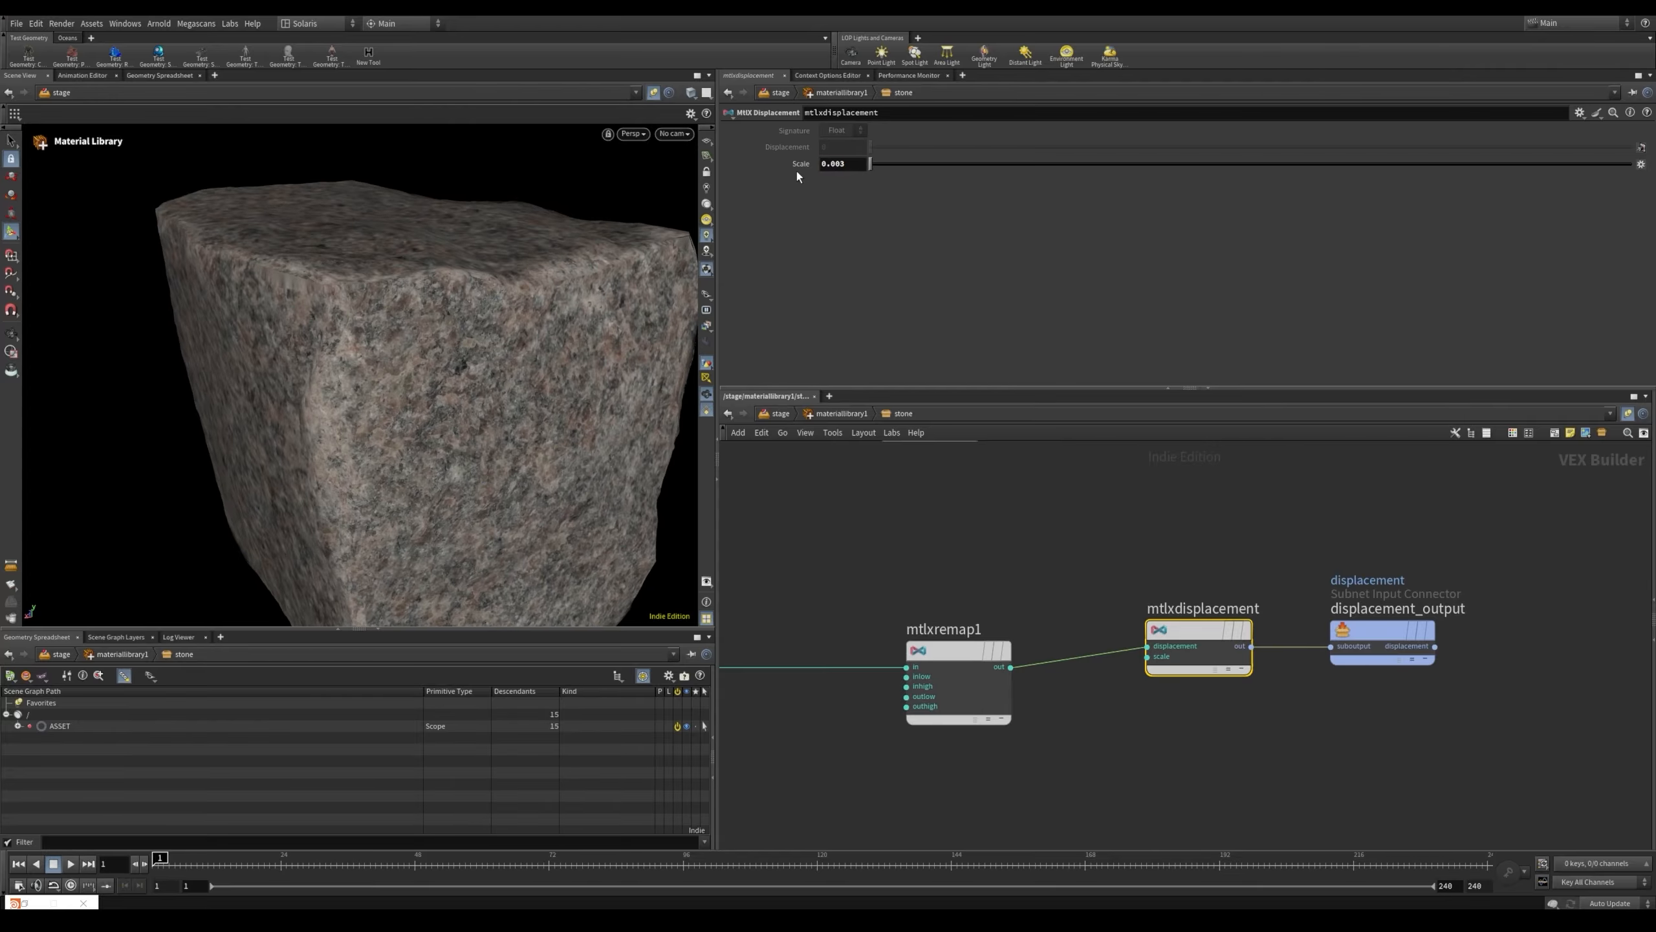
Select mtlxremap1 and switch the viewport renderer to Karma XPU to preview the displaced stone
{"action": "scroll", "coordinate": [1036, 560], "scroll_direction": "down", "scroll_amount": 6}
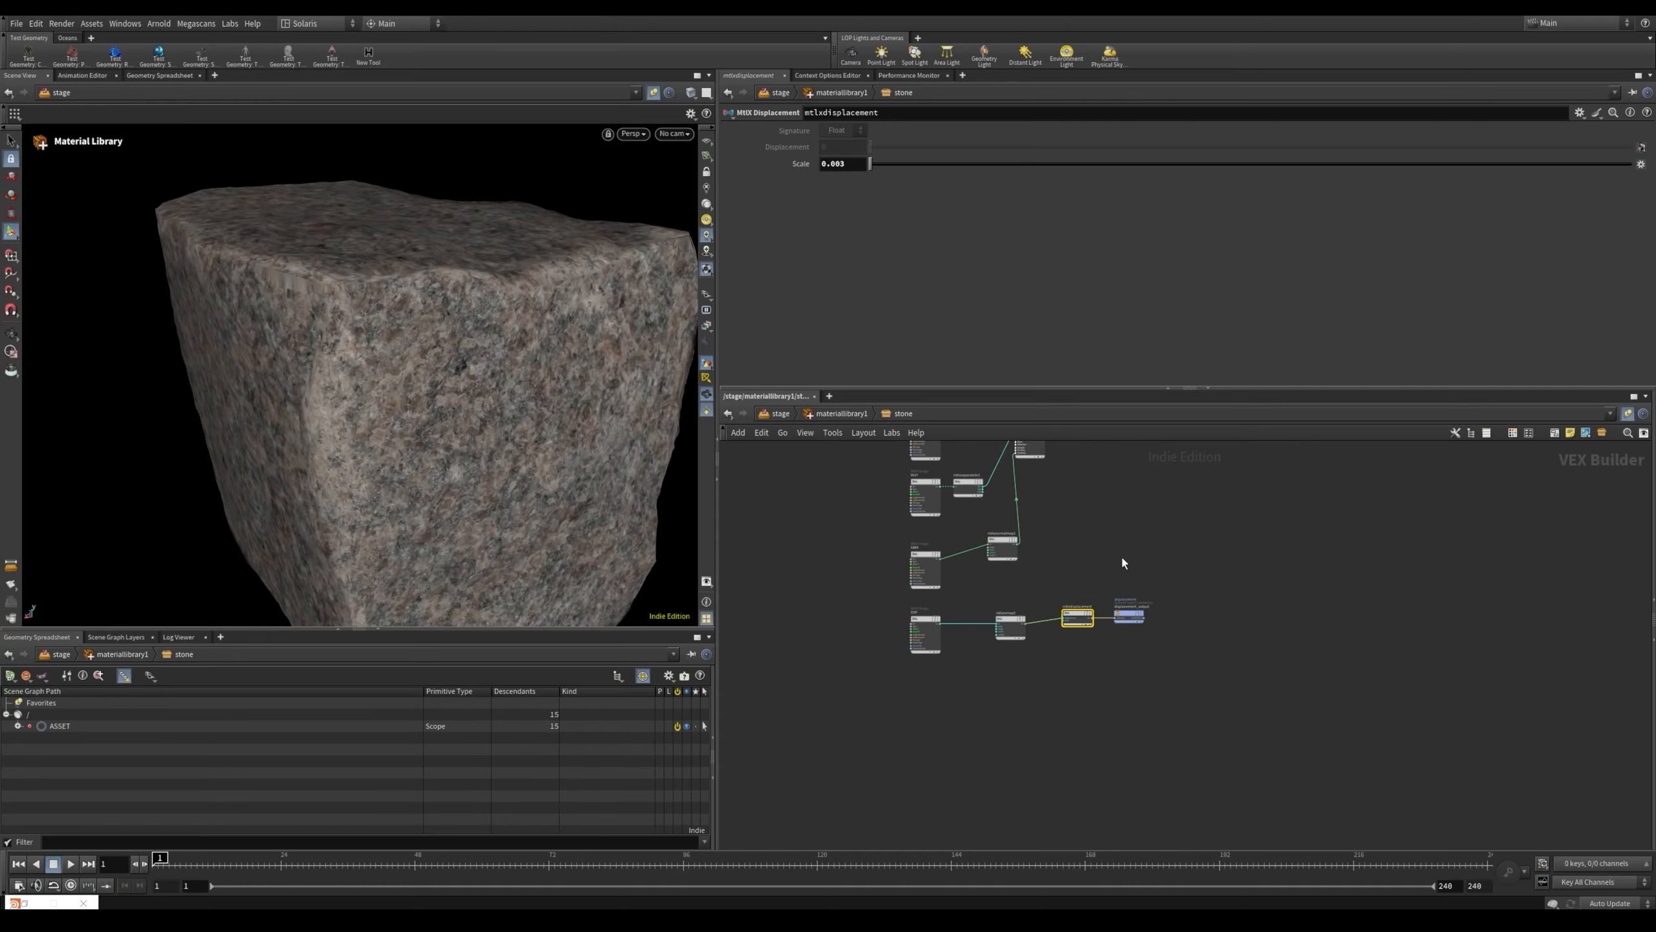
{"action": "scroll", "coordinate": [1122, 562], "scroll_direction": "up", "scroll_amount": 8}
{"action": "left_click", "coordinate": [980, 753]}
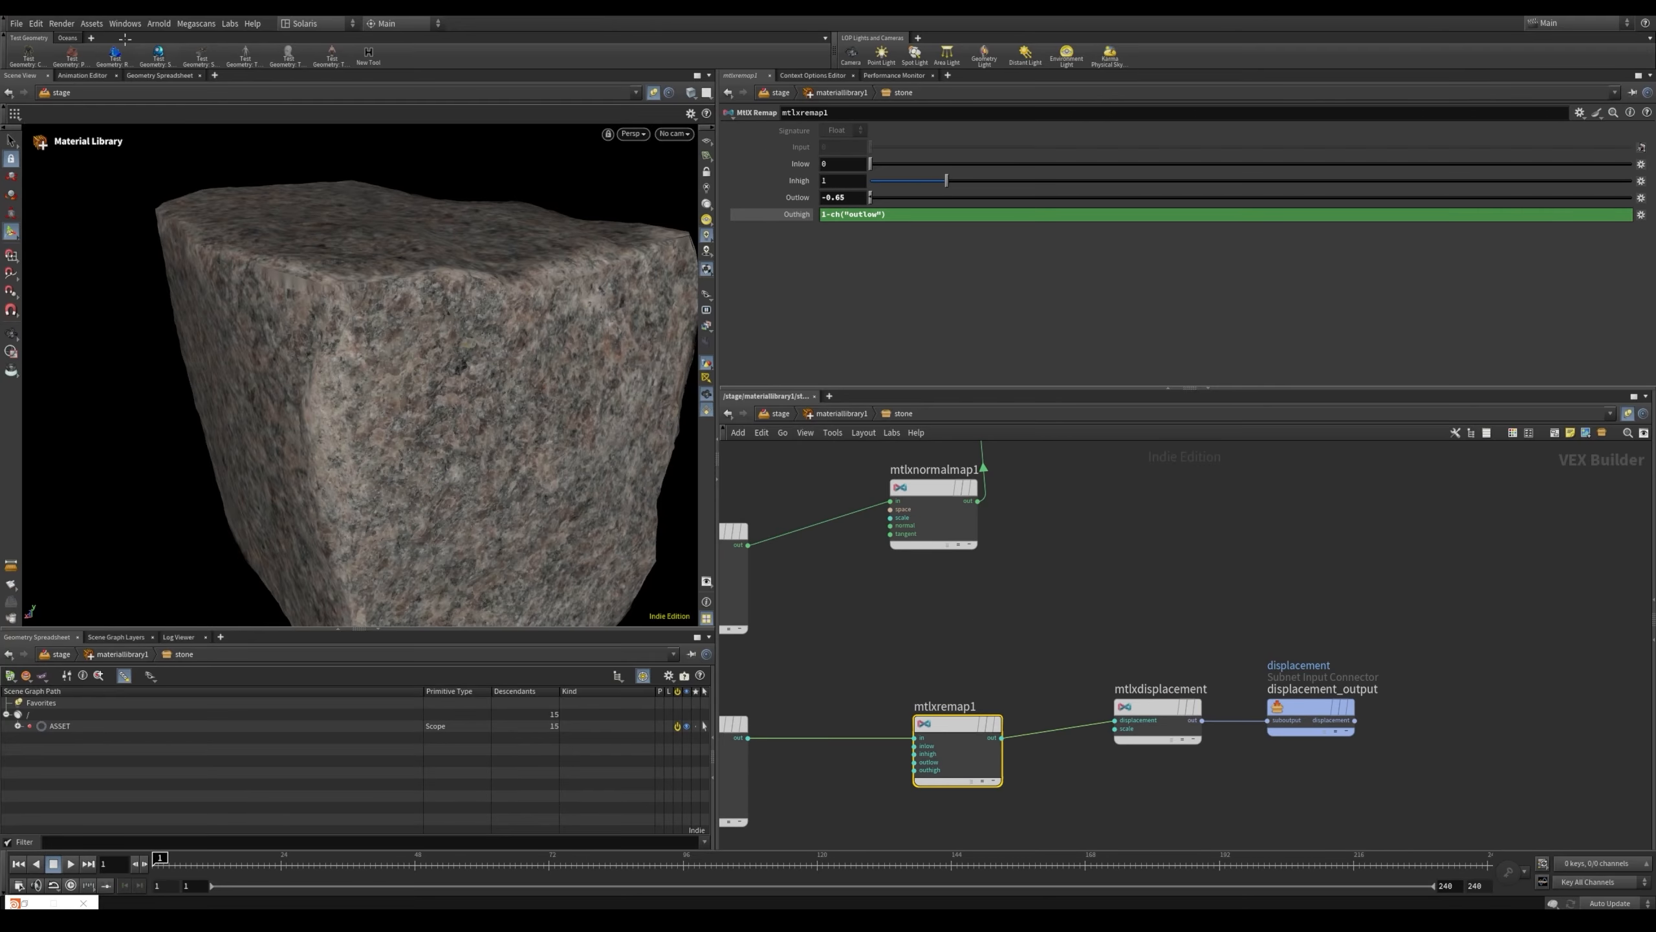
{"action": "left_click", "coordinate": [631, 134]}
{"action": "left_click", "coordinate": [667, 214]}
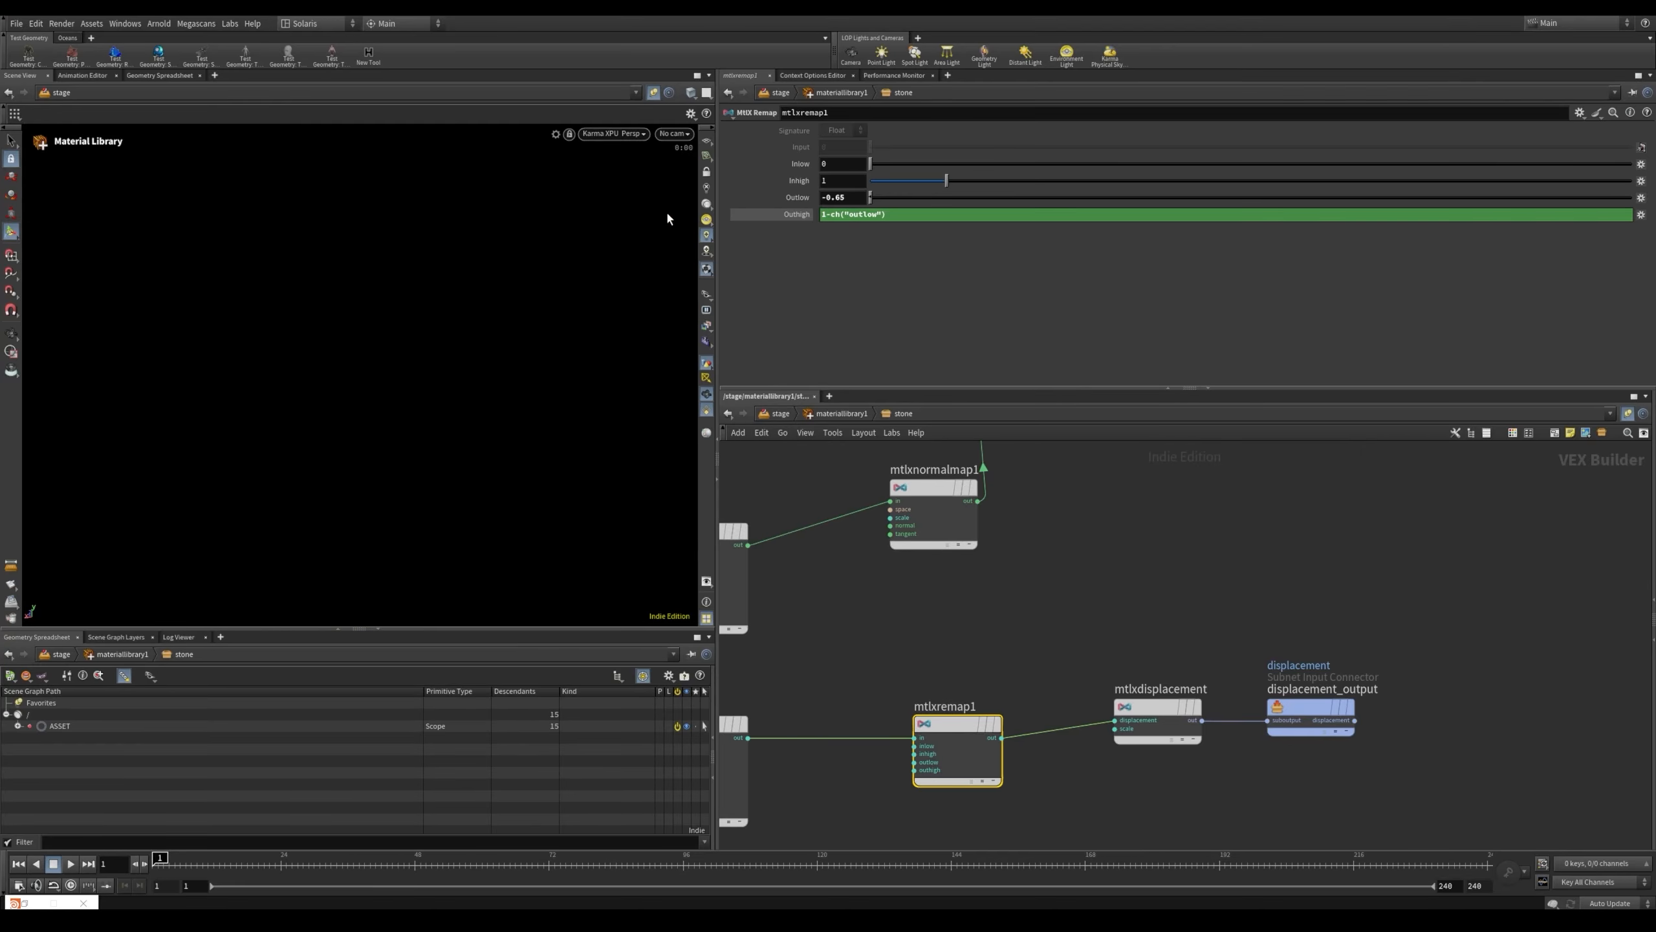
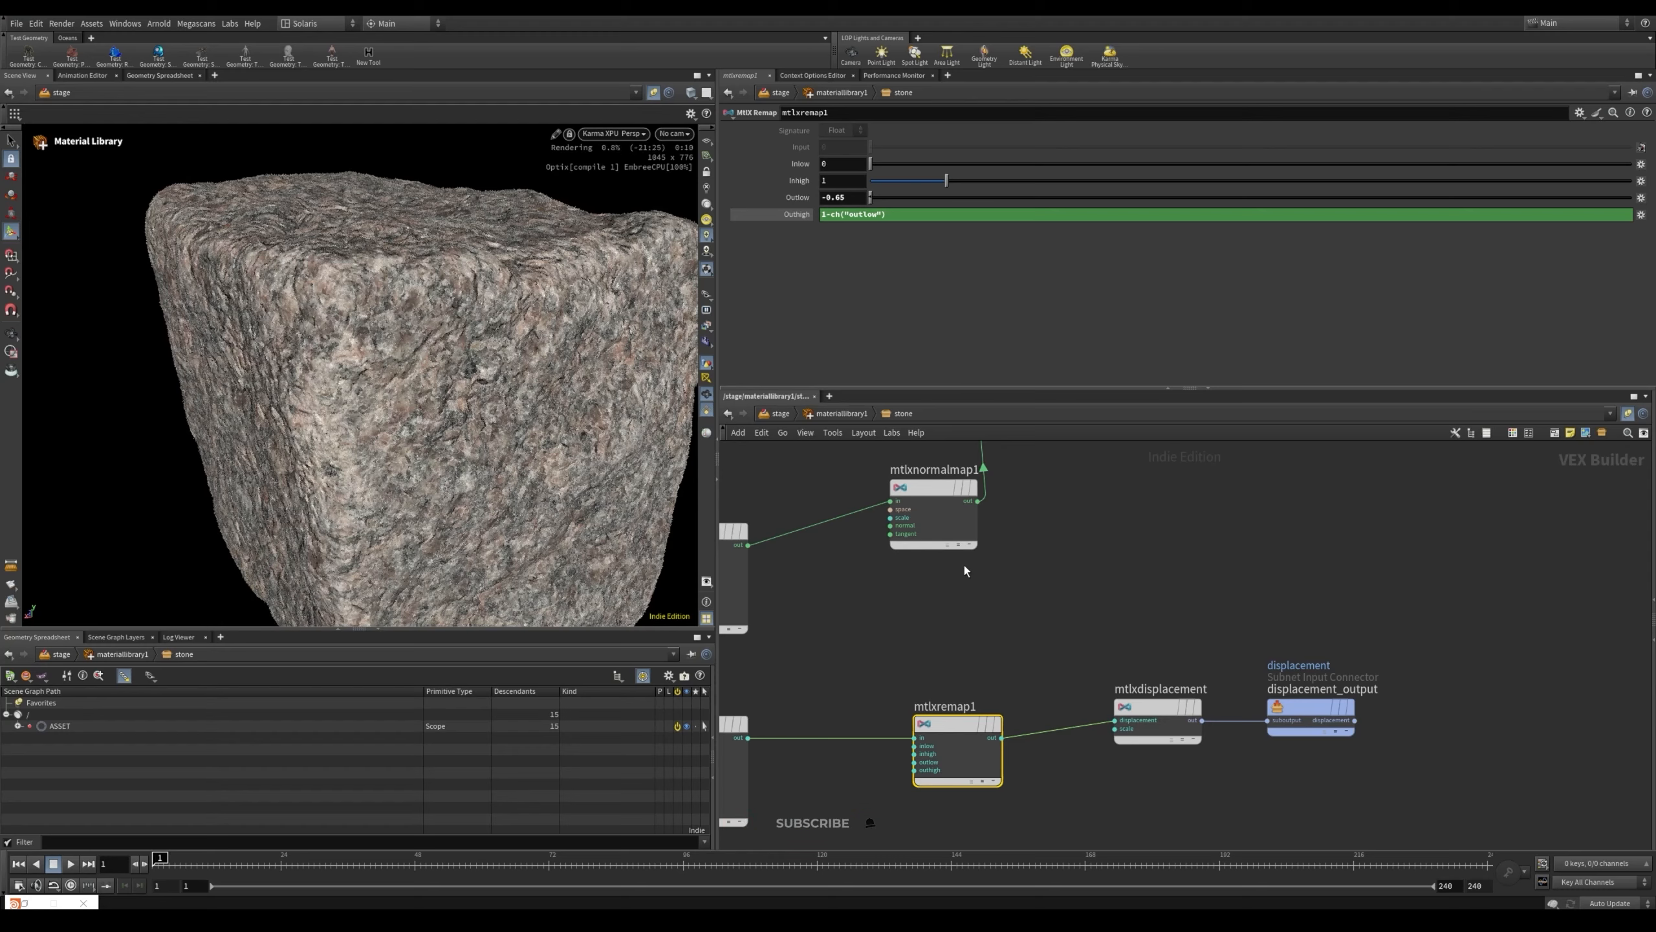
{"action": "scroll", "coordinate": [969, 561], "scroll_direction": "down", "scroll_amount": 2}
{"action": "scroll", "coordinate": [969, 561], "scroll_direction": "down", "scroll_amount": 2}
{"action": "key", "text": "Escape"}
{"action": "scroll", "coordinate": [149, 313], "scroll_direction": "down", "scroll_amount": 3}
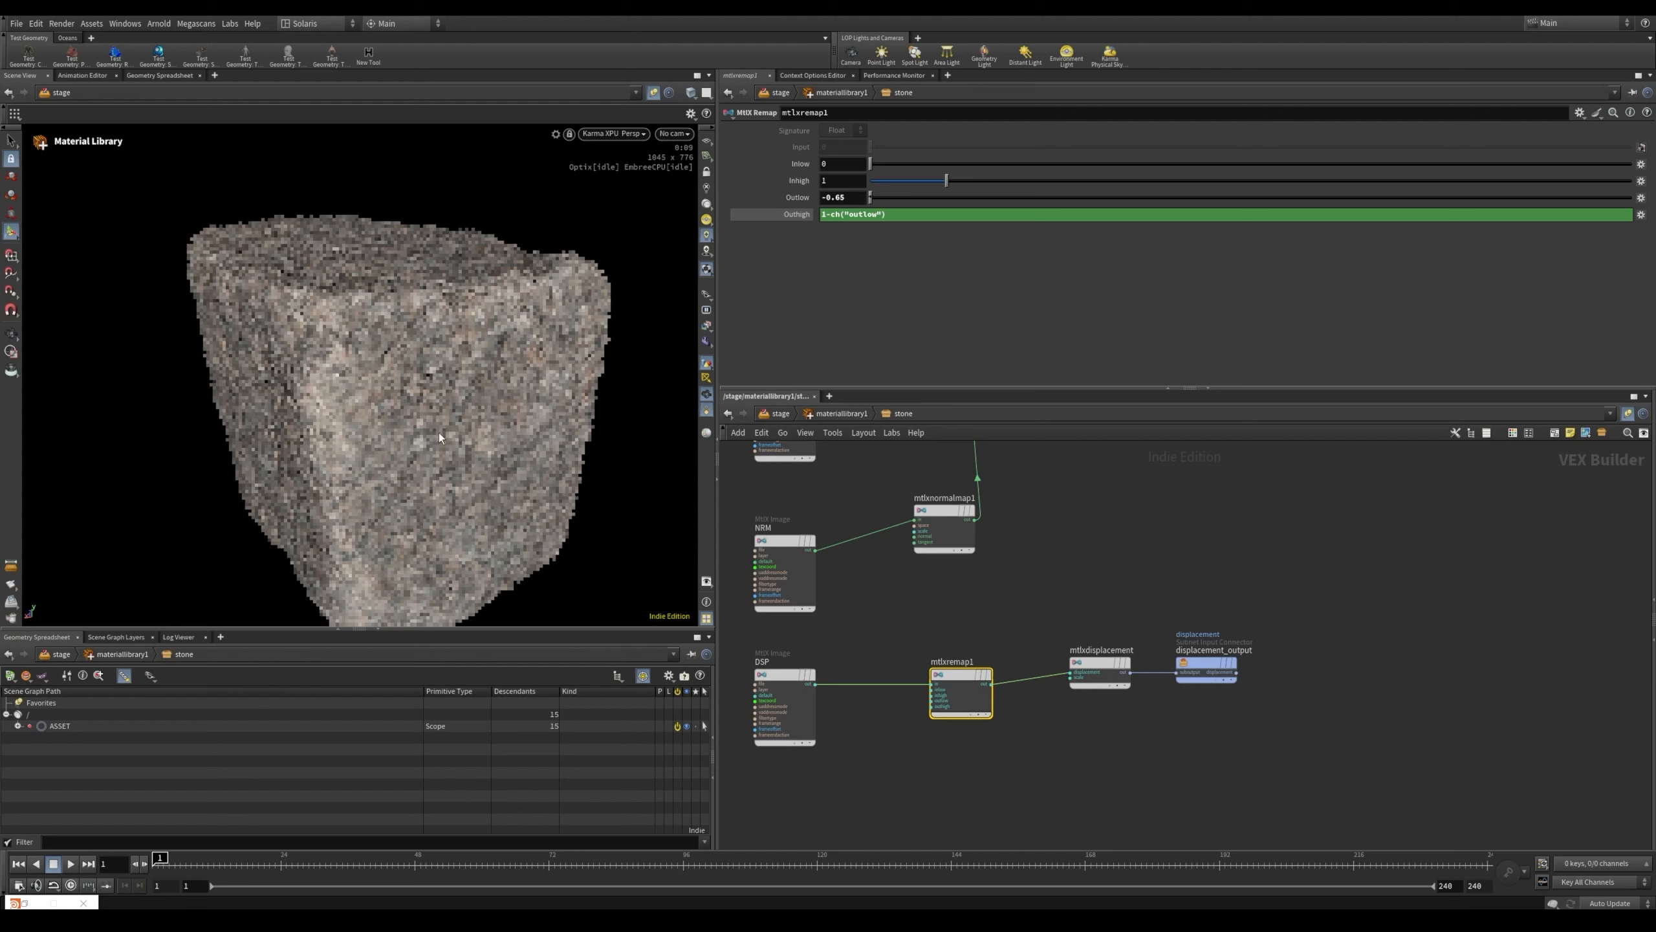
Lower the Karma viewport's image resolution to 1/2 in the display options
{"action": "left_click_drag", "start_coordinate": [439, 433], "coordinate": [357, 373]}
{"action": "key", "text": "d"}
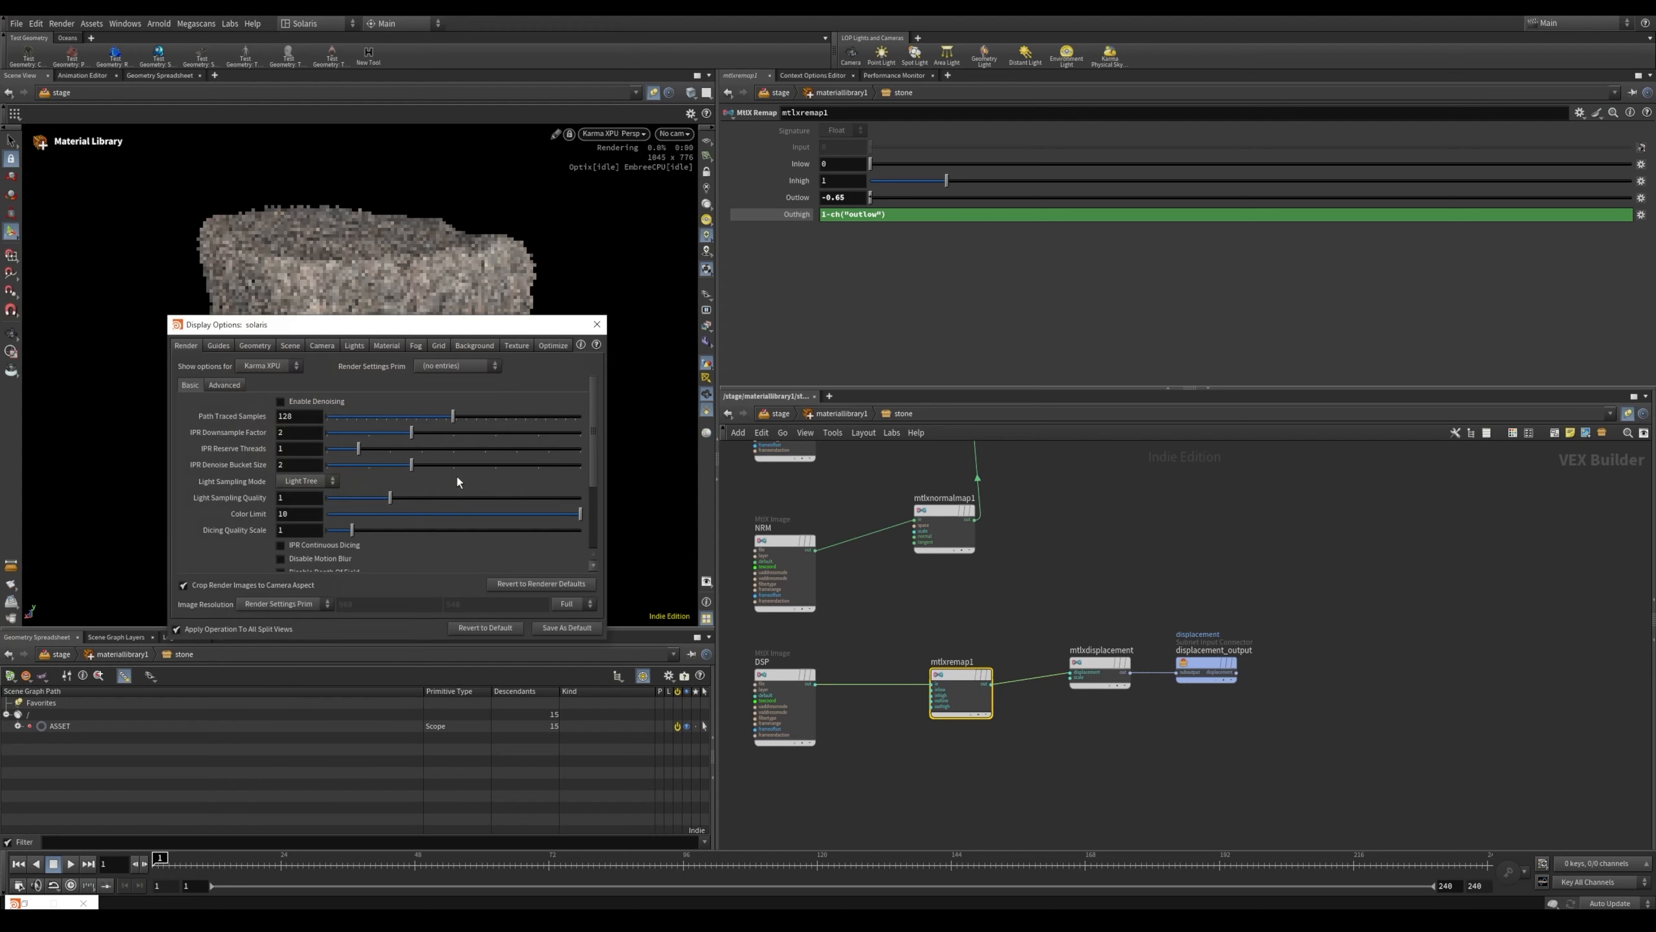
{"action": "left_click", "coordinate": [573, 604]}
{"action": "left_click", "coordinate": [566, 636]}
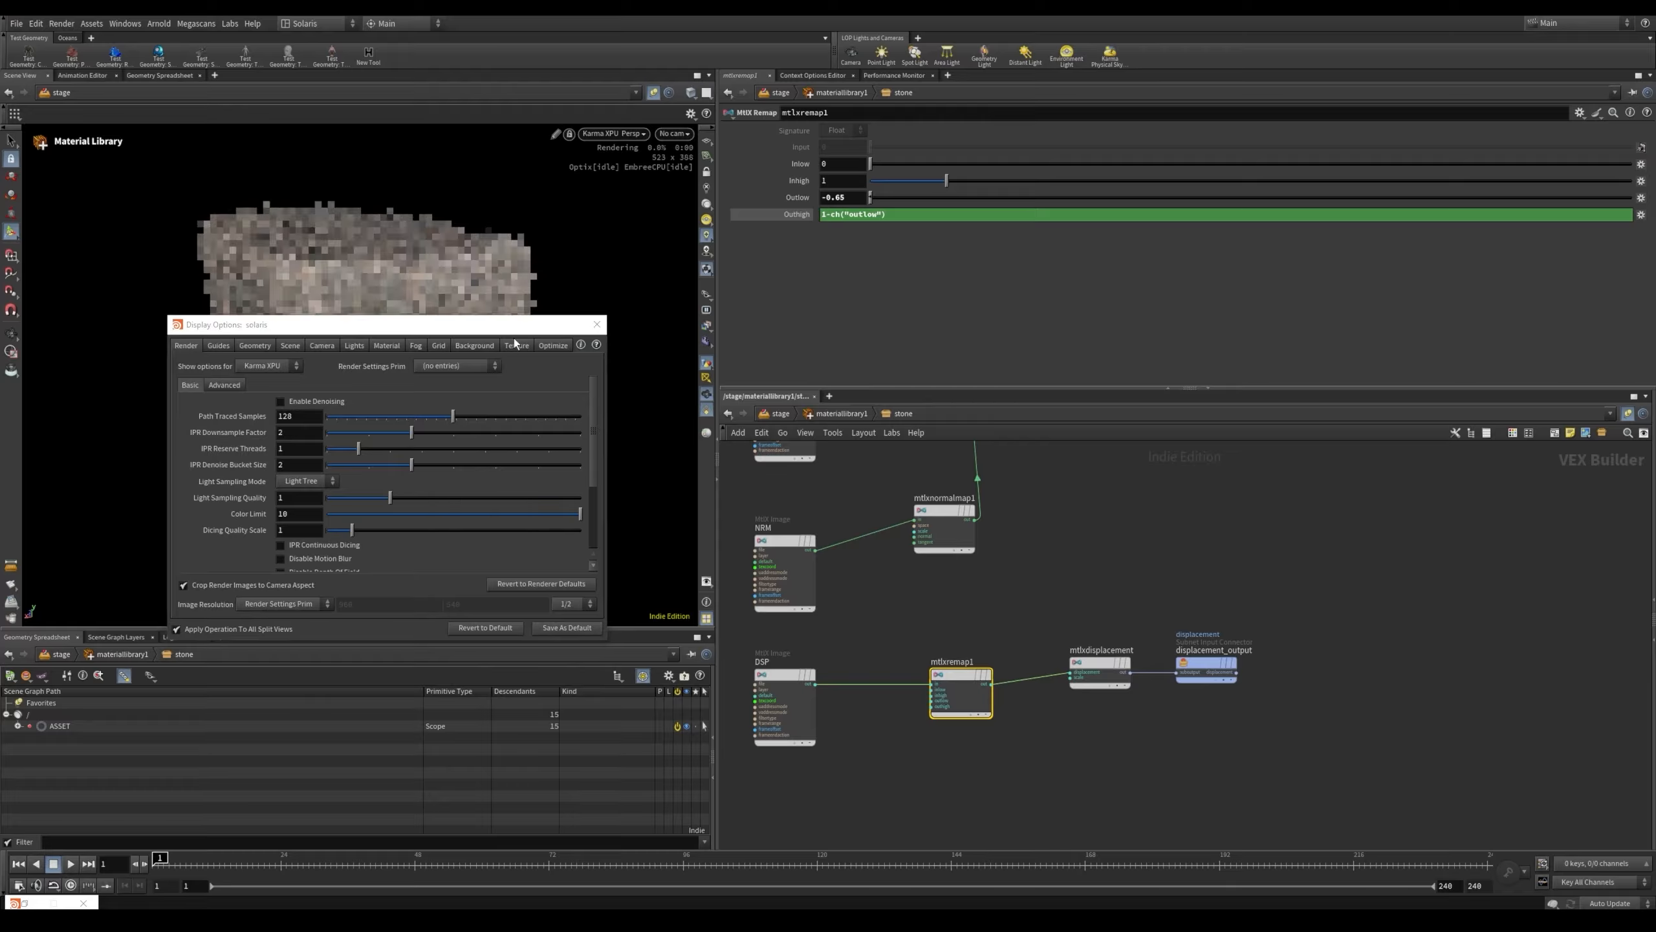
{"action": "left_click", "coordinate": [596, 325]}
Examine the displaced stone's surface and edges from several sides in the Karma render, keeping the display options out of the way
{"action": "left_click_drag", "start_coordinate": [544, 350], "coordinate": [445, 350], "text": "alt"}
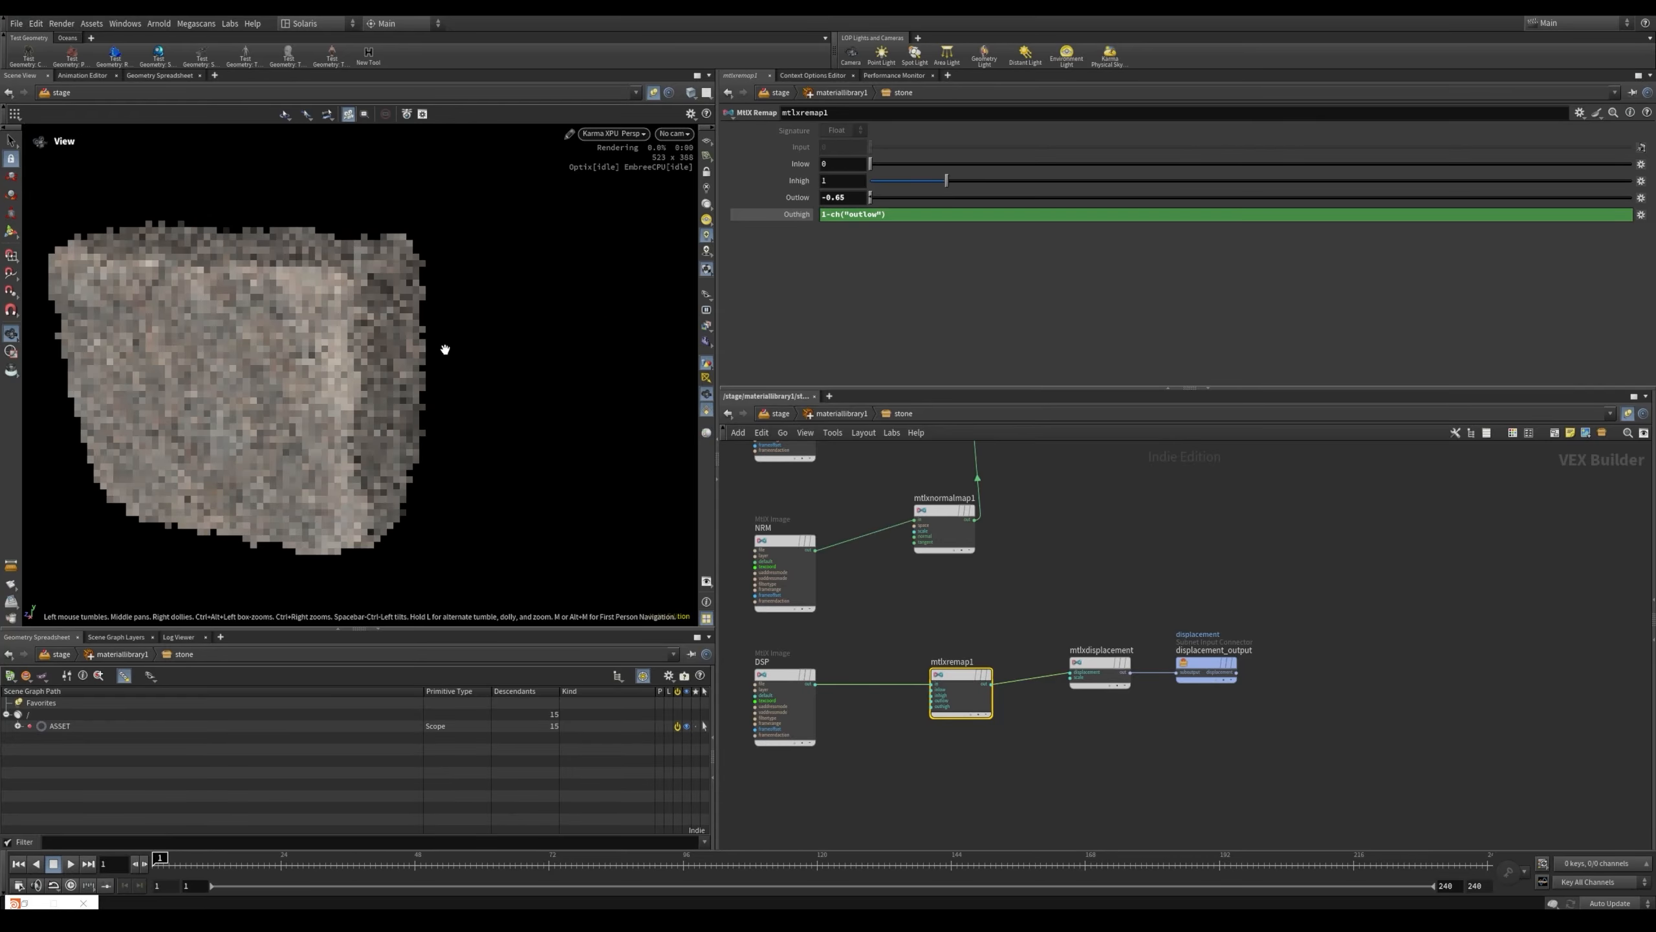
{"action": "middle_click_drag", "start_coordinate": [445, 350], "coordinate": [497, 342], "text": "alt"}
{"action": "right_click_drag", "start_coordinate": [353, 305], "coordinate": [355, 341], "text": "alt"}
{"action": "middle_click_drag", "start_coordinate": [390, 345], "coordinate": [449, 396], "text": "alt"}
{"action": "key", "text": "d"}
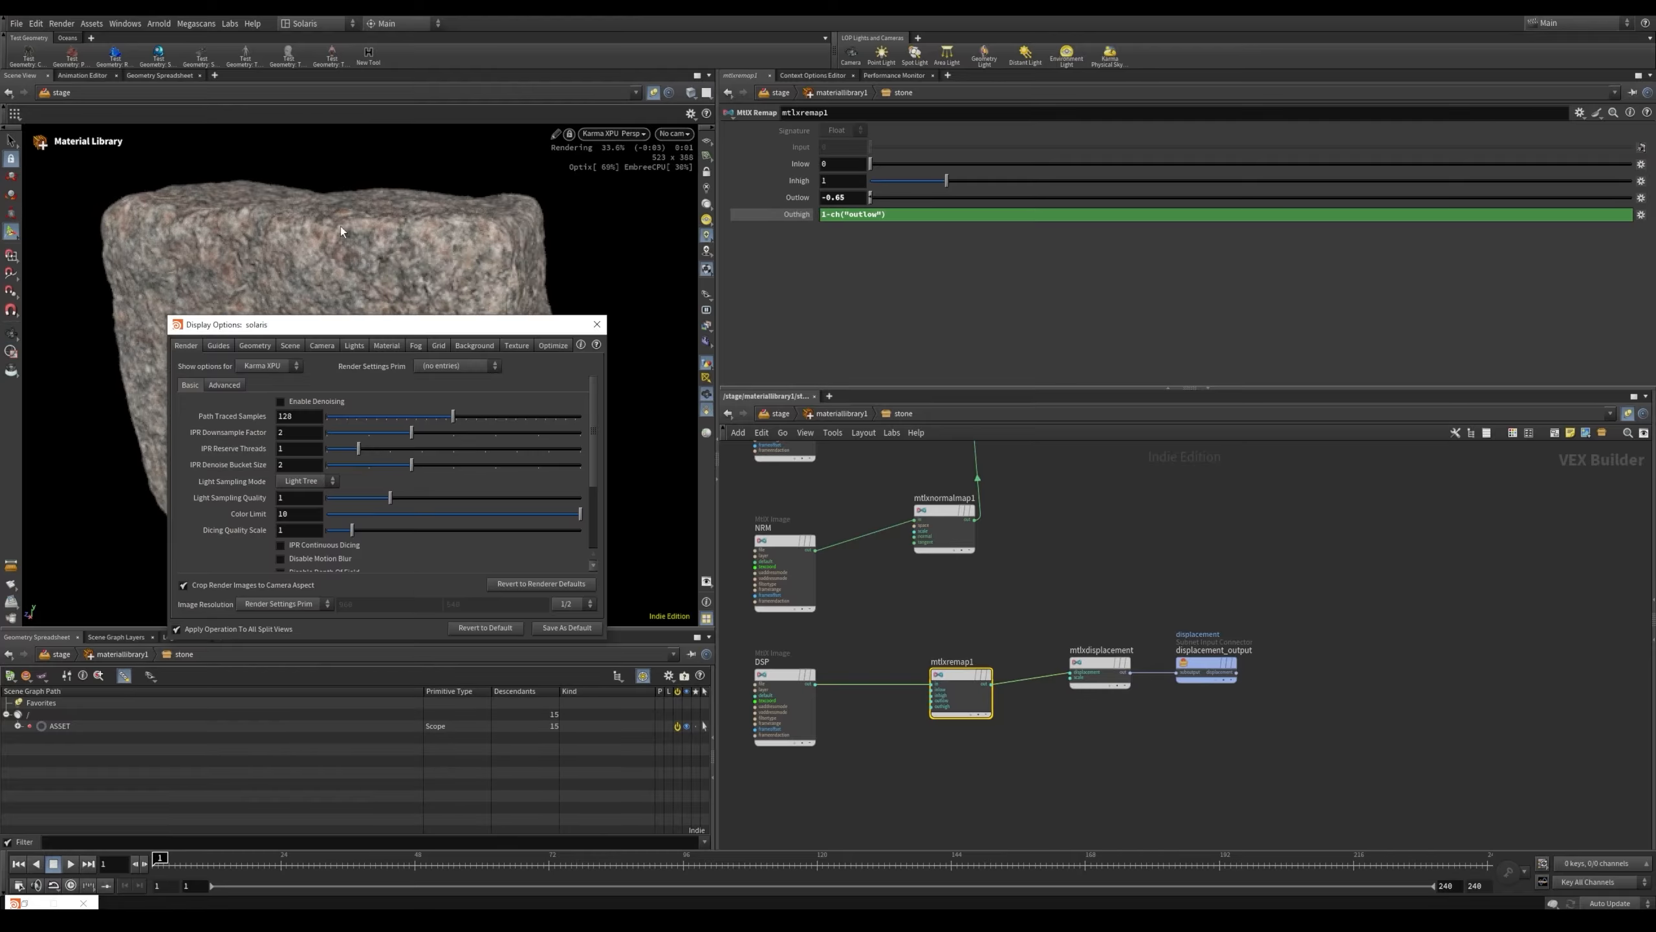
{"action": "left_click", "coordinate": [573, 604]}
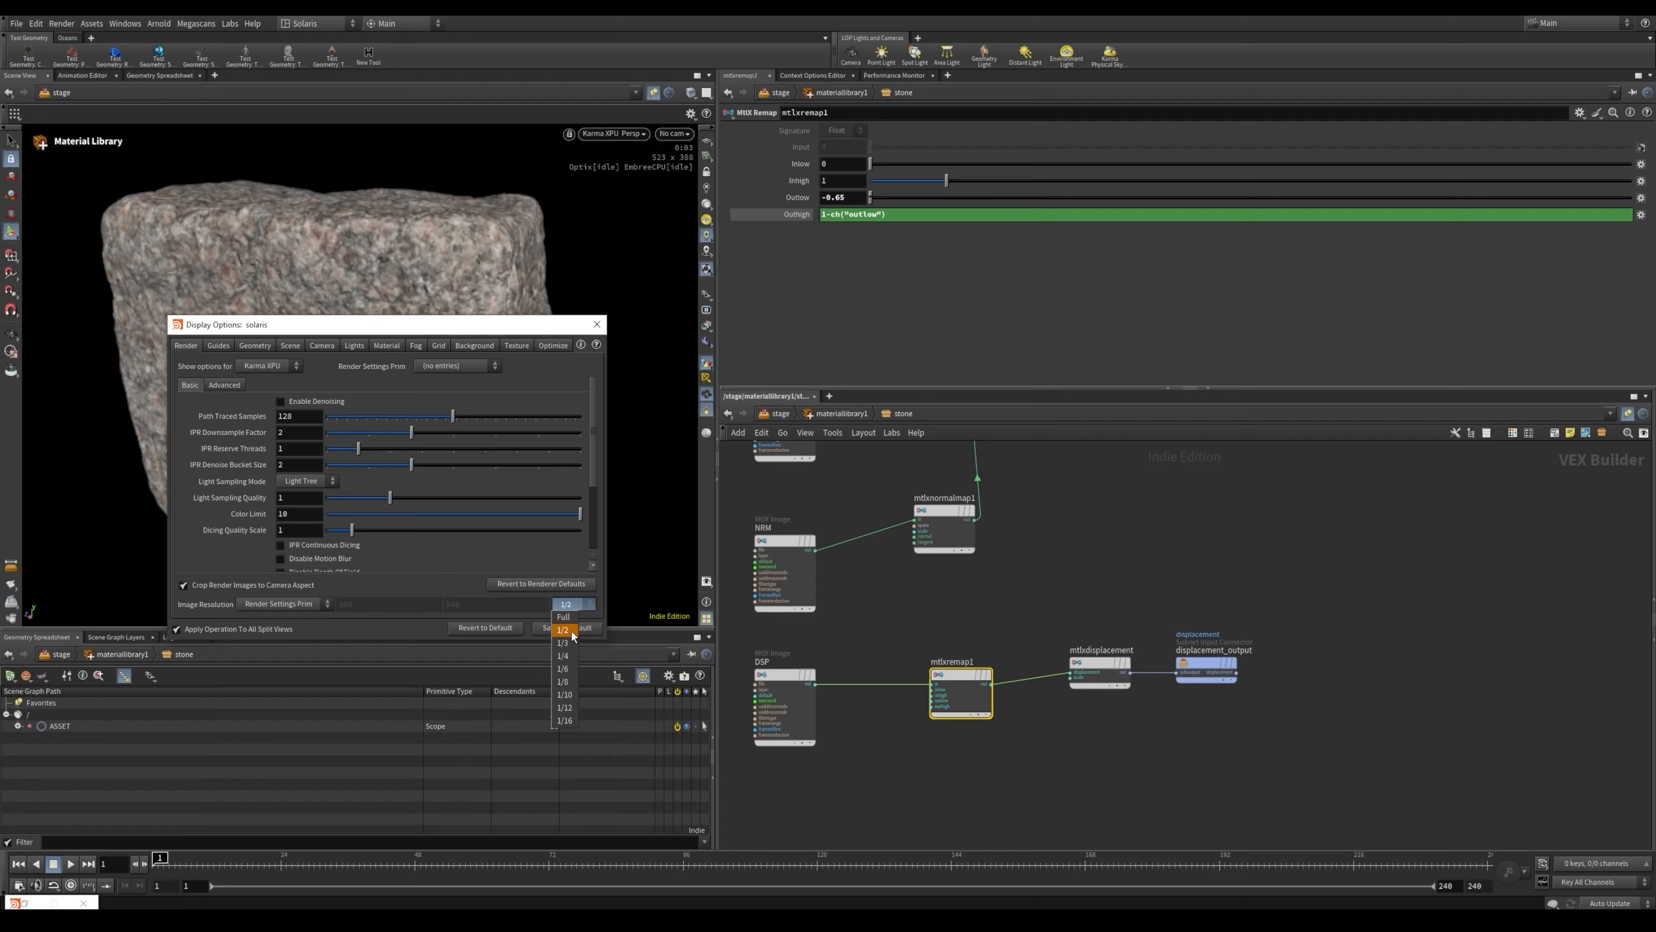
{"action": "left_click", "coordinate": [550, 336]}
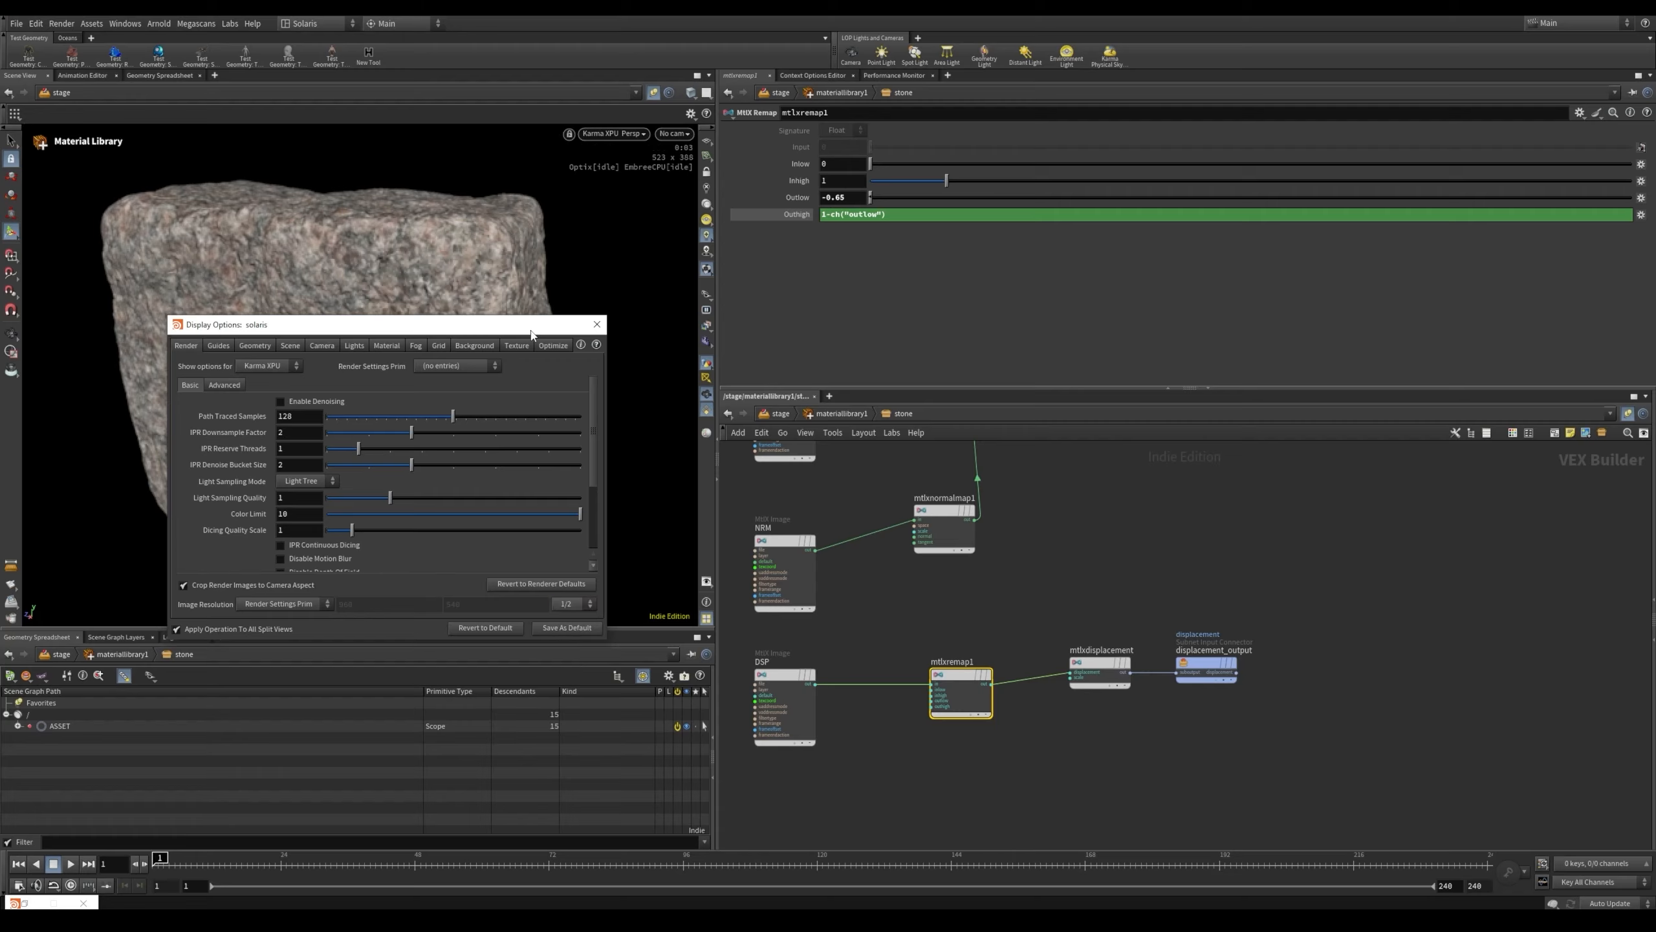
{"action": "left_click_drag", "start_coordinate": [550, 336], "coordinate": [559, 601]}
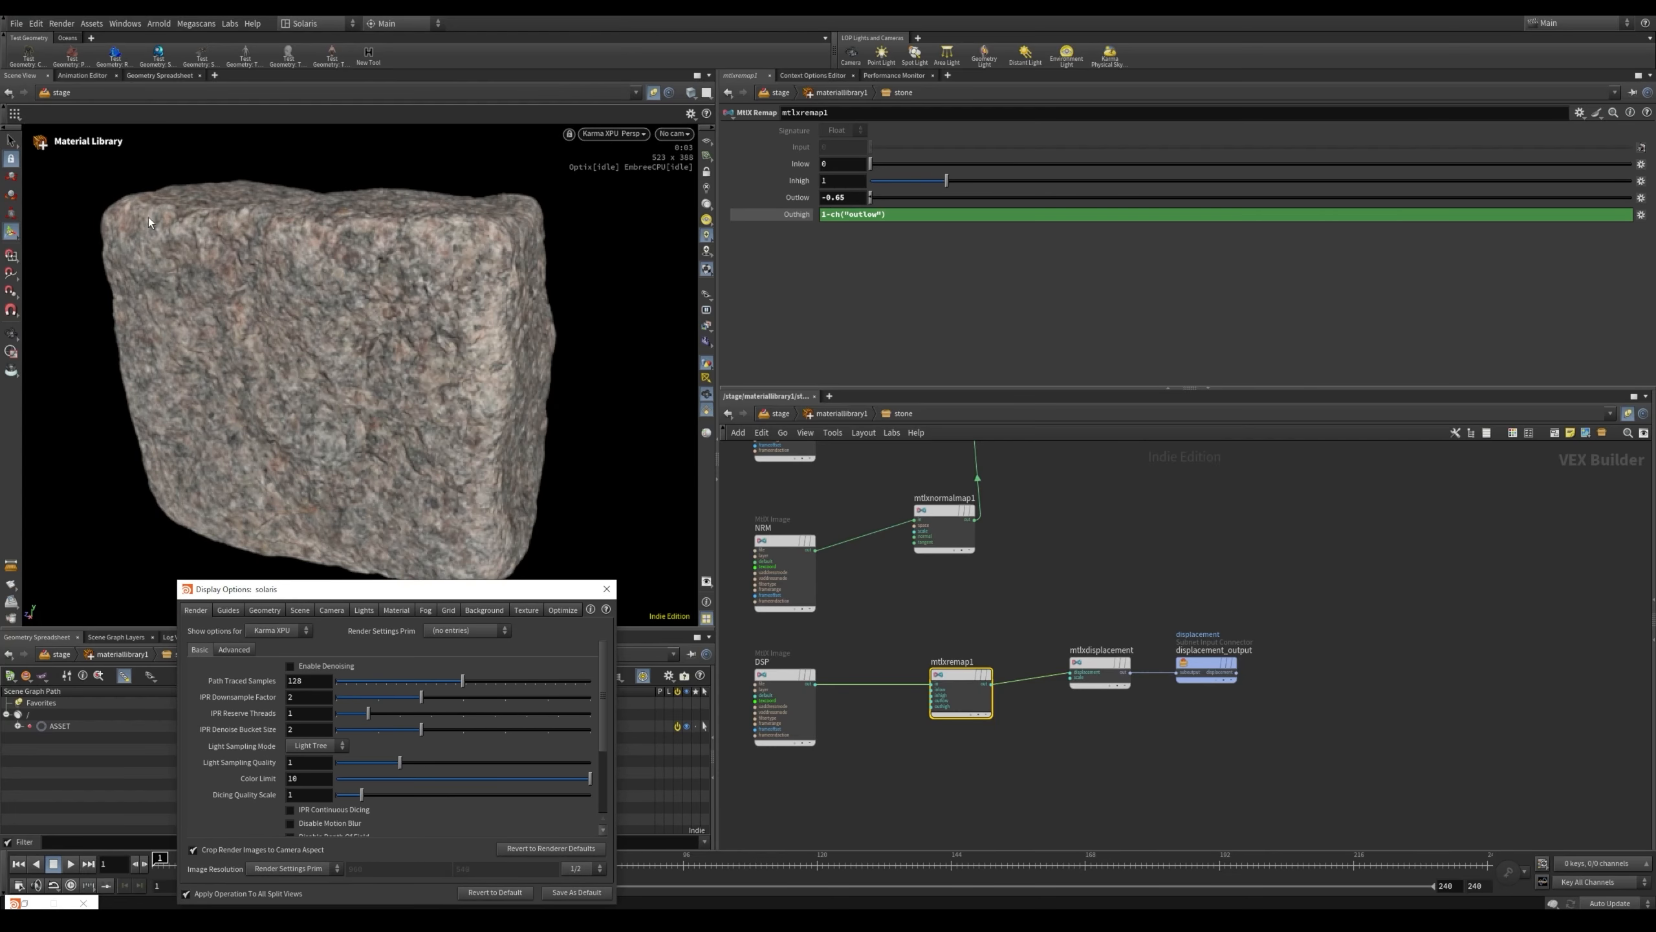
{"action": "left_click_drag", "start_coordinate": [424, 222], "coordinate": [286, 285]}
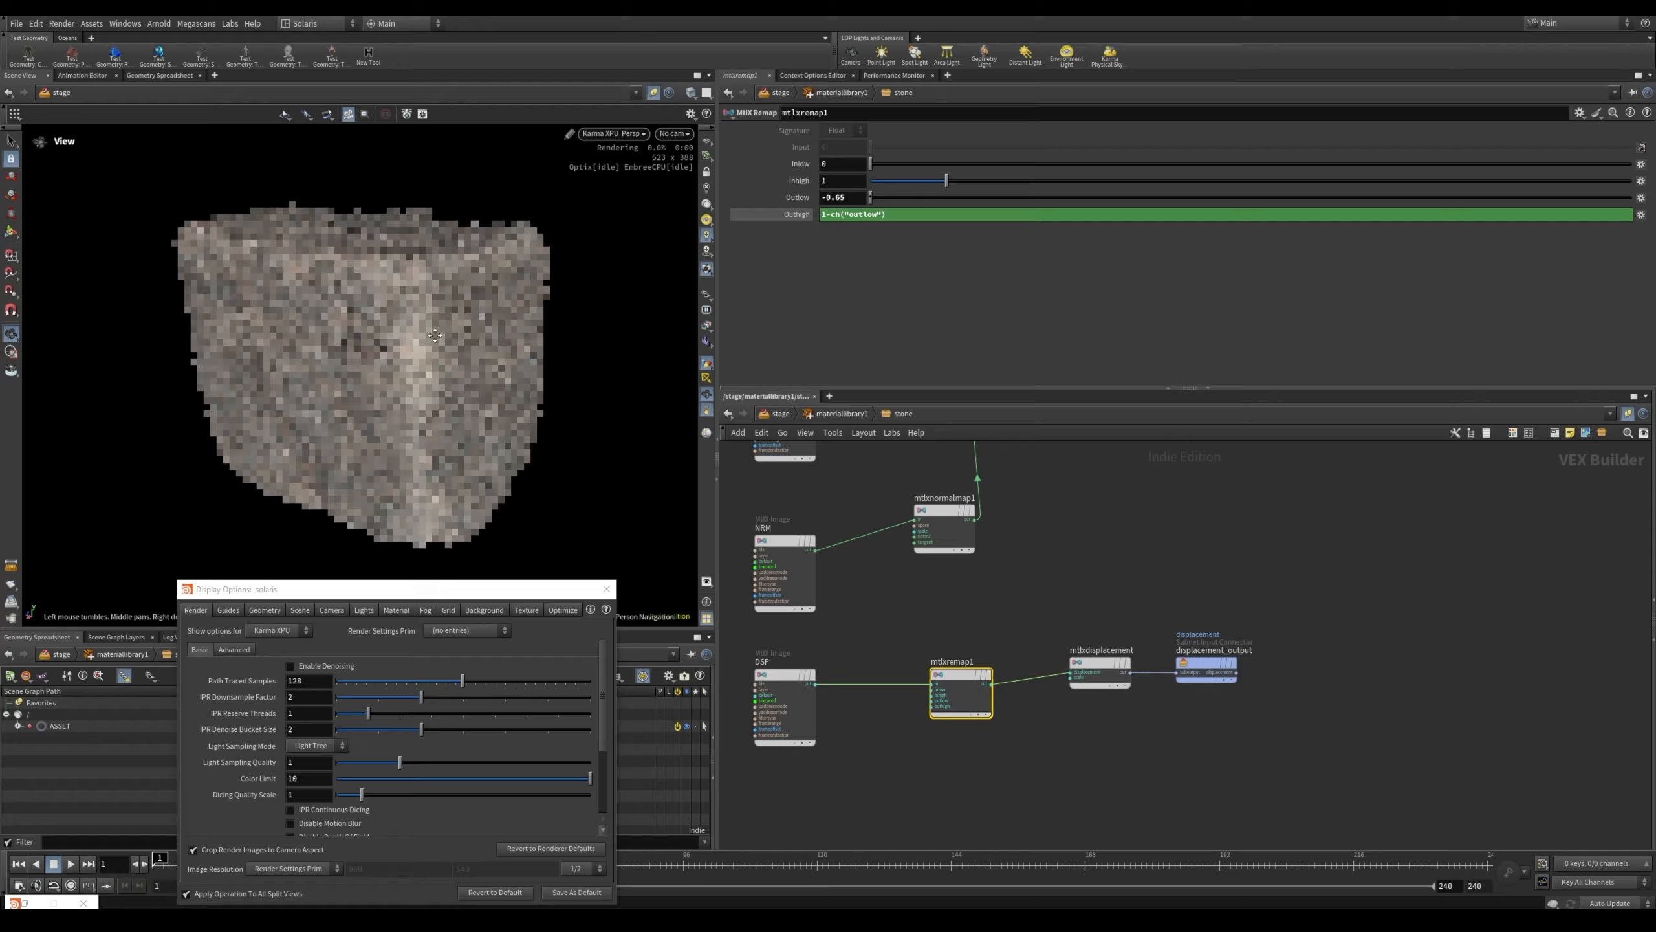
Return to the stage network and make domelight1 the displayed node so the HDRI lights the stone
{"action": "key", "text": "u"}
{"action": "key", "text": "u"}
{"action": "scroll", "coordinate": [1134, 732], "scroll_direction": "down", "scroll_amount": 5}
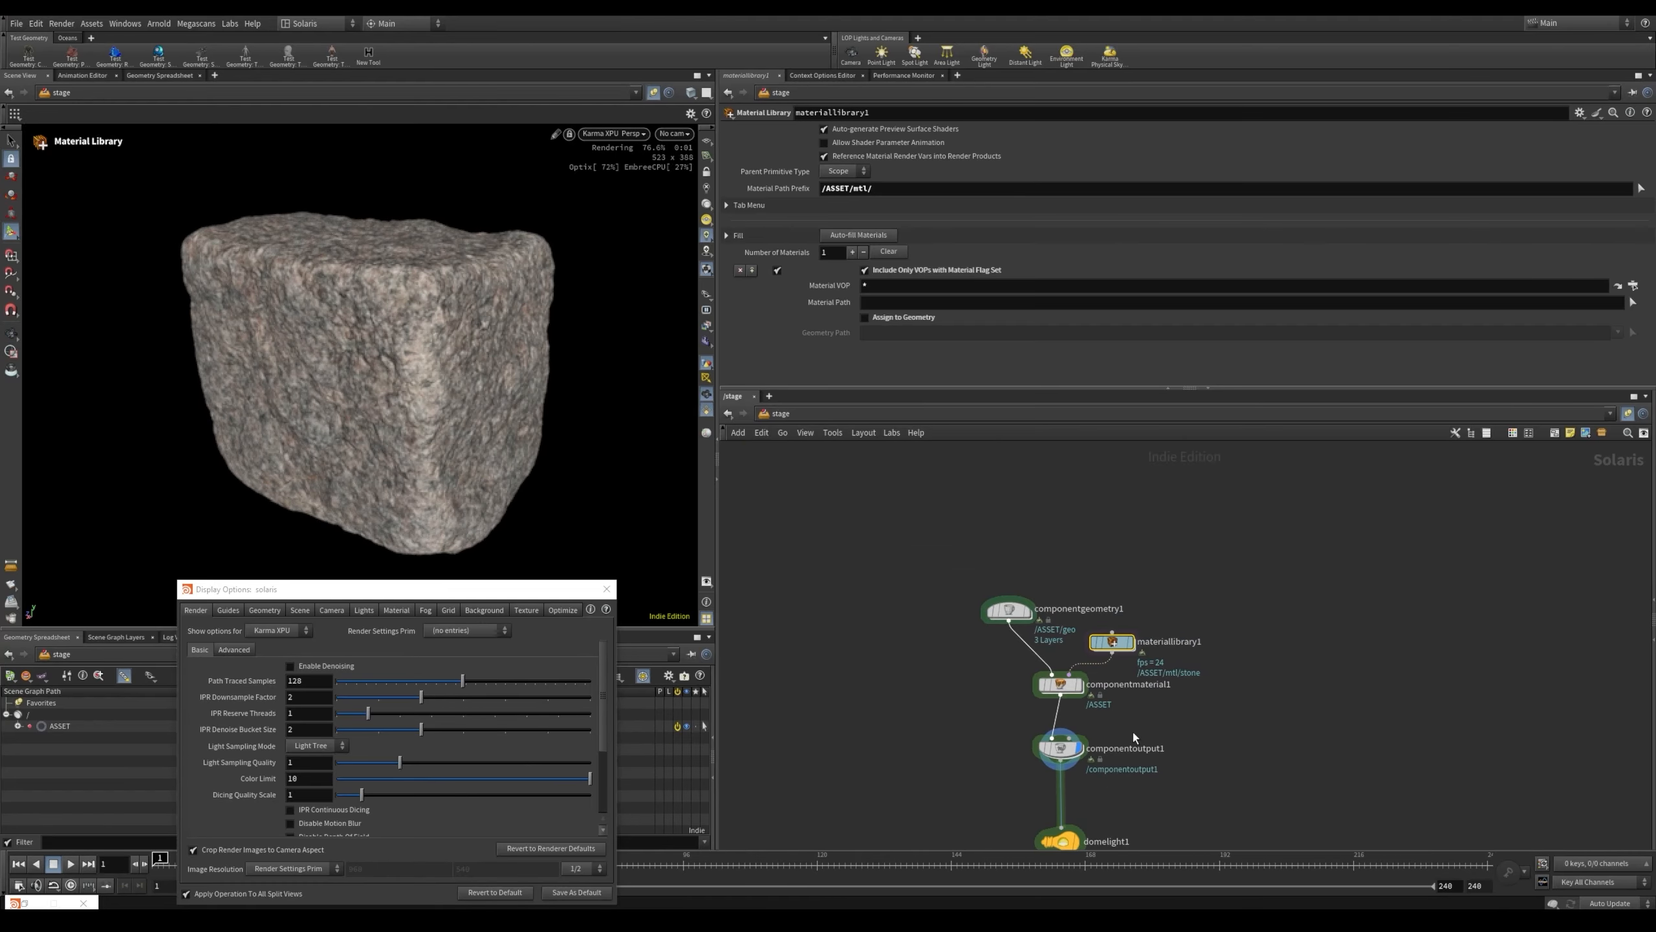
{"action": "middle_click_drag", "start_coordinate": [1133, 732], "coordinate": [1098, 605]}
{"action": "scroll", "coordinate": [1071, 712], "scroll_direction": "up", "scroll_amount": 4}
{"action": "left_click", "coordinate": [1036, 707]}
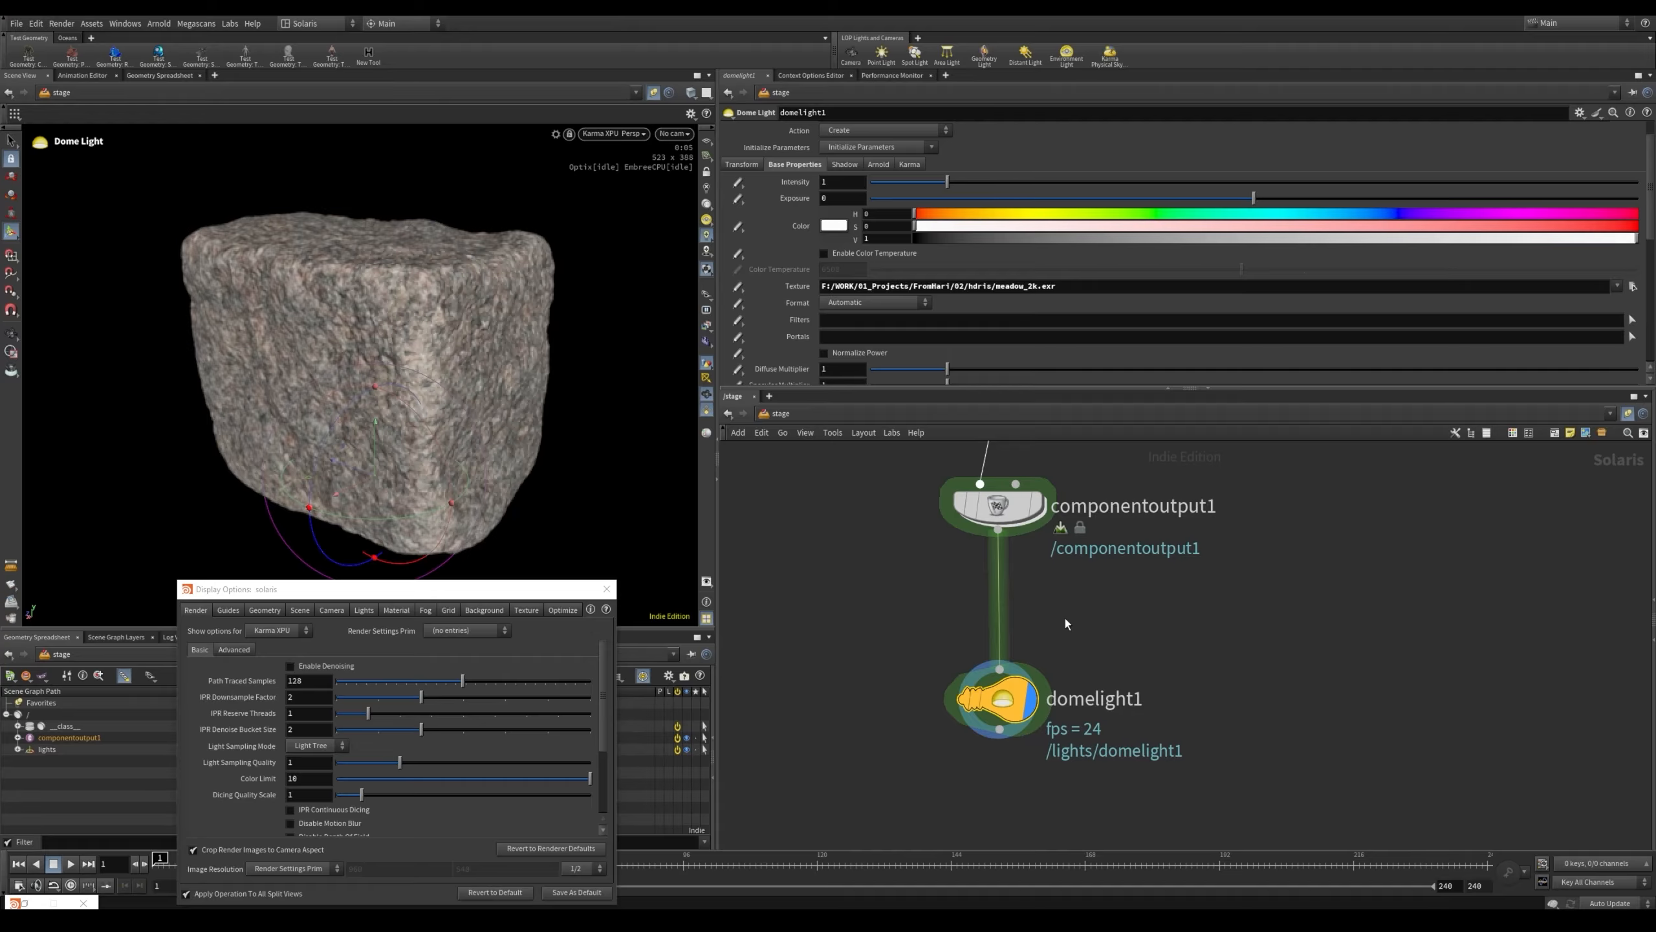
Set the viewport's image resolution to Full and close the display options
{"action": "key", "text": "Escape"}
{"action": "left_click_drag", "start_coordinate": [412, 363], "coordinate": [491, 305]}
{"action": "scroll", "coordinate": [492, 305], "scroll_direction": "up", "scroll_amount": 5, "text": "alt"}
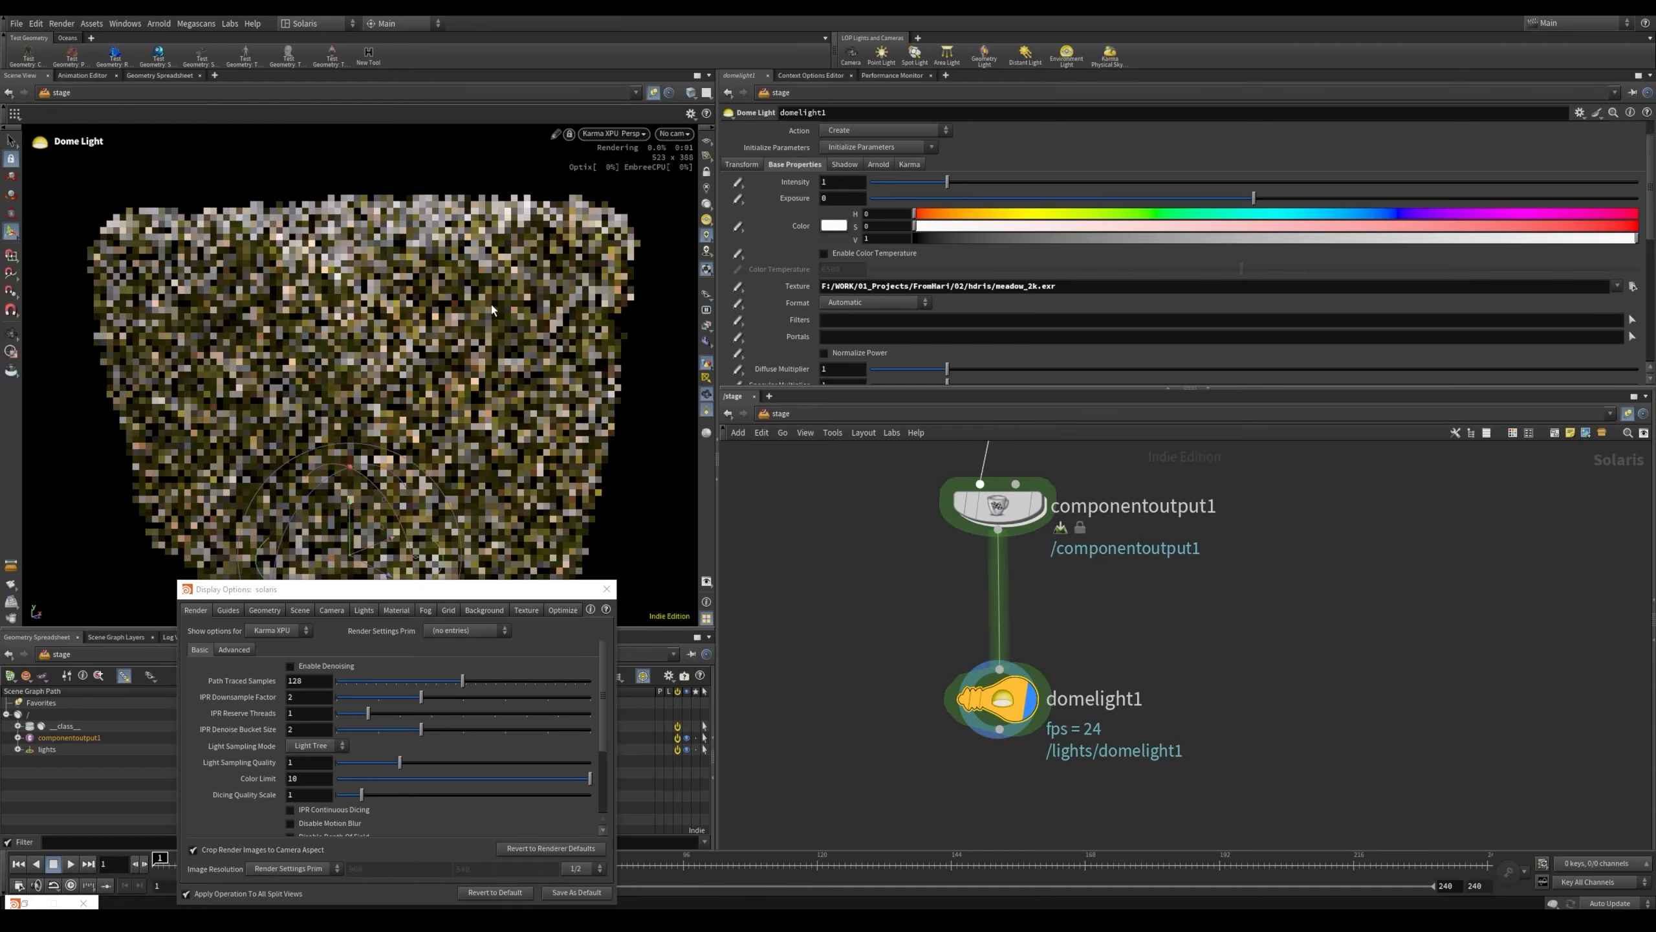
{"action": "left_click", "coordinate": [579, 867]}
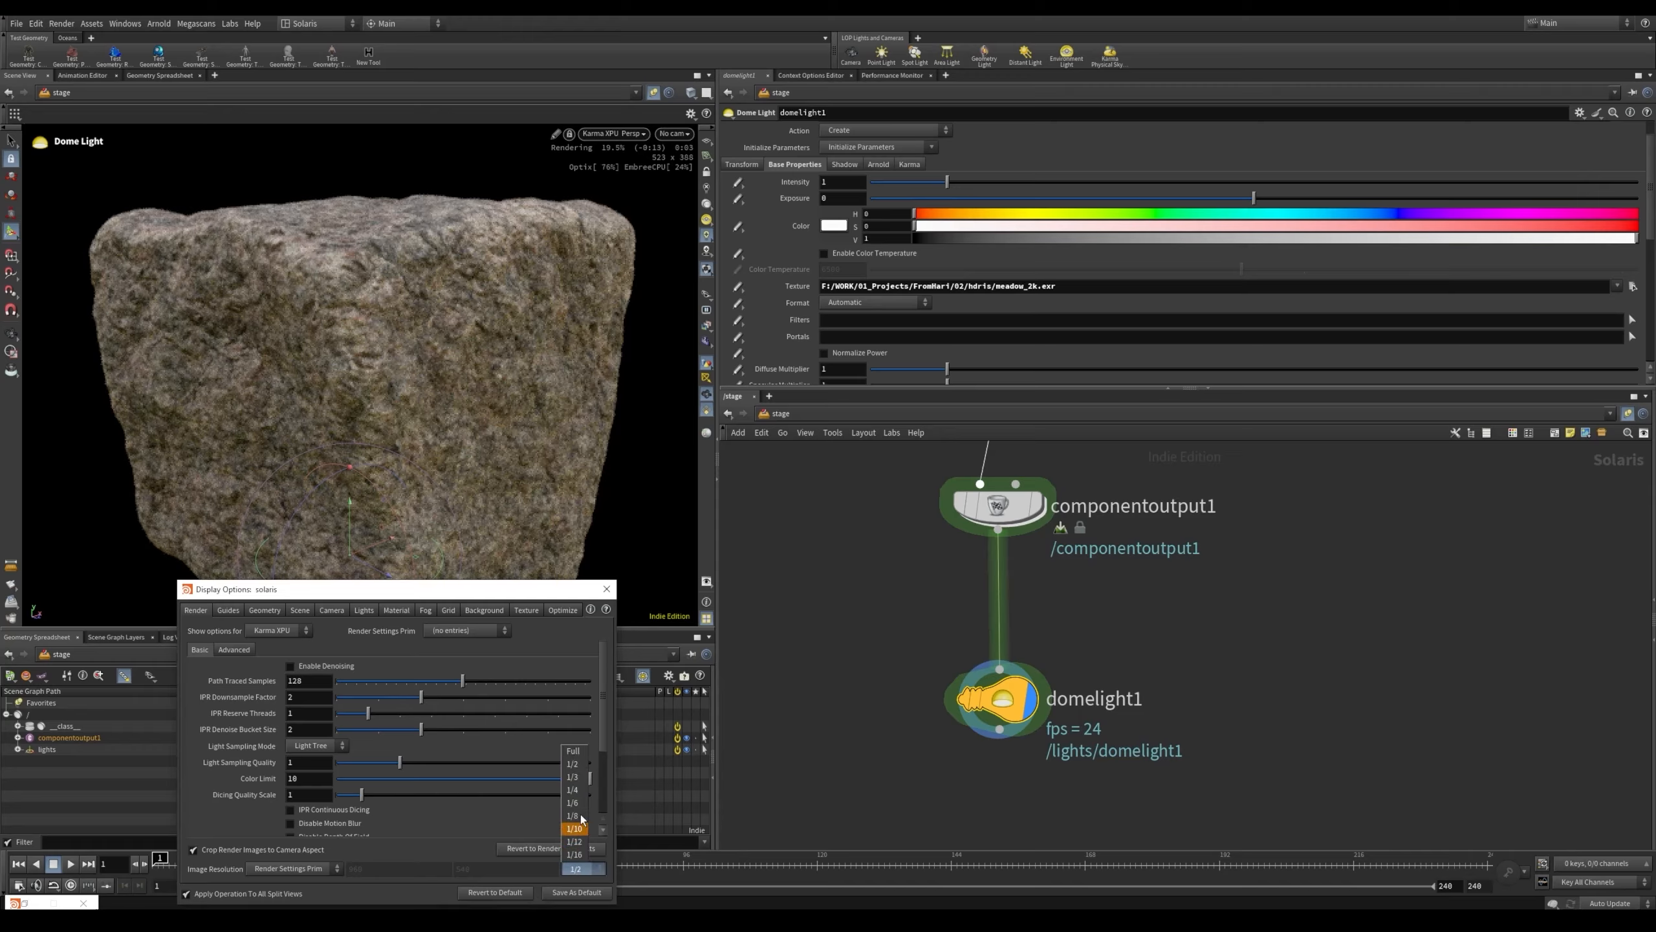
{"action": "left_click", "coordinate": [572, 750]}
{"action": "left_click", "coordinate": [606, 589]}
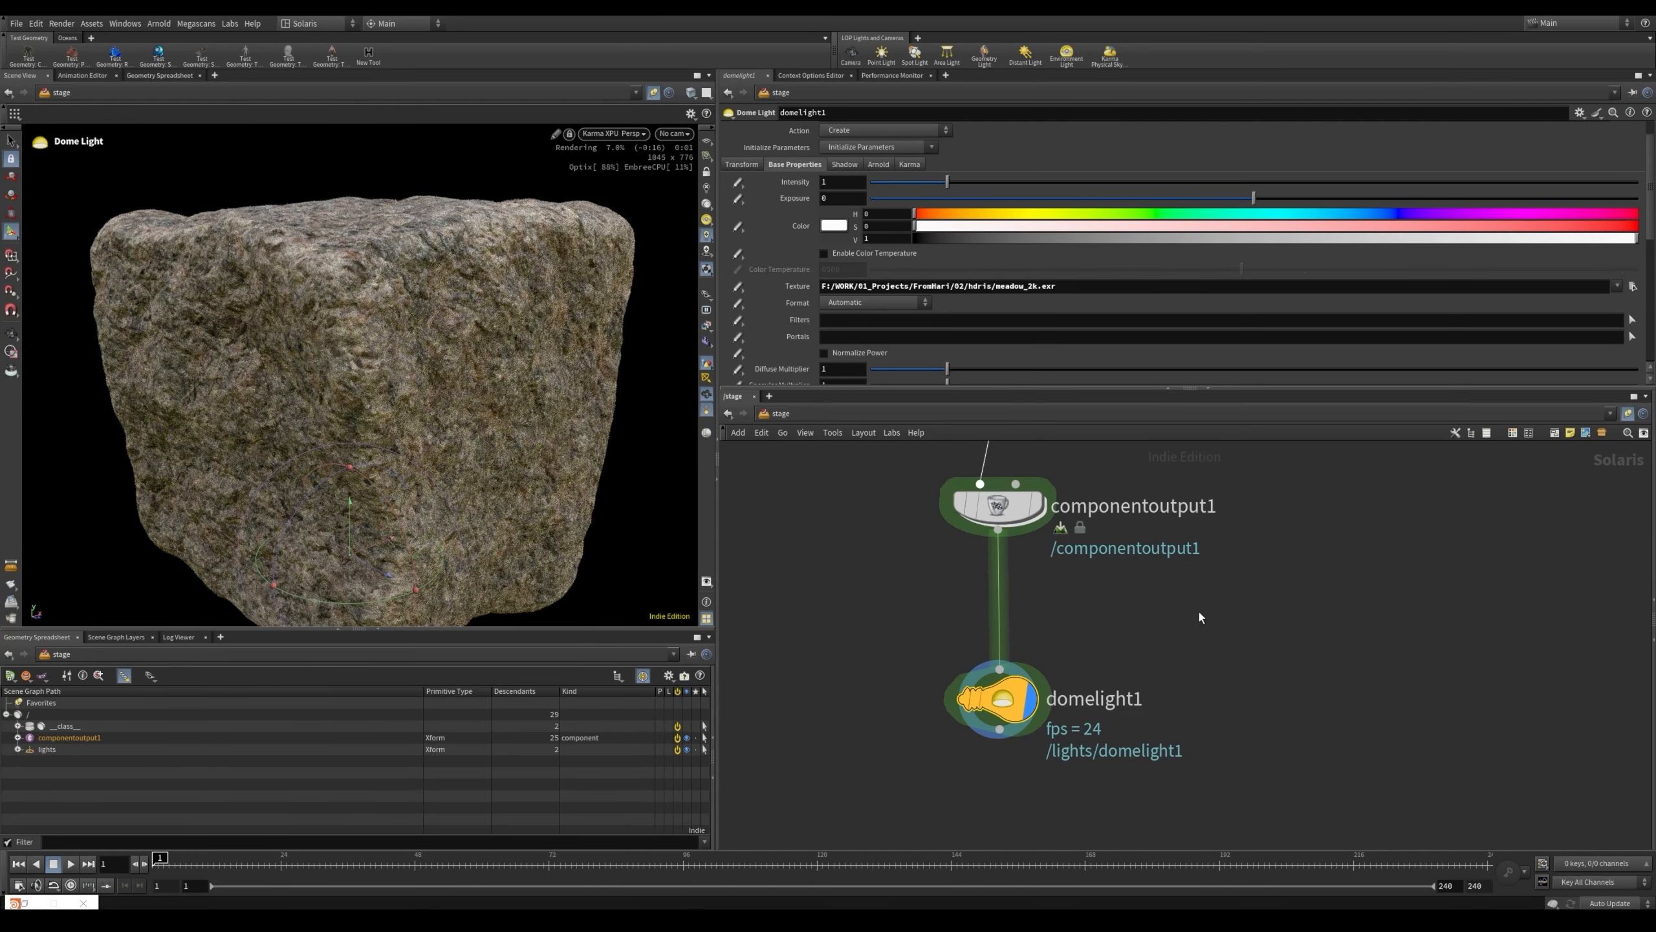
Select the componentoutput1 node and inspect the HDRI-lit stone from above in the full-resolution render
{"action": "key", "text": "Up"}
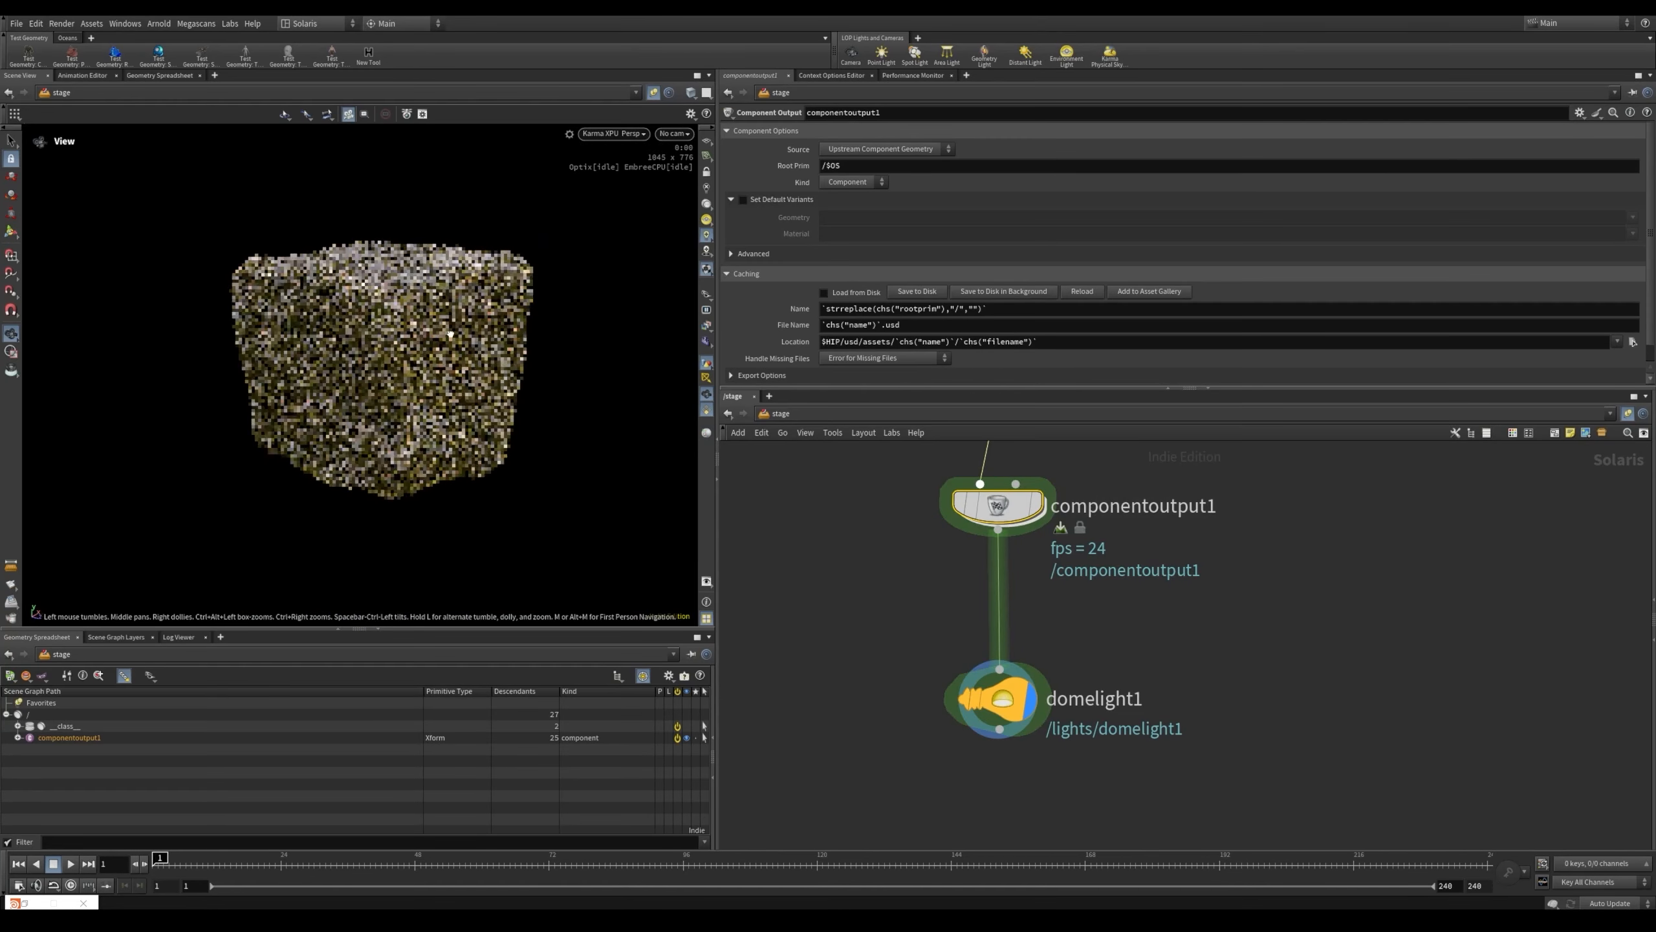
{"action": "left_click_drag", "start_coordinate": [449, 333], "coordinate": [352, 385], "text": "alt"}
{"action": "middle_click_drag", "start_coordinate": [352, 339], "coordinate": [472, 385], "text": "alt"}
{"action": "right_click_drag", "start_coordinate": [473, 385], "coordinate": [445, 301], "text": "alt"}
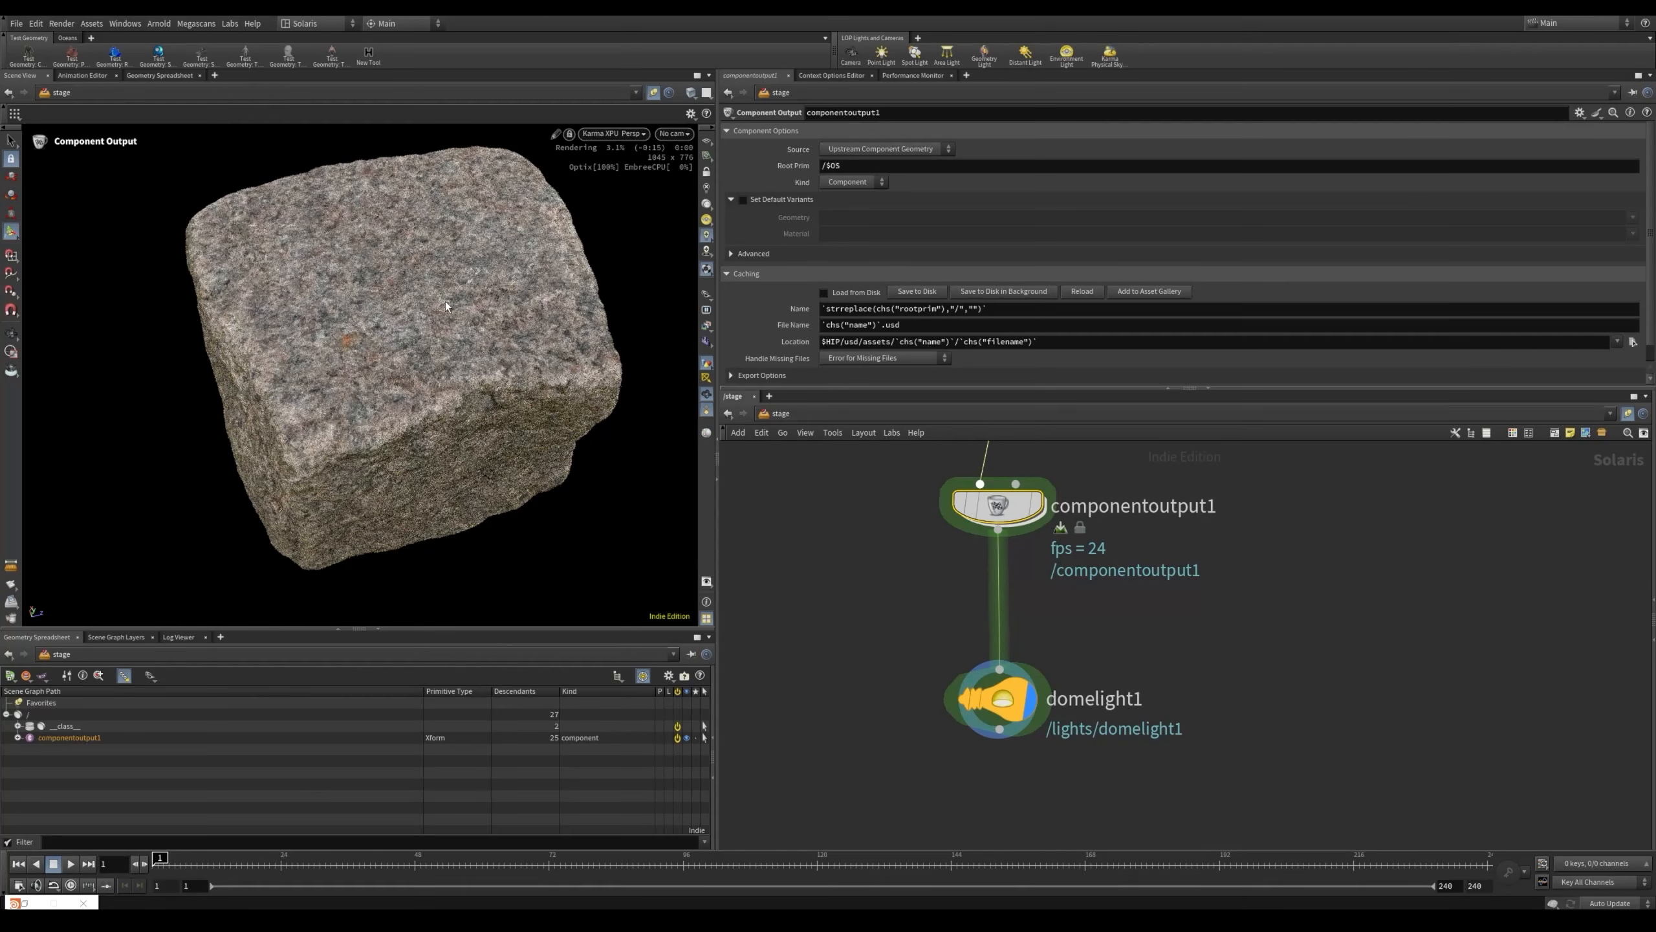
{"action": "scroll", "coordinate": [1055, 663], "scroll_direction": "down", "scroll_amount": 3}
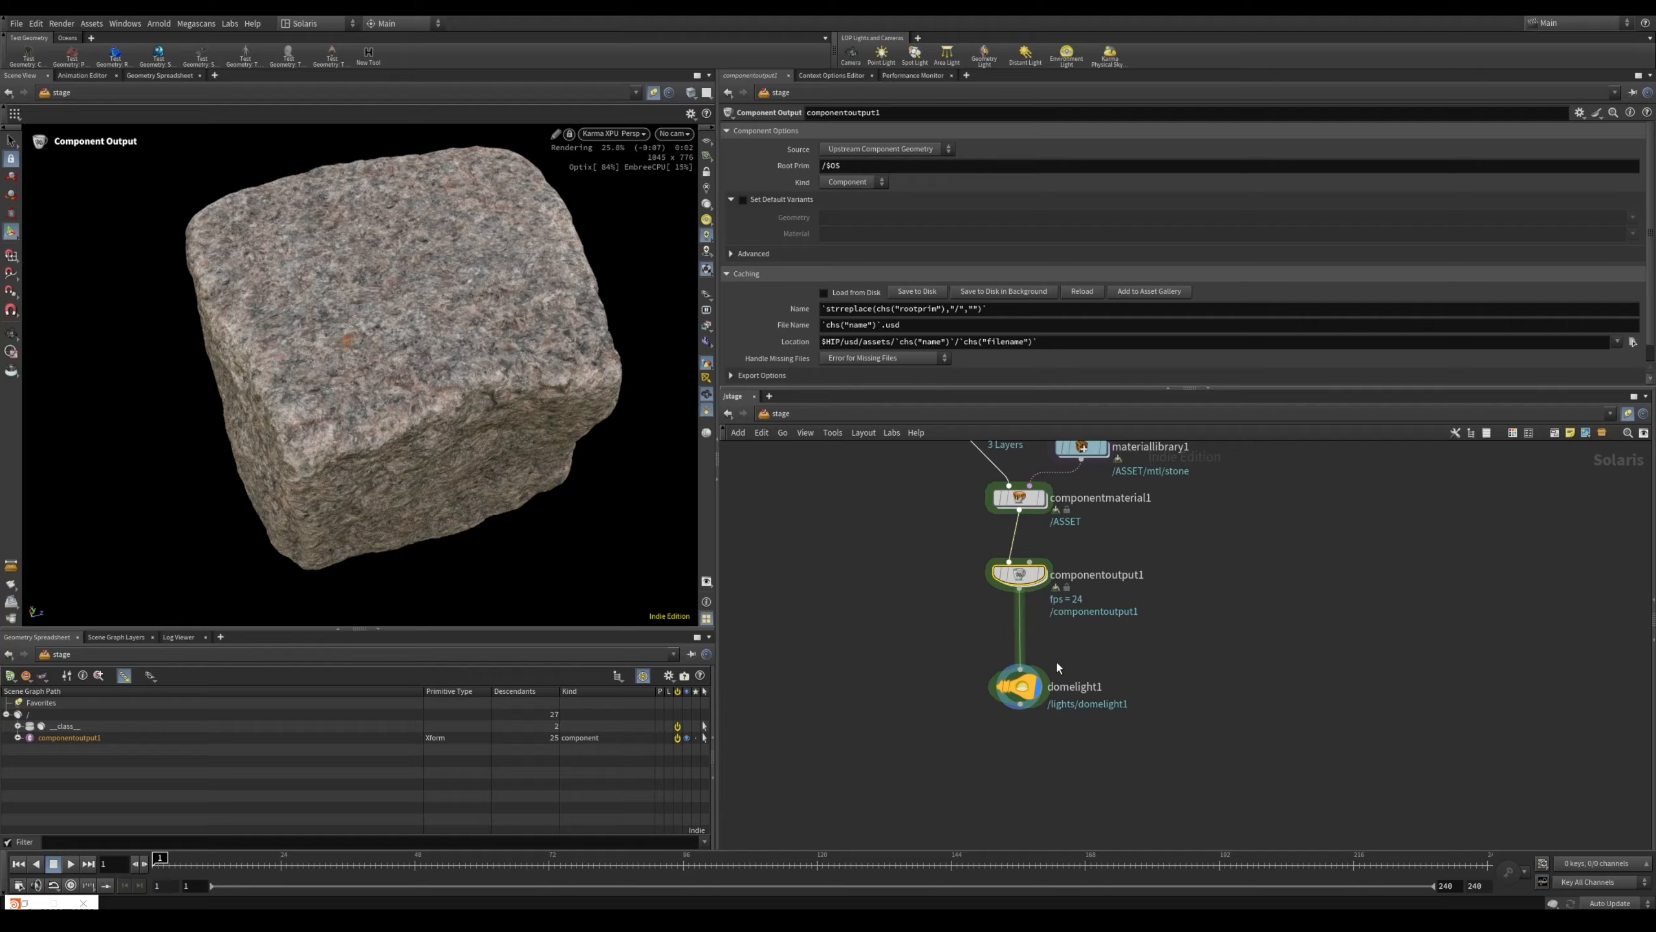
{"action": "mouse_move", "coordinate": [1121, 622]}
{"action": "middle_mouse_down"}
{"action": "mouse_move", "coordinate": [1117, 707]}
{"action": "mouse_move", "coordinate": [1108, 649]}
{"action": "middle_mouse_up"}
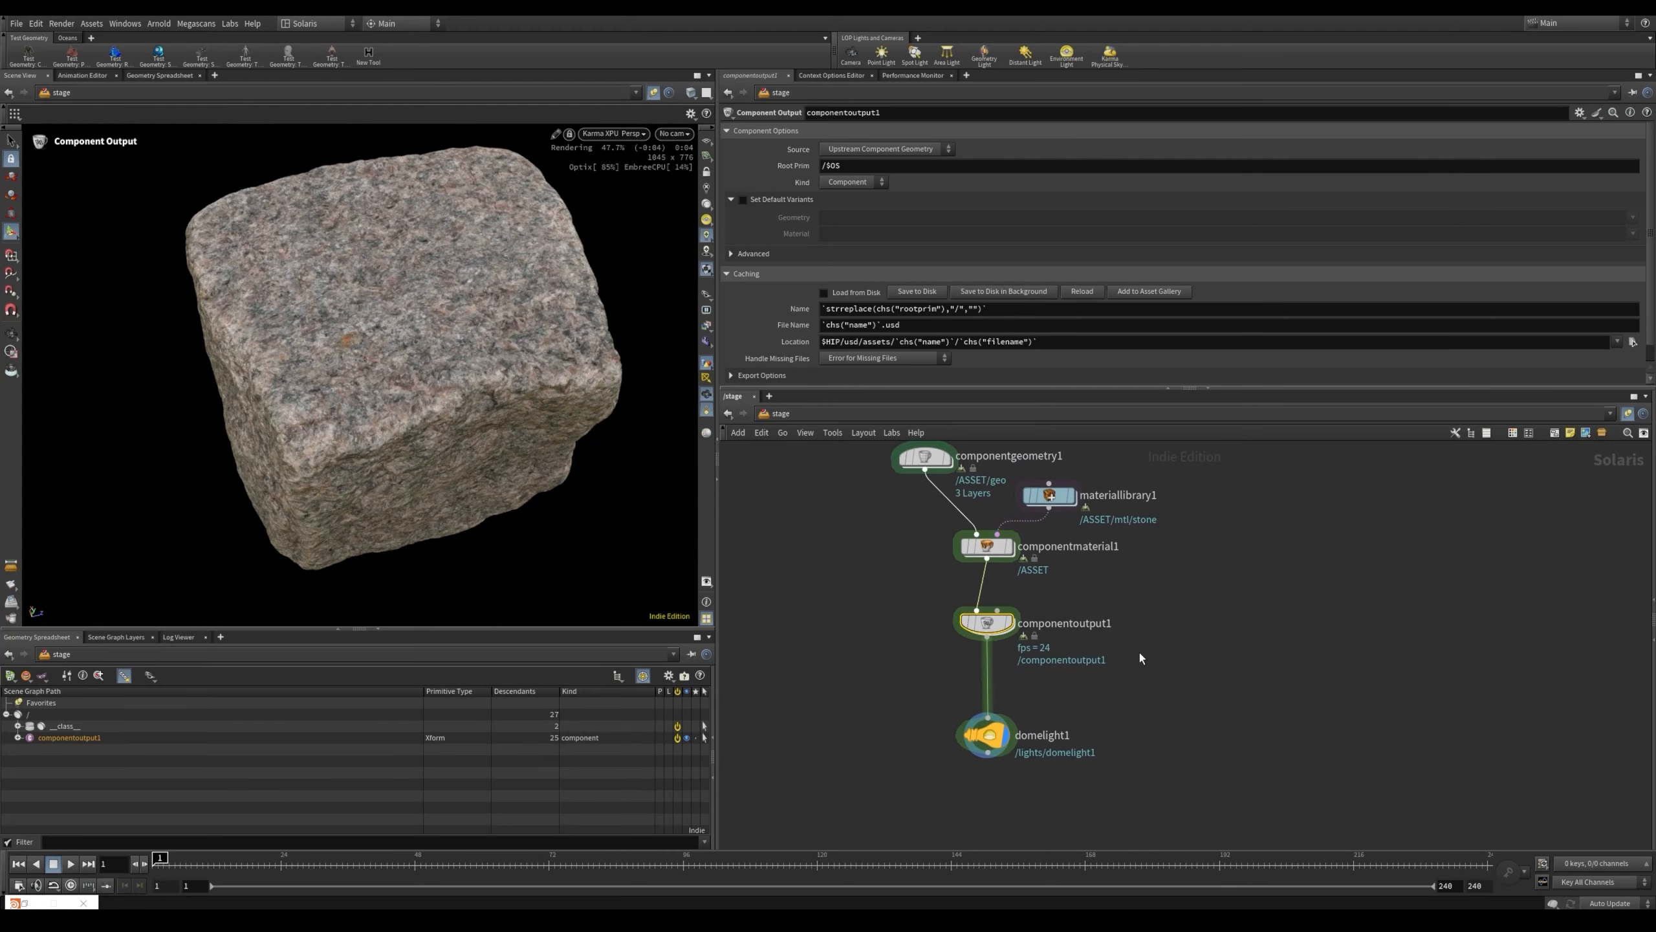
Switch the viewport from Karma XPU back to the standard real-time renderer, with the component output node in view
{"action": "left_click", "coordinate": [612, 134]}
{"action": "left_click", "coordinate": [613, 181]}
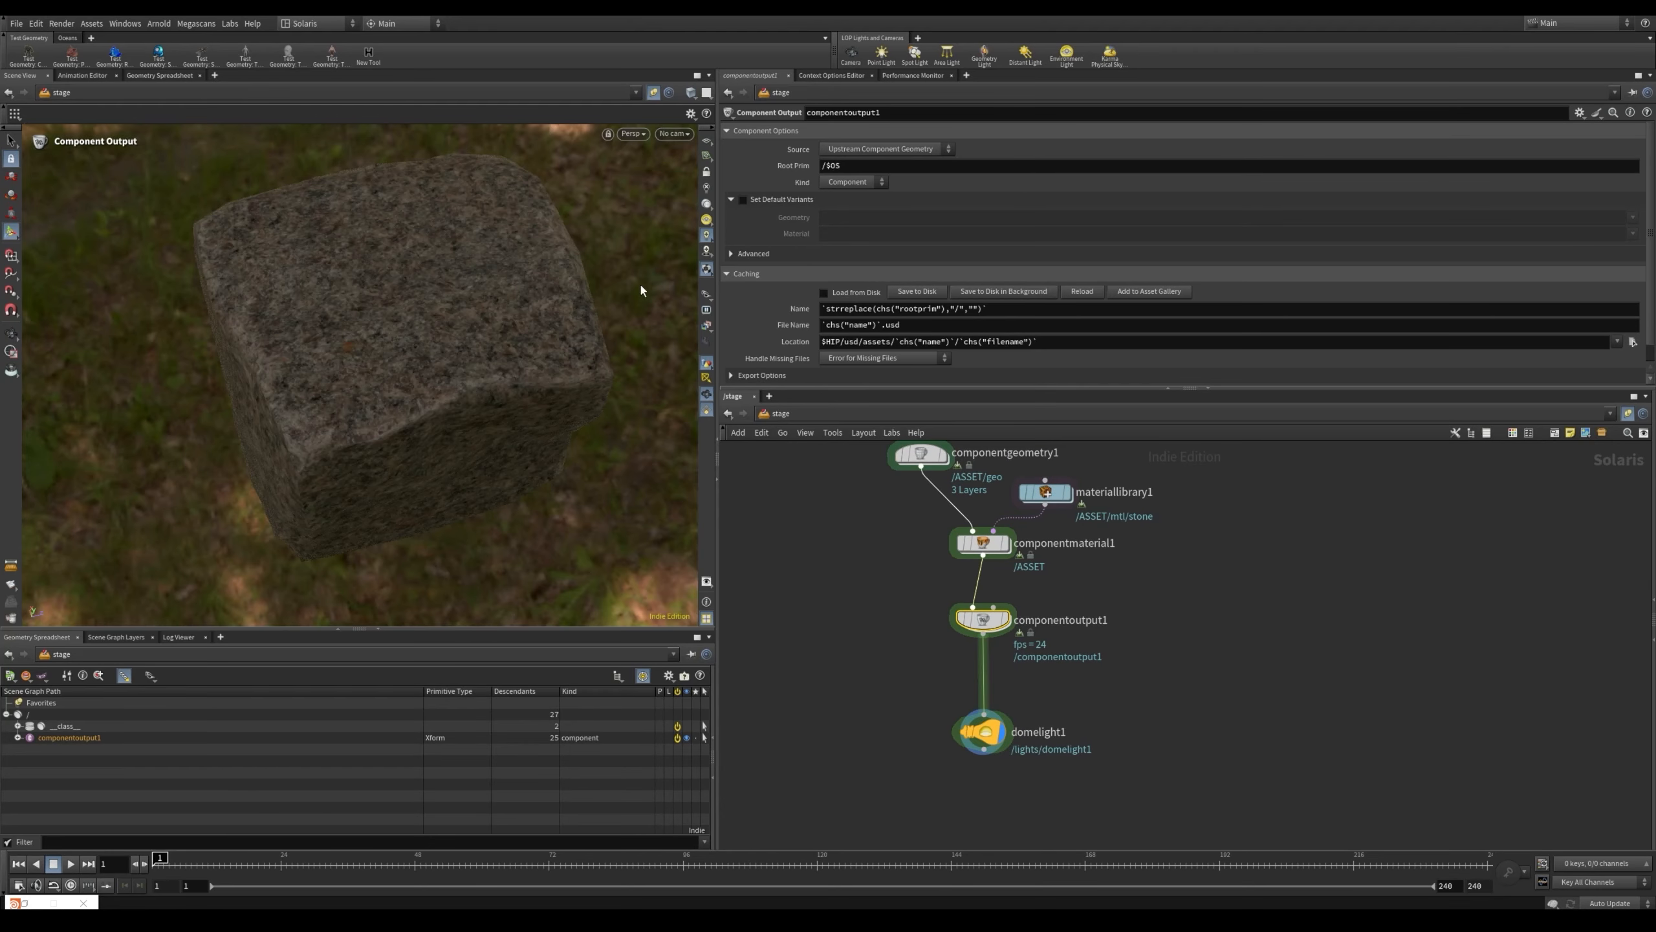
{"action": "scroll", "coordinate": [1076, 707], "scroll_direction": "up", "scroll_amount": 3}
{"action": "middle_click_drag", "start_coordinate": [1064, 692], "coordinate": [1059, 747]}
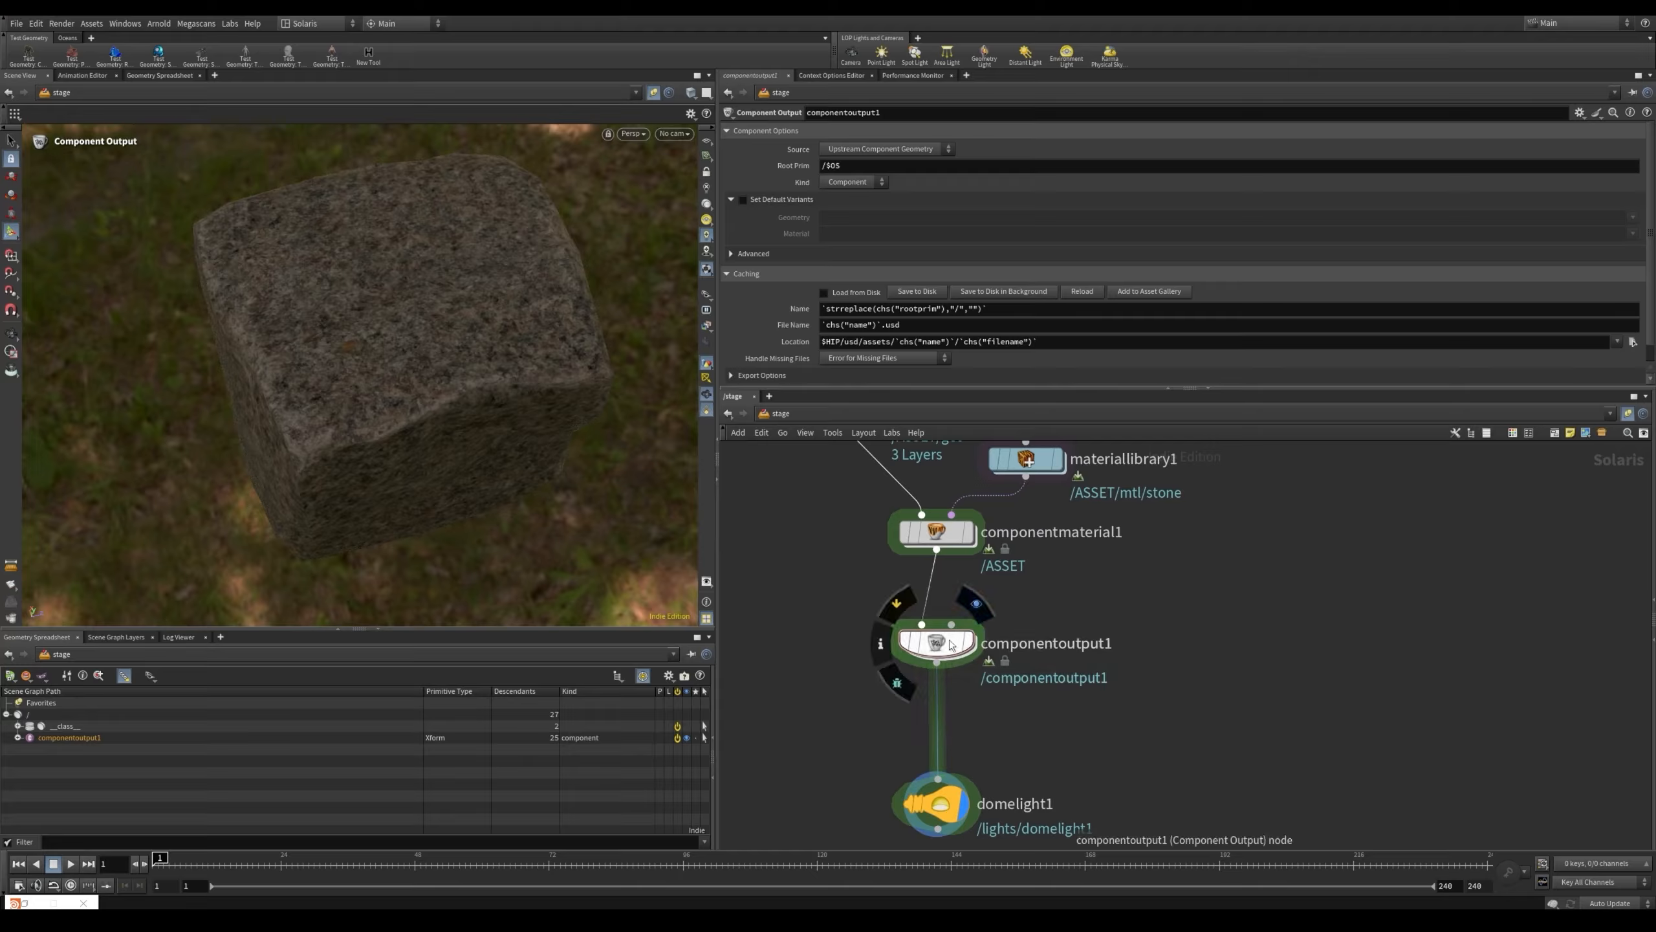
Make componentoutput1 the displayed node and check the resolved path of its caching Location parameter
{"action": "middle_click_drag", "start_coordinate": [1049, 634], "coordinate": [1133, 692]}
{"action": "left_click", "coordinate": [977, 683]}
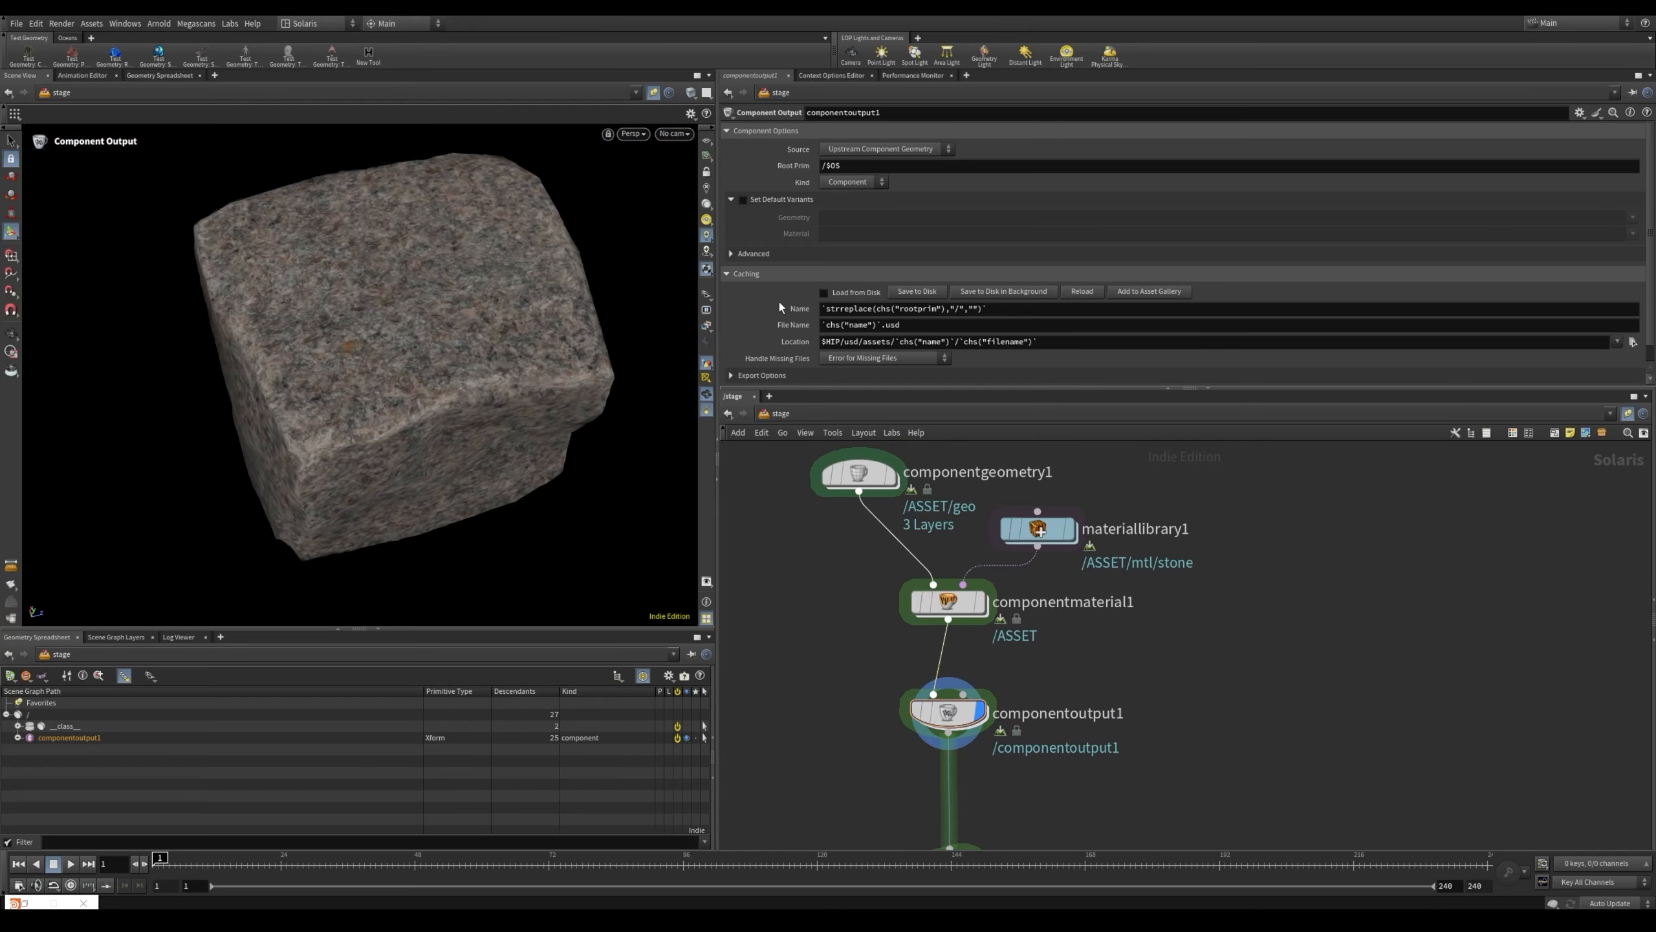
{"action": "left_click", "coordinate": [939, 721]}
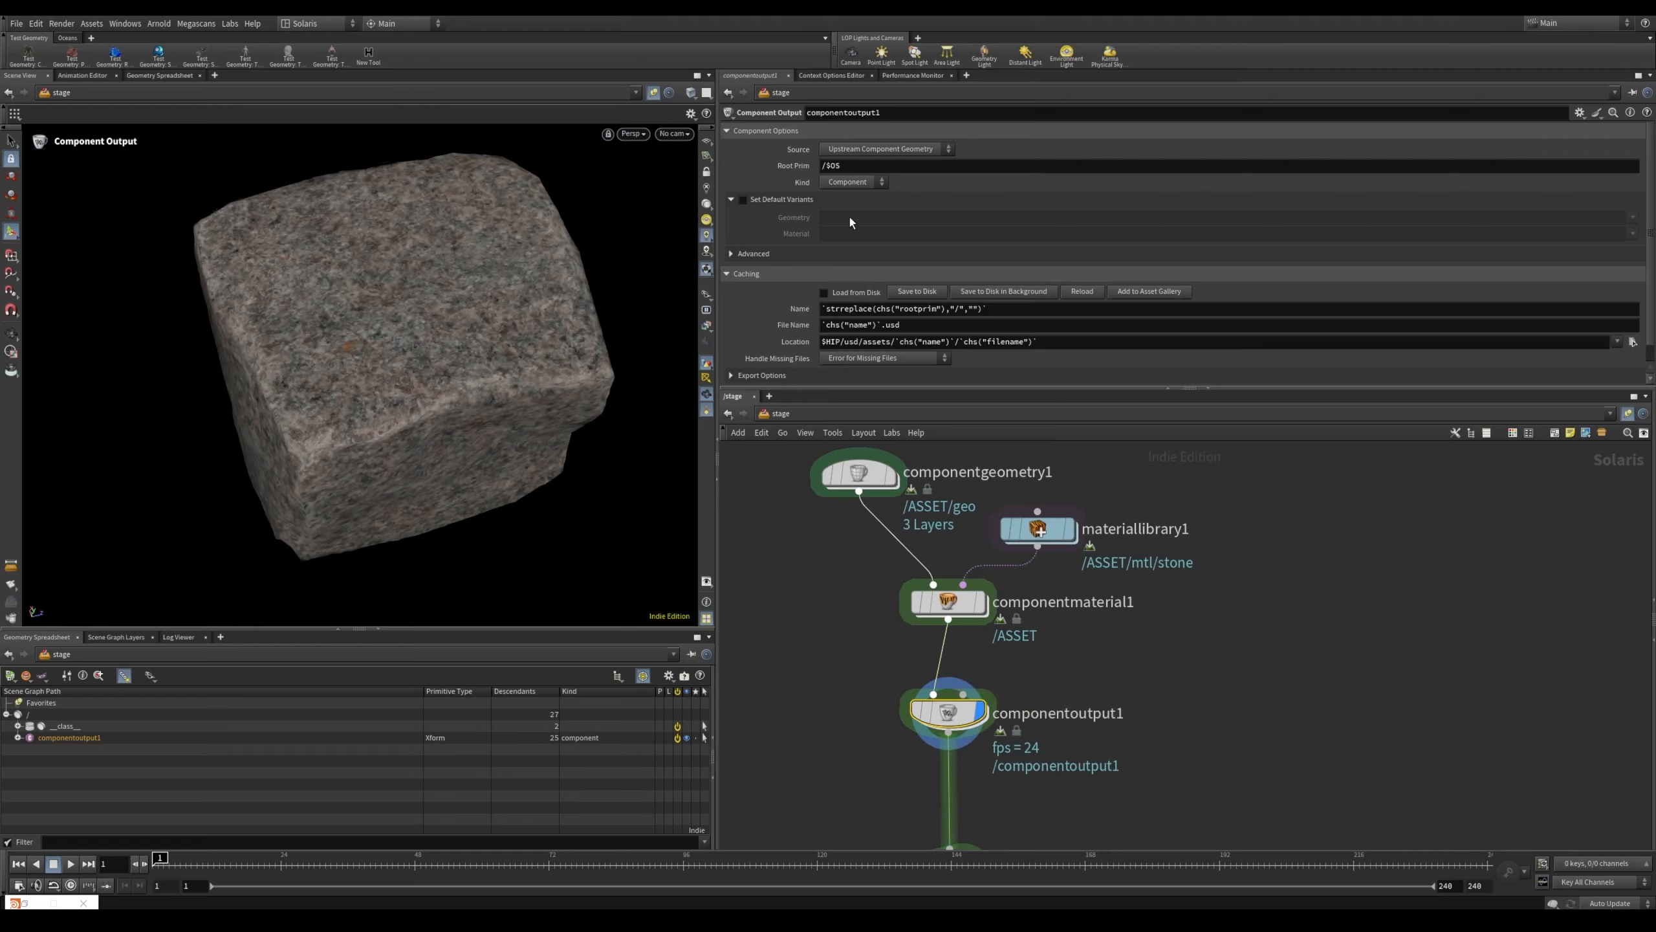
{"action": "scroll", "coordinate": [755, 290], "scroll_direction": "down", "scroll_amount": 1}
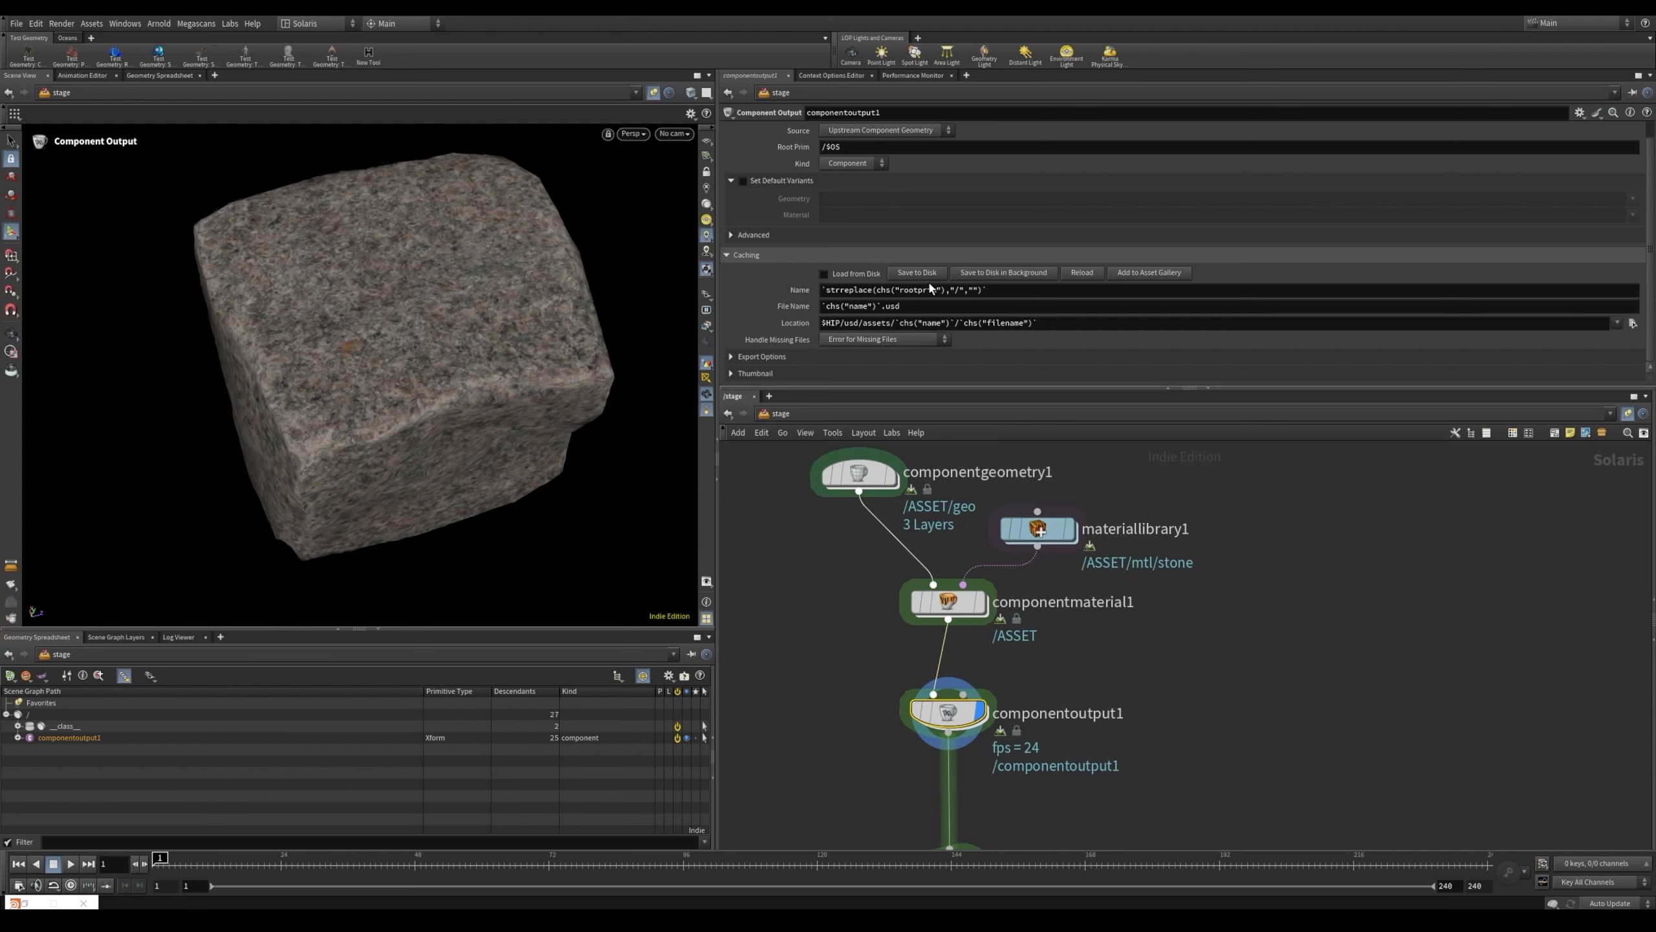
{"action": "left_click", "coordinate": [785, 321]}
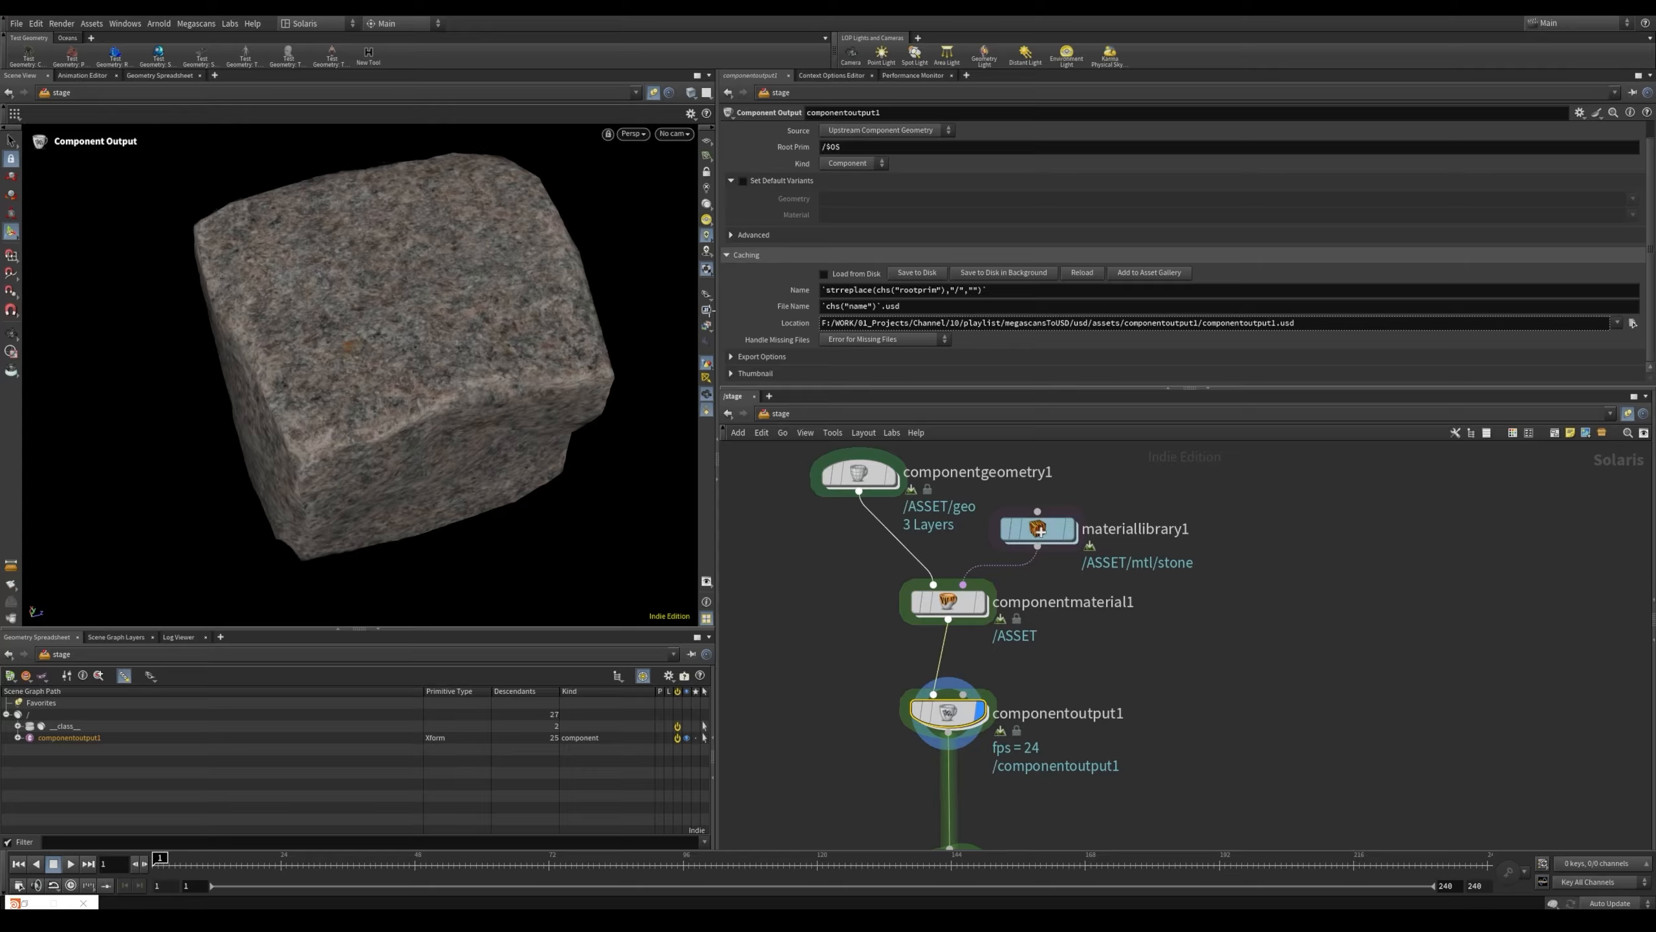
{"action": "left_click", "coordinate": [803, 327]}
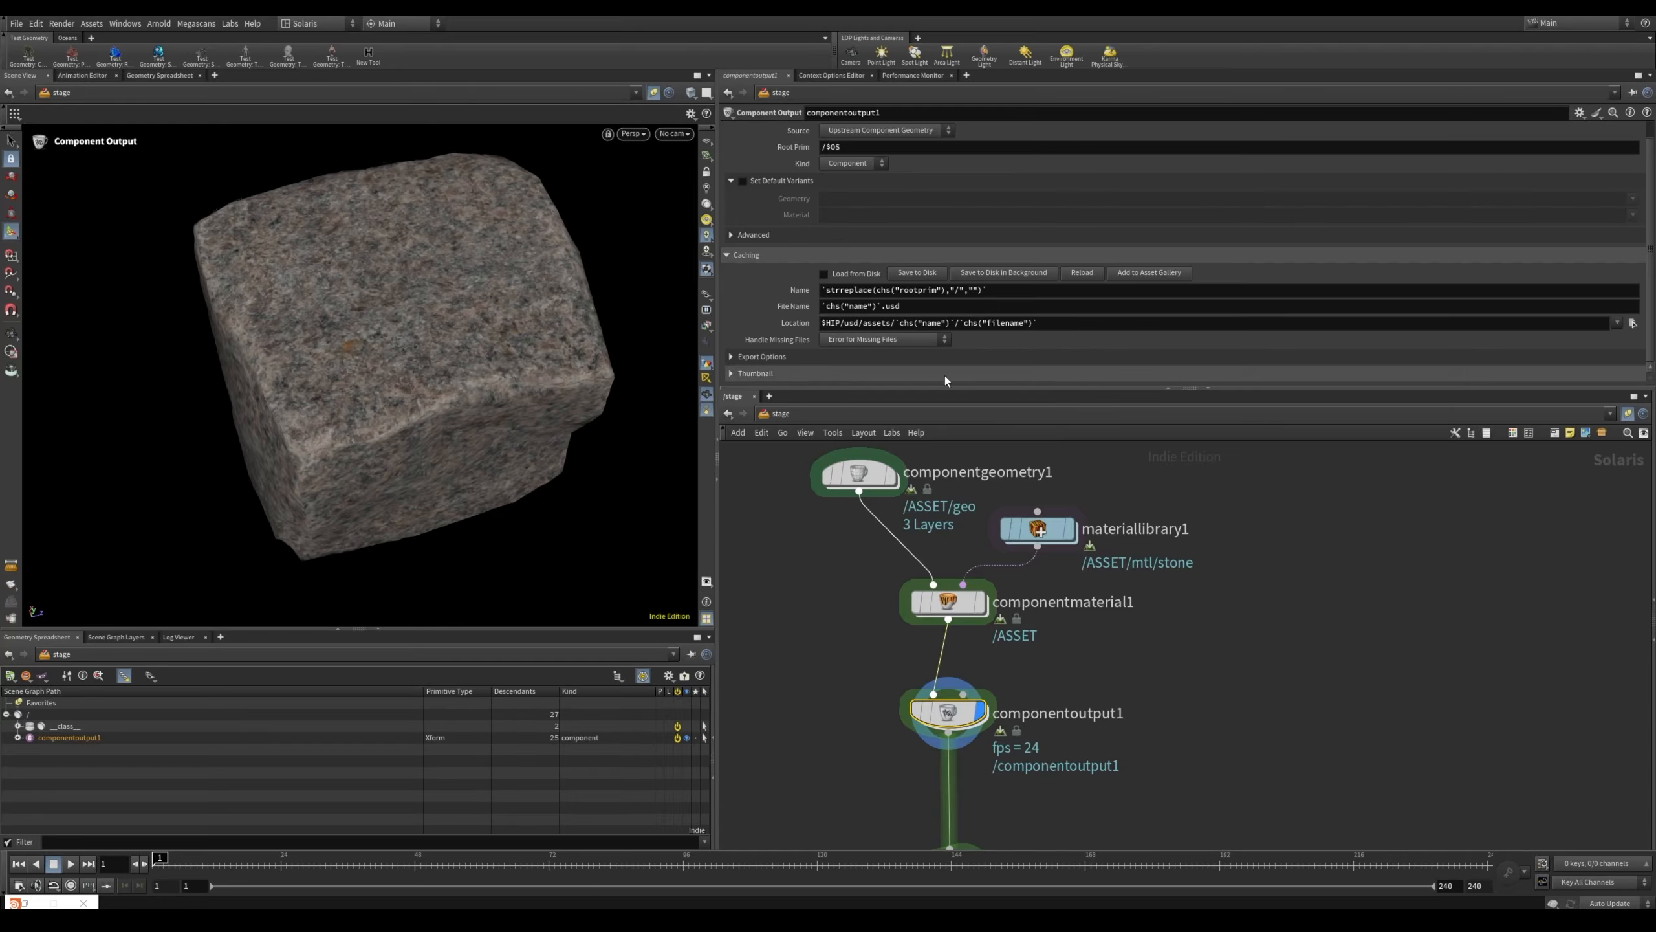
Rename the componentoutput1 node to testStoneA
{"action": "double_click", "coordinate": [1116, 713]}
{"action": "left_click", "coordinate": [1130, 714]}
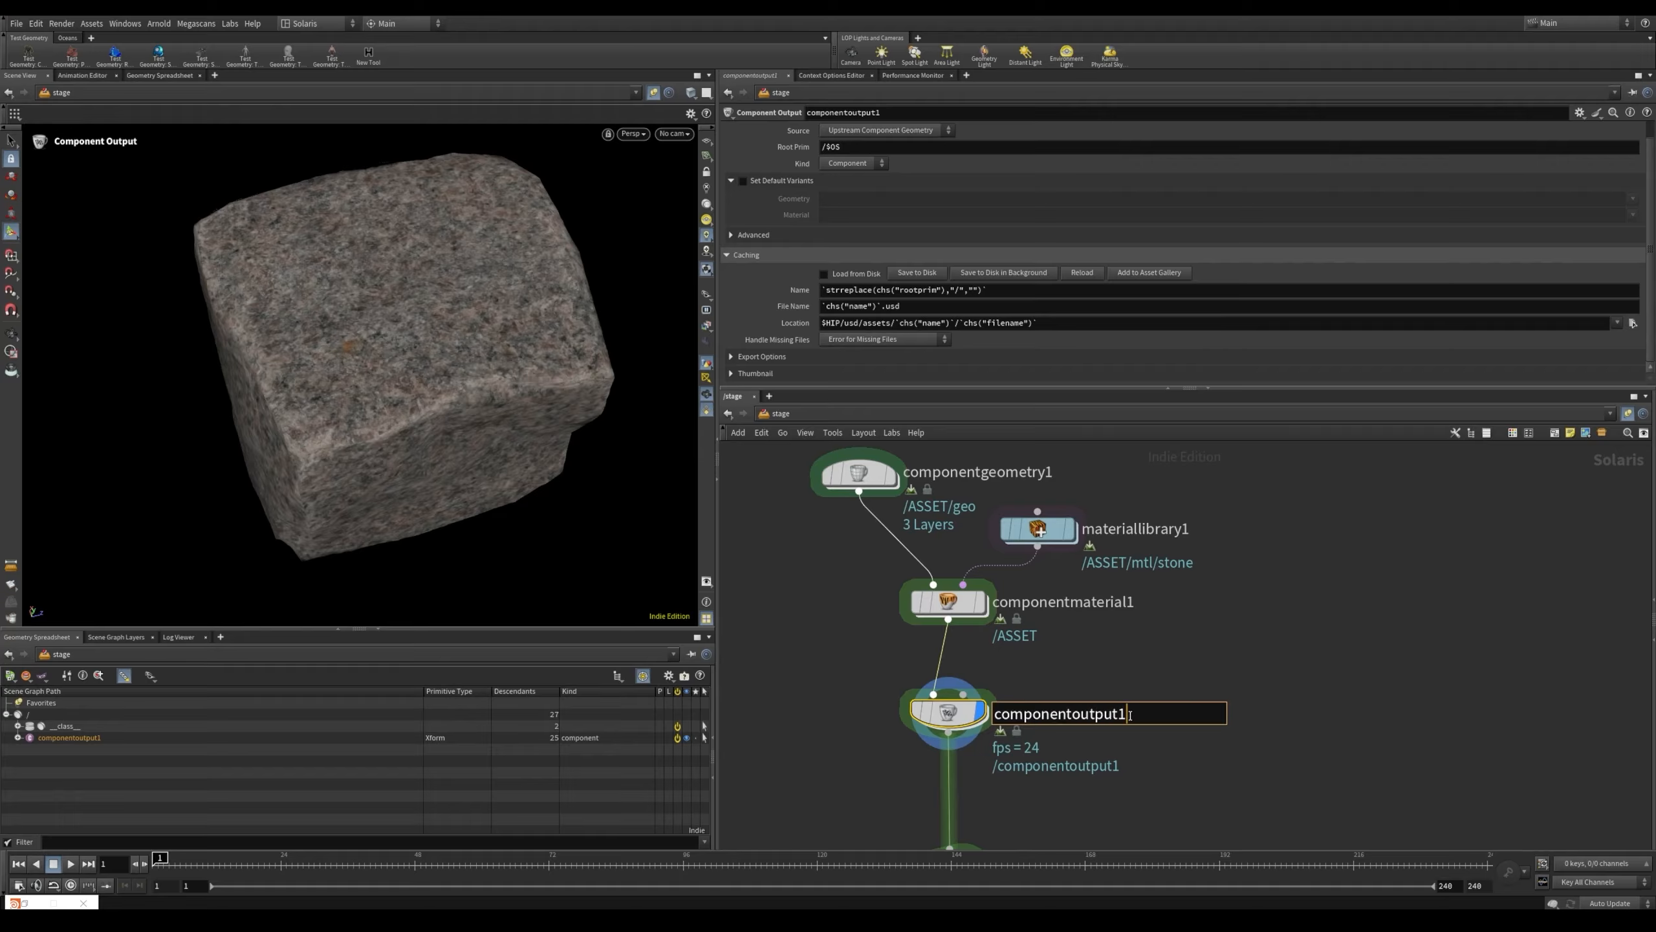
{"action": "double_click", "coordinate": [1130, 716]}
{"action": "type", "text": "stone"}
{"action": "type", "text": "A"}
{"action": "type", "text": "test"}
{"action": "key", "text": "BackSpace"}
{"action": "type", "text": "S"}
{"action": "key", "text": "Return"}
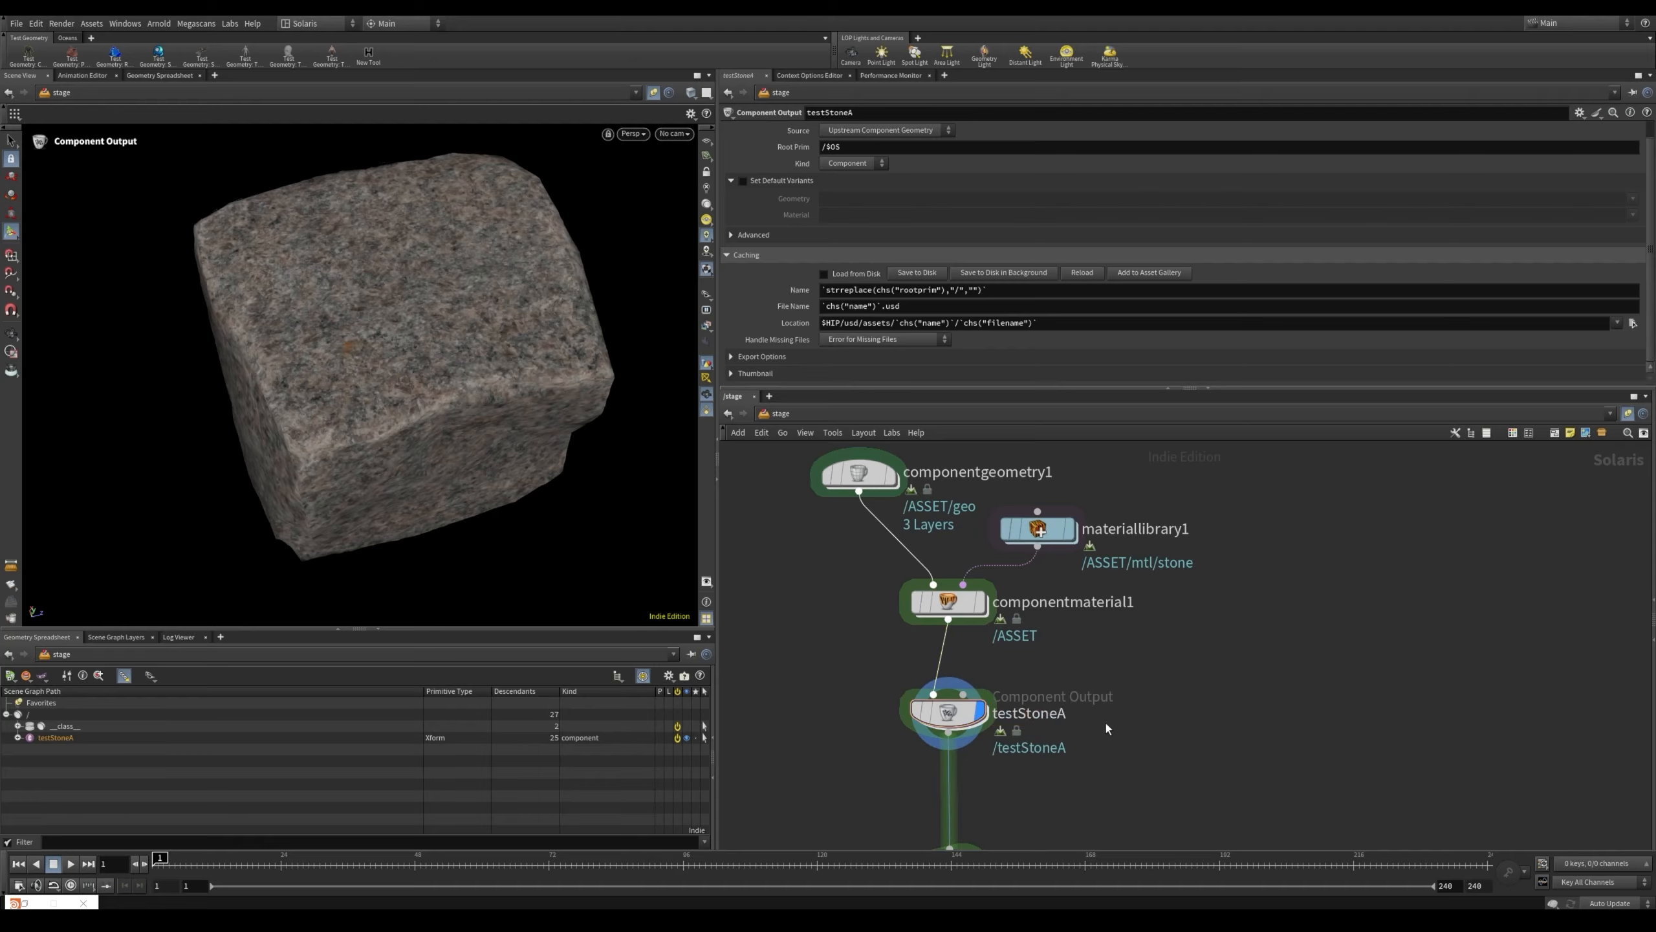
Check the resolved Location path of testStoneA, then save the component to disk
{"action": "left_click", "coordinate": [790, 321]}
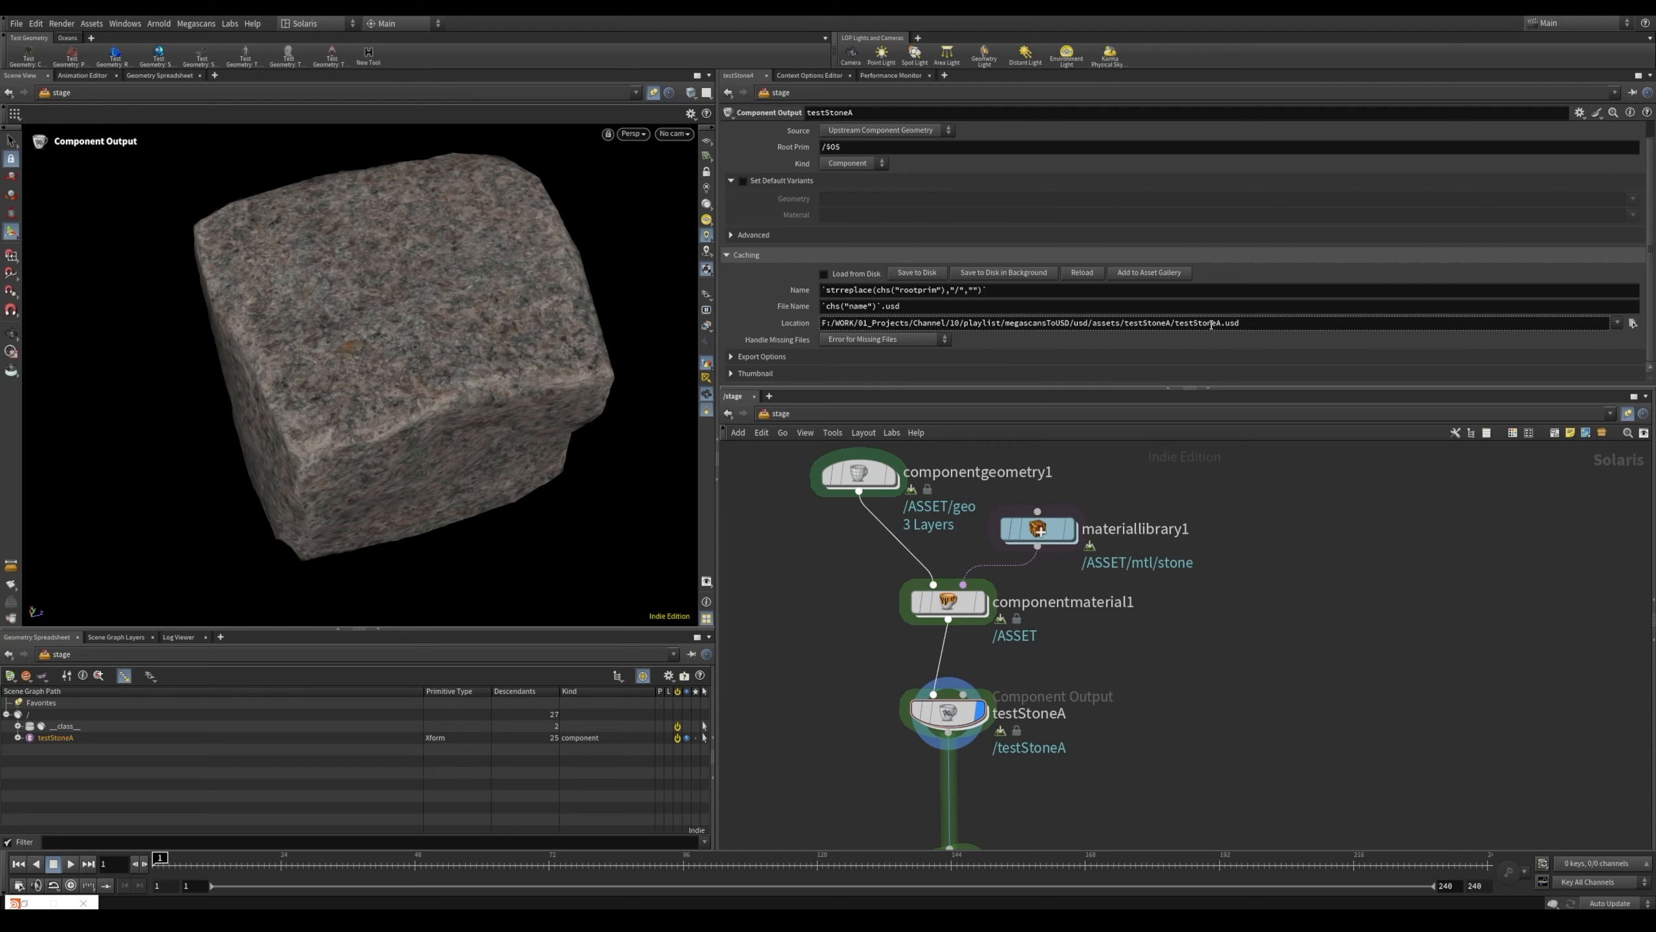
{"action": "left_click", "coordinate": [781, 324]}
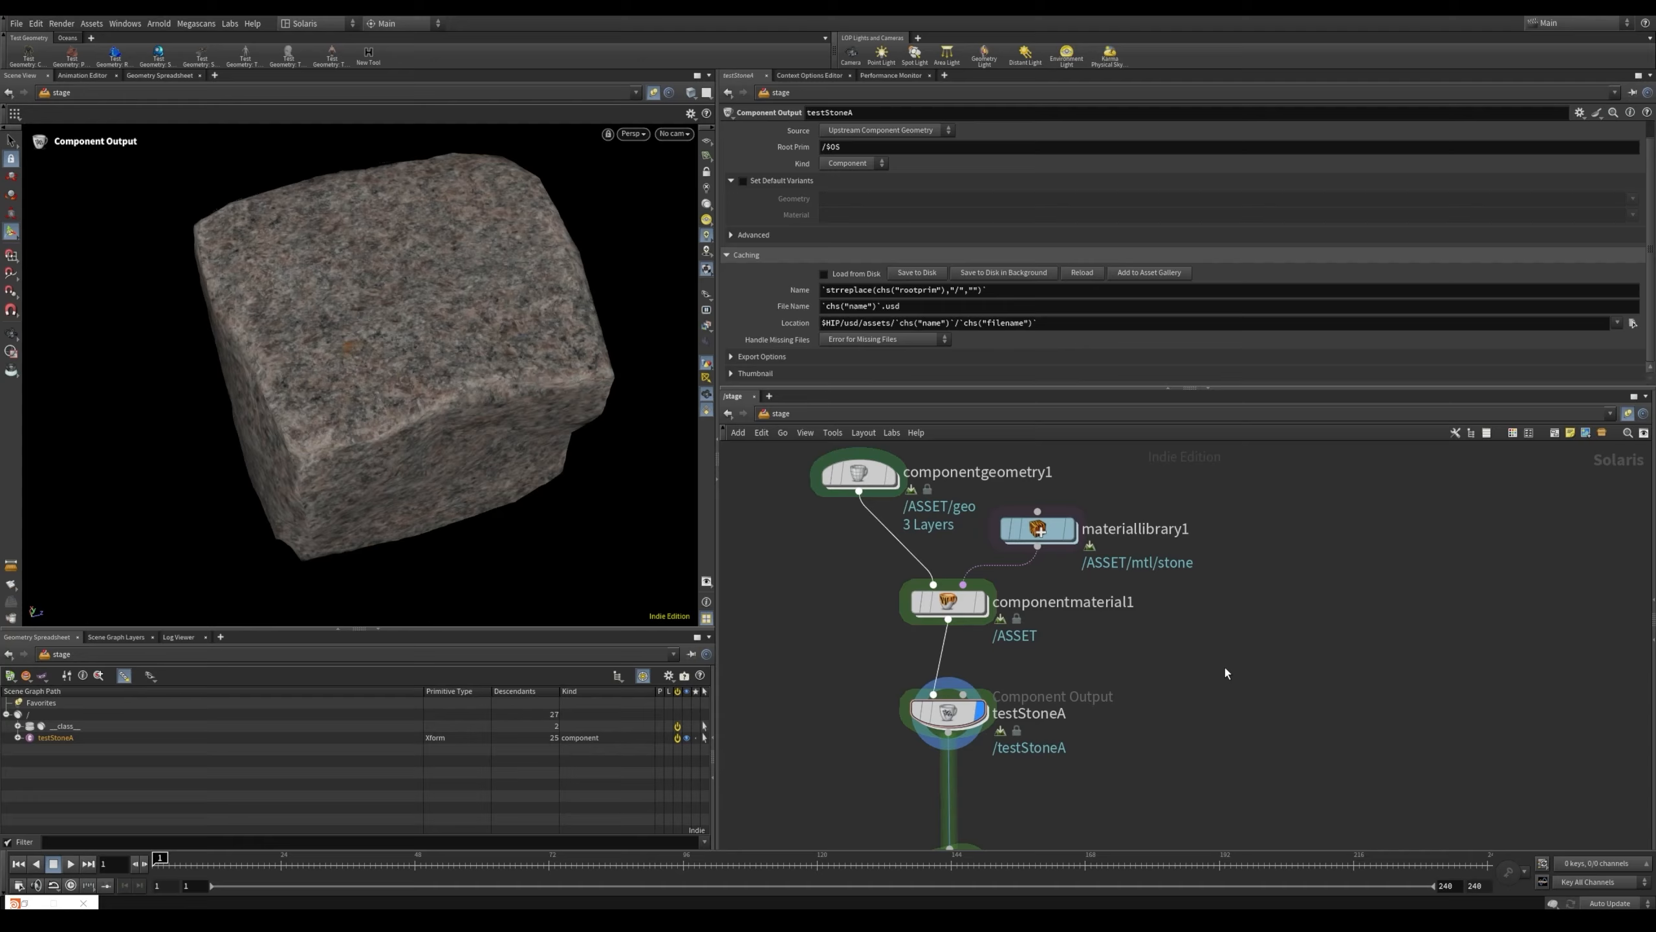
{"action": "left_click_drag", "start_coordinate": [1226, 667], "coordinate": [861, 774]}
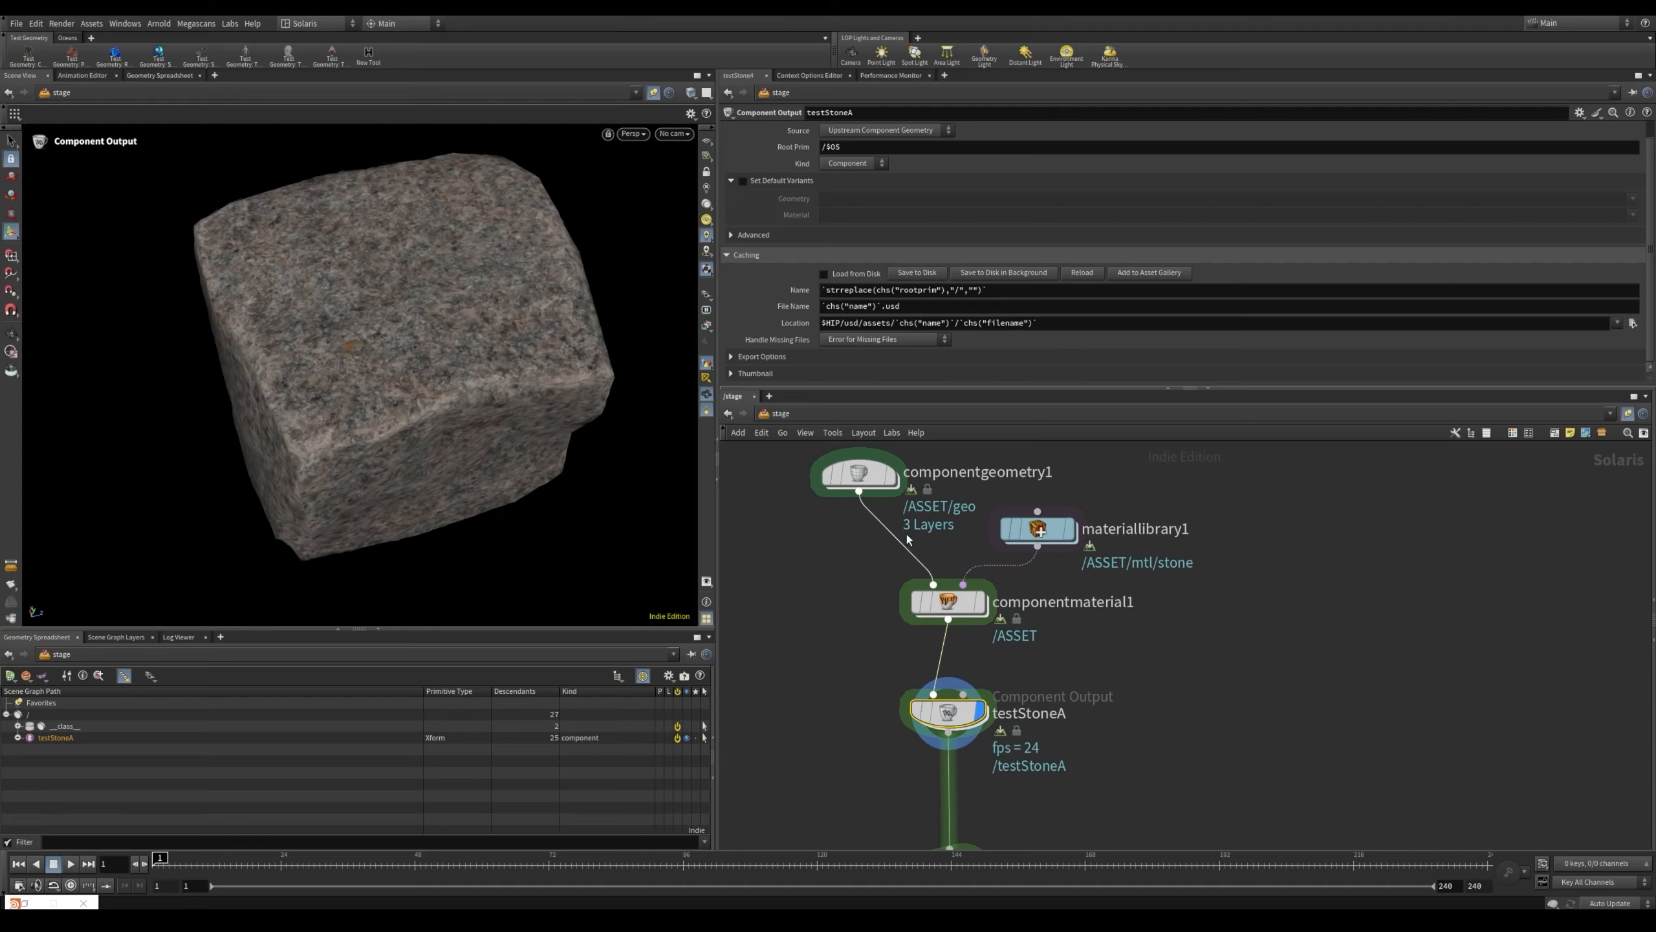
{"action": "left_click", "coordinate": [927, 270]}
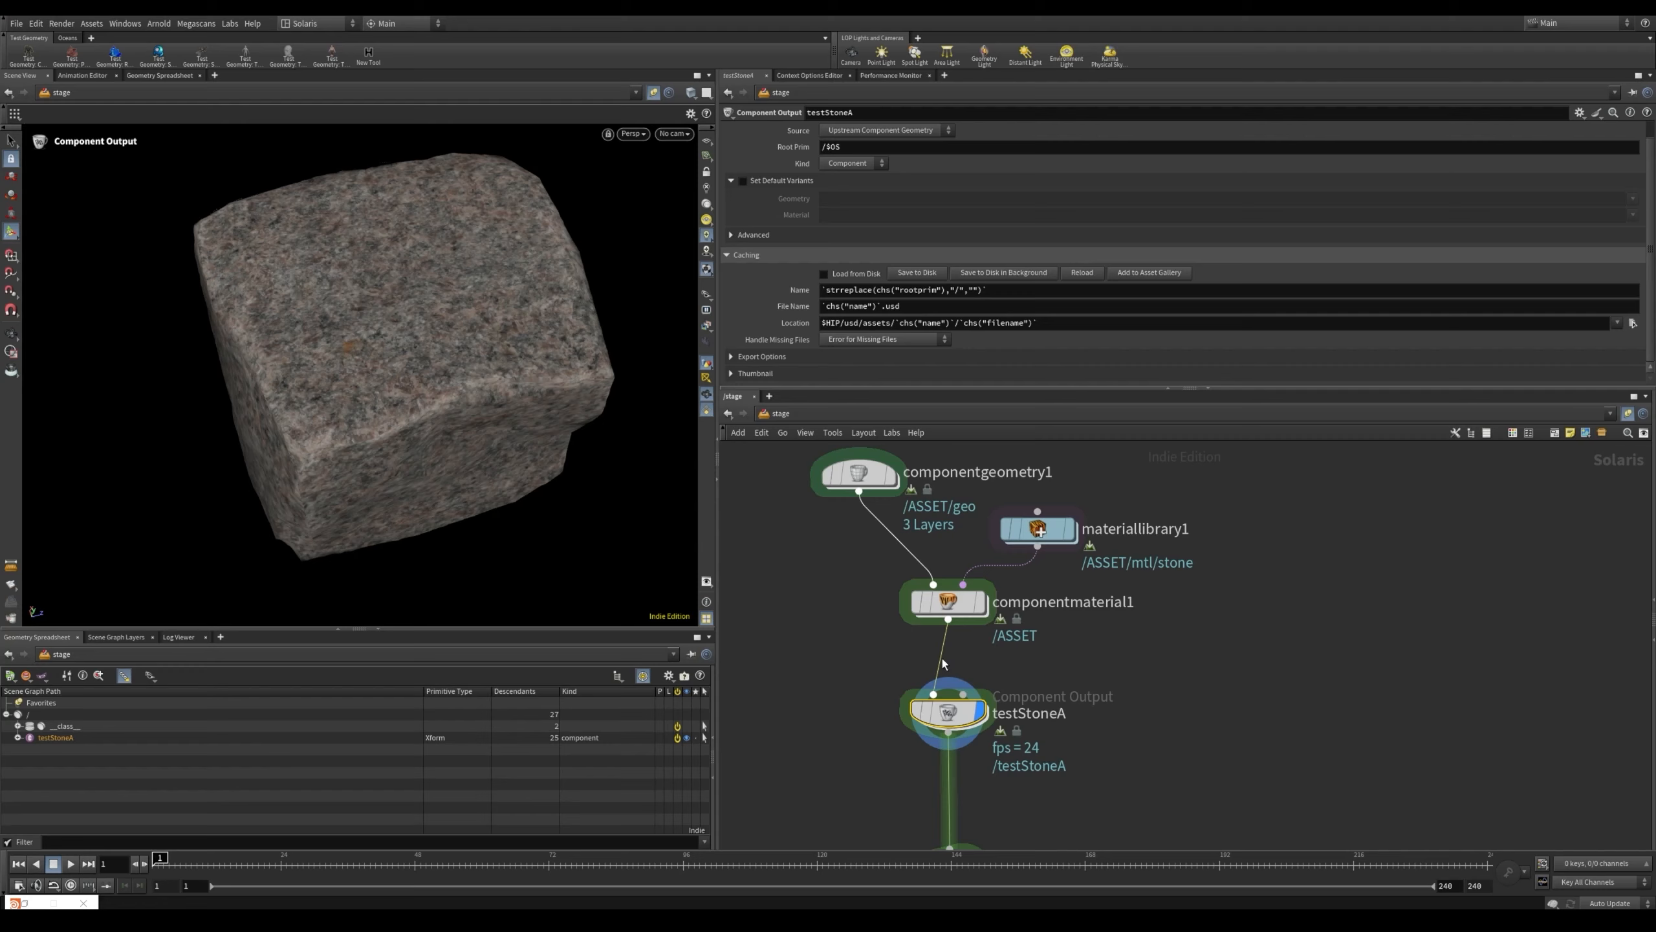
{"action": "left_click", "coordinate": [827, 715]}
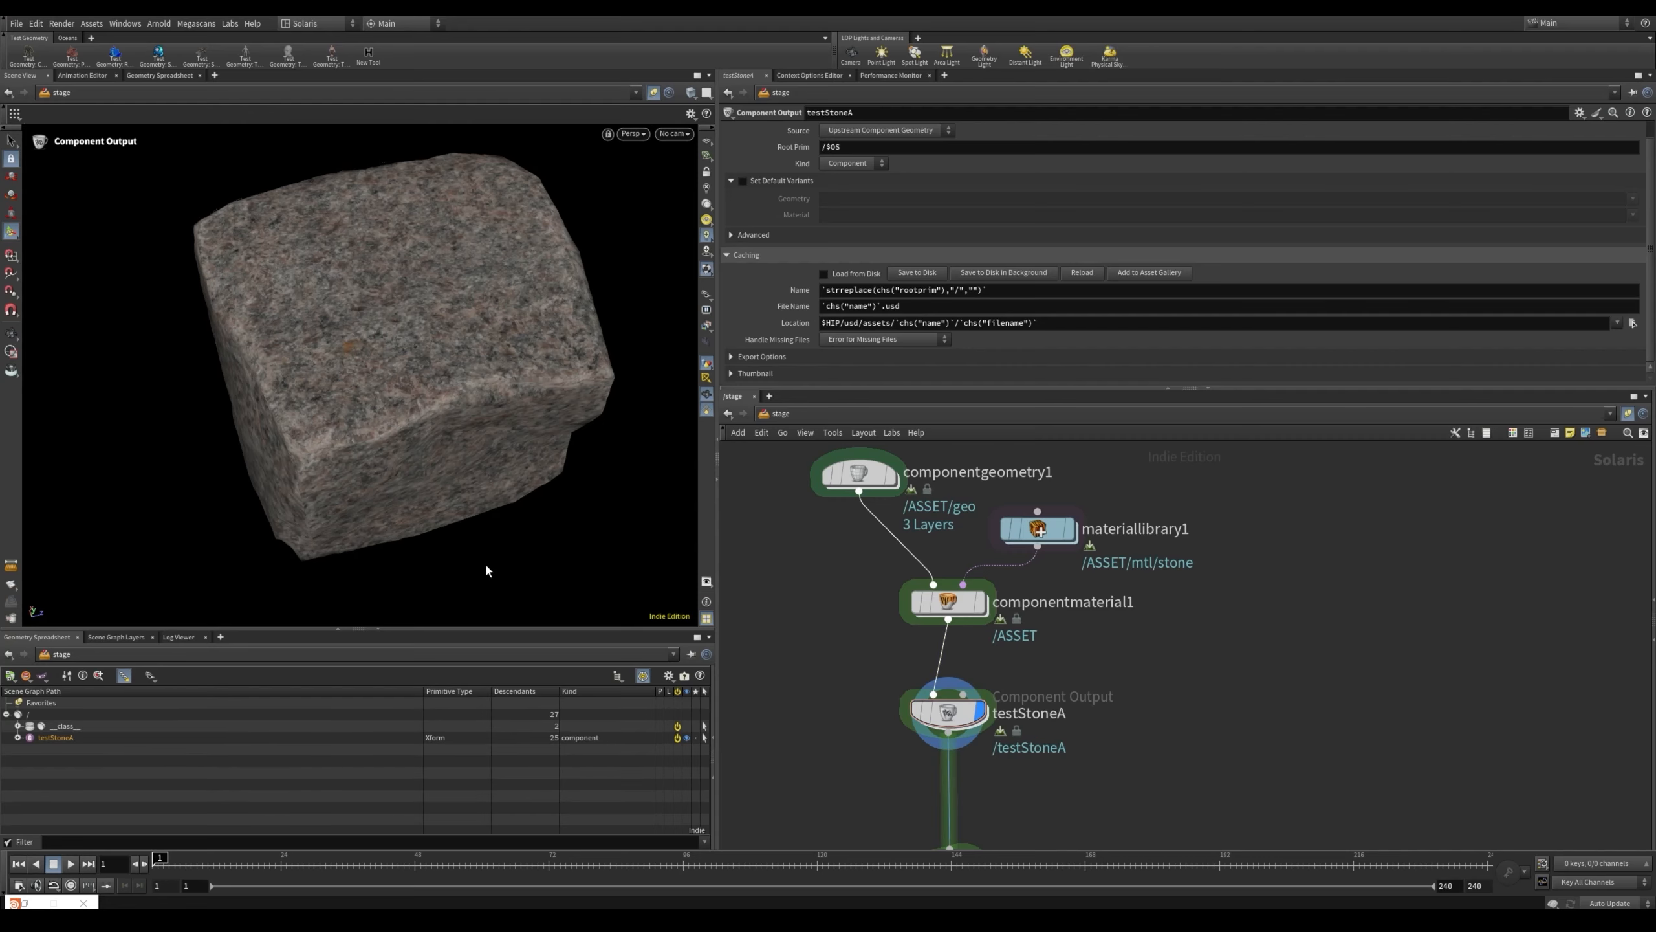
Open a File Explorer window and expand the Location path of testStoneA for reference
{"action": "key", "text": "super+e"}
{"action": "left_click", "coordinate": [435, 397]}
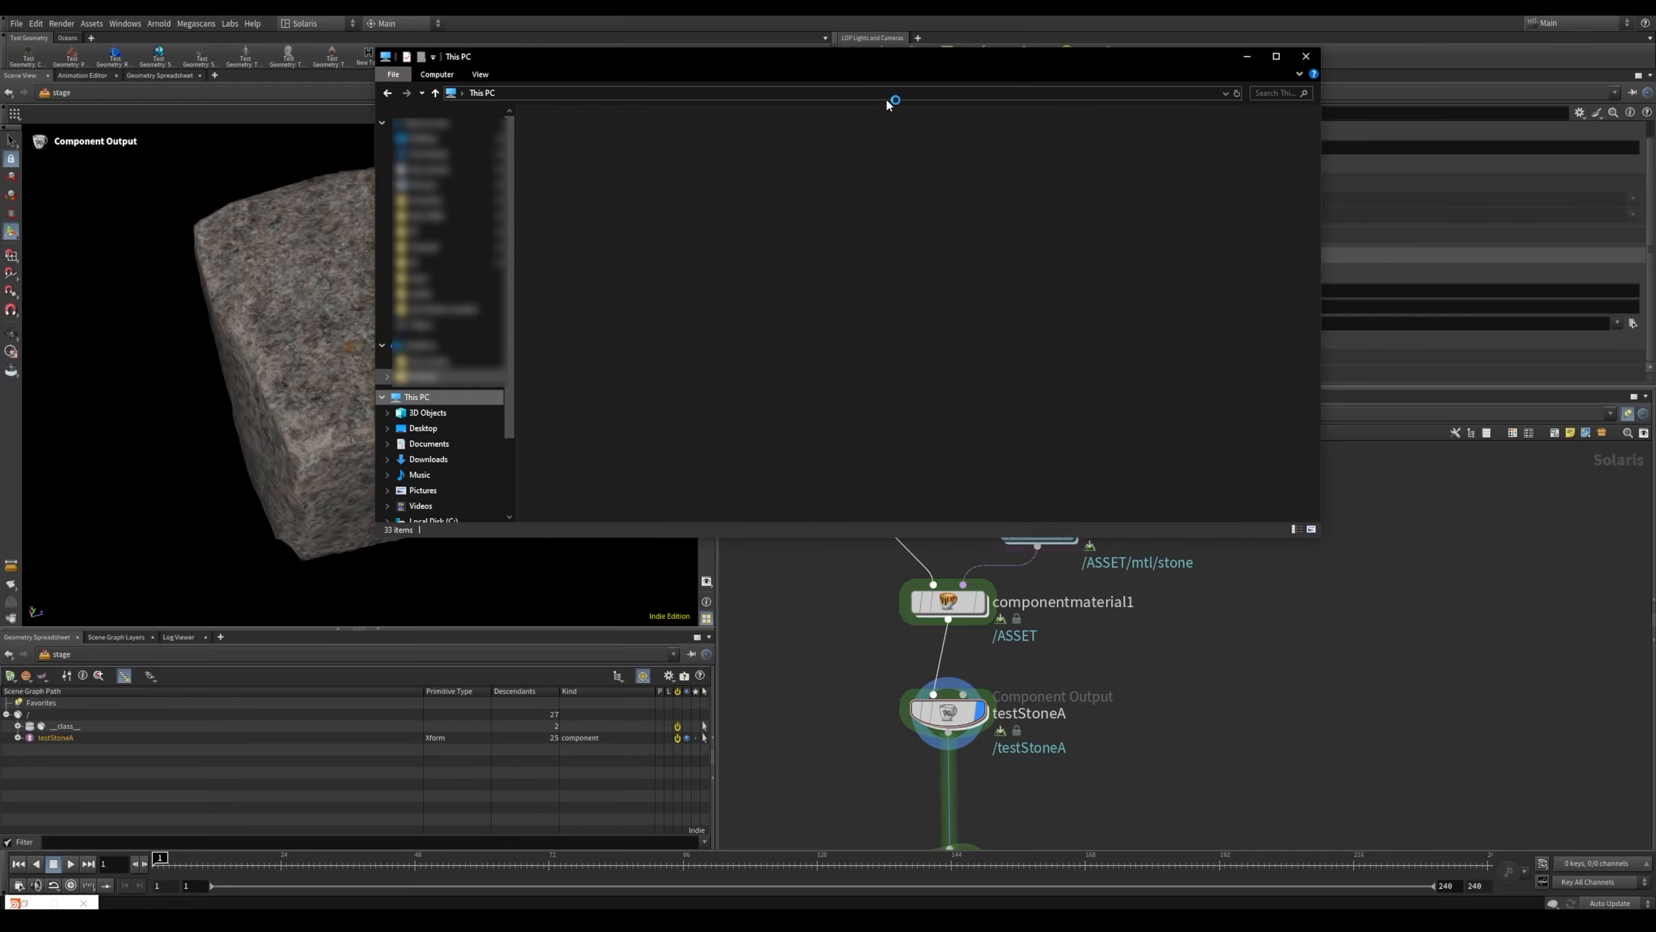
{"action": "left_click_drag", "start_coordinate": [936, 64], "coordinate": [678, 437]}
{"action": "left_click", "coordinate": [786, 326]}
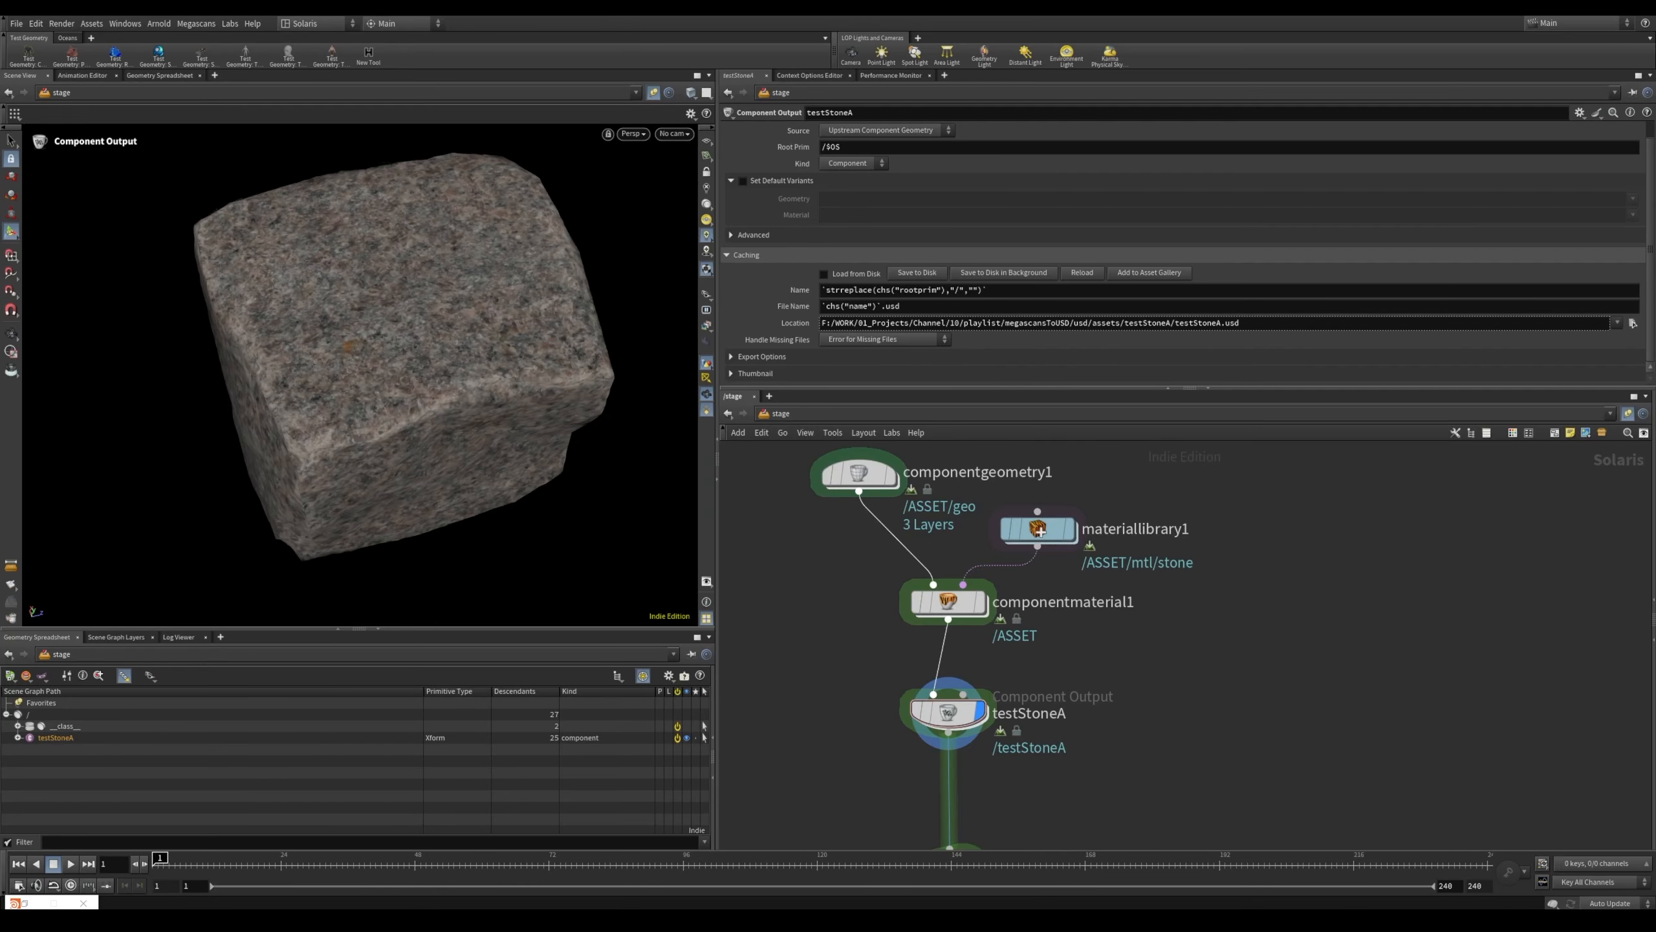
{"action": "left_click", "coordinate": [364, 919]}
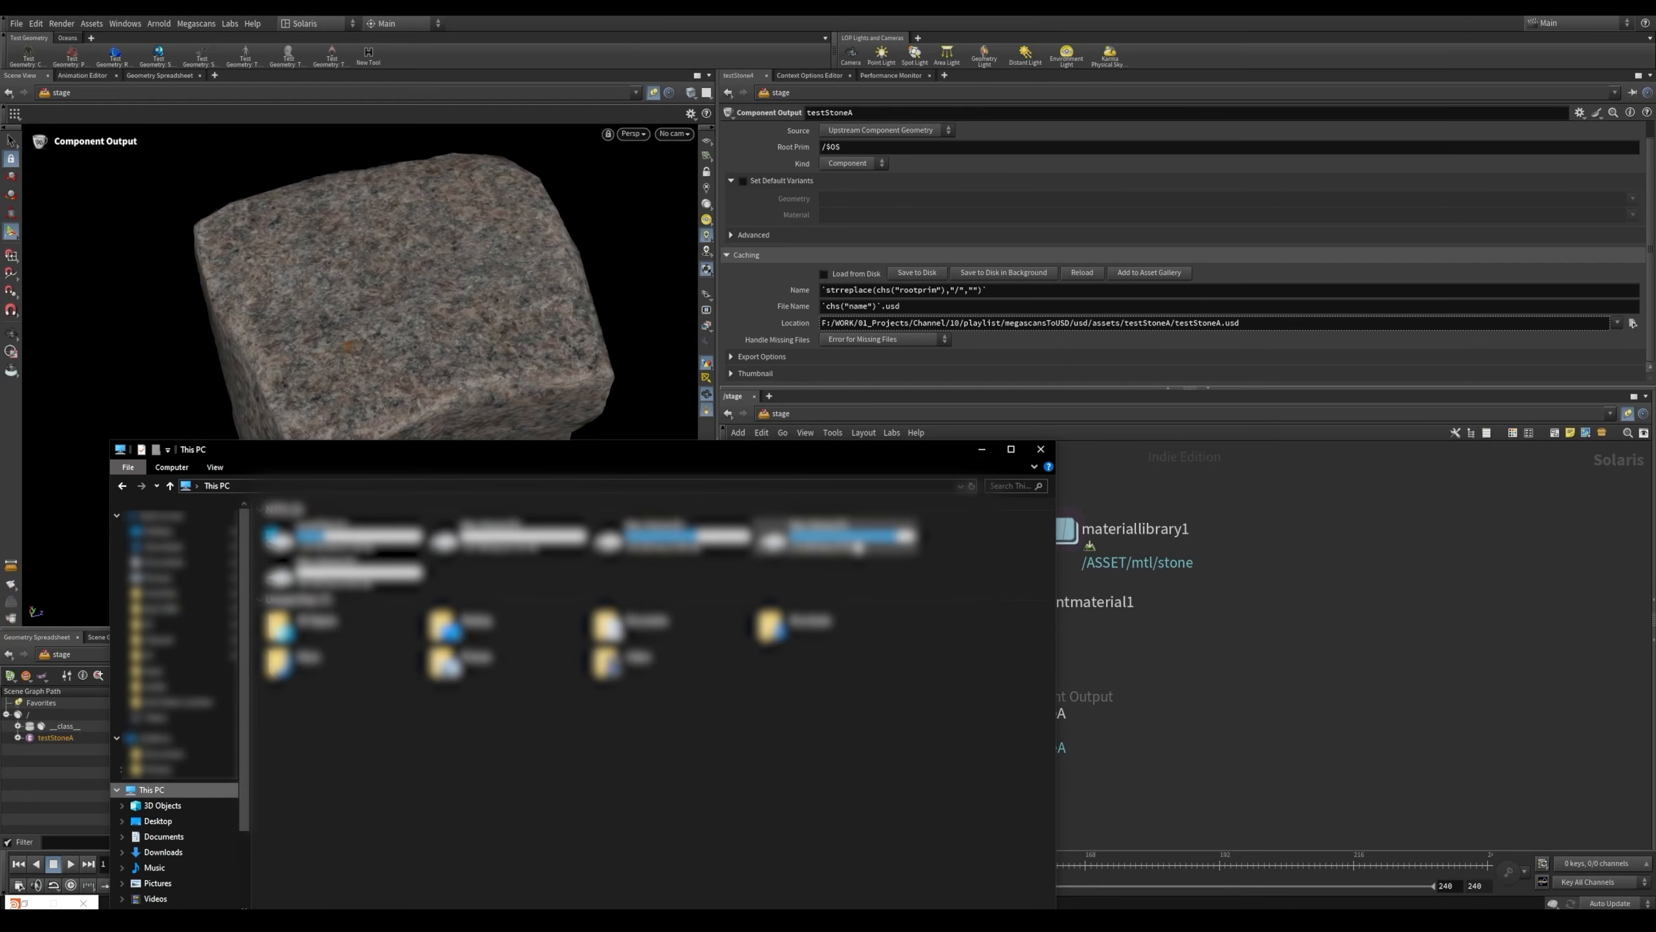
Browse in File Explorer to F:/WORK/01_Projects/Channel/10/playlist/megascansToUSD/usd/assets
{"action": "double_click", "coordinate": [855, 545]}
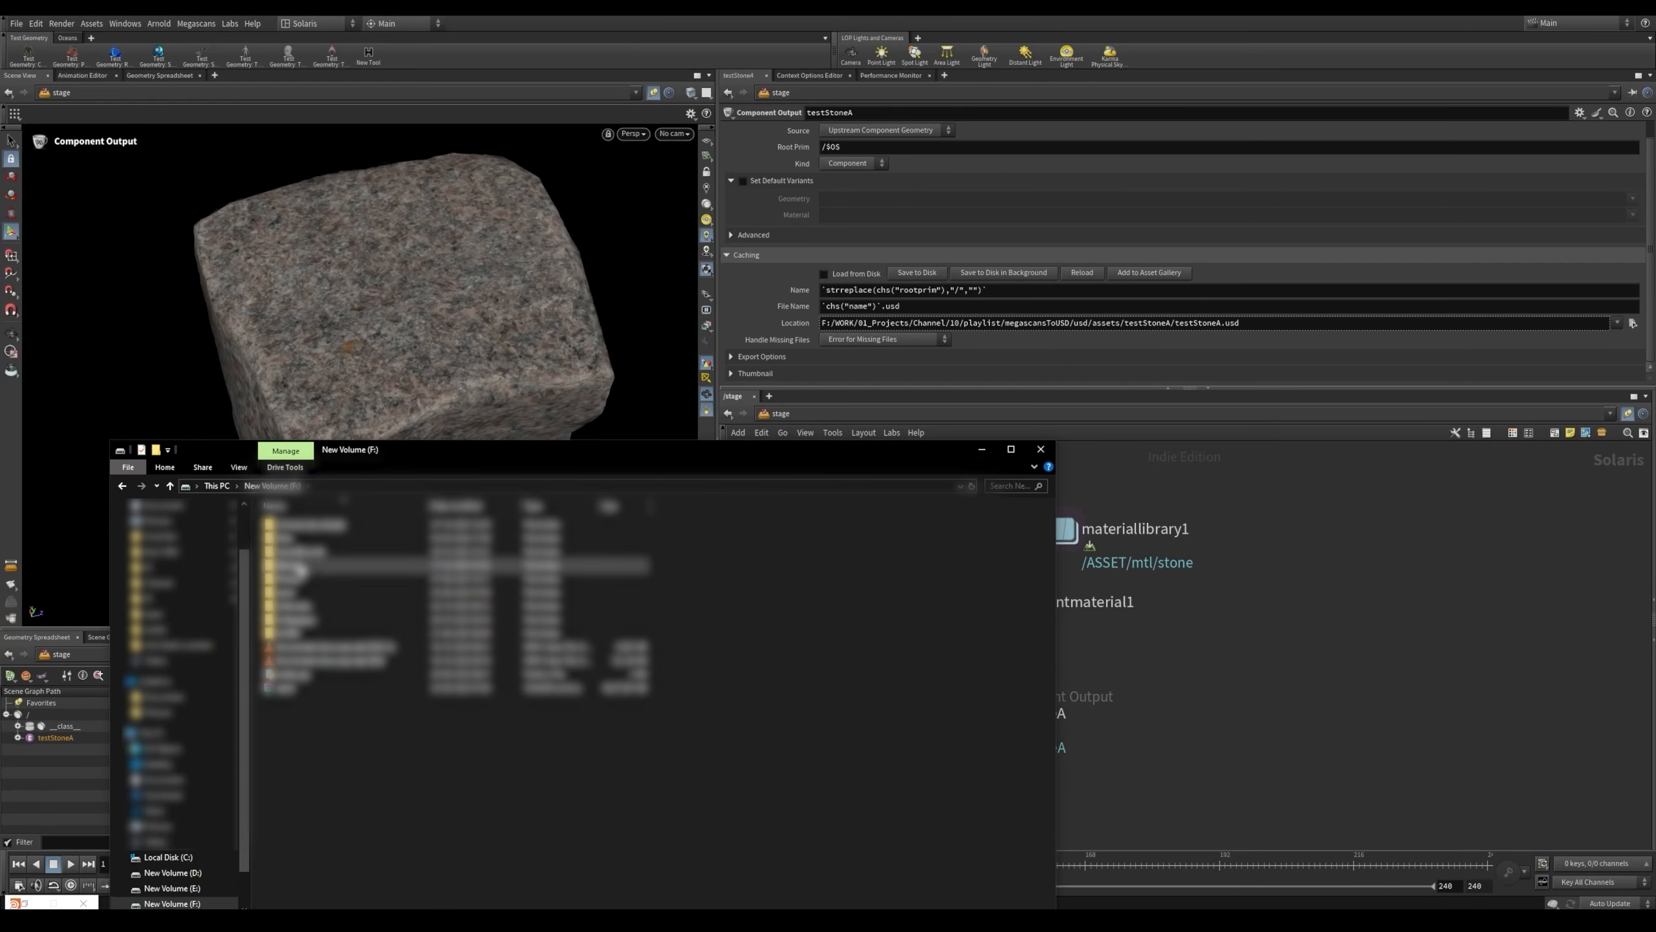
{"action": "double_click", "coordinate": [297, 623]}
{"action": "double_click", "coordinate": [307, 526]}
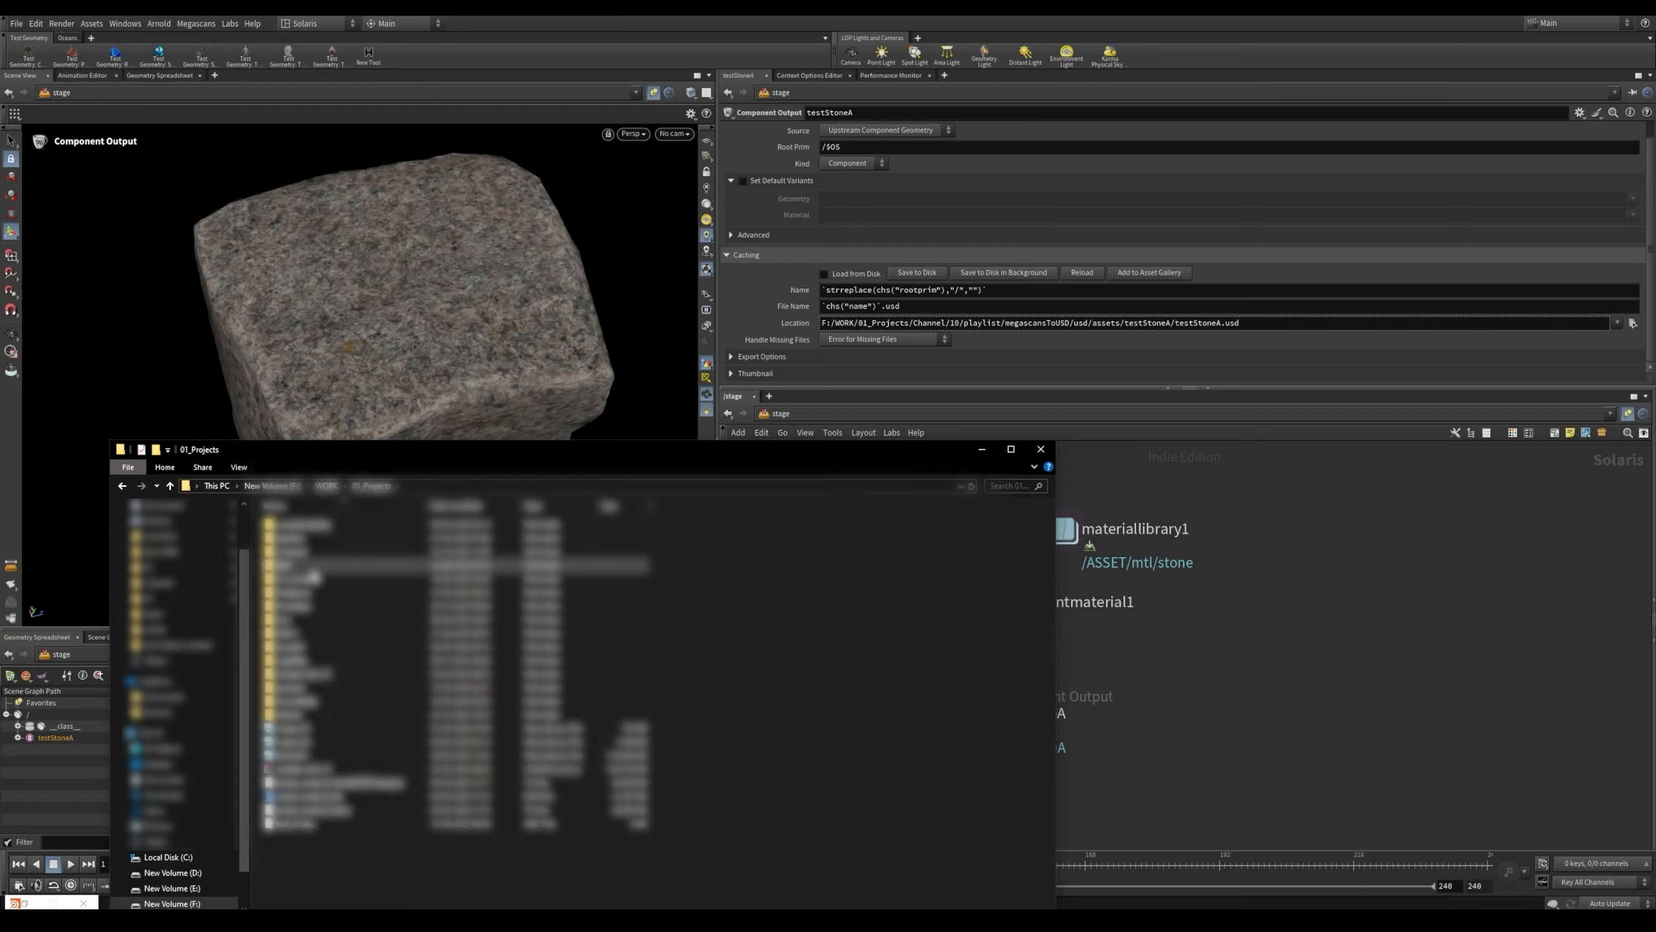
{"action": "double_click", "coordinate": [315, 575]}
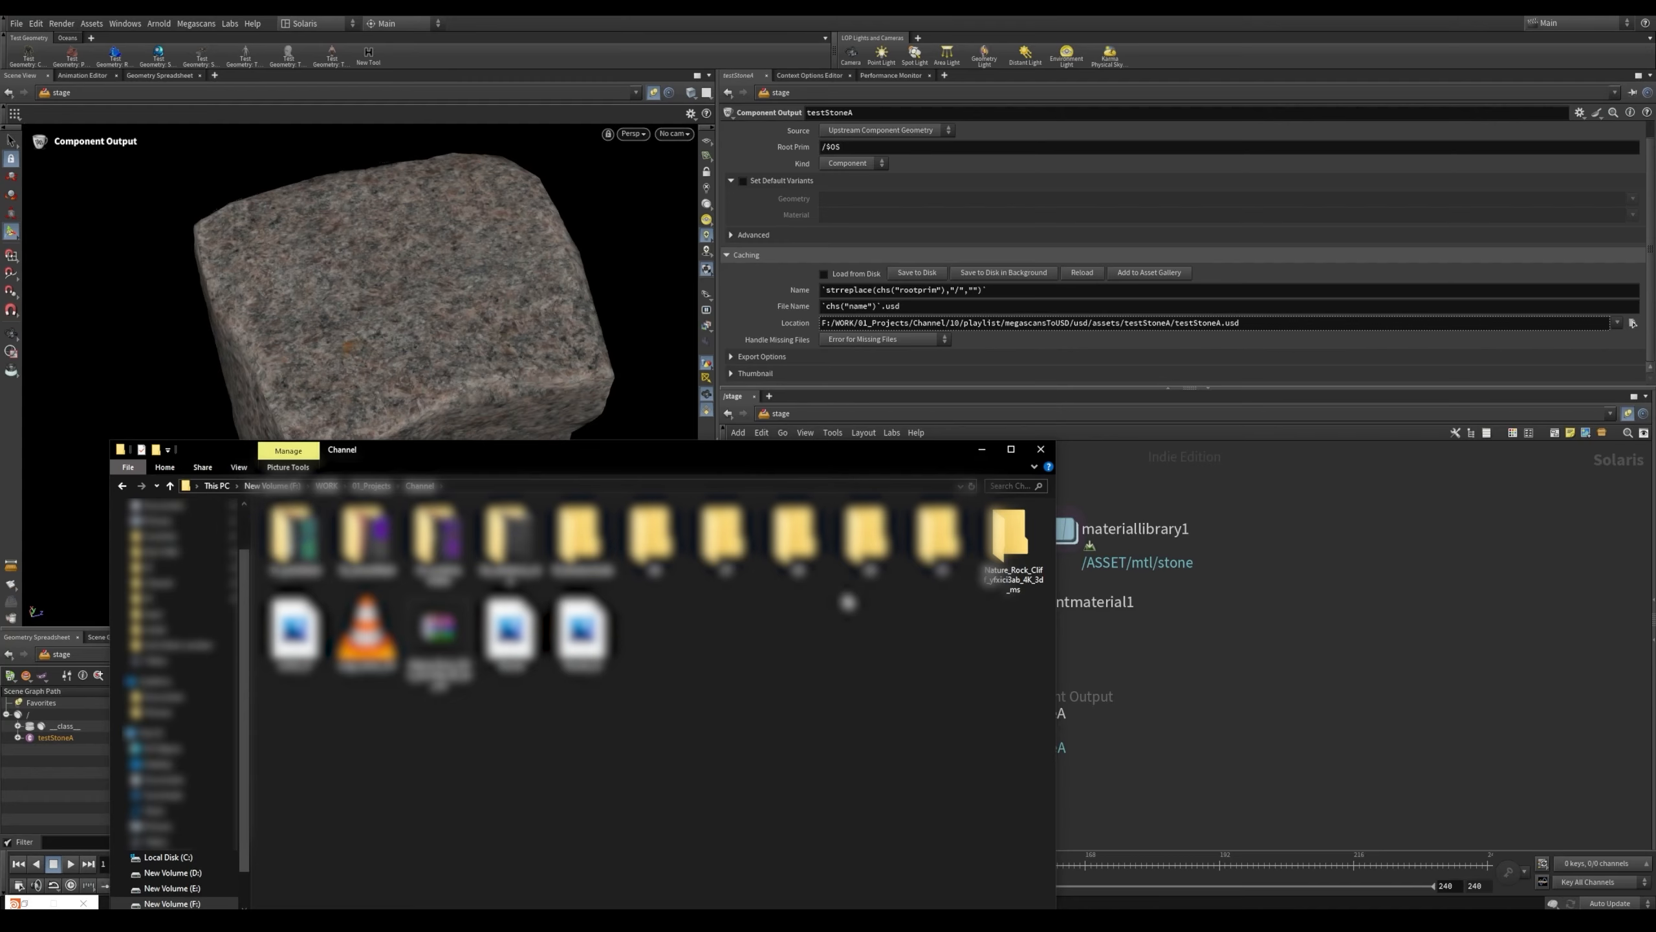
{"action": "double_click", "coordinate": [959, 554]}
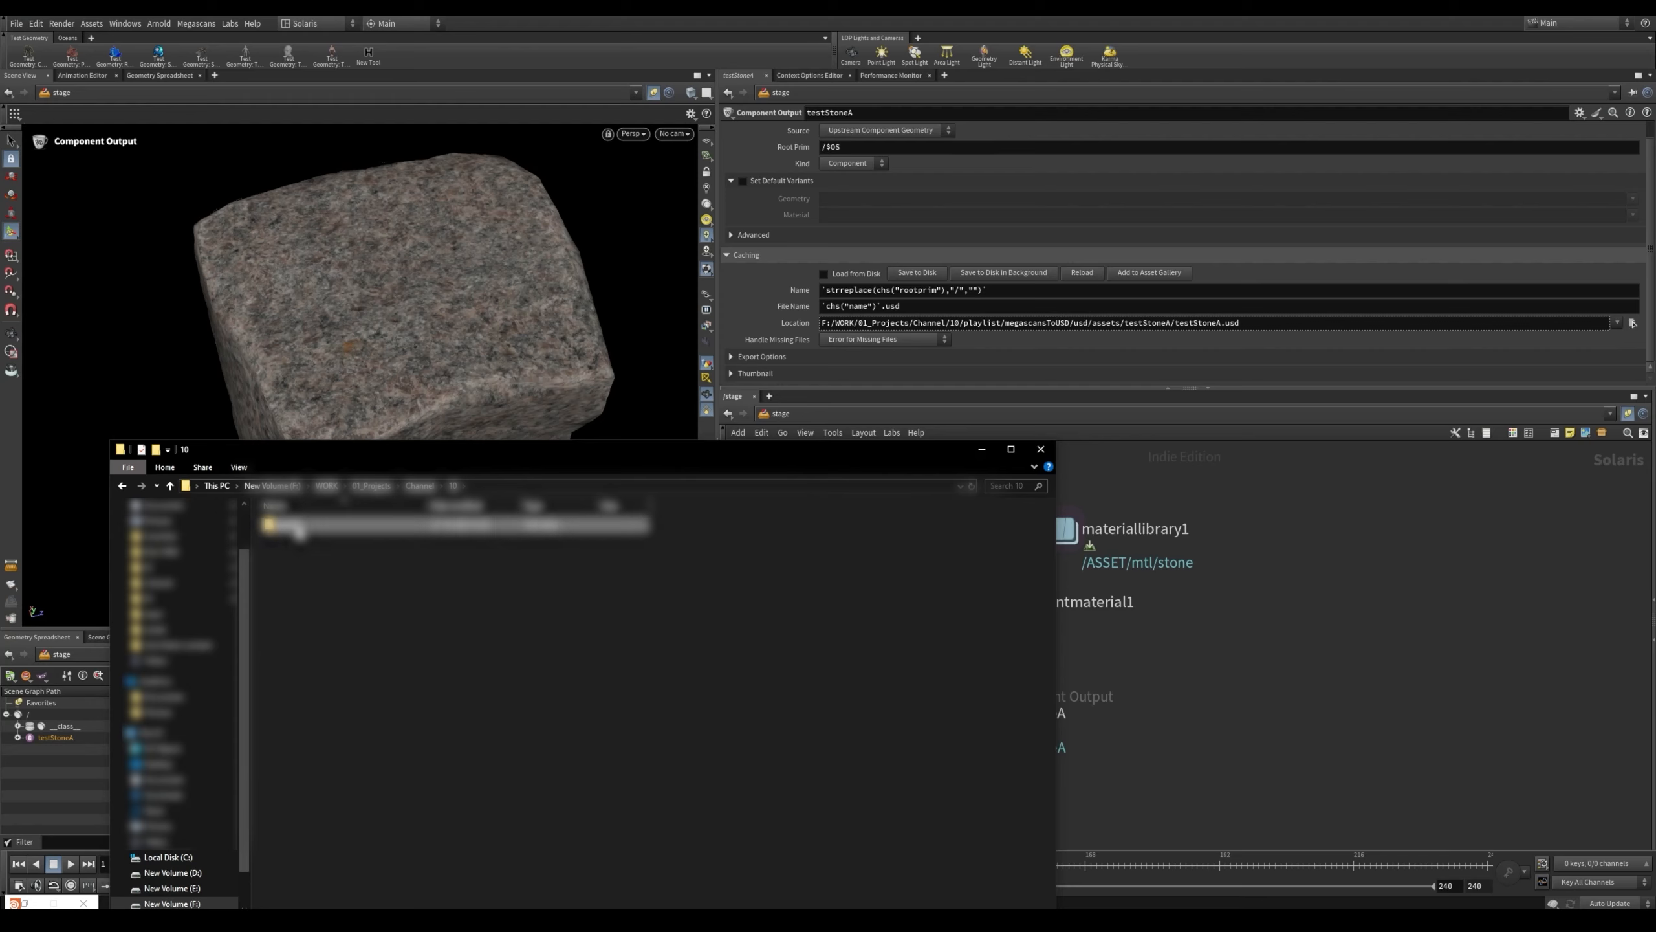
{"action": "double_click", "coordinate": [300, 532]}
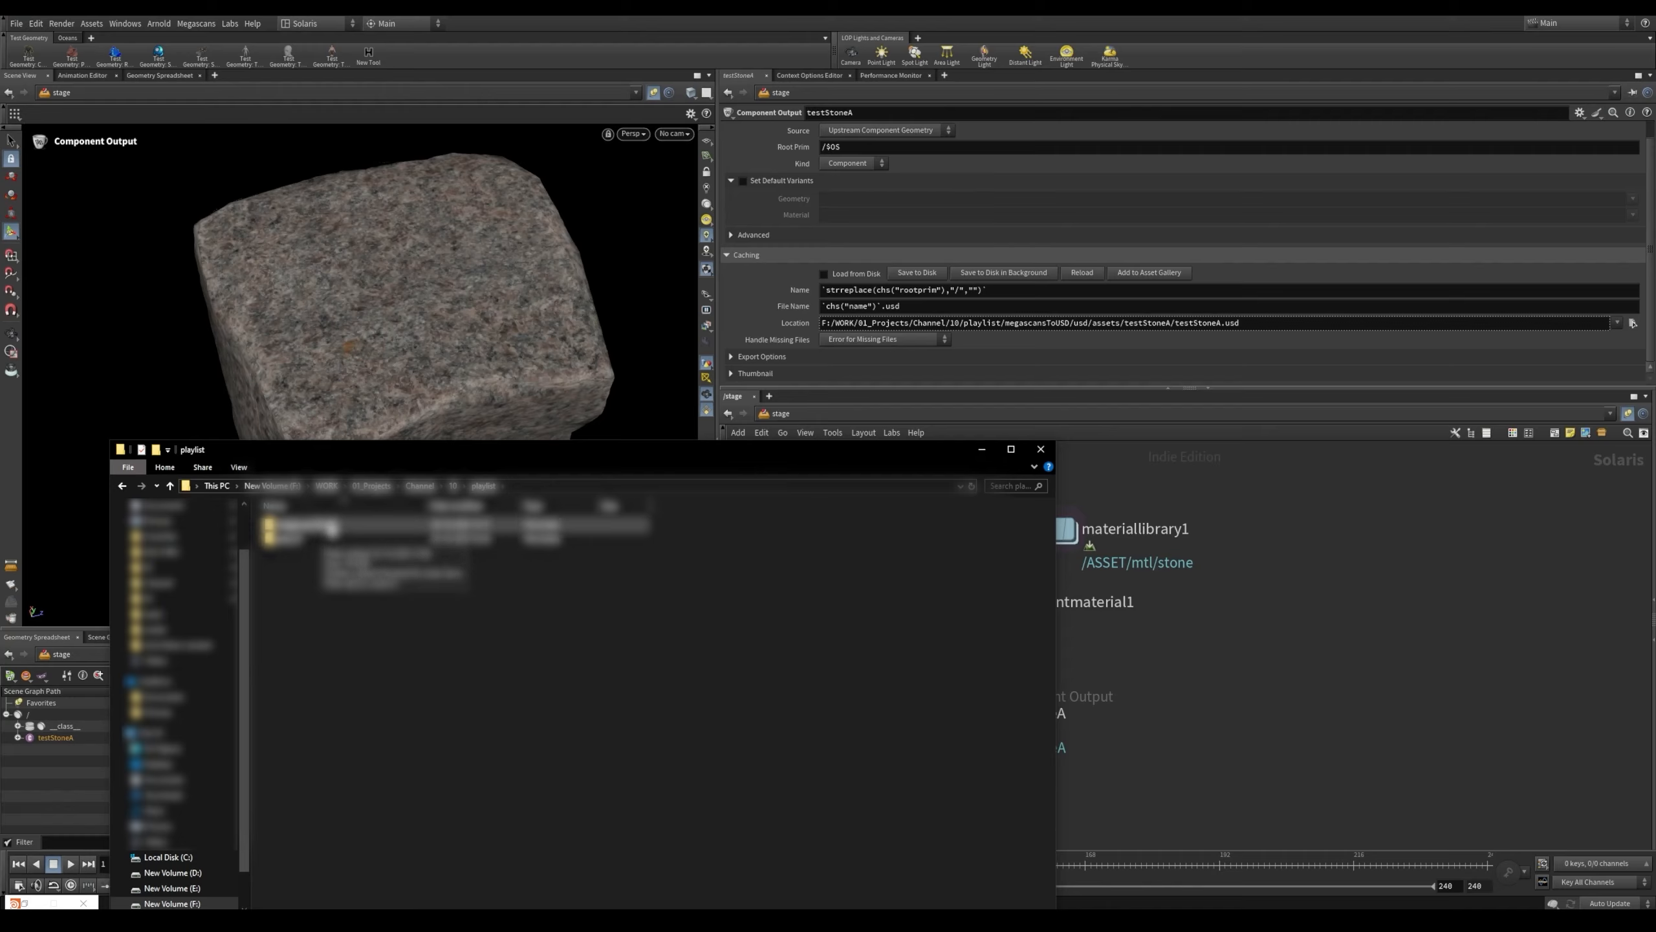
{"action": "double_click", "coordinate": [332, 526]}
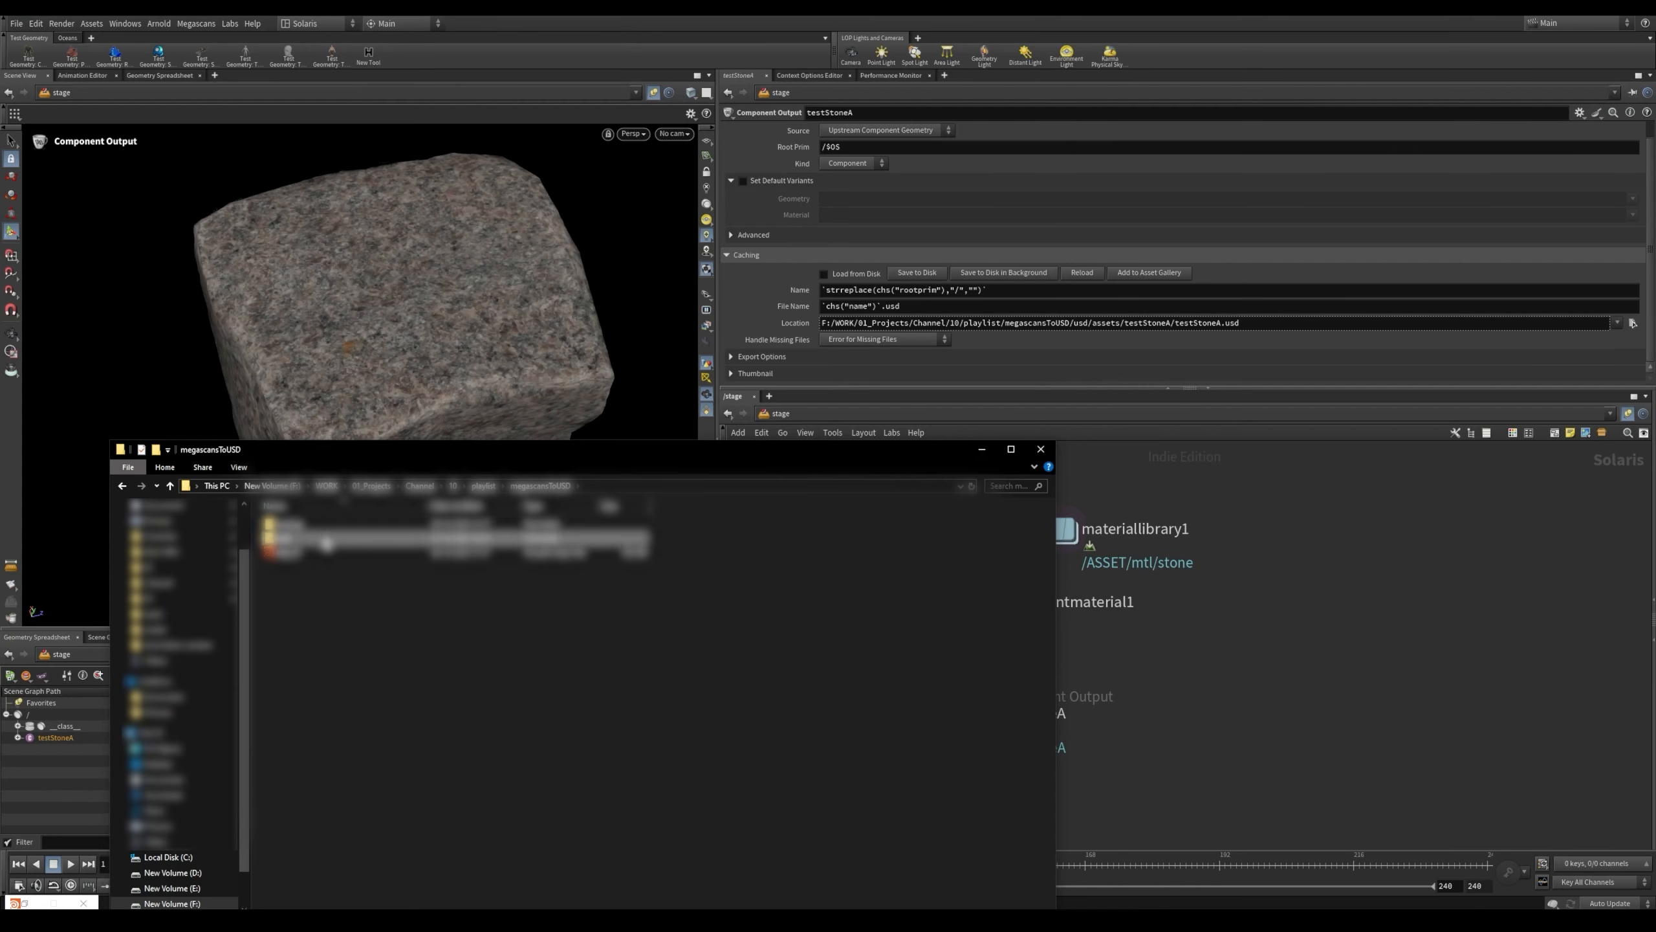
{"action": "double_click", "coordinate": [333, 526]}
{"action": "left_click_drag", "start_coordinate": [613, 462], "coordinate": [1053, 396]}
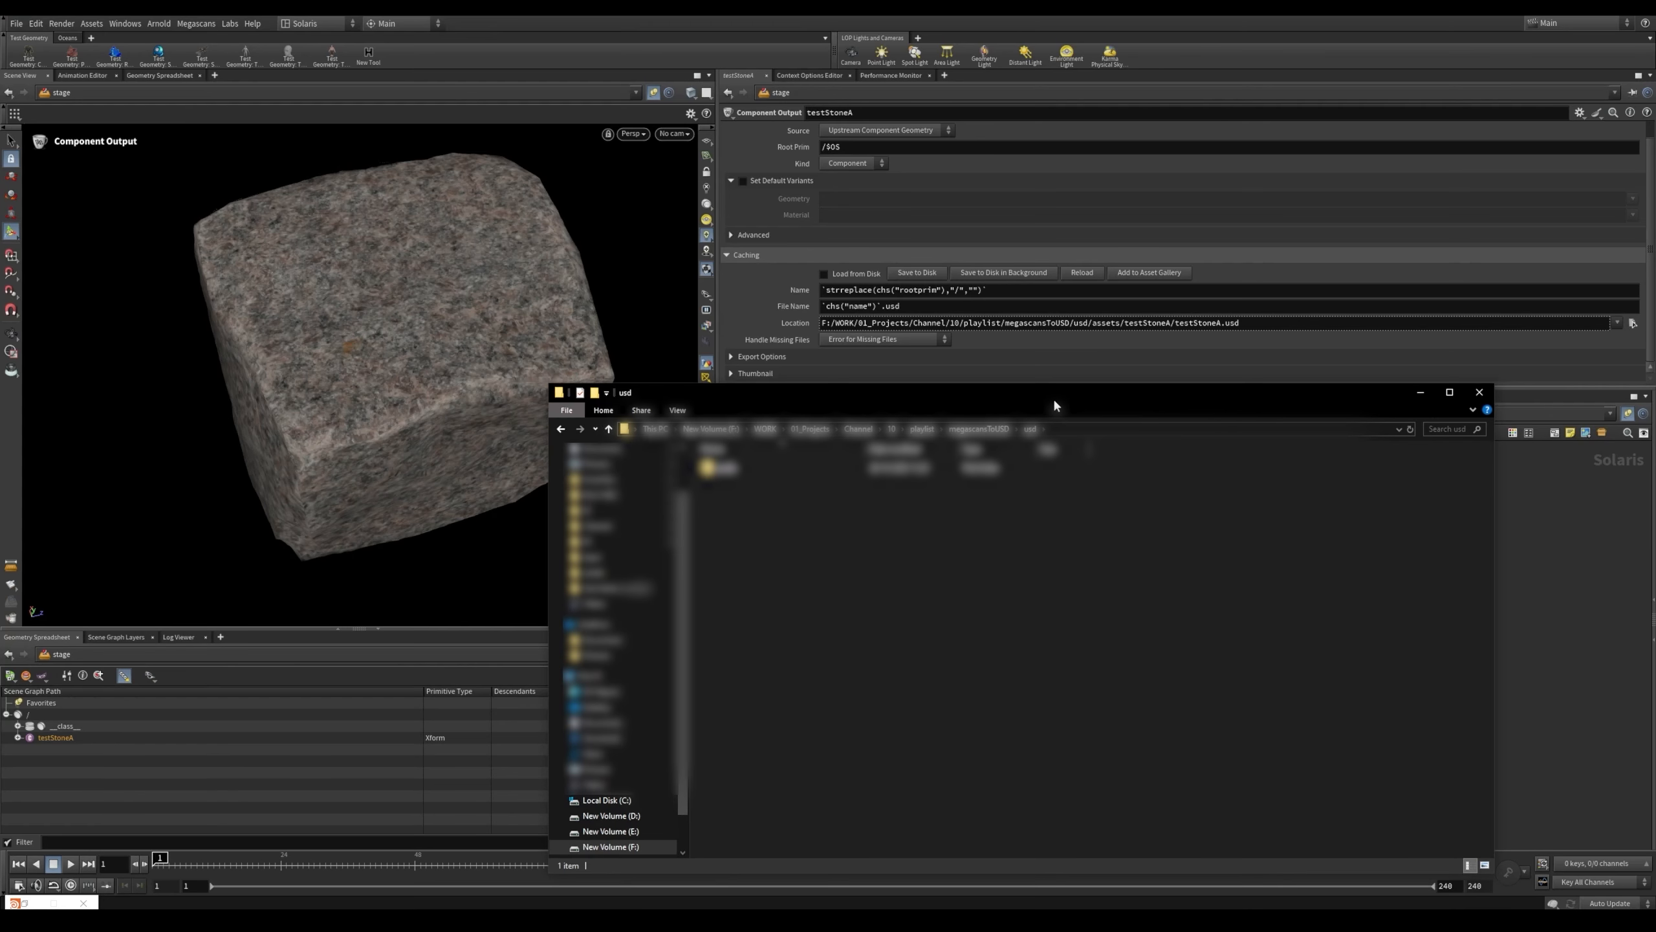
{"action": "double_click", "coordinate": [727, 467]}
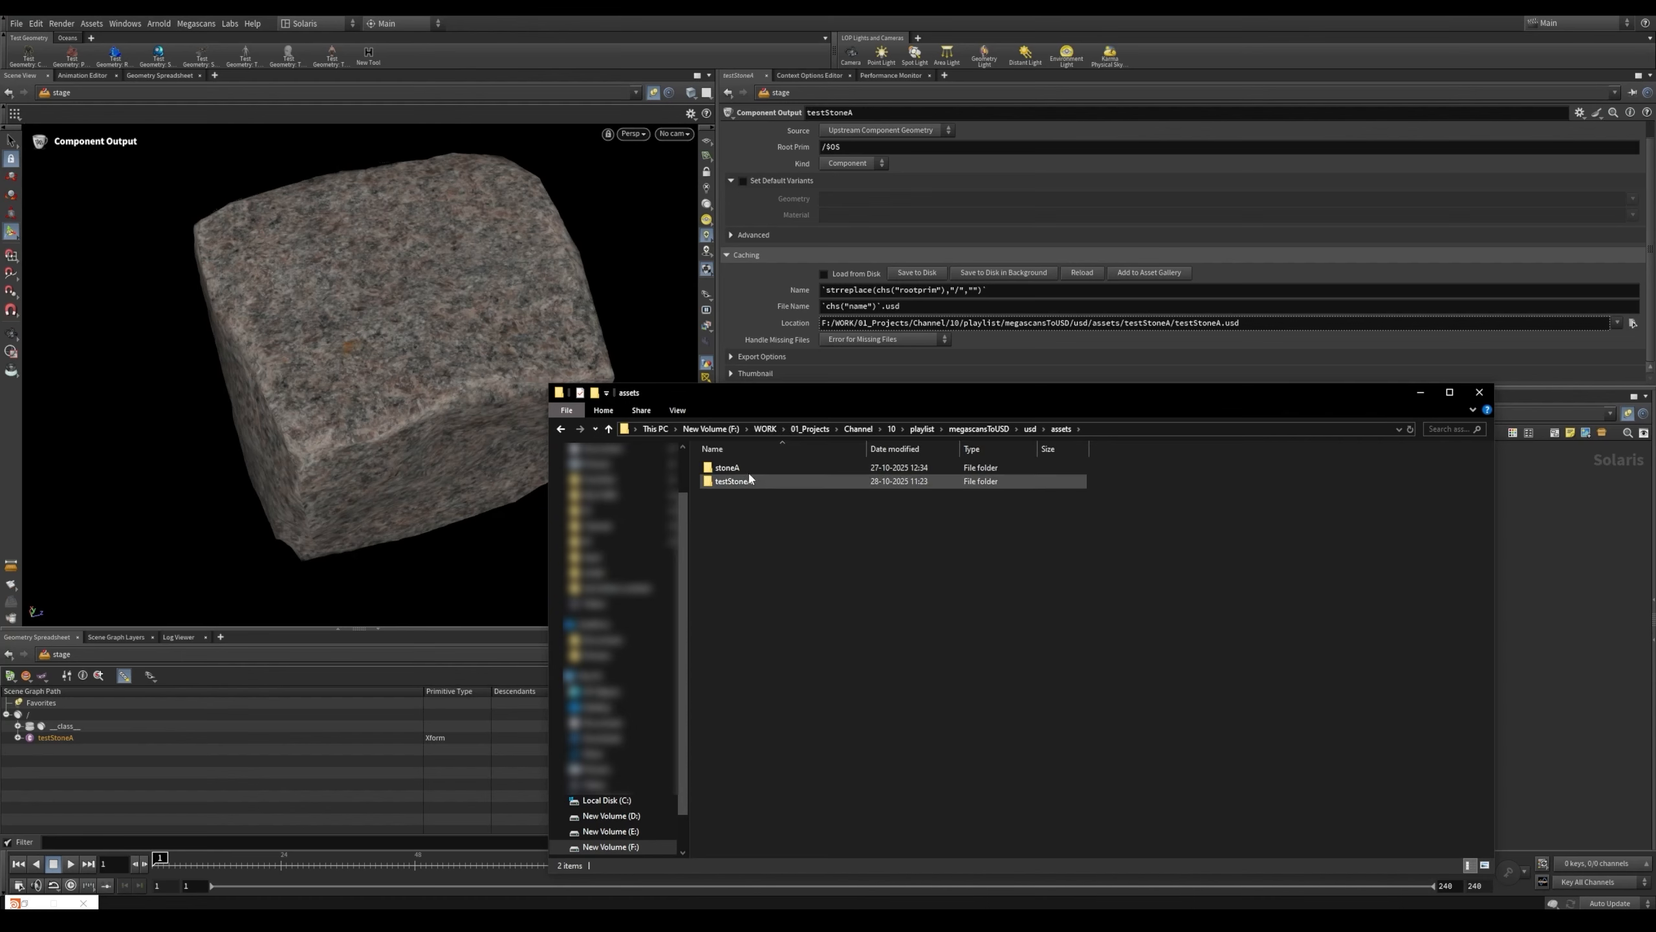
Open the exported testStoneA folder, examine its textures subfolder, and return to the testStoneA folder
{"action": "left_click", "coordinate": [747, 488]}
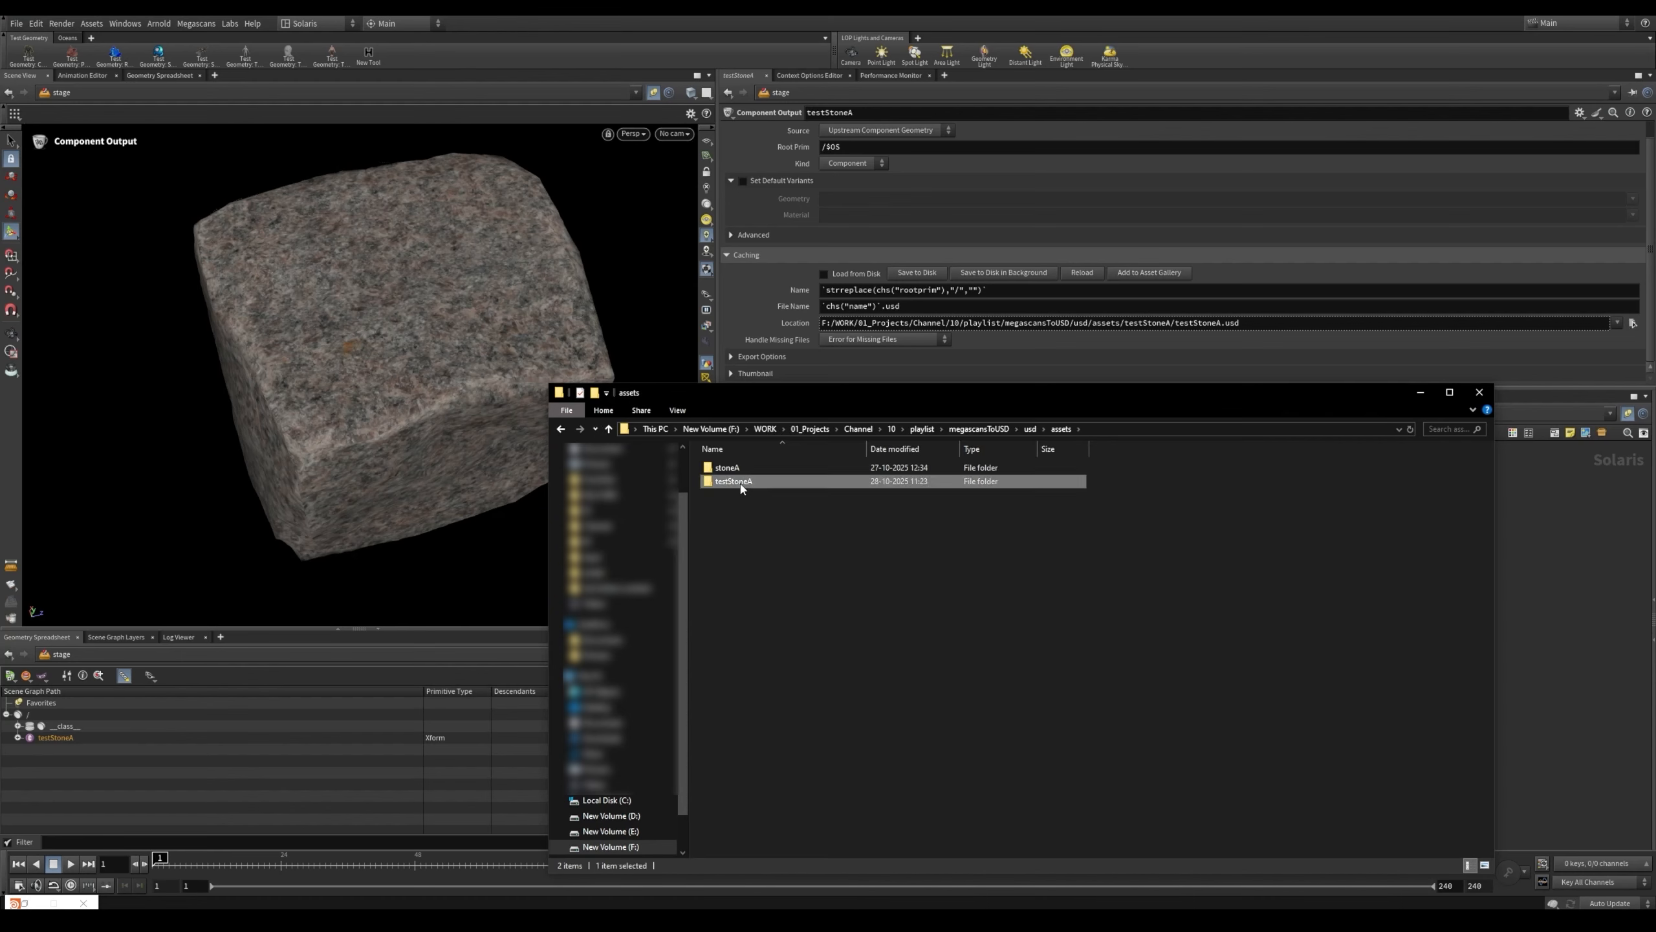
{"action": "double_click", "coordinate": [754, 483]}
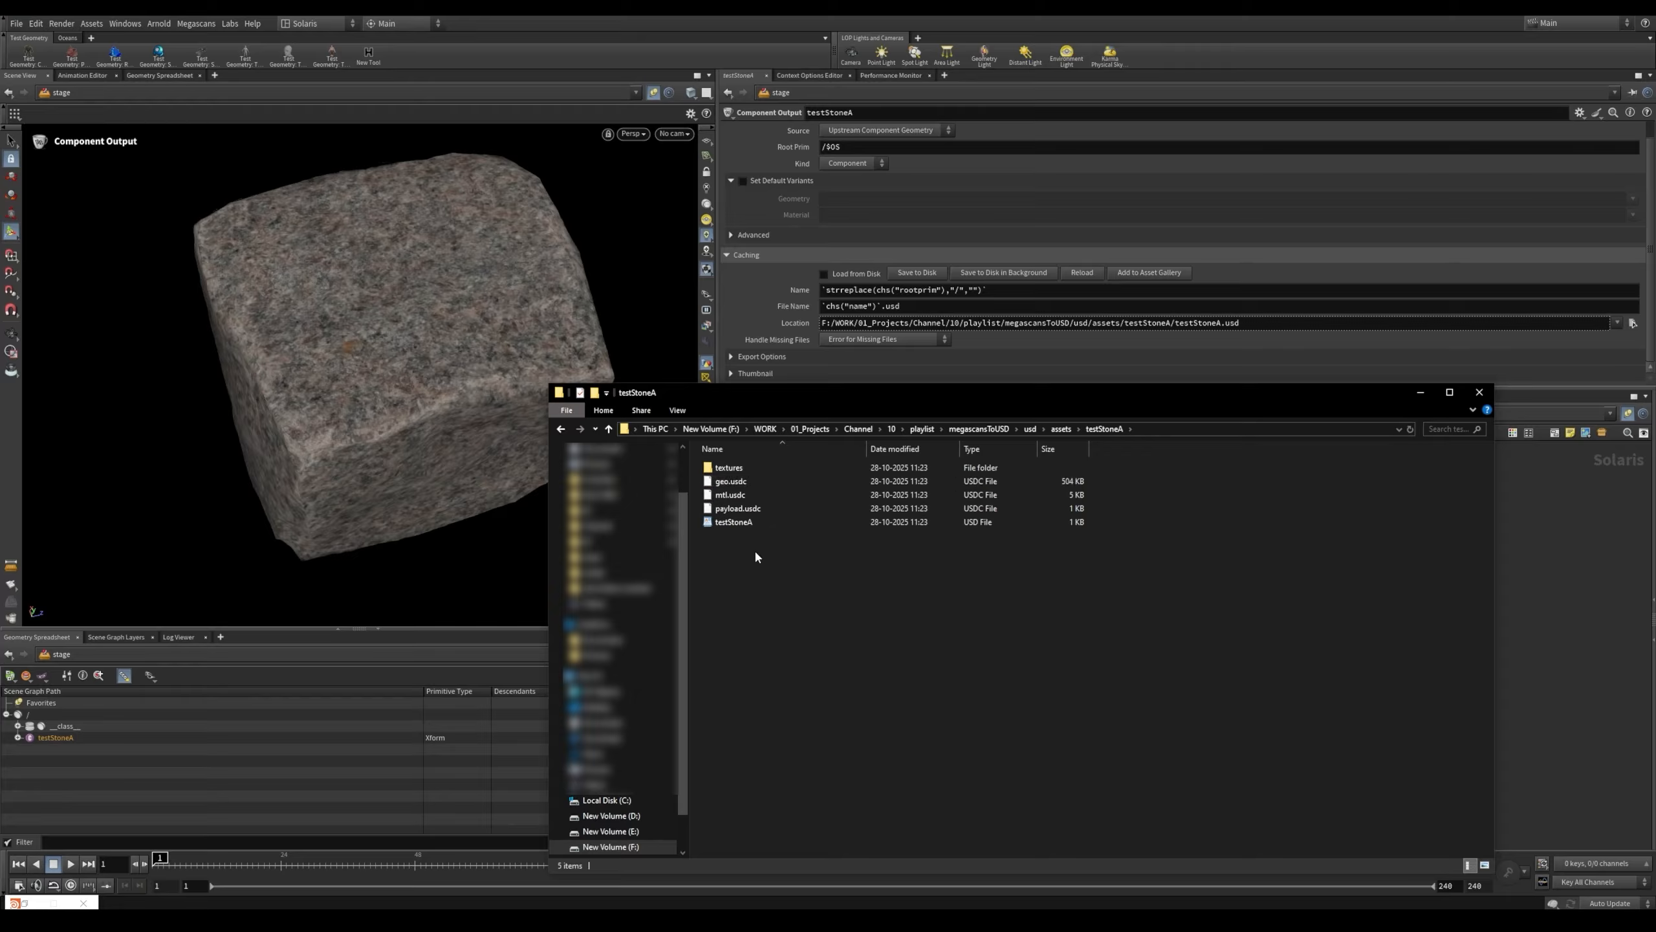
{"action": "double_click", "coordinate": [754, 469]}
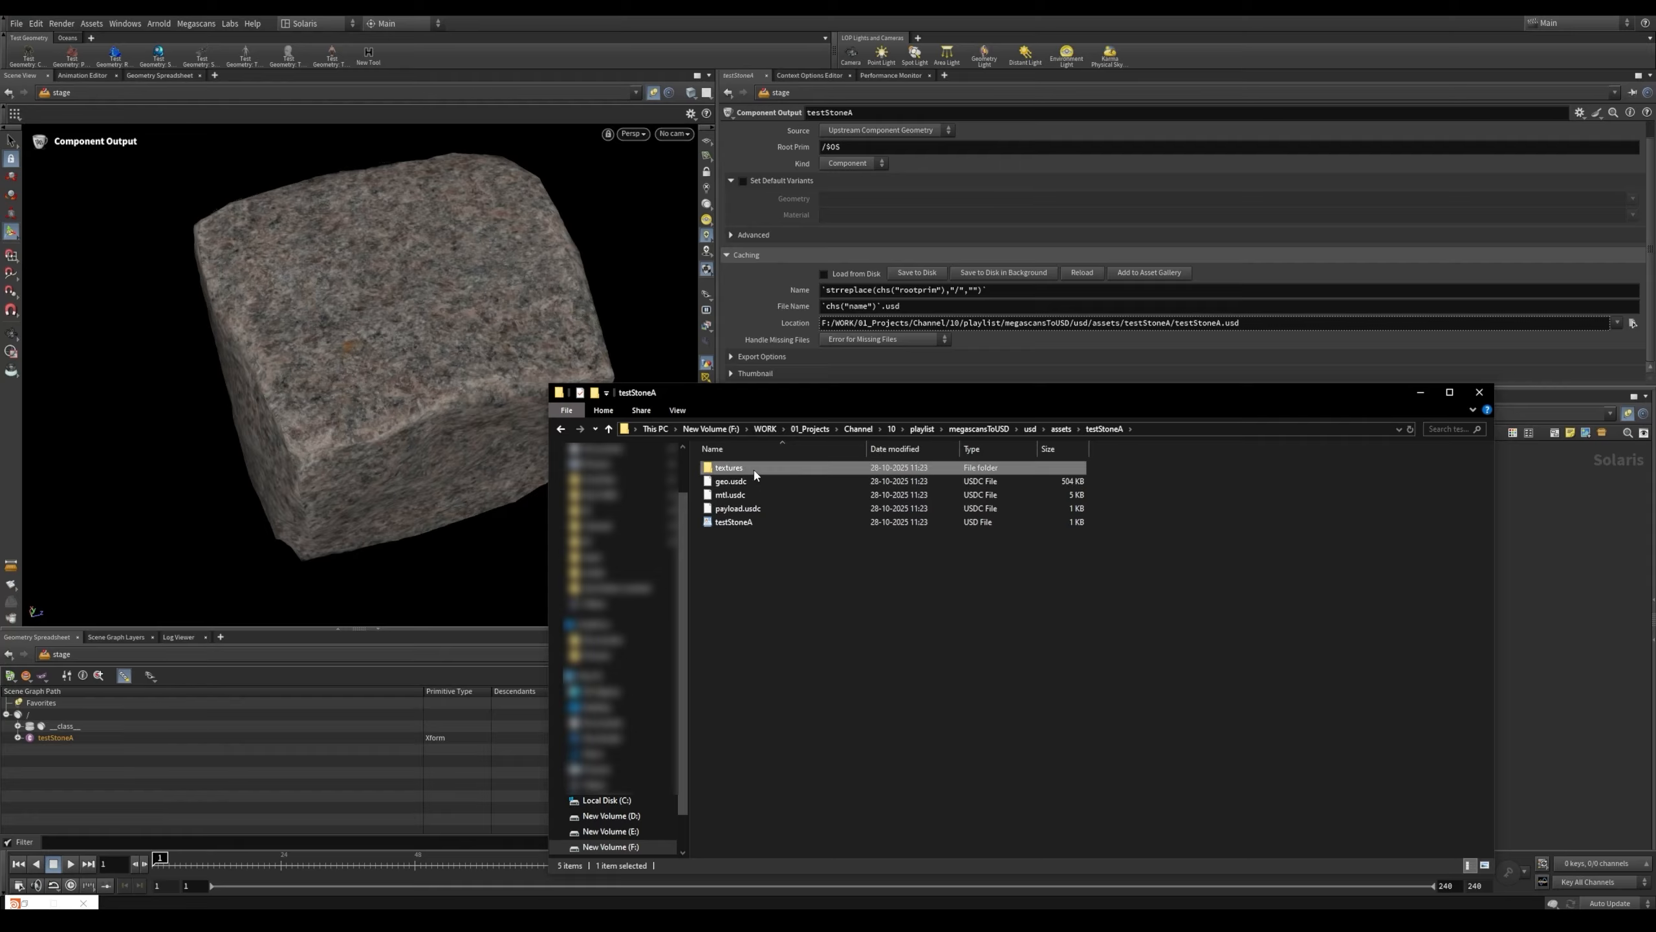
{"action": "left_click_drag", "start_coordinate": [731, 562], "coordinate": [1027, 518]}
{"action": "left_click", "coordinate": [897, 590]}
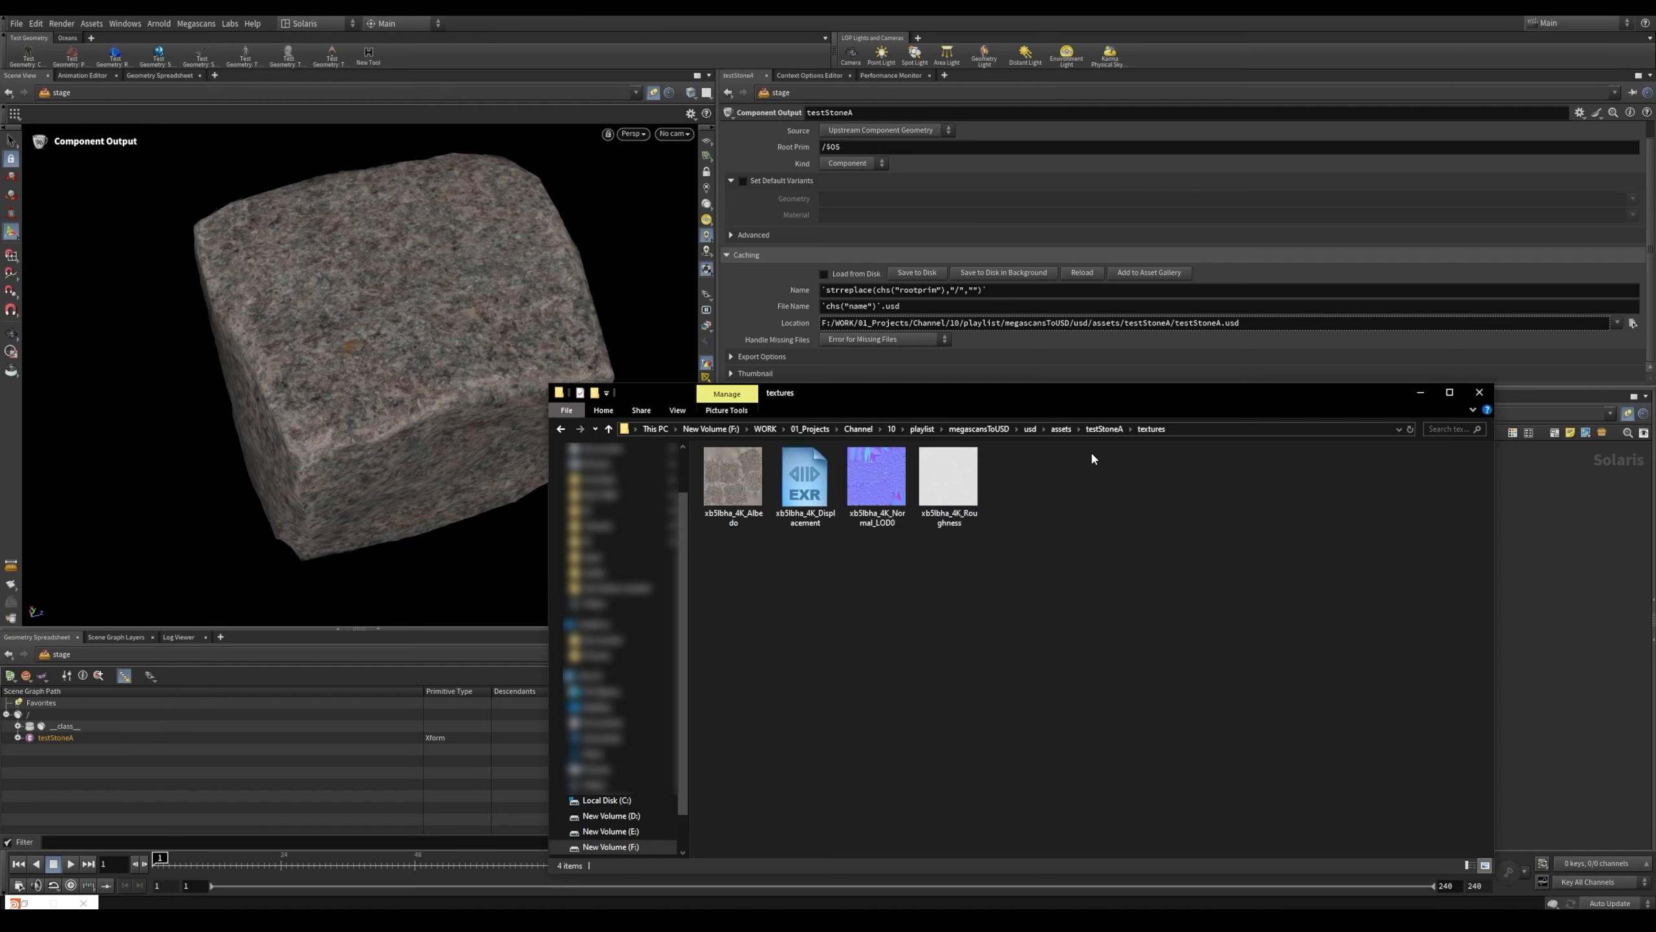
{"action": "left_click", "coordinate": [1105, 432]}
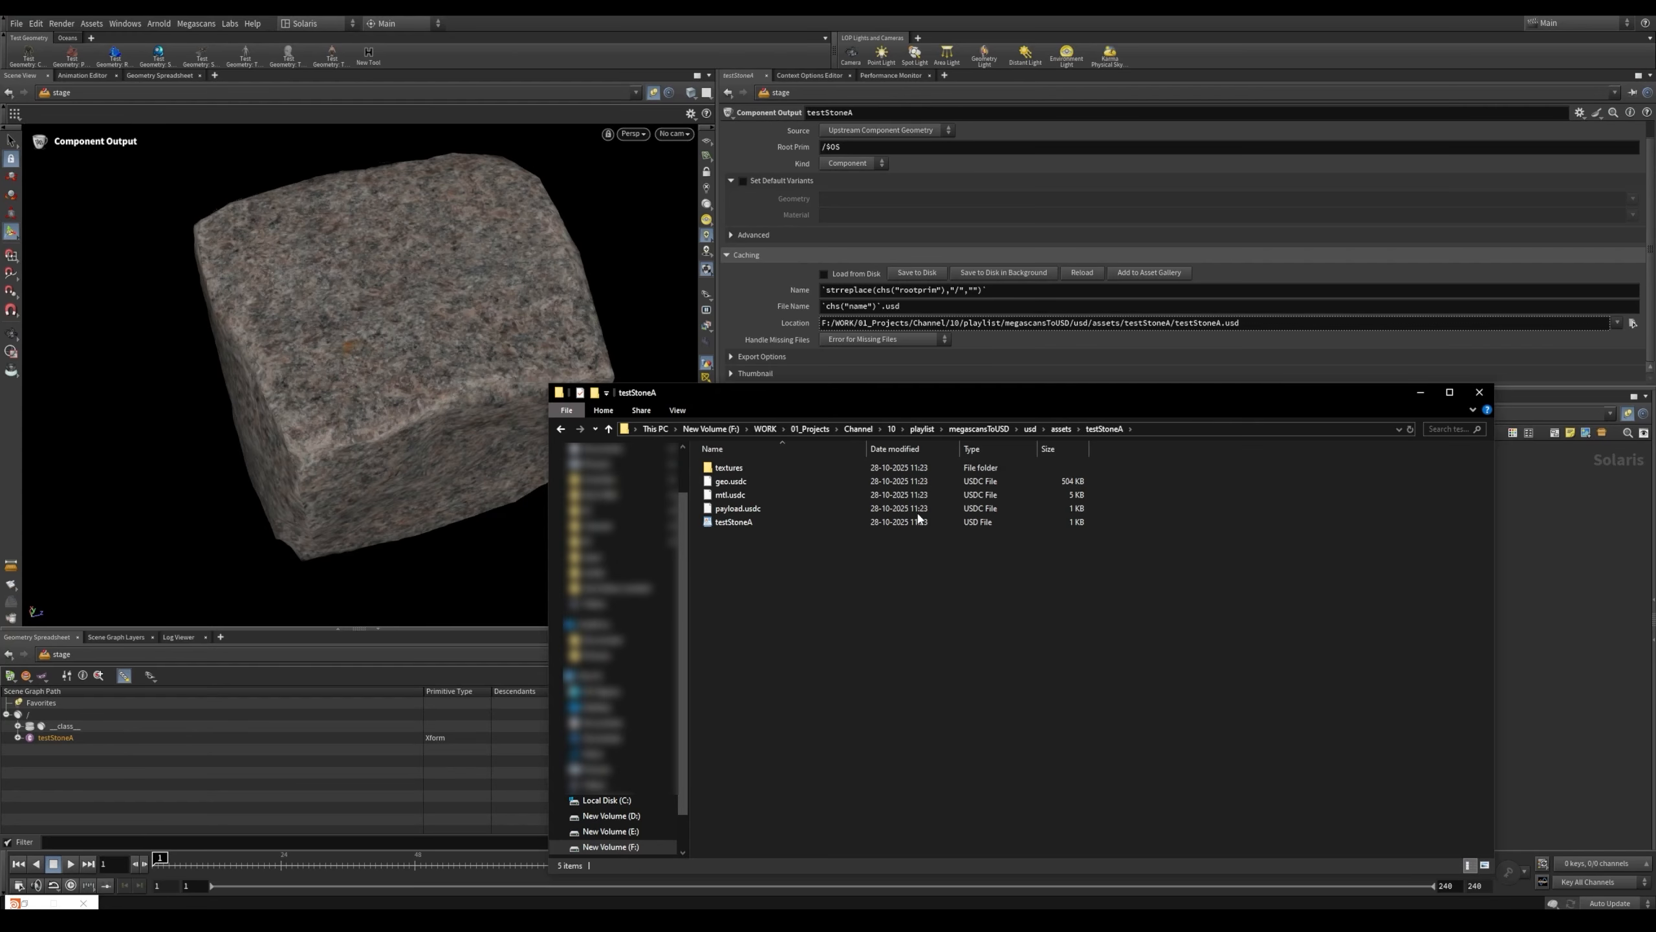
Show the testStoneA folder's files as large thumbnails, look over them, and minimize File Explorer to return to Houdini
{"action": "left_click", "coordinate": [1484, 864]}
{"action": "left_click_drag", "start_coordinate": [1175, 505], "coordinate": [1313, 629]}
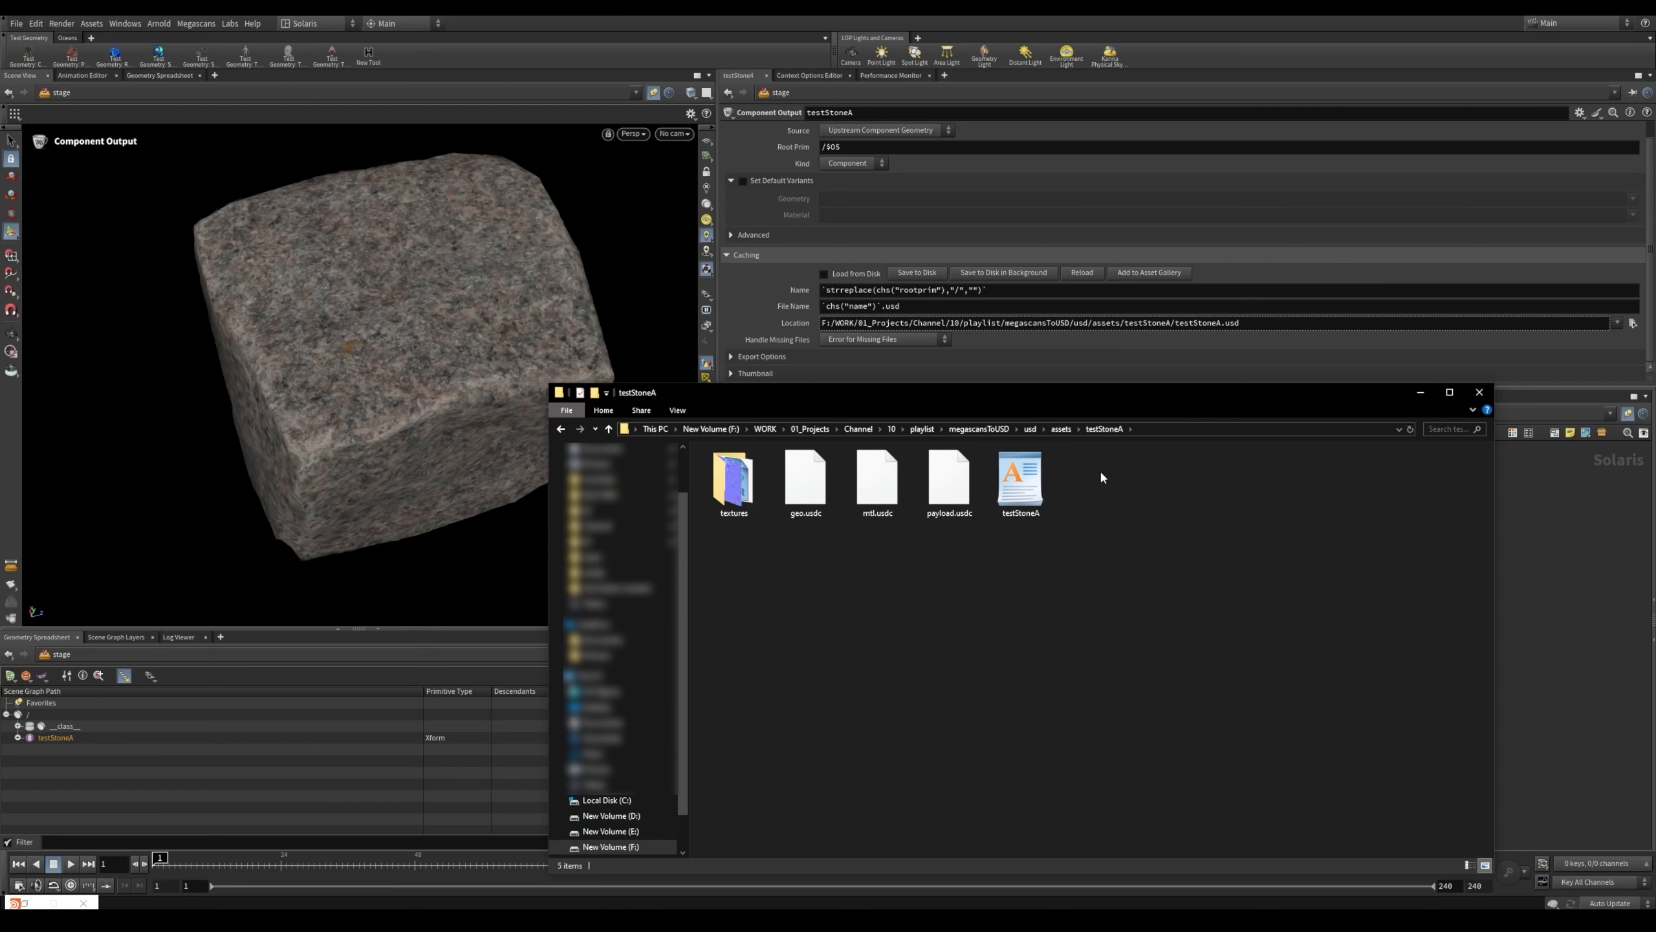
{"action": "left_click", "coordinate": [1422, 394]}
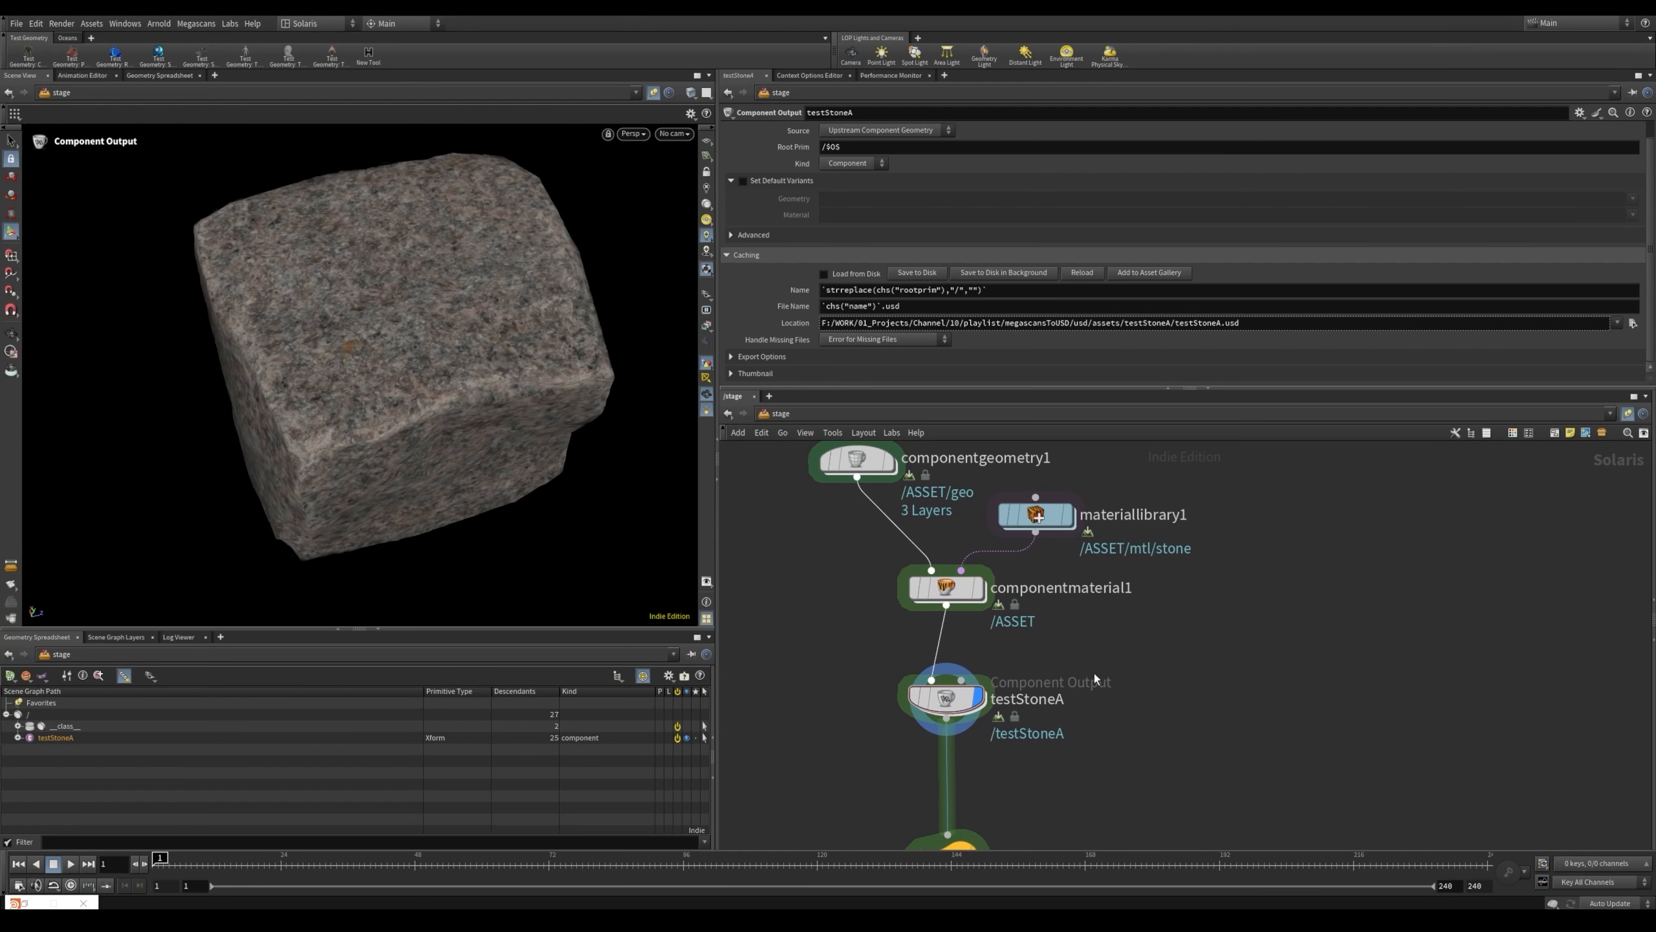
Expand the Thumbnail settings of the testStoneA component output and view the stone from a lower side angle
{"action": "left_click", "coordinate": [754, 374]}
{"action": "scroll", "coordinate": [765, 314], "scroll_direction": "down", "scroll_amount": 5}
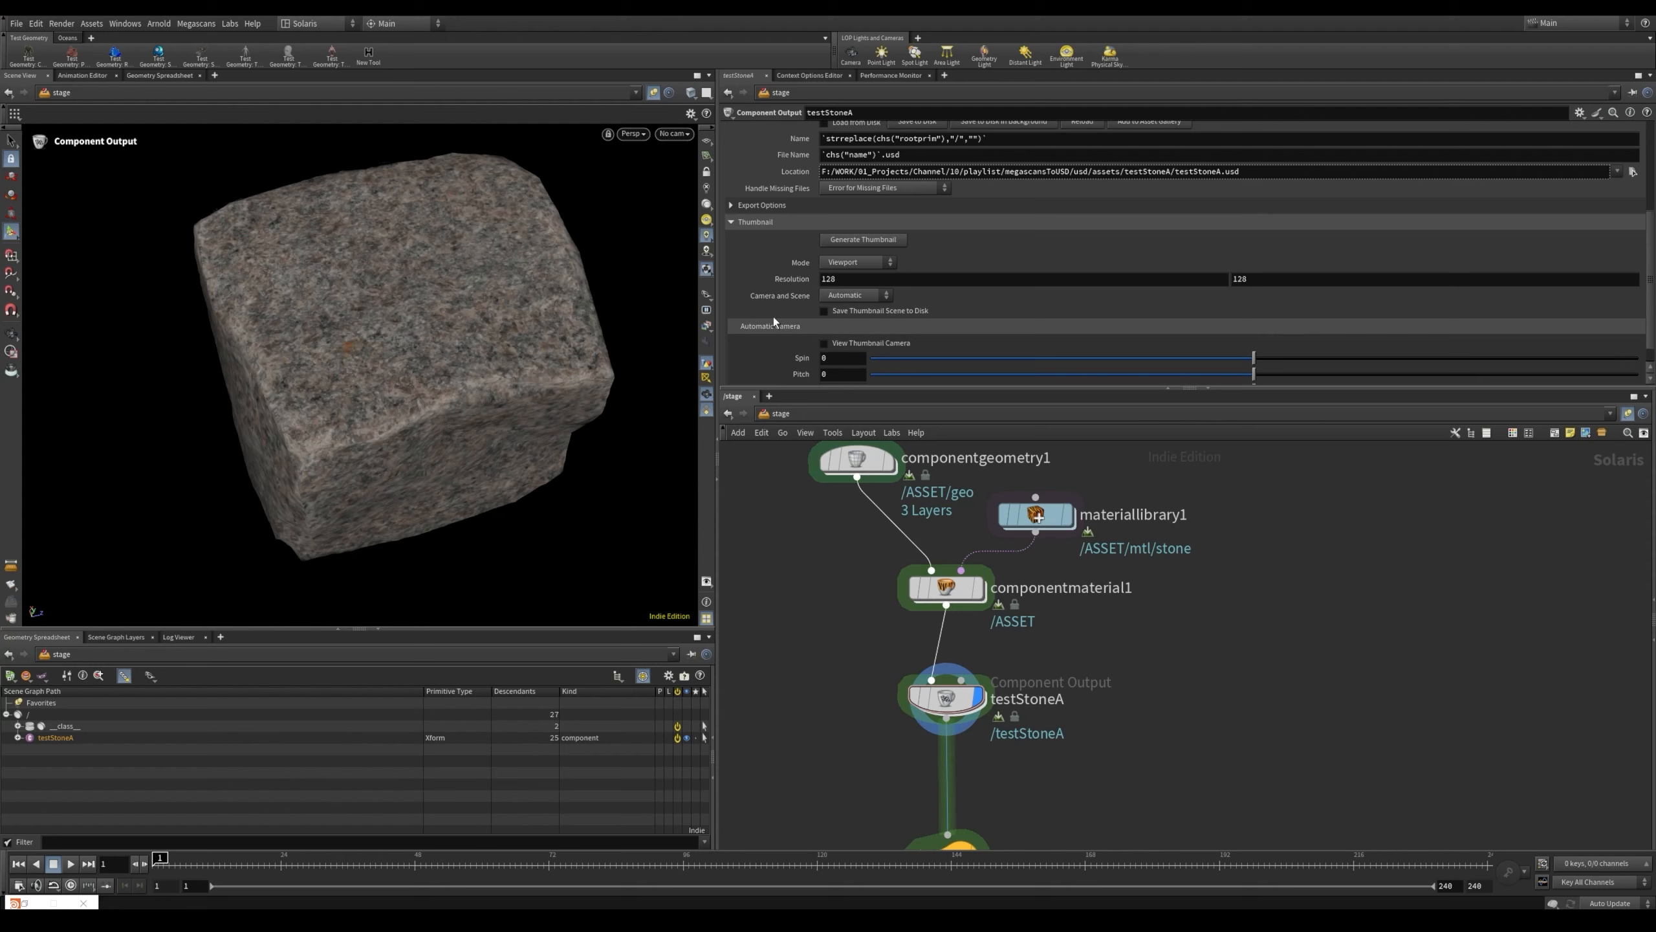
{"action": "key", "text": "Escape"}
{"action": "left_click_drag", "start_coordinate": [416, 485], "coordinate": [388, 317]}
{"action": "key", "text": "Return"}
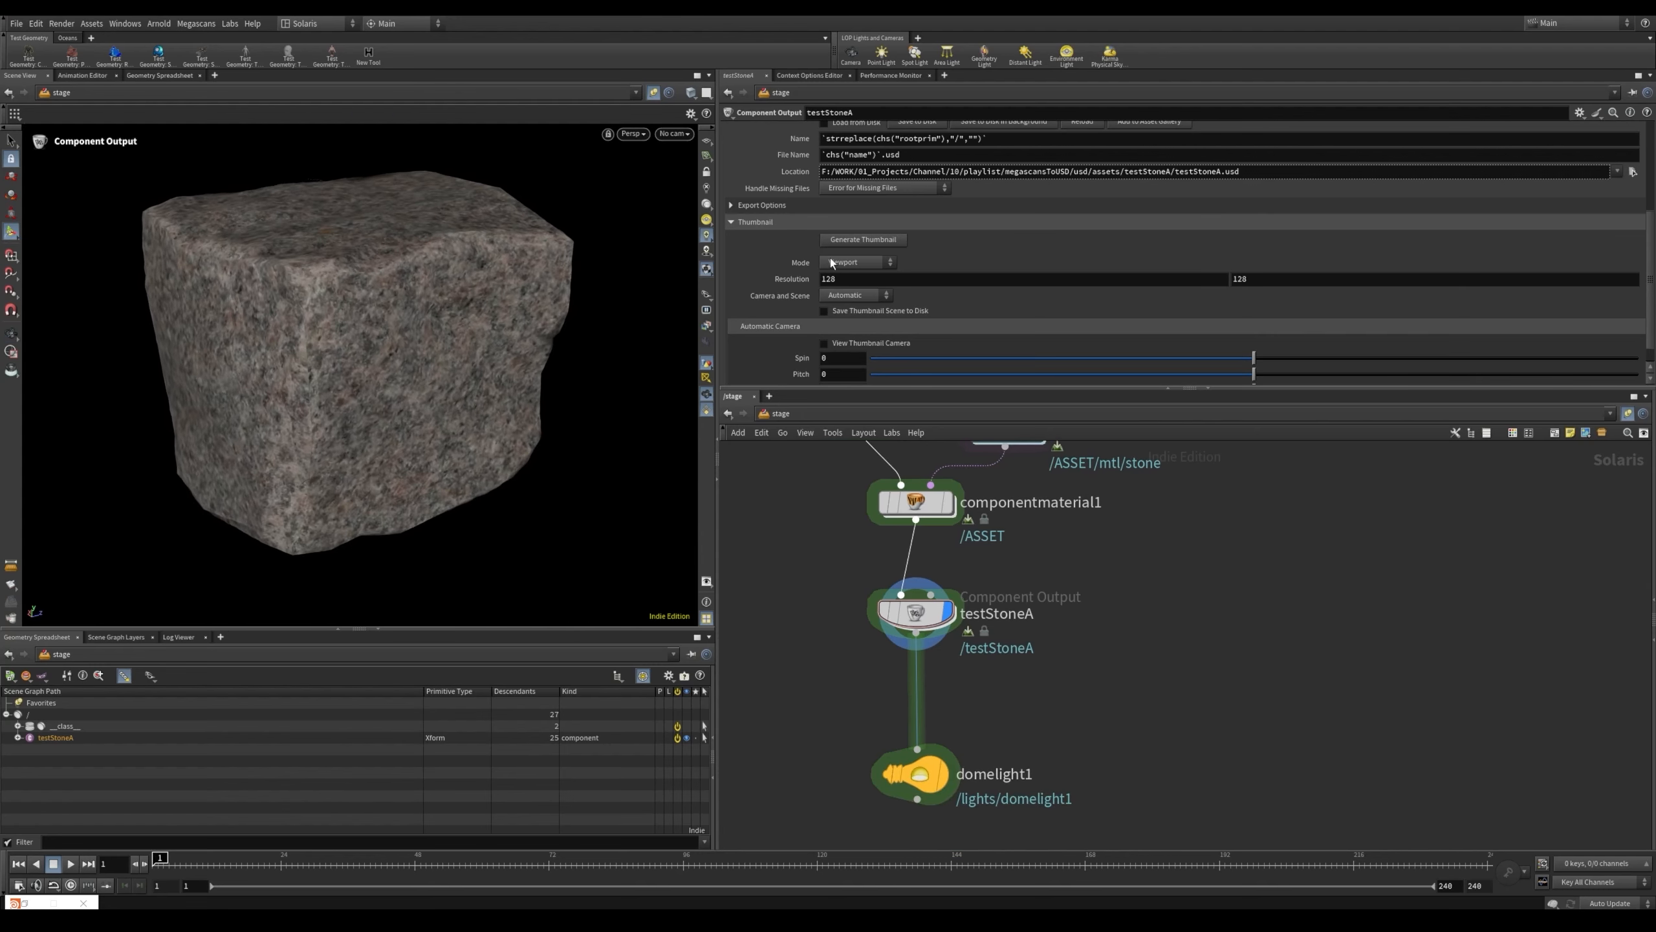
Make domelight1 the displayed node and switch the viewport renderer to Karma XPU
{"action": "left_click", "coordinate": [937, 765]}
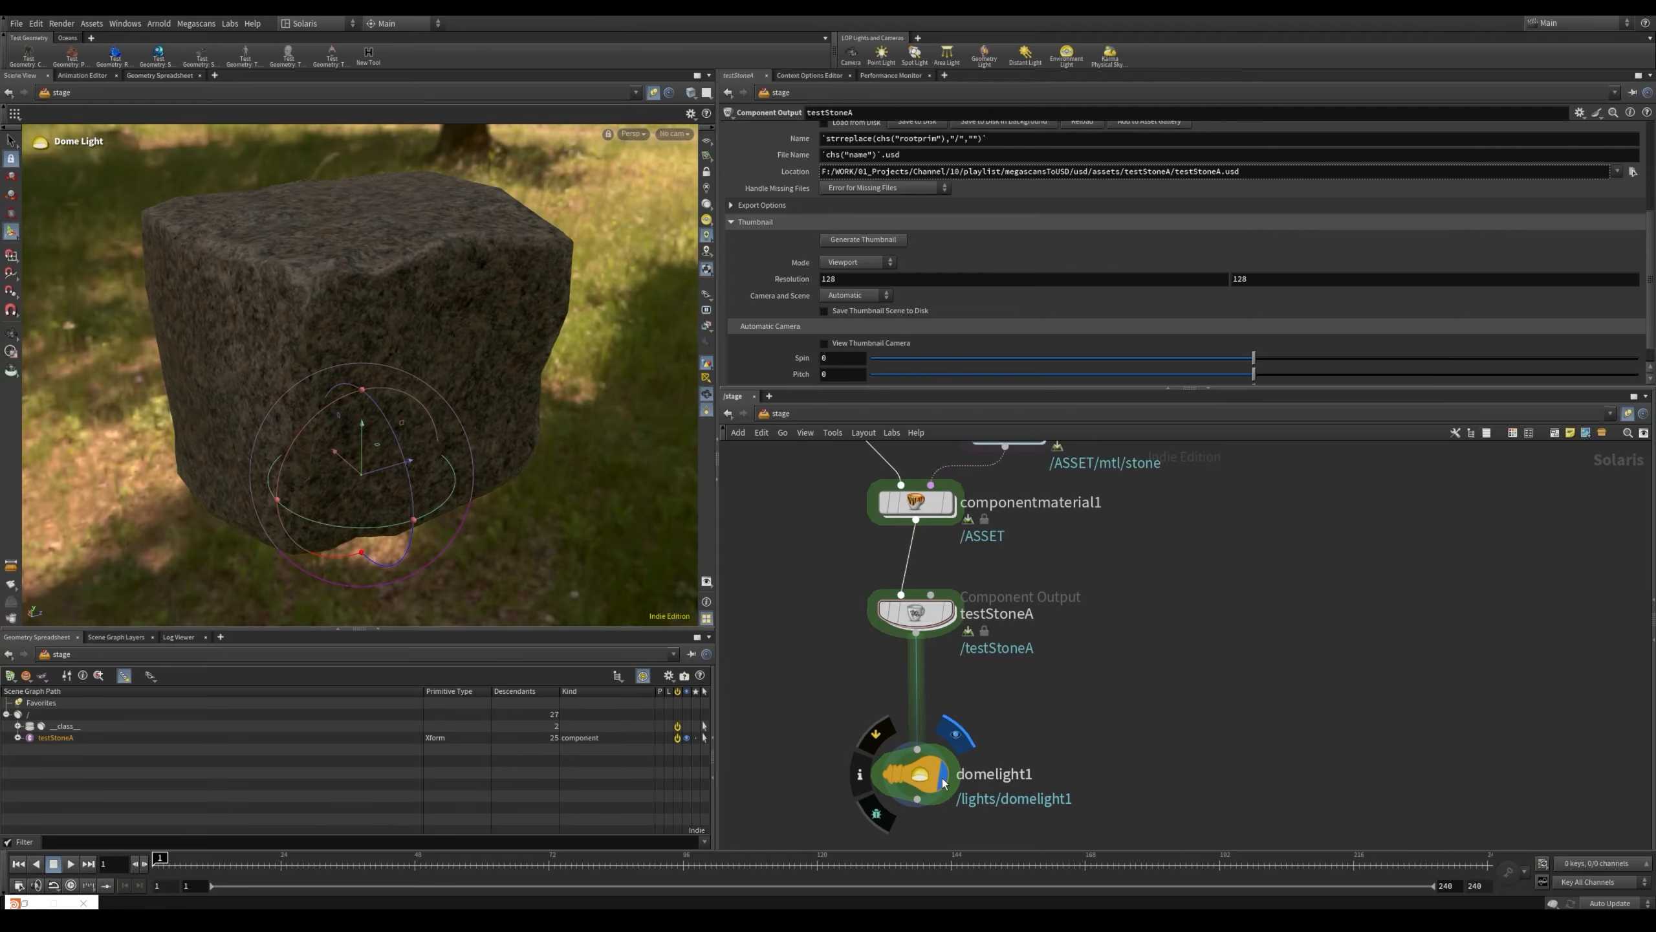
{"action": "left_click", "coordinate": [633, 134]}
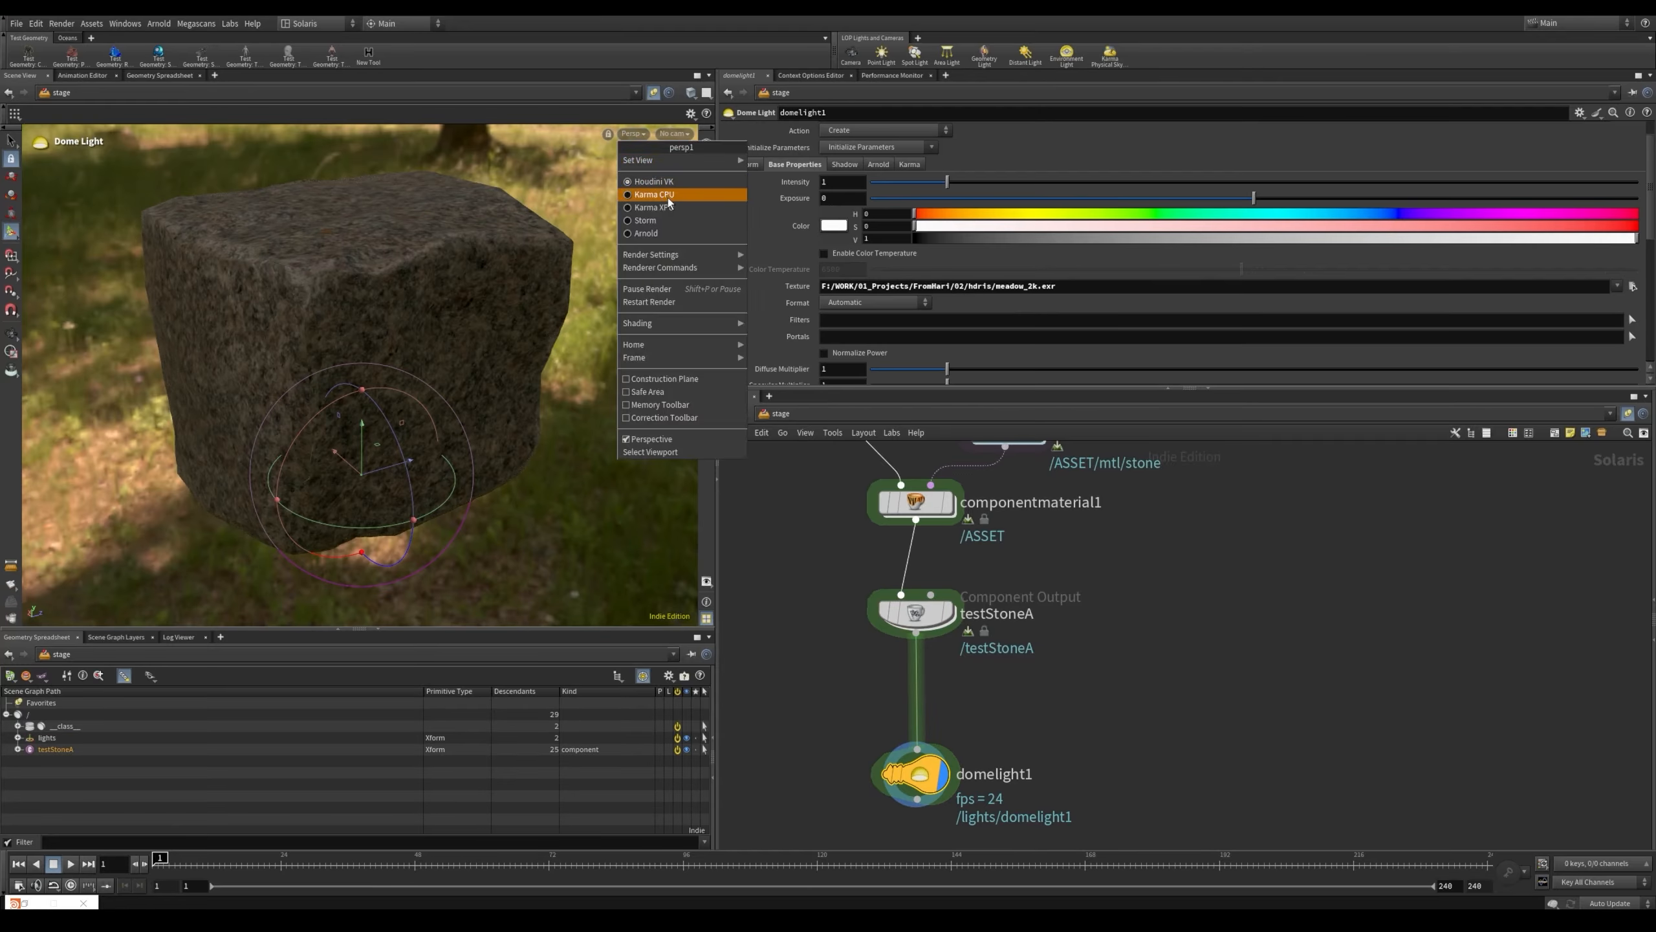
{"action": "left_click", "coordinate": [671, 210]}
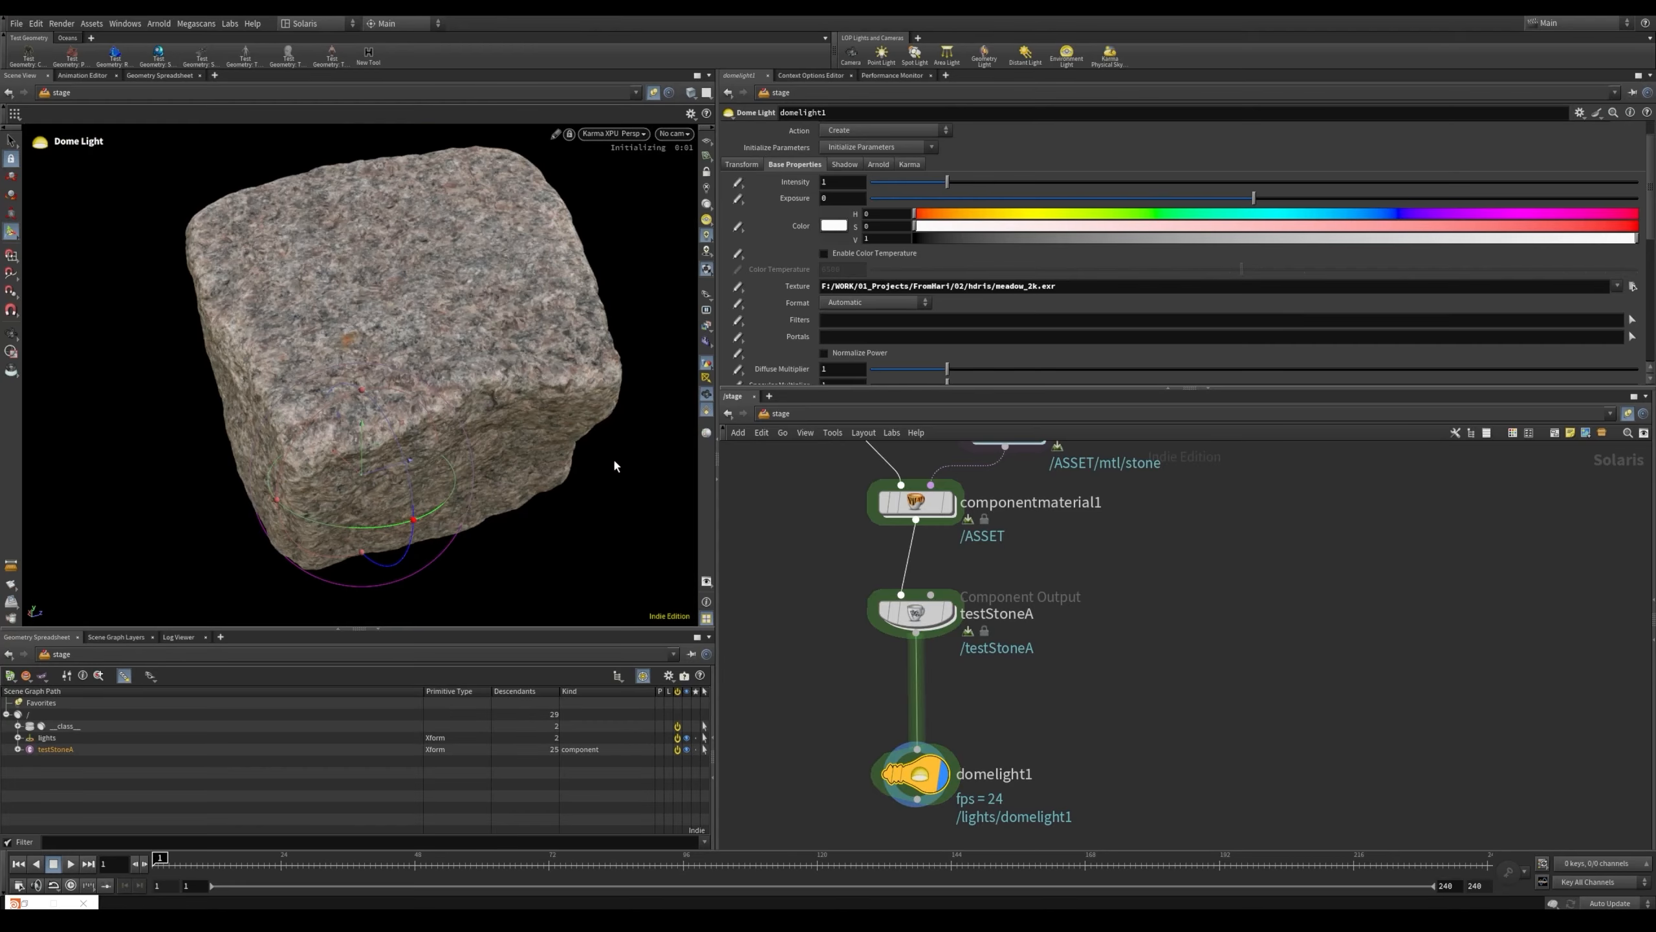
Select the testStoneA component output, frame the whole stone in the viewport and generate its thumbnail
{"action": "left_click_drag", "start_coordinate": [1104, 570], "coordinate": [758, 666]}
{"action": "right_click_drag", "start_coordinate": [484, 466], "coordinate": [432, 384], "text": "alt"}
{"action": "middle_click_drag", "start_coordinate": [433, 383], "coordinate": [435, 401], "text": "alt"}
{"action": "right_click_drag", "start_coordinate": [435, 401], "coordinate": [413, 359], "text": "alt"}
{"action": "left_click_drag", "start_coordinate": [412, 359], "coordinate": [420, 358], "text": "alt"}
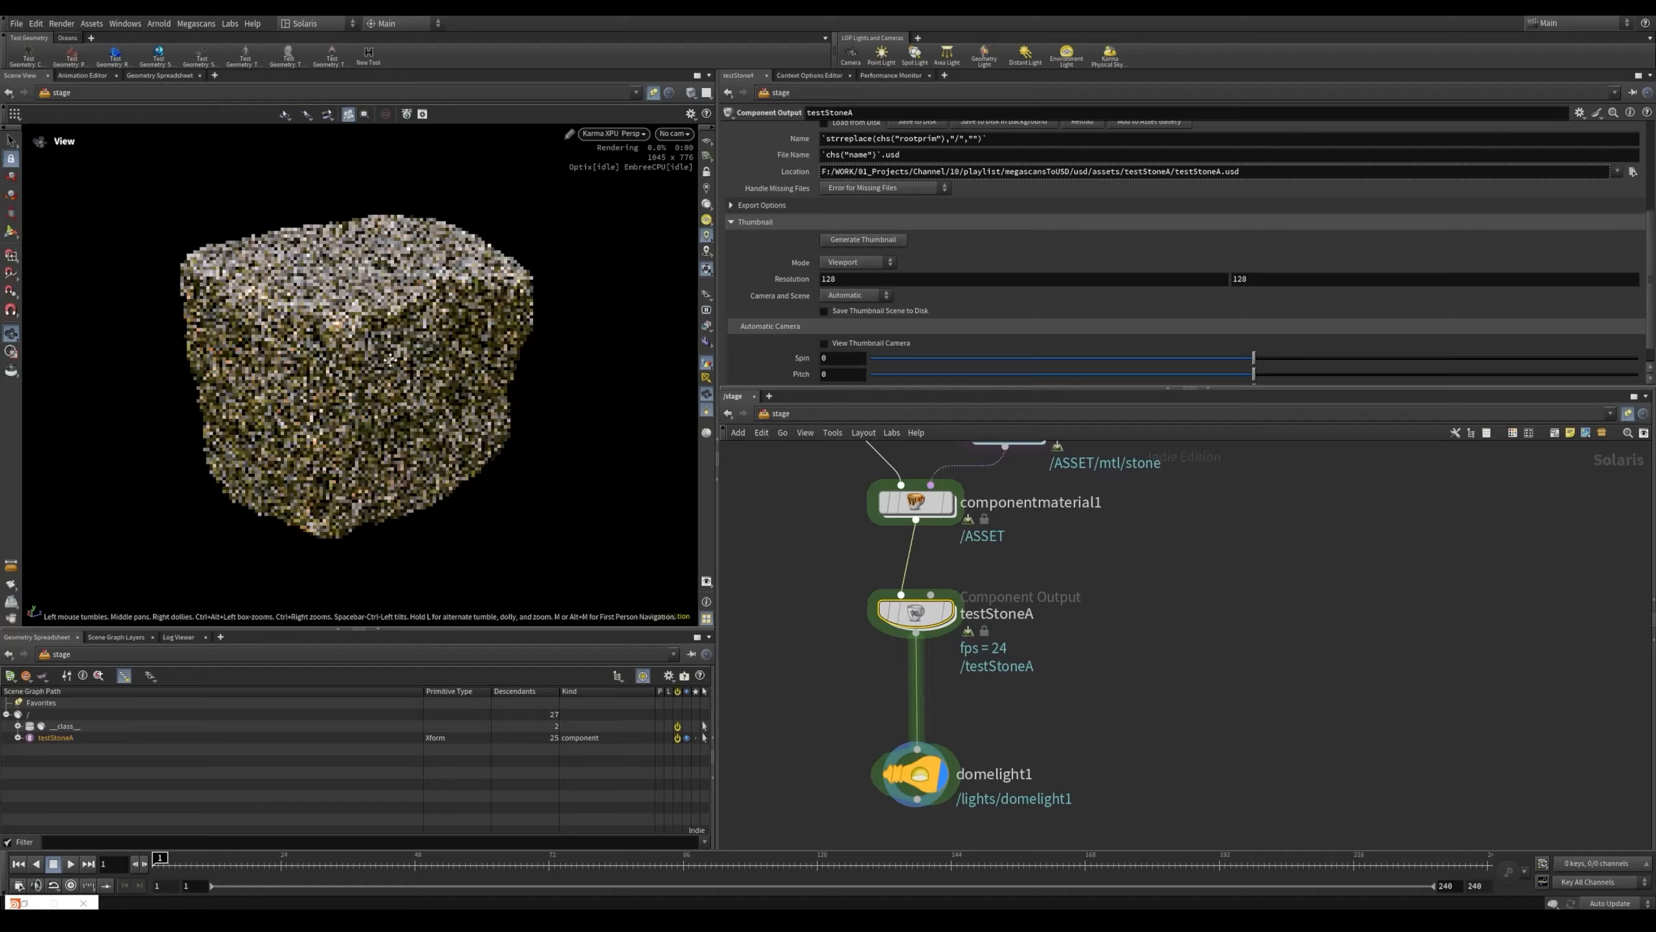
{"action": "middle_click_drag", "start_coordinate": [364, 319], "coordinate": [377, 323], "text": "alt"}
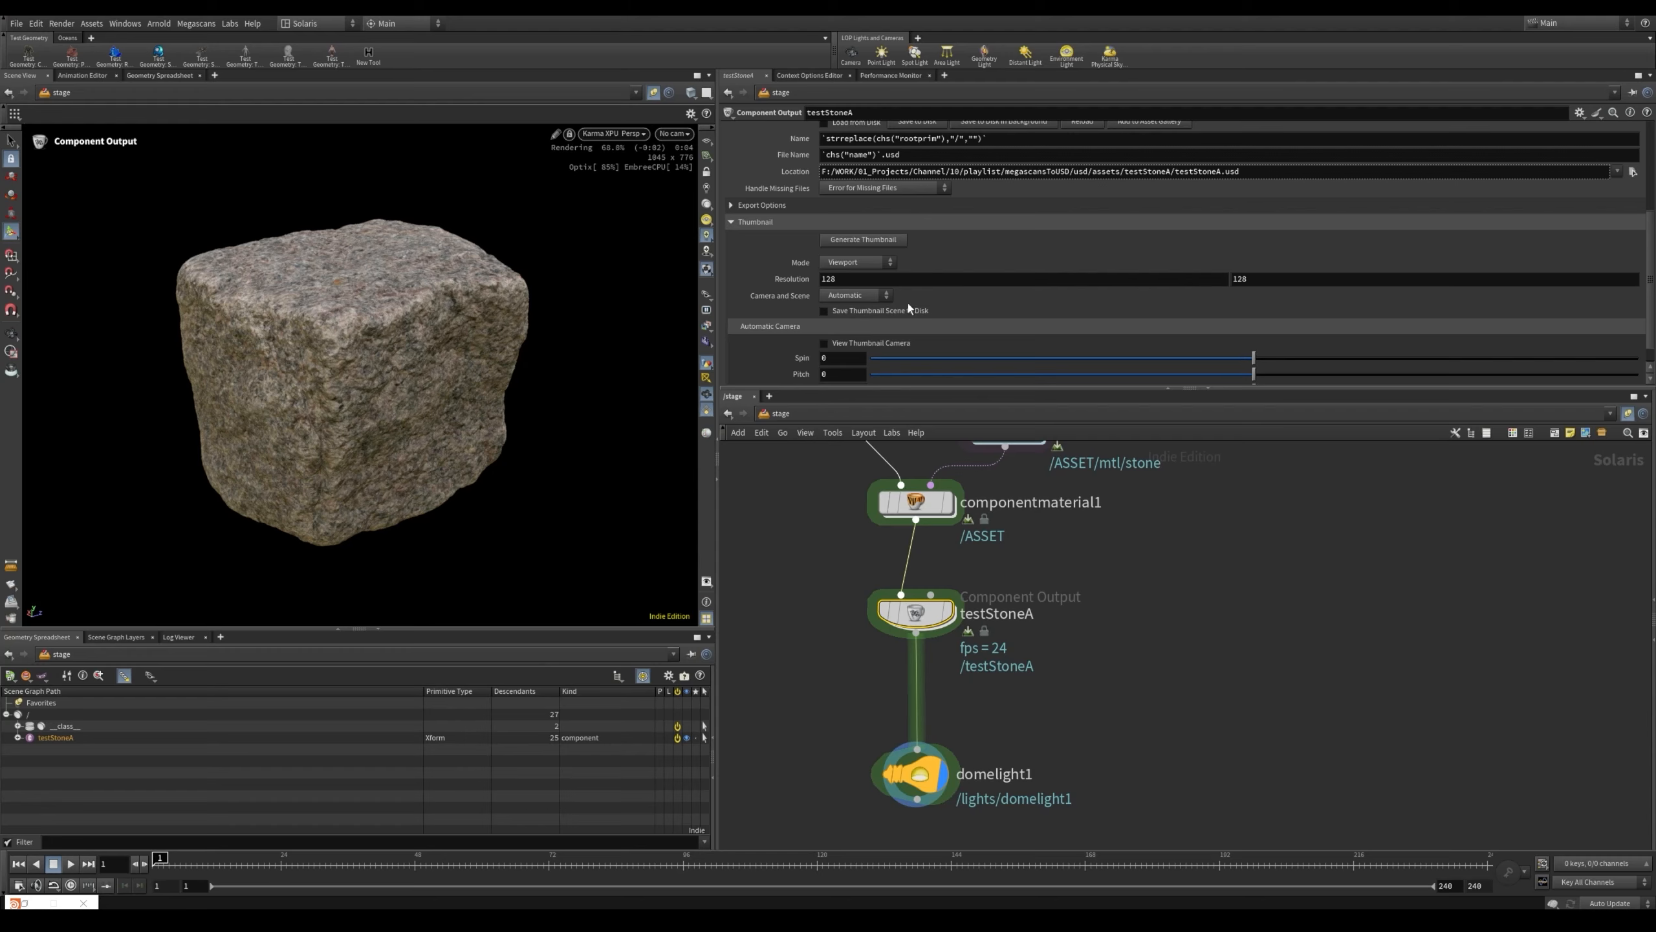
{"action": "left_click", "coordinate": [887, 239]}
{"action": "left_click", "coordinate": [1075, 613]}
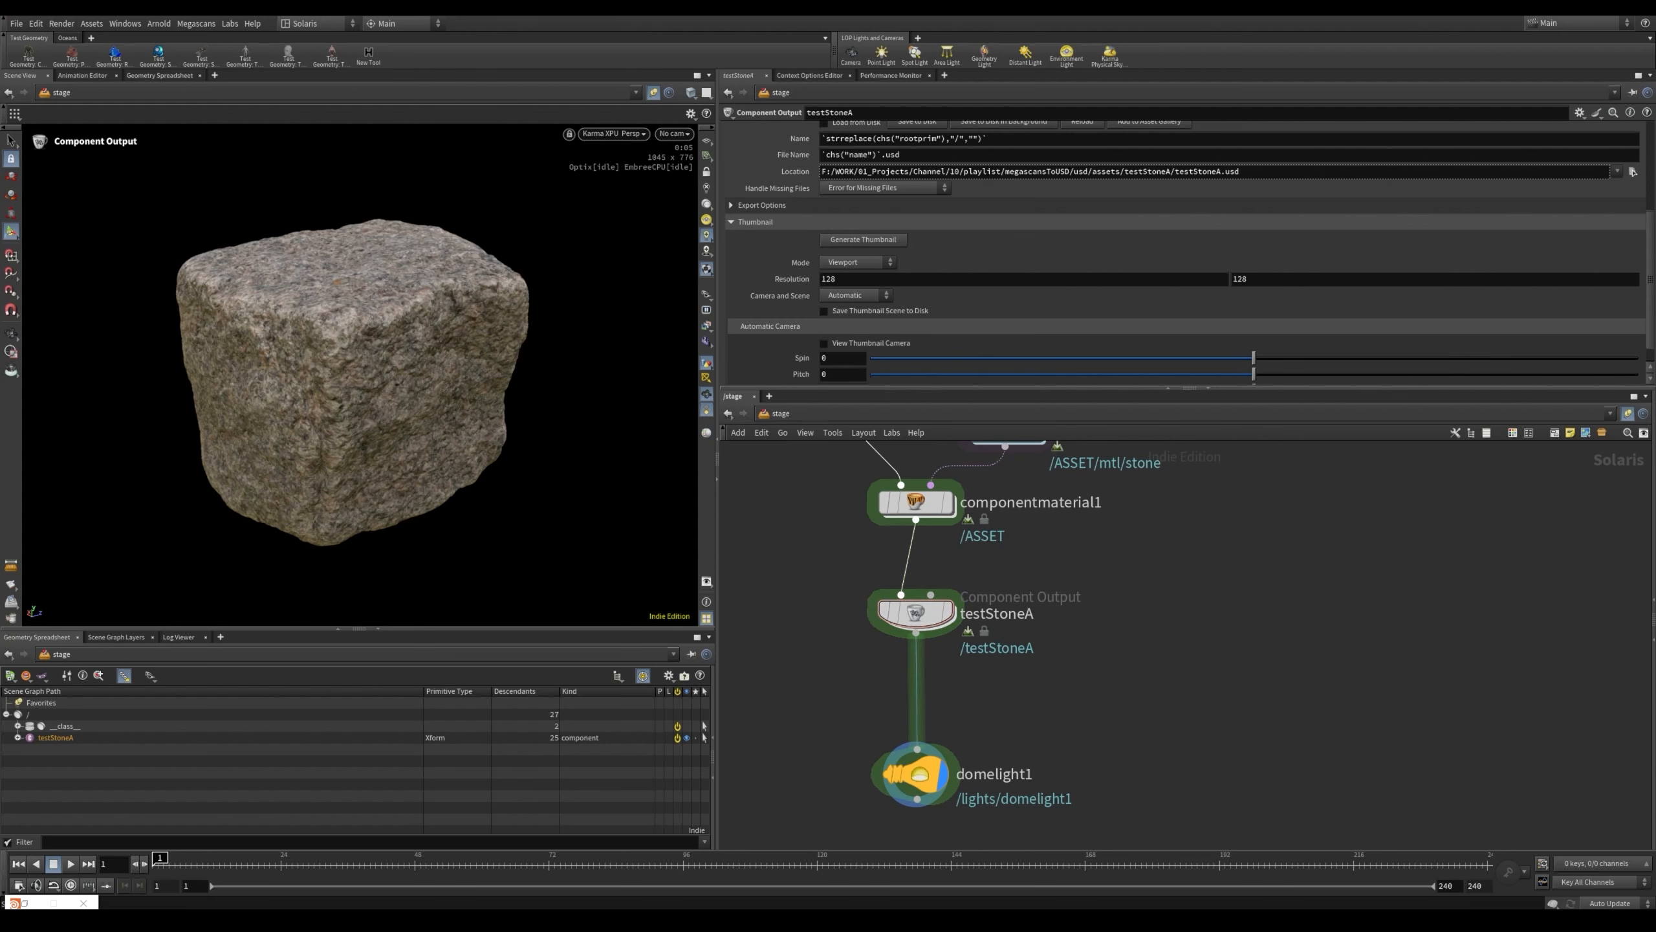
Check the generated thumbnail in the testStoneA folder, then return to Houdini and switch the viewport from Karma XPU to its standard renderer
{"action": "left_click", "coordinate": [900, 920]}
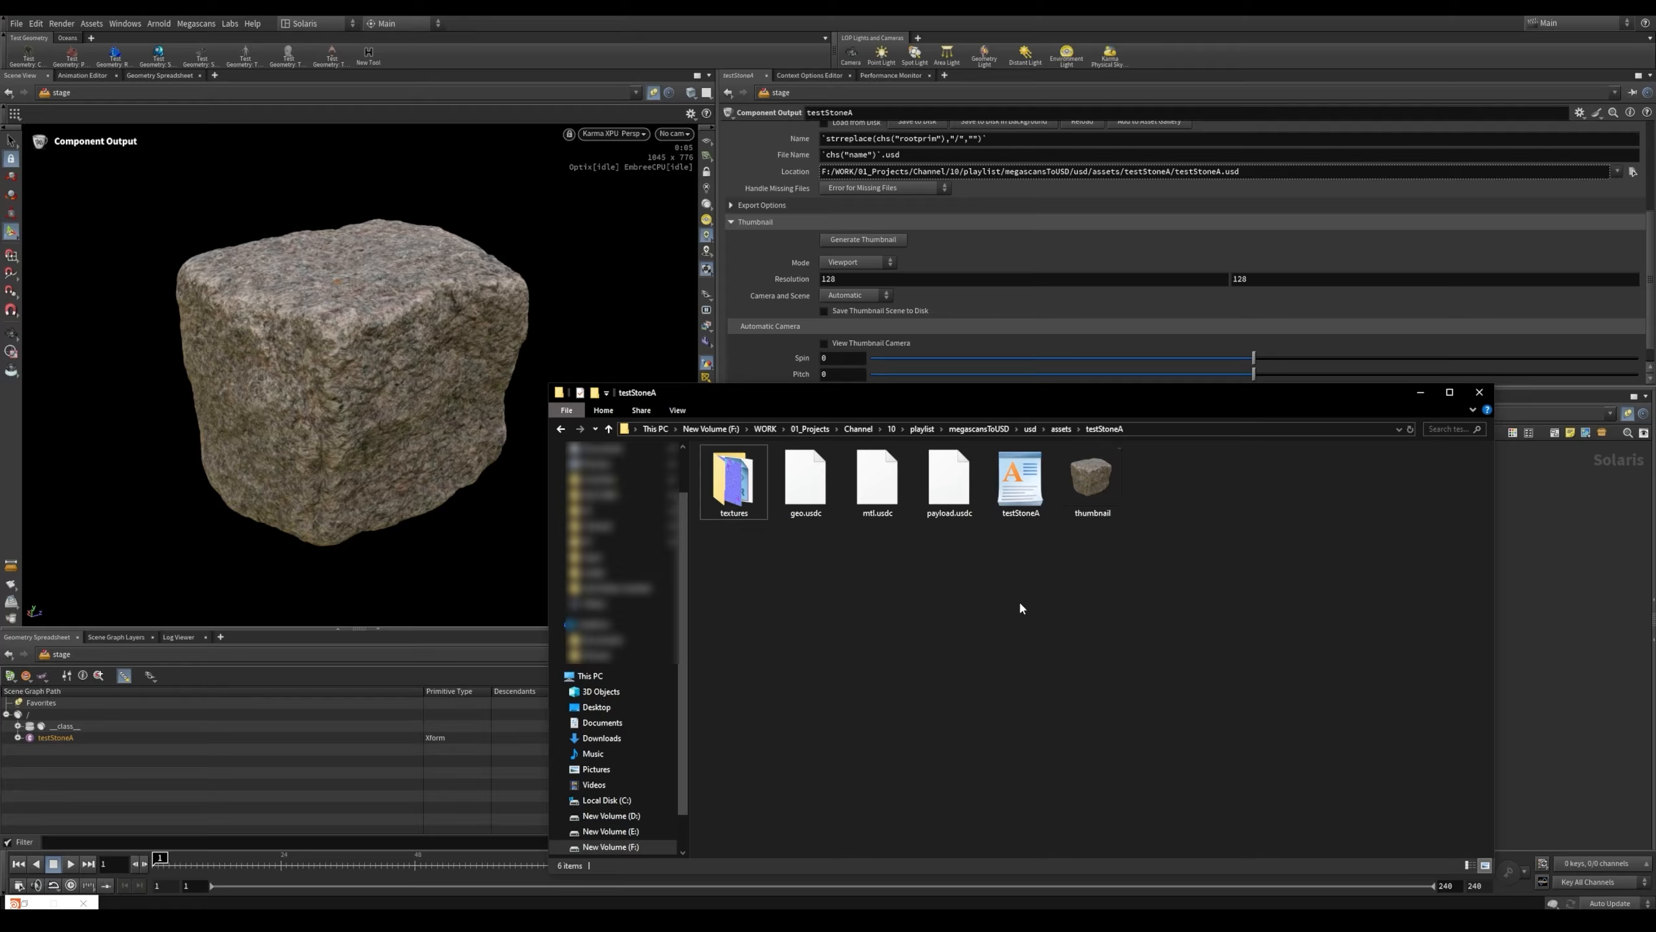
{"action": "left_click", "coordinate": [1423, 392]}
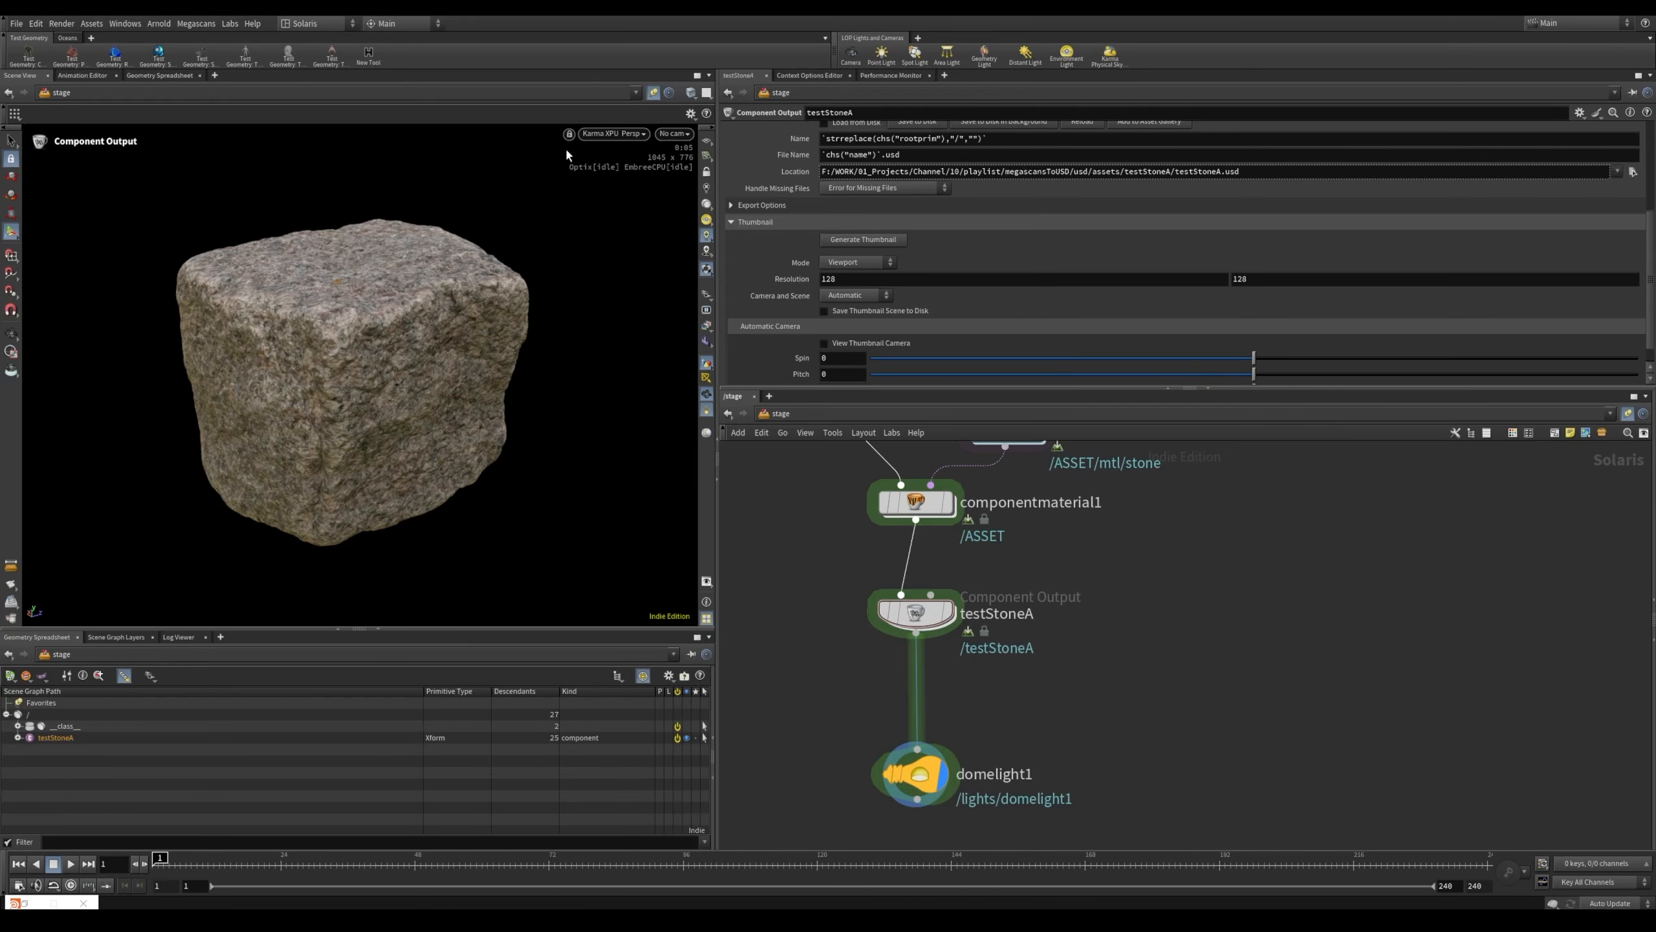
{"action": "left_click", "coordinate": [610, 134]}
{"action": "left_click", "coordinate": [643, 184]}
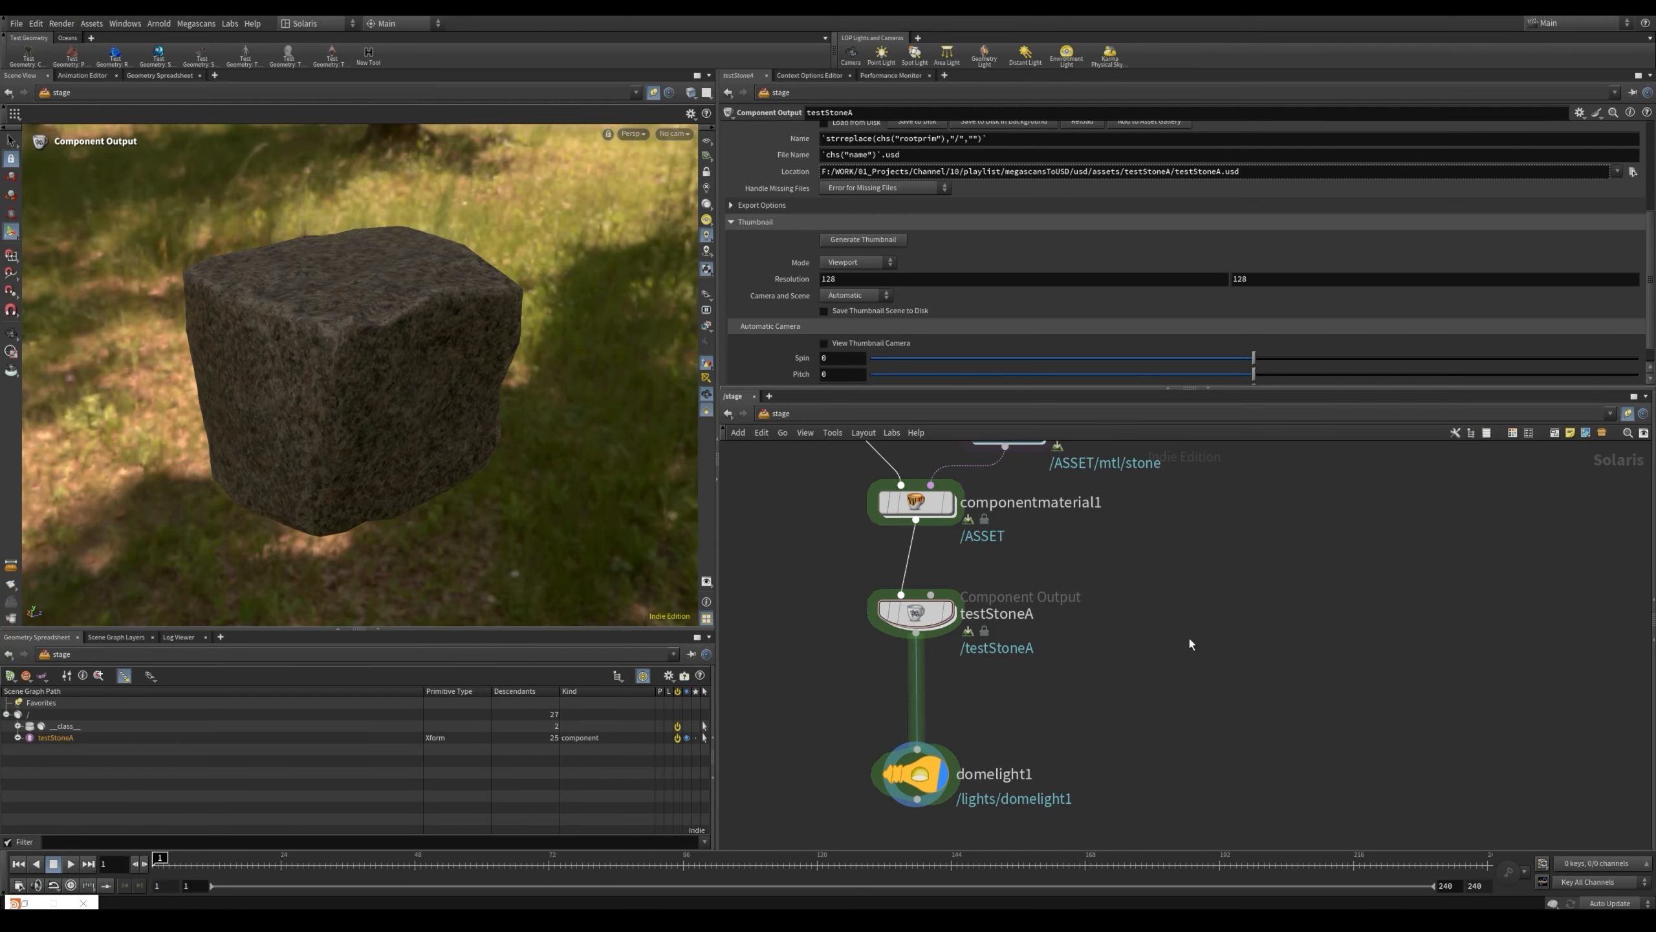
Enlarge the pane below the viewport and add a Layout Asset Gallery pane to it
{"action": "scroll", "coordinate": [1206, 637], "scroll_direction": "down", "scroll_amount": 6}
{"action": "scroll", "coordinate": [1219, 635], "scroll_direction": "down", "scroll_amount": 2}
{"action": "middle_click_drag", "start_coordinate": [1011, 678], "coordinate": [997, 564]}
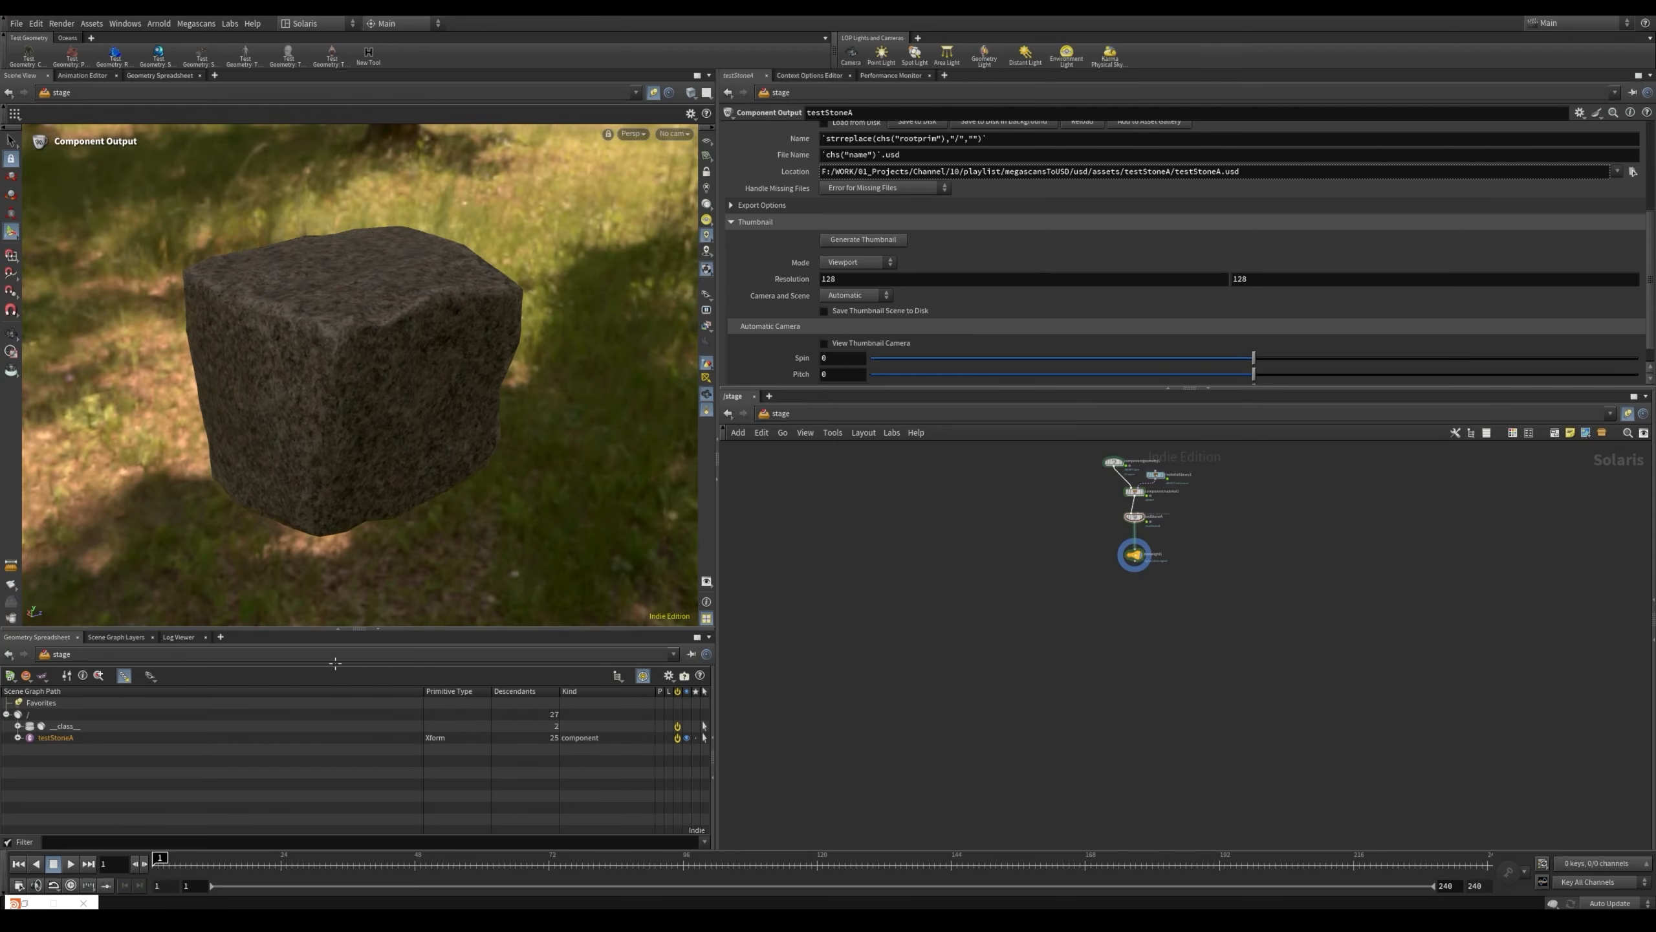
{"action": "left_click_drag", "start_coordinate": [297, 630], "coordinate": [297, 559]}
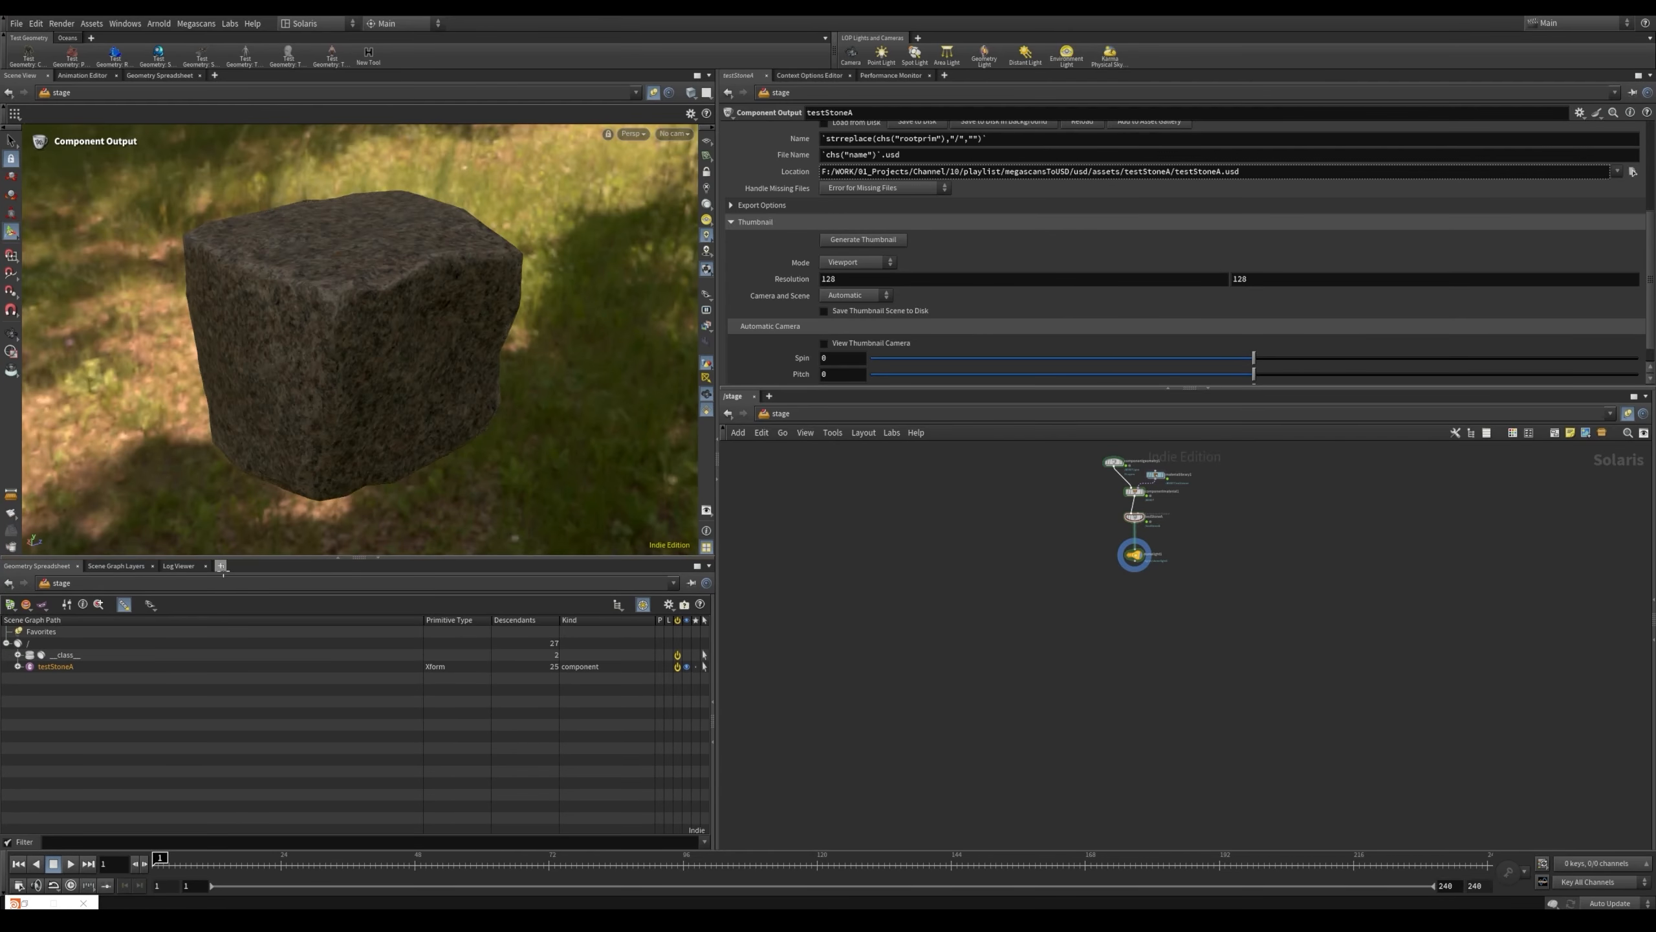
{"action": "left_click", "coordinate": [221, 565]}
{"action": "mouse_move", "coordinate": [281, 592]}
{"action": "mouse_move", "coordinate": [383, 786]}
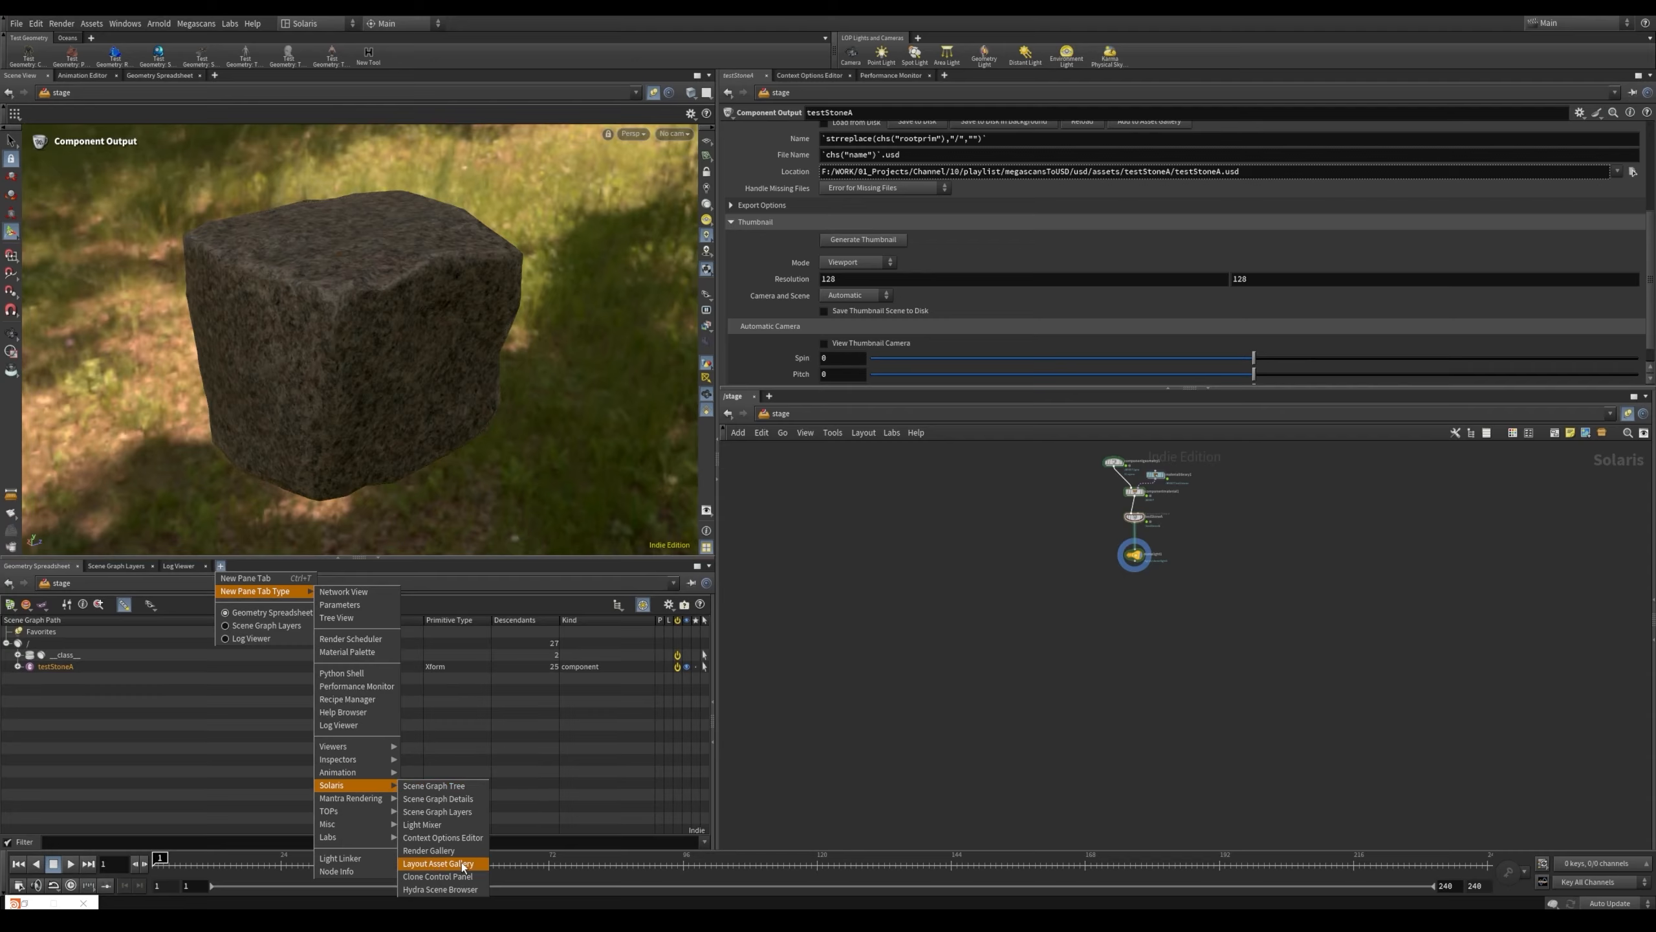
{"action": "left_click", "coordinate": [461, 860]}
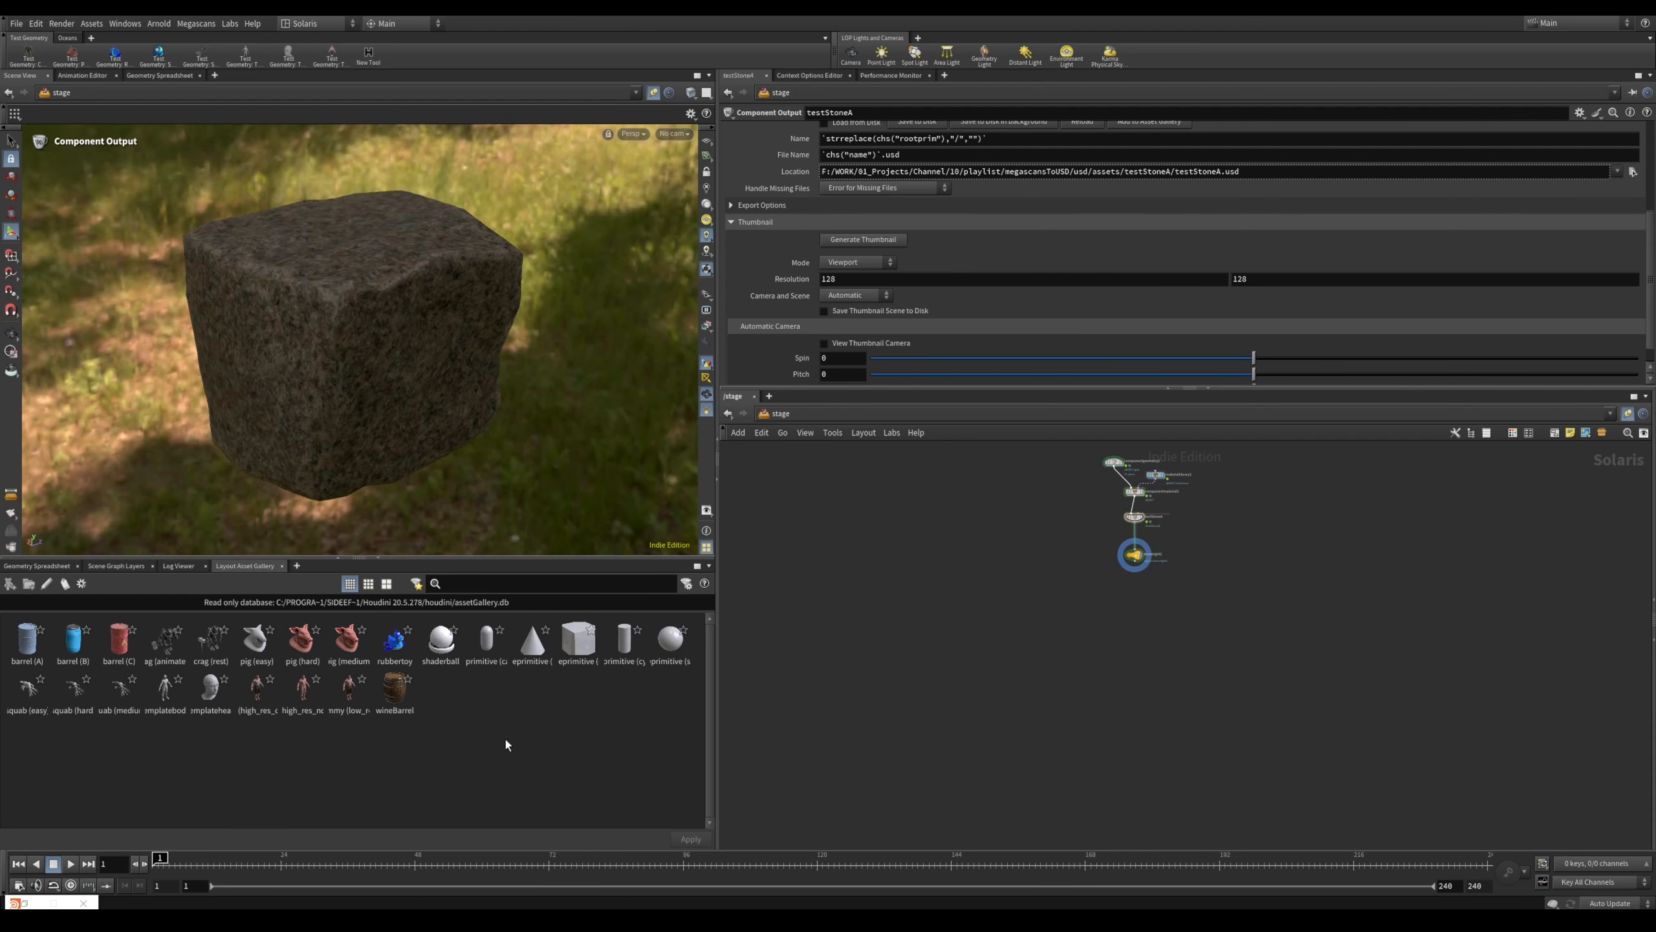
Open the asset database file env_seq.db from the ENV_SCENE/01/USD_exports folder in the Layout Asset Gallery
{"action": "left_click", "coordinate": [80, 582]}
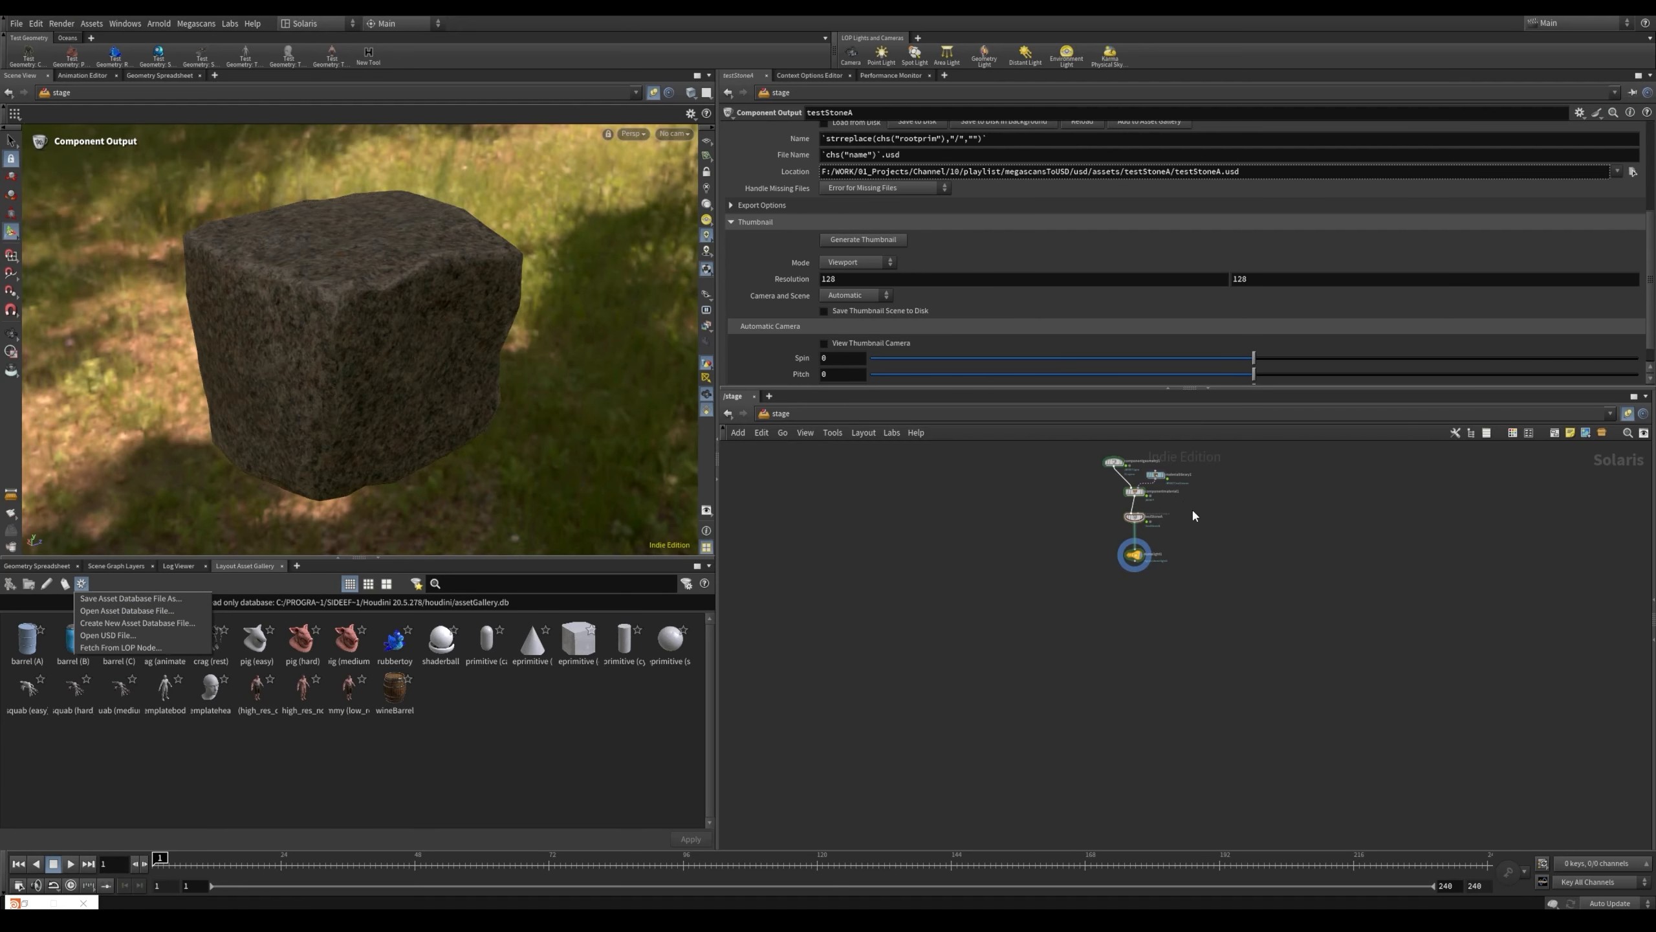
{"action": "scroll", "coordinate": [1148, 476], "scroll_direction": "up", "scroll_amount": 5}
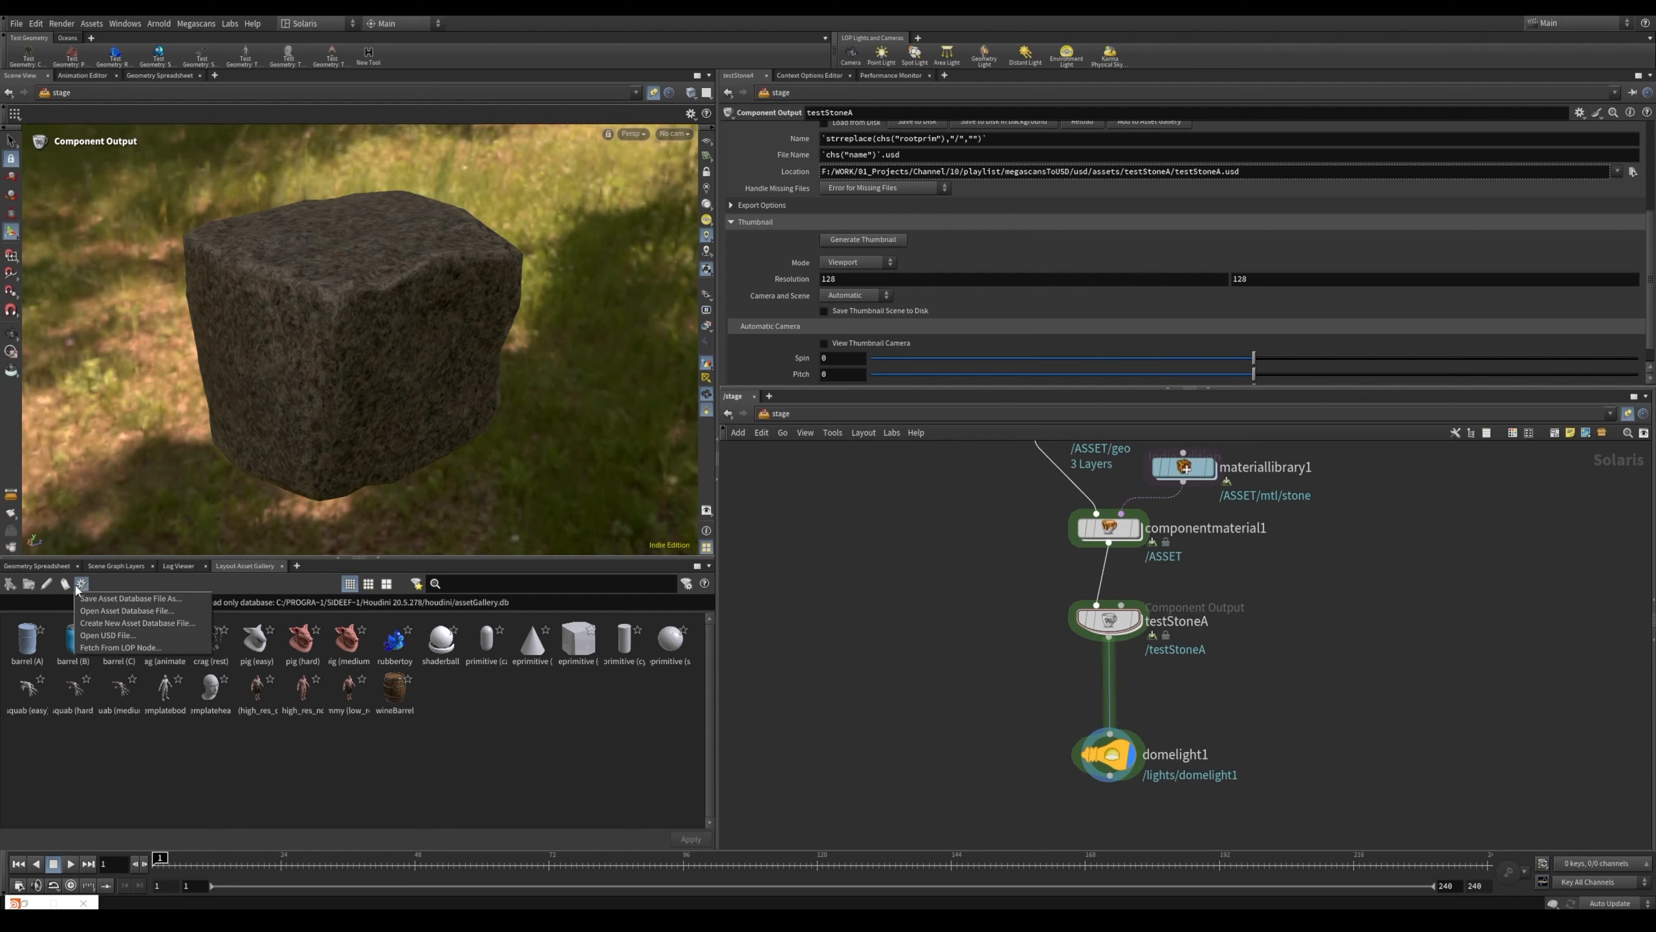
{"action": "left_click", "coordinate": [165, 610]}
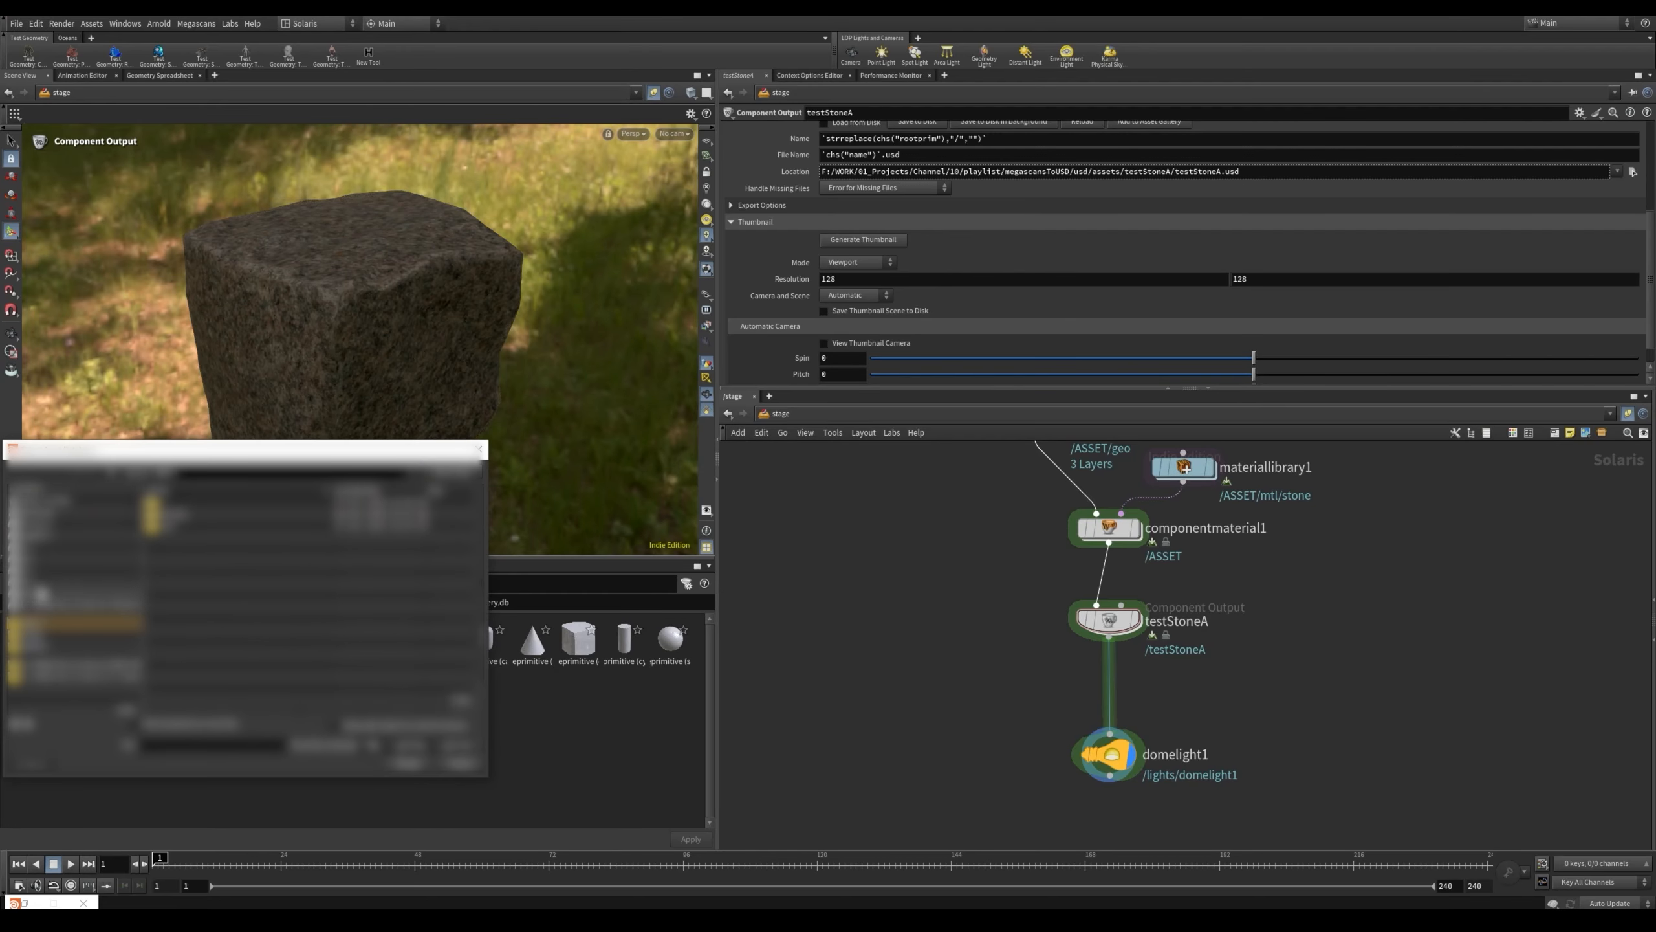
{"action": "left_click", "coordinate": [43, 585]}
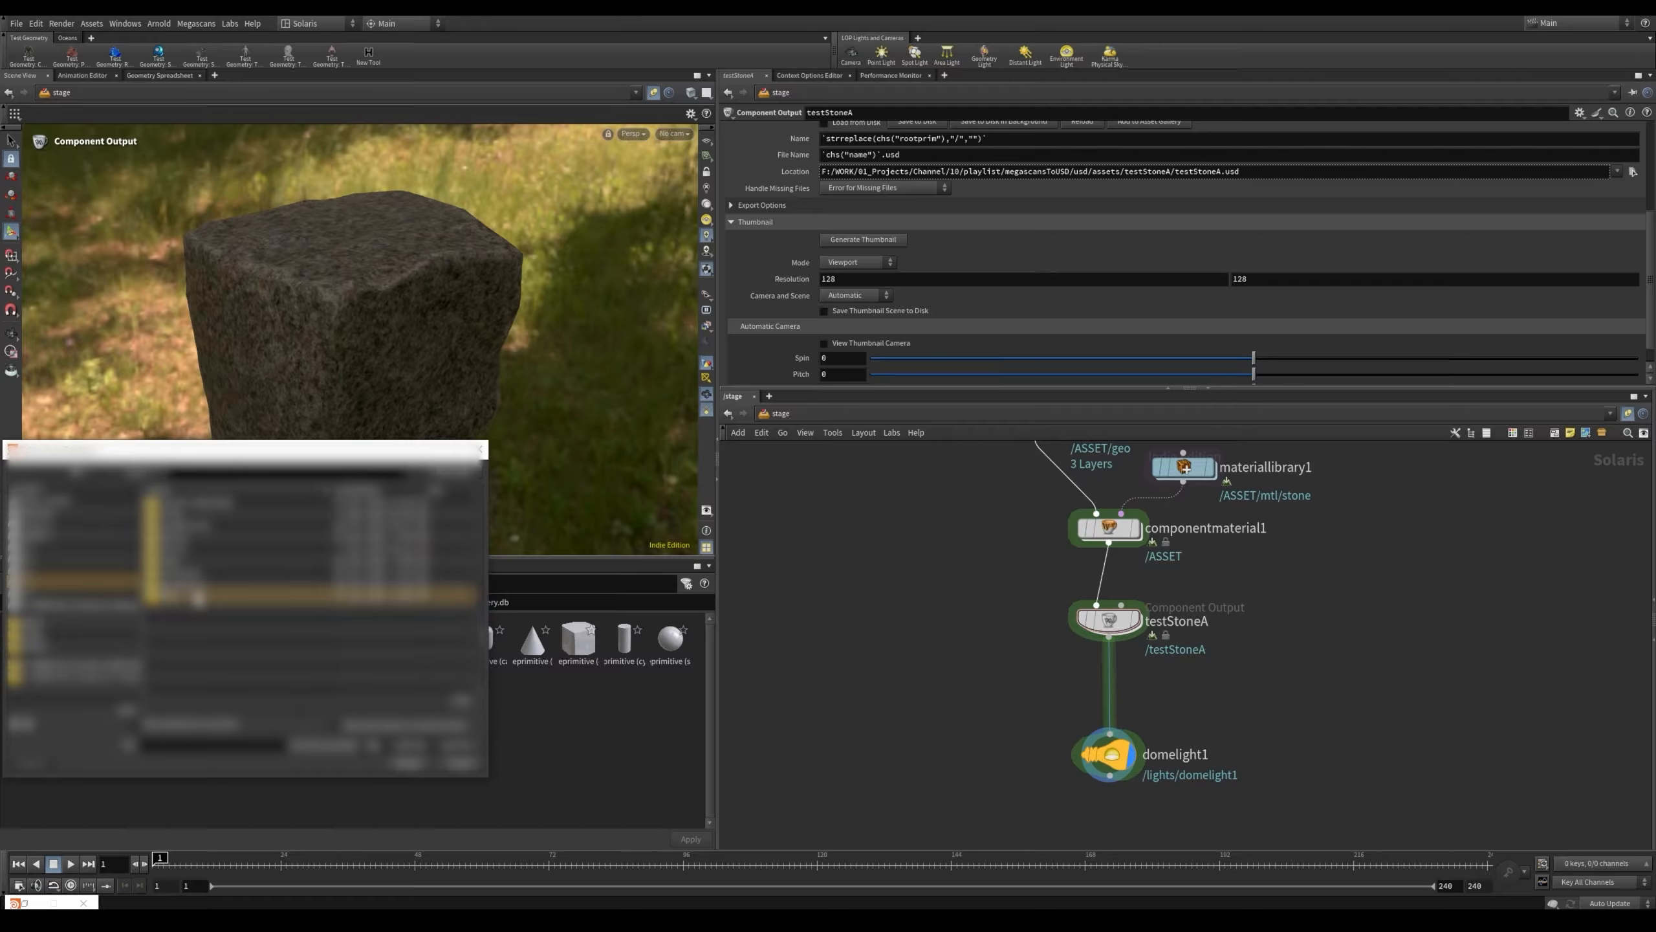
{"action": "double_click", "coordinate": [175, 596]}
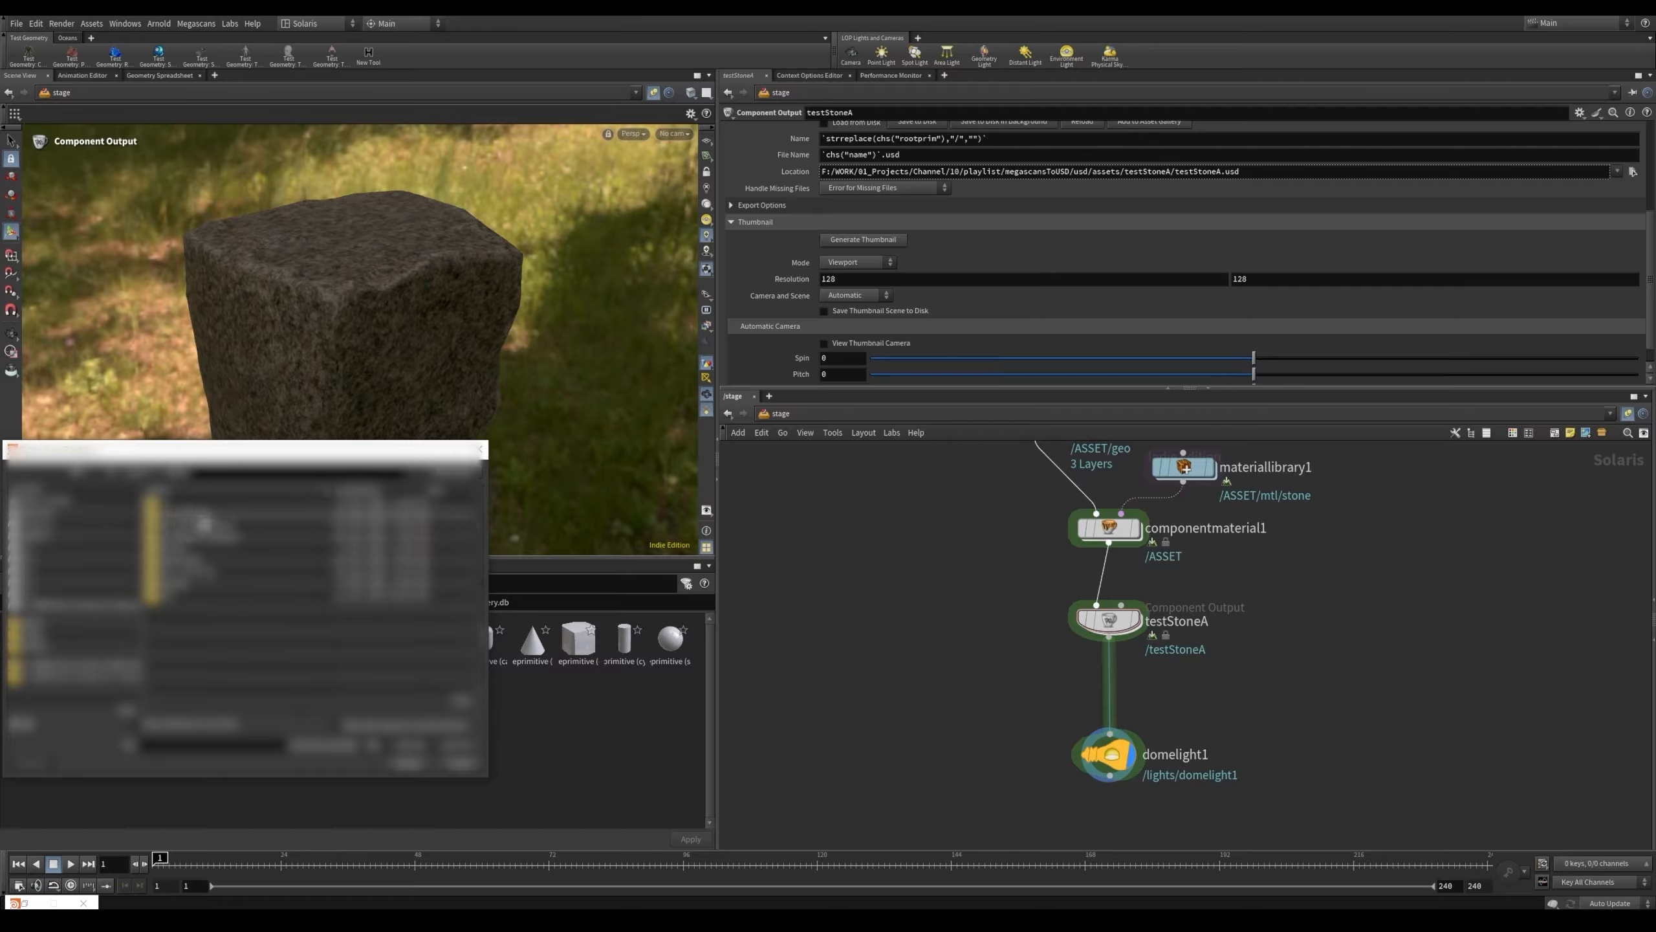
{"action": "double_click", "coordinate": [220, 518]}
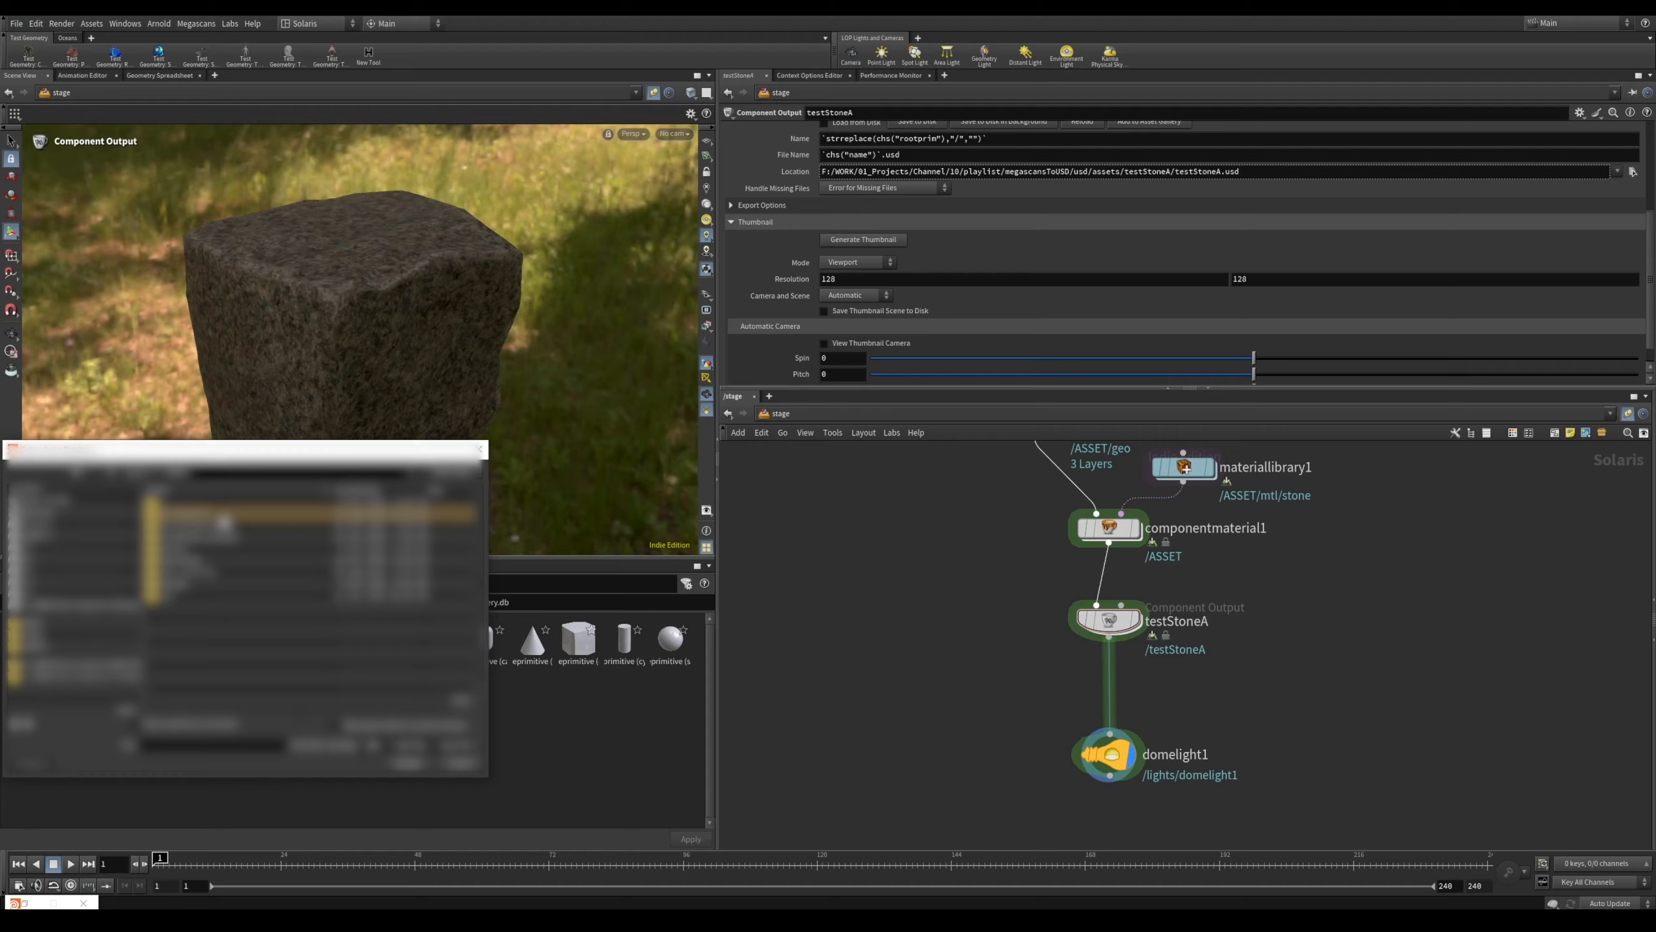
{"action": "double_click", "coordinate": [193, 530]}
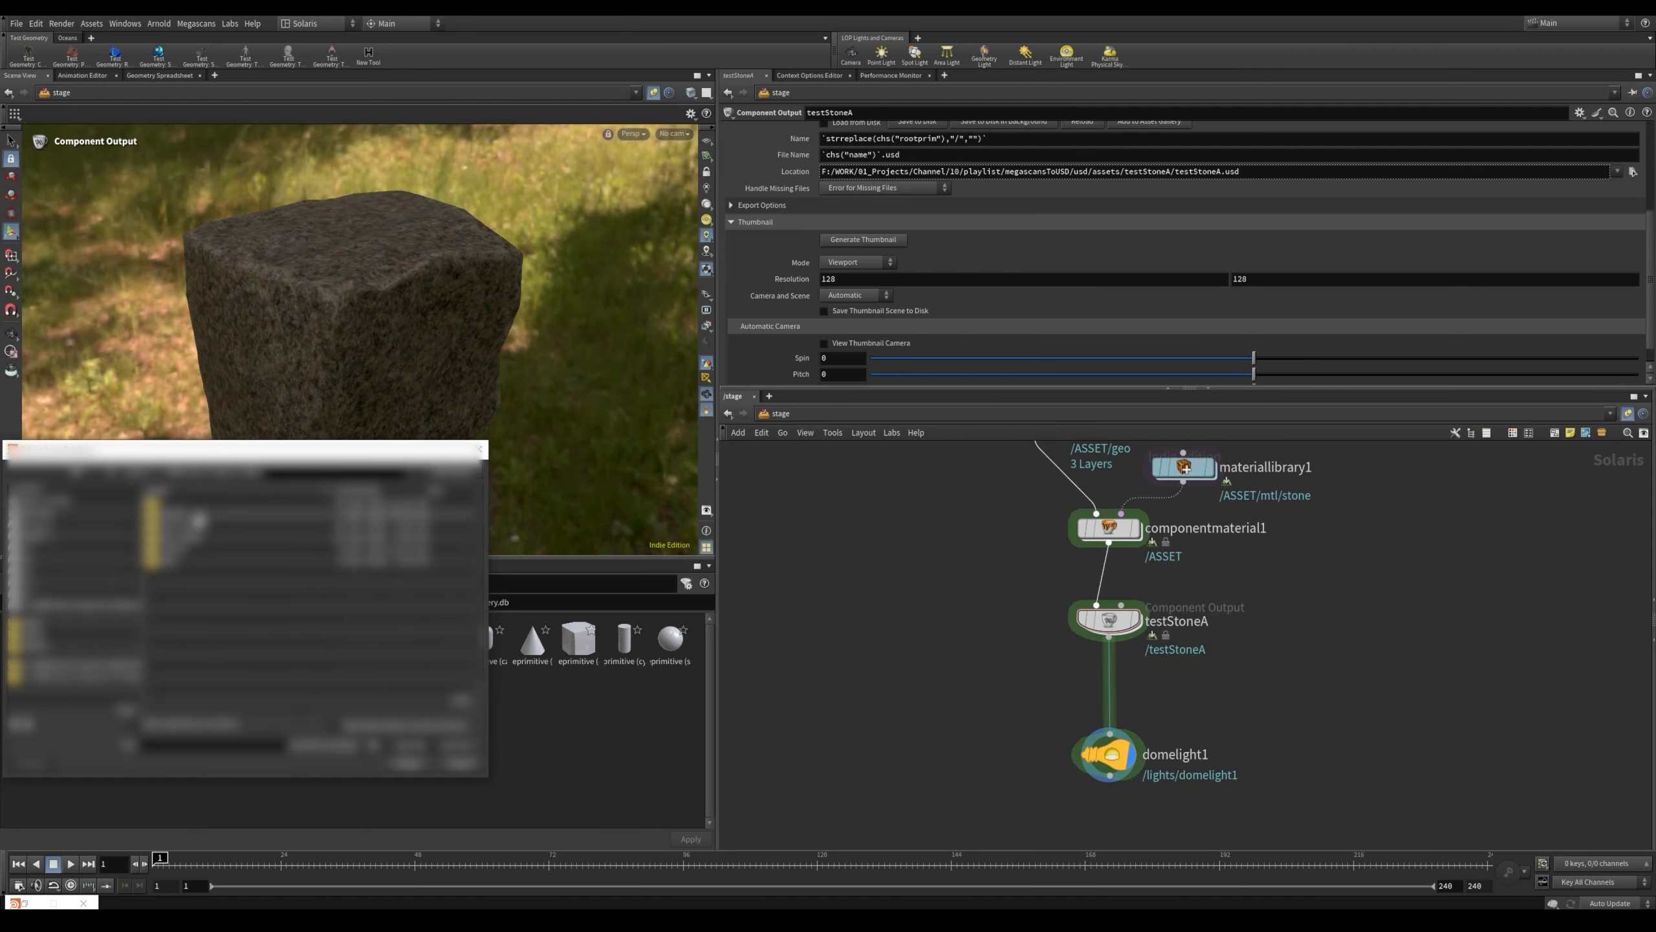
{"action": "double_click", "coordinate": [197, 540]}
{"action": "left_click", "coordinate": [197, 512]}
{"action": "double_click", "coordinate": [197, 513]}
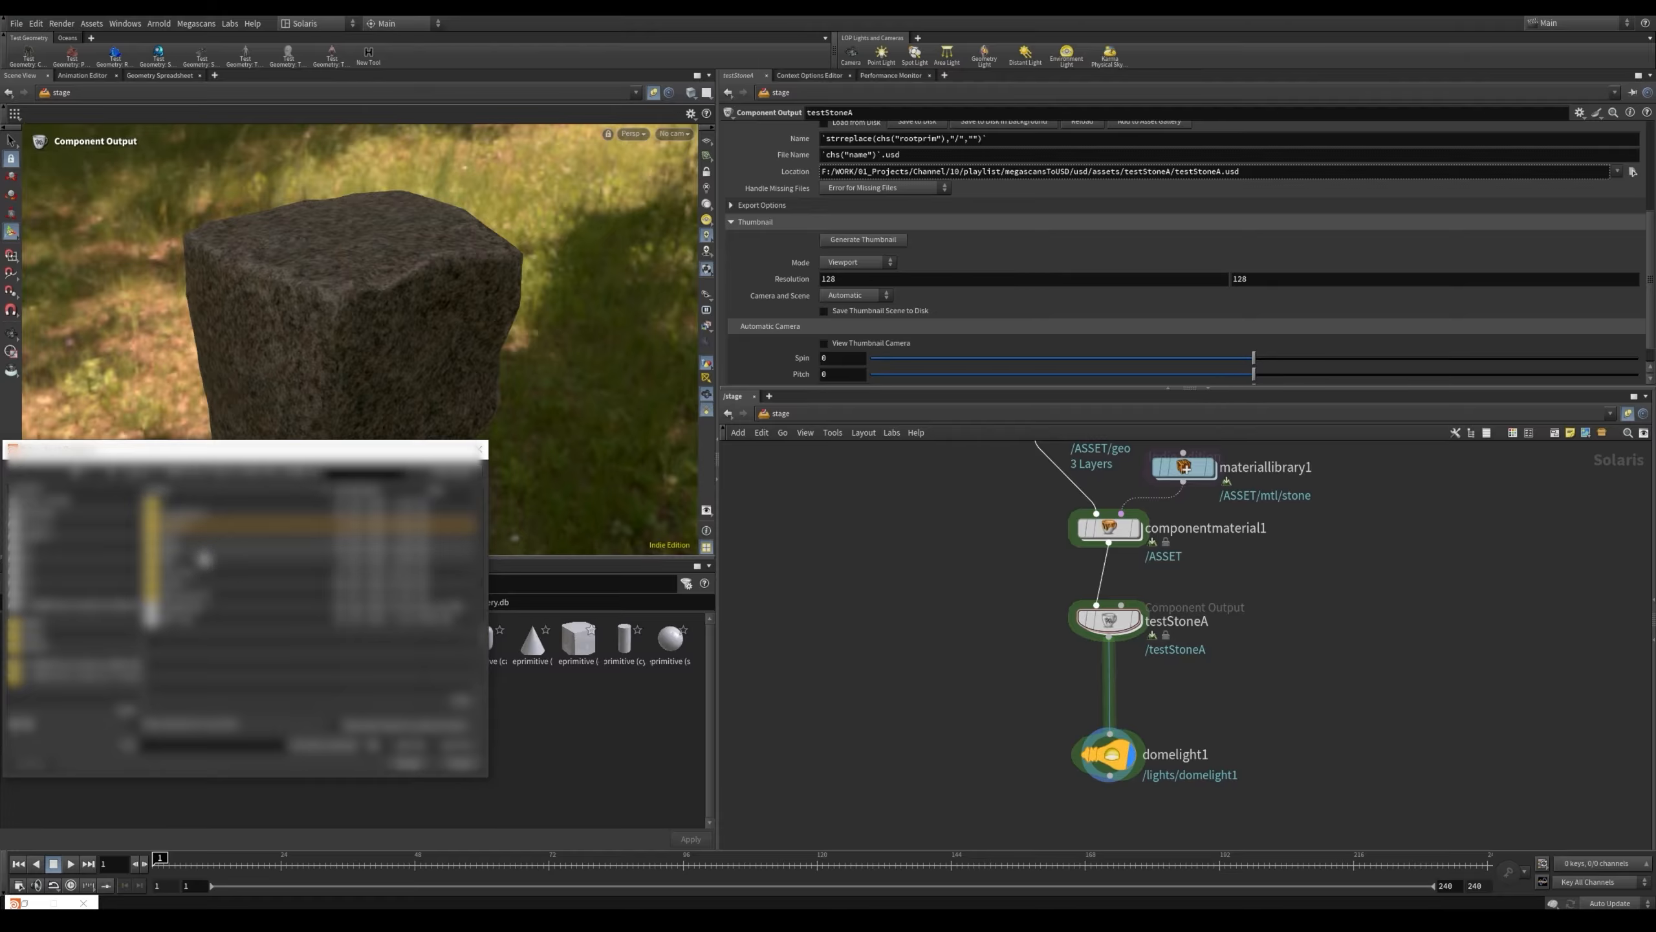
{"action": "double_click", "coordinate": [190, 595]}
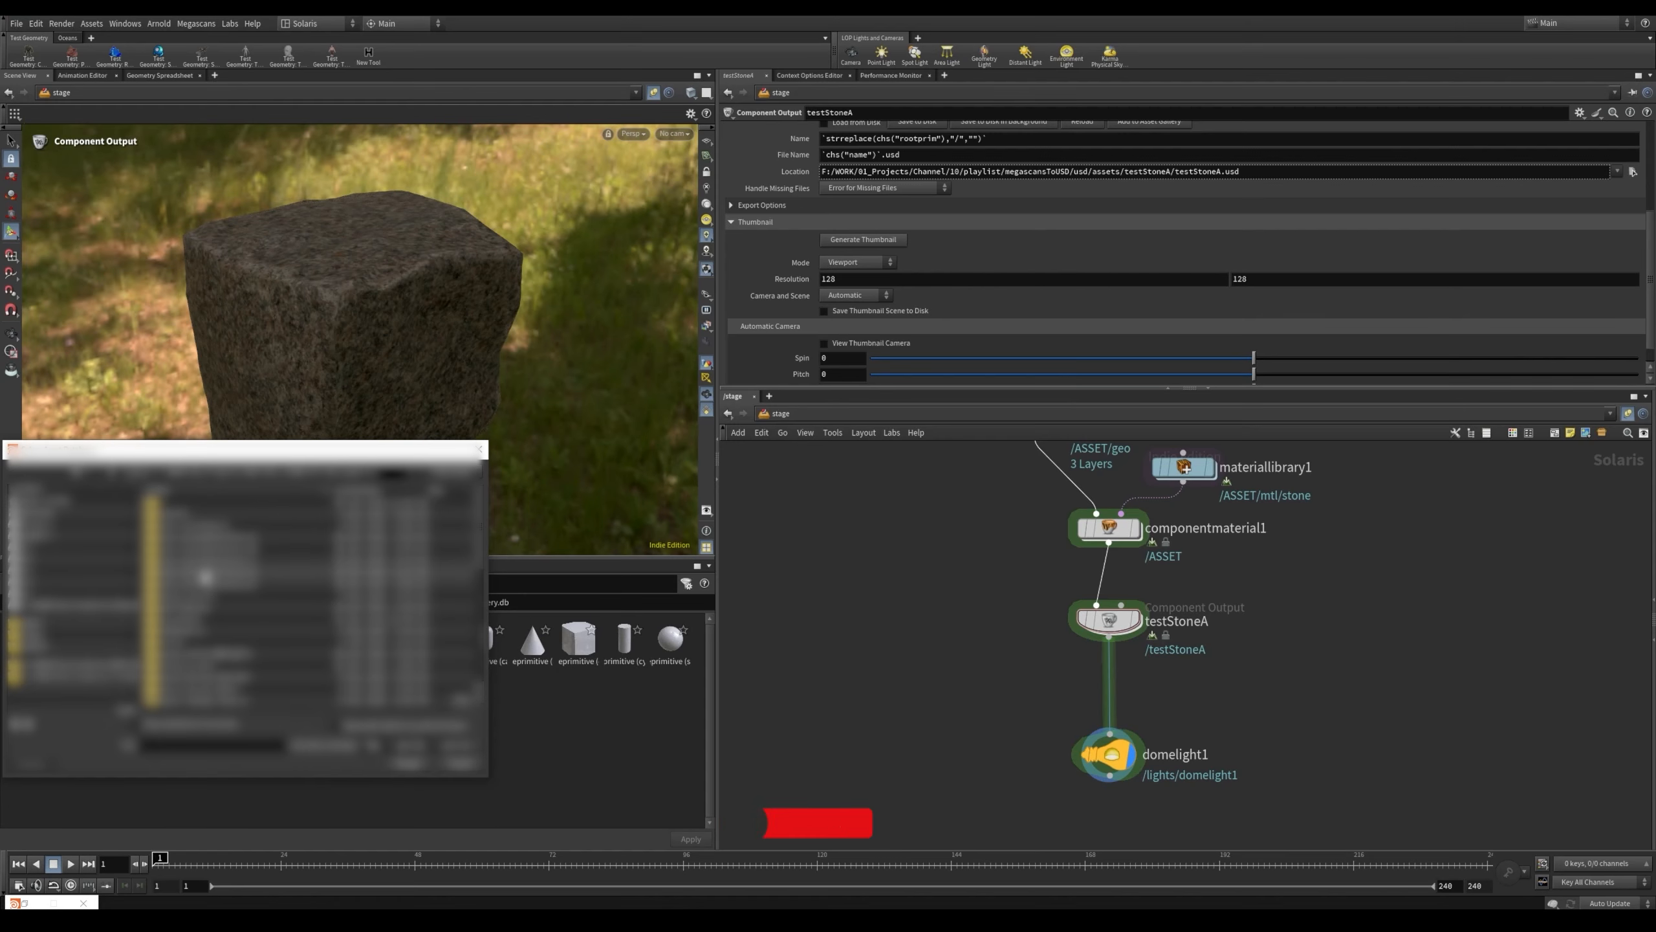
{"action": "scroll", "coordinate": [228, 645], "scroll_direction": "down", "scroll_amount": 5}
{"action": "scroll", "coordinate": [237, 671], "scroll_direction": "down", "scroll_amount": 3}
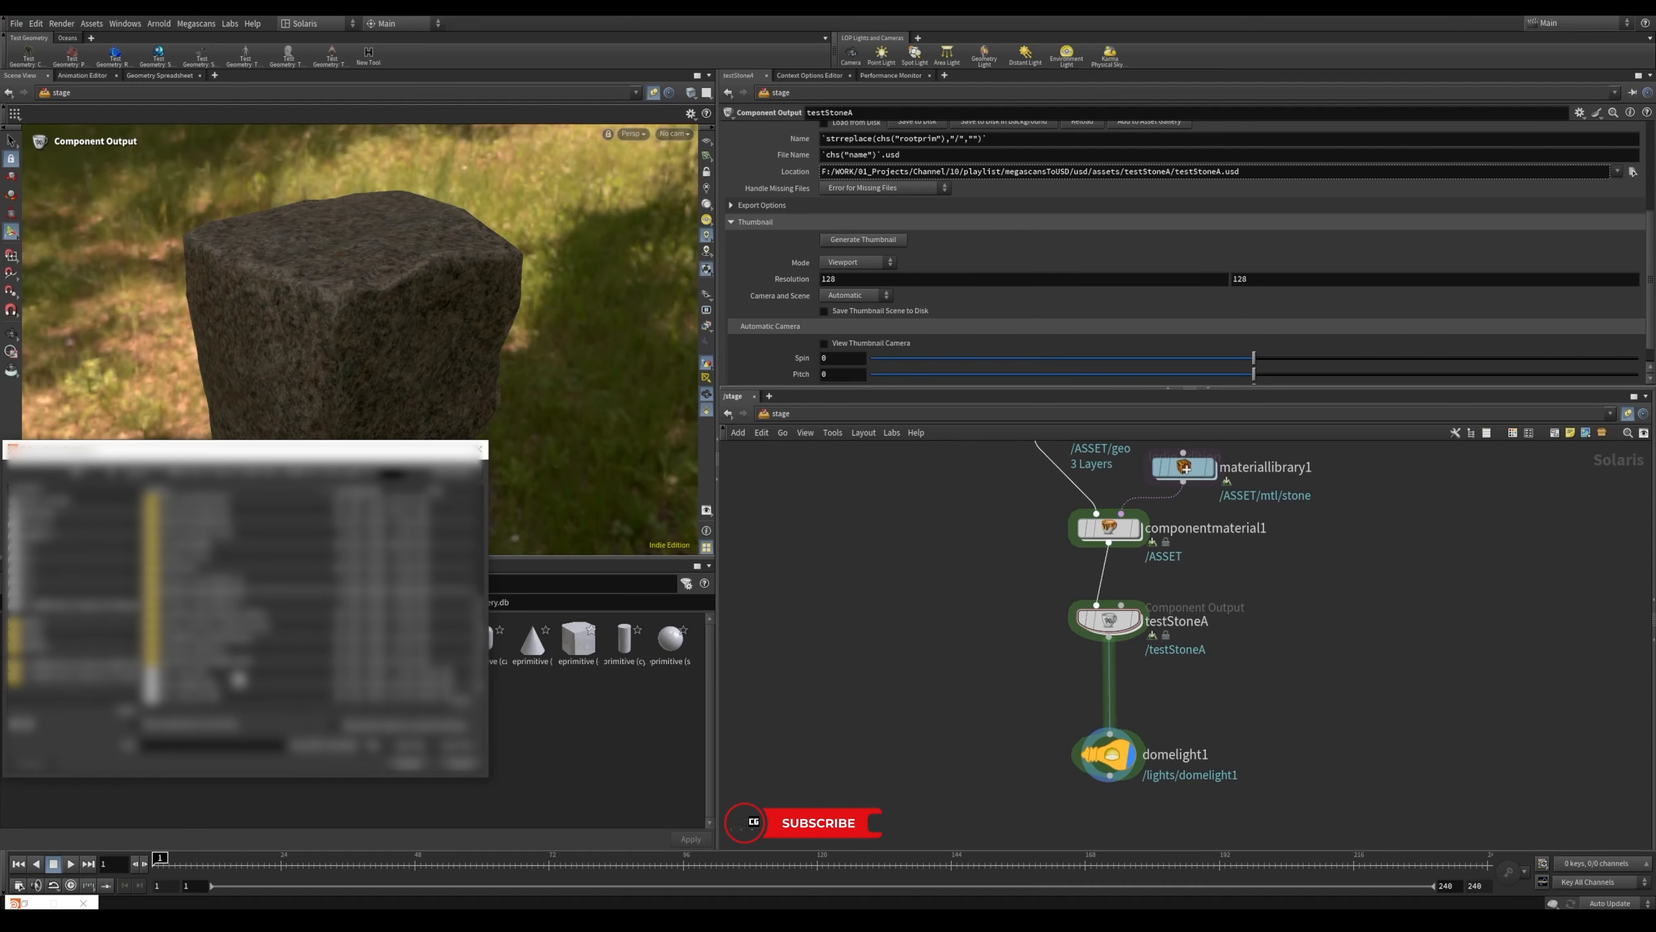
{"action": "left_click", "coordinate": [237, 672]}
{"action": "left_click", "coordinate": [444, 762]}
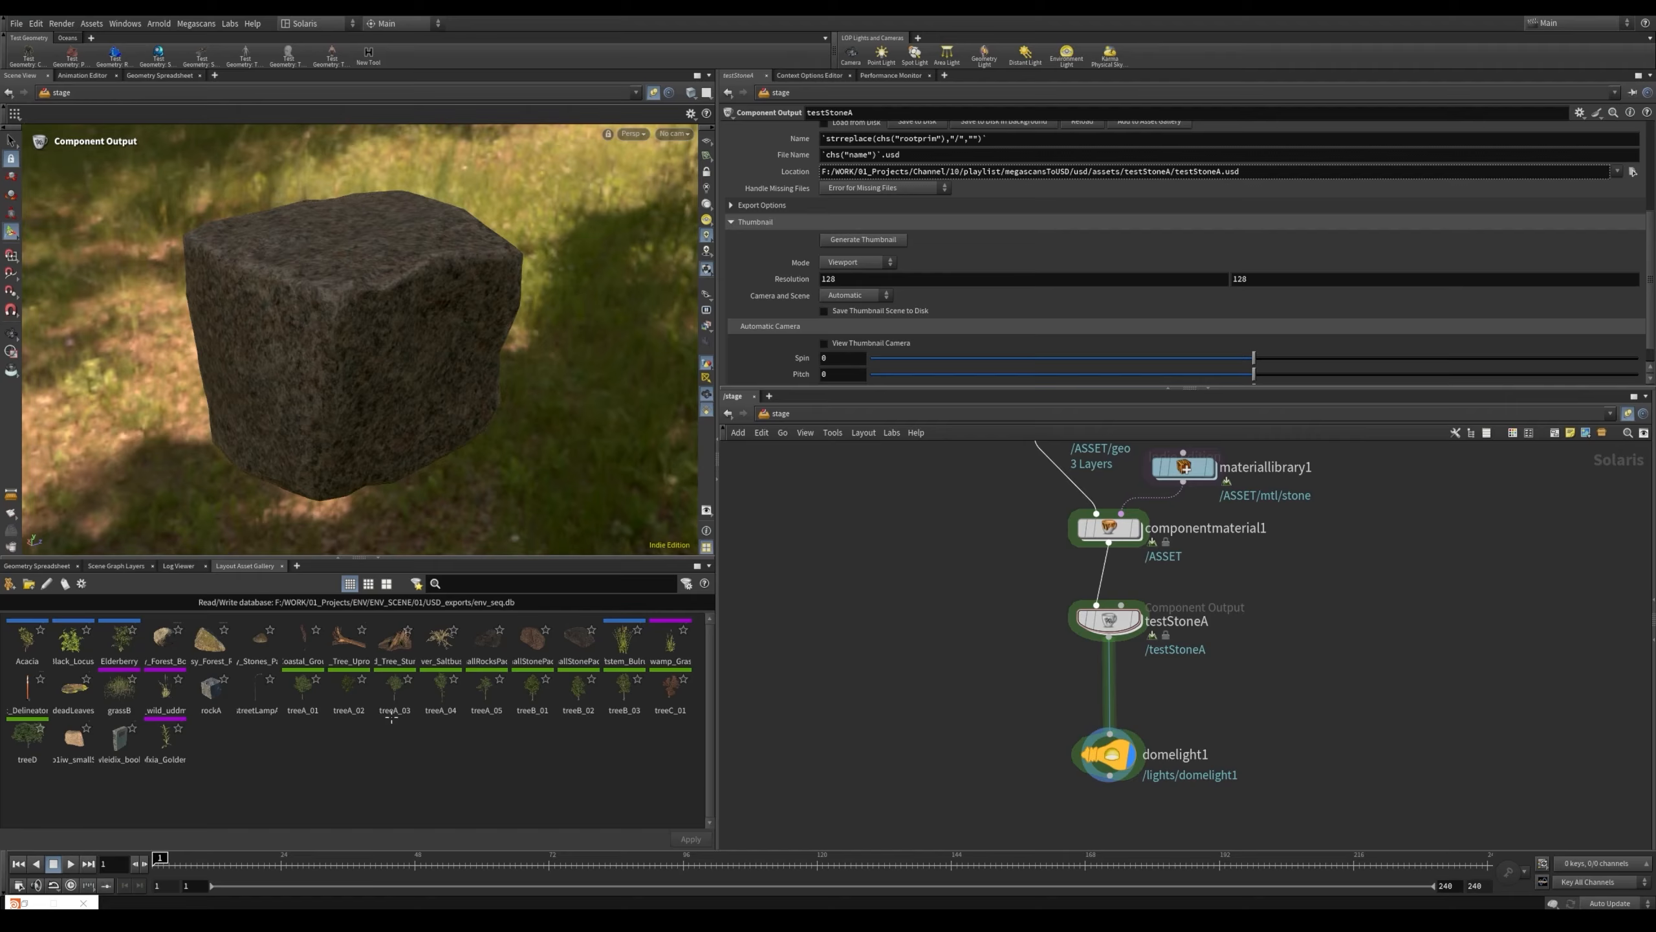
Show the Location expression of the testStoneA component output and add the component to the asset gallery
{"action": "middle_click_drag", "start_coordinate": [1229, 620], "coordinate": [1138, 682]}
{"action": "left_click_drag", "start_coordinate": [1247, 642], "coordinate": [888, 732]}
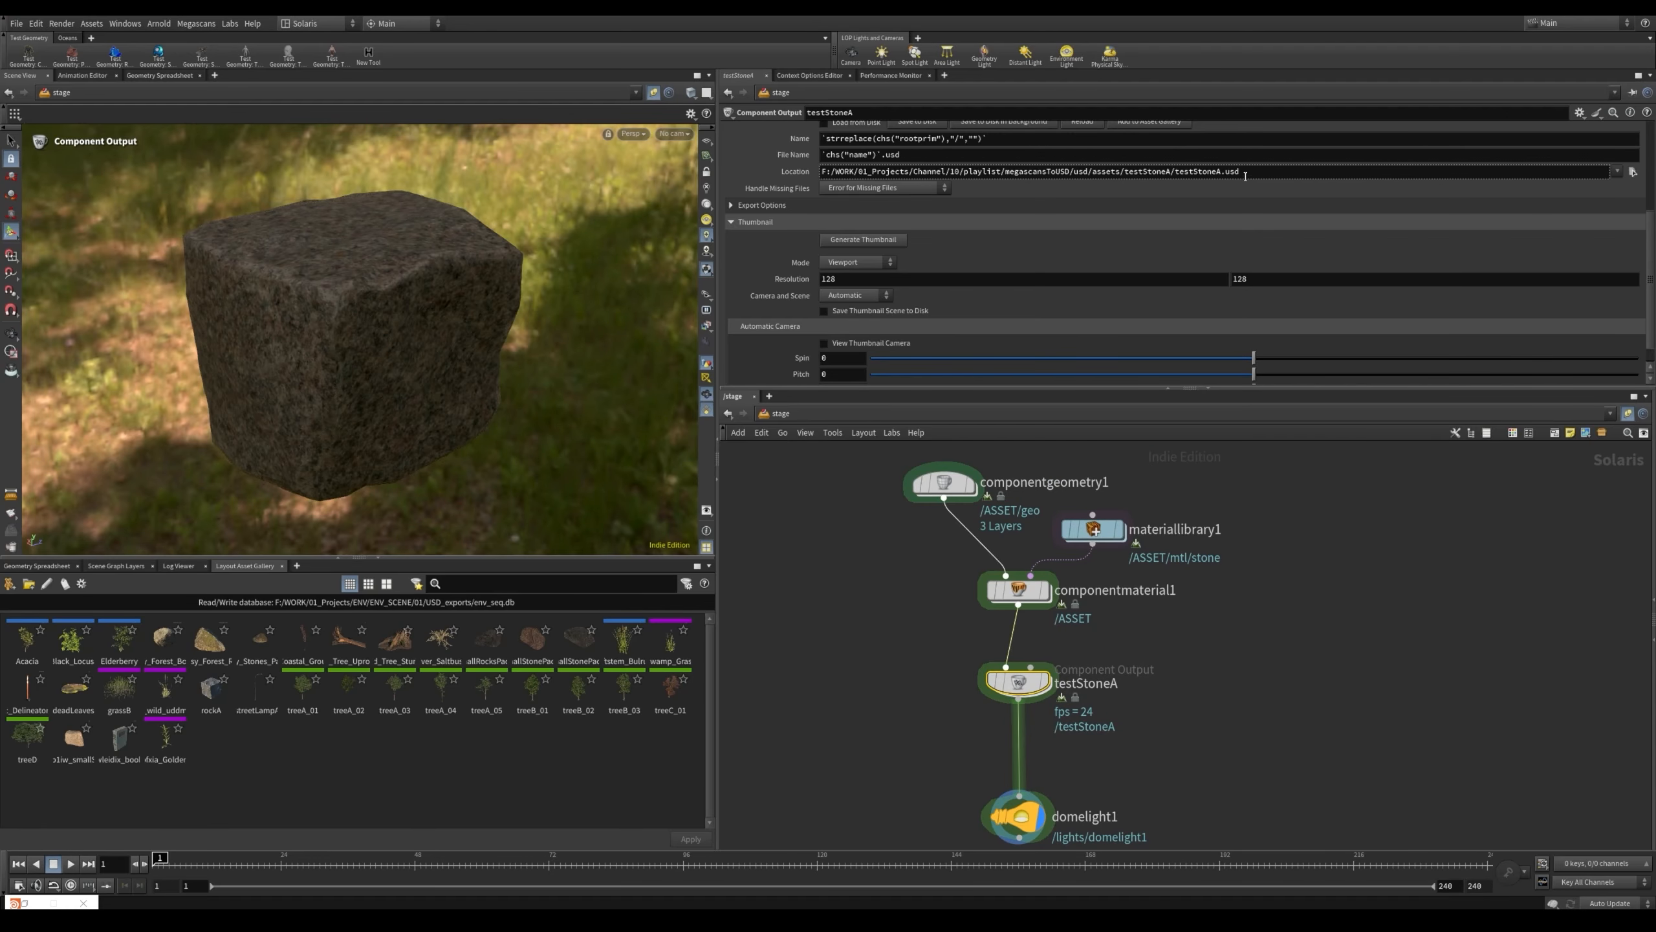
{"action": "left_click", "coordinate": [781, 172]}
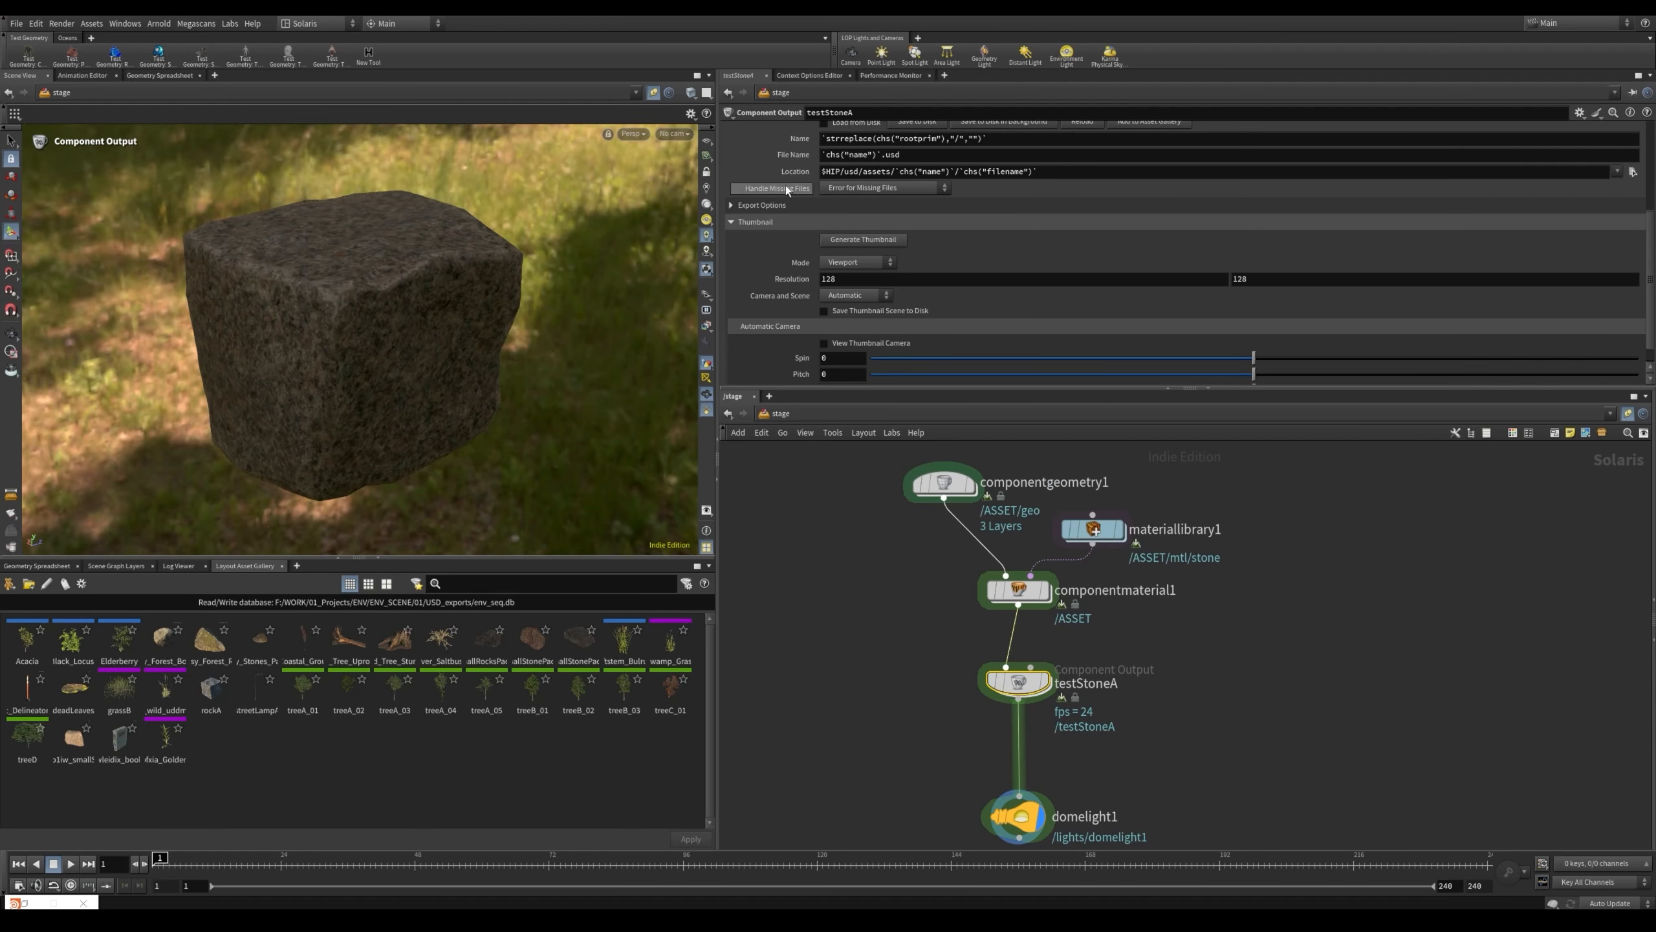
{"action": "scroll", "coordinate": [791, 275], "scroll_direction": "up", "scroll_amount": 2}
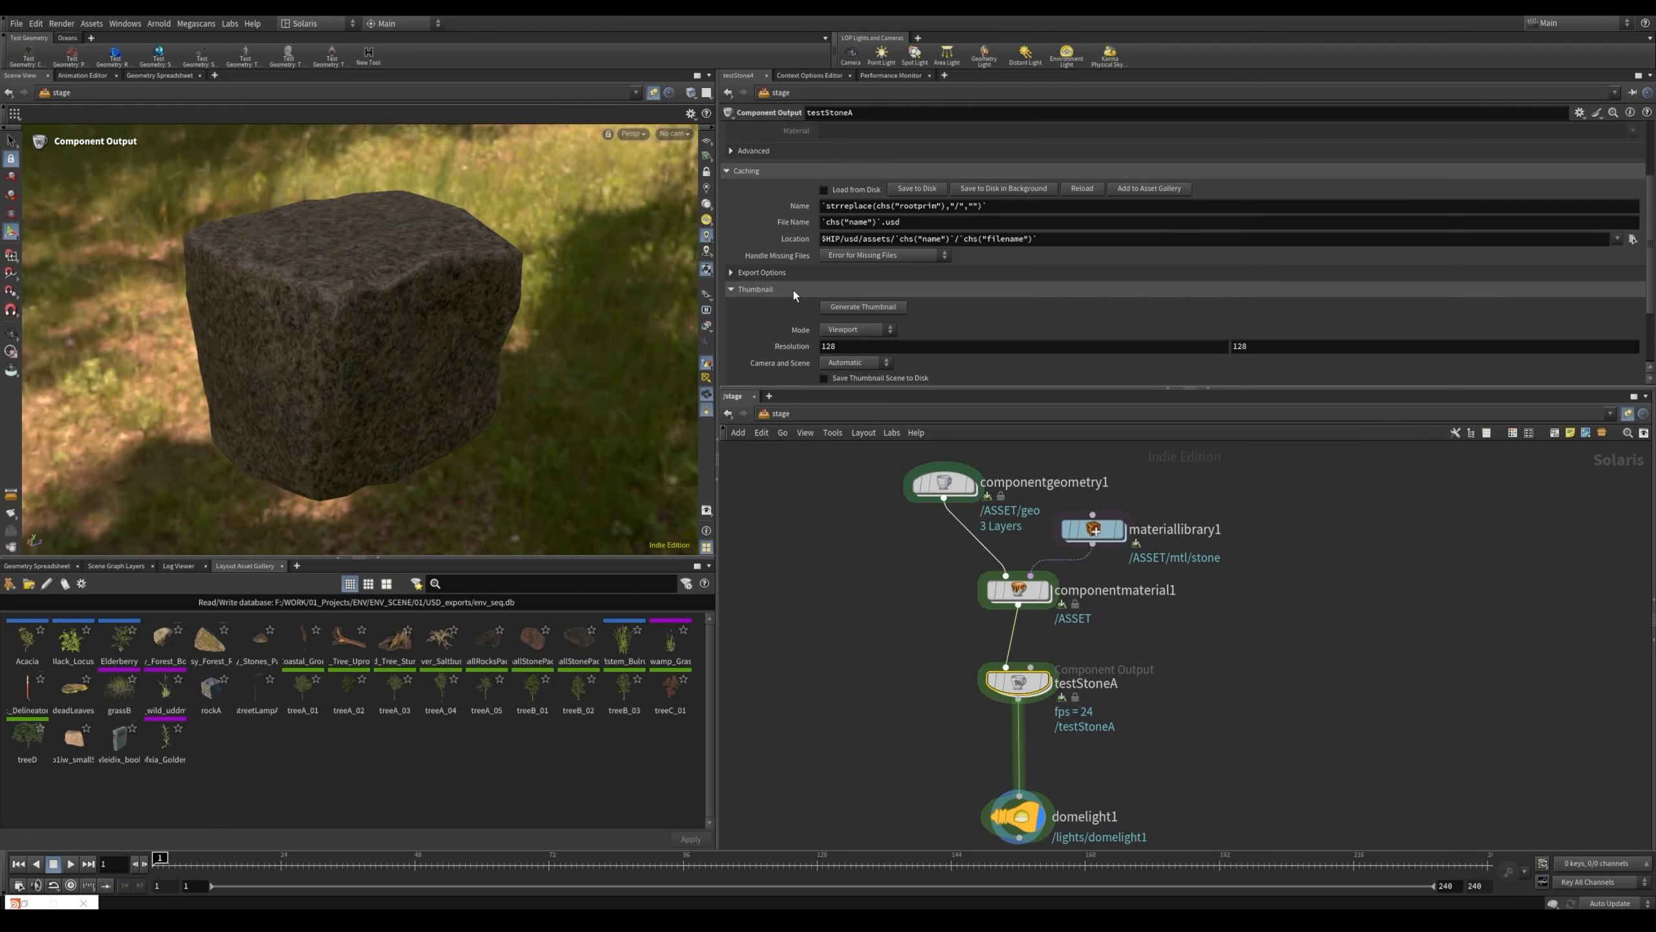
{"action": "left_click", "coordinate": [1172, 189]}
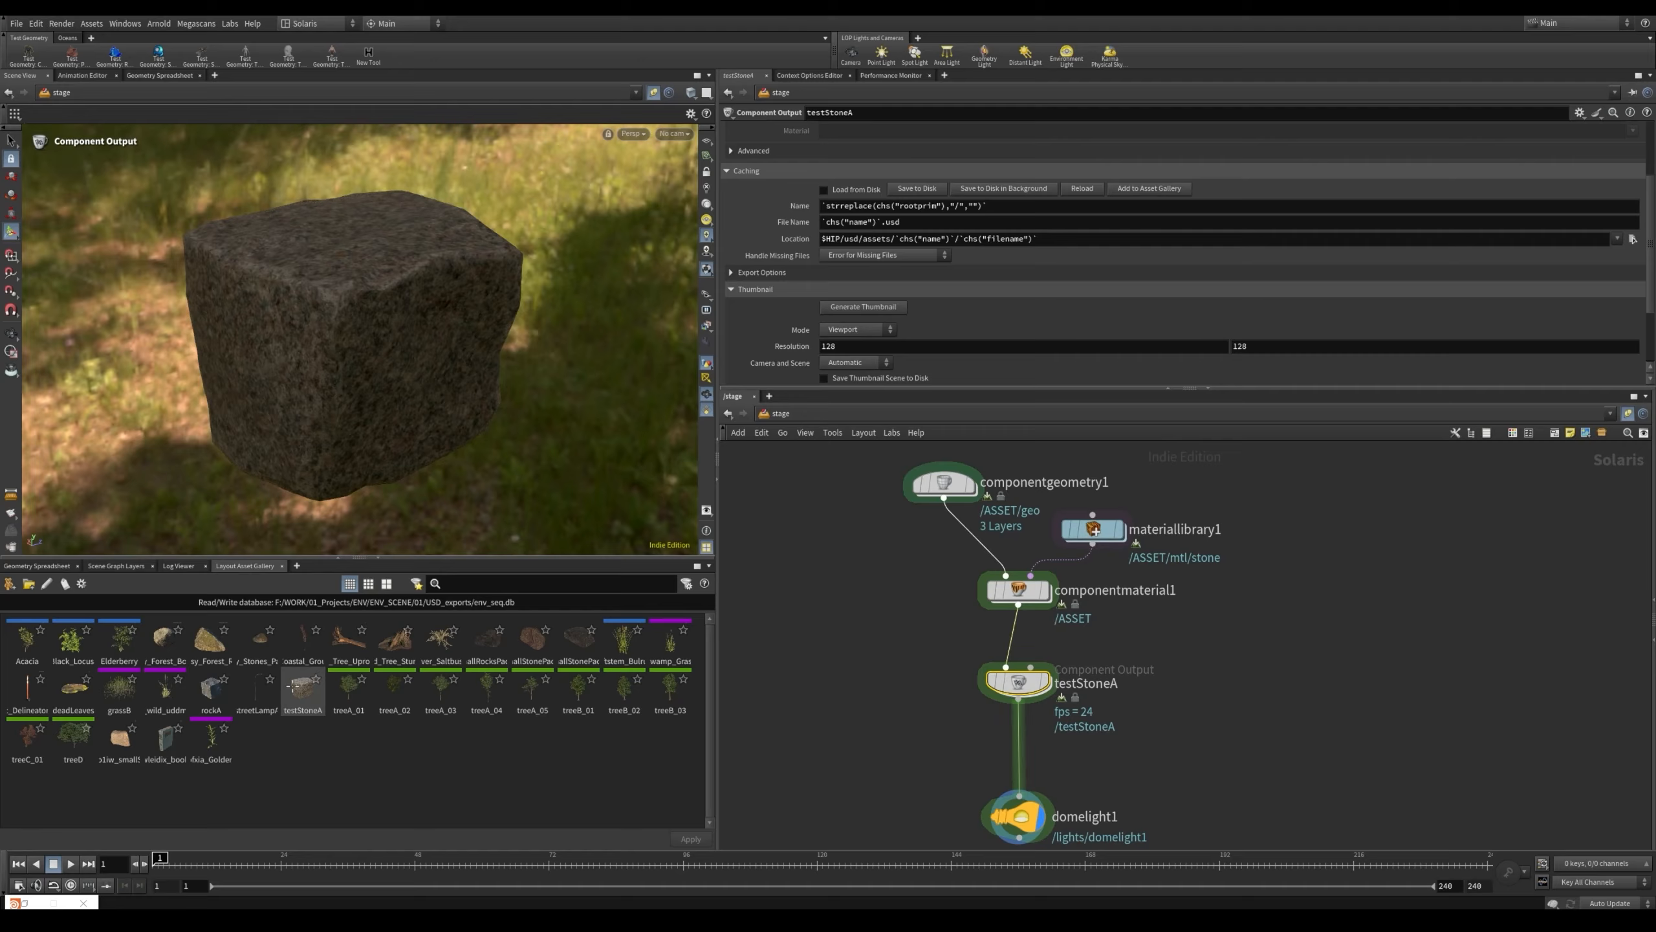
Add a Reference node in the empty network area below domelight1
{"action": "scroll", "coordinate": [1349, 565], "scroll_direction": "down", "scroll_amount": 5}
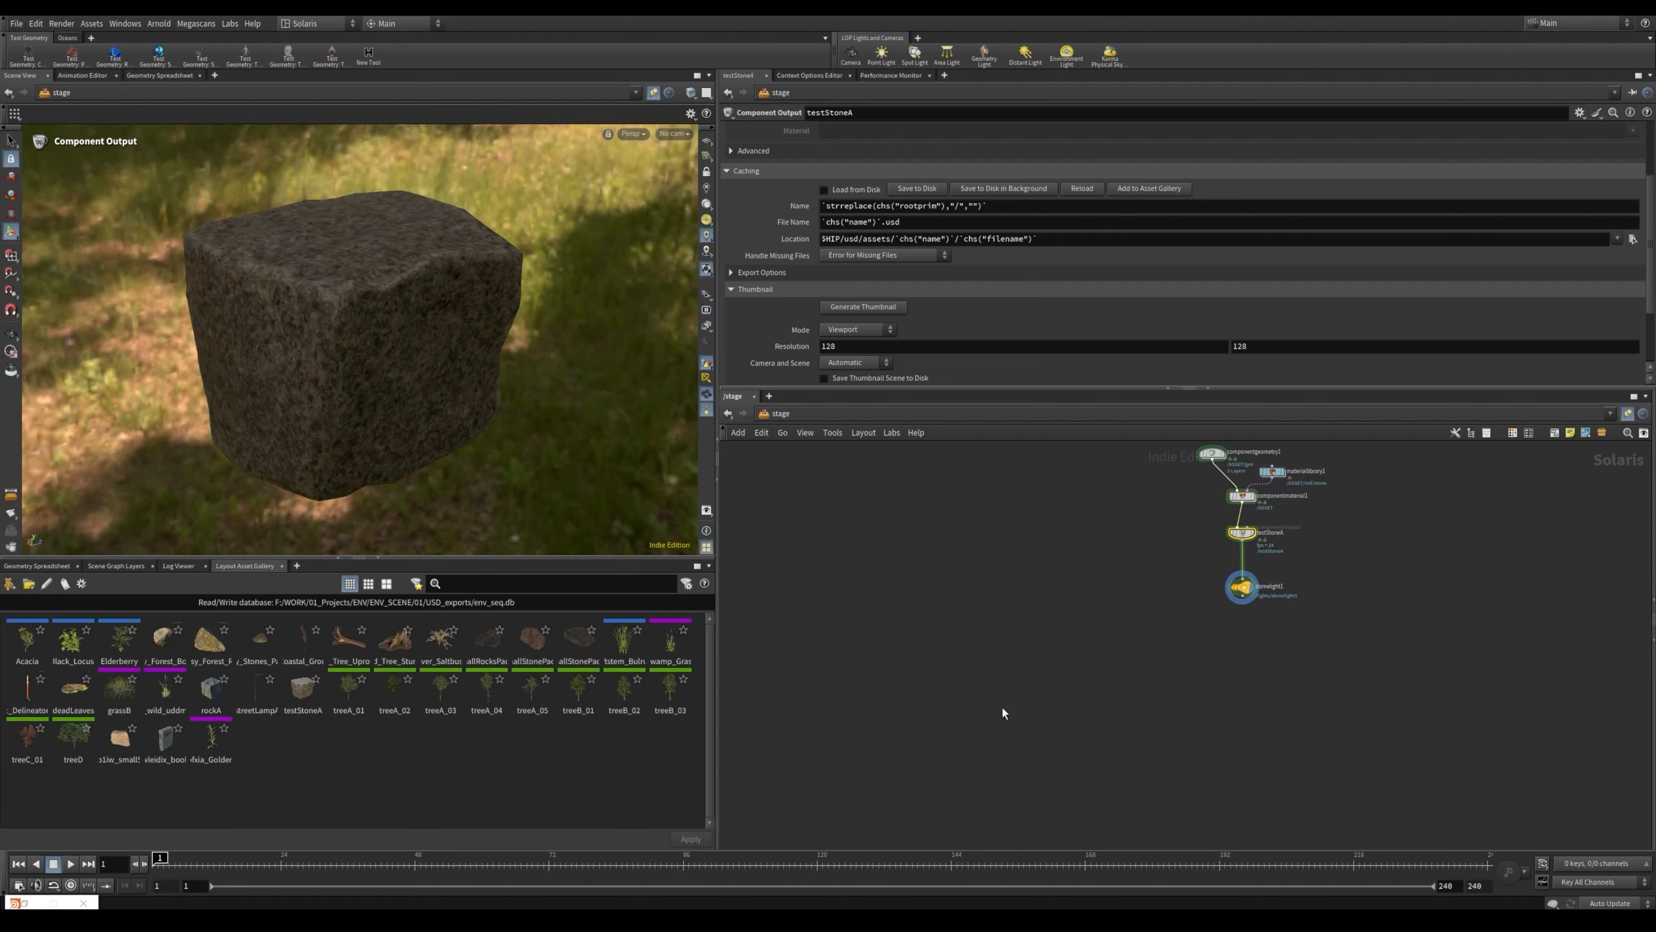
{"action": "key", "text": "Tab"}
{"action": "mouse_move", "coordinate": [1002, 707]}
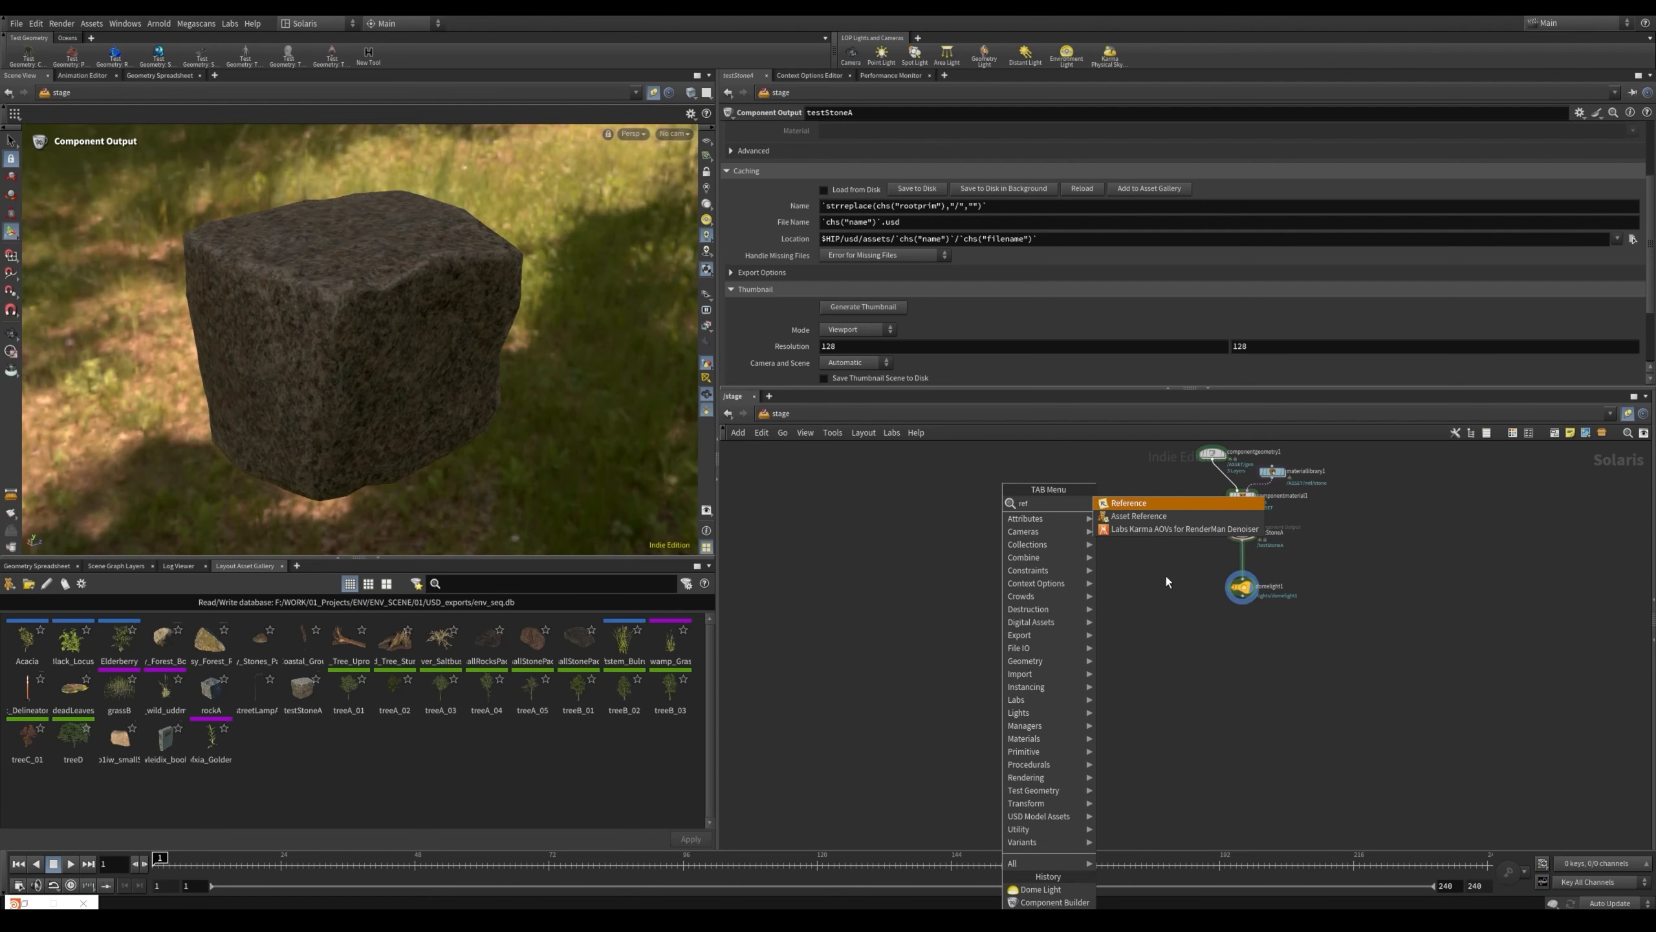
{"action": "left_click", "coordinate": [1133, 506]}
{"action": "left_click", "coordinate": [1056, 686]}
{"action": "scroll", "coordinate": [1097, 666], "scroll_direction": "up", "scroll_amount": 3}
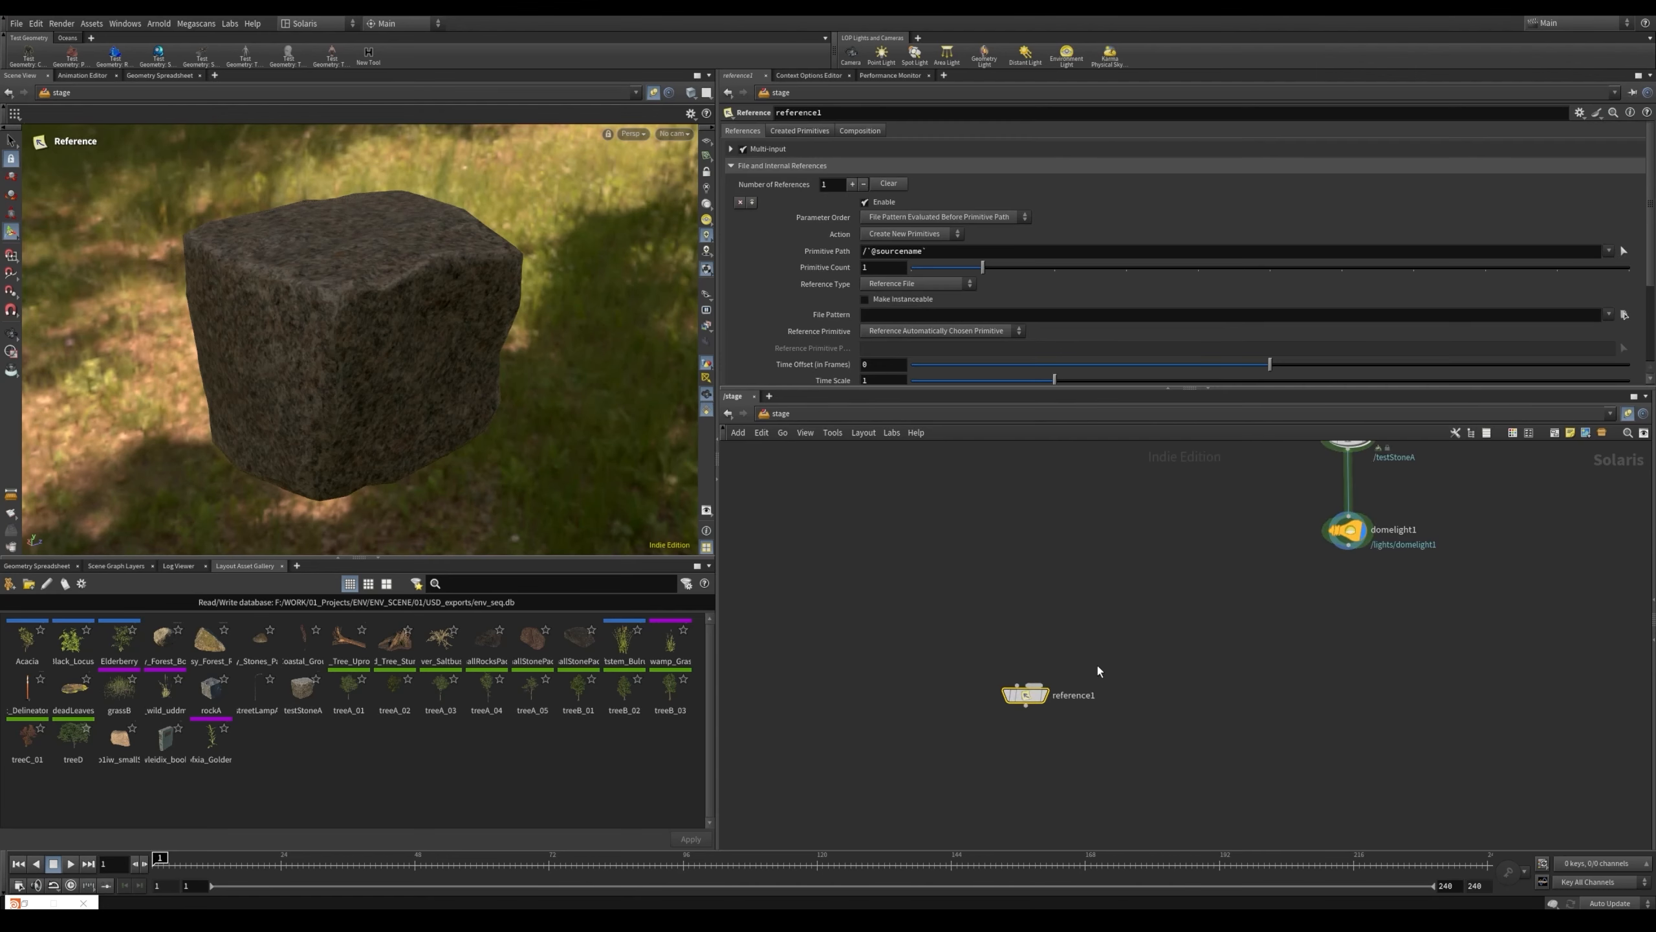
Copy the full output path of testStoneA.usd from the component output into the File Pattern of reference1
{"action": "key", "text": "h"}
{"action": "left_click", "coordinate": [1200, 581]}
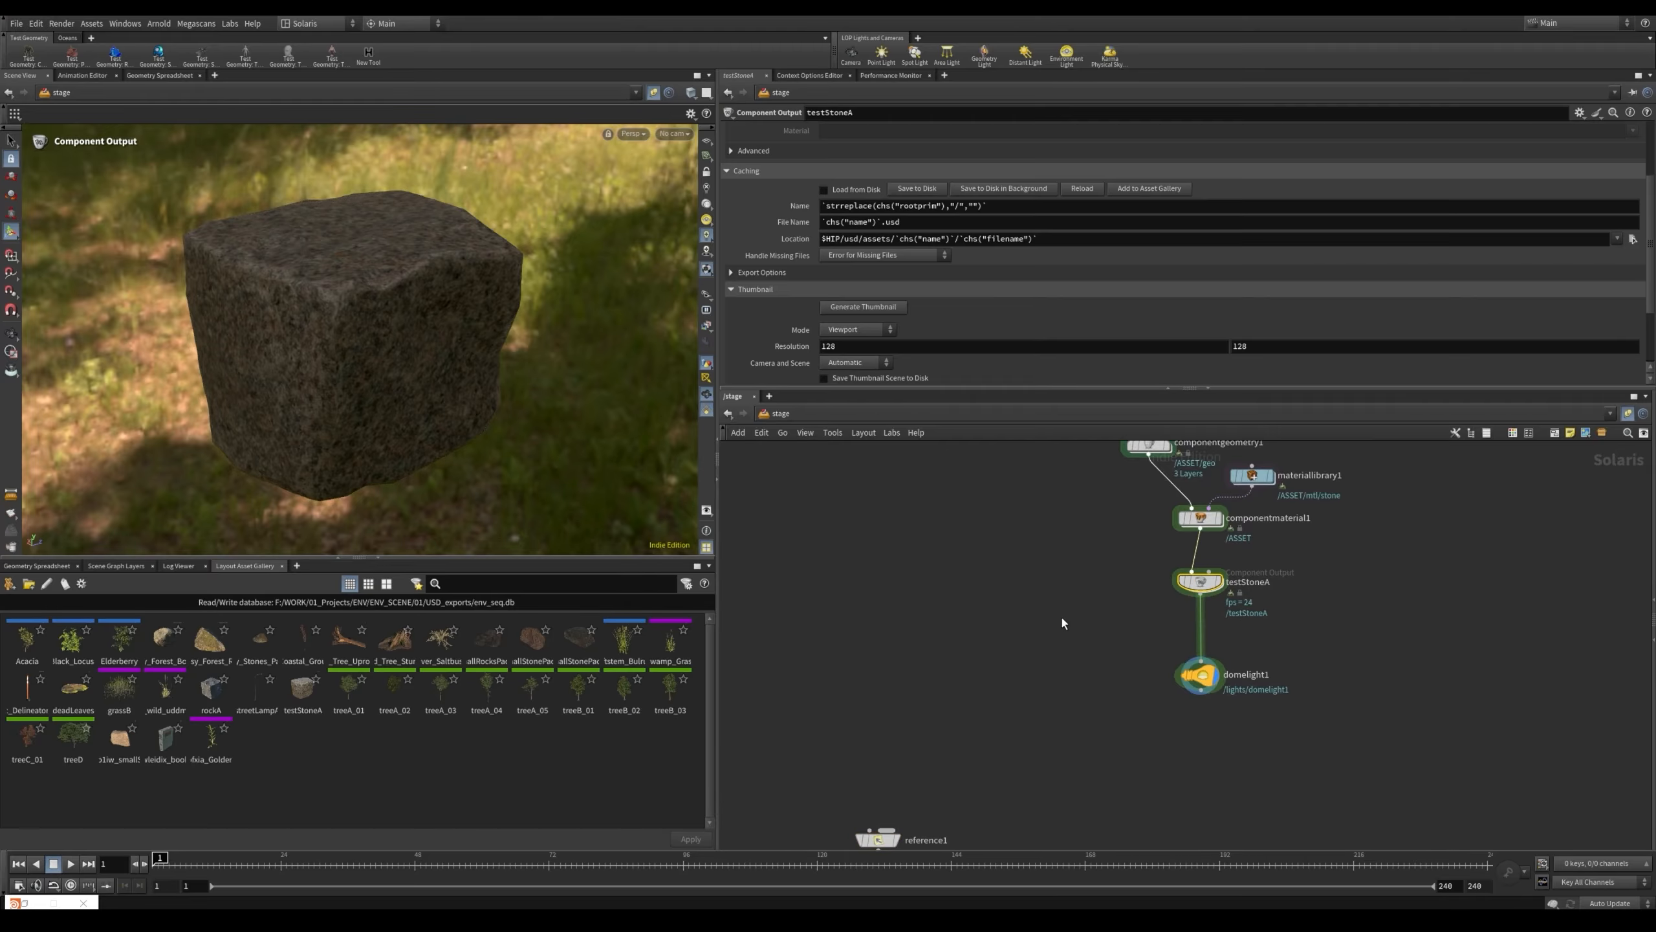
{"action": "left_click", "coordinate": [796, 240]}
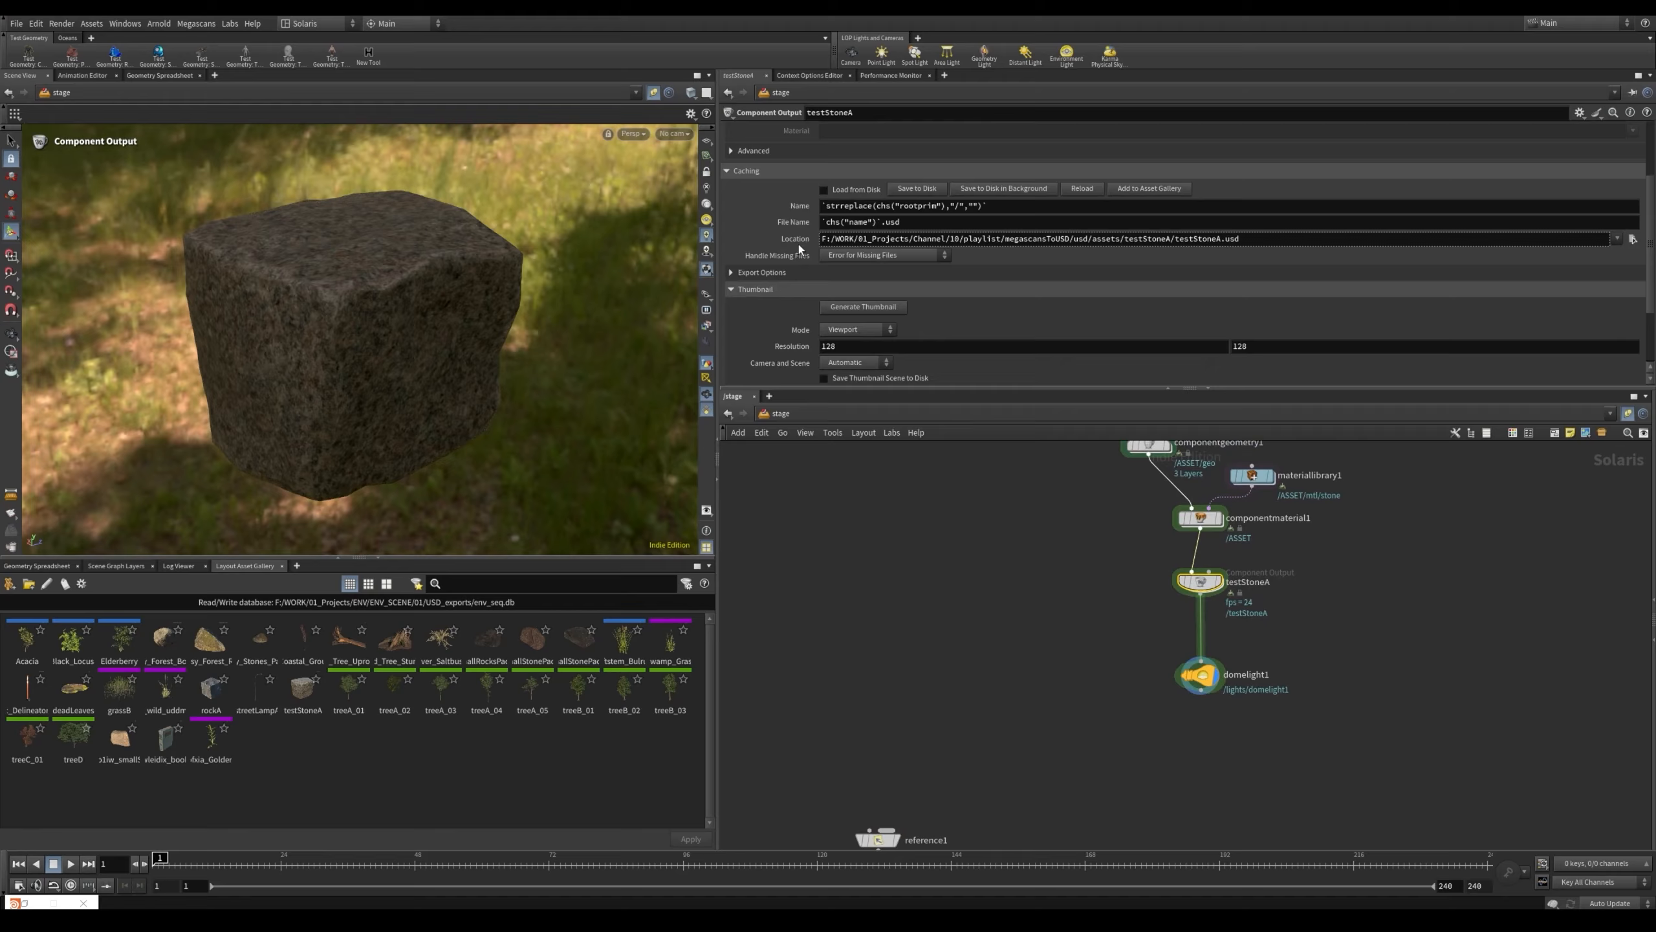
{"action": "triple_click", "coordinate": [1096, 237]}
{"action": "key", "text": "ctrl+c"}
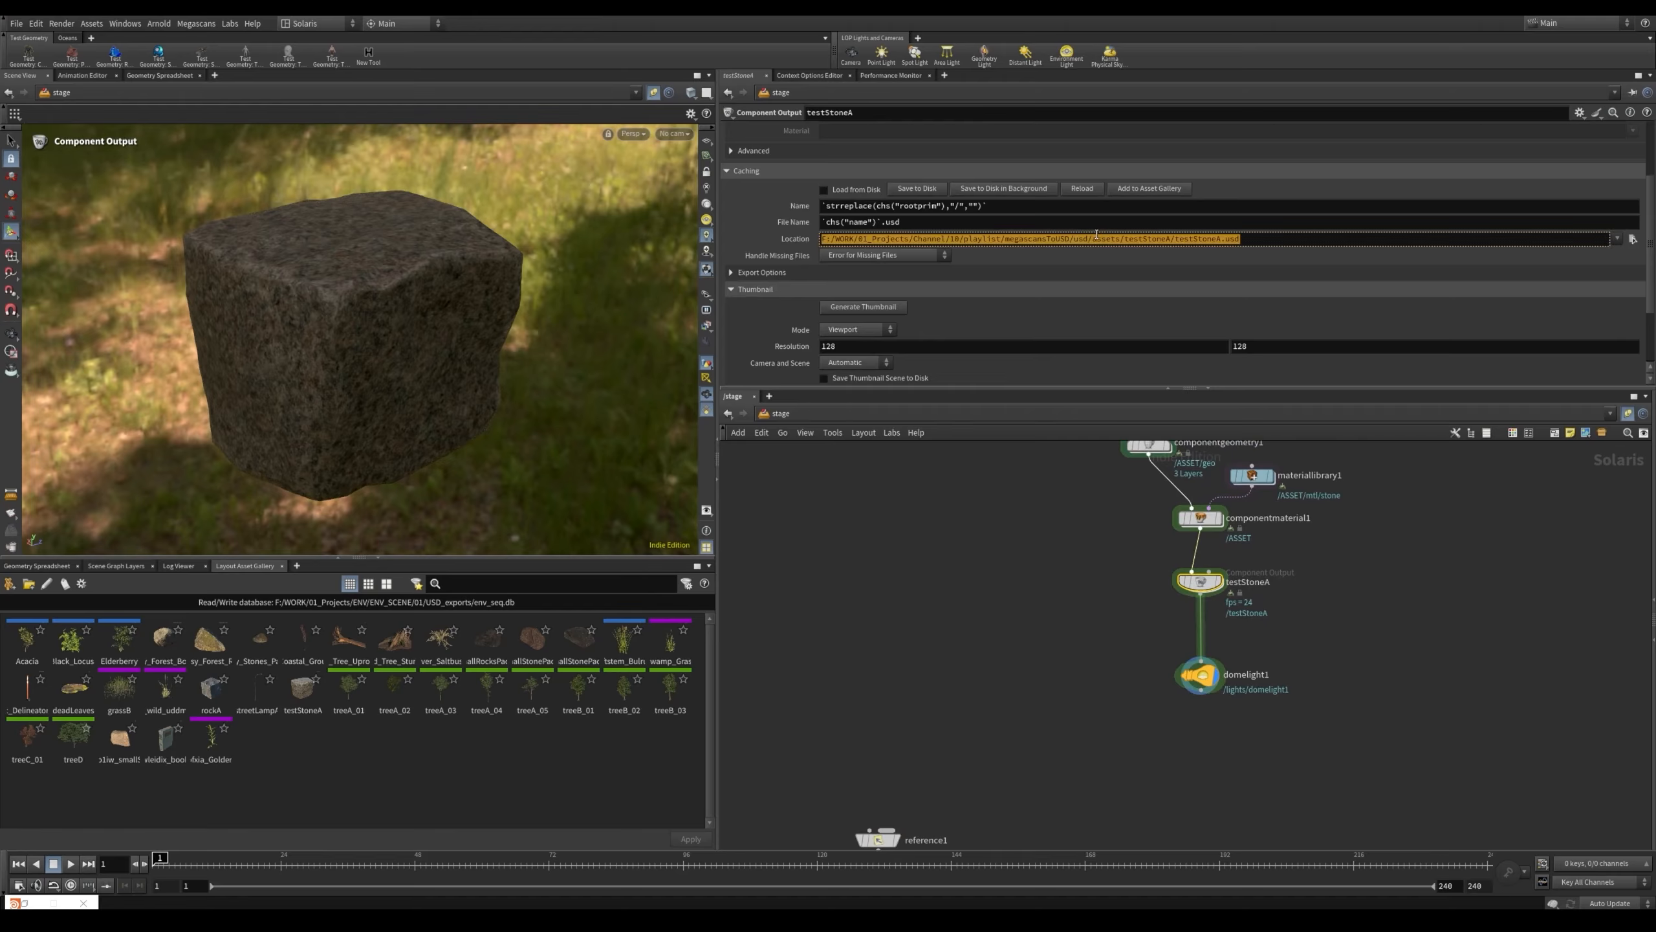
{"action": "left_click", "coordinate": [797, 242]}
{"action": "middle_click_drag", "start_coordinate": [1030, 826], "coordinate": [1082, 610]}
{"action": "left_click", "coordinate": [929, 623]}
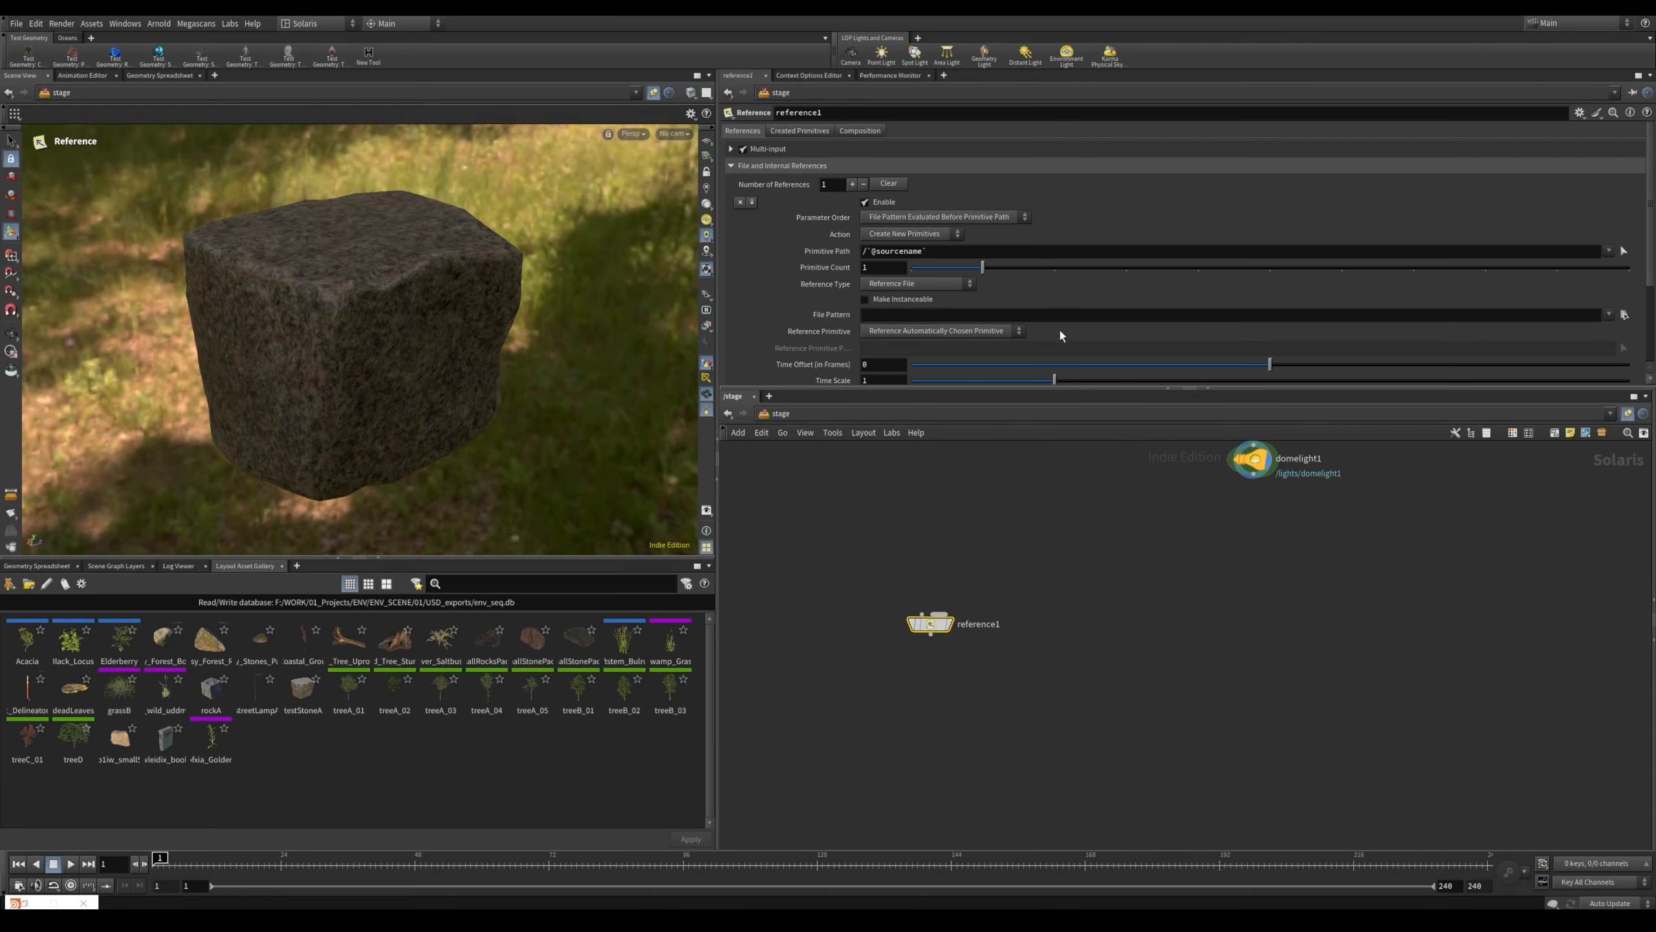
{"action": "key", "text": "ctrl+v"}
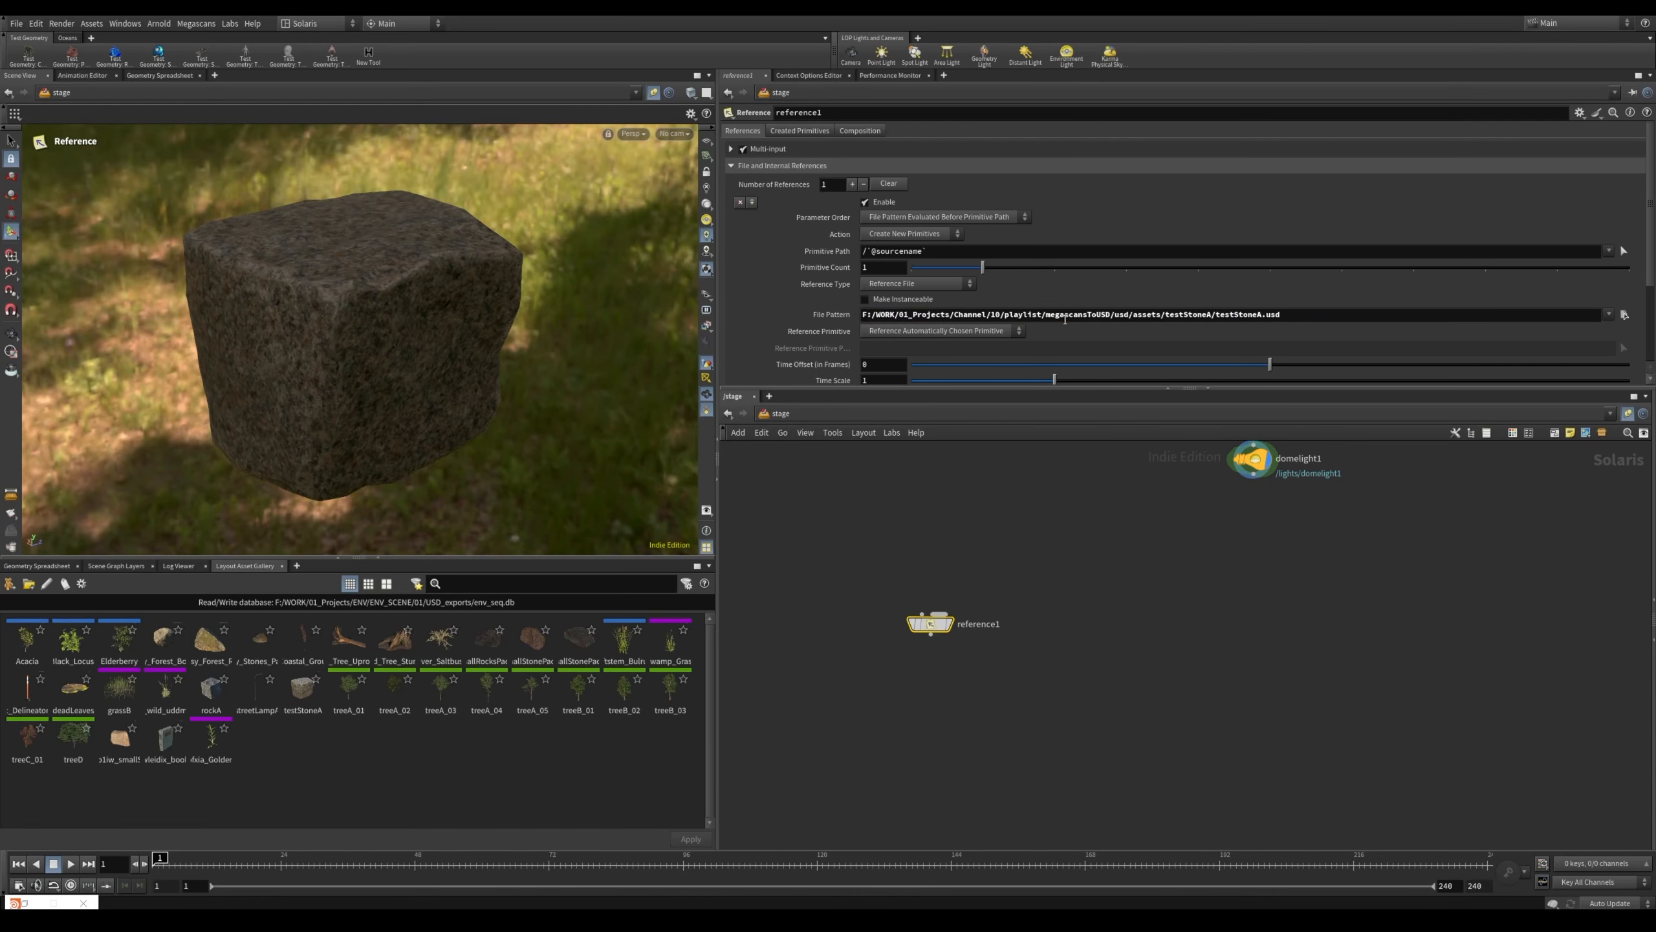
Make reference1 the displayed node so the viewport loads the referenced testStoneA asset
{"action": "scroll", "coordinate": [931, 636], "scroll_direction": "up", "scroll_amount": 4}
{"action": "left_click", "coordinate": [970, 611]}
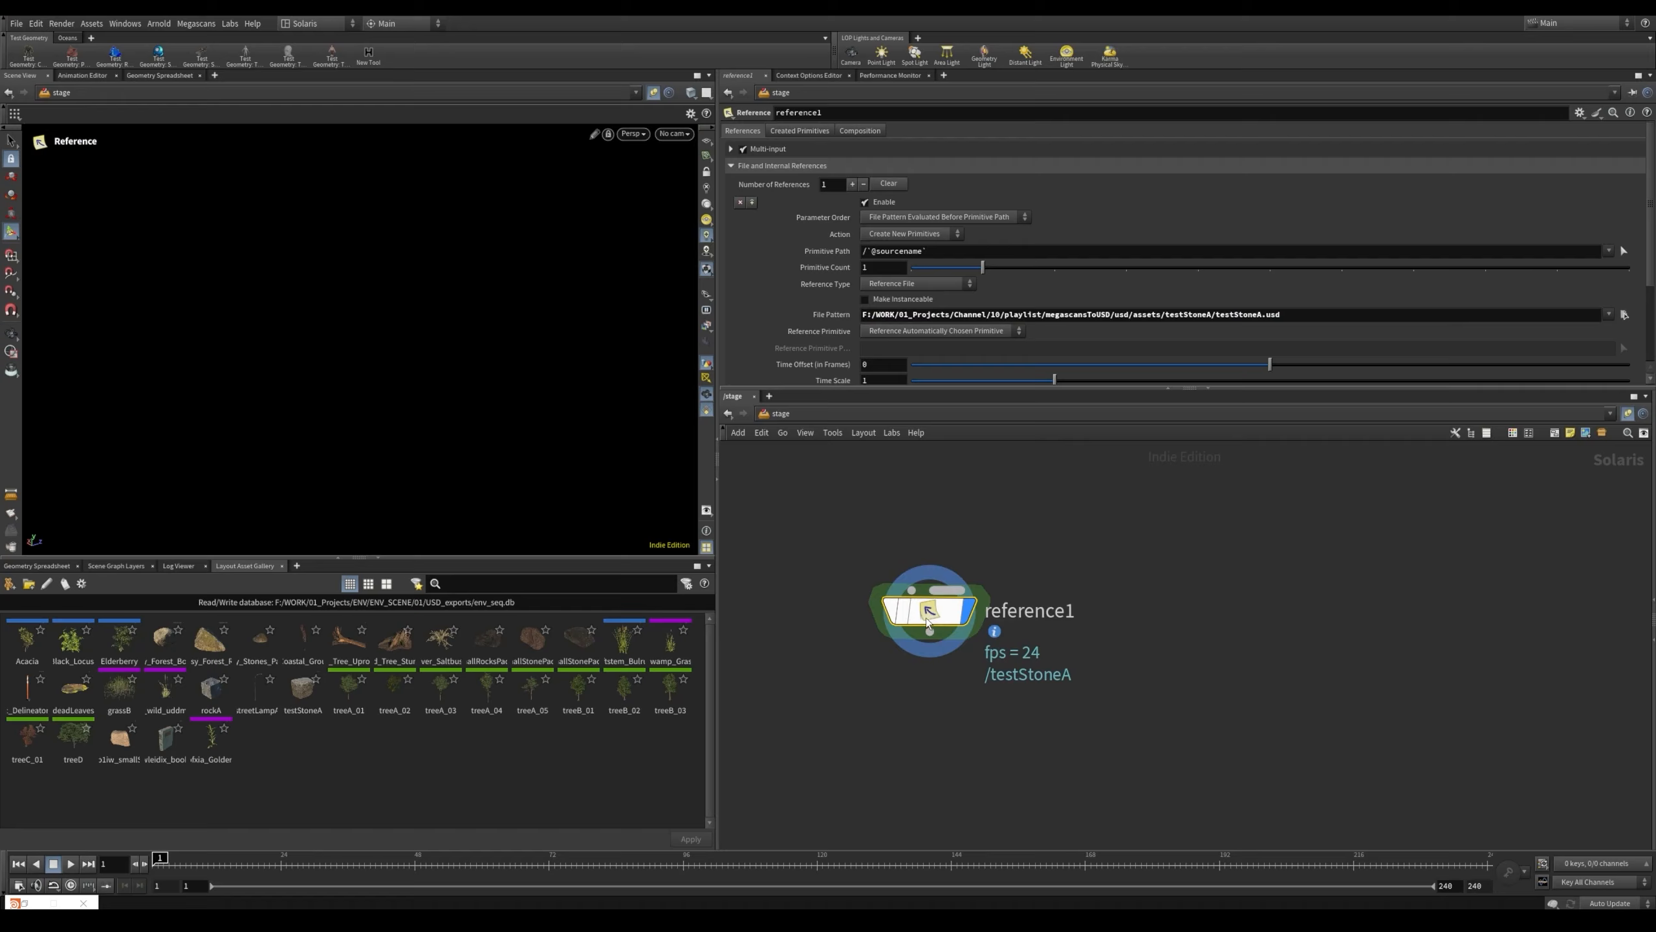
{"action": "key", "text": "Escape"}
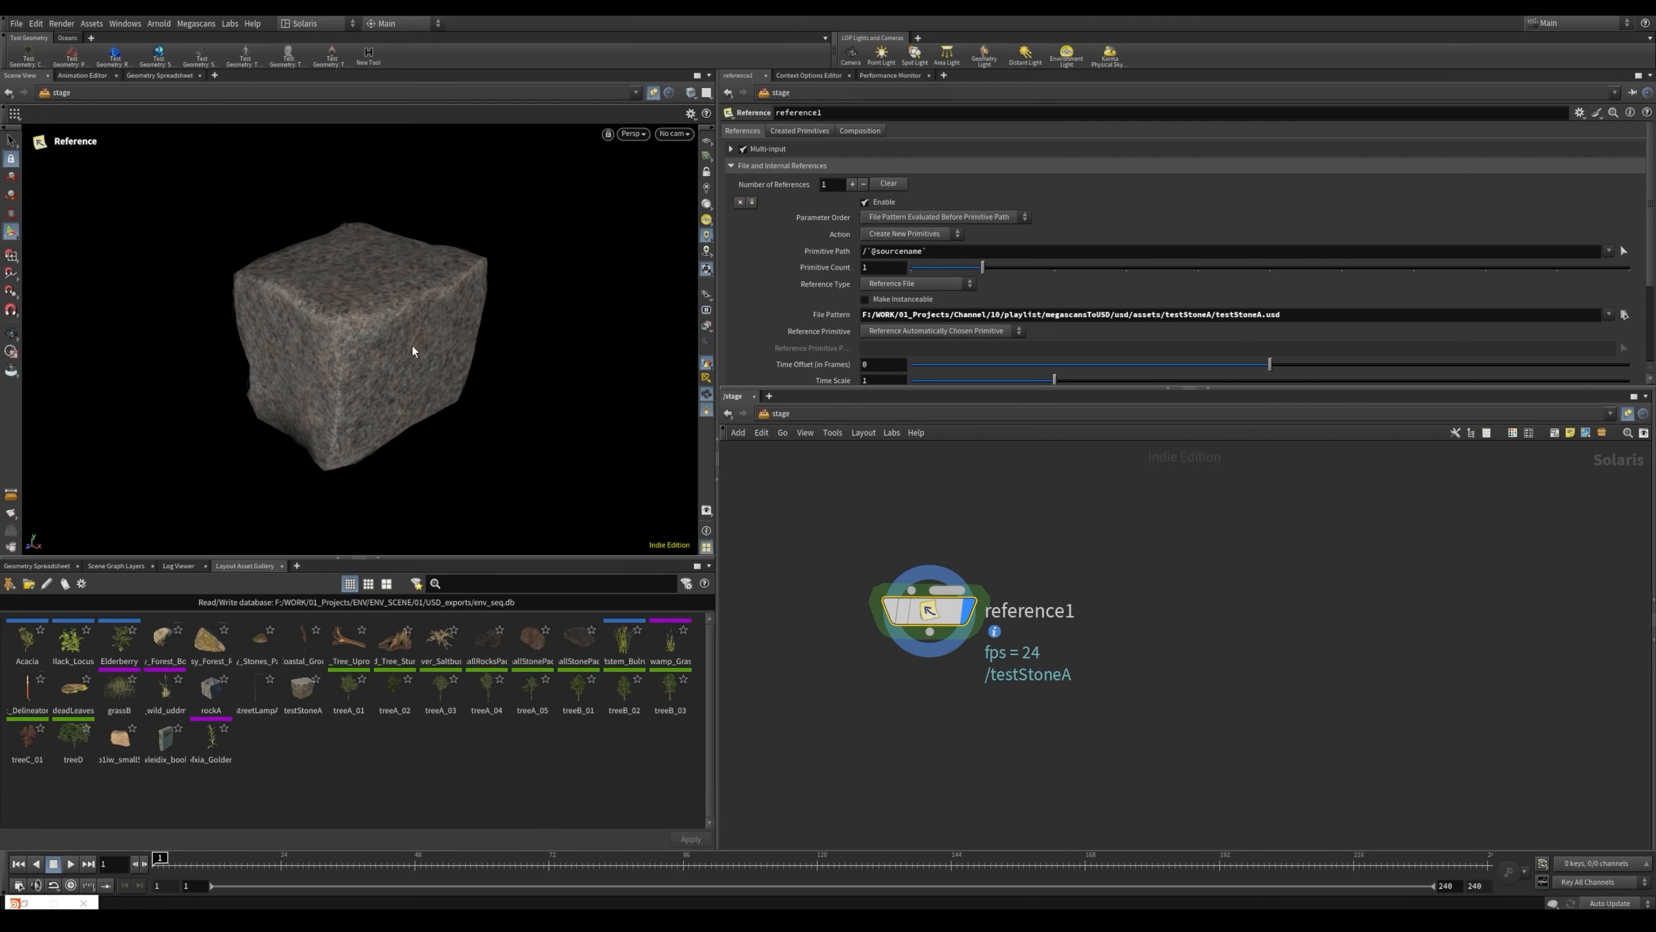
Inspect the referenced stone's proxy in wireframe, then show its Final Render geometry shaded in the viewport
{"action": "left_click_drag", "start_coordinate": [412, 346], "coordinate": [315, 336]}
{"action": "middle_click_drag", "start_coordinate": [315, 336], "coordinate": [432, 322], "text": "alt"}
{"action": "left_click_drag", "start_coordinate": [432, 322], "coordinate": [469, 320], "text": "alt"}
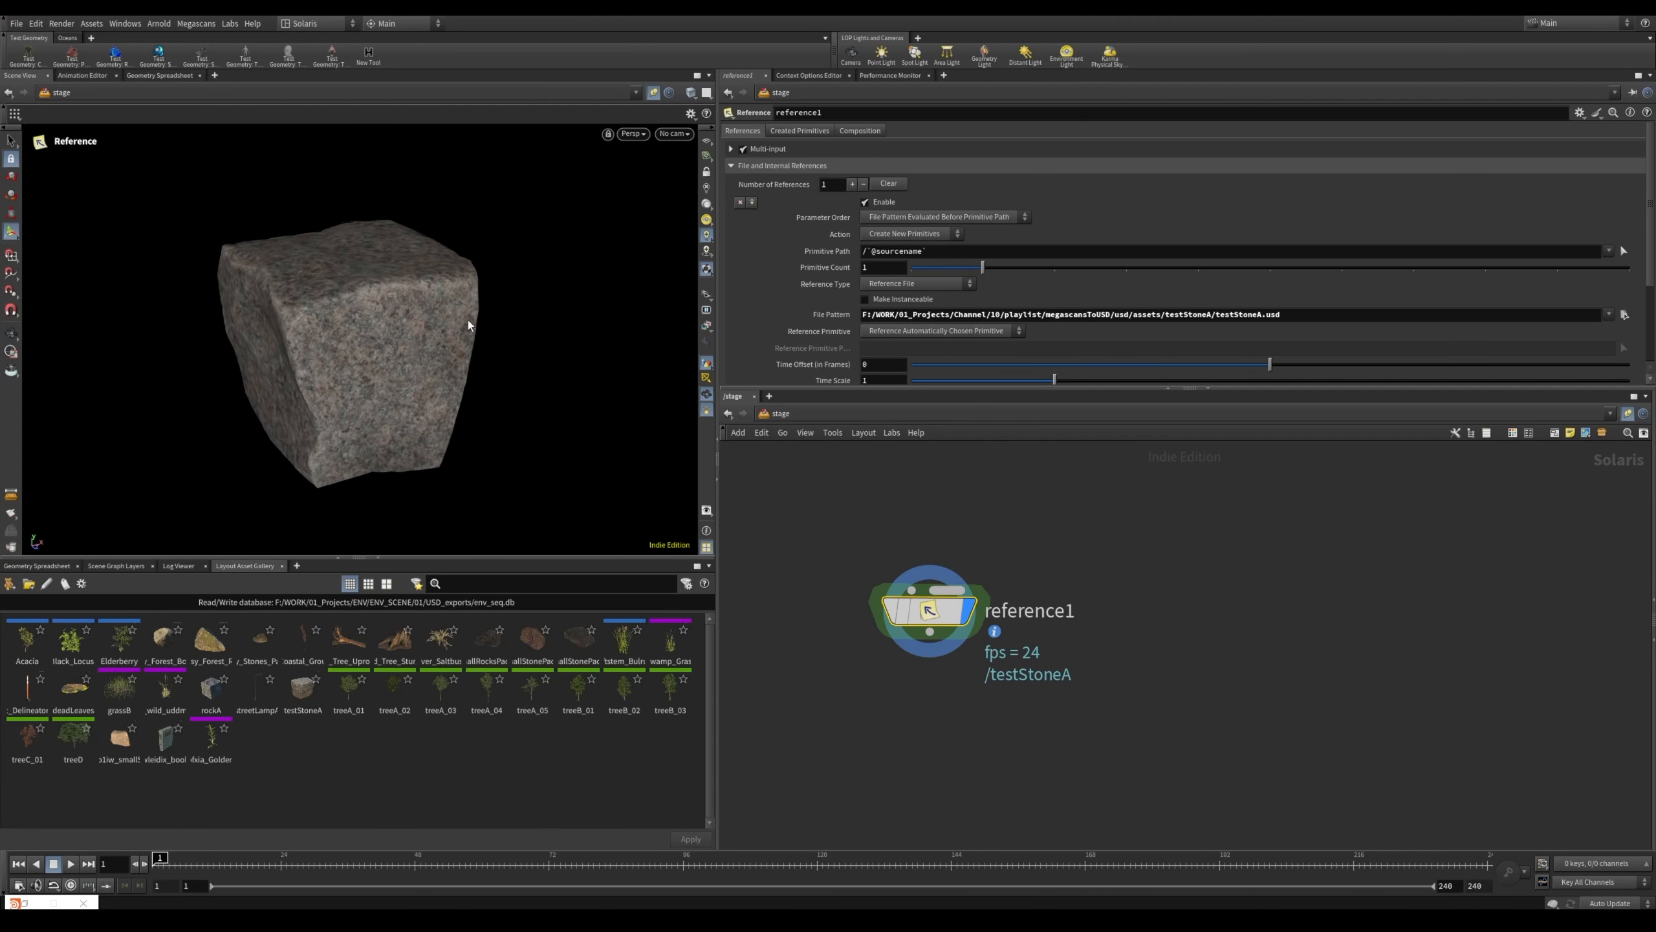
{"action": "key", "text": "shift+w"}
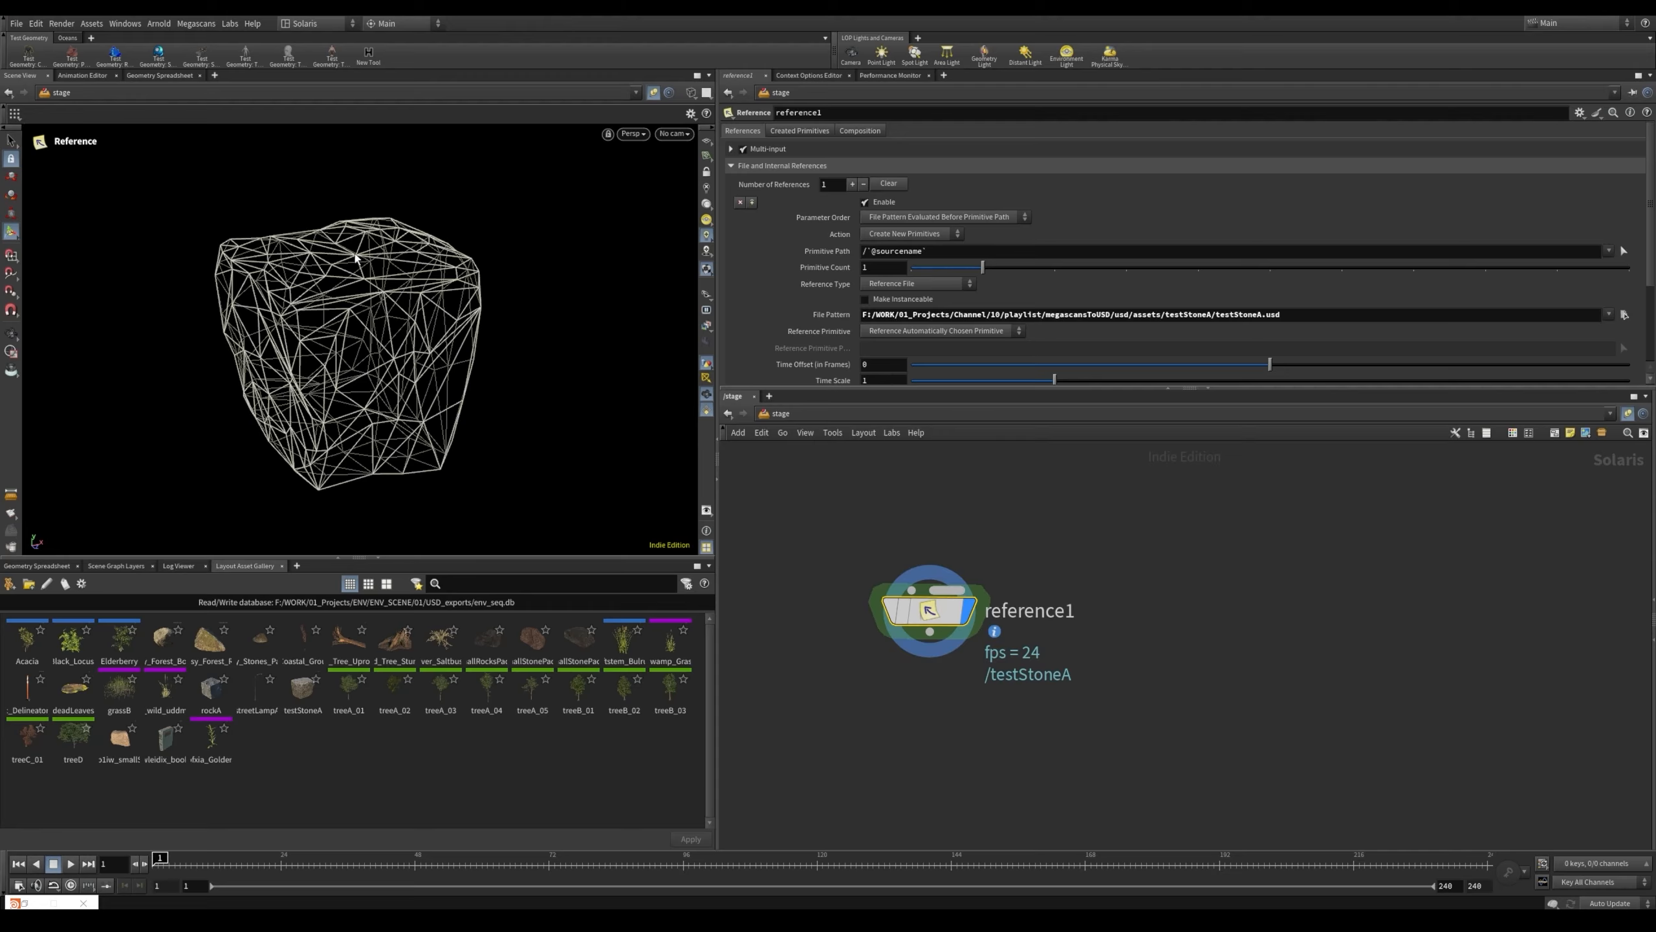
{"action": "left_click", "coordinate": [706, 295]}
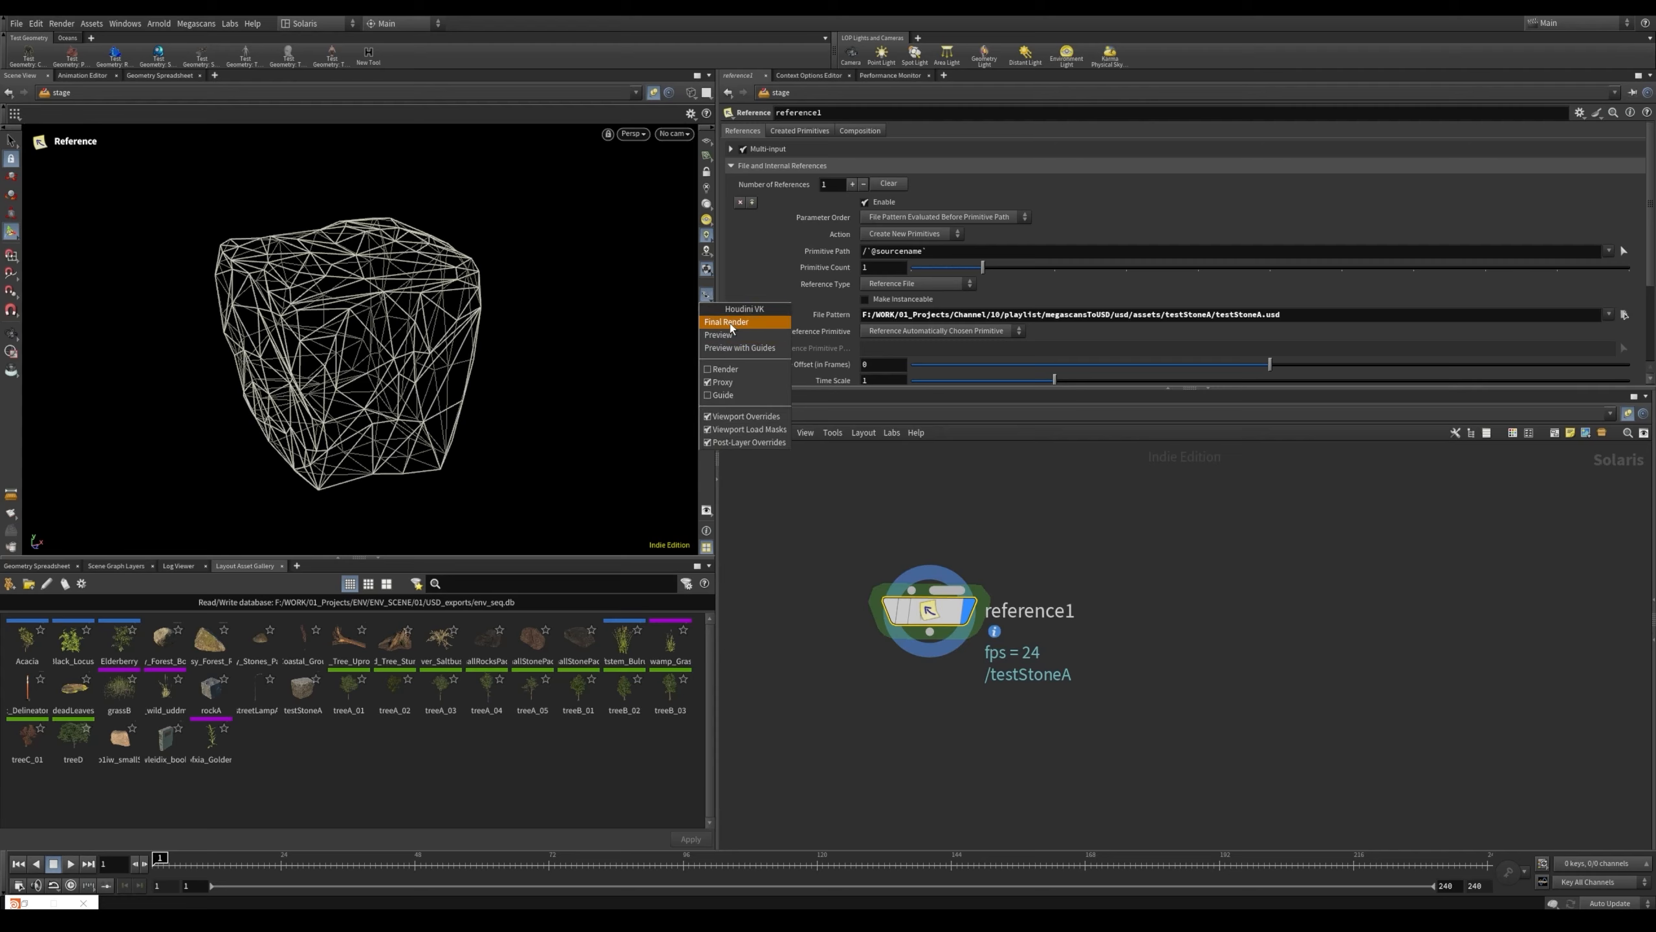
{"action": "left_click", "coordinate": [753, 324]}
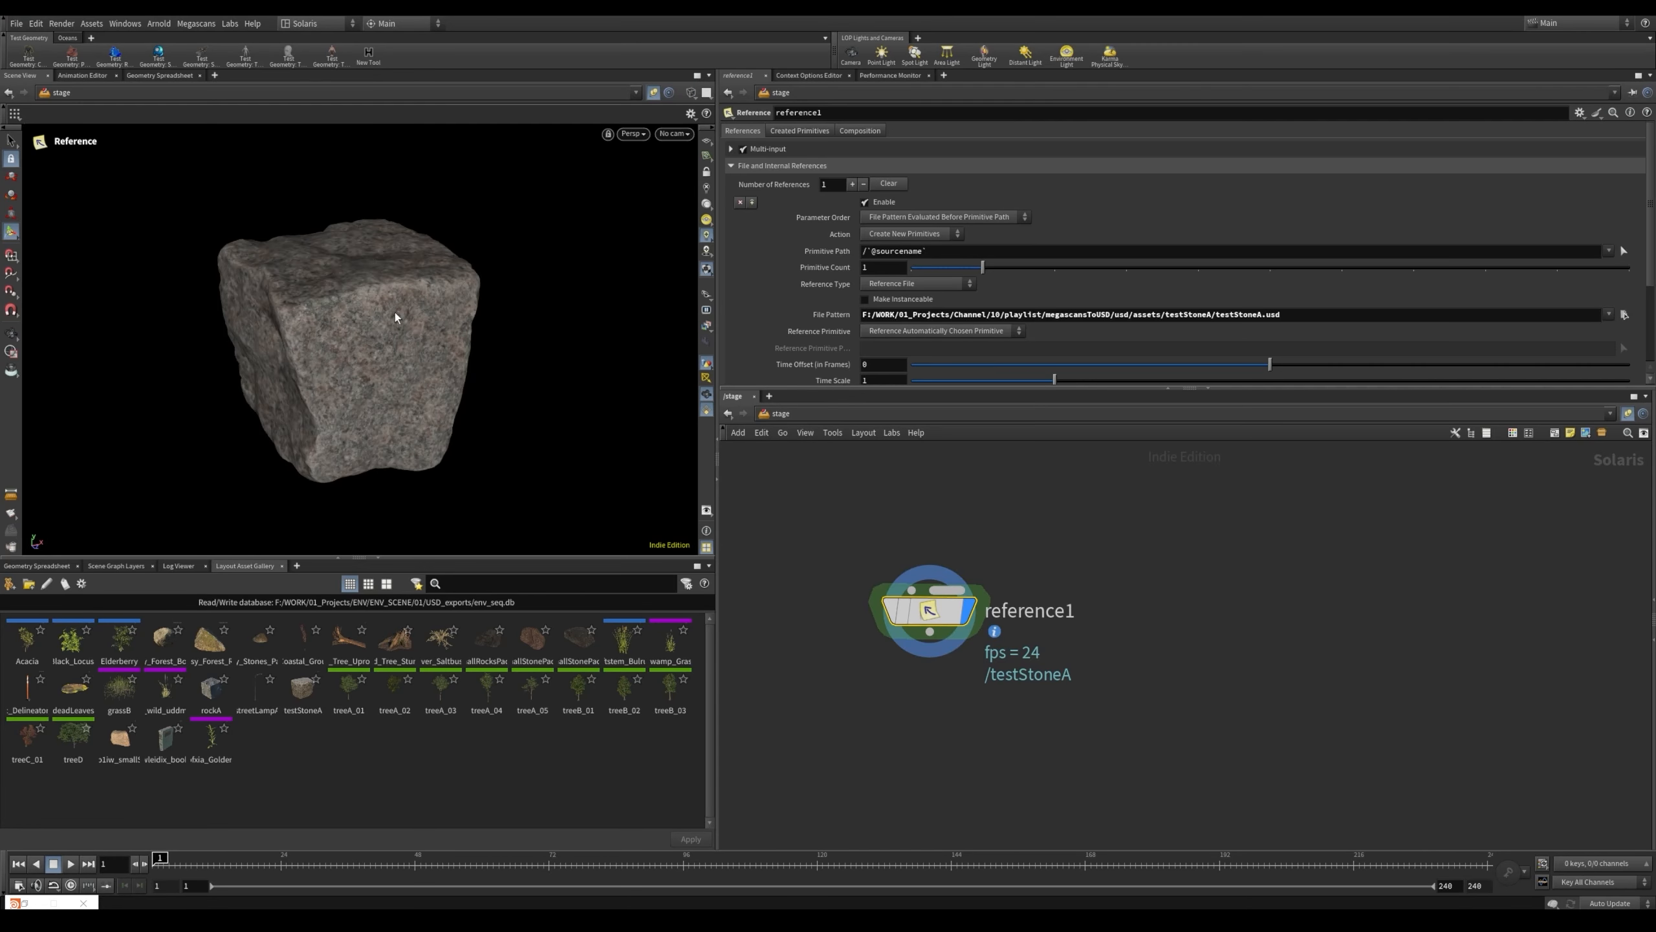
Set the viewport display back to Preview and look over the stone's proxy geometry
{"action": "left_click", "coordinate": [706, 294]}
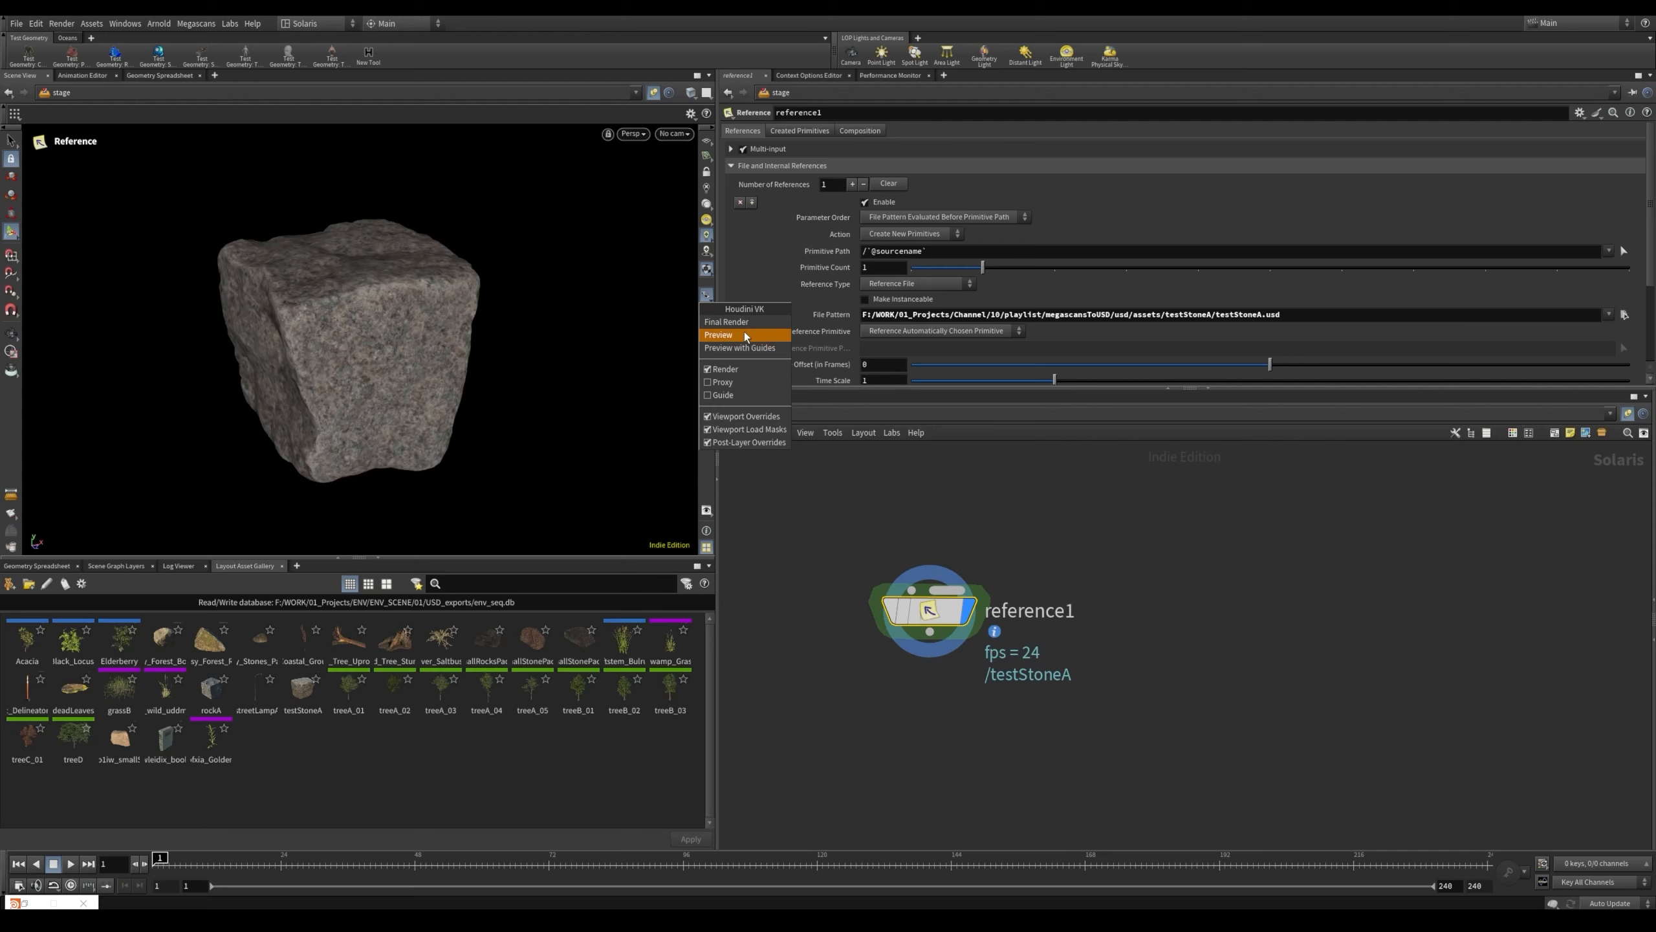
{"action": "left_click", "coordinate": [745, 332]}
{"action": "scroll", "coordinate": [374, 328], "scroll_direction": "up", "scroll_amount": 3}
{"action": "scroll", "coordinate": [373, 328], "scroll_direction": "down", "scroll_amount": 2}
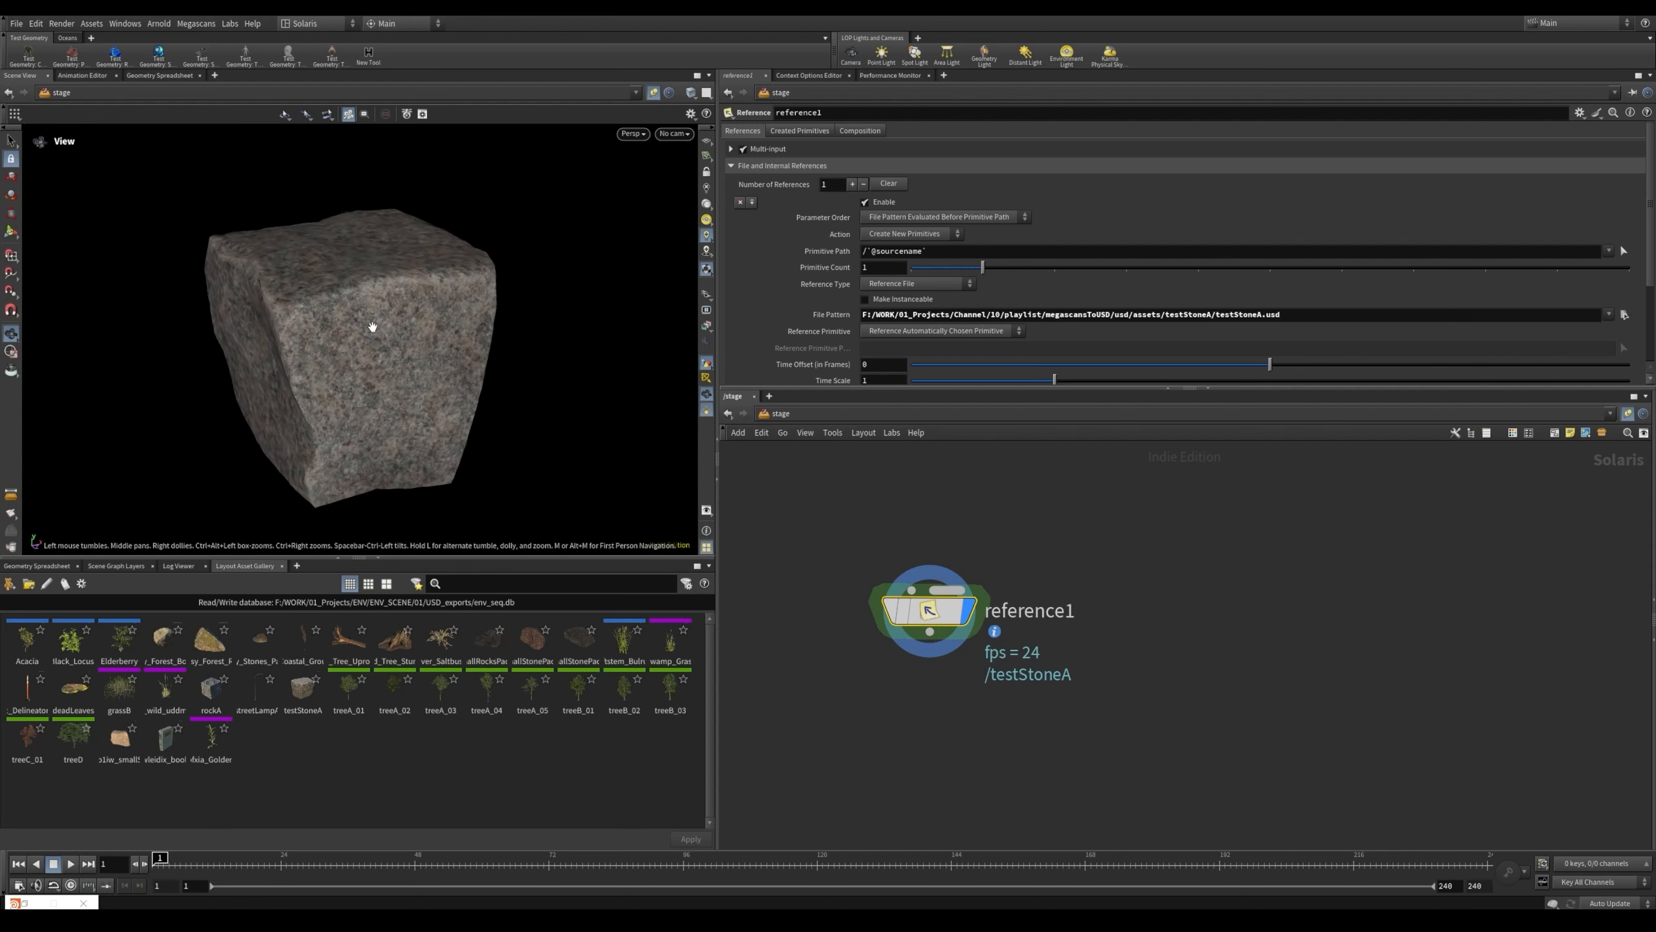
{"action": "middle_click_drag", "start_coordinate": [473, 339], "coordinate": [523, 317]}
{"action": "key", "text": "Escape"}
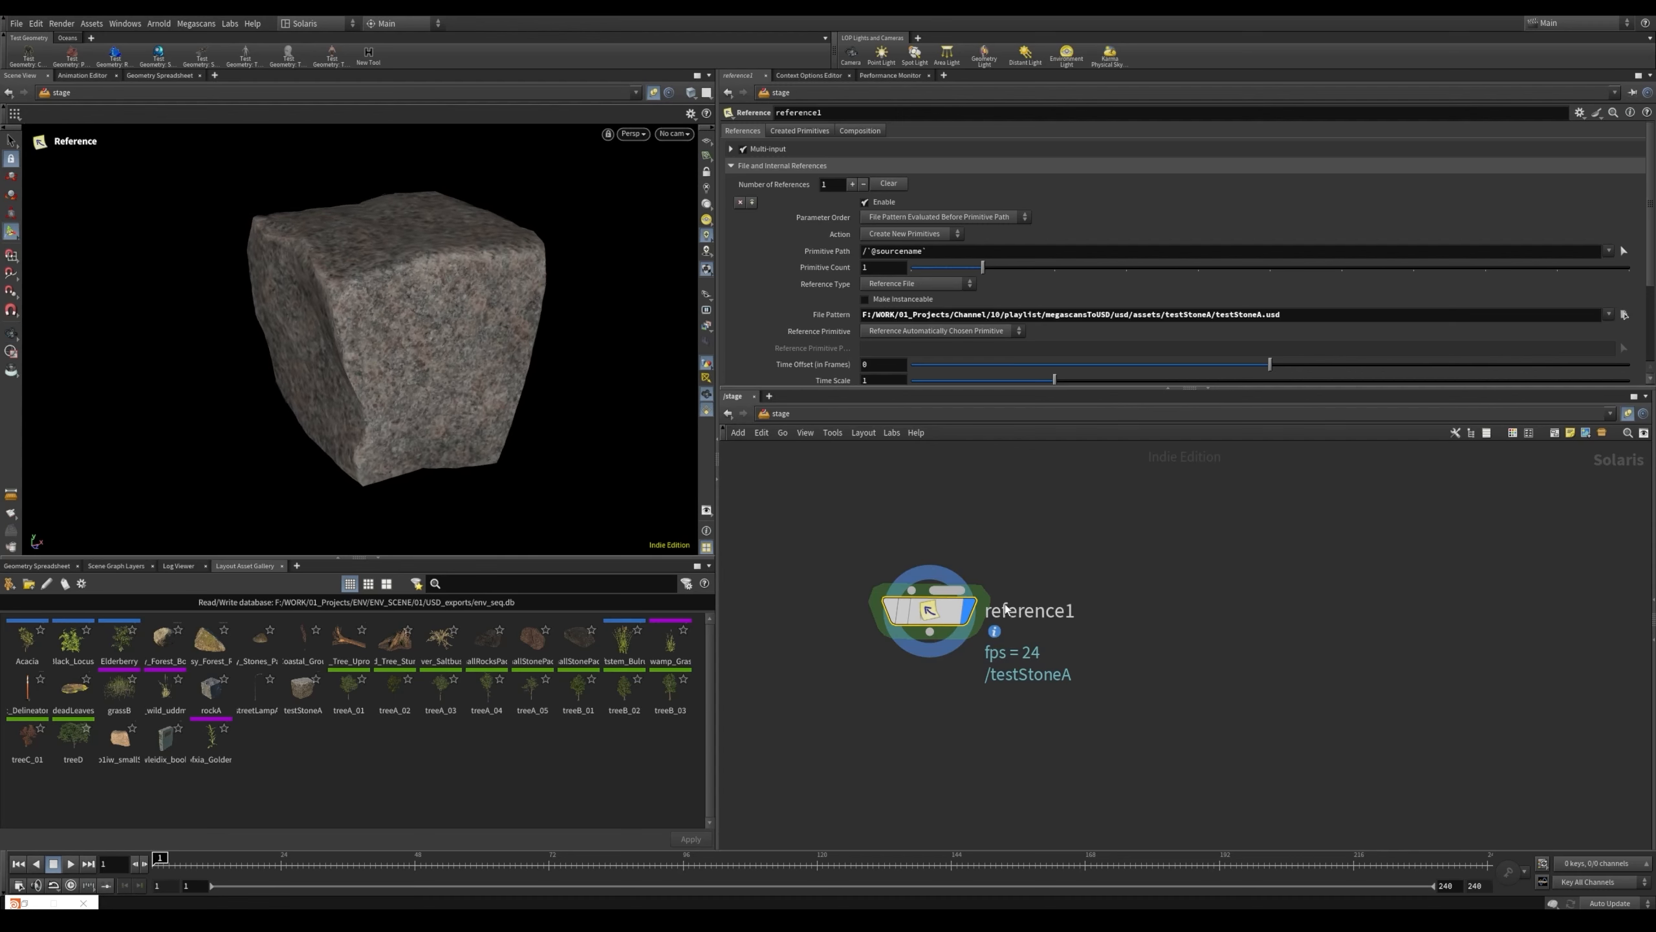
Expand testStoneA in the scene graph tree and pick componentmaterial1 from its mtl variant options
{"action": "left_click", "coordinate": [40, 565]}
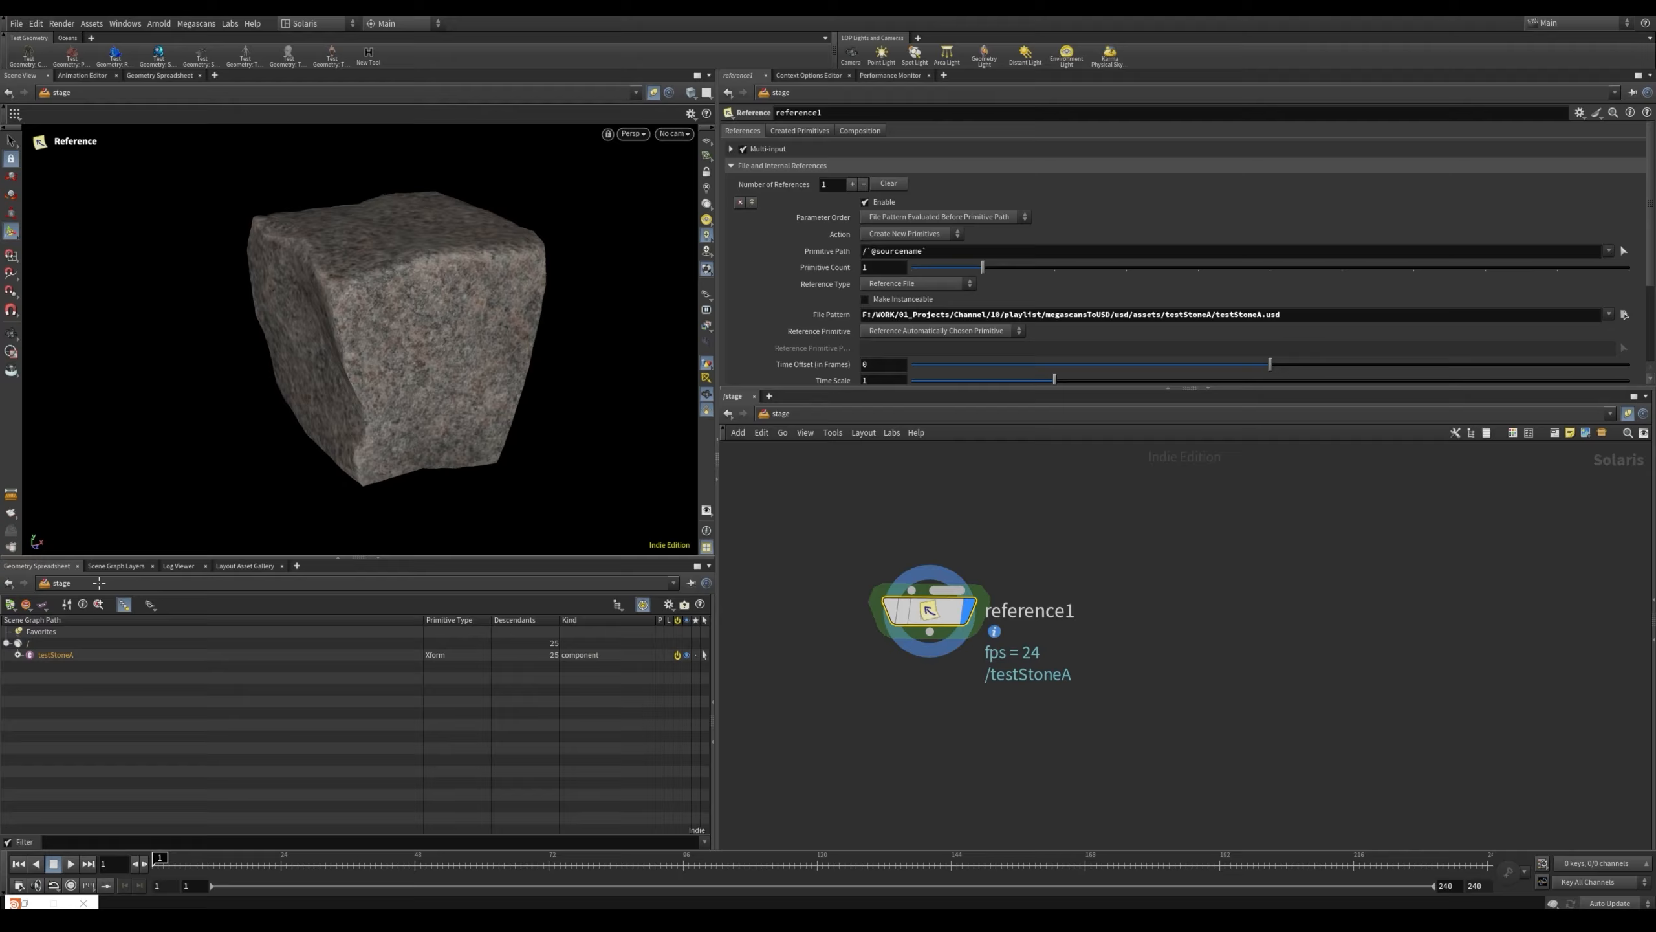
{"action": "left_click", "coordinate": [17, 654]}
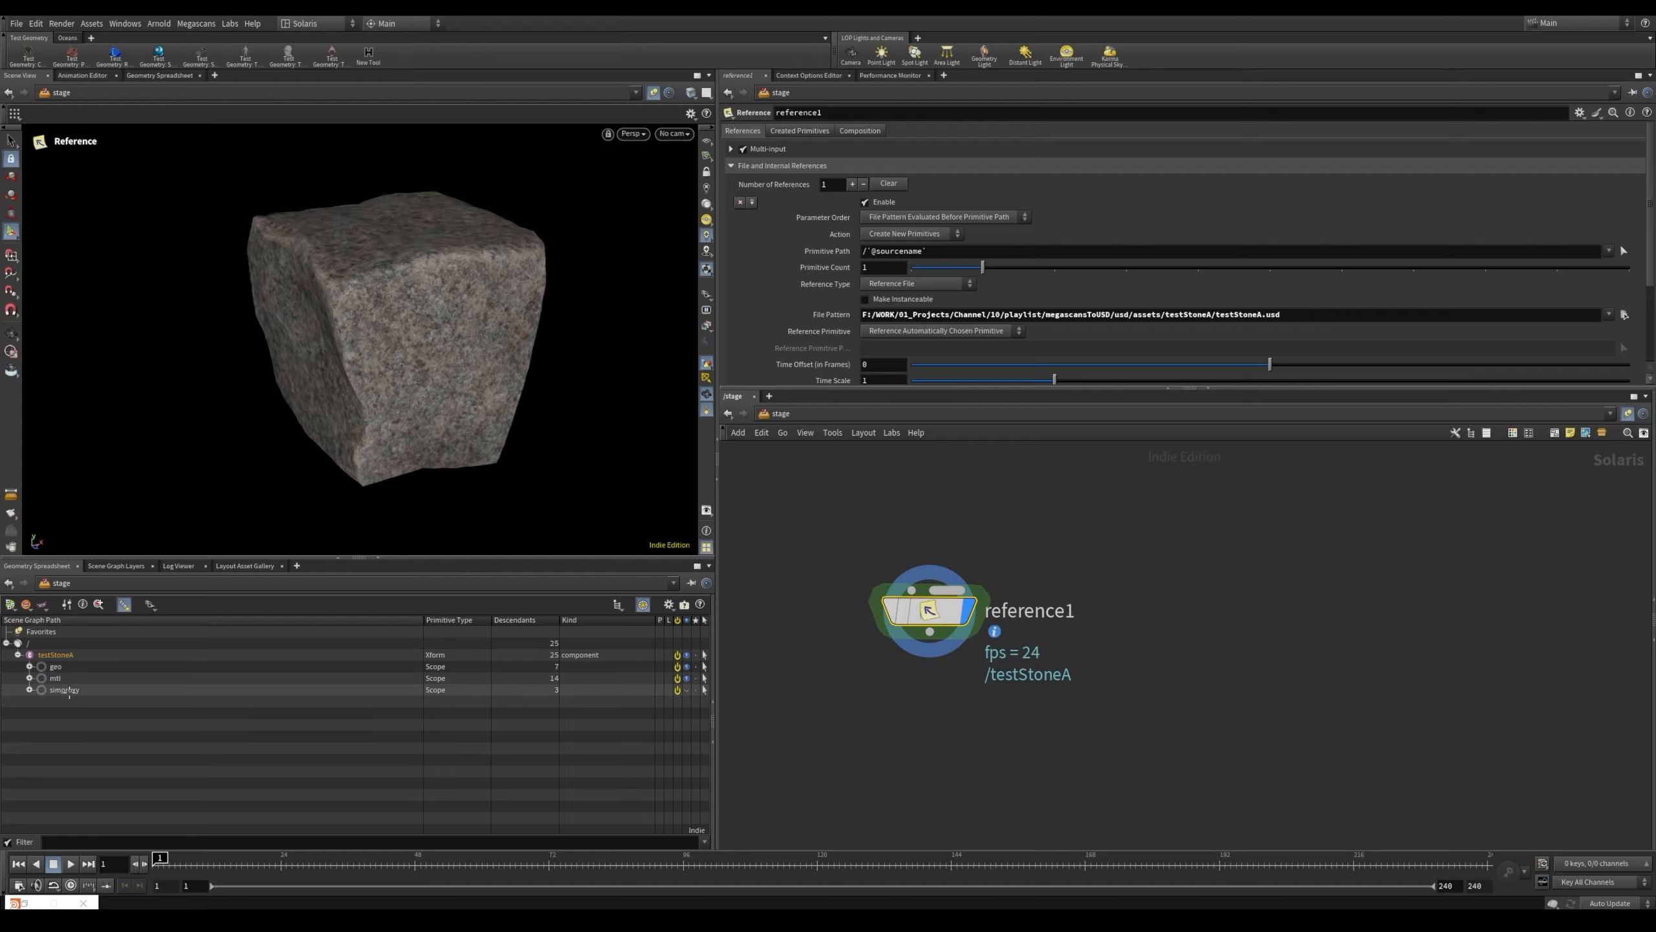
{"action": "key", "text": "h"}
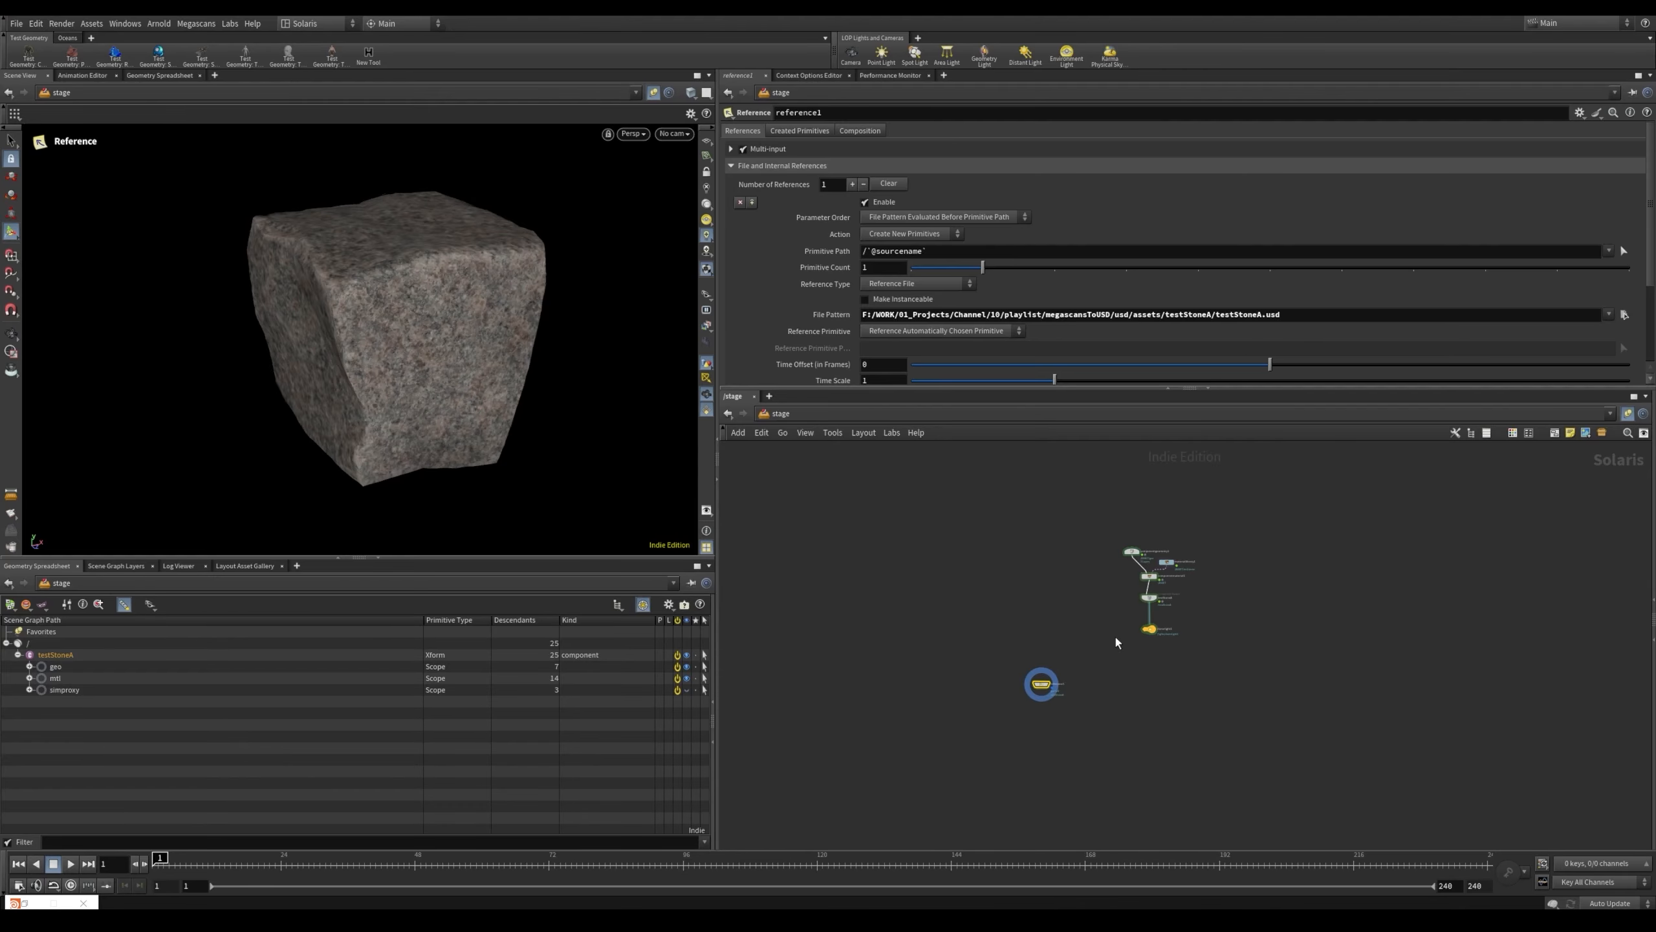
{"action": "scroll", "coordinate": [1164, 550], "scroll_direction": "up", "scroll_amount": 4}
{"action": "middle_click_drag", "start_coordinate": [1066, 545], "coordinate": [1170, 406]}
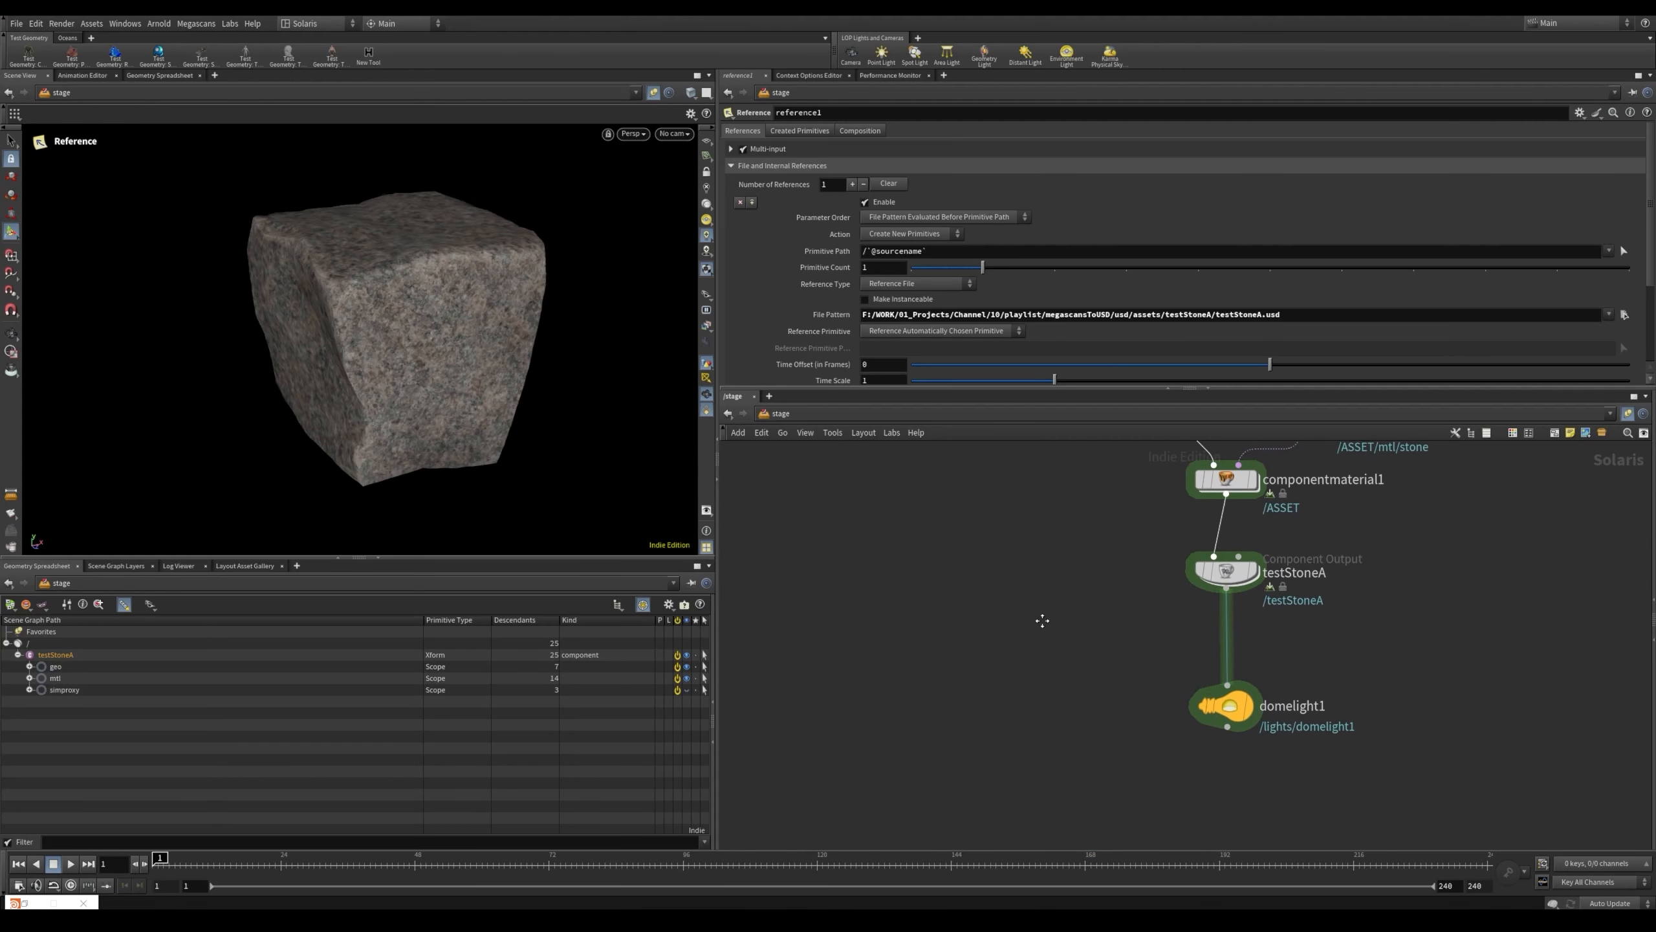
{"action": "right_click", "coordinate": [290, 372]}
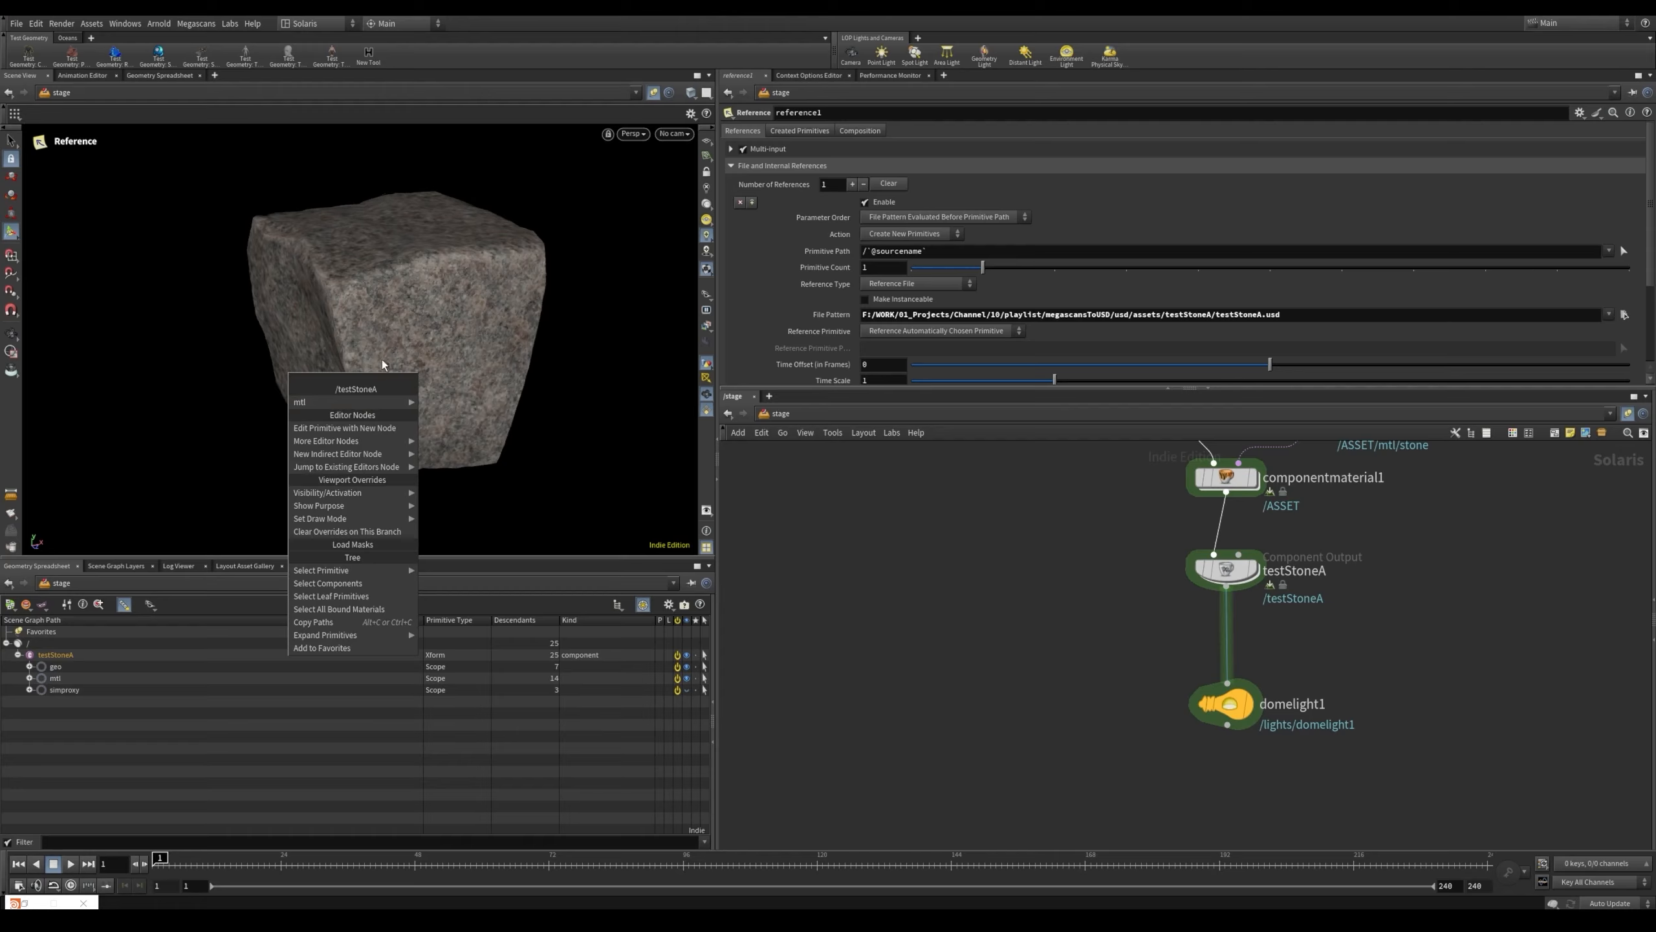
{"action": "mouse_move", "coordinate": [402, 403]}
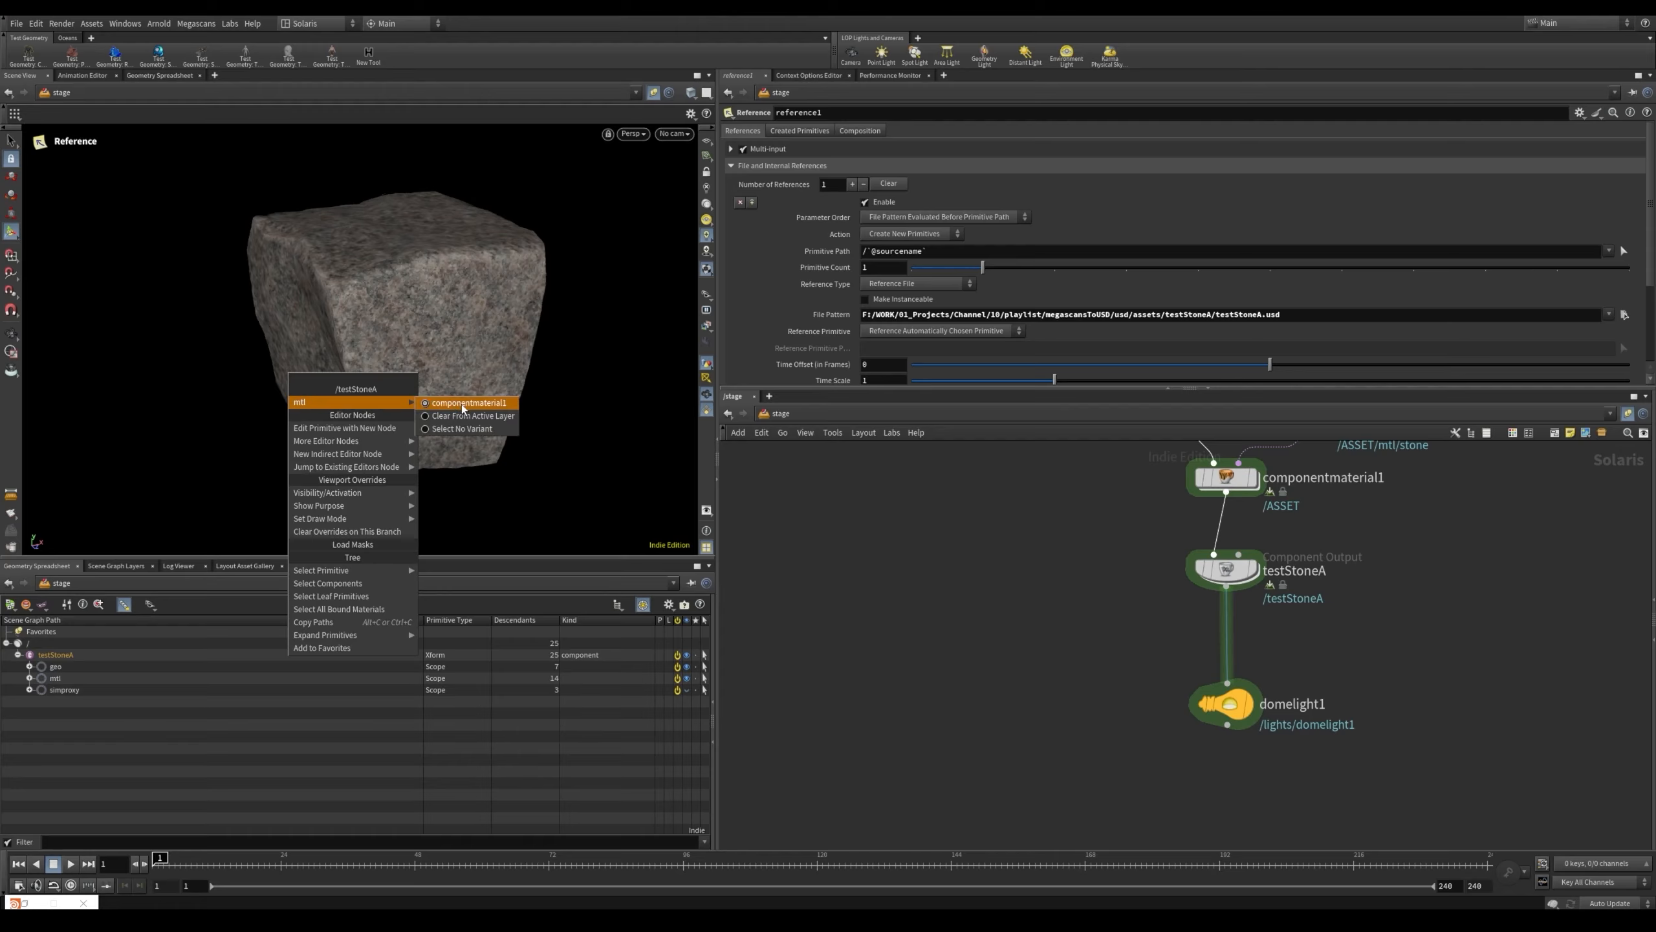
{"action": "left_click", "coordinate": [500, 406]}
Check the componentmaterial1 node's name and the mtl variant entry of testStoneA in the scene graph
{"action": "double_click", "coordinate": [1277, 561]}
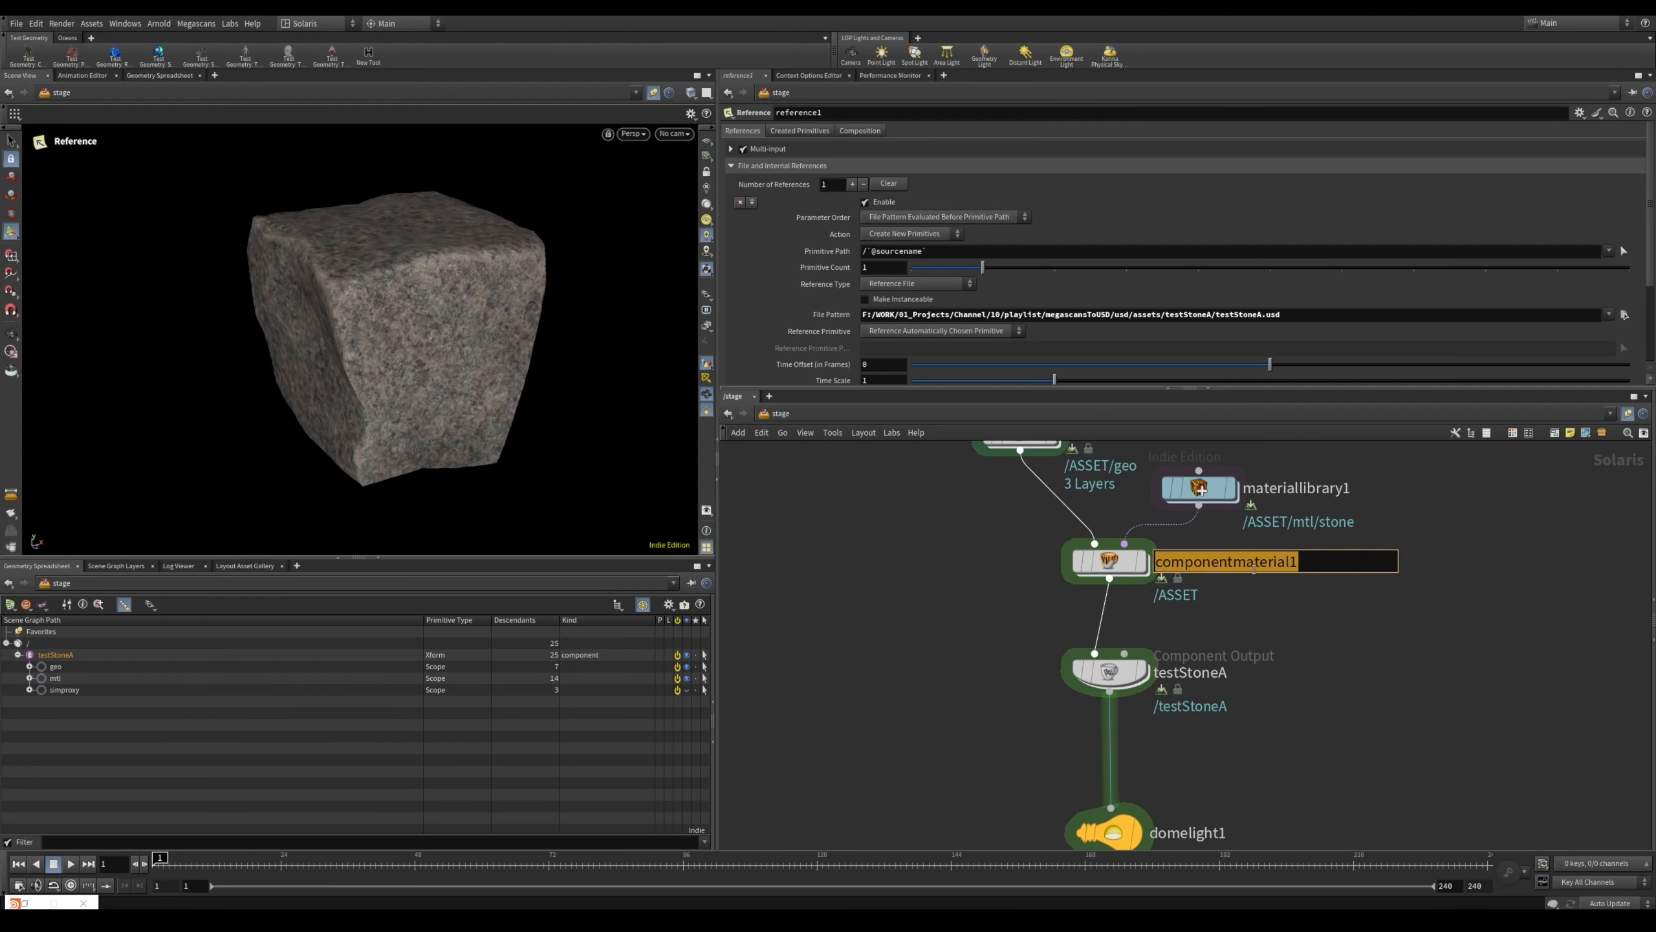
{"action": "left_click", "coordinate": [1283, 647]}
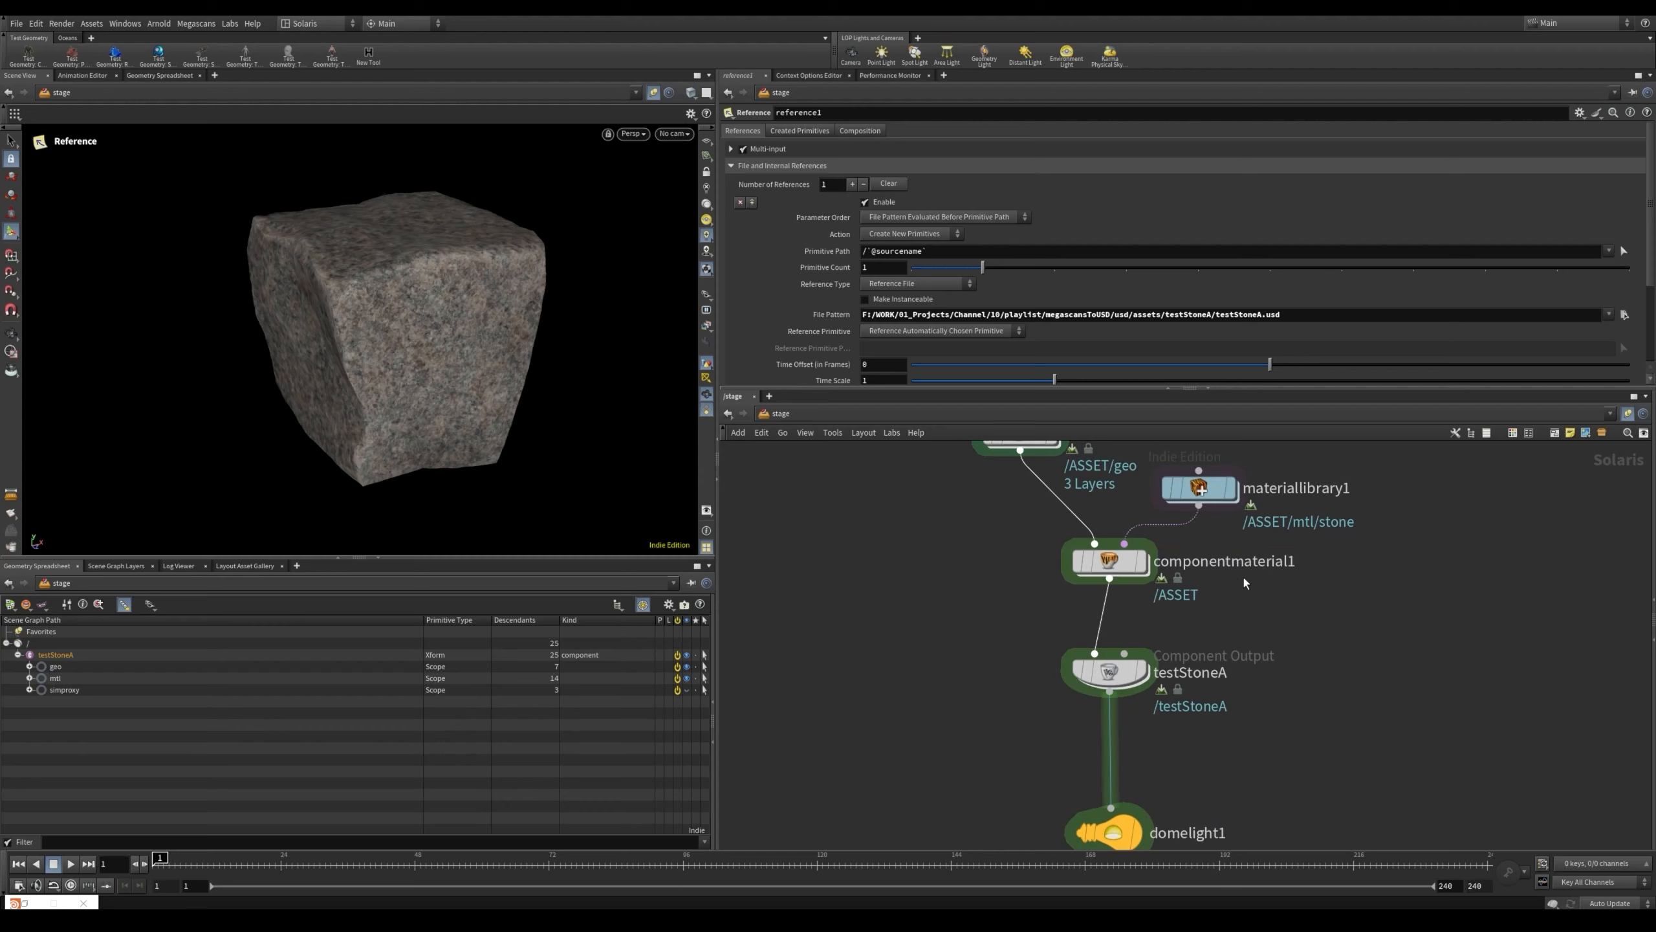
{"action": "right_click", "coordinate": [55, 654]}
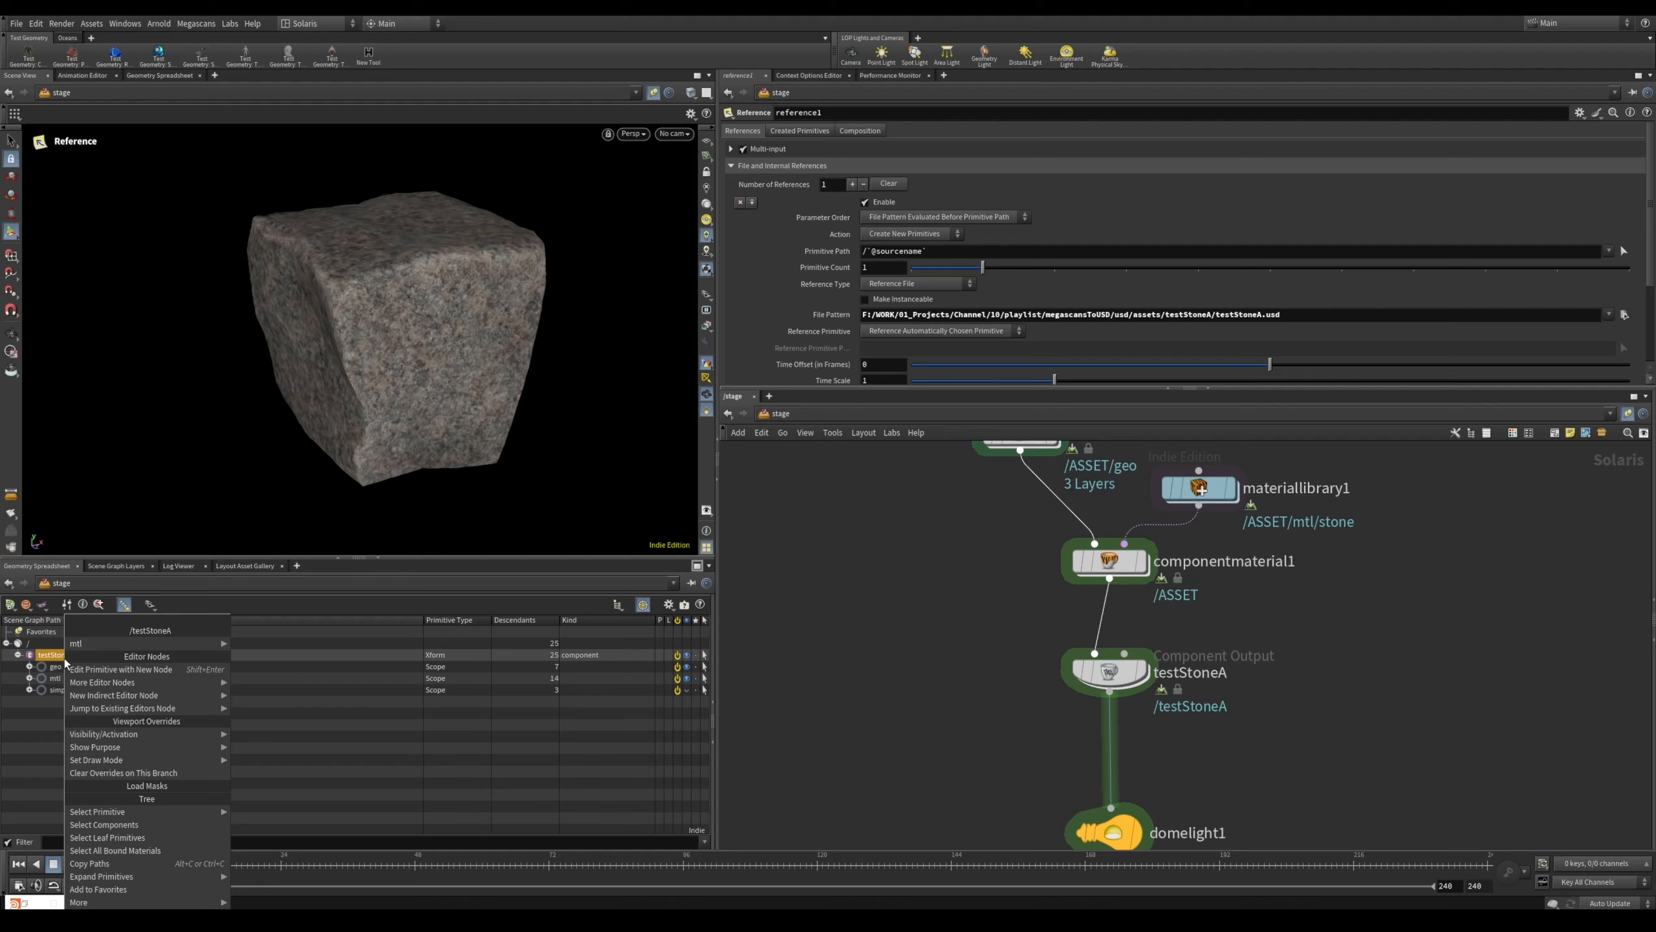
{"action": "mouse_move", "coordinate": [148, 645]}
{"action": "left_click", "coordinate": [1455, 682]}
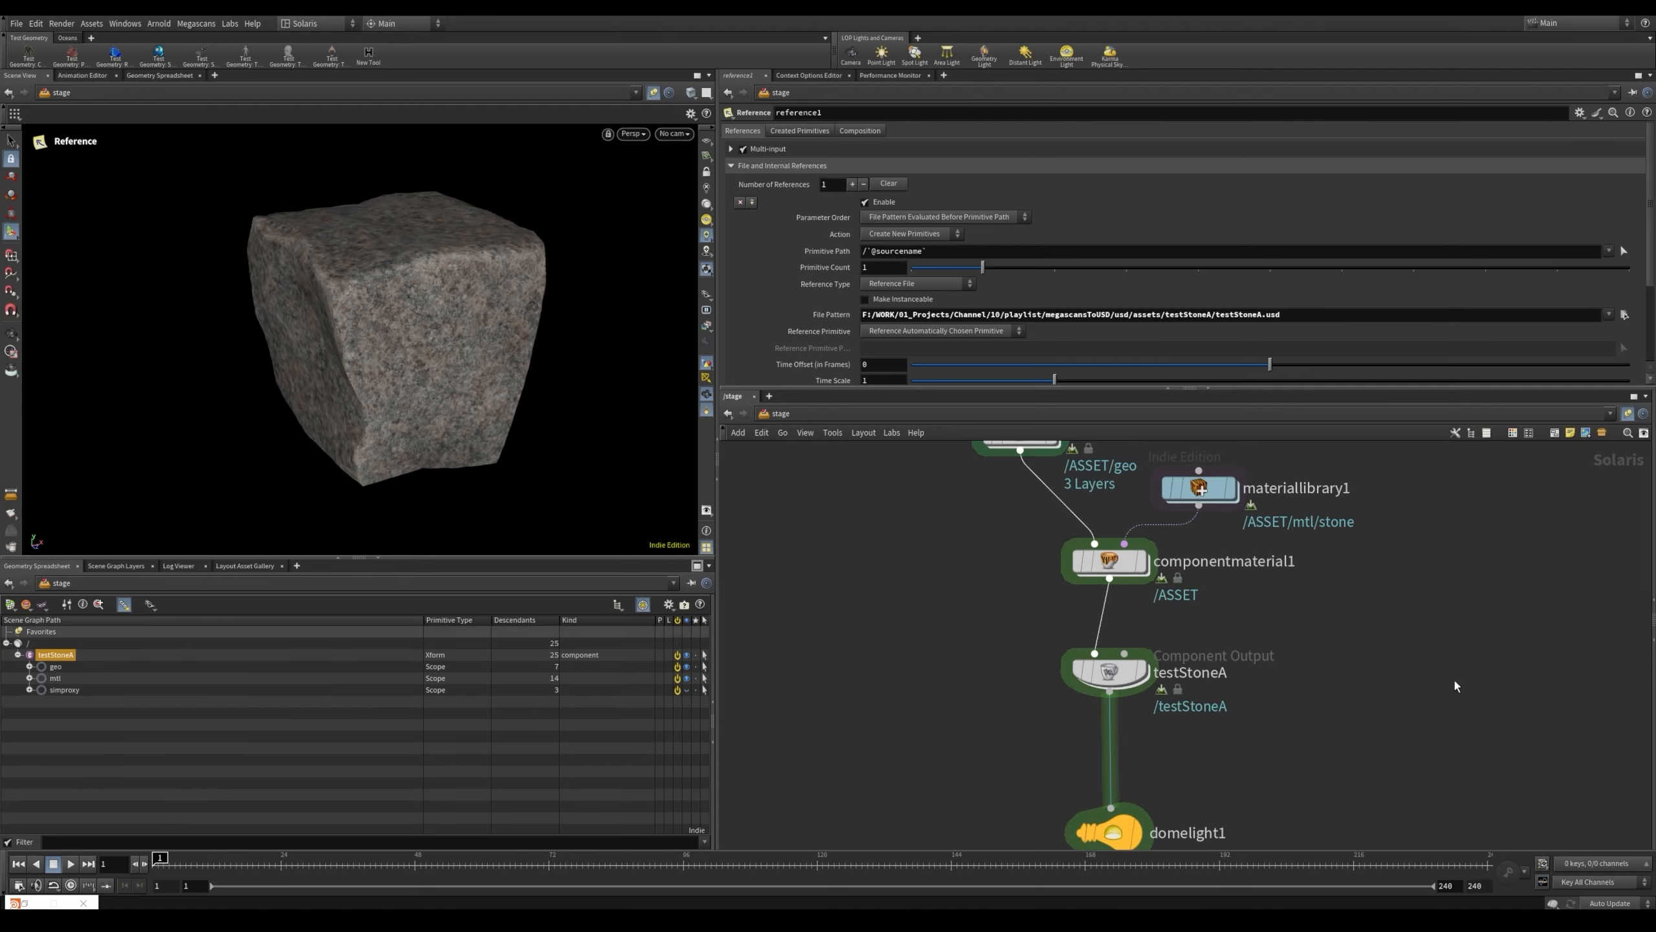
Connect reference1 to the input of domelight1, placed below it, and make domelight1 the displayed node
{"action": "middle_click_drag", "start_coordinate": [1173, 750], "coordinate": [1203, 531]}
{"action": "scroll", "coordinate": [1203, 531], "scroll_direction": "down", "scroll_amount": 5}
{"action": "scroll", "coordinate": [991, 670], "scroll_direction": "up", "scroll_amount": 4}
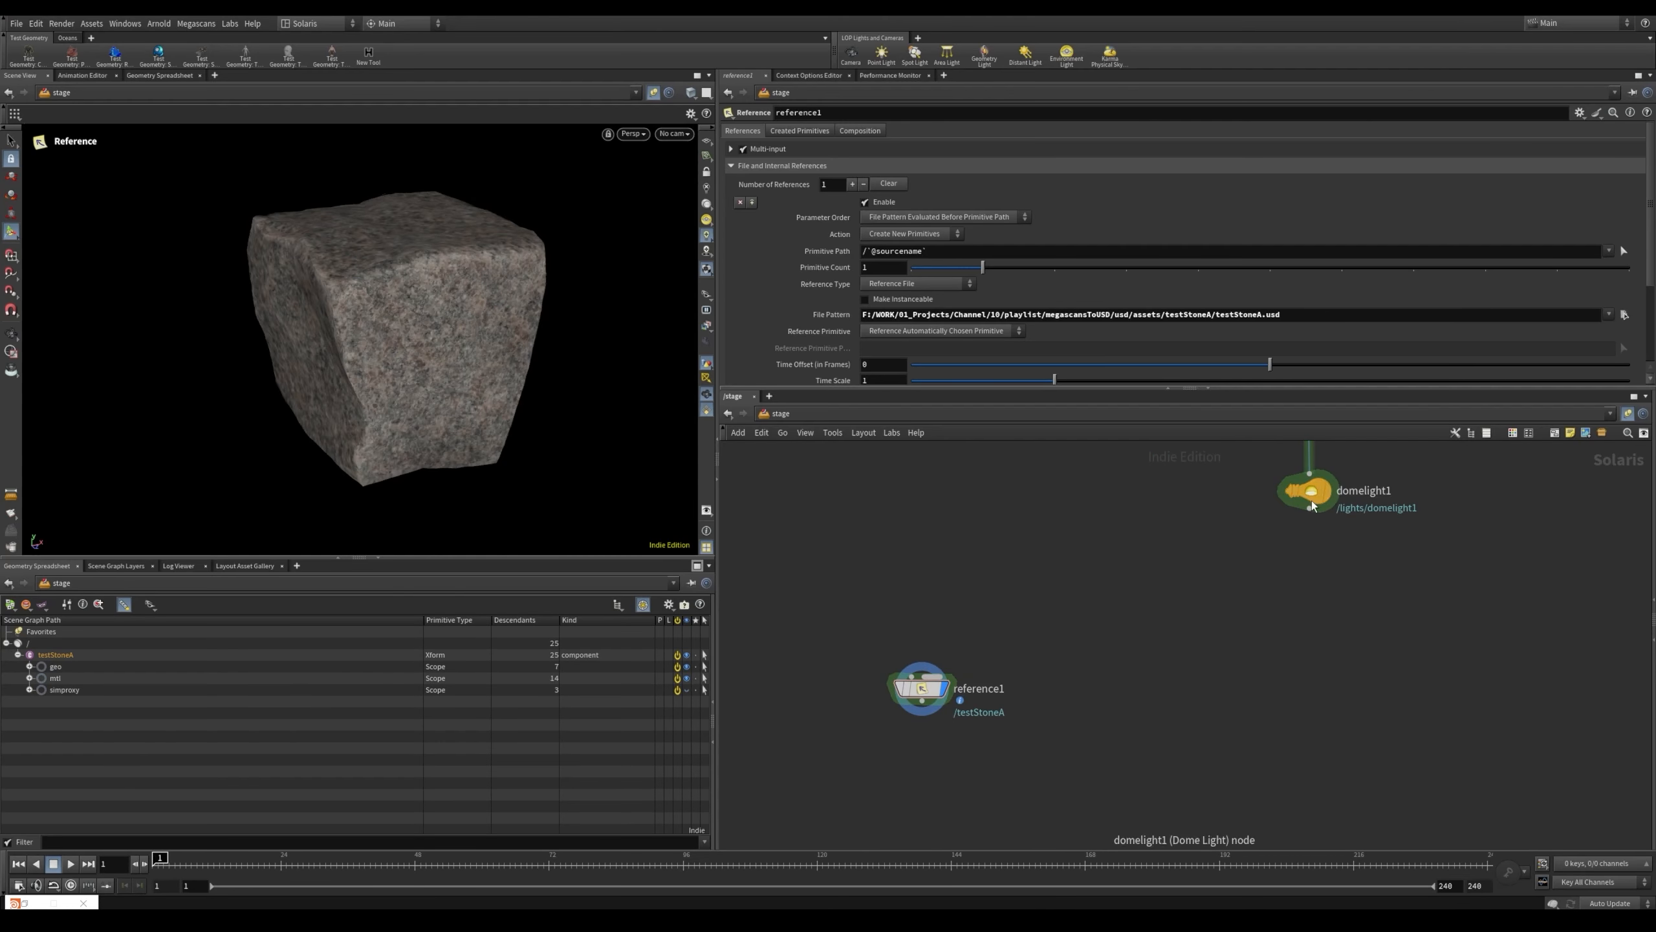
{"action": "left_click_drag", "start_coordinate": [1311, 496], "coordinate": [1169, 746]}
{"action": "left_click", "coordinate": [1169, 747]}
{"action": "left_click", "coordinate": [918, 703]}
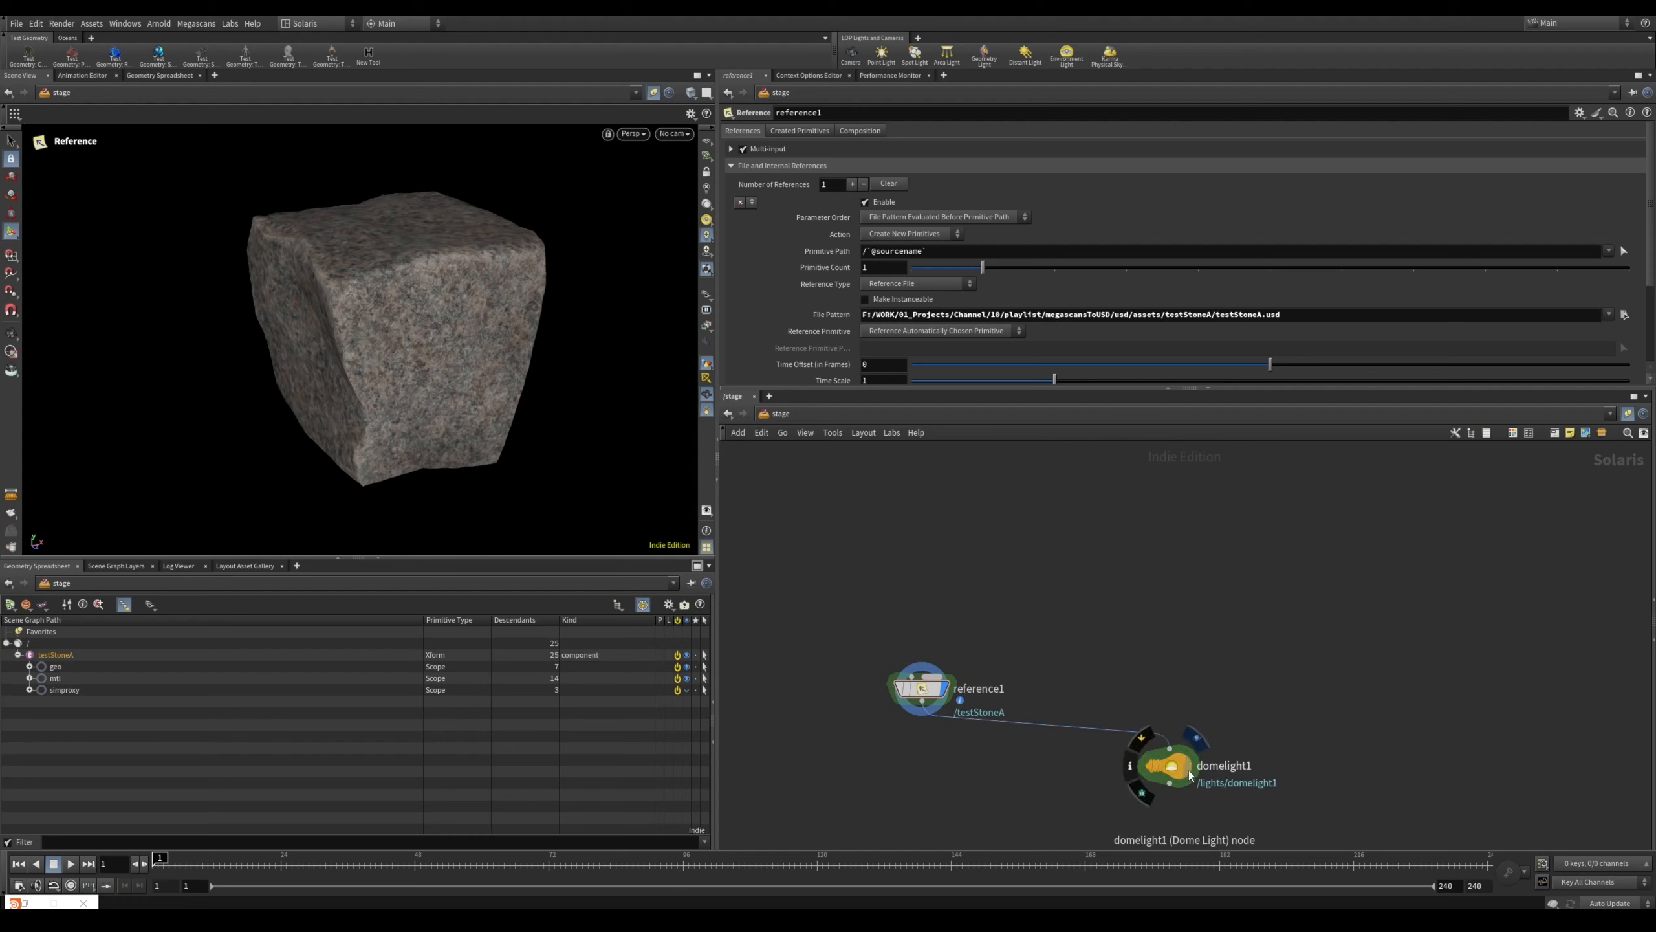
{"action": "left_click", "coordinate": [1194, 740]}
{"action": "left_click", "coordinate": [1173, 770]}
{"action": "key", "text": "l"}
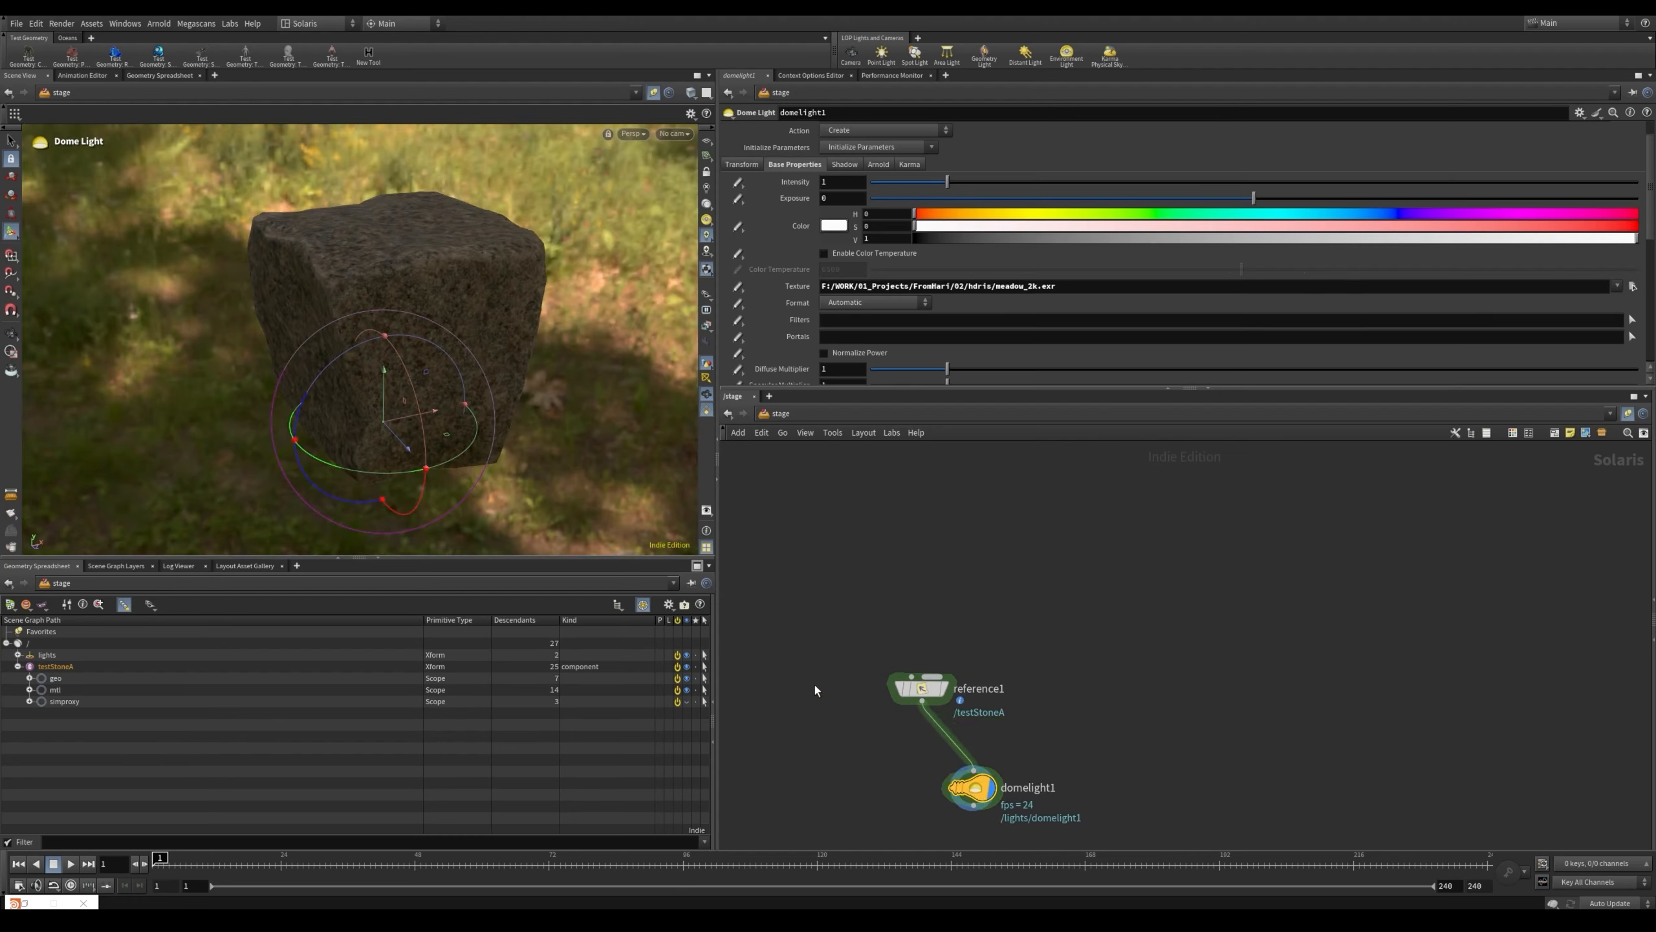
Switch the viewport renderer to Karma XPU and select reference1 instead of domelight1
{"action": "left_click", "coordinate": [631, 134]}
{"action": "left_click", "coordinate": [672, 212]}
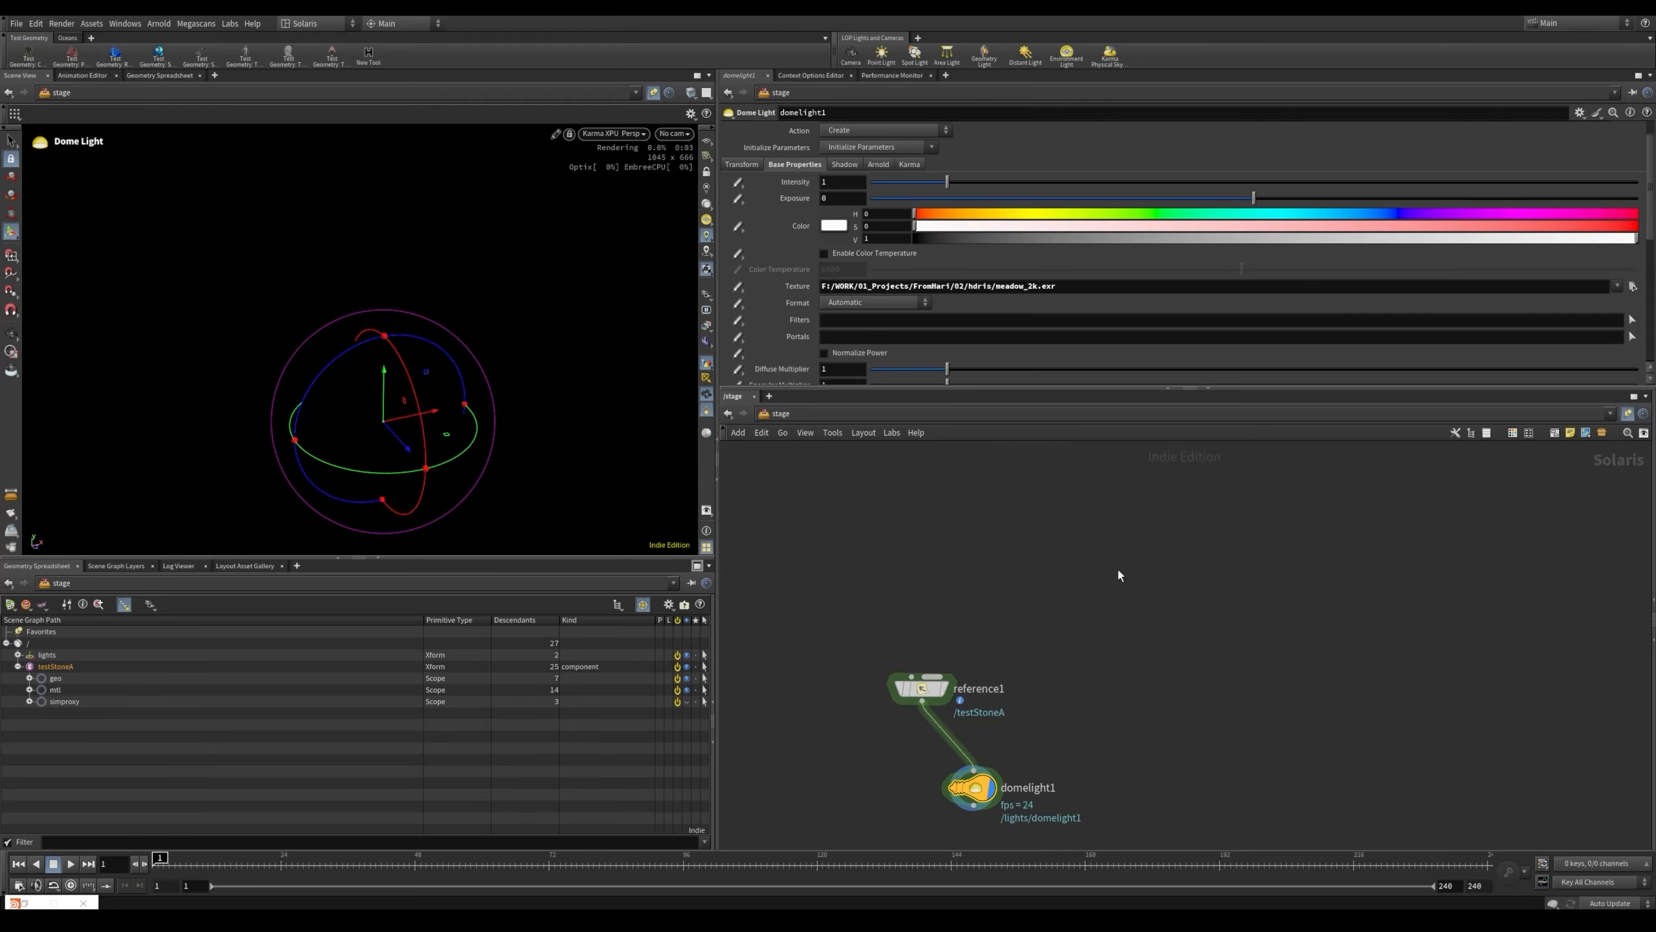
{"action": "key", "text": "Up"}
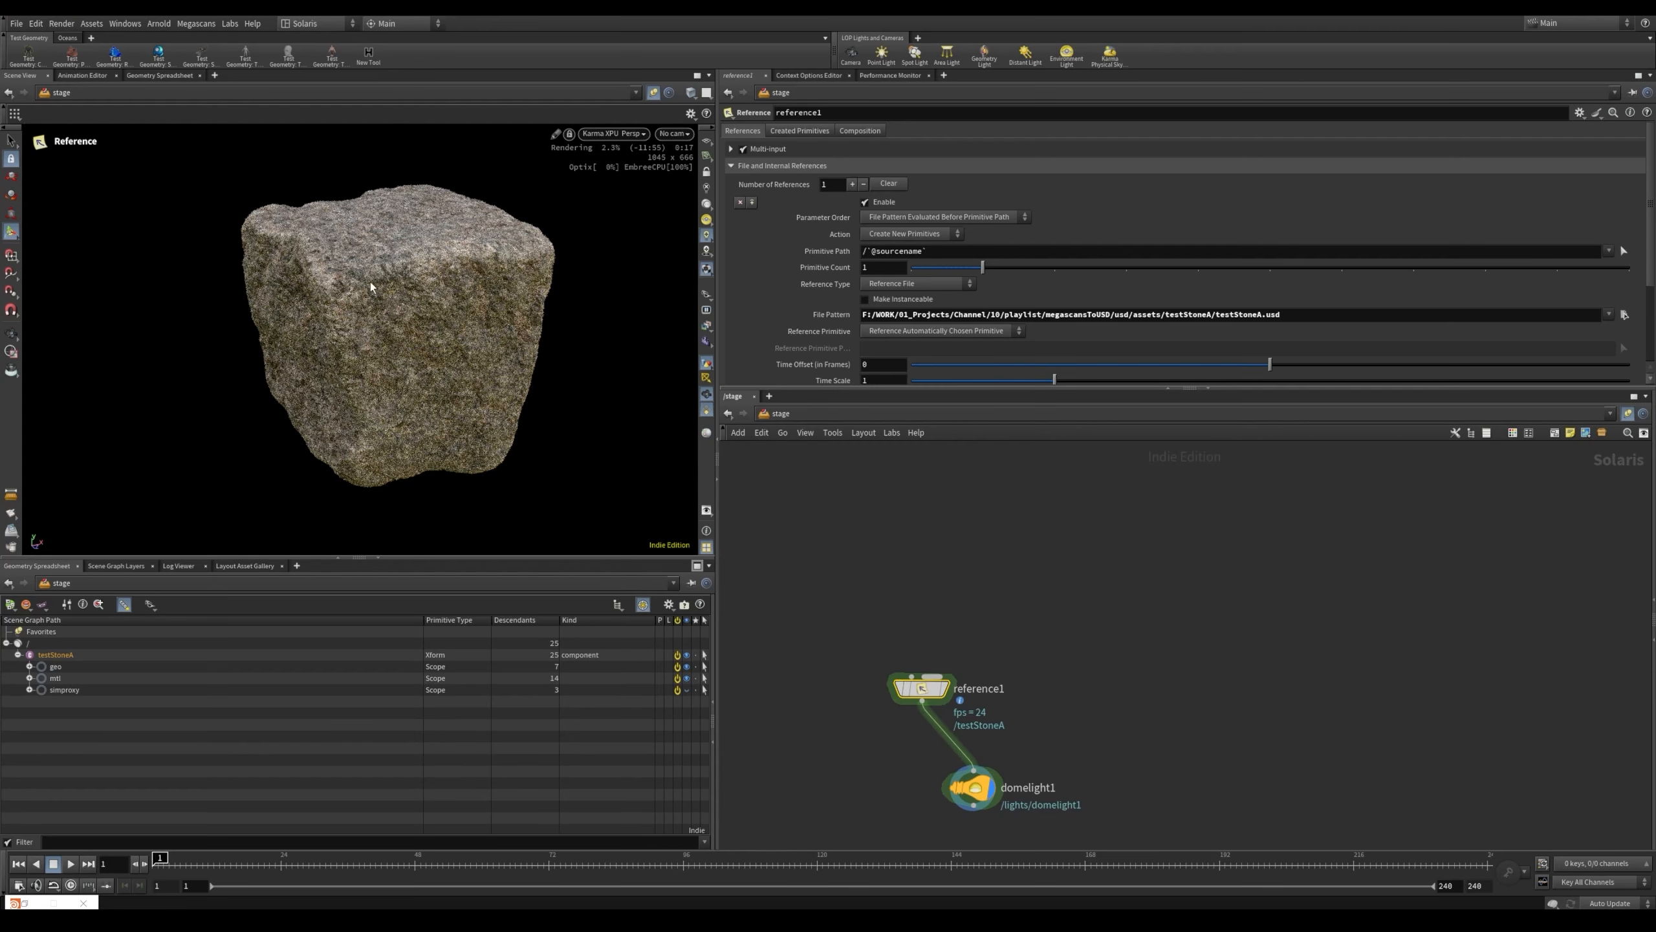
Examine the Karma XPU render of the referenced stone from several sides
{"action": "left_click_drag", "start_coordinate": [370, 282], "coordinate": [532, 281], "text": "alt"}
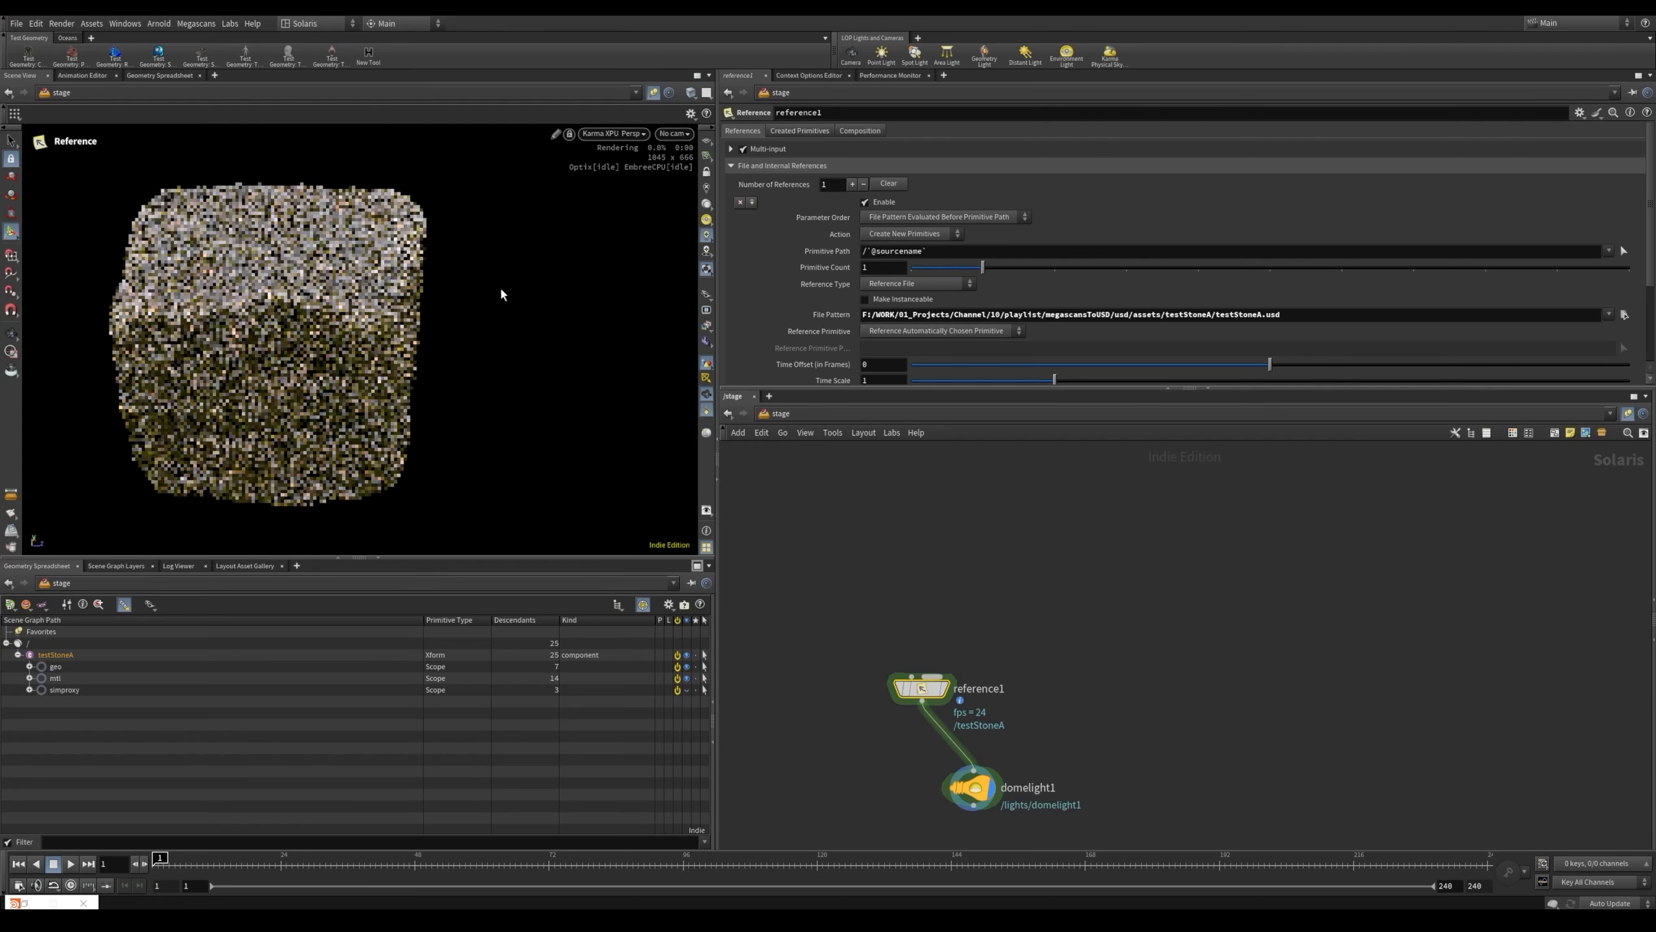
{"action": "left_click_drag", "start_coordinate": [340, 363], "coordinate": [499, 304], "text": "alt"}
{"action": "middle_click_drag", "start_coordinate": [331, 392], "coordinate": [381, 333], "text": "alt"}
{"action": "right_click_drag", "start_coordinate": [381, 332], "coordinate": [435, 310], "text": "alt"}
{"action": "left_click_drag", "start_coordinate": [434, 305], "coordinate": [407, 342], "text": "alt"}
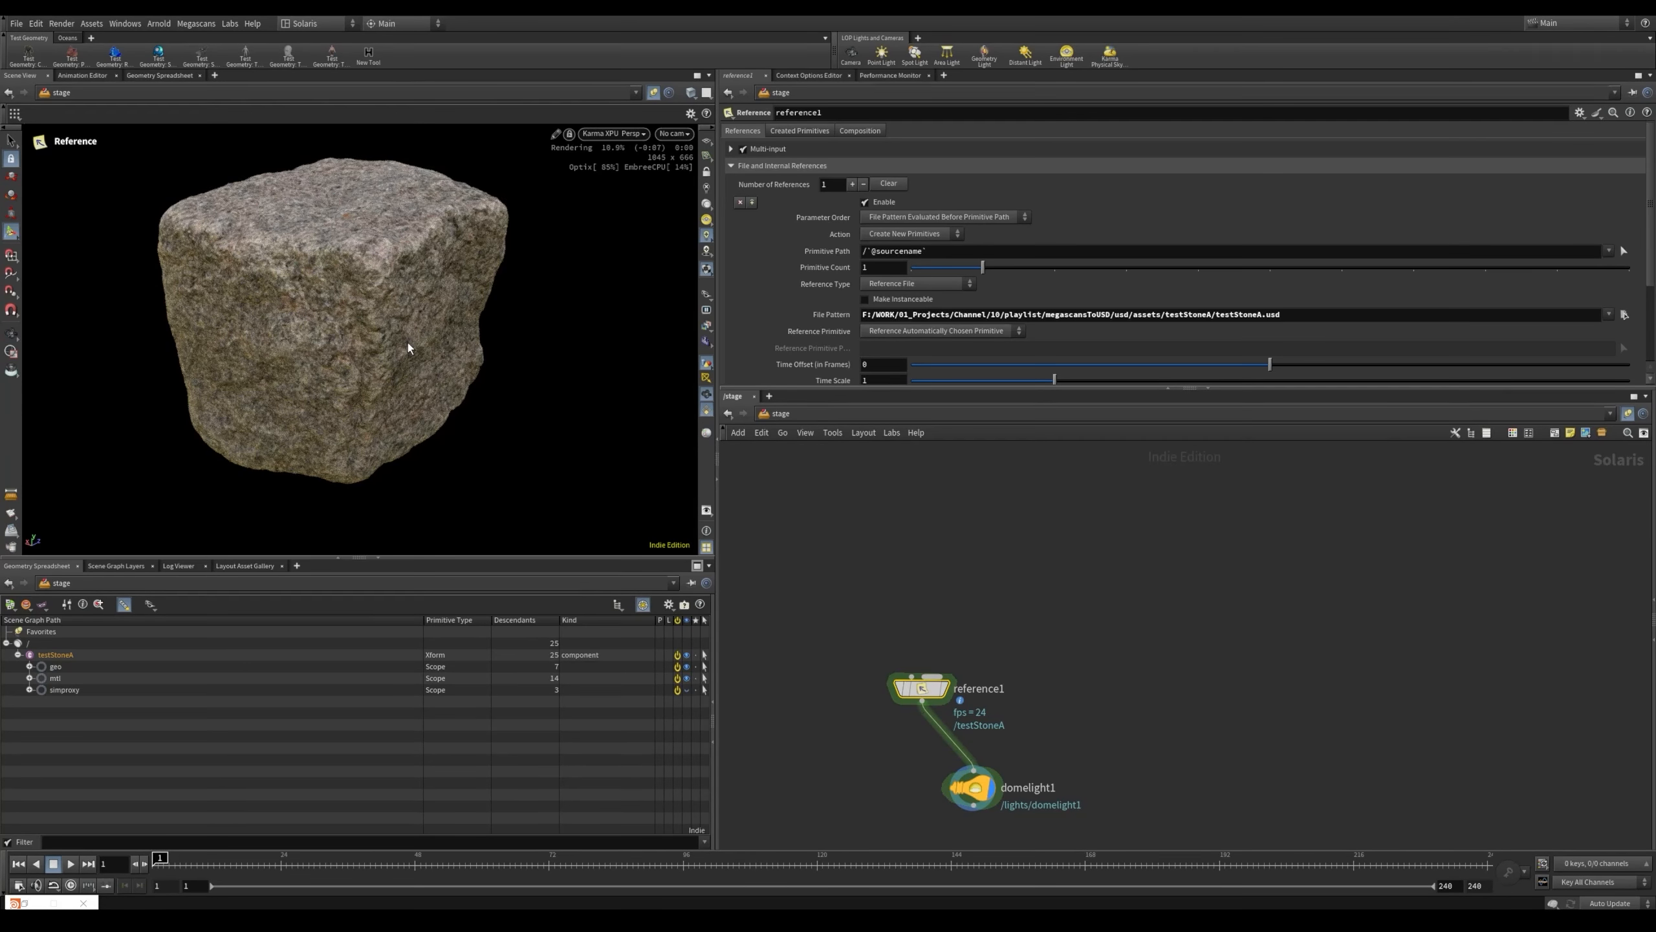
{"action": "middle_click_drag", "start_coordinate": [407, 342], "coordinate": [431, 366], "text": "alt"}
{"action": "right_click_drag", "start_coordinate": [432, 365], "coordinate": [425, 385], "text": "alt"}
Review the component network made of componentgeometry1, materiallibrary1, componentmaterial1 and testStoneA, selecting the four nodes together and clearing the selection
{"action": "scroll", "coordinate": [1071, 583], "scroll_direction": "down", "scroll_amount": 3}
{"action": "scroll", "coordinate": [936, 707], "scroll_direction": "down", "scroll_amount": 5}
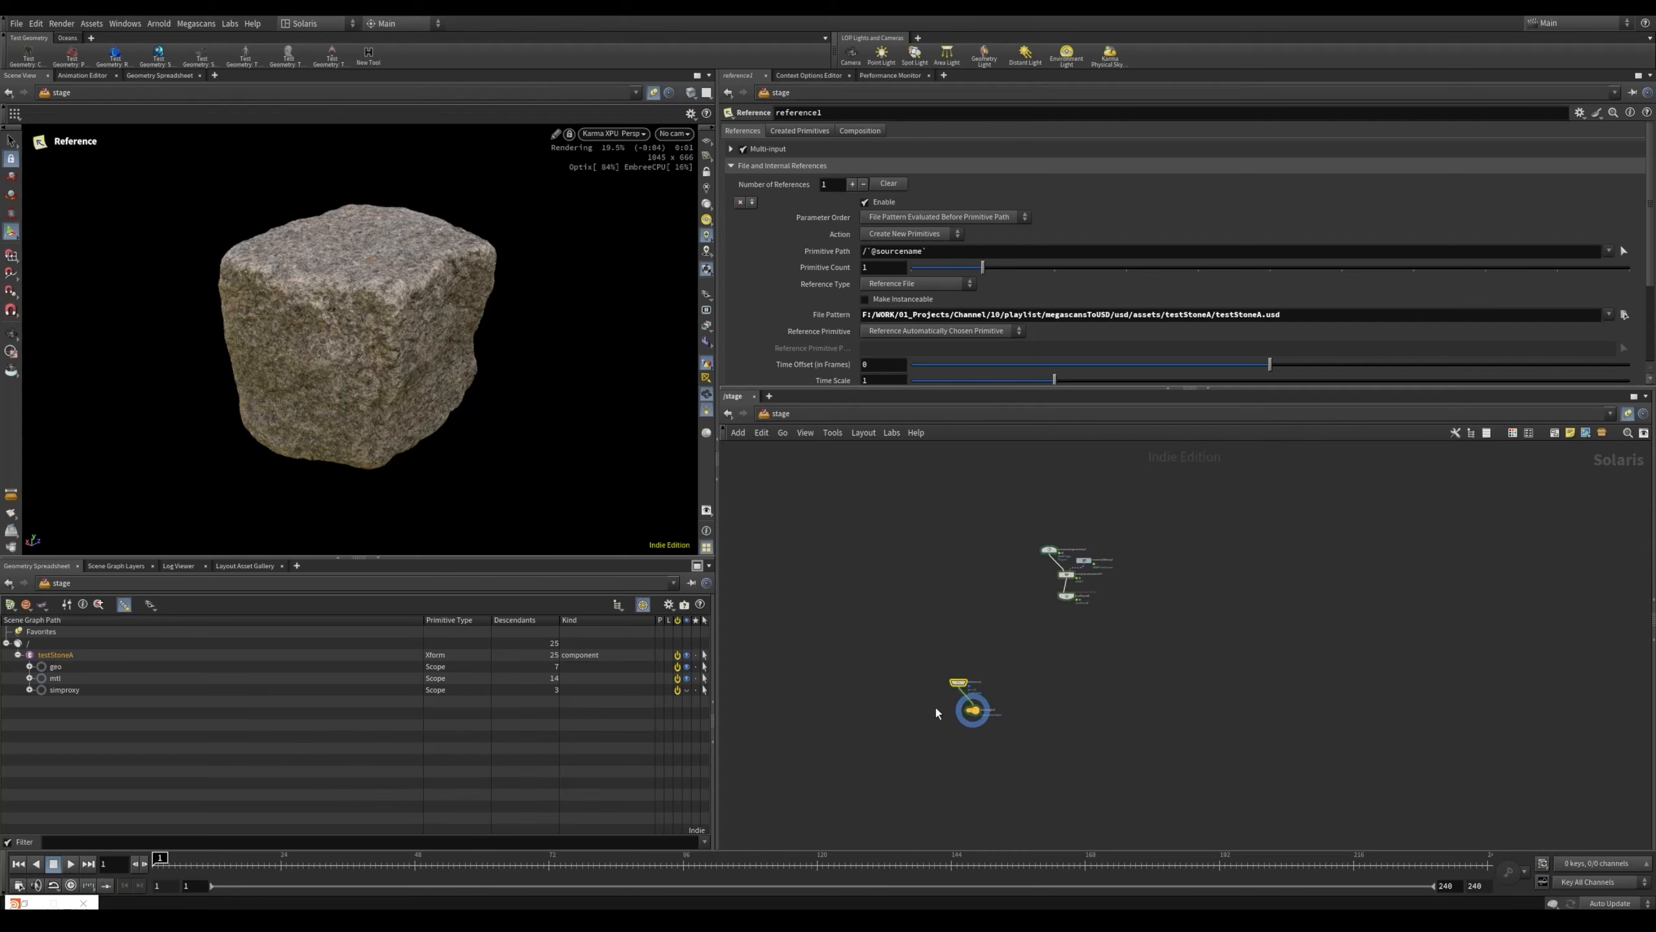
{"action": "scroll", "coordinate": [1061, 556], "scroll_direction": "up", "scroll_amount": 4}
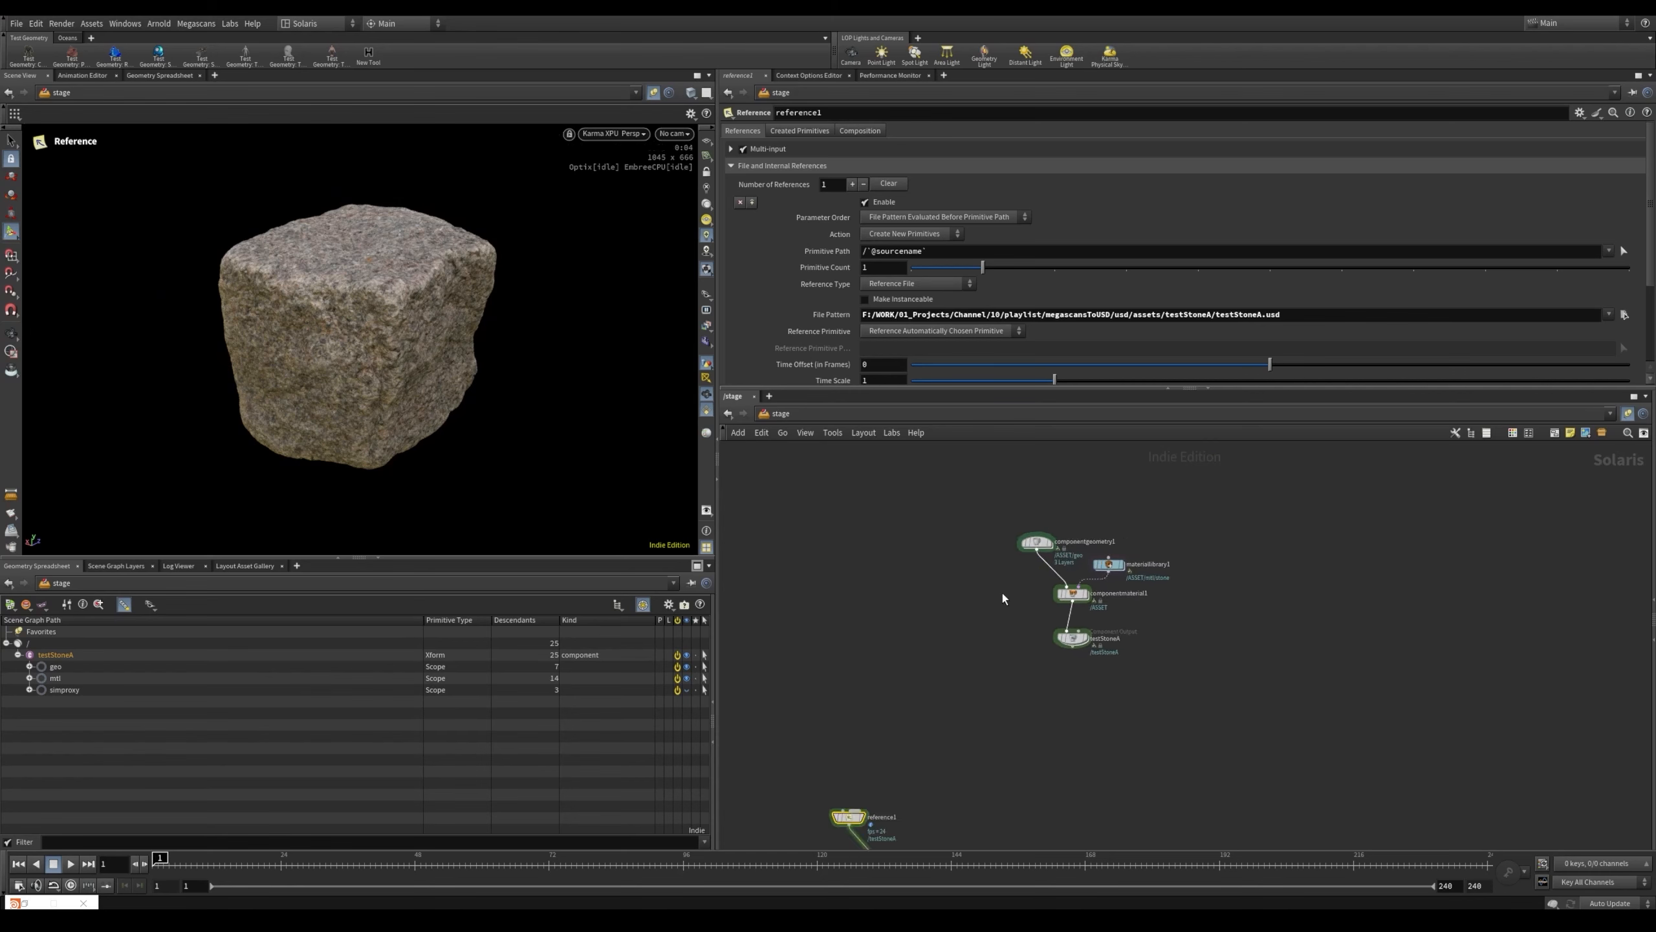
{"action": "middle_click_drag", "start_coordinate": [1003, 594], "coordinate": [1023, 529]}
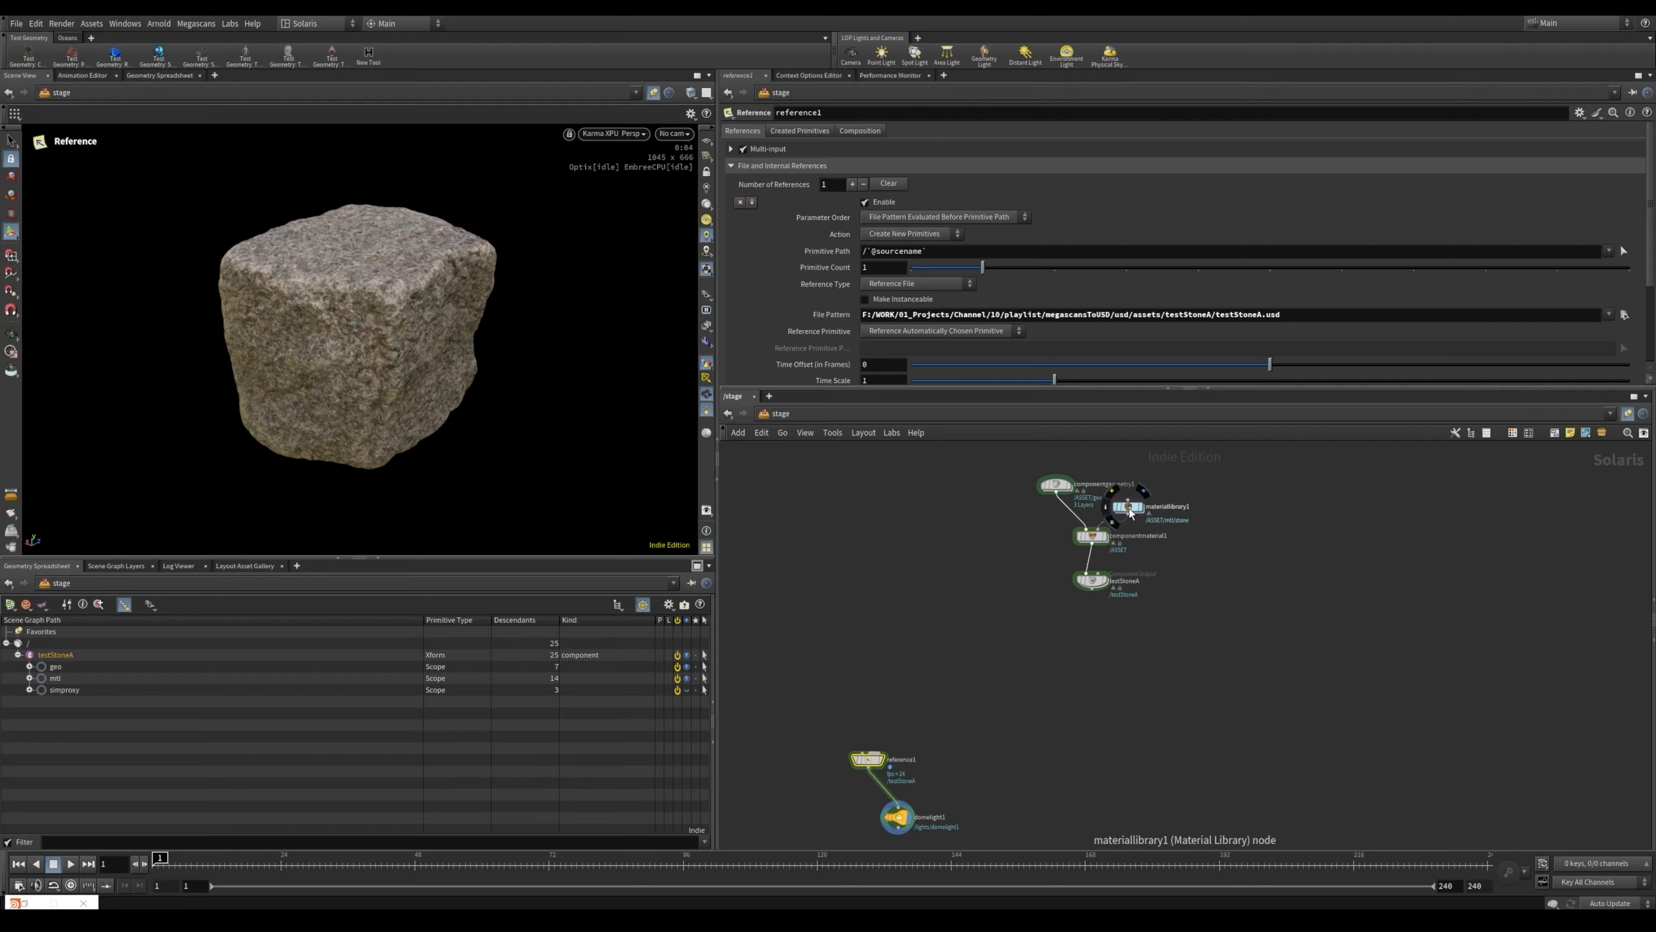
{"action": "scroll", "coordinate": [1152, 476], "scroll_direction": "up", "scroll_amount": 5}
{"action": "middle_click_drag", "start_coordinate": [1182, 524], "coordinate": [1182, 526]}
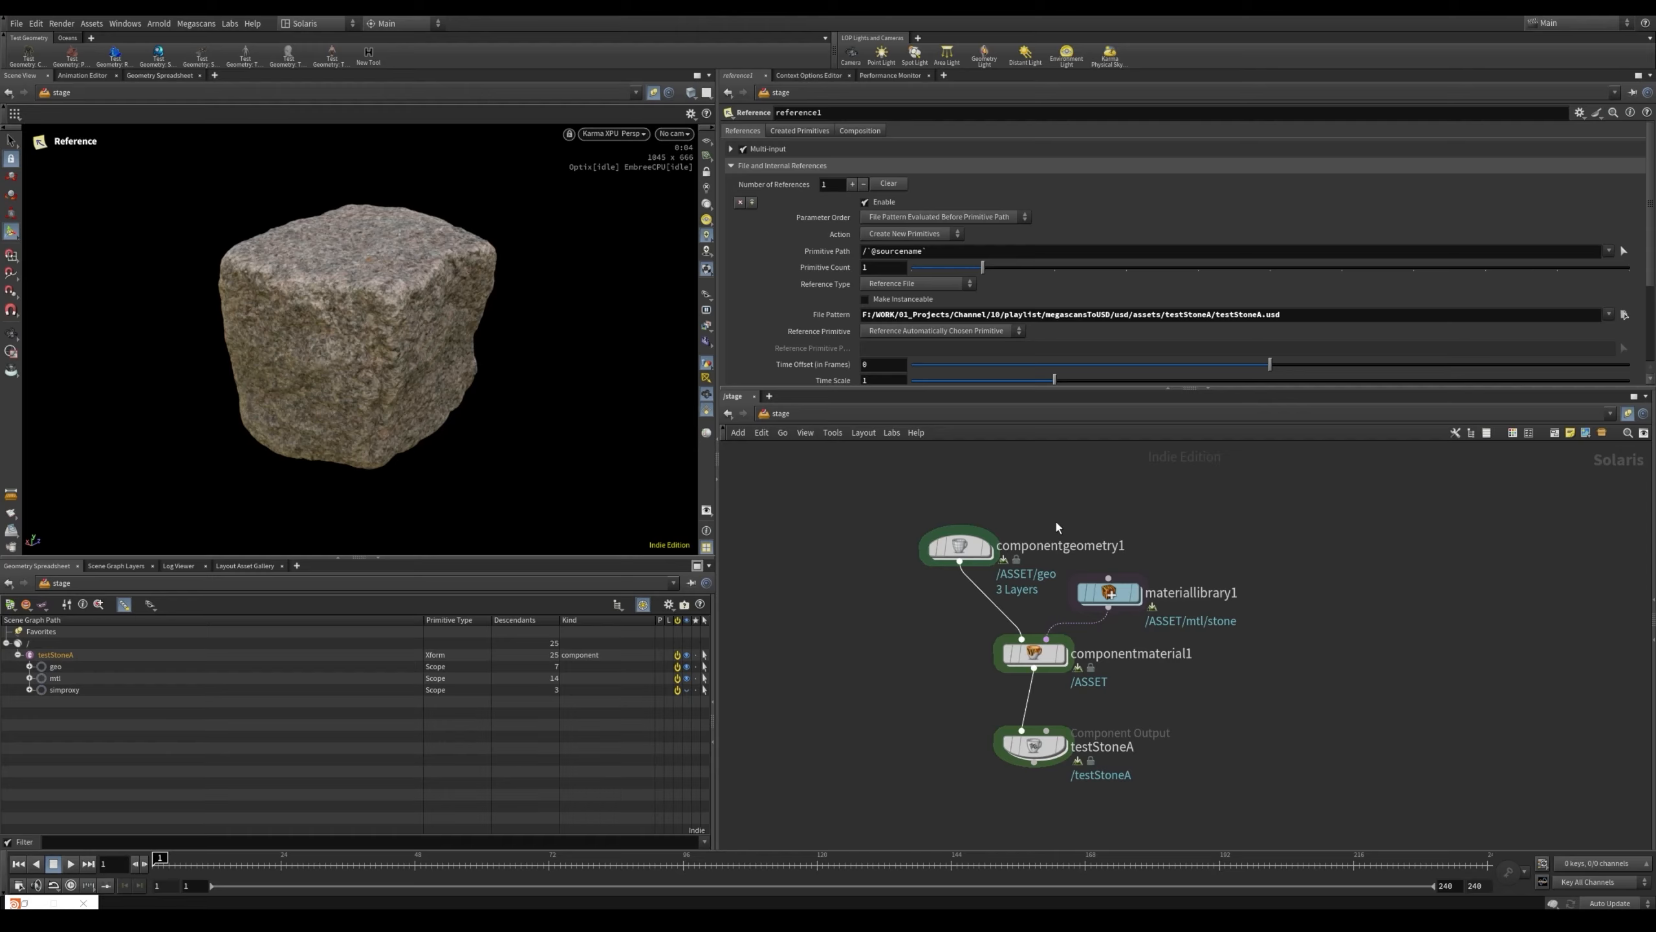
{"action": "left_click_drag", "start_coordinate": [867, 484], "coordinate": [1283, 795]}
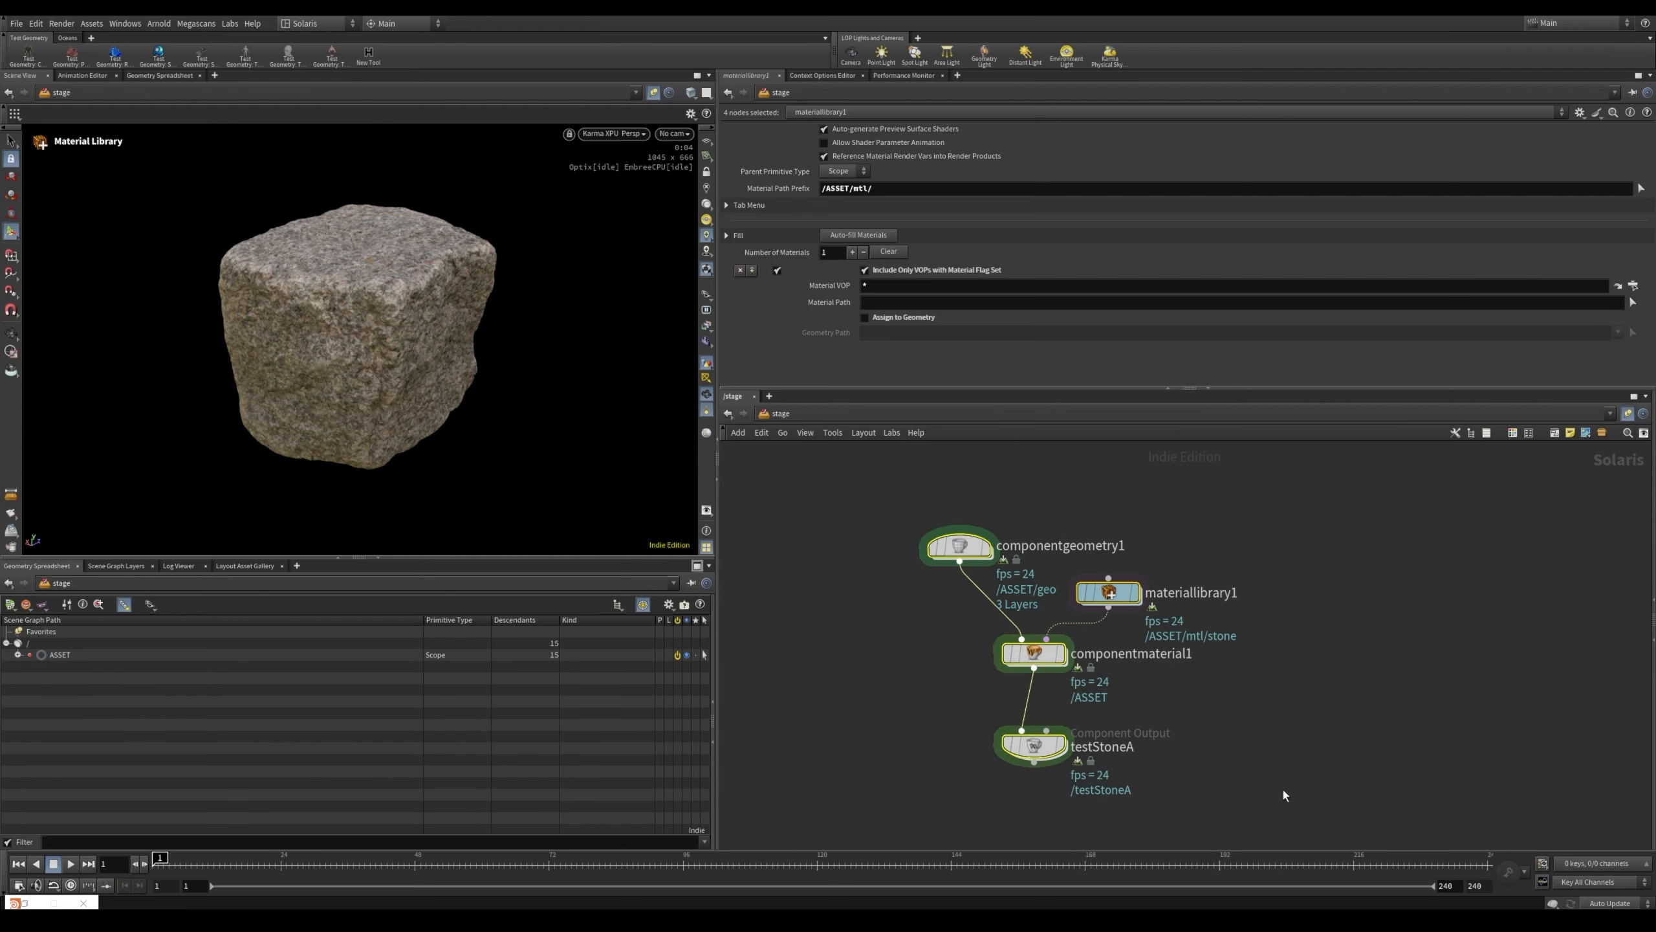
{"action": "left_click", "coordinate": [1277, 570]}
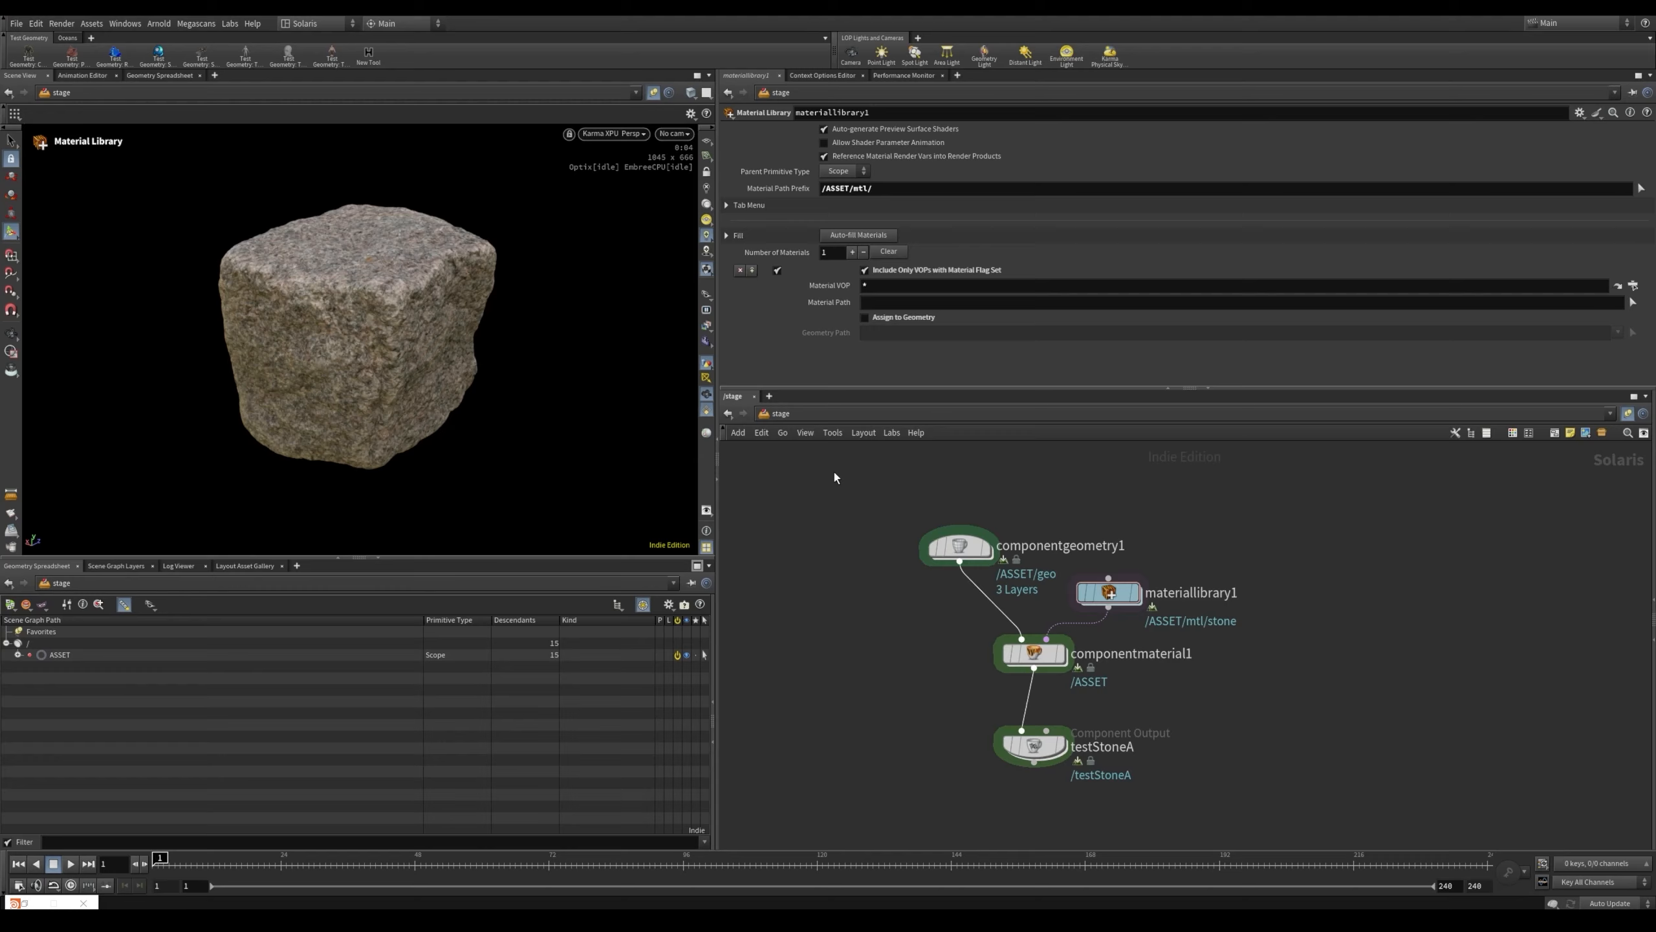
{"action": "scroll", "coordinate": [834, 471], "scroll_direction": "down", "scroll_amount": 3}
{"action": "scroll", "coordinate": [1038, 505], "scroll_direction": "up", "scroll_amount": 1}
{"action": "scroll", "coordinate": [1033, 522], "scroll_direction": "up", "scroll_amount": 3}
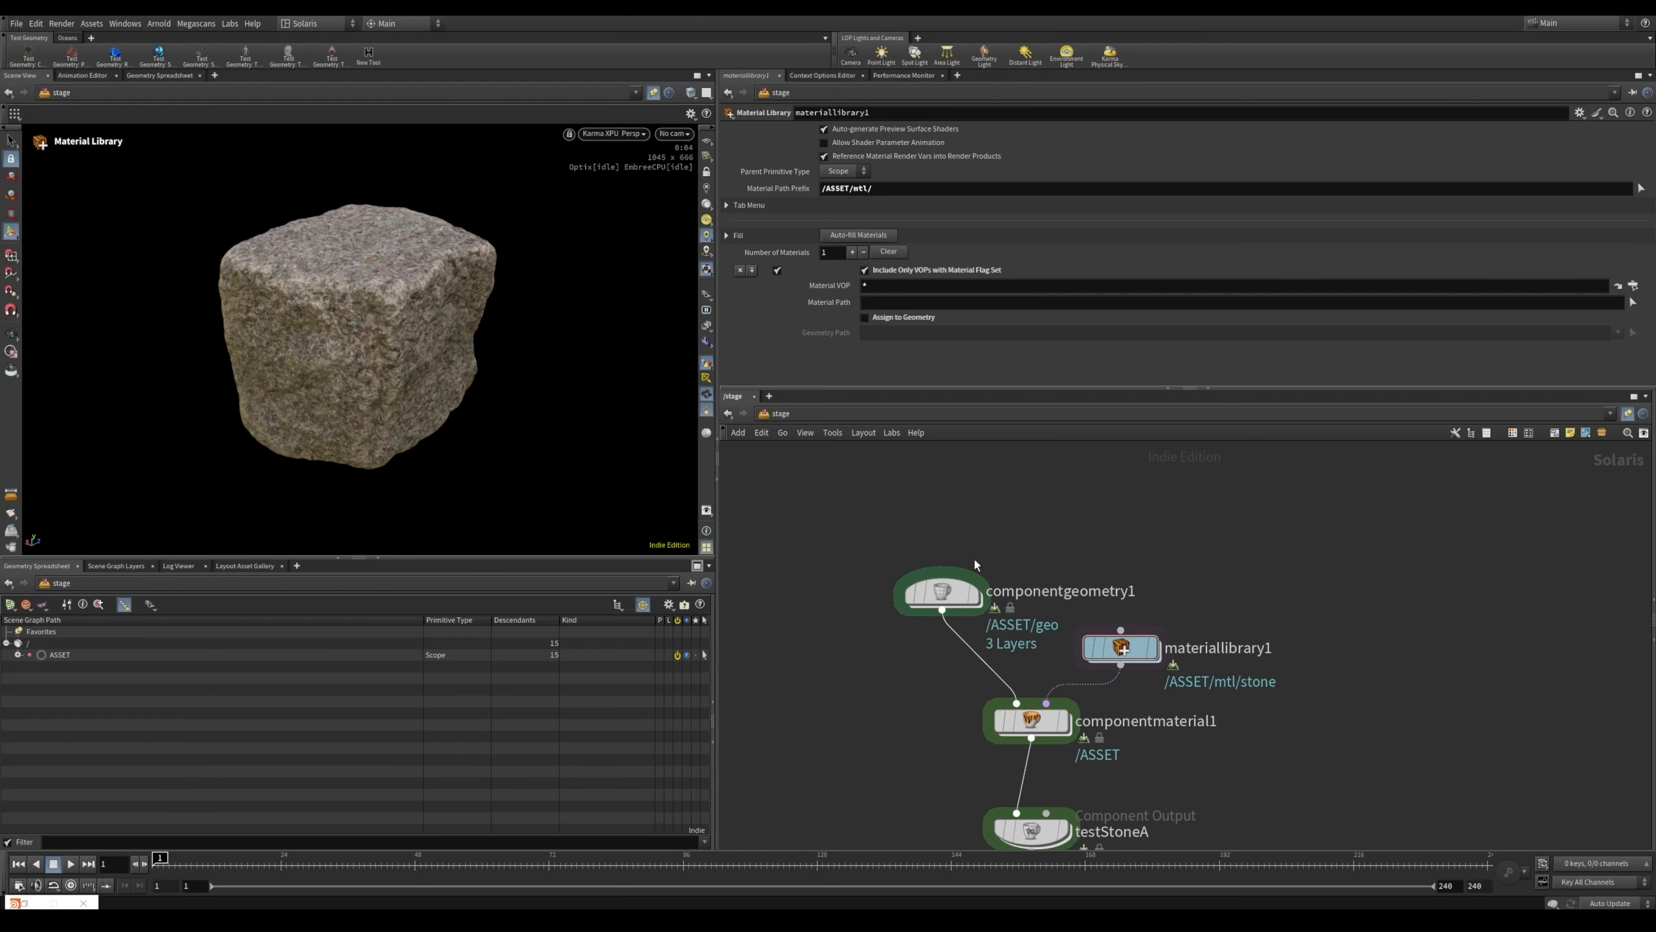
{"action": "middle_click_drag", "start_coordinate": [1276, 636], "coordinate": [1273, 566]}
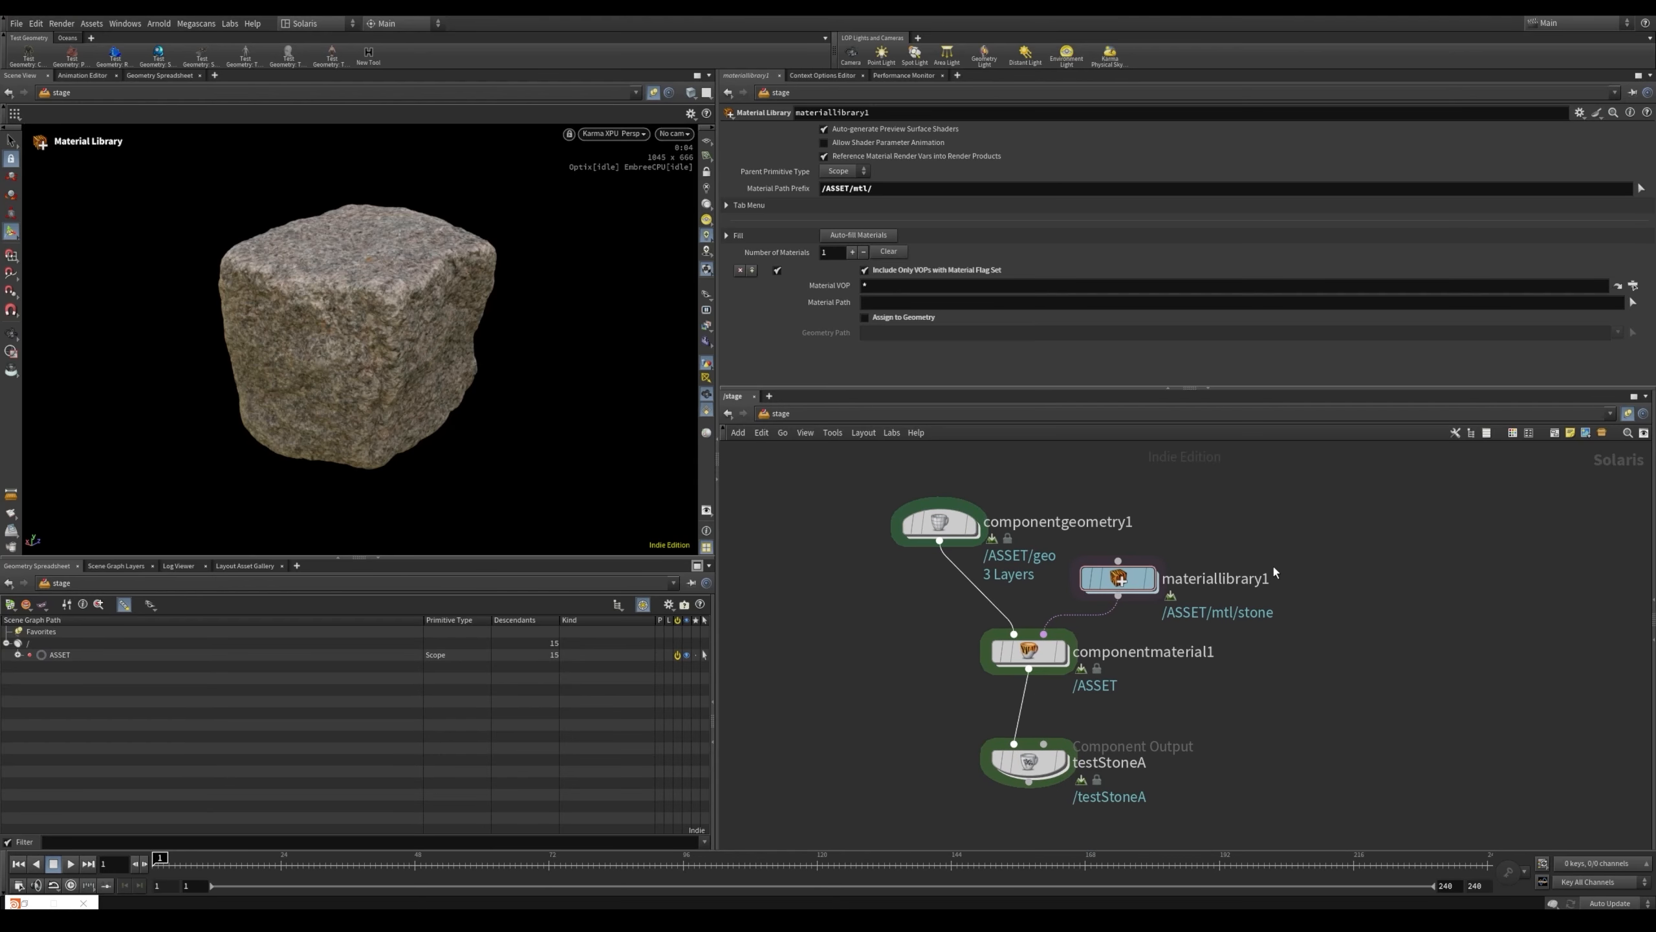
{"action": "scroll", "coordinate": [1273, 566], "scroll_direction": "down", "scroll_amount": 2}
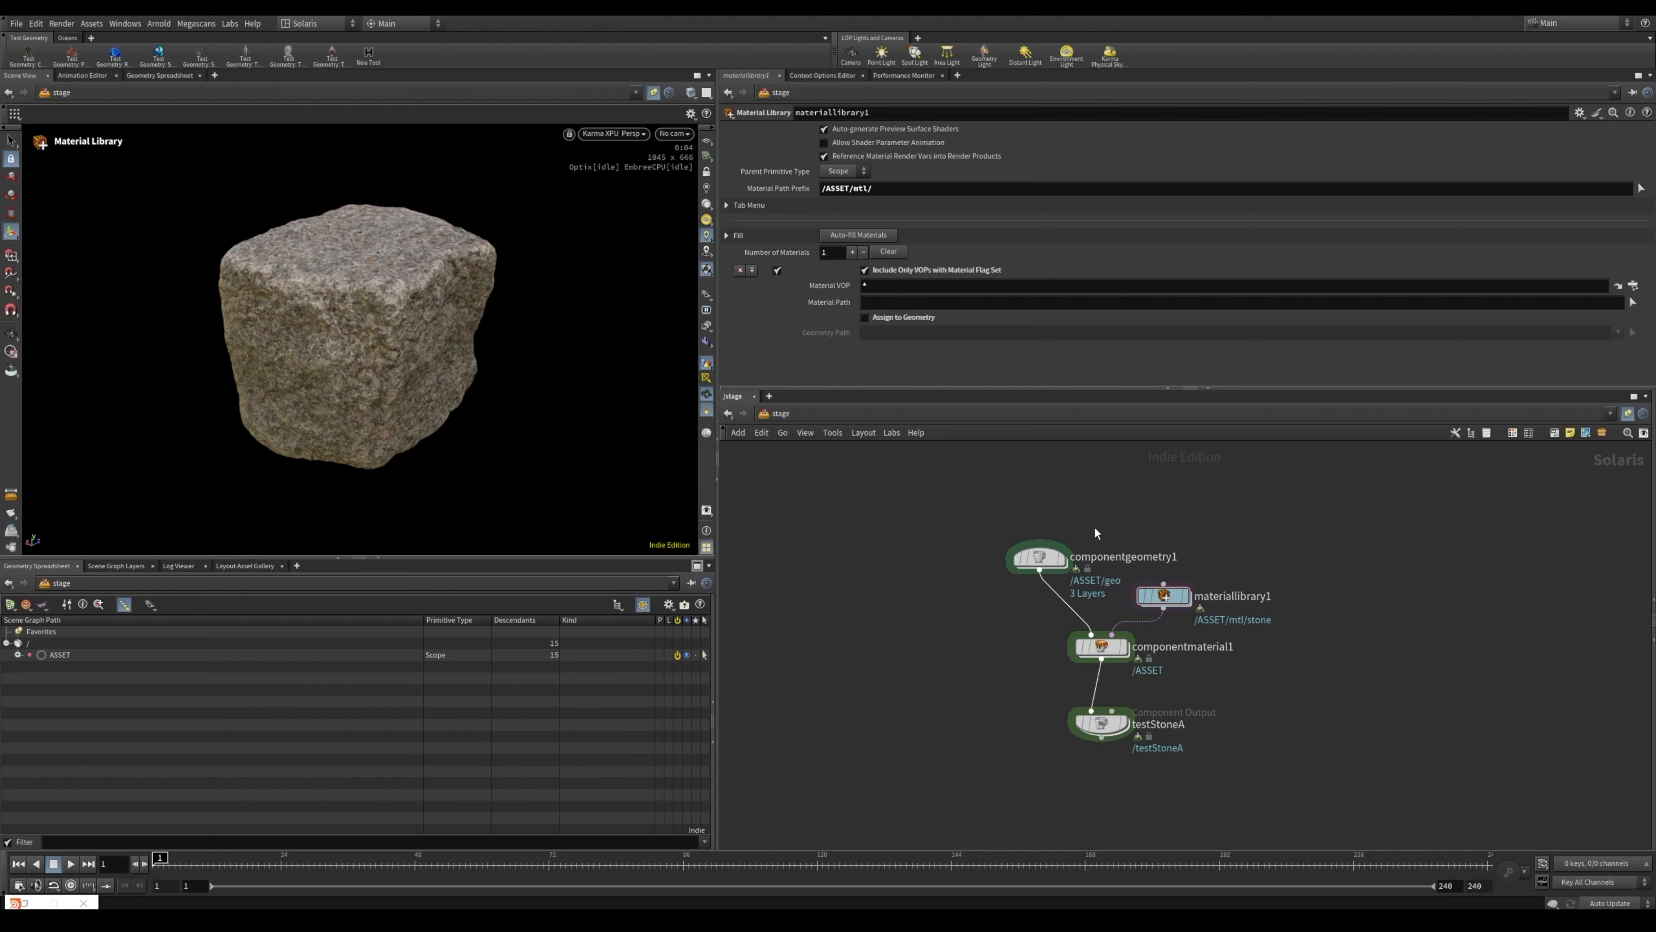
{"action": "scroll", "coordinate": [1095, 527], "scroll_direction": "up", "scroll_amount": 2}
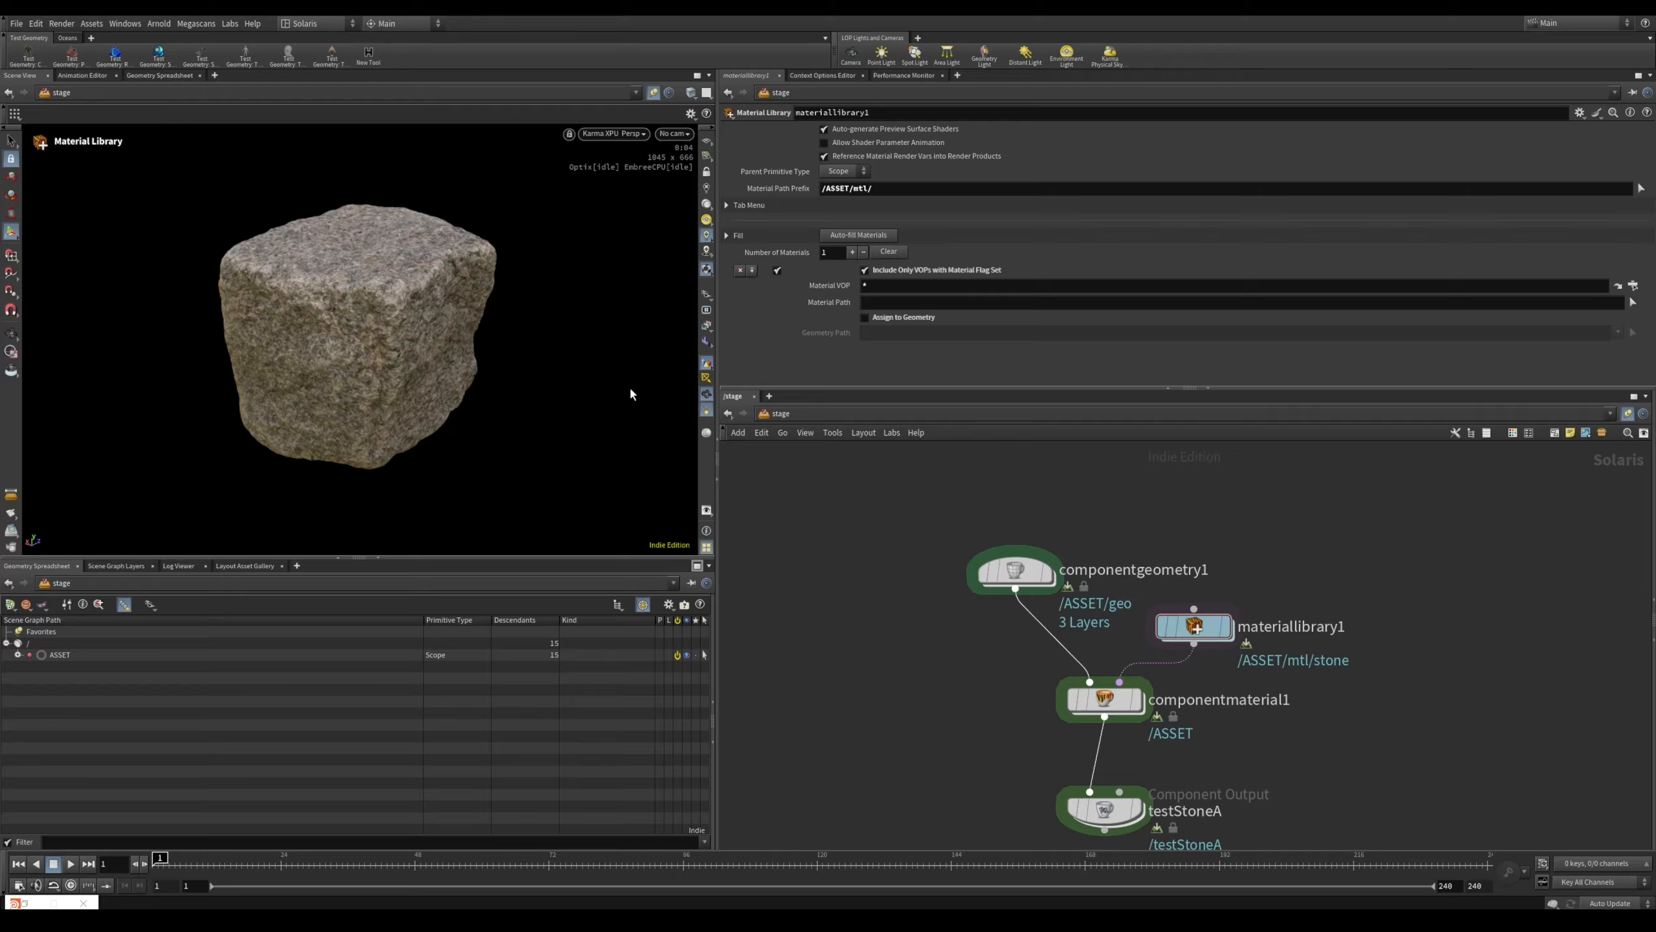
{"action": "scroll", "coordinate": [981, 586], "scroll_direction": "down", "scroll_amount": 2}
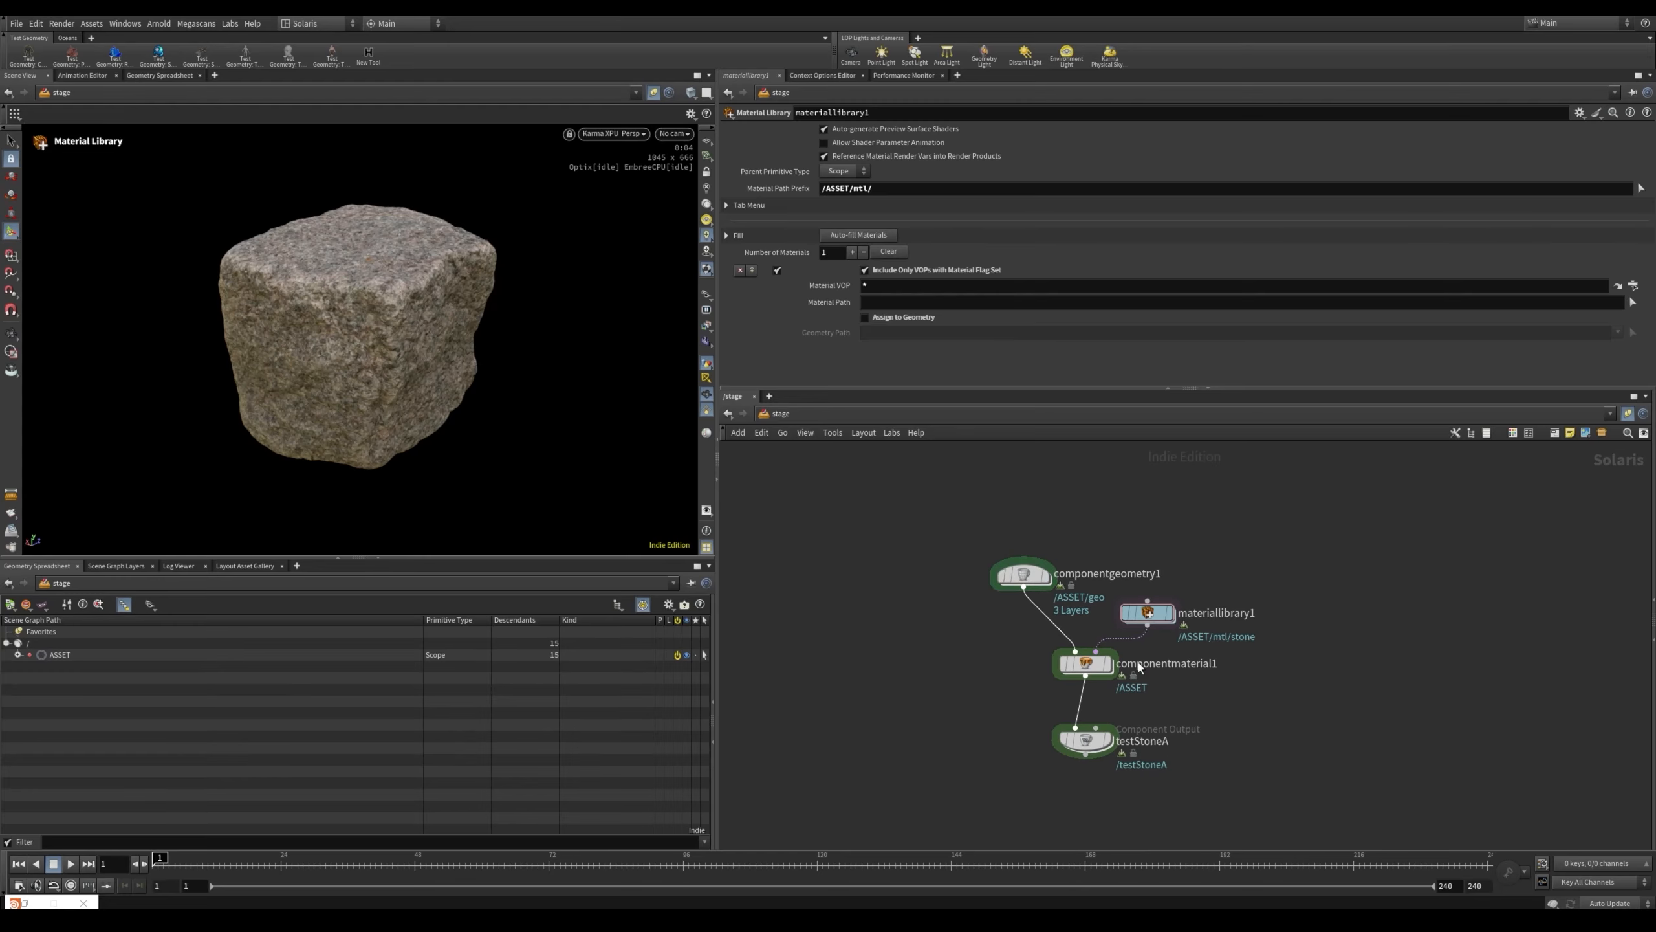
{"action": "middle_click_drag", "start_coordinate": [1348, 583], "coordinate": [1334, 553]}
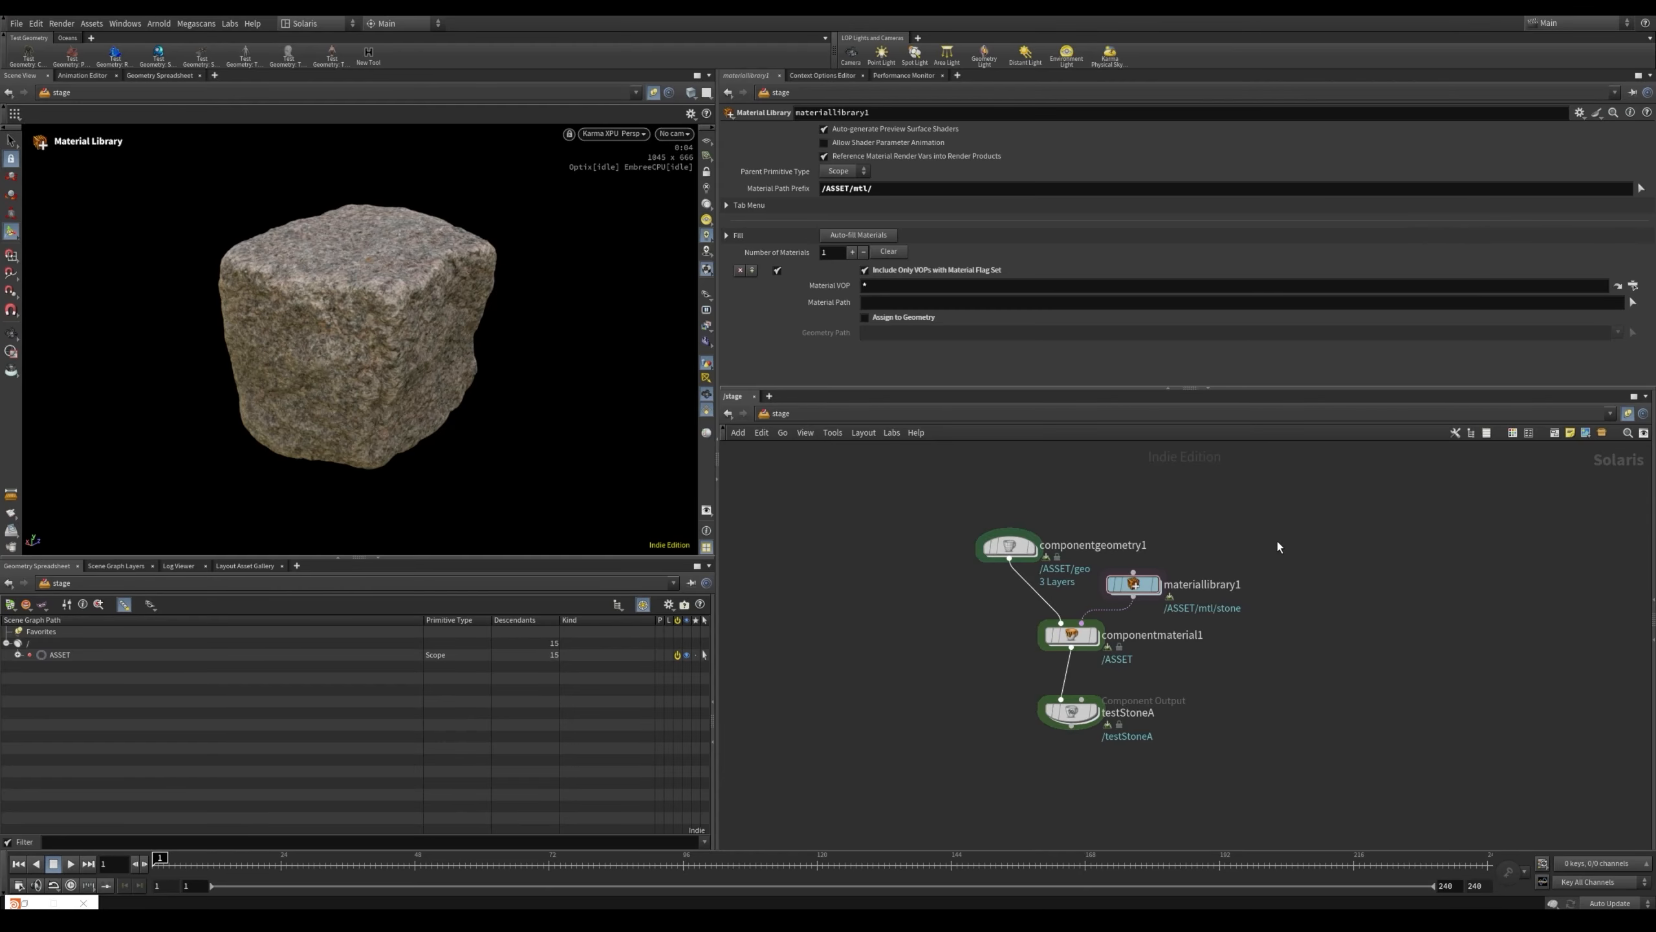
{"action": "middle_click_drag", "start_coordinate": [1074, 497], "coordinate": [1072, 499]}
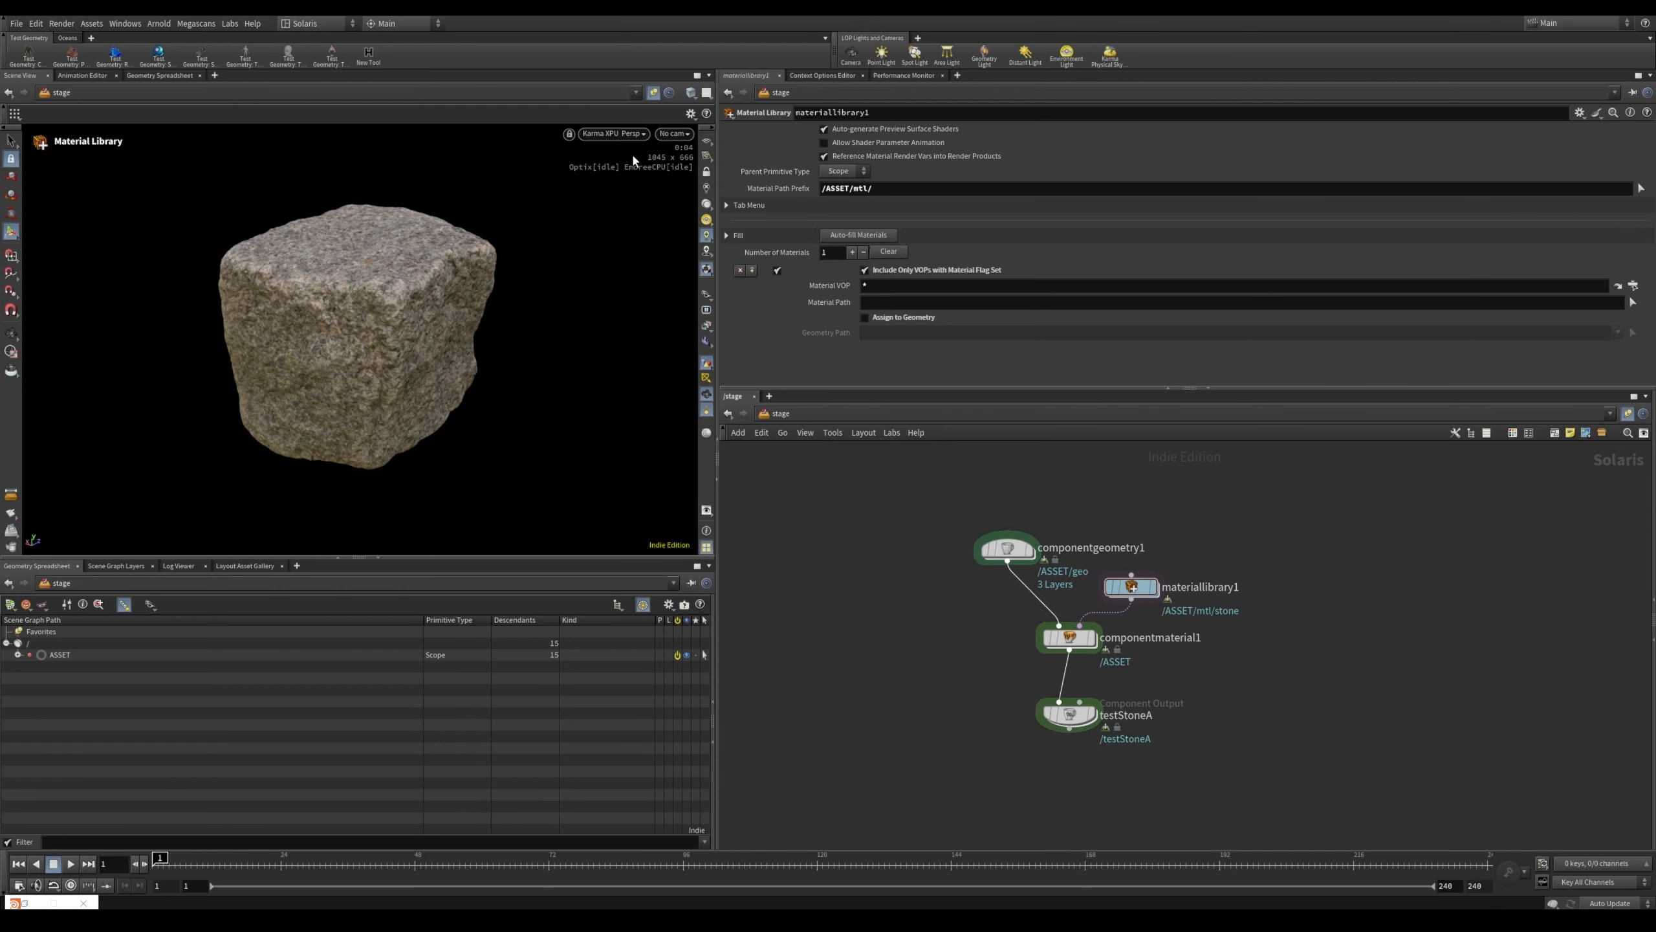